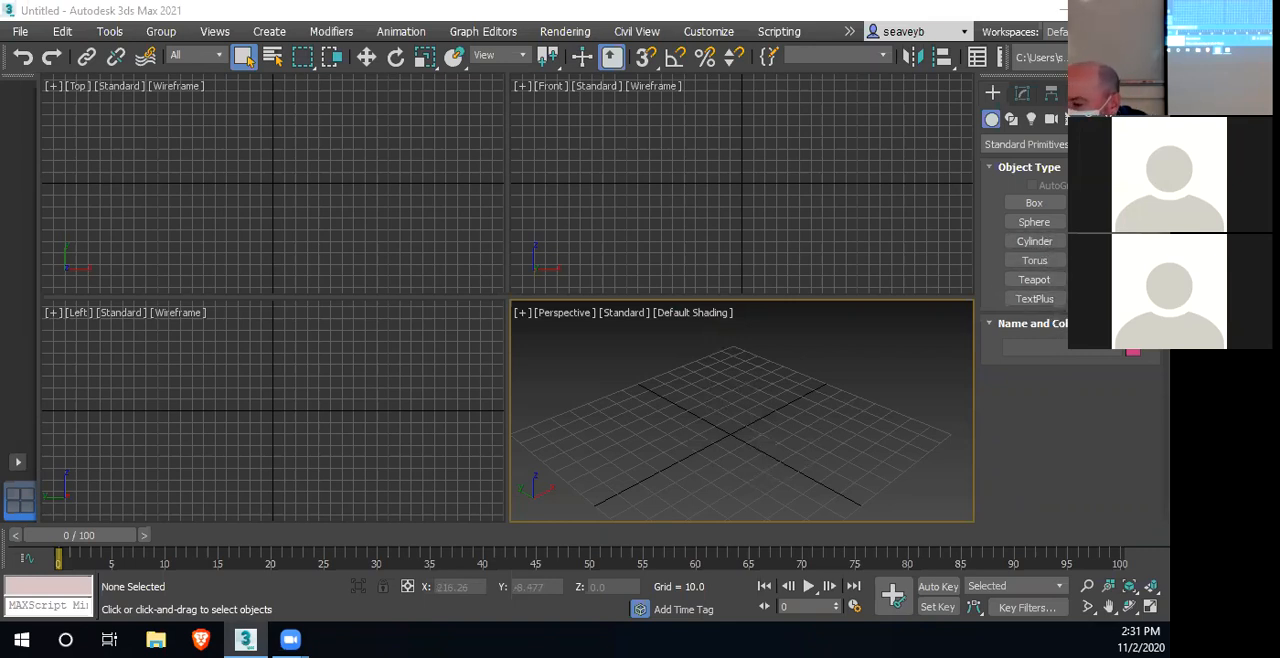
# Create a ground plane about 464 long and 1116 wide in the Top view, with one length and one width segment
pyautogui.click(1098, 279)
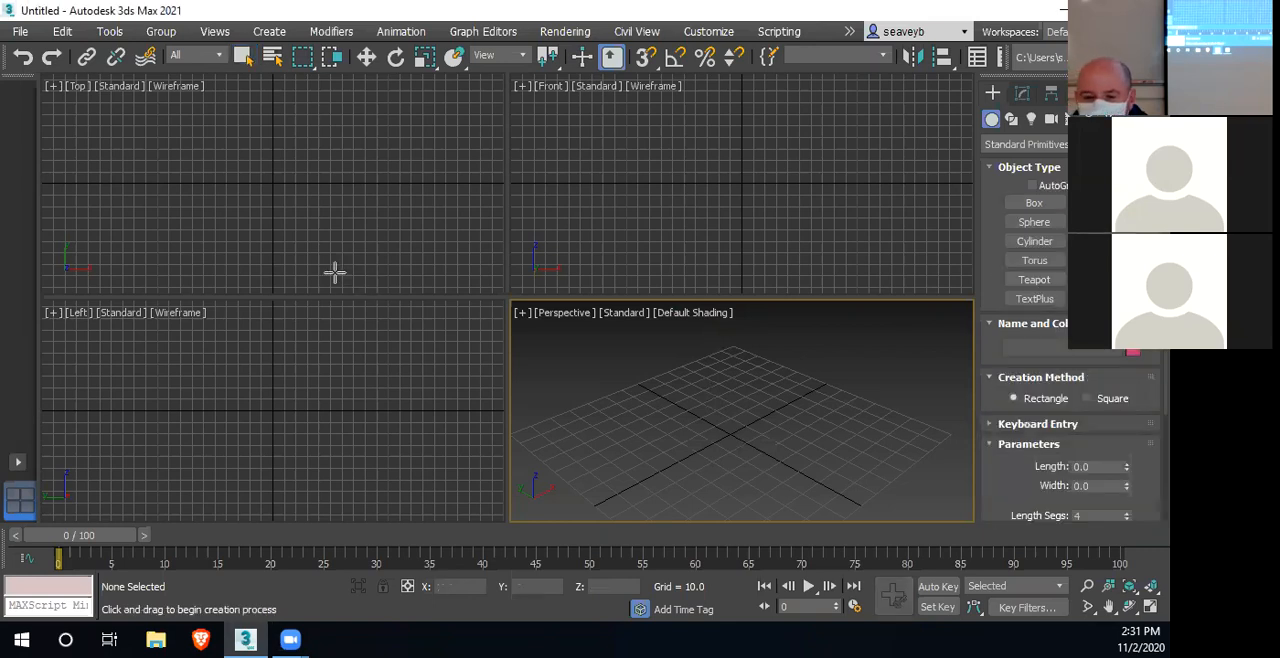
pyautogui.scroll(-3, 284, 205)
pyautogui.moveTo(50, 97); pyautogui.dragTo(506, 287)
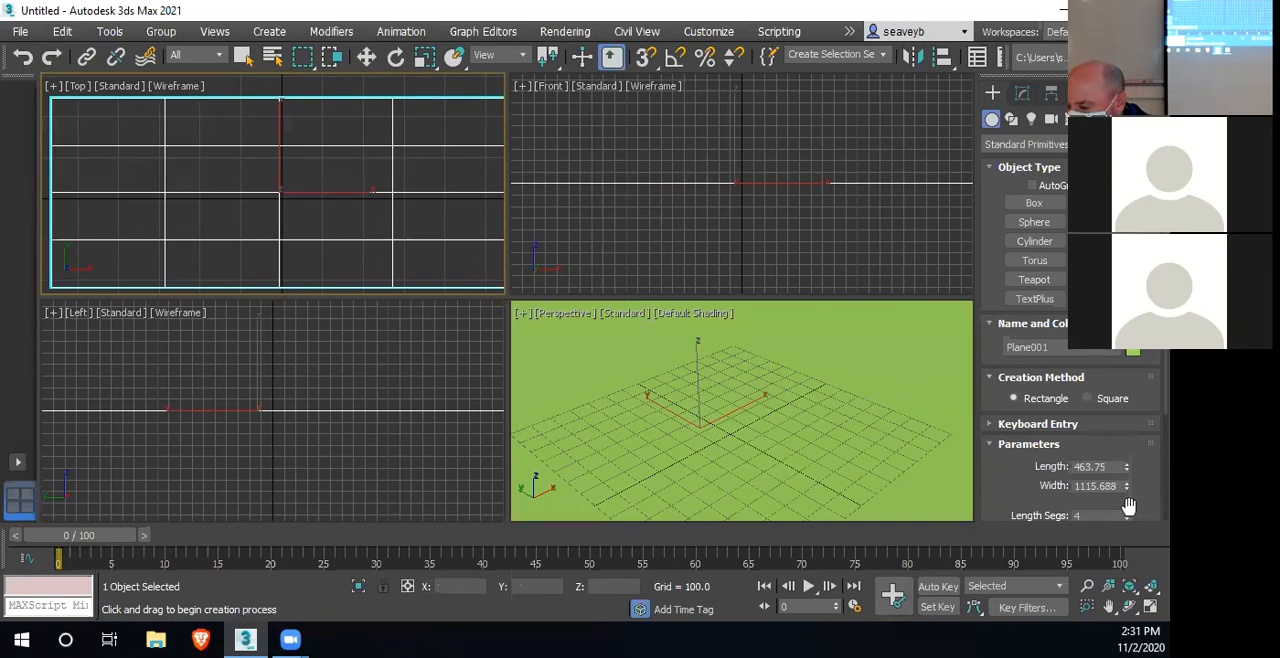
pyautogui.scroll(-2, 1120, 486)
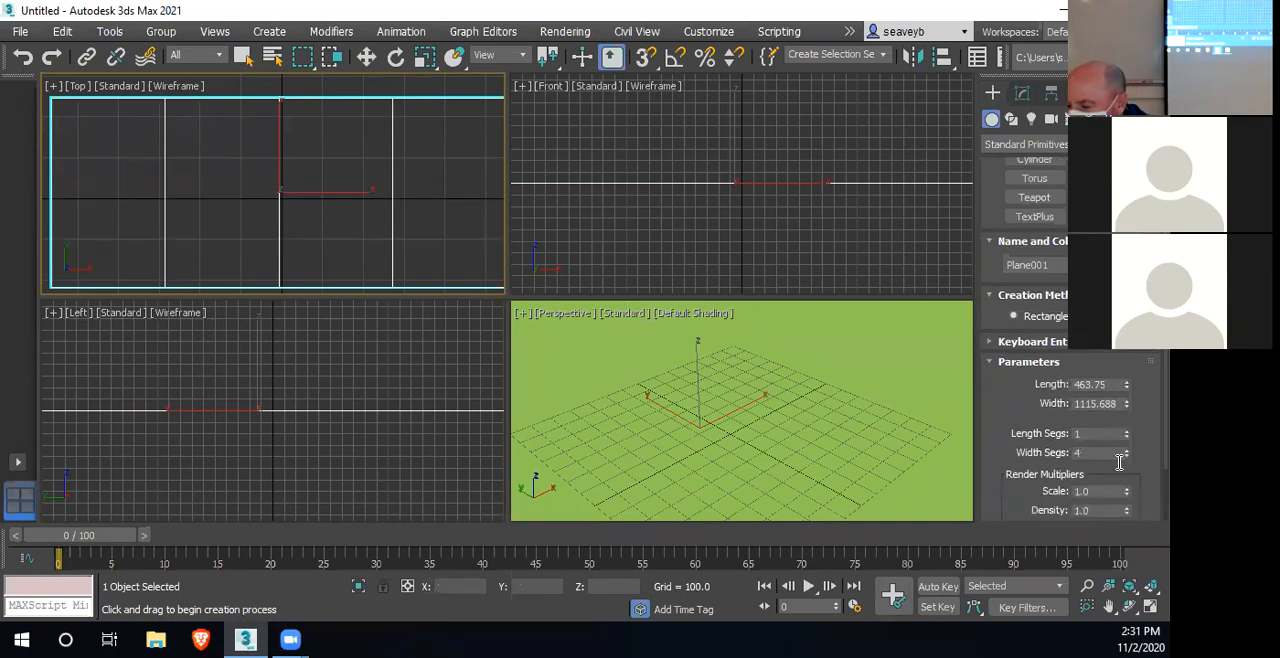
pyautogui.rightClick(1126, 457)
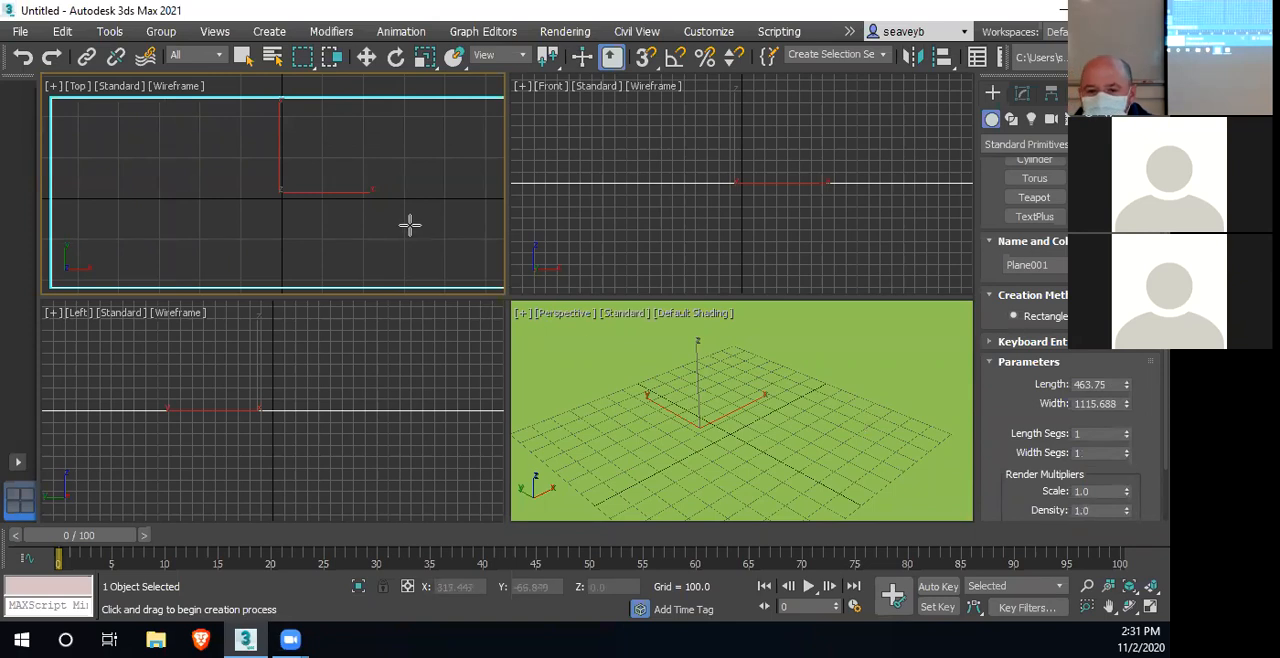
pyautogui.rightClick(346, 203)
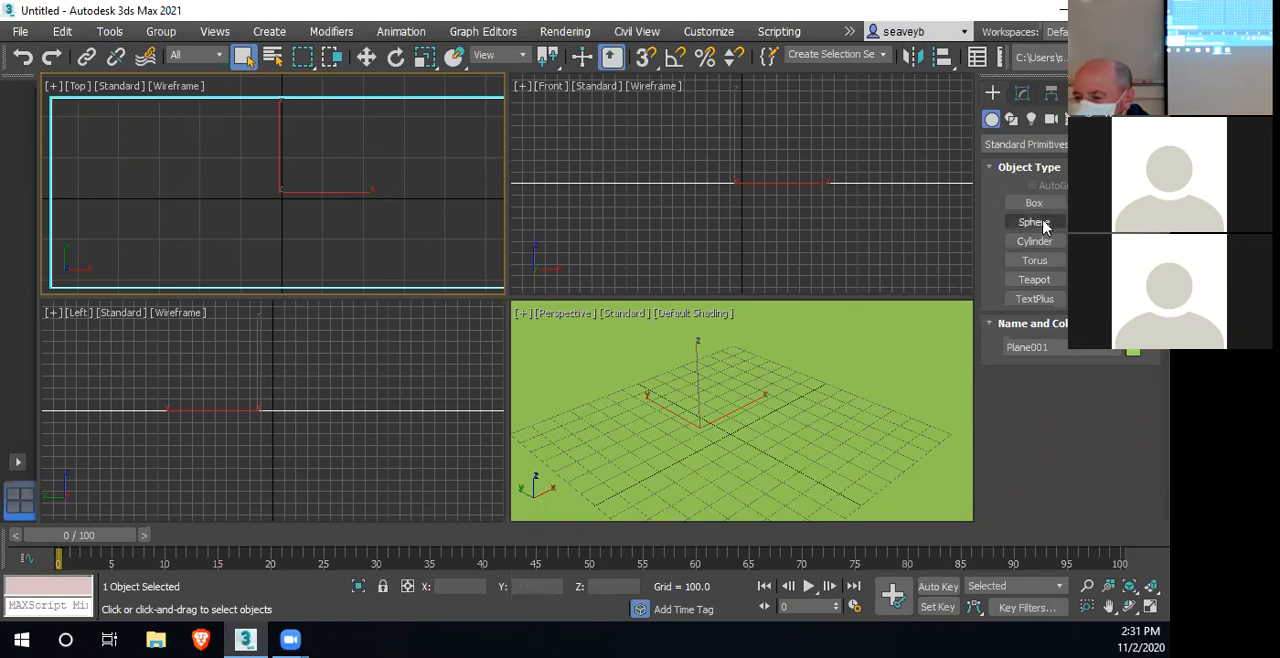
# Create a small sphere near the centre of the ground plane
pyautogui.click(1042, 224)
pyautogui.moveTo(708, 428); pyautogui.dragTo(727, 430)
pyautogui.rightClick(724, 432)
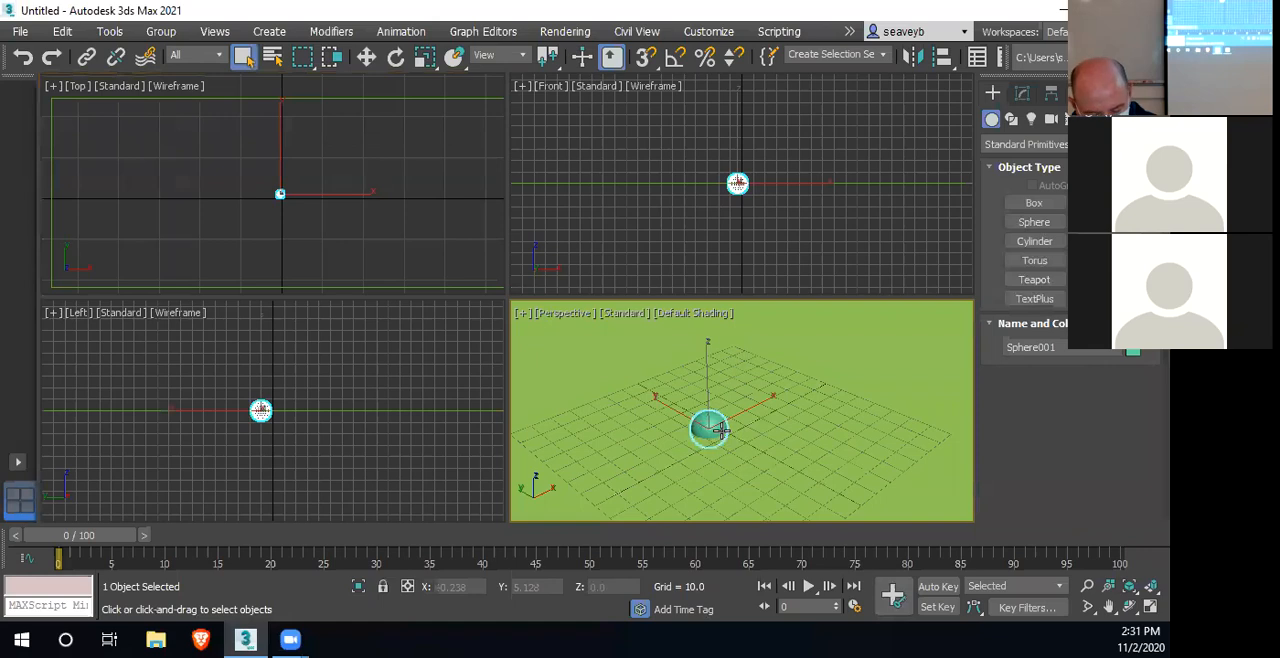
# Raise the sphere straight up above the plane to a Z position of about 147
pyautogui.press('w')
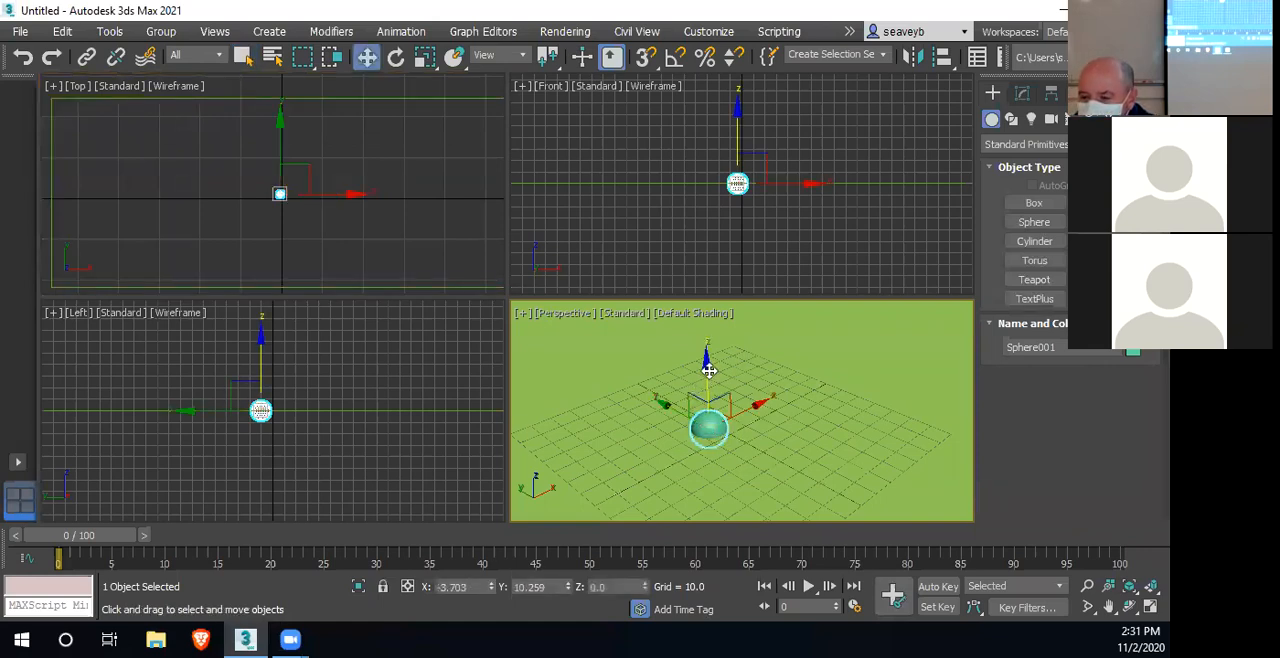
pyautogui.moveTo(708, 368); pyautogui.dragTo(714, 300)
pyautogui.moveTo(786, 193); pyautogui.dragTo(787, 291, button='middle')
pyautogui.moveTo(740, 198); pyautogui.dragTo(752, 70)
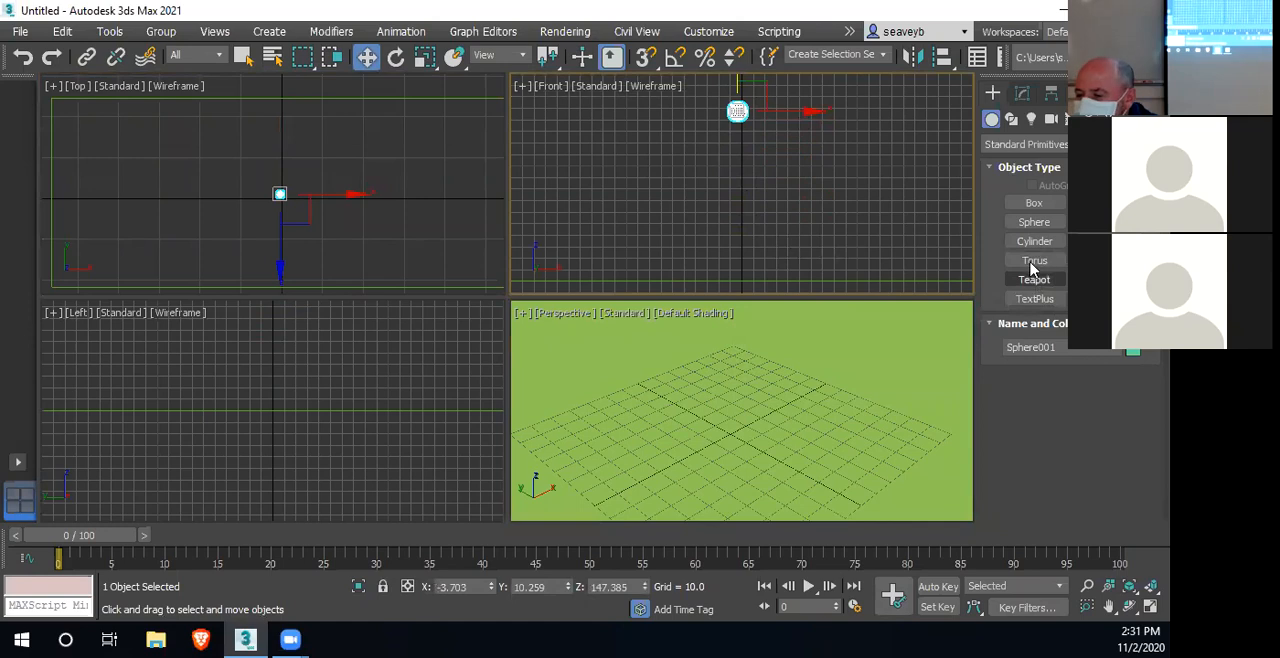
# Switch to the Extended Primitives and start the Prism tool
pyautogui.click(1022, 146)
pyautogui.click(1033, 163)
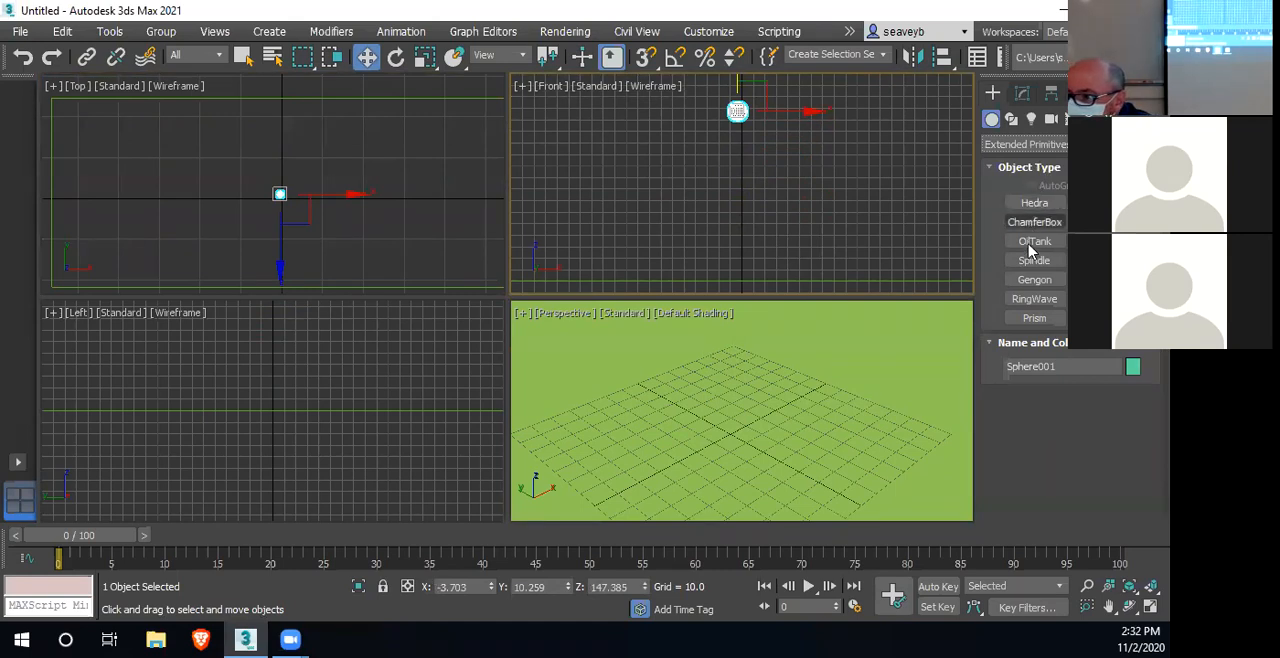
pyautogui.click(1033, 318)
pyautogui.moveTo(677, 414); pyautogui.dragTo(803, 354)
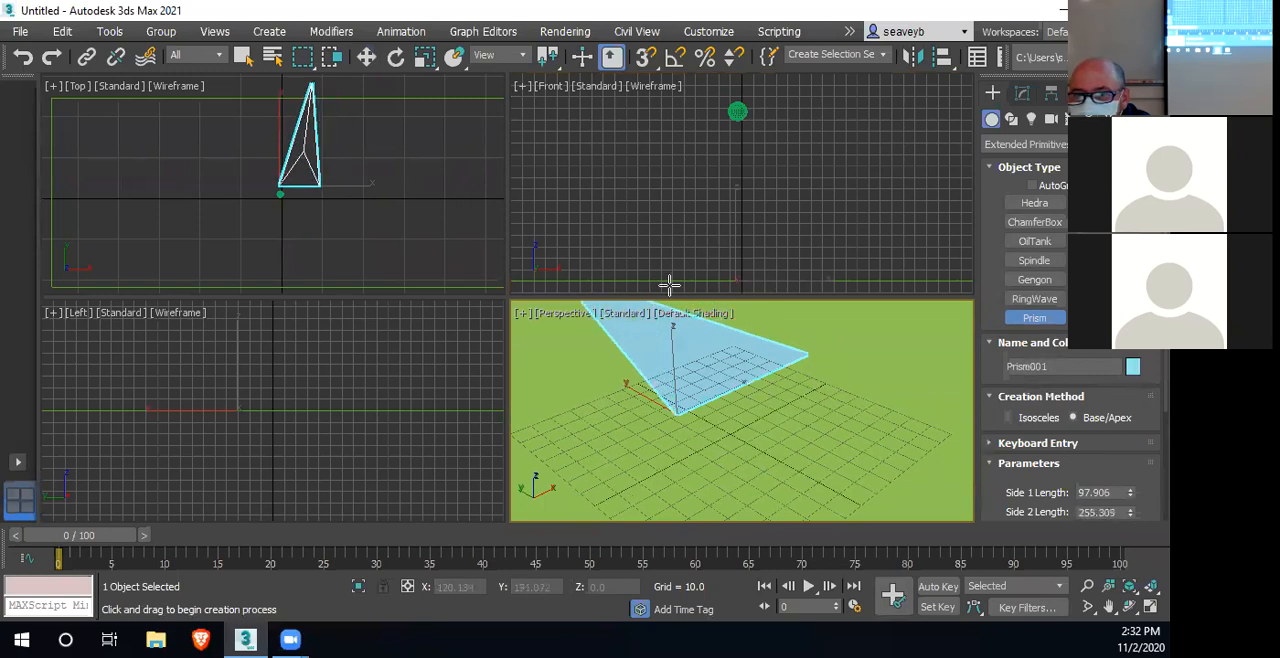
pyautogui.click(748, 335)
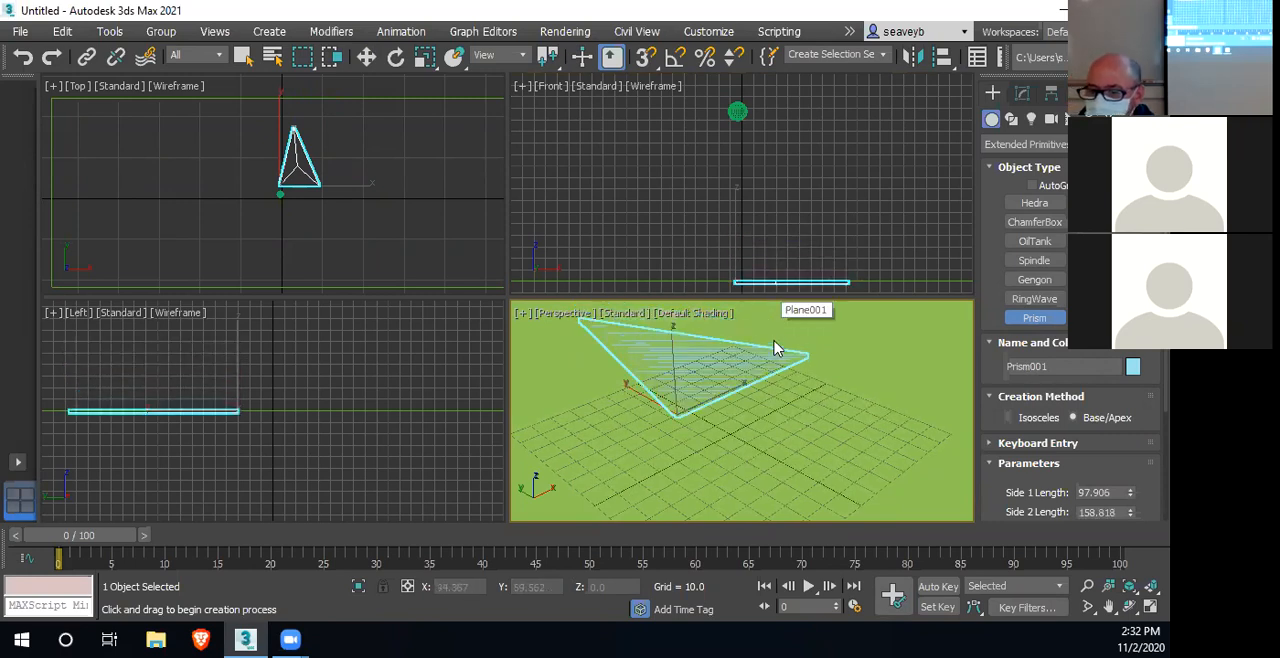
pyautogui.rightClick(775, 347)
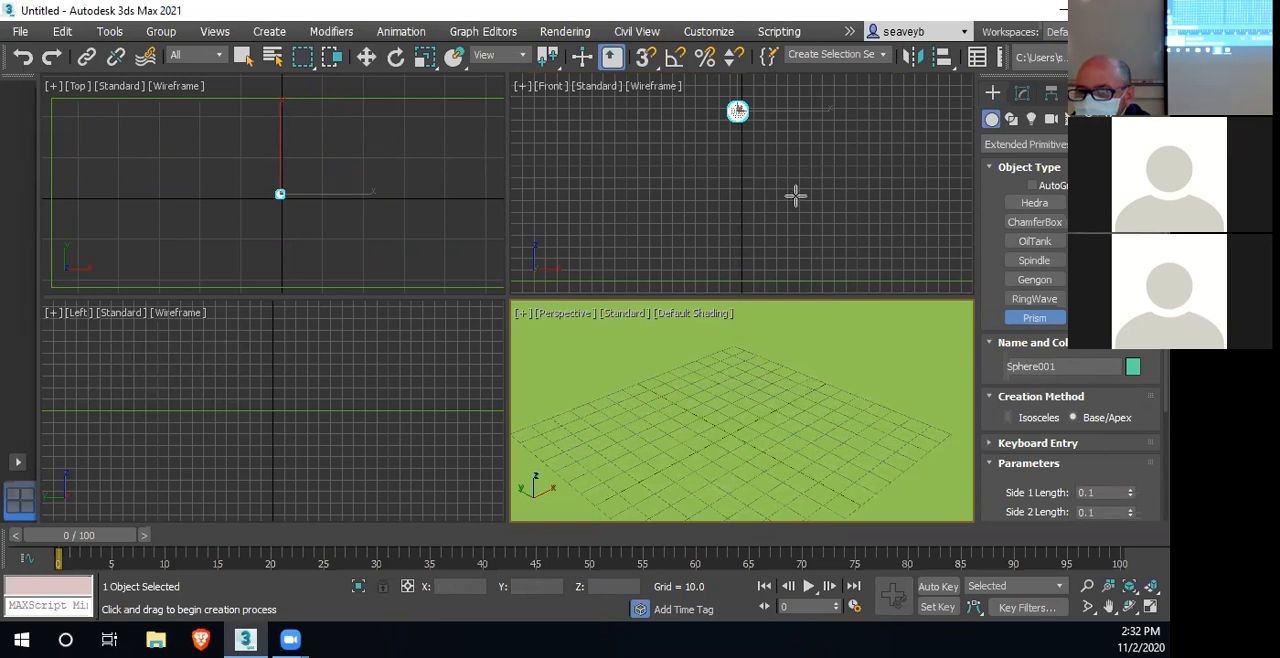
# Draw a wedge-shaped prism in the Front view with side 1 about 138 and side 2 about 60
pyautogui.moveTo(797, 170); pyautogui.dragTo(706, 223)
pyautogui.click(706, 223)
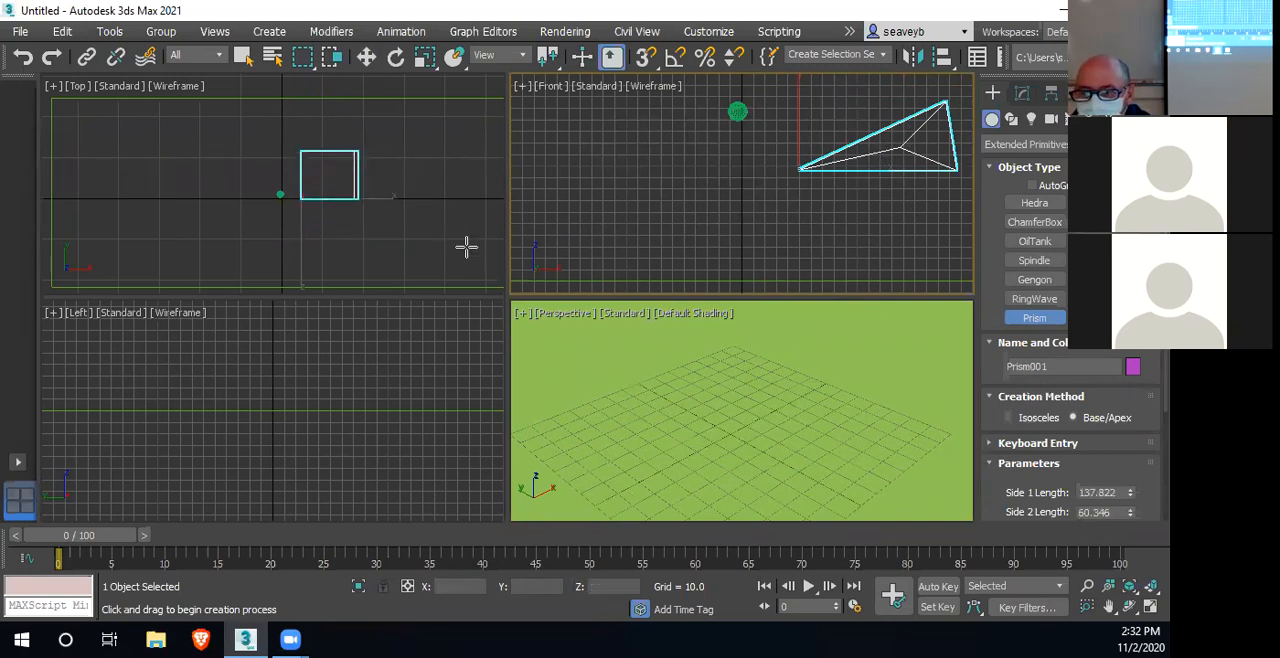
# Move the prism beneath the sphere and lower it onto the plane, to about X -37, Y -60, Z 2.7
pyautogui.press('w')
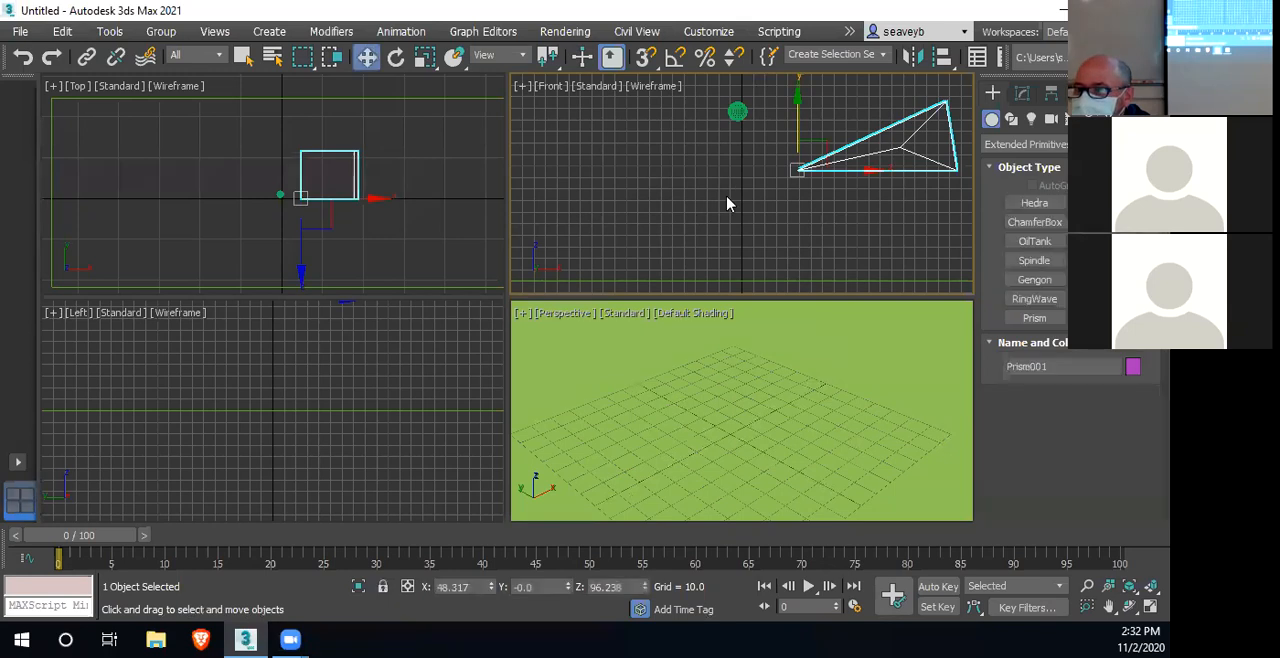
pyautogui.rightClick(349, 205)
pyautogui.moveTo(300, 137); pyautogui.dragTo(300, 163)
pyautogui.moveTo(377, 223); pyautogui.dragTo(343, 221)
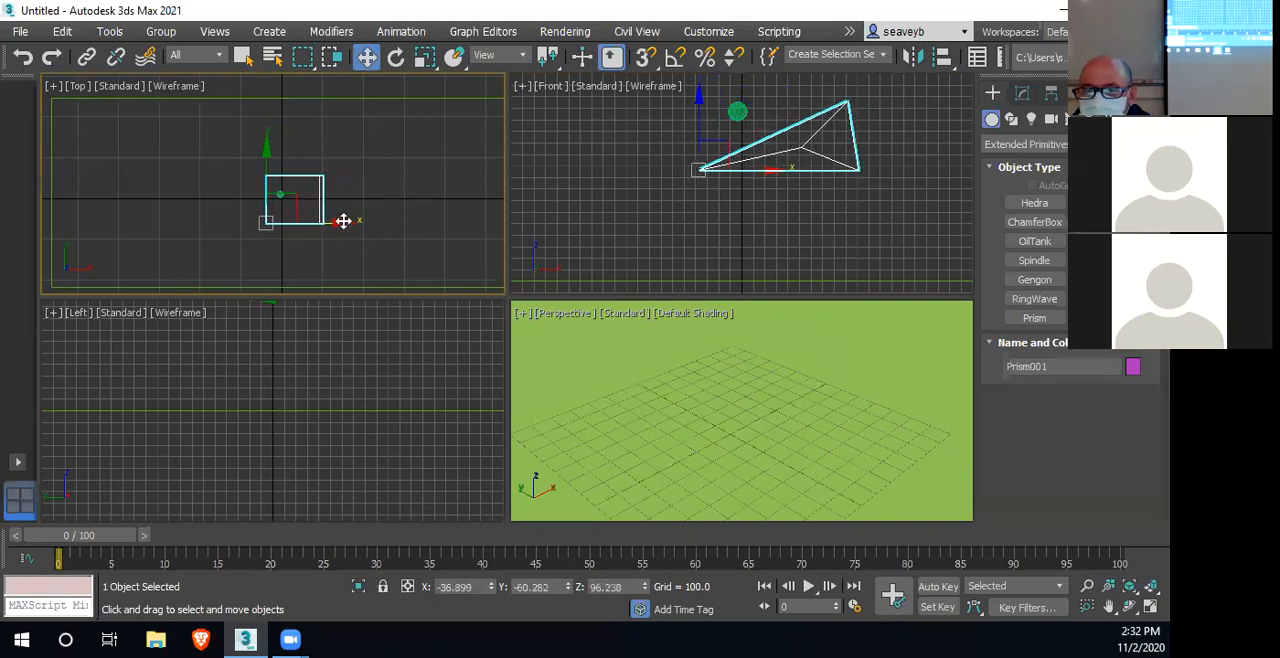
pyautogui.click(698, 102)
pyautogui.moveTo(698, 112); pyautogui.dragTo(702, 206)
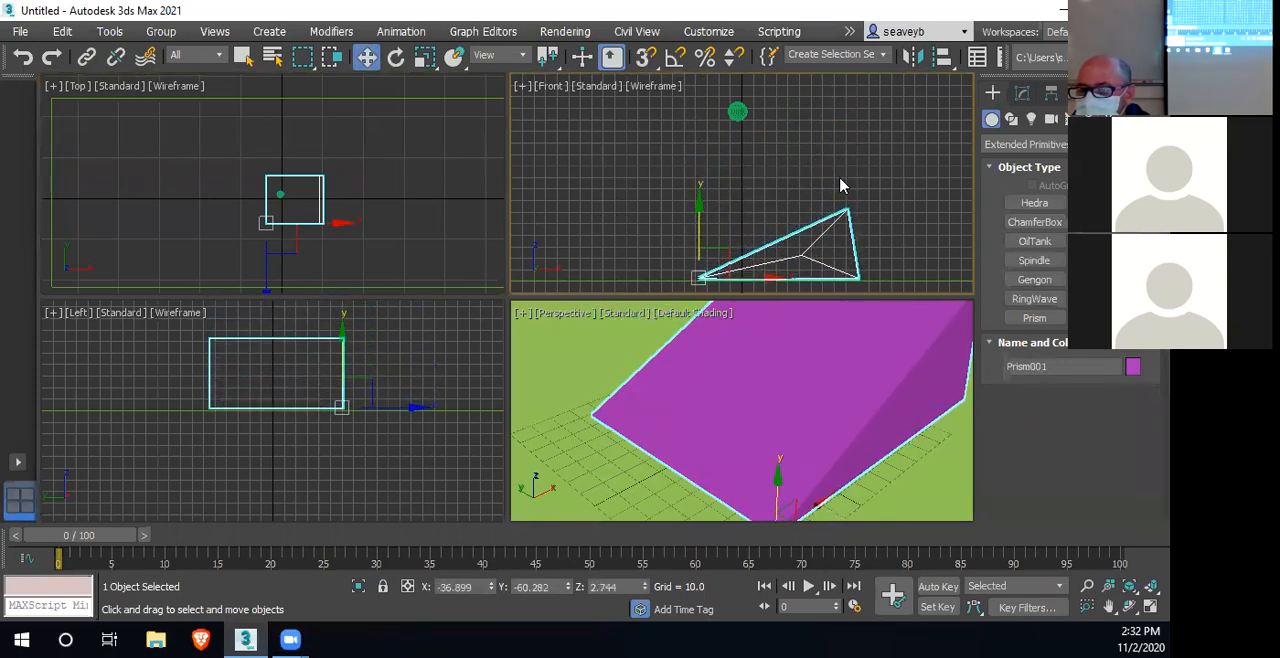
# Create a standard-primitive teapot with a radius of about 9.5 on the plane, beyond the prism's low end
pyautogui.scroll(-4, 778, 401)
pyautogui.scroll(-3, 778, 401)
pyautogui.moveTo(778, 401); pyautogui.dragTo(762, 418, button='middle')
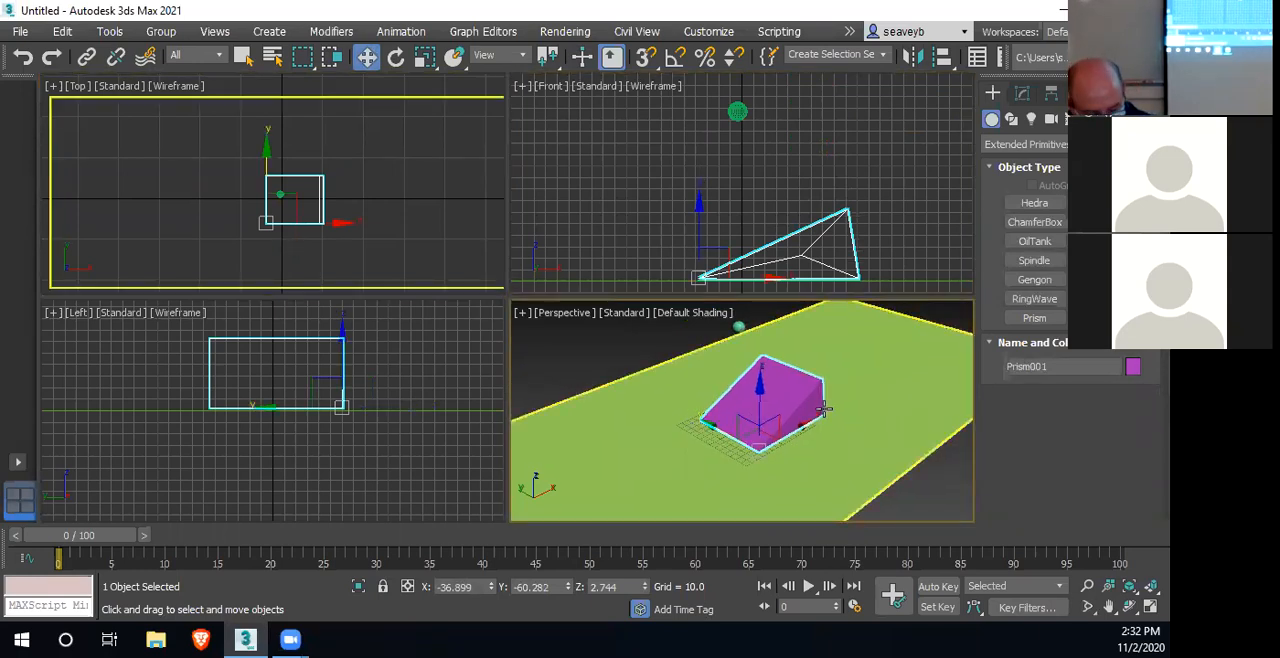
pyautogui.moveTo(820, 408)
pyautogui.keyDown('alt'); pyautogui.mouseDown(button='middle')
pyautogui.moveTo(798, 401)
pyautogui.moveTo(806, 417)
pyautogui.mouseUp(button='middle'); pyautogui.keyUp('alt')
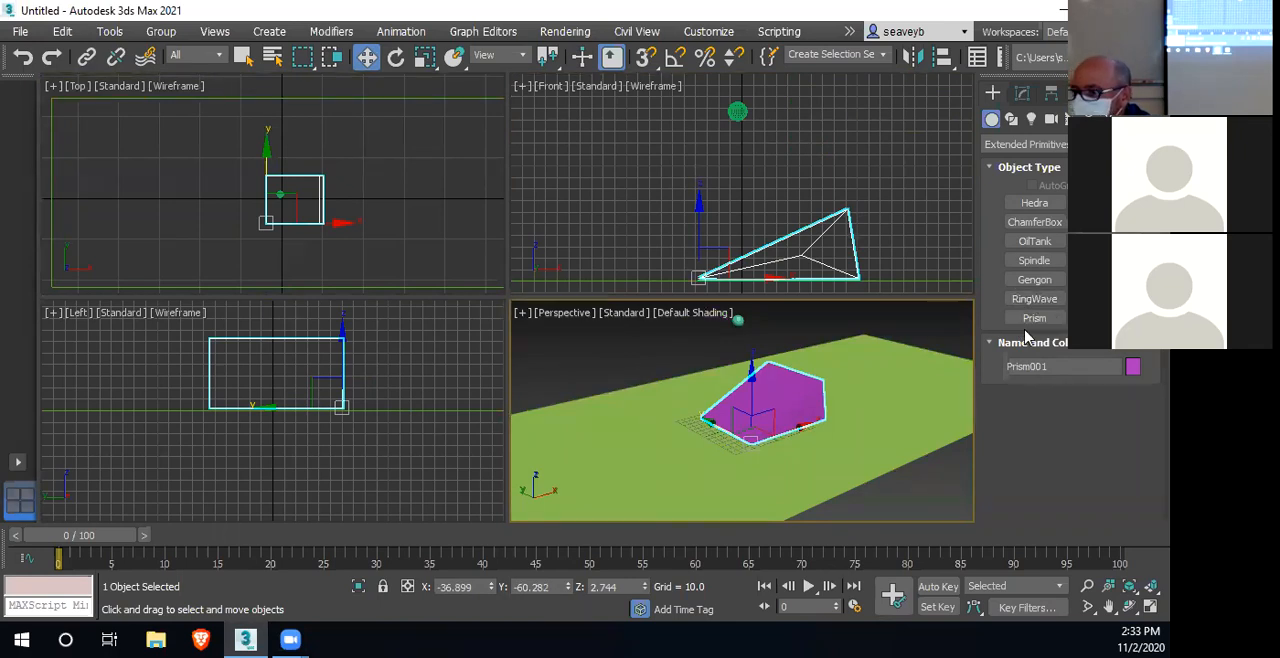
pyautogui.click(1017, 146)
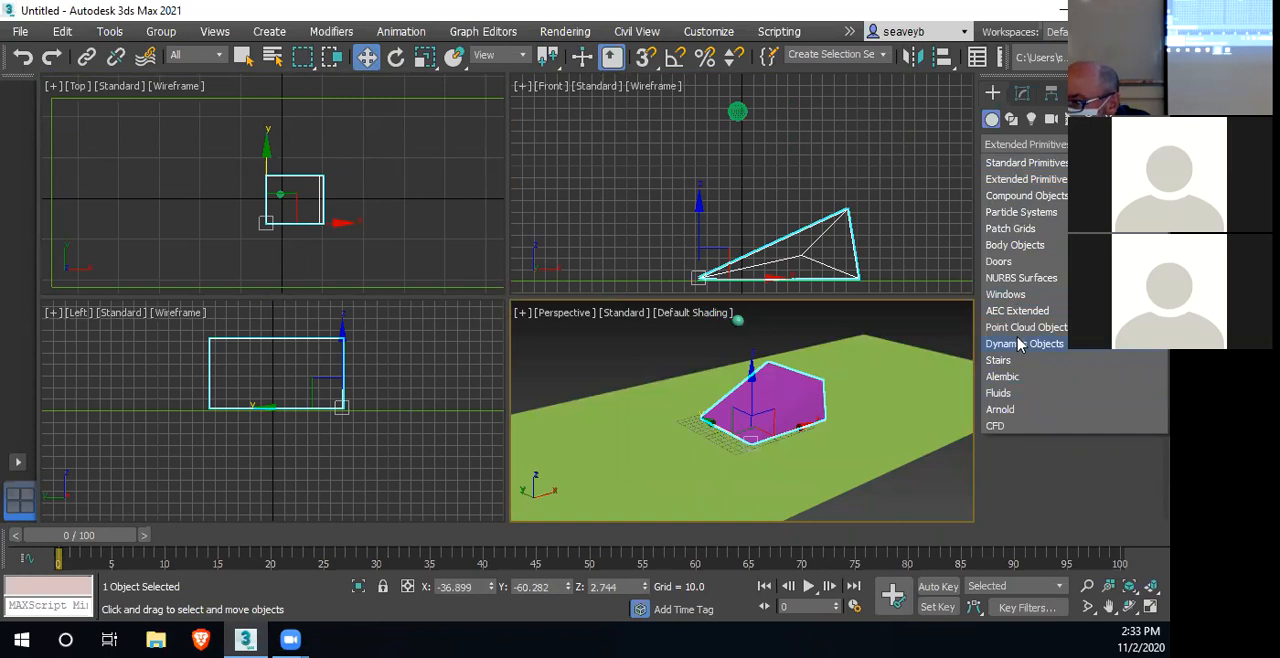
pyautogui.click(998, 163)
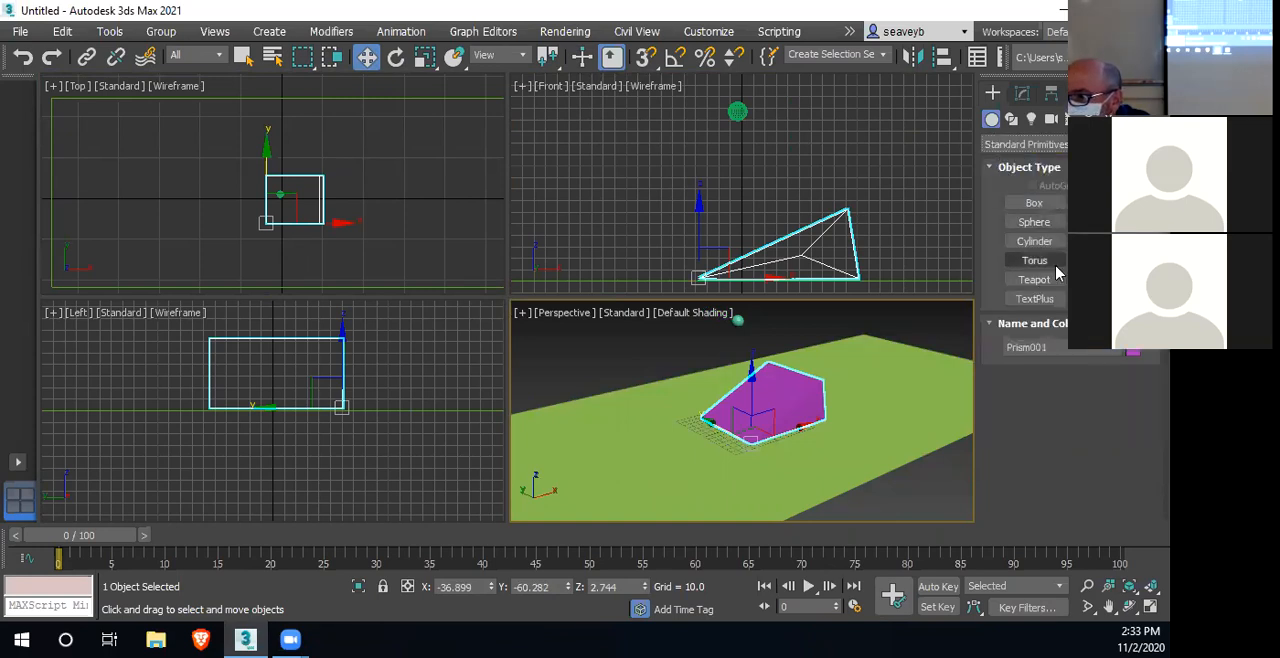
pyautogui.click(1034, 281)
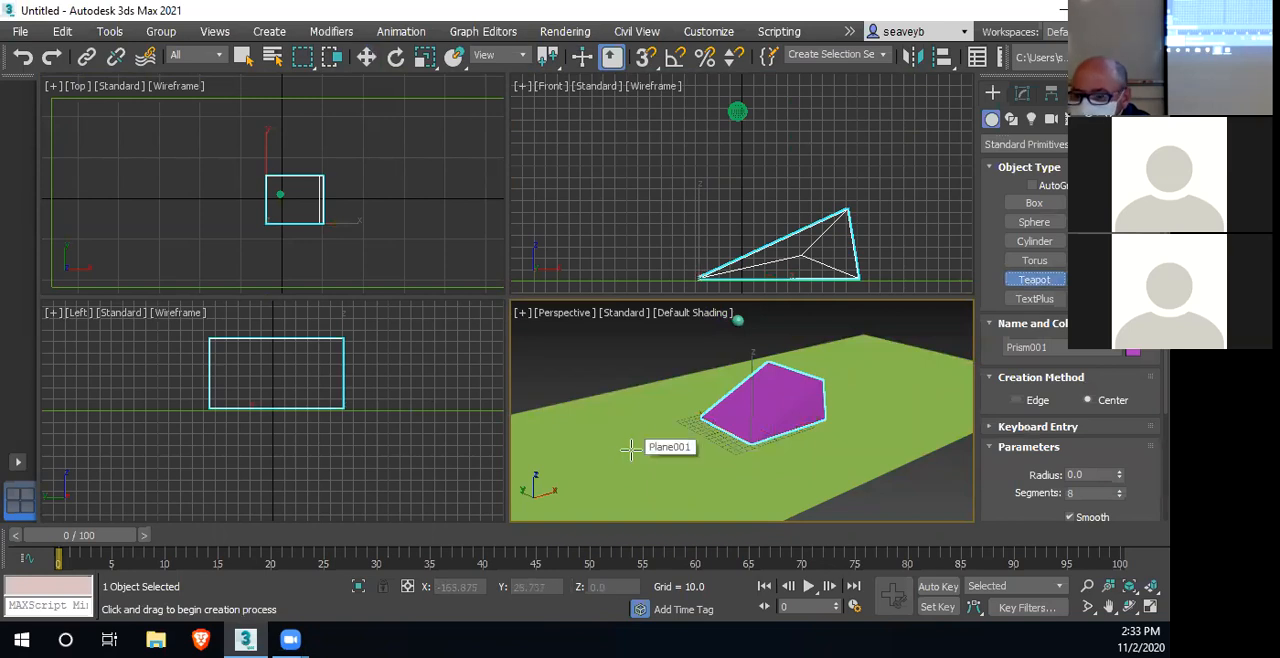
pyautogui.moveTo(627, 446); pyautogui.dragTo(631, 451)
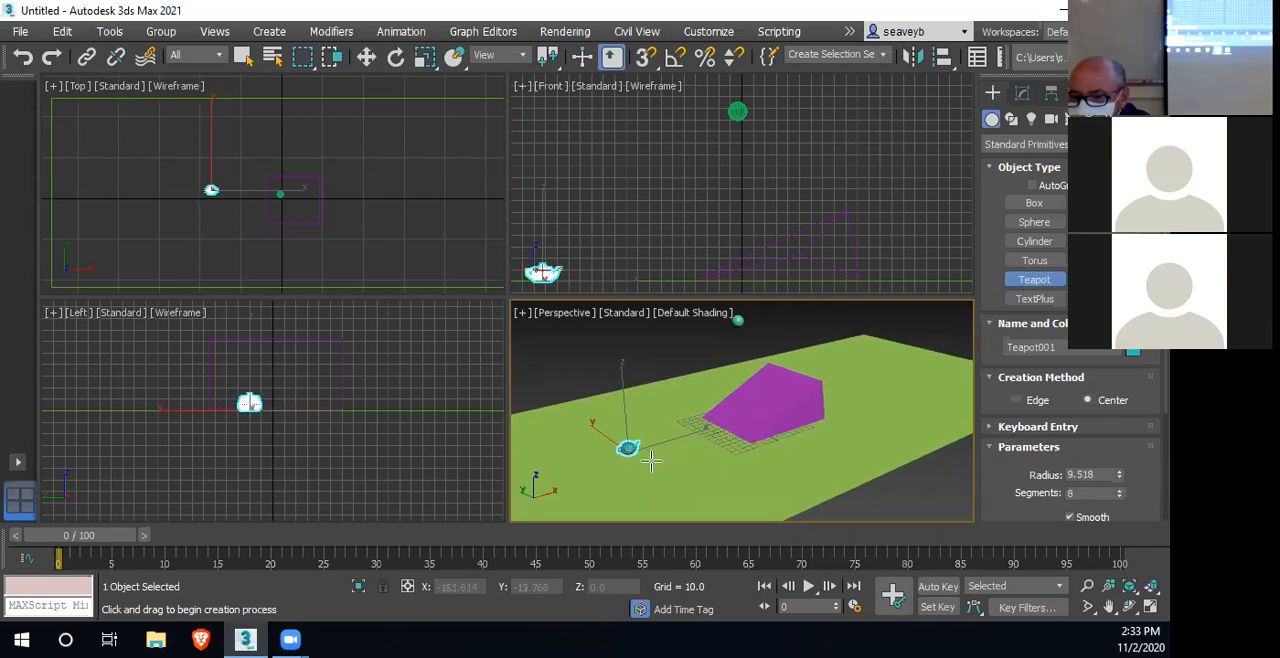
# Stretch the teapot vertically along Z to about 259 percent
pyautogui.press('w')
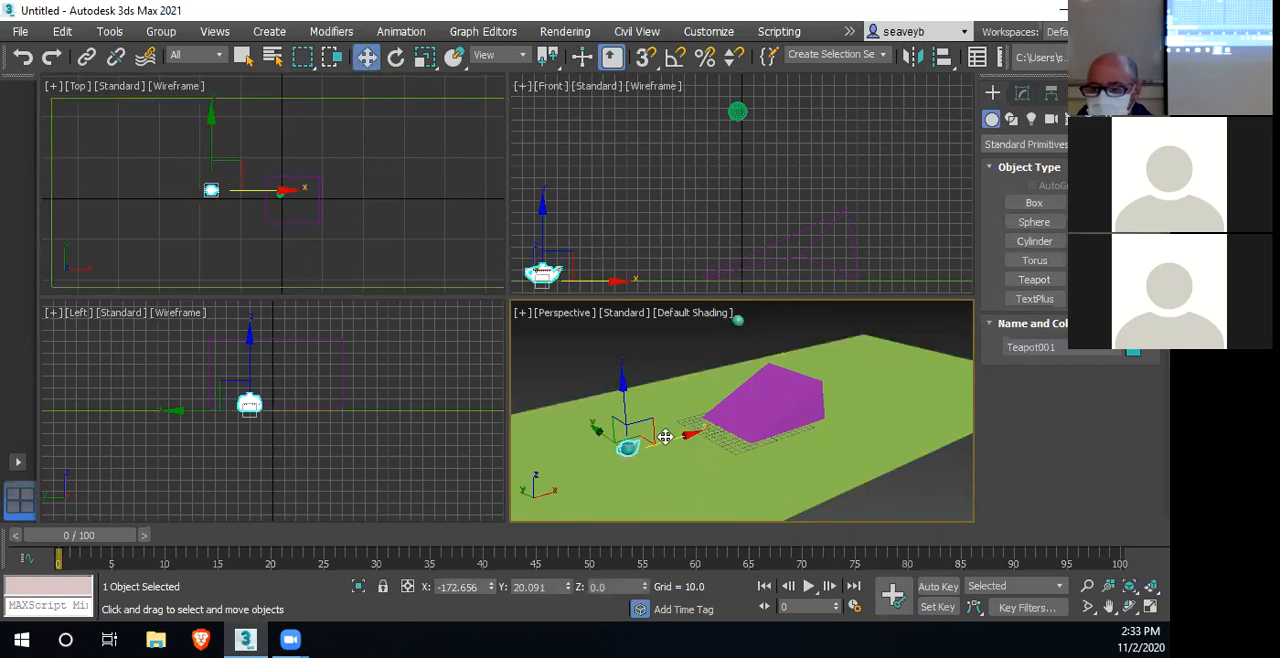
pyautogui.press('r')
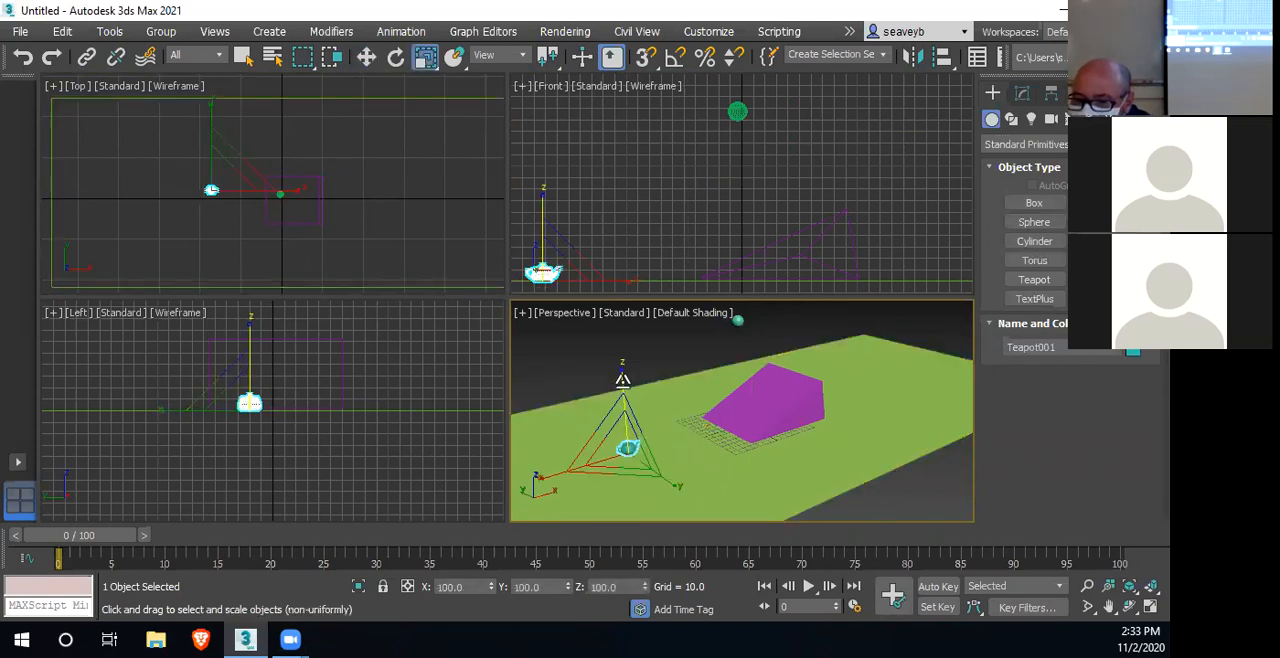
pyautogui.moveTo(622, 377); pyautogui.dragTo(623, 279)
pyautogui.scroll(2, 620, 449)
pyautogui.scroll(-1, 640, 450)
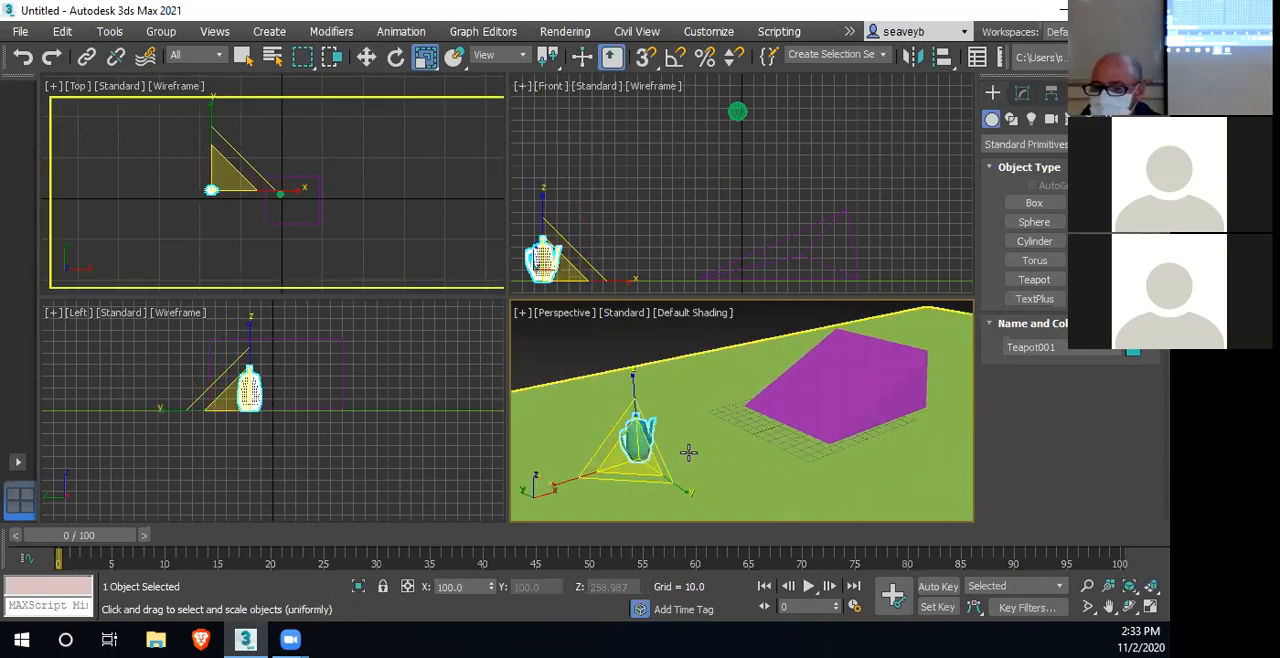
pyautogui.rightClick(686, 440)
pyautogui.moveTo(720, 377)
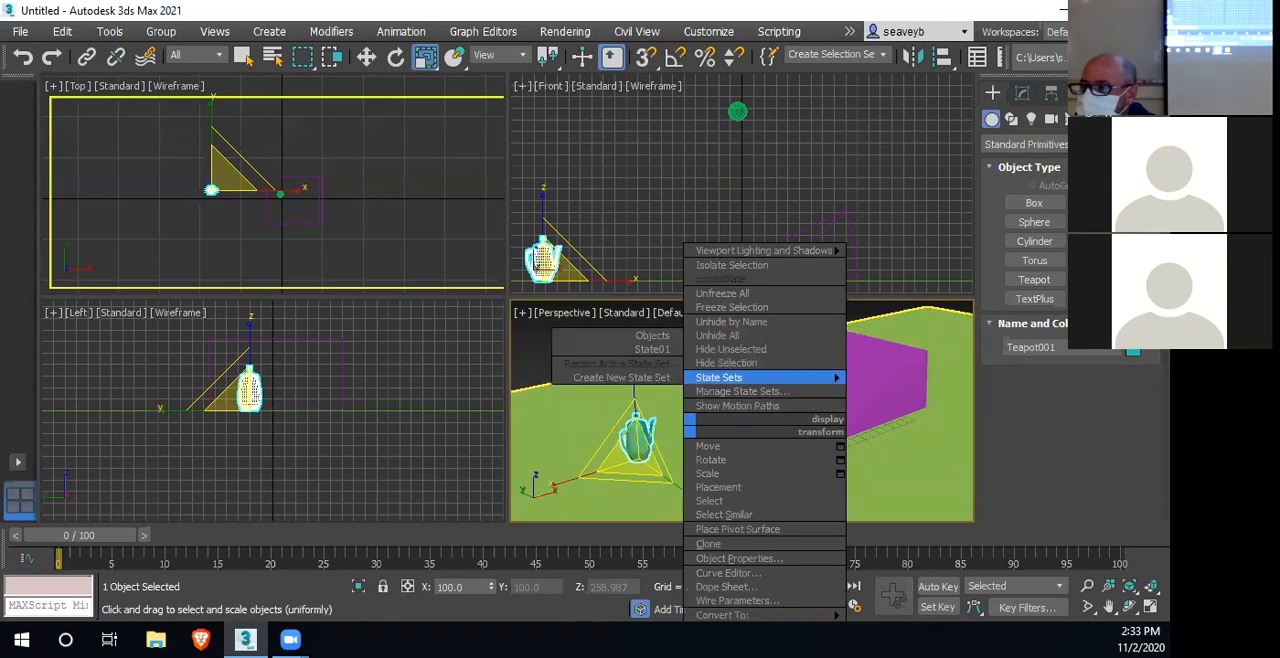
# Reset the stretched teapot's scale through the hierarchy's transform adjustments
pyautogui.click(1021, 93)
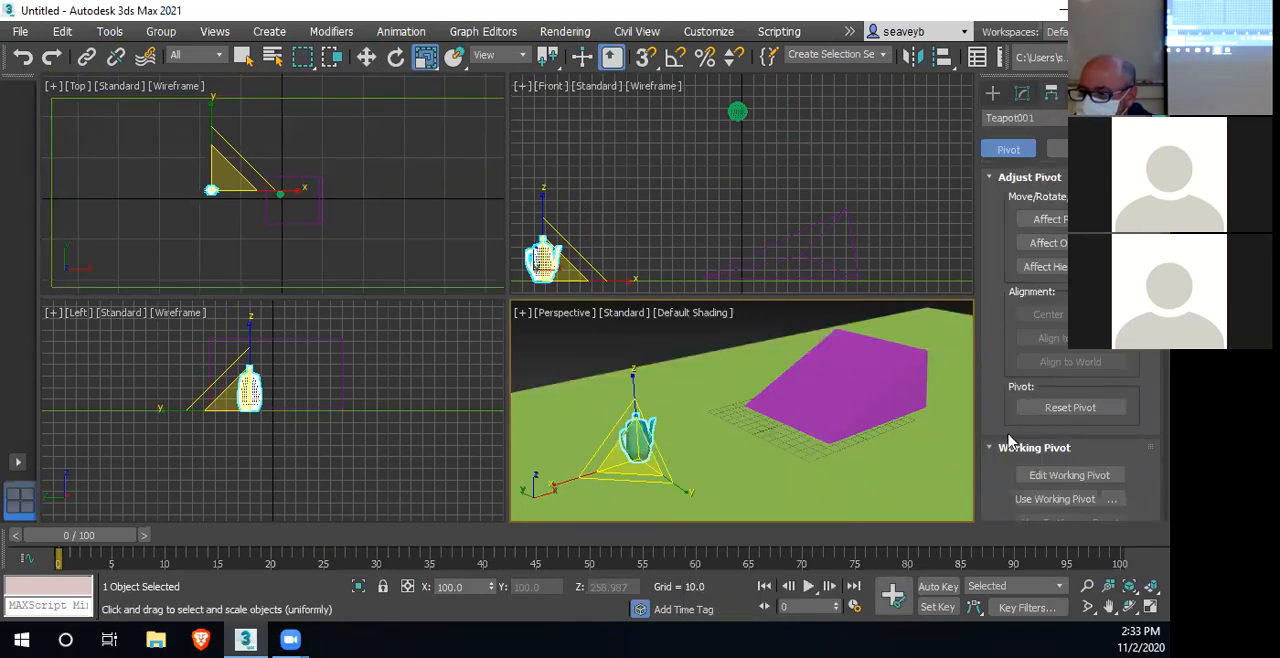
pyautogui.scroll(-5, 1010, 425)
pyautogui.scroll(-4, 1001, 420)
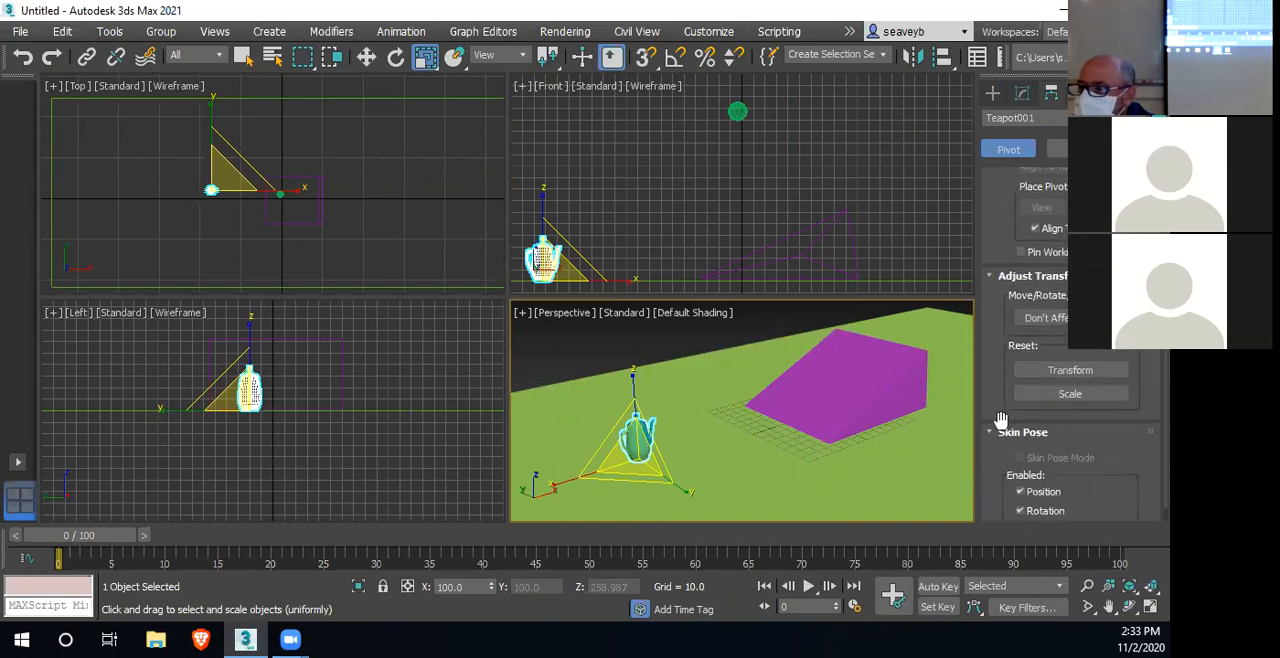
pyautogui.scroll(-1, 1020, 385)
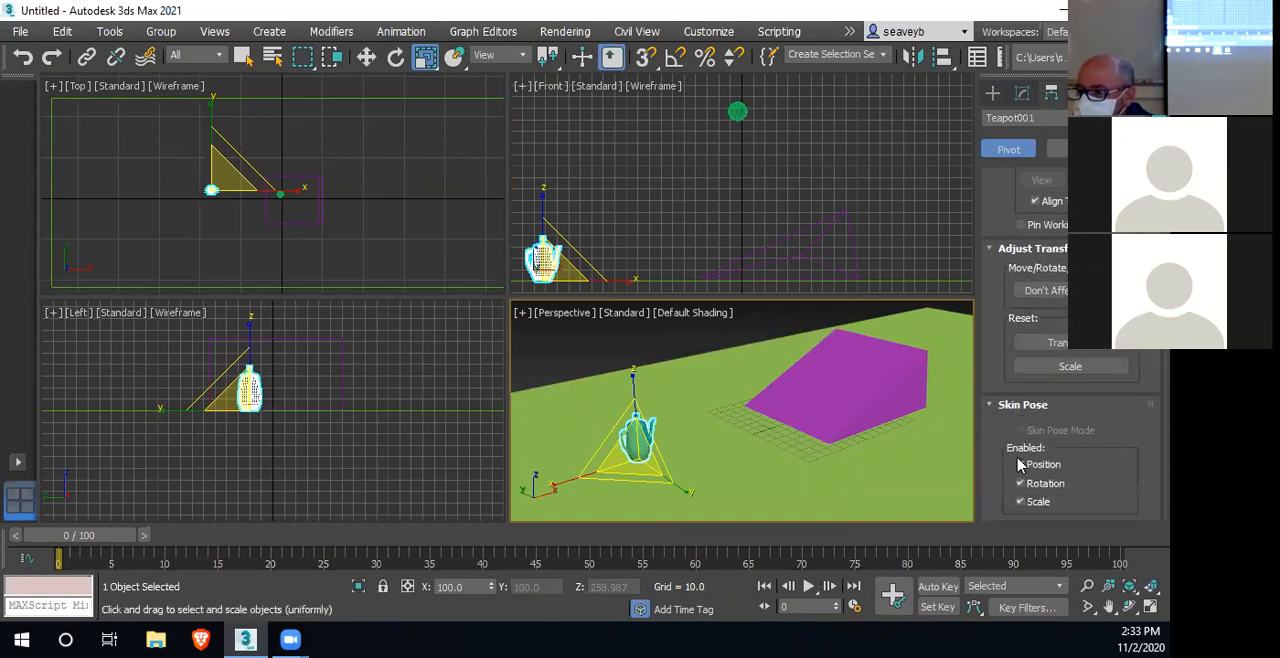
pyautogui.click(1068, 369)
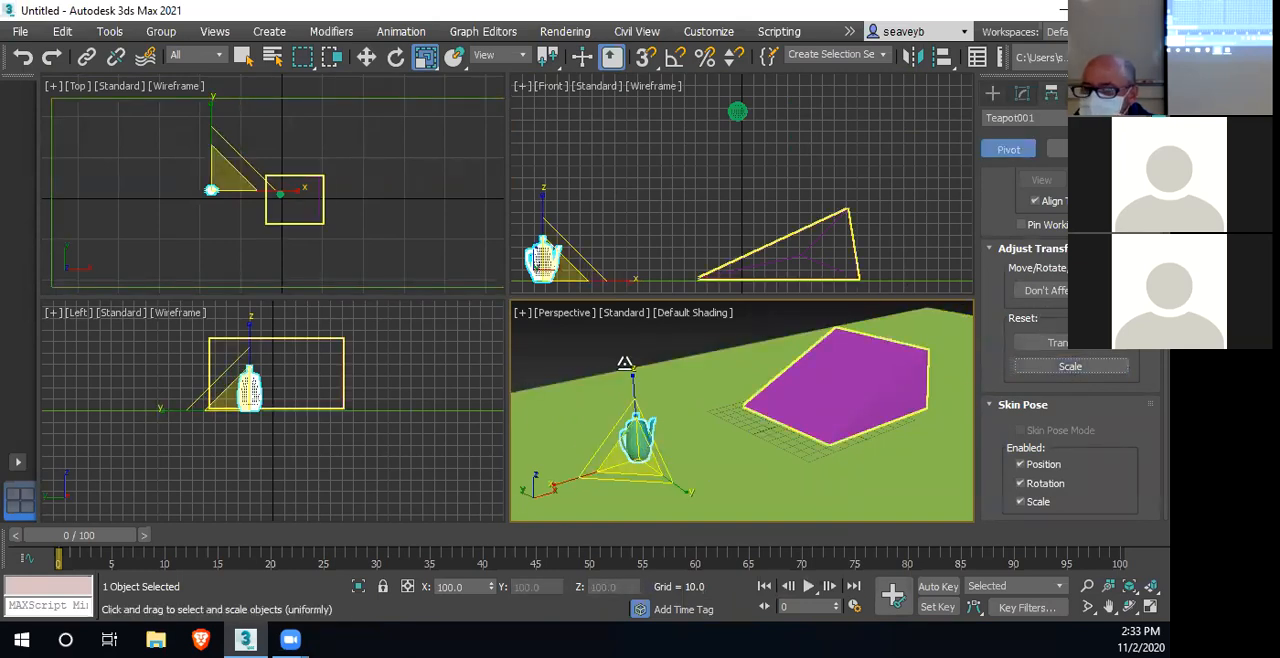
# Check the teapot's absolute X, Y and Z scale values in the Scale Transform Type-In, then close it
pyautogui.rightClick(426, 58)
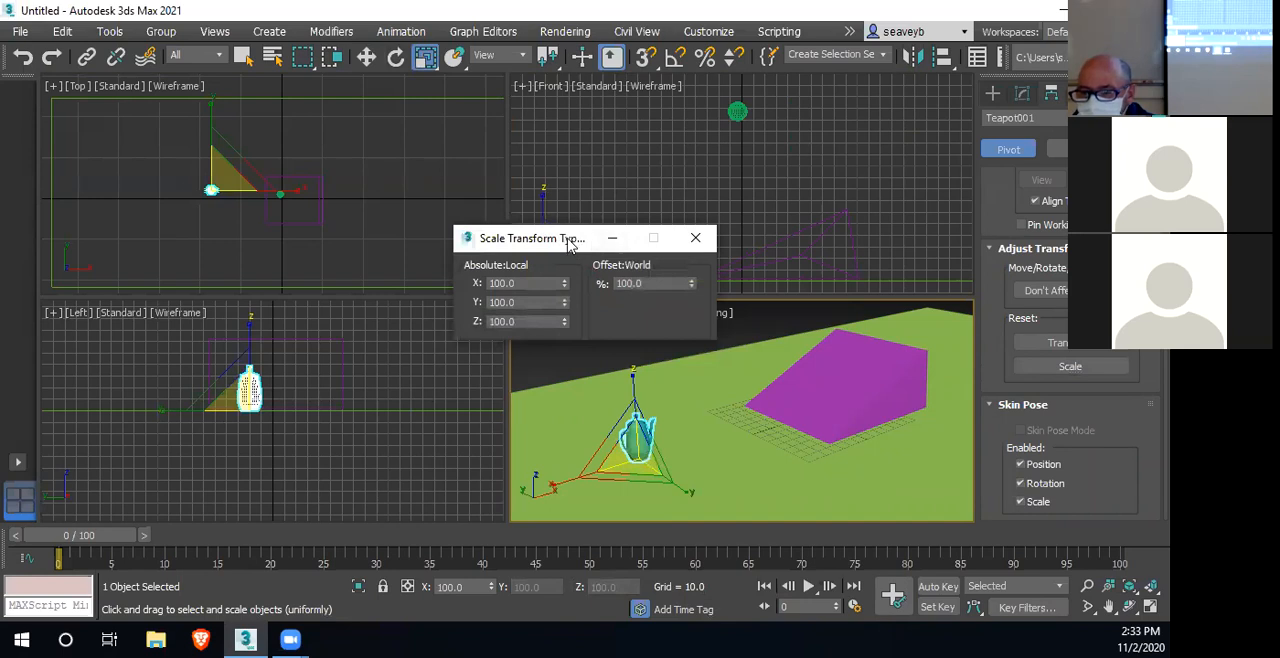
pyautogui.moveTo(568, 245); pyautogui.dragTo(464, 245)
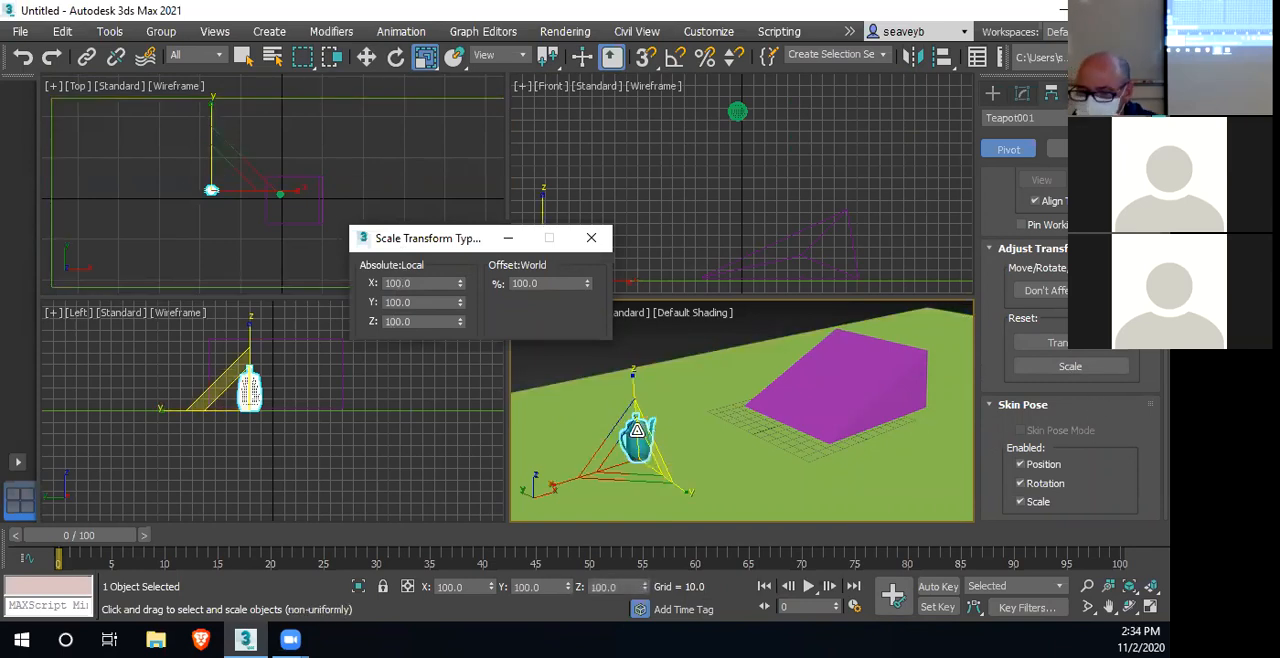
pyautogui.click(590, 239)
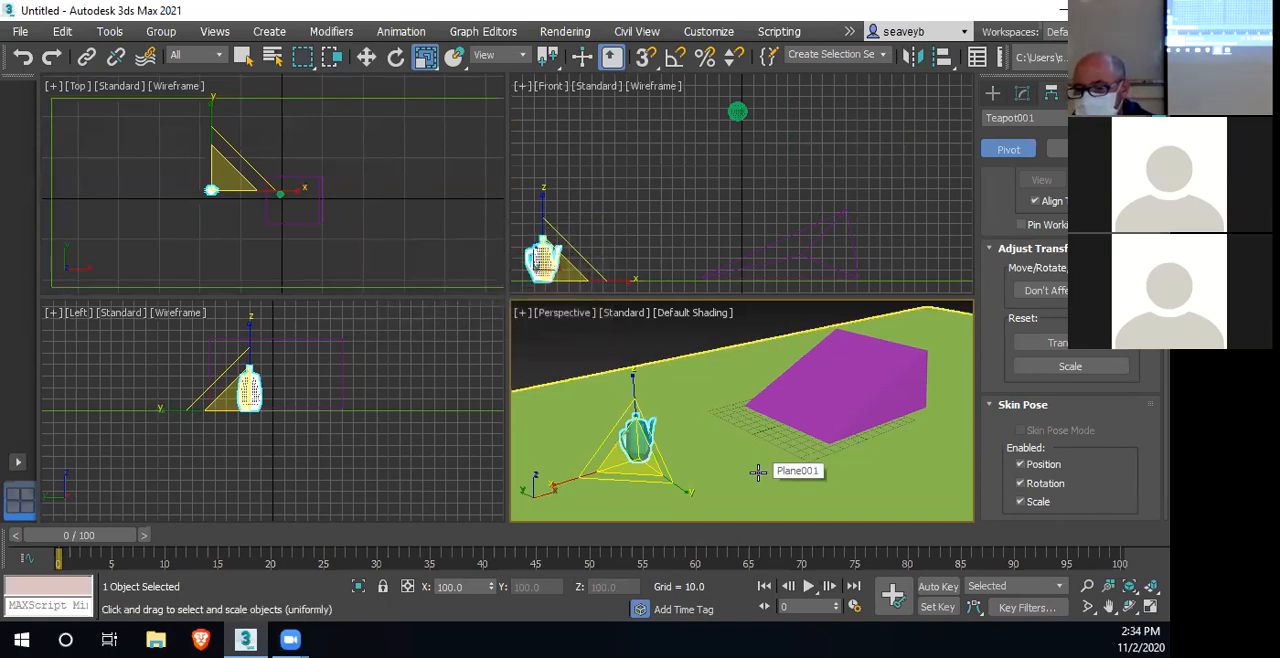
# Move the teapot sideways in the Left view to line up with the sphere, at Y about 10.6
pyautogui.press('w')
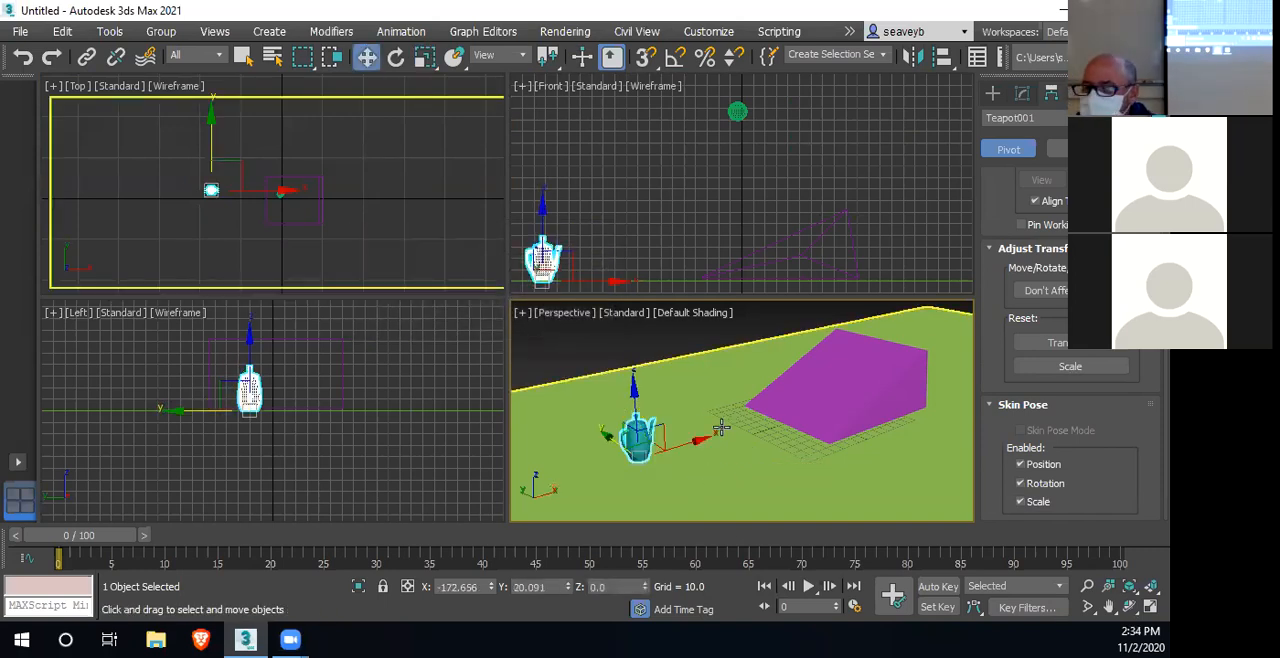
pyautogui.moveTo(260, 395); pyautogui.dragTo(290, 485, button='middle')
pyautogui.moveTo(331, 509); pyautogui.dragTo(340, 506)
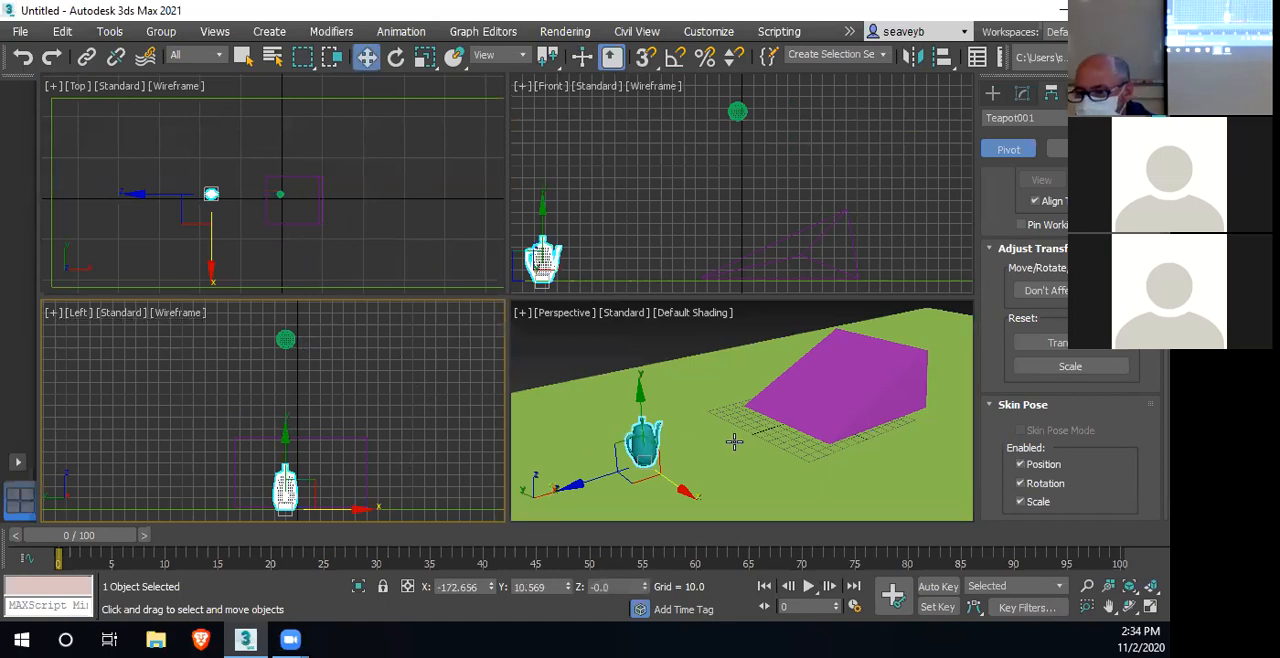
# Show the MassFX Toolbar and place it floating over the upper viewports
pyautogui.scroll(-3, 736, 441)
pyautogui.moveTo(736, 441); pyautogui.dragTo(711, 477, button='middle')
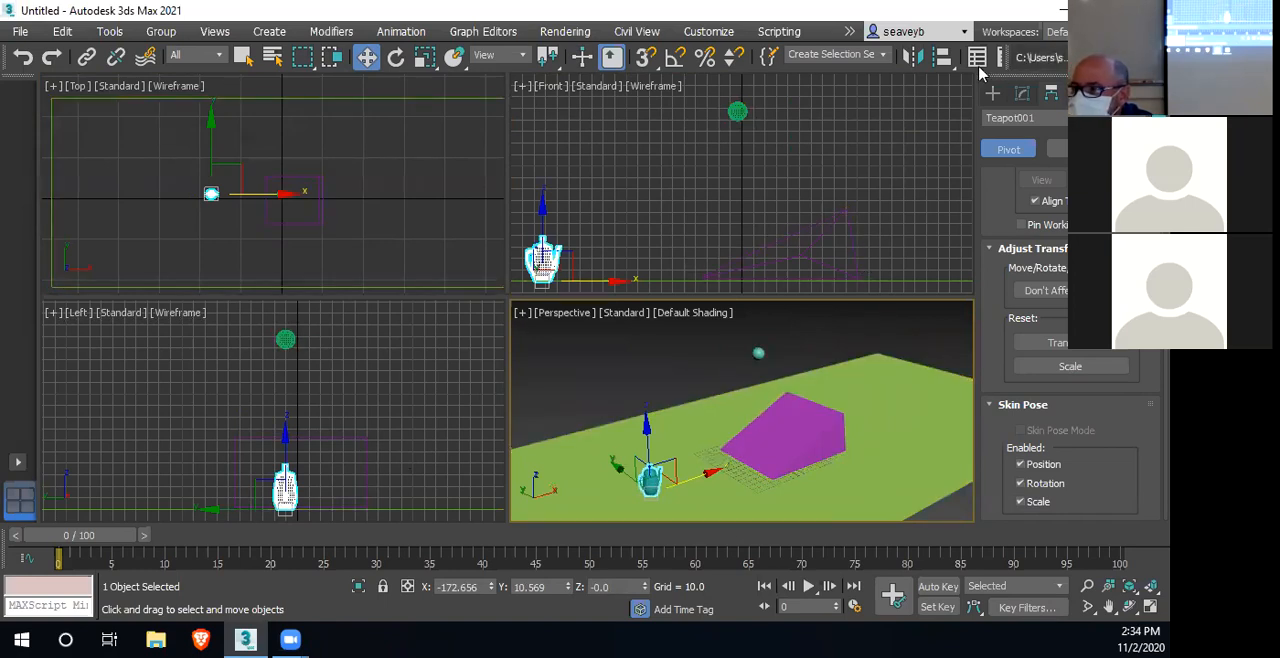
pyautogui.rightClick(1037, 86)
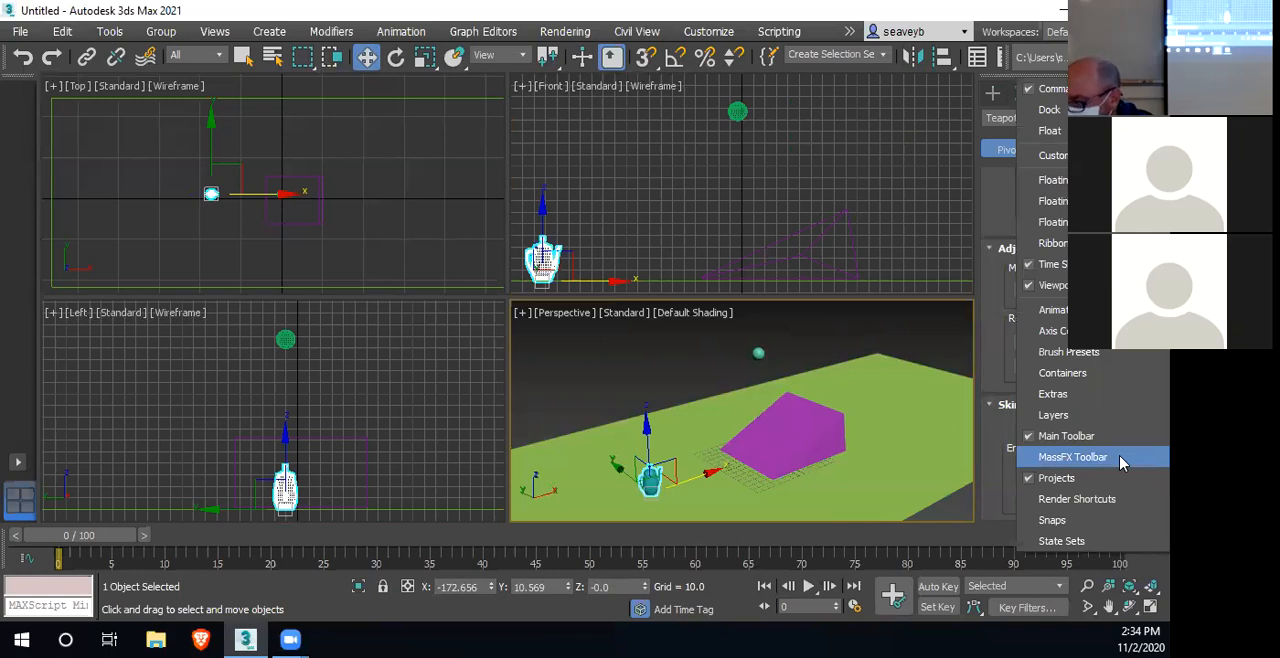
pyautogui.click(1090, 464)
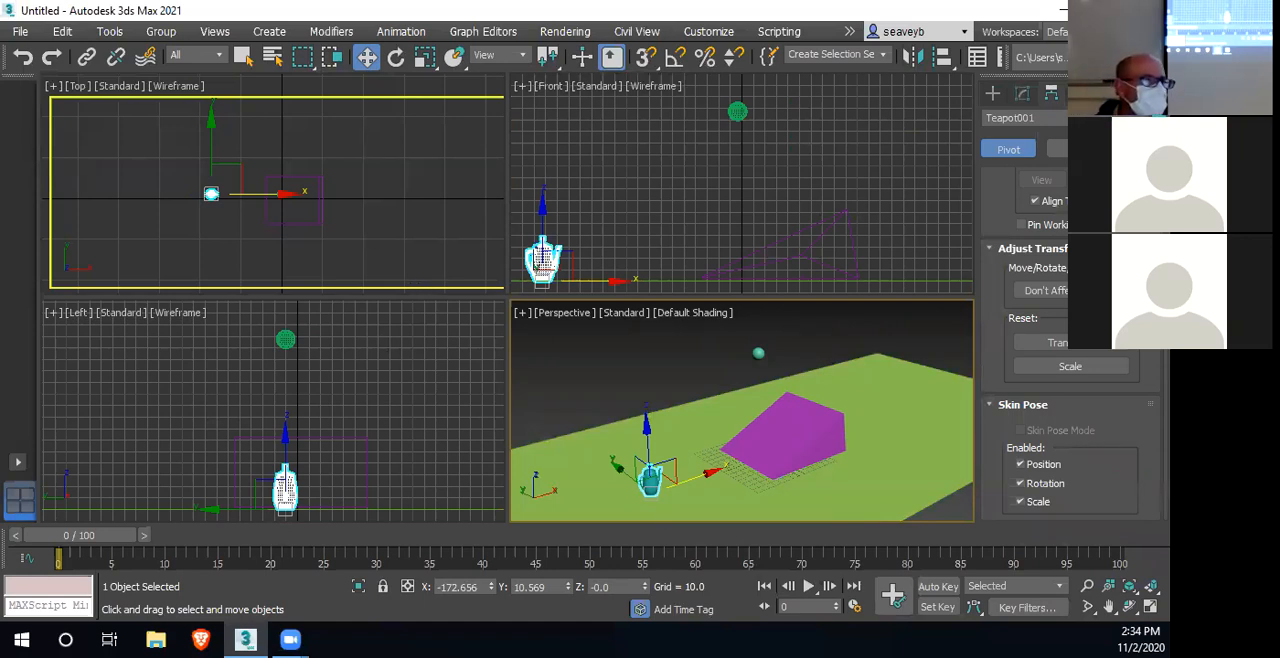
pyautogui.moveTo(125, 253); pyautogui.dragTo(406, 165)
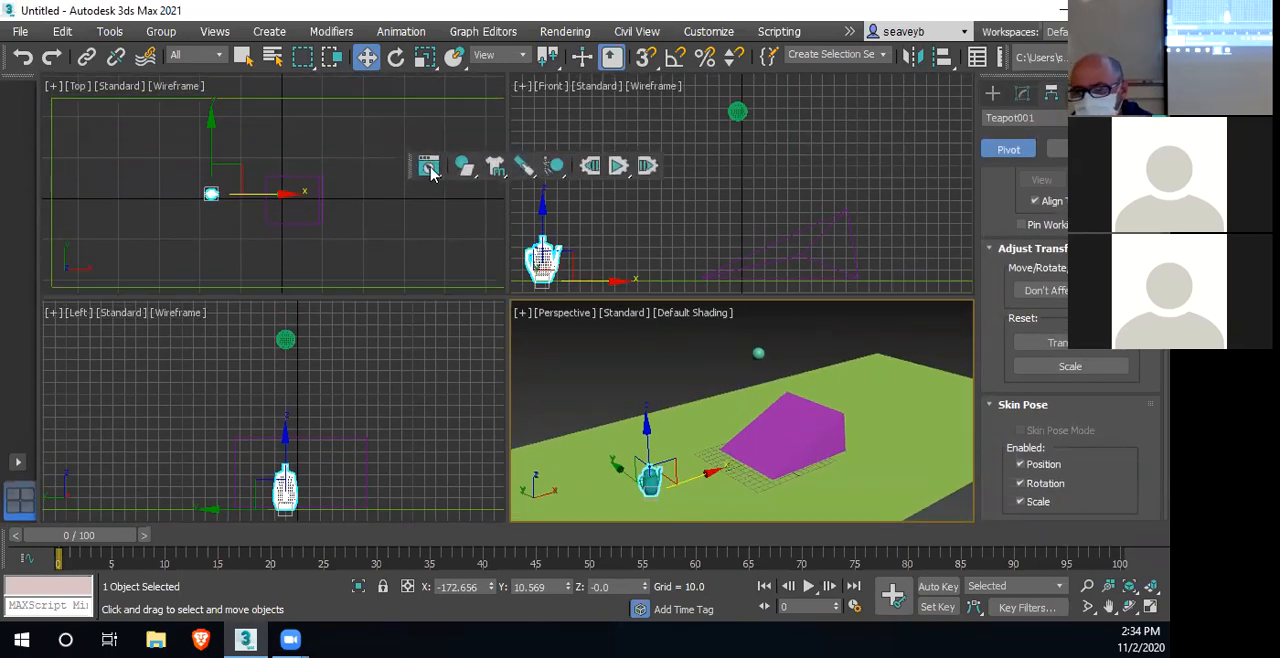
# Set the sphere and the teapot as MassFX dynamic rigid bodies
pyautogui.click(737, 110)
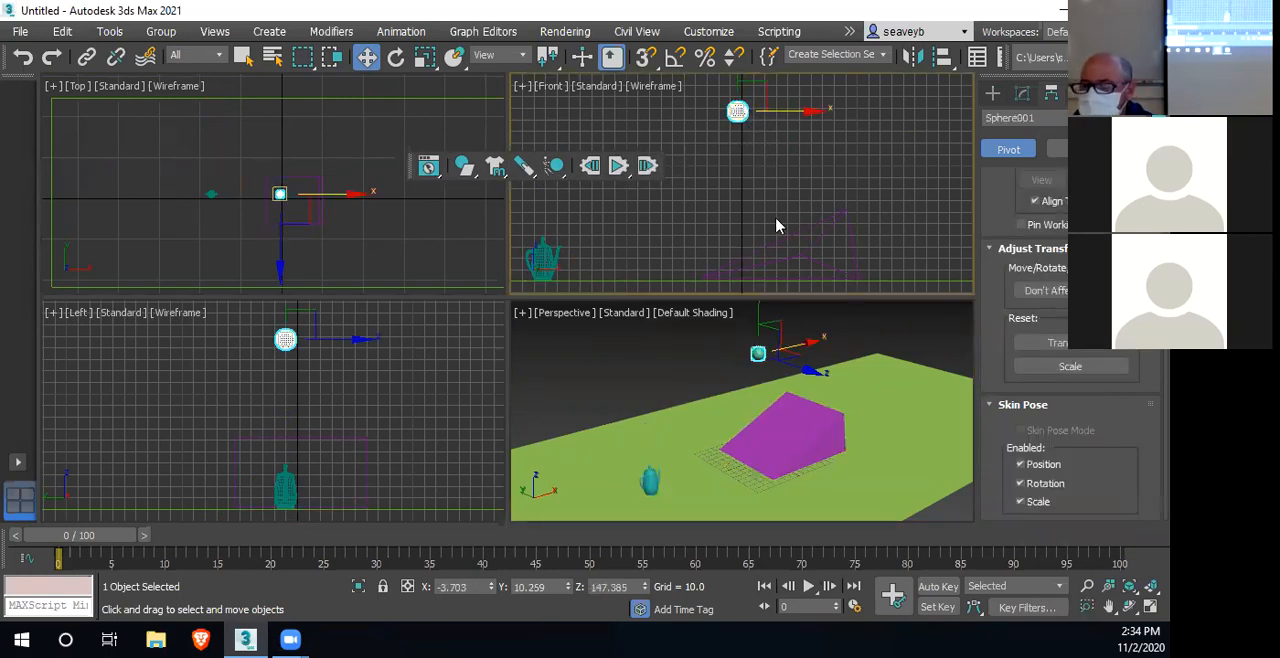
pyautogui.click(465, 170)
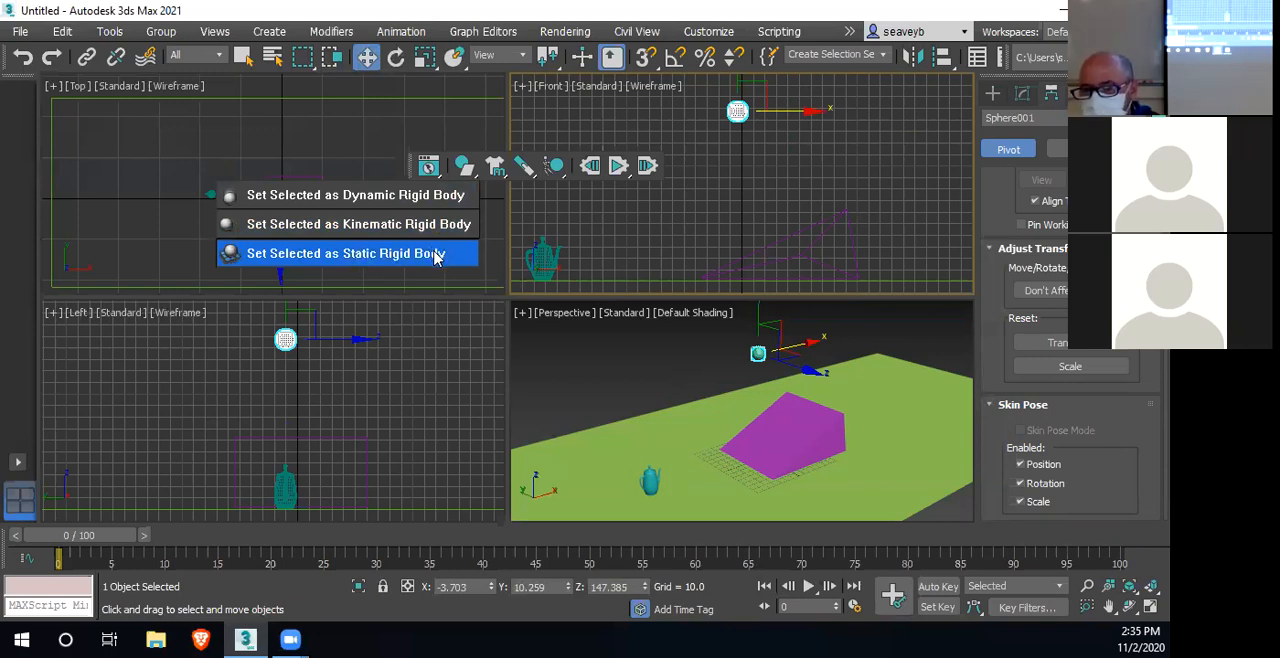
pyautogui.click(404, 196)
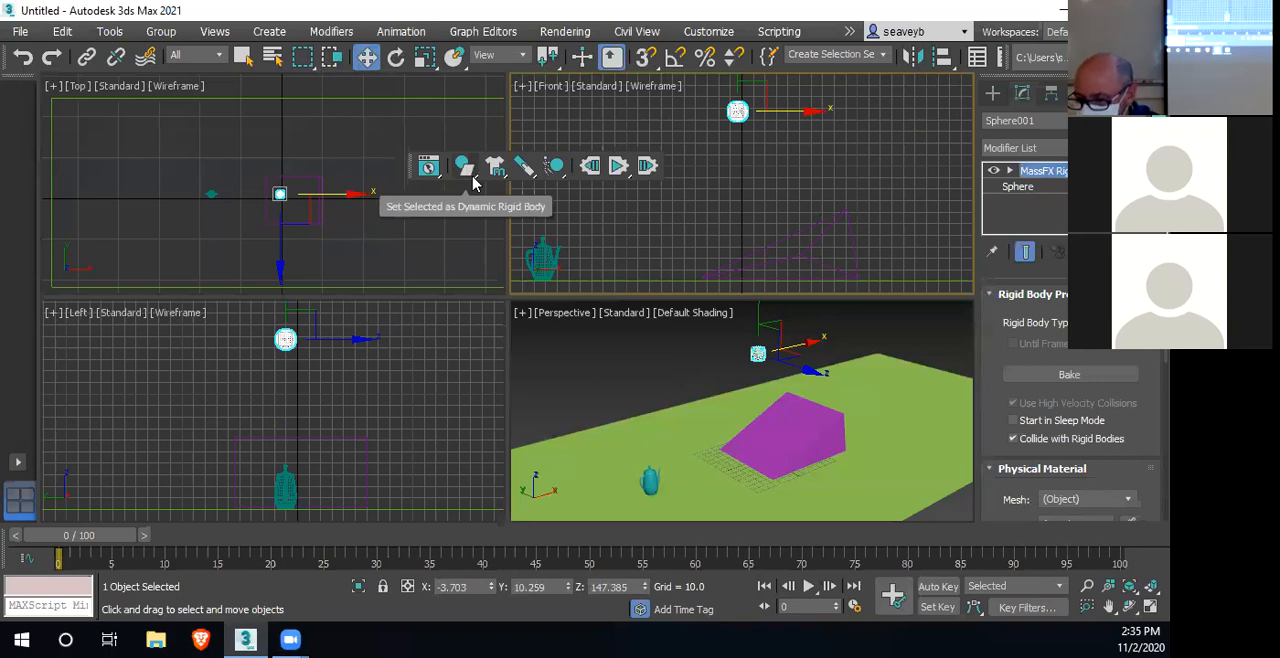
pyautogui.click(650, 482)
pyautogui.moveTo(472, 173); pyautogui.dragTo(405, 207)
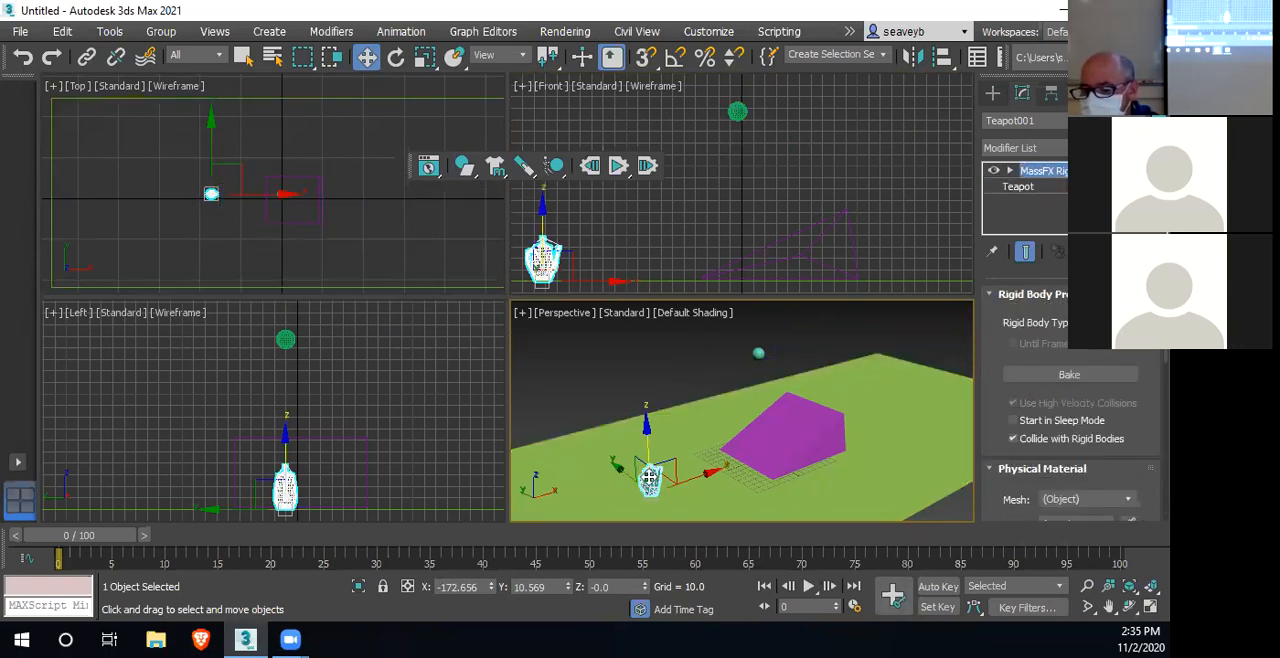
# Rename the purple prism as ramp
pyautogui.click(803, 437)
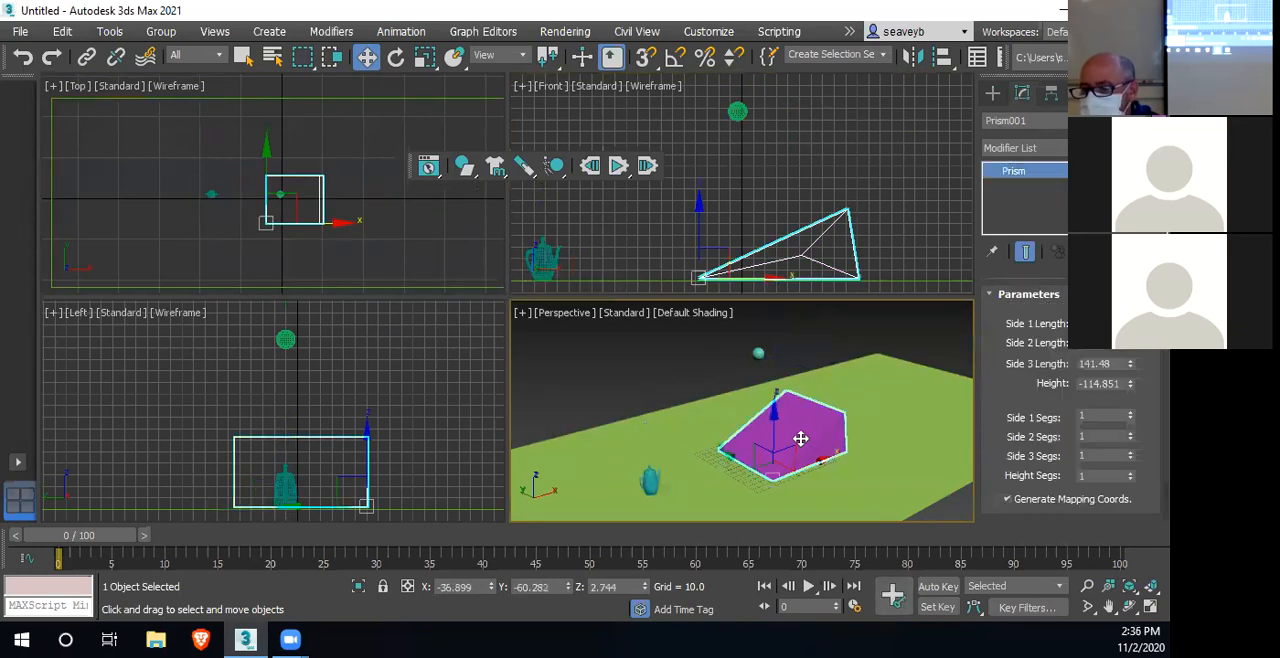
pyautogui.click(1005, 120)
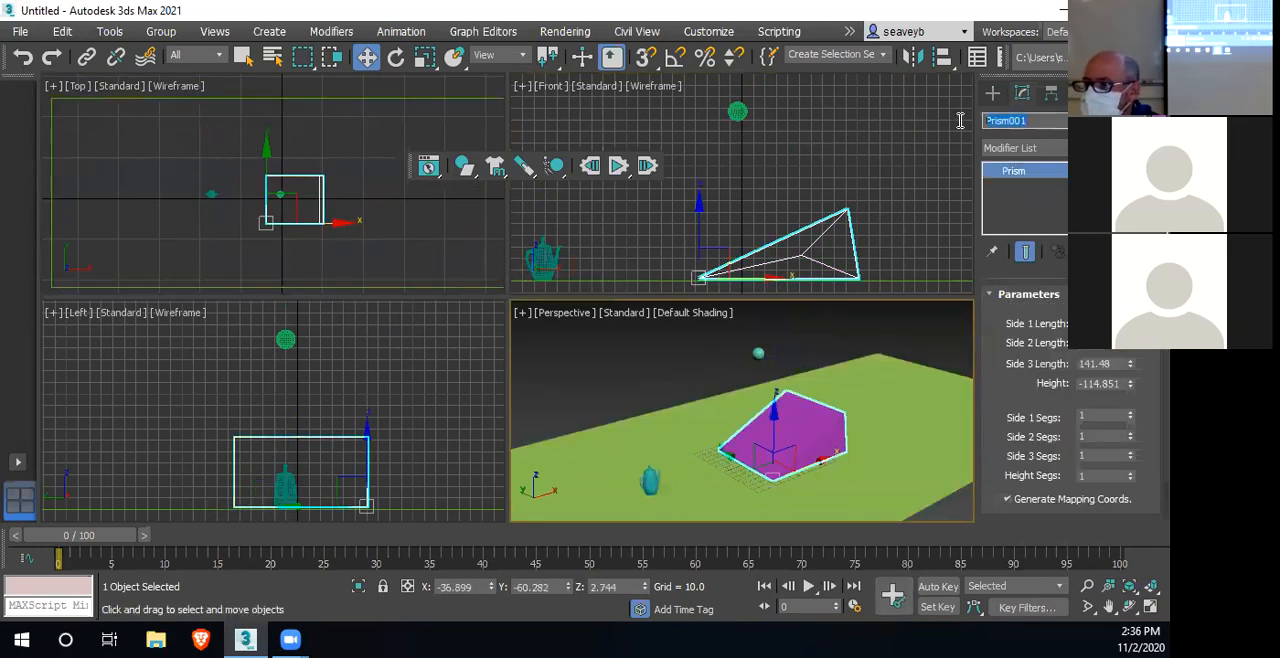
pyautogui.write('ramp')
pyautogui.press('Return')
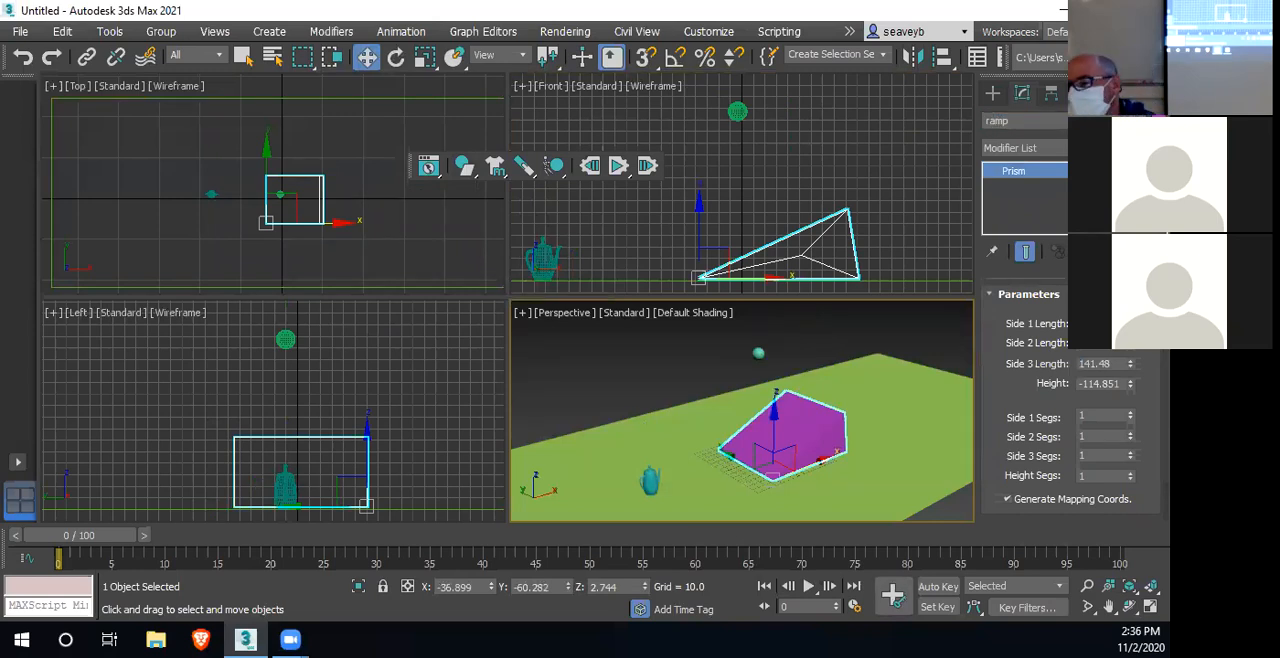
# Set the ramp as a MassFX static rigid body
pyautogui.click(463, 166)
pyautogui.moveTo(466, 172); pyautogui.dragTo(428, 260)
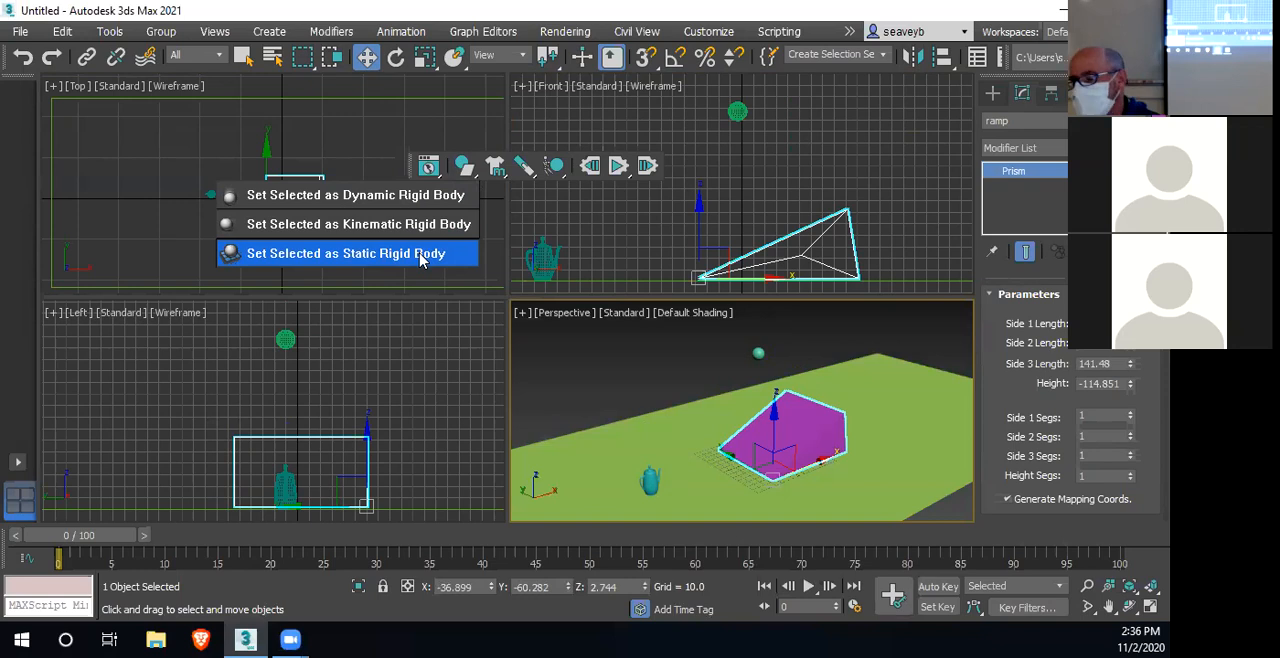
pyautogui.moveTo(420, 258)
pyautogui.mouseDown()
pyautogui.moveTo(424, 202)
pyautogui.moveTo(430, 251)
pyautogui.mouseUp()
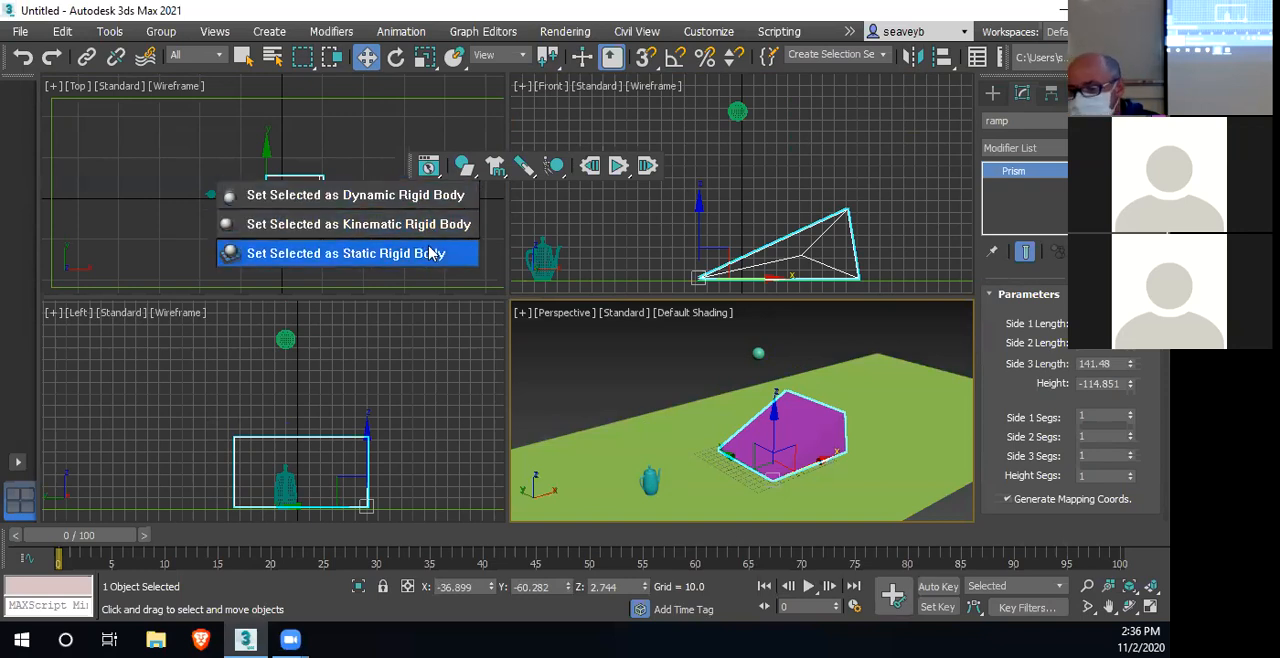
pyautogui.moveTo(428, 258); pyautogui.dragTo(405, 258)
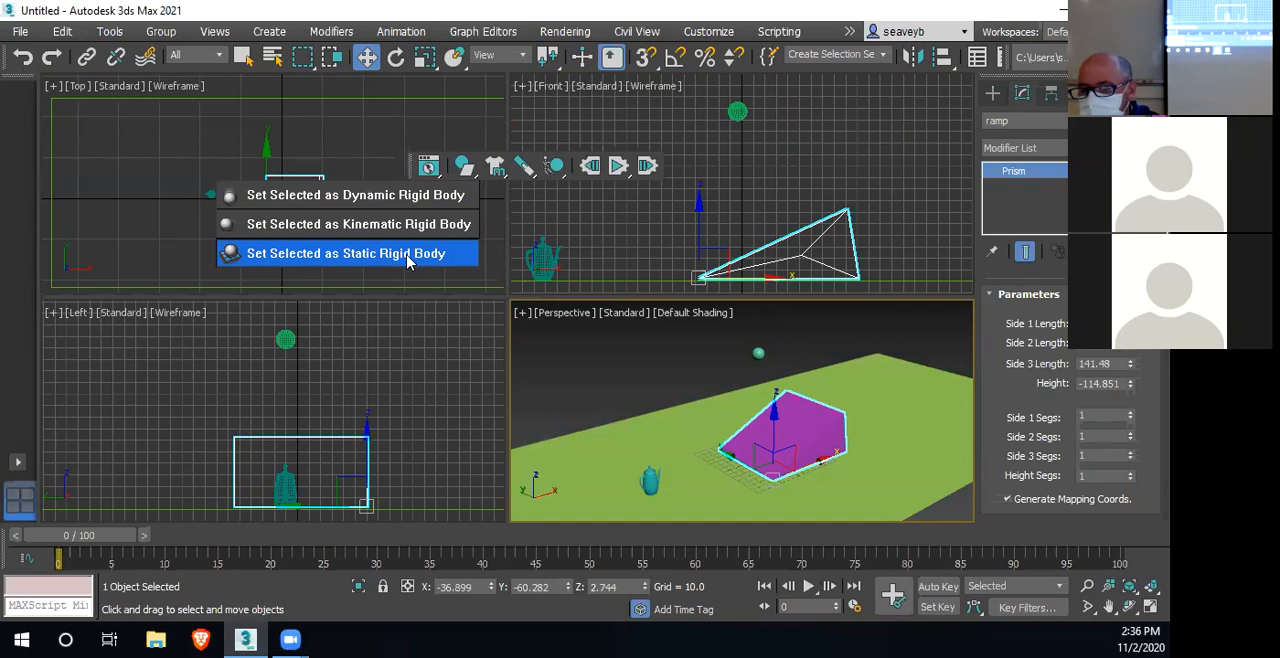
pyautogui.moveTo(405, 258); pyautogui.dragTo(407, 258)
pyautogui.click(804, 424)
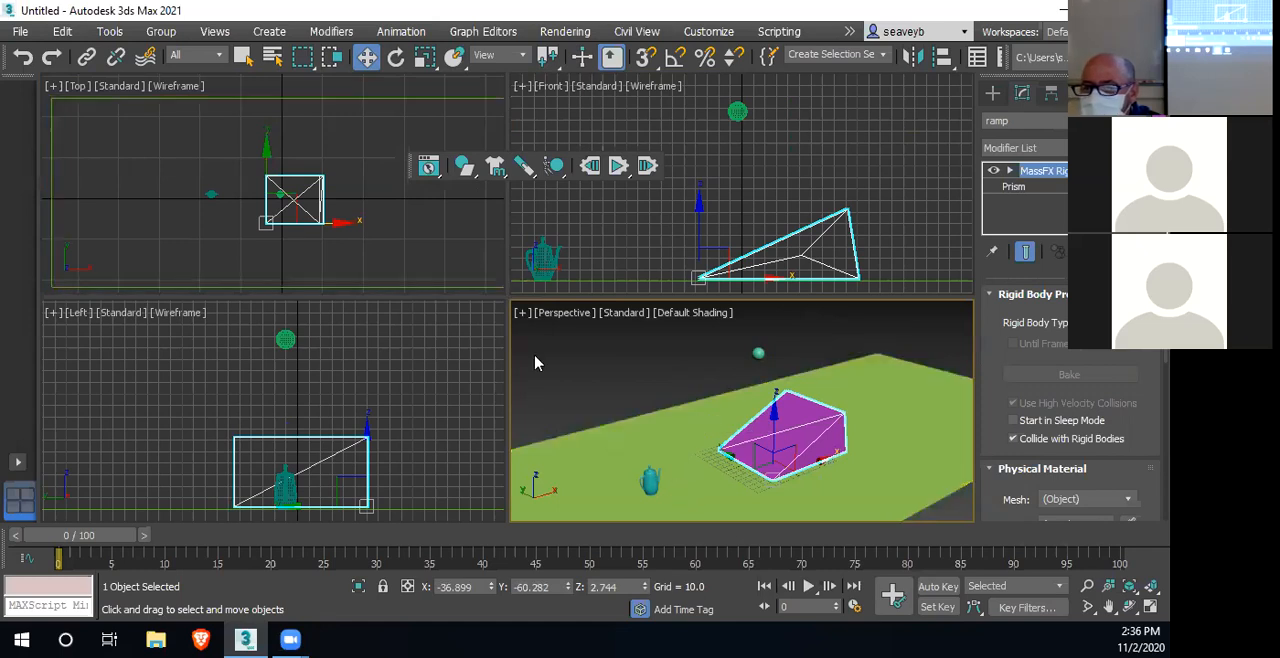
# Examine the physical material settings of the sphere's rigid body, such as density, mass, friction and bounciness
pyautogui.click(737, 111)
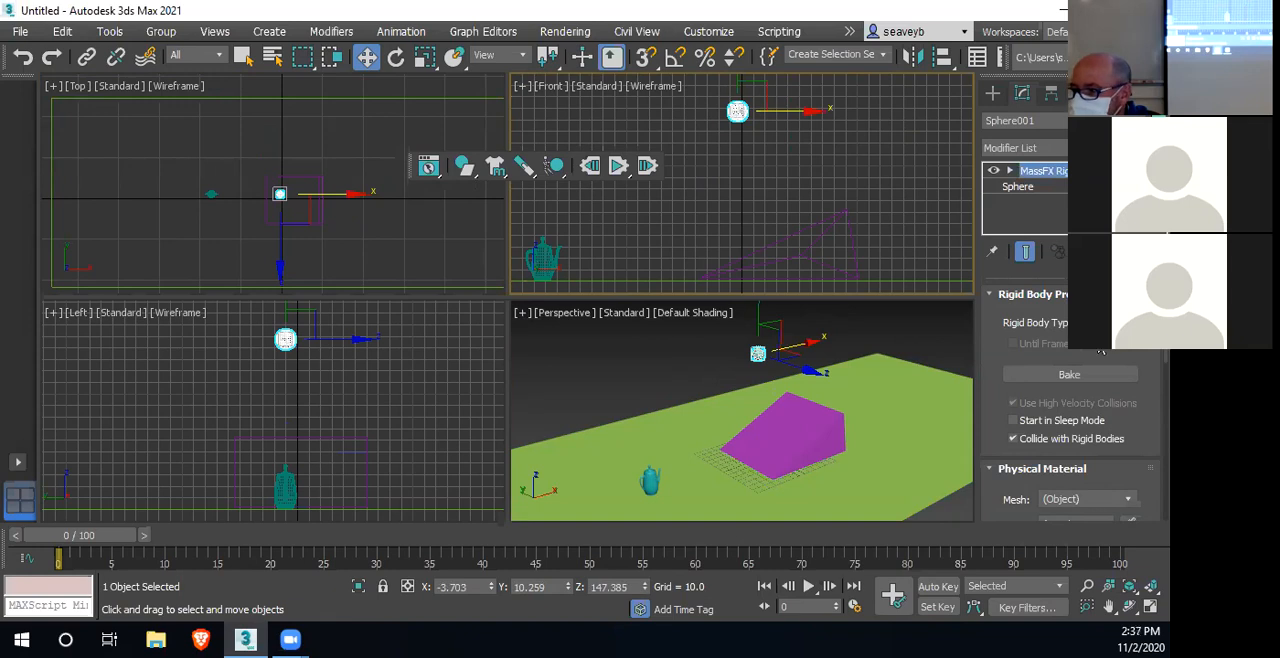
pyautogui.scroll(-3, 1072, 360)
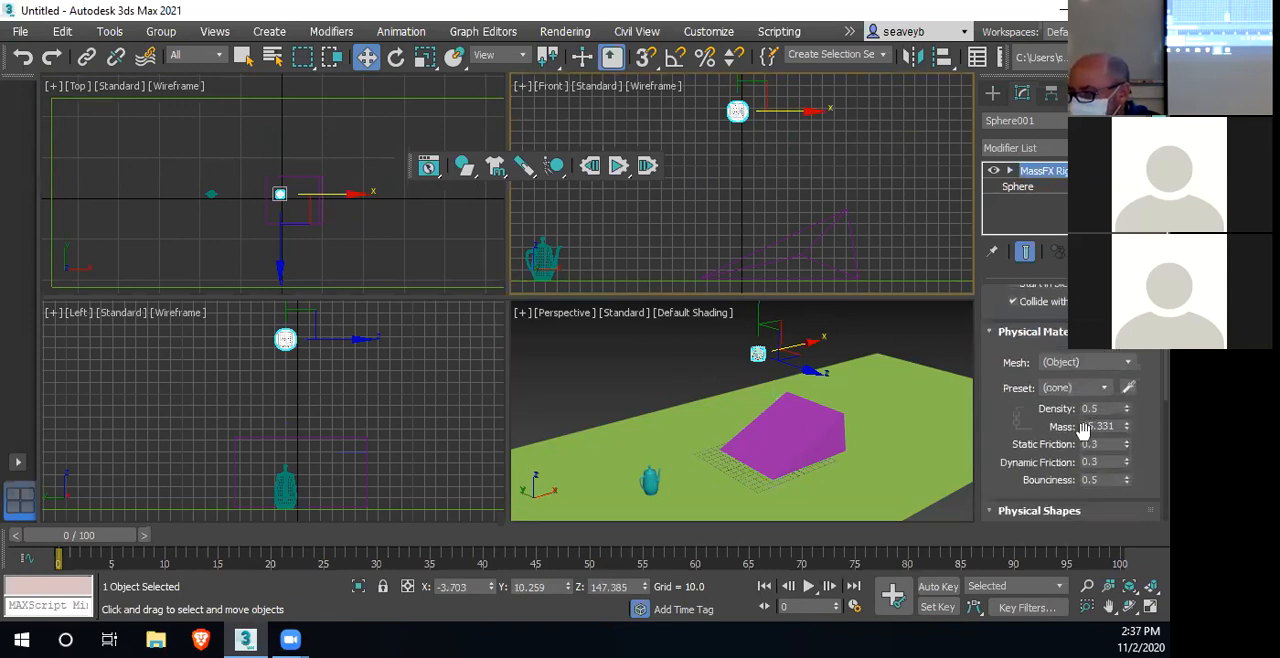
pyautogui.scroll(-2, 1083, 428)
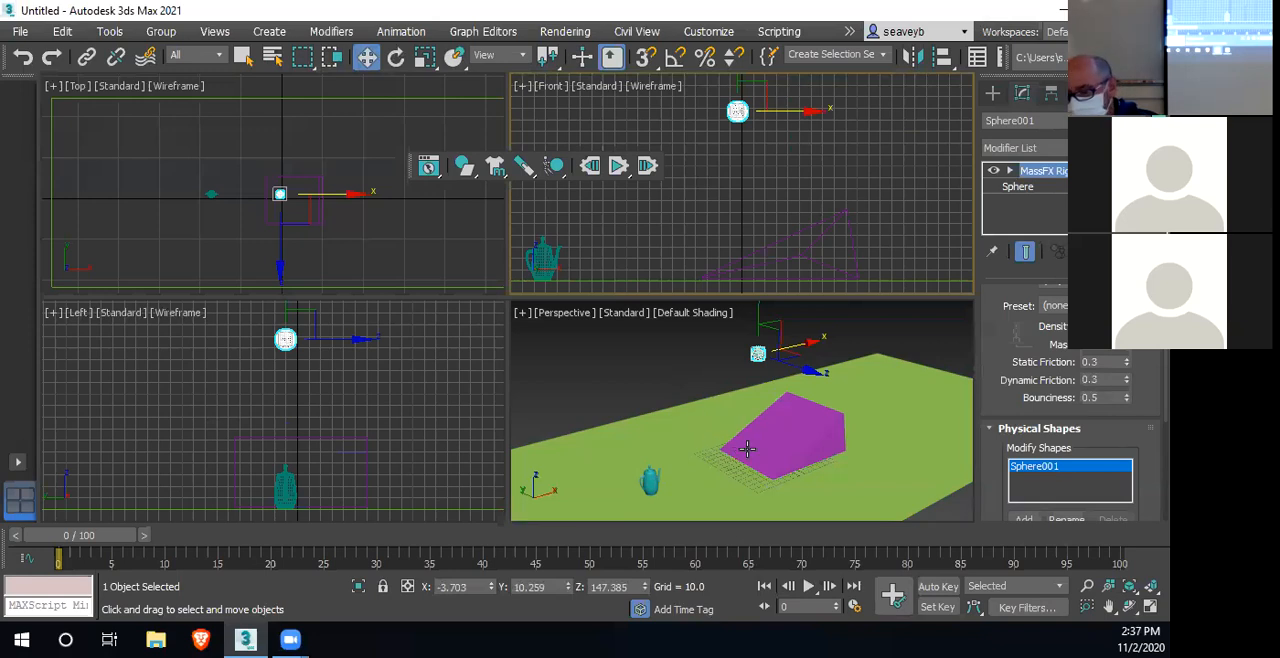
# Run the MassFX simulation with animation, and reset the simulation to its starting state
pyautogui.click(619, 168)
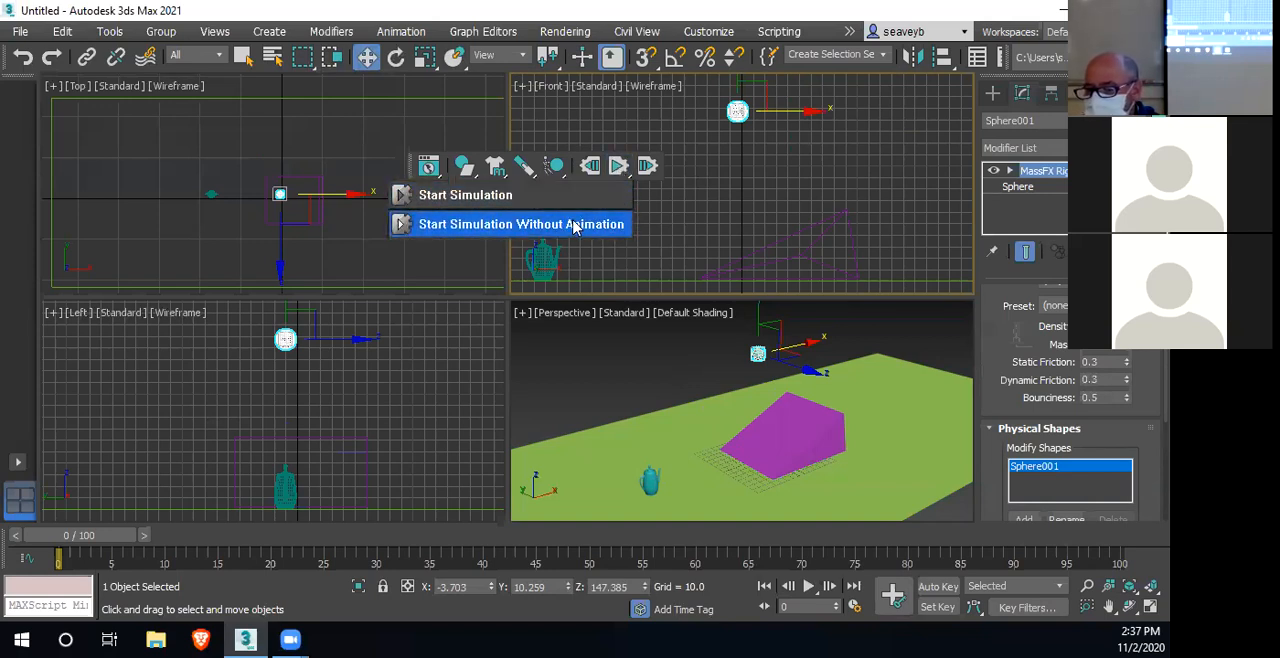
pyautogui.click(458, 200)
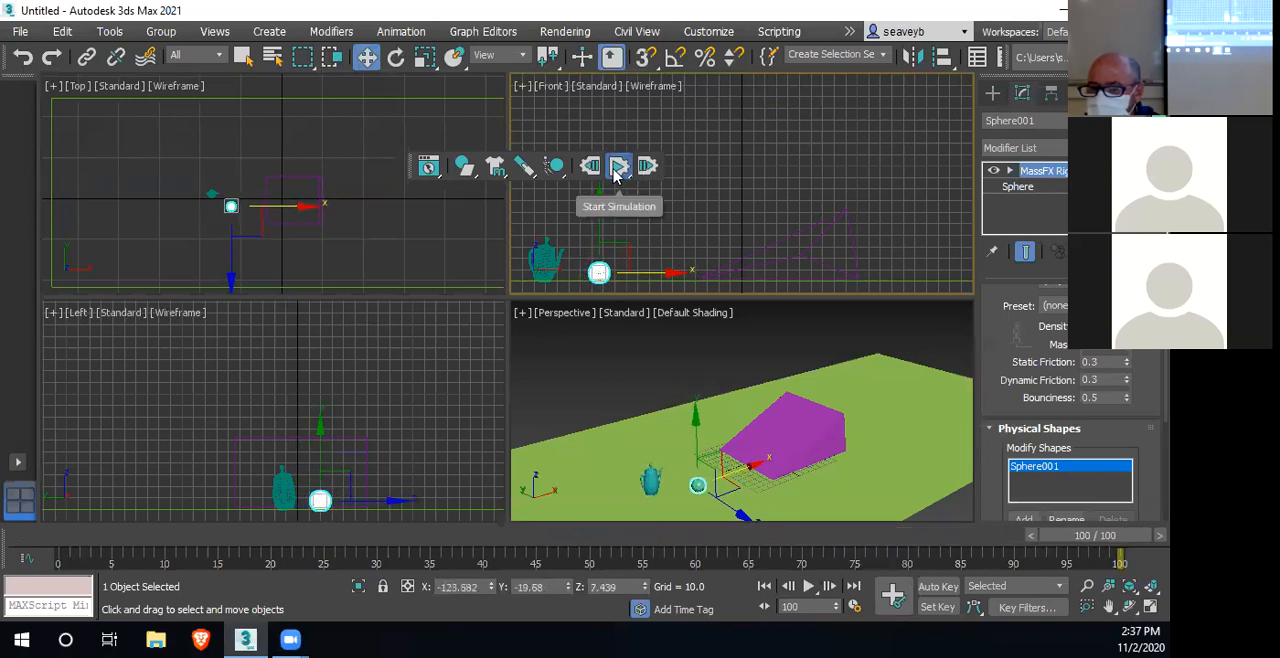
pyautogui.click(618, 166)
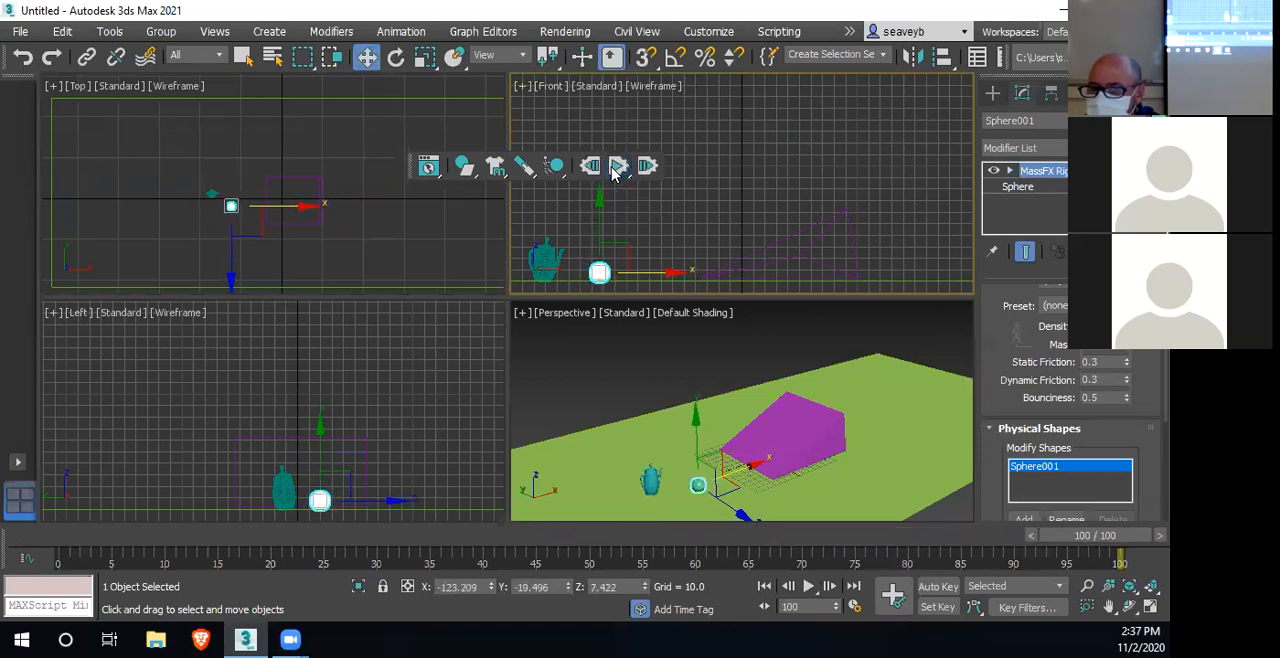
pyautogui.click(590, 167)
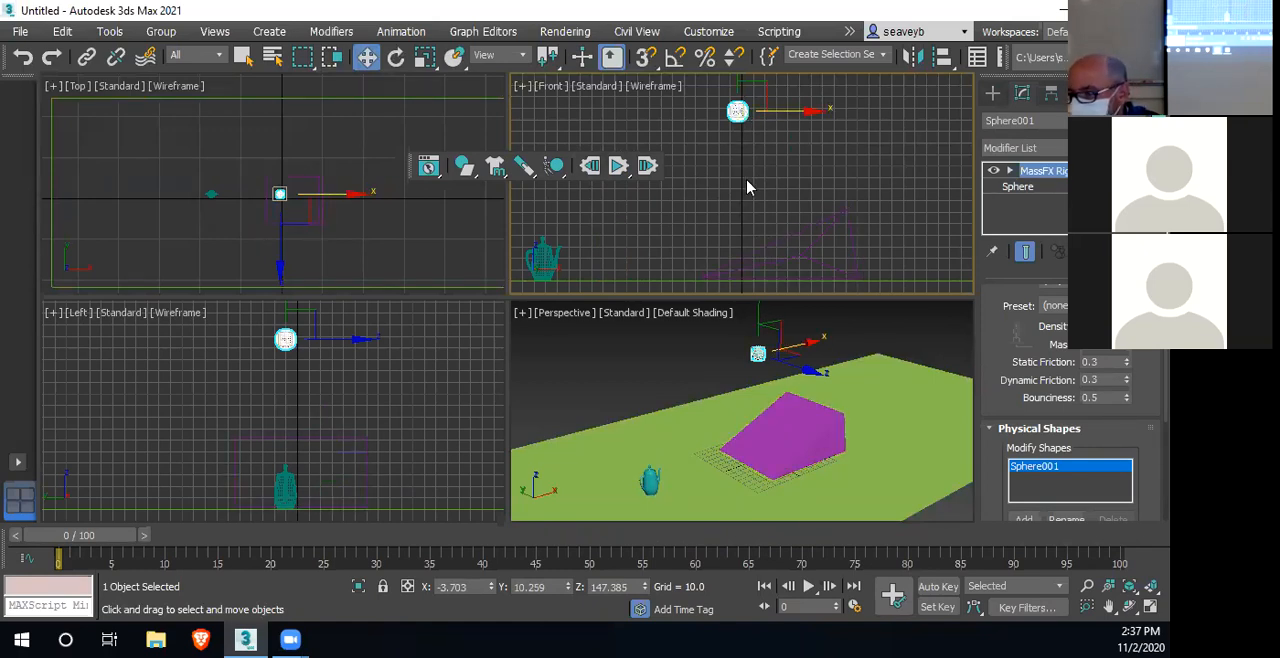
# Raise the sphere in the Front view to Z about 448 and test its fall with a simulation run, resetting it at the end
pyautogui.scroll(-2, 754, 226)
pyautogui.scroll(-3, 754, 226)
pyautogui.moveTo(754, 170); pyautogui.dragTo(761, 47)
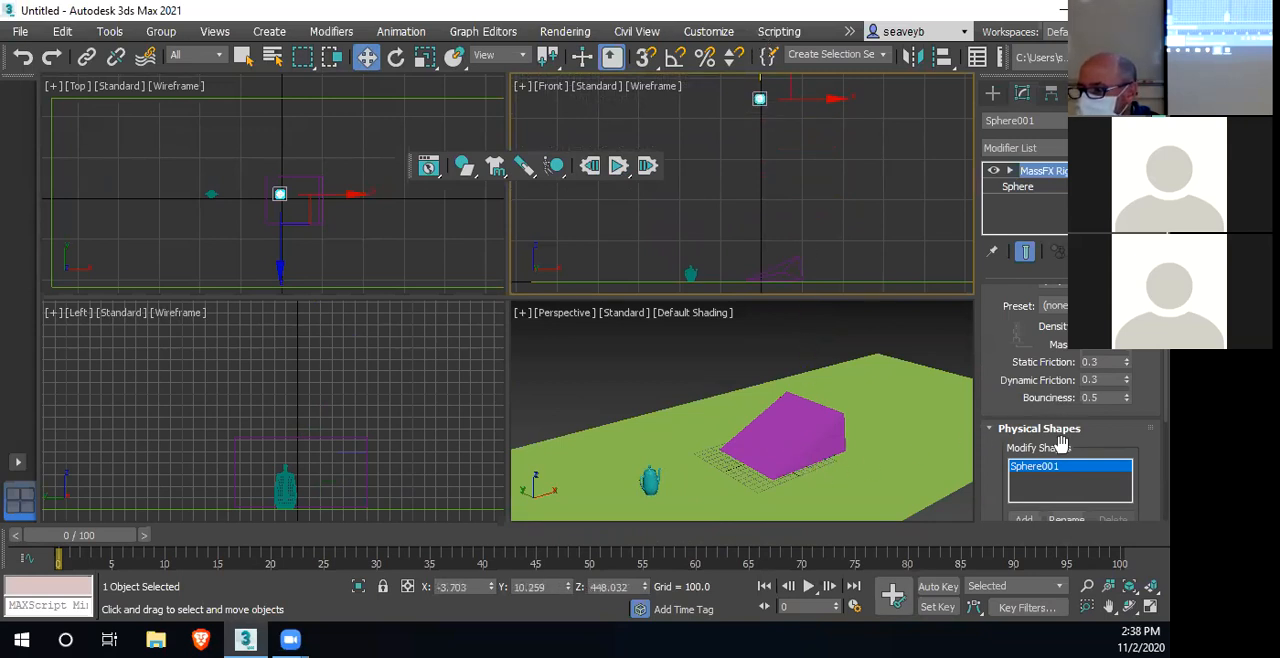
pyautogui.click(619, 166)
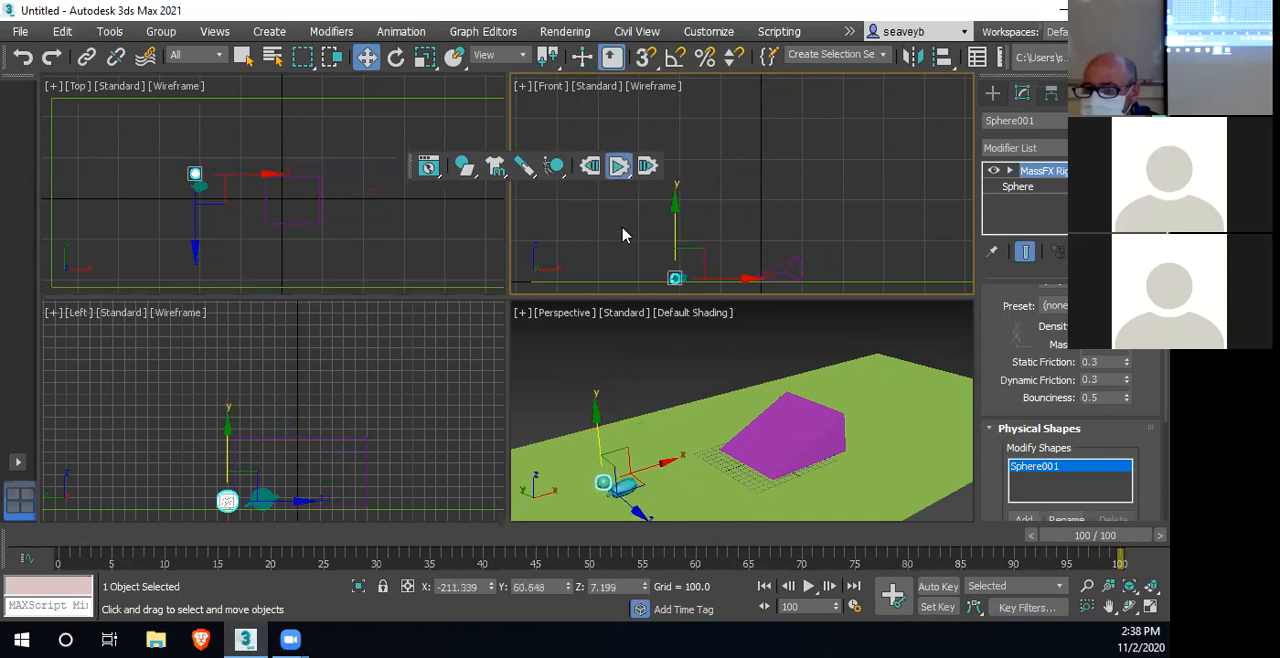
pyautogui.click(592, 172)
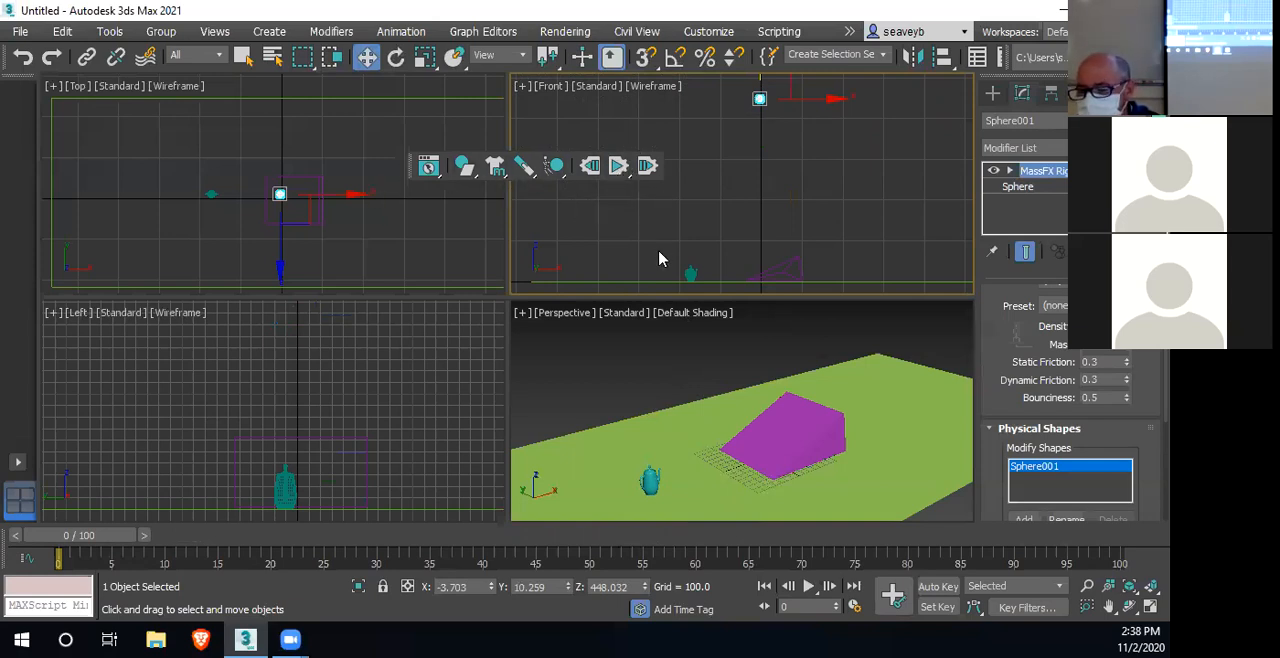
# Open the MassFX Tools scene settings and place the window over the Top and Left views
pyautogui.click(435, 180)
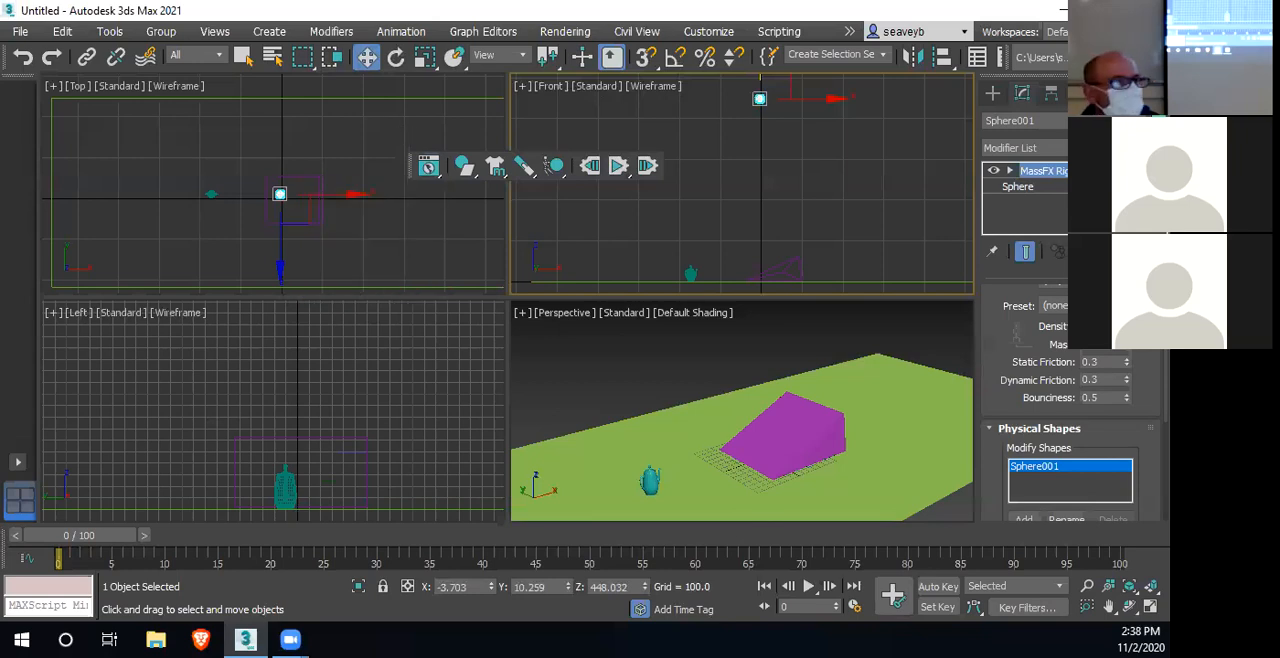
pyautogui.click(428, 165)
pyautogui.moveTo(330, 195); pyautogui.dragTo(214, 121)
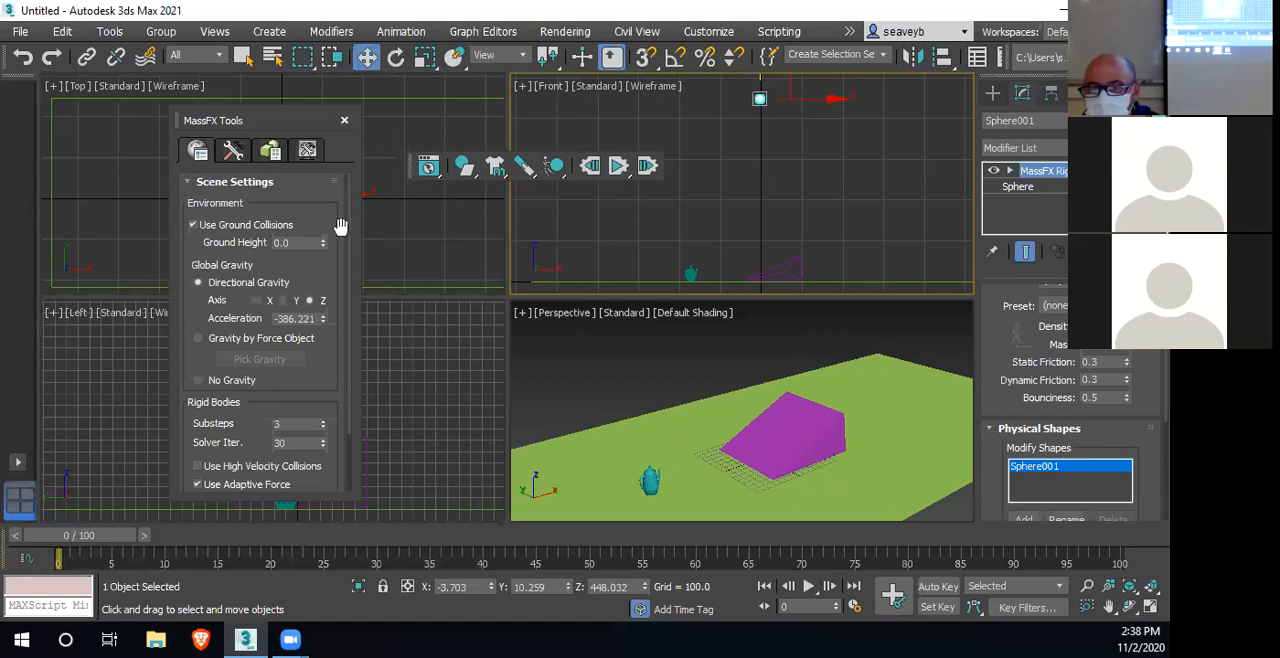
# Try a ground collision height of 11.3 in a simulation run, and restore the height to 0.0
pyautogui.moveTo(324, 247); pyautogui.dragTo(318, 135)
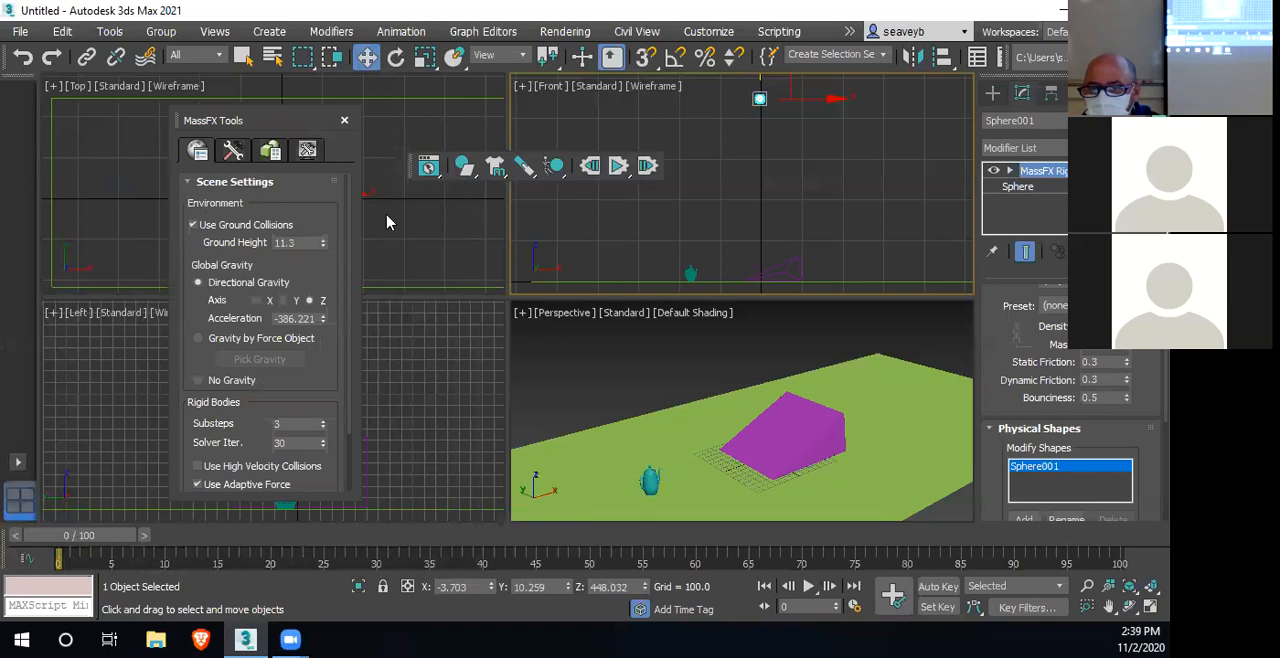
pyautogui.click(619, 166)
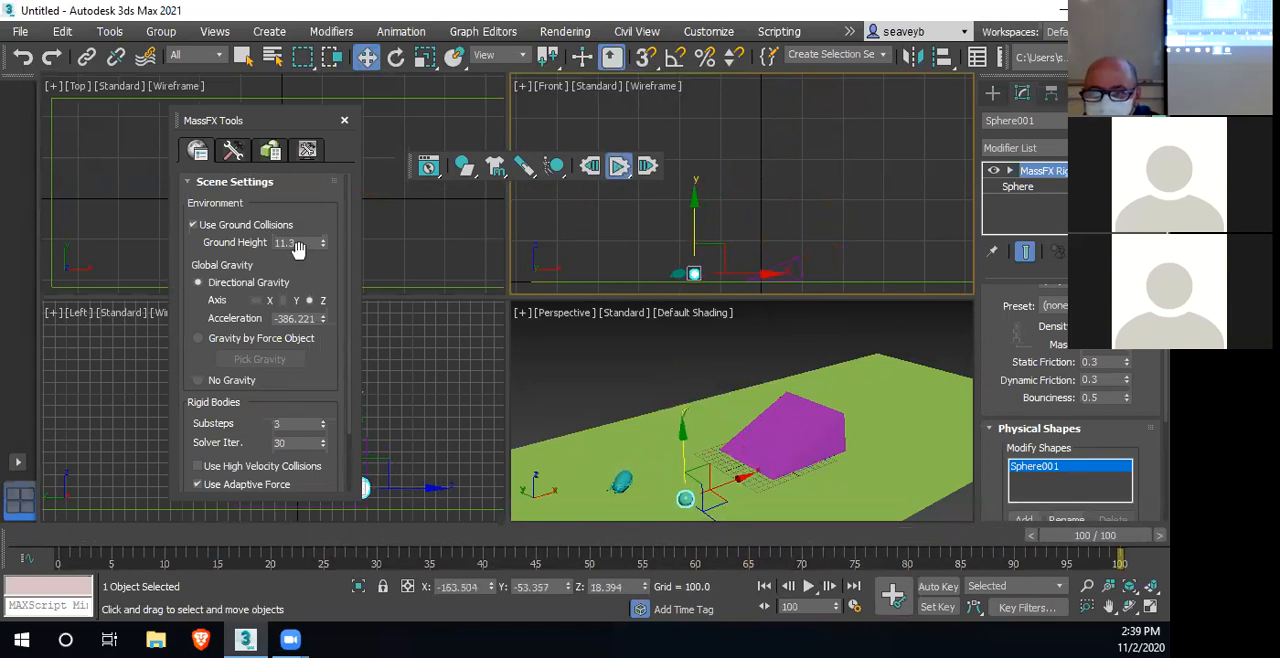
pyautogui.click(590, 166)
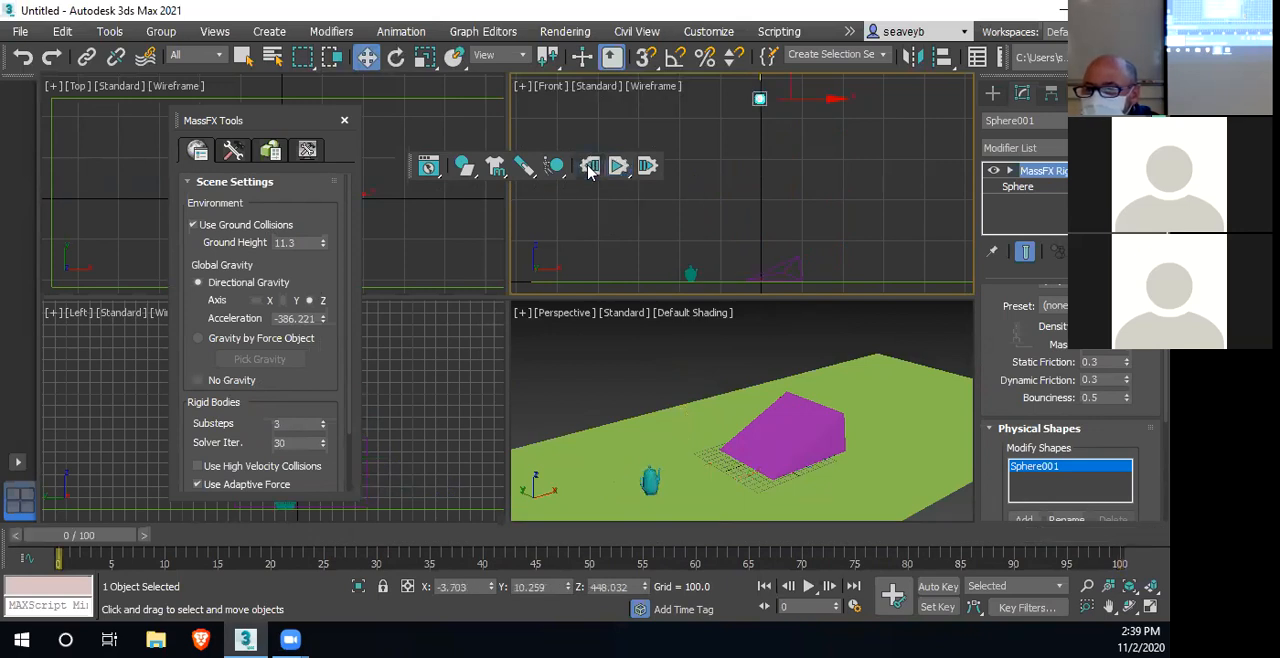
pyautogui.rightClick(322, 243)
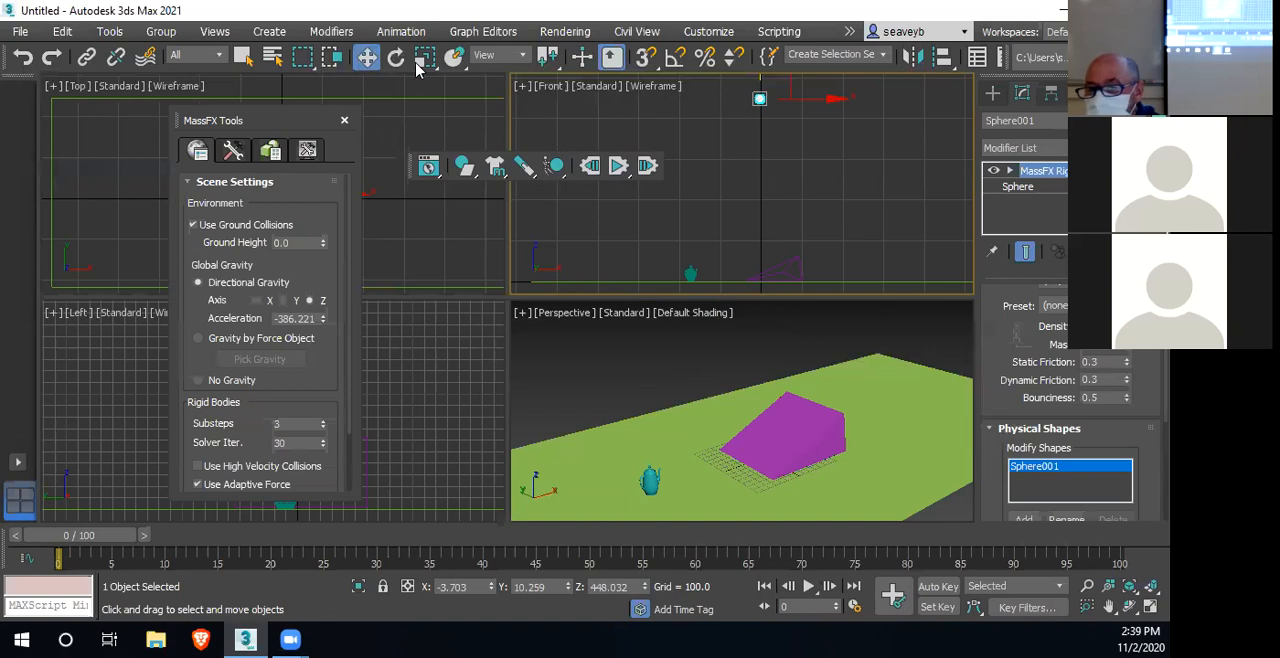
# Replay the simulation twice with the ground height at 0.0, resetting it after each run
pyautogui.click(617, 166)
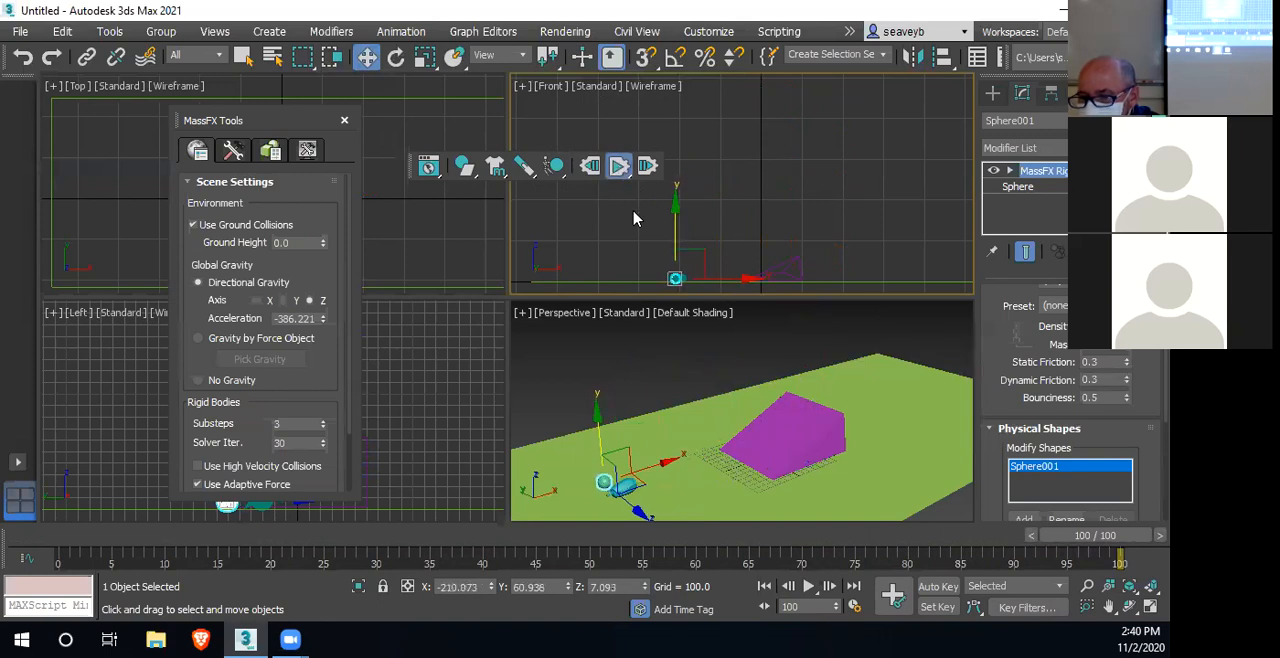
pyautogui.click(590, 166)
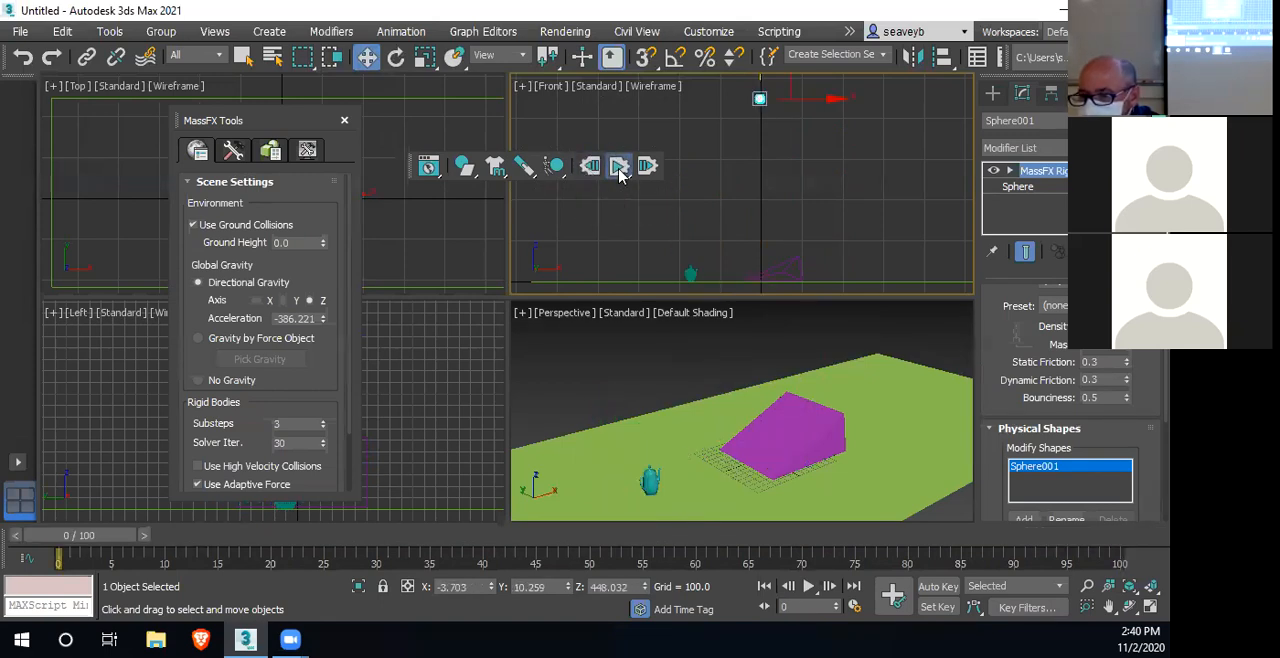
pyautogui.click(619, 170)
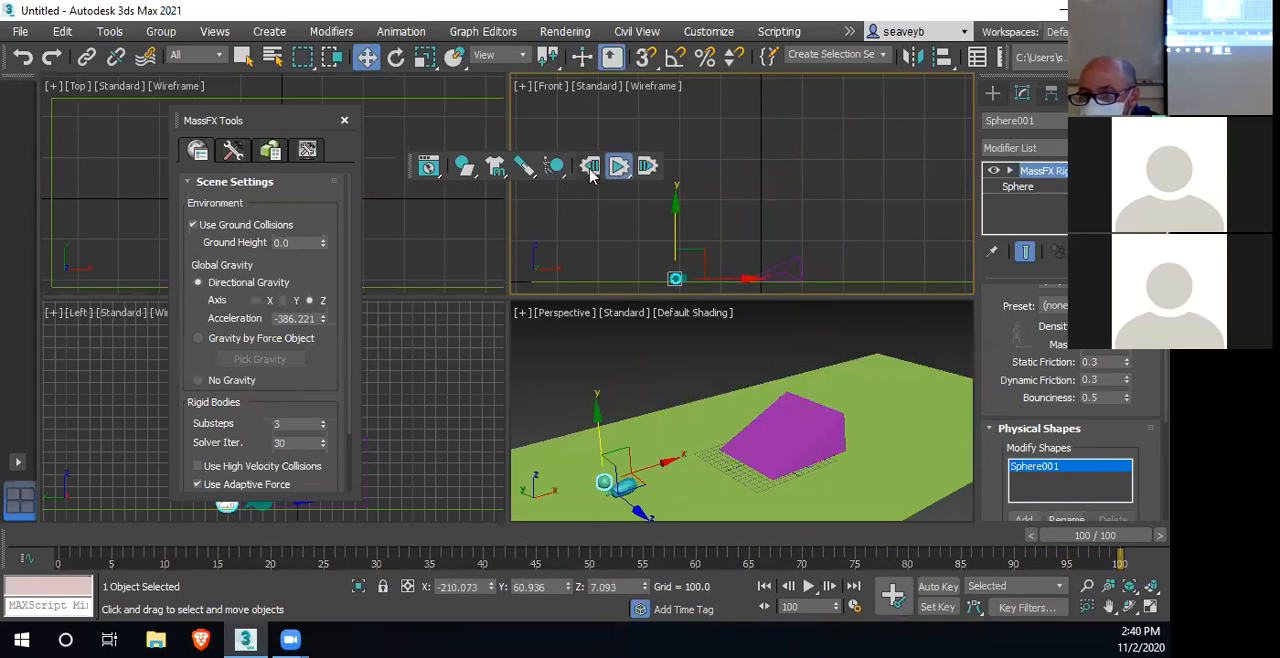
pyautogui.click(590, 167)
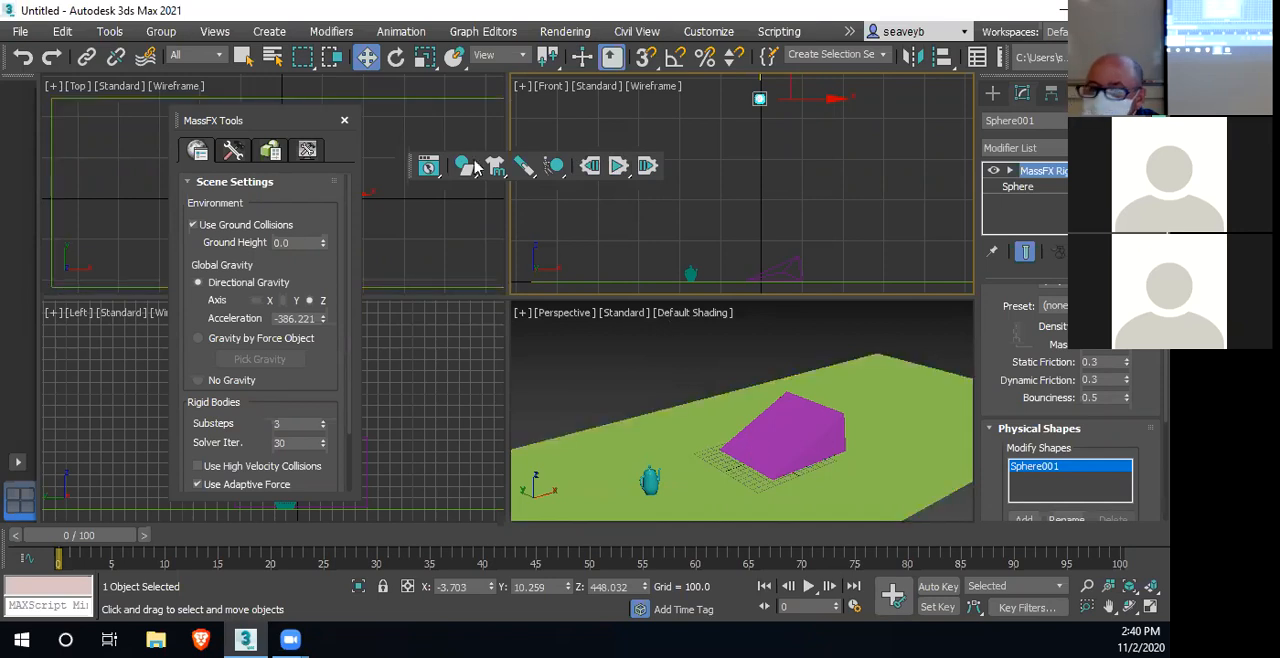
# Close MassFX Tools, zero the sphere's X and Y position, and align the teapot by setting its Y to 0.0
pyautogui.click(344, 122)
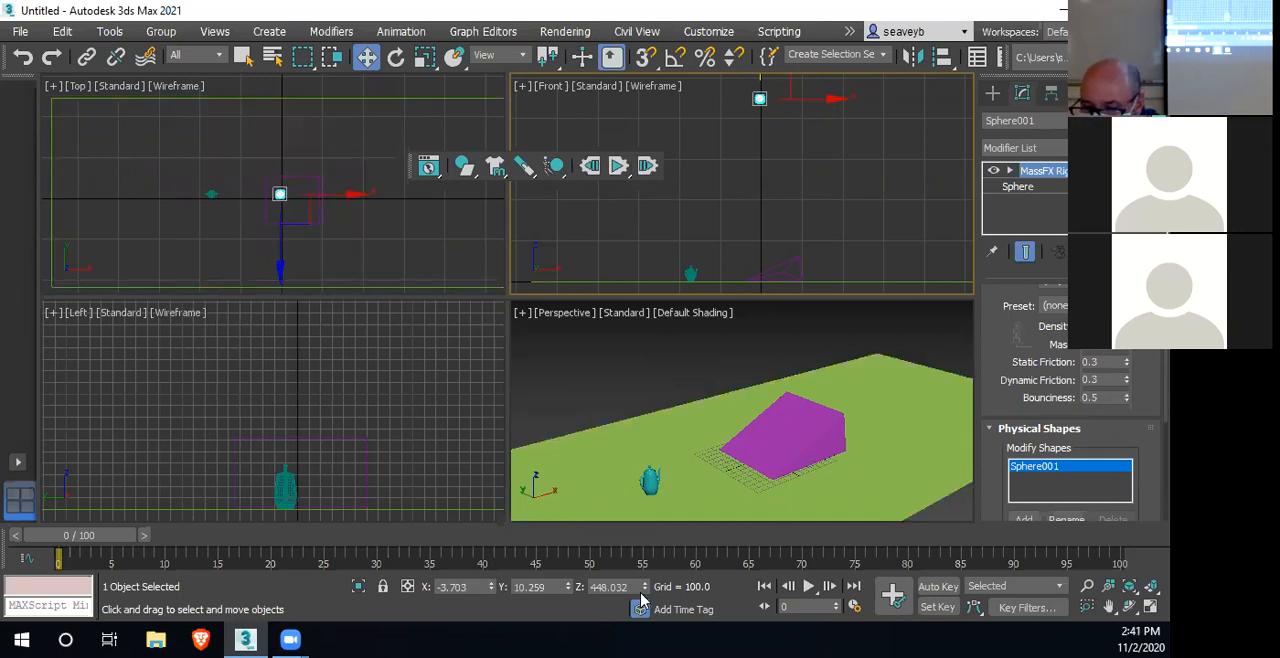
pyautogui.rightClick(490, 590)
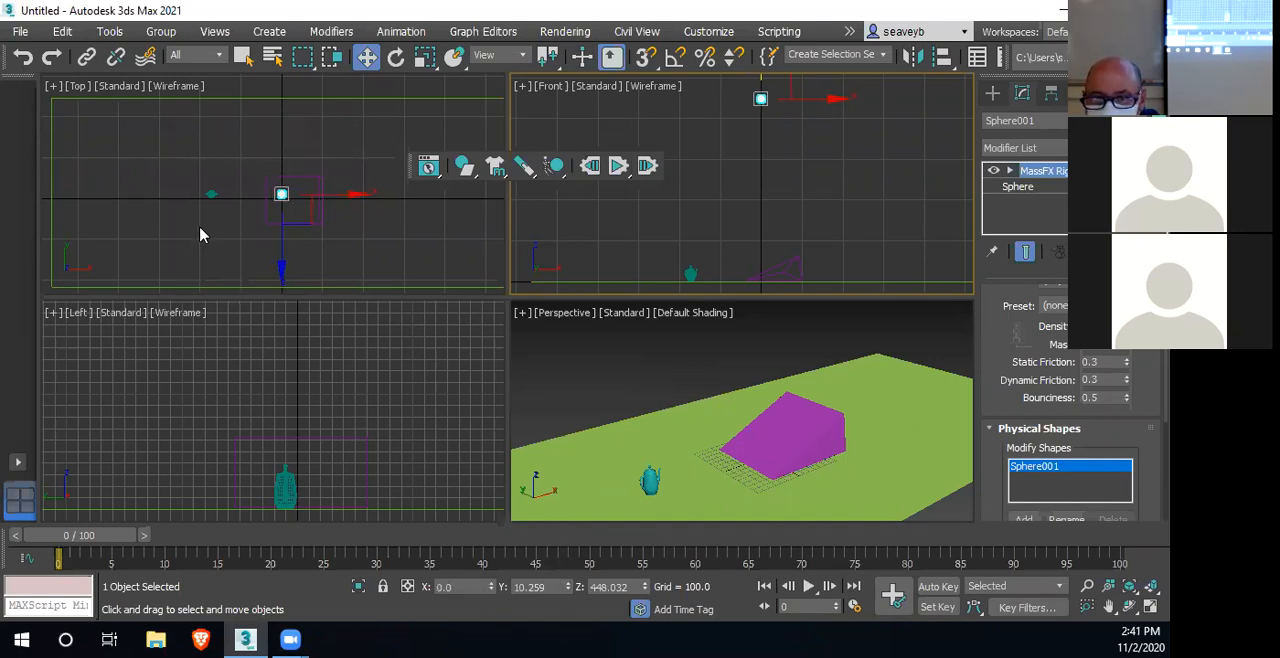
pyautogui.rightClick(568, 587)
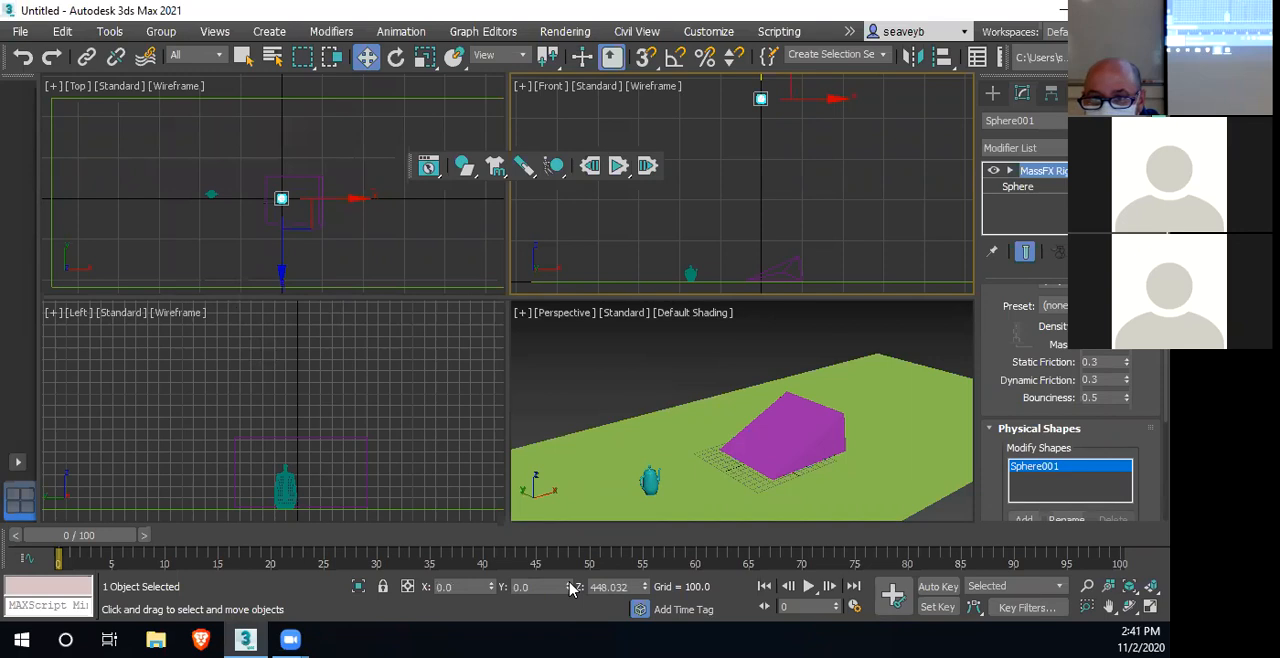
pyautogui.click(209, 195)
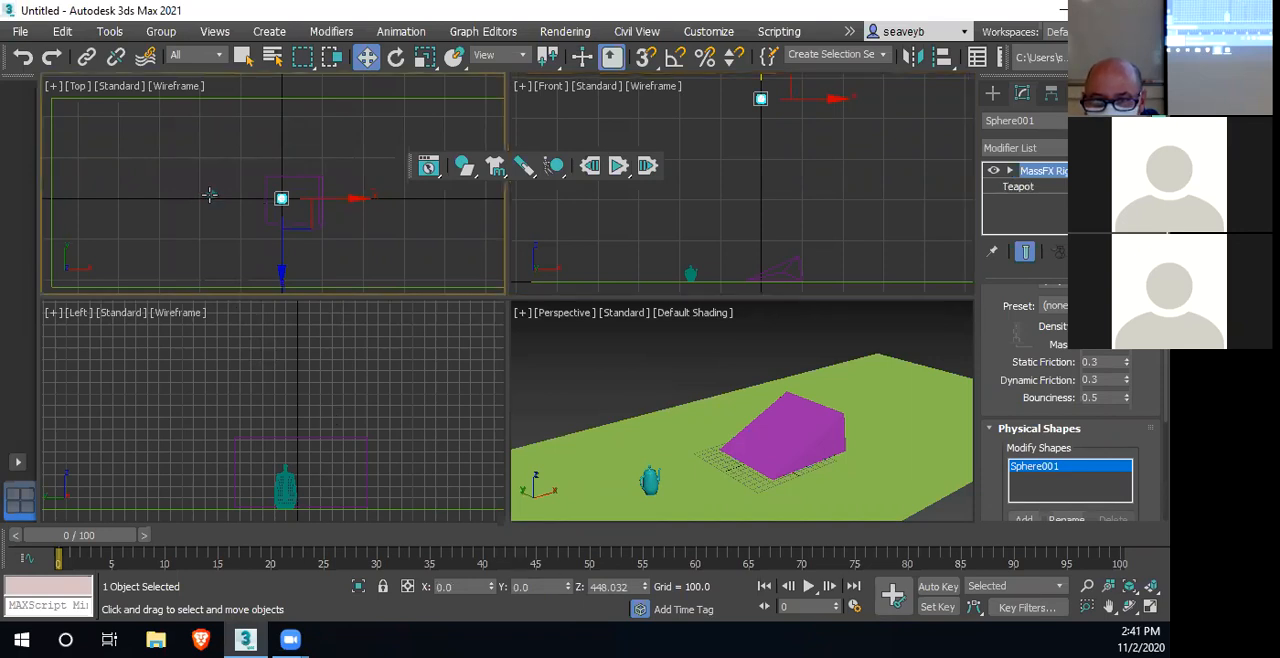
pyautogui.rightClick(568, 588)
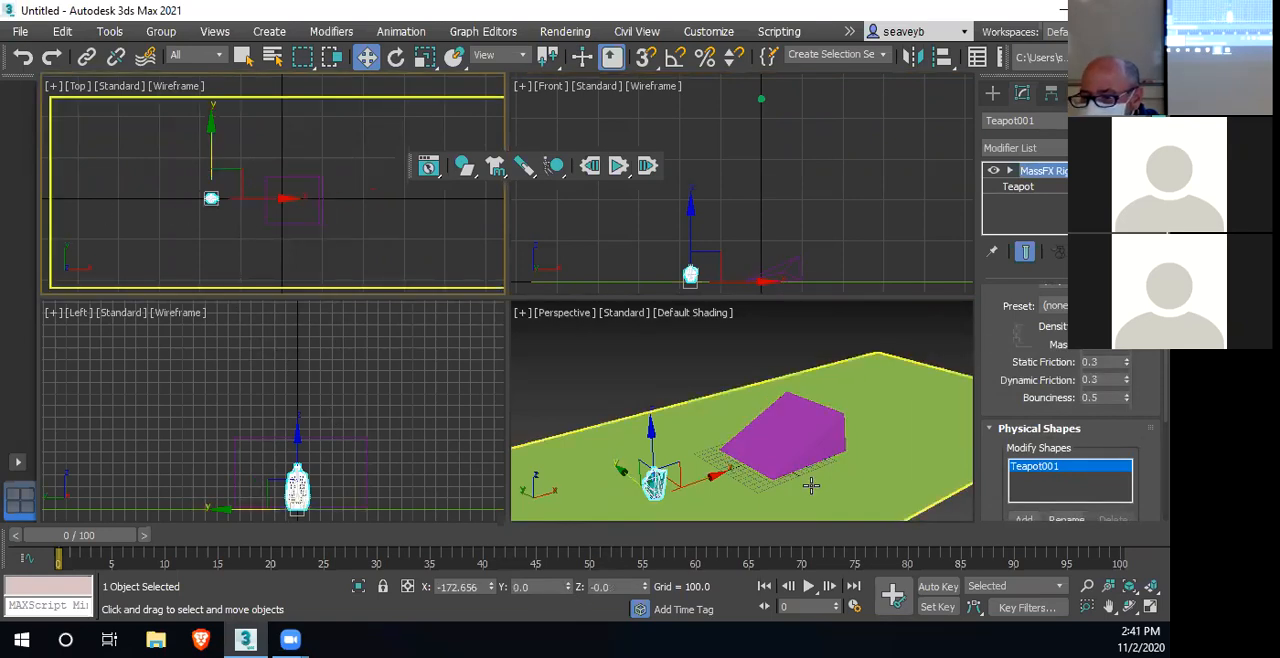
# Activate the Perspective view, run the simulation with the aligned sphere and teapot, and reset it
pyautogui.rightClick(764, 348)
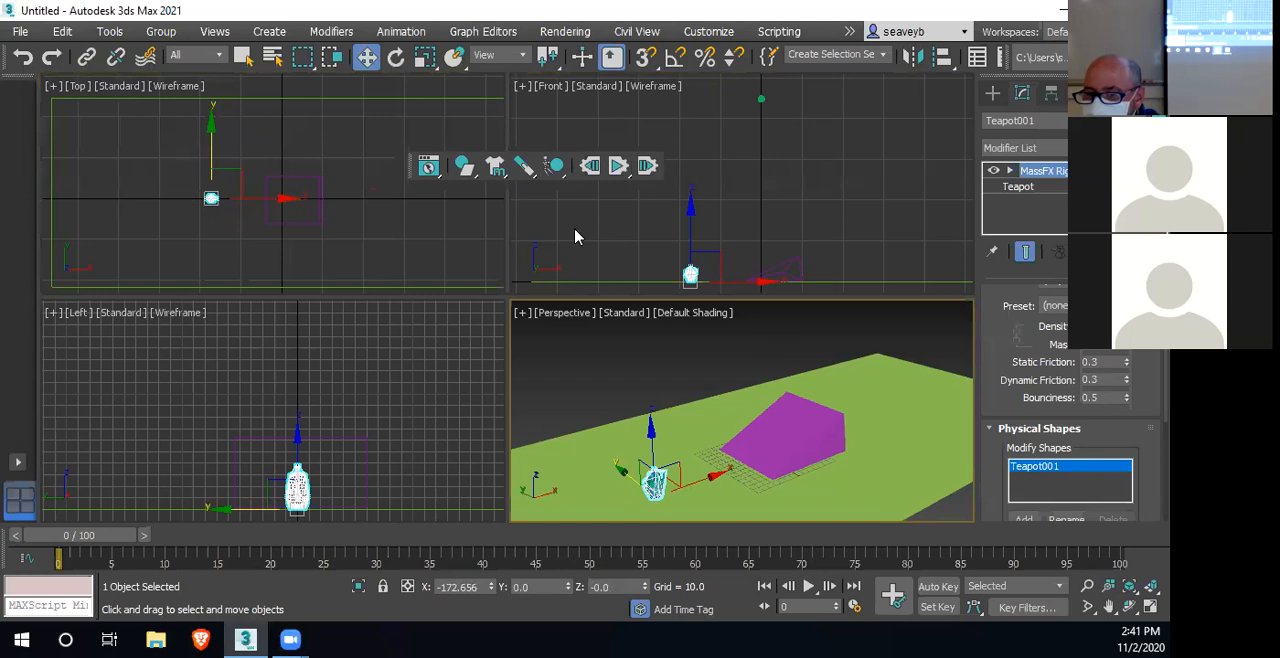
pyautogui.click(619, 166)
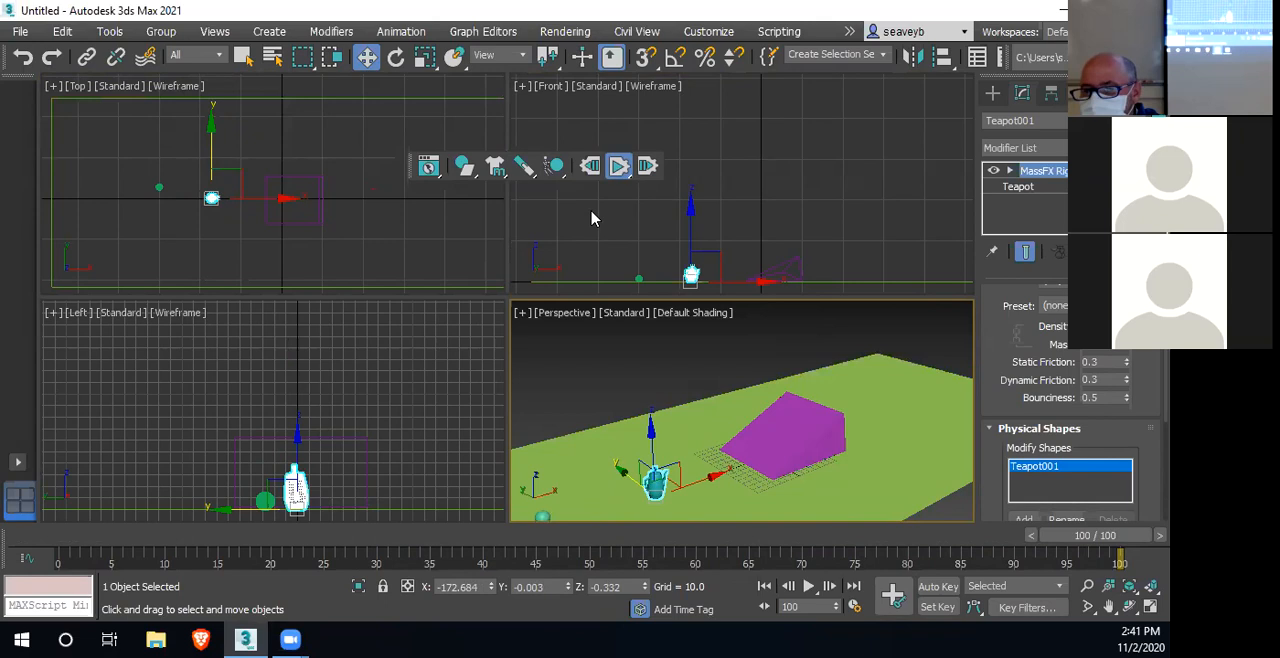
pyautogui.click(590, 166)
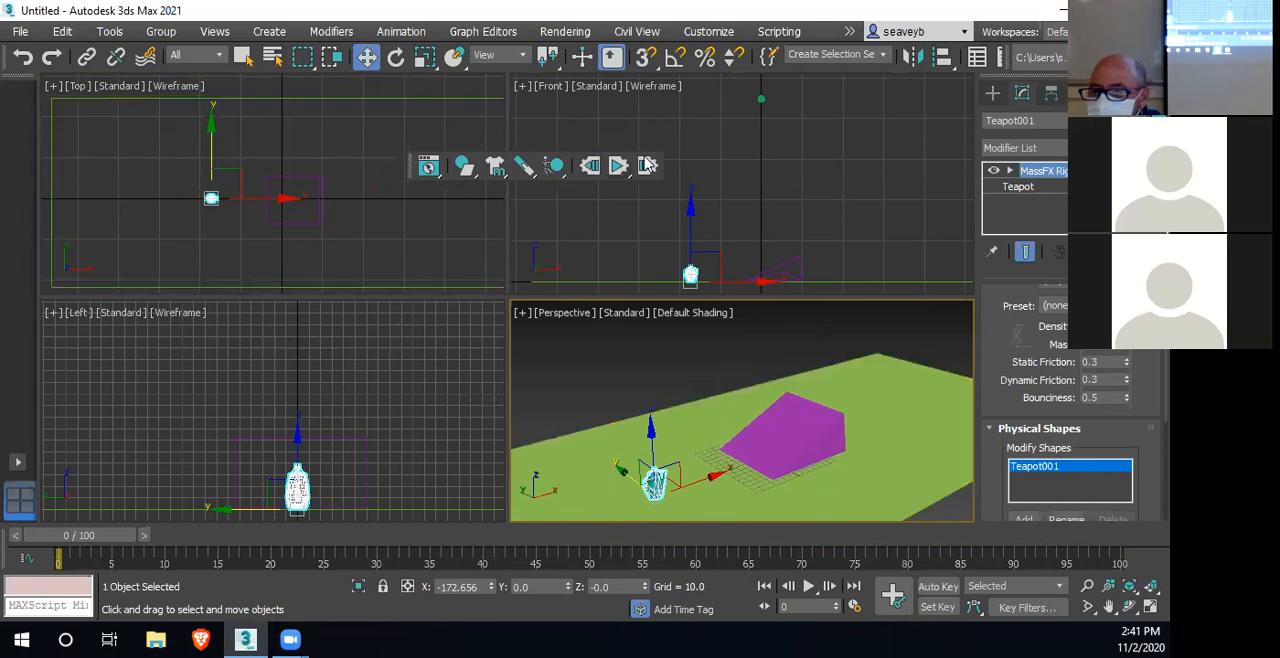
# Lower the sphere in the Front view to Z about 266, test its fall with a simulation run, and reset it
pyautogui.click(760, 97)
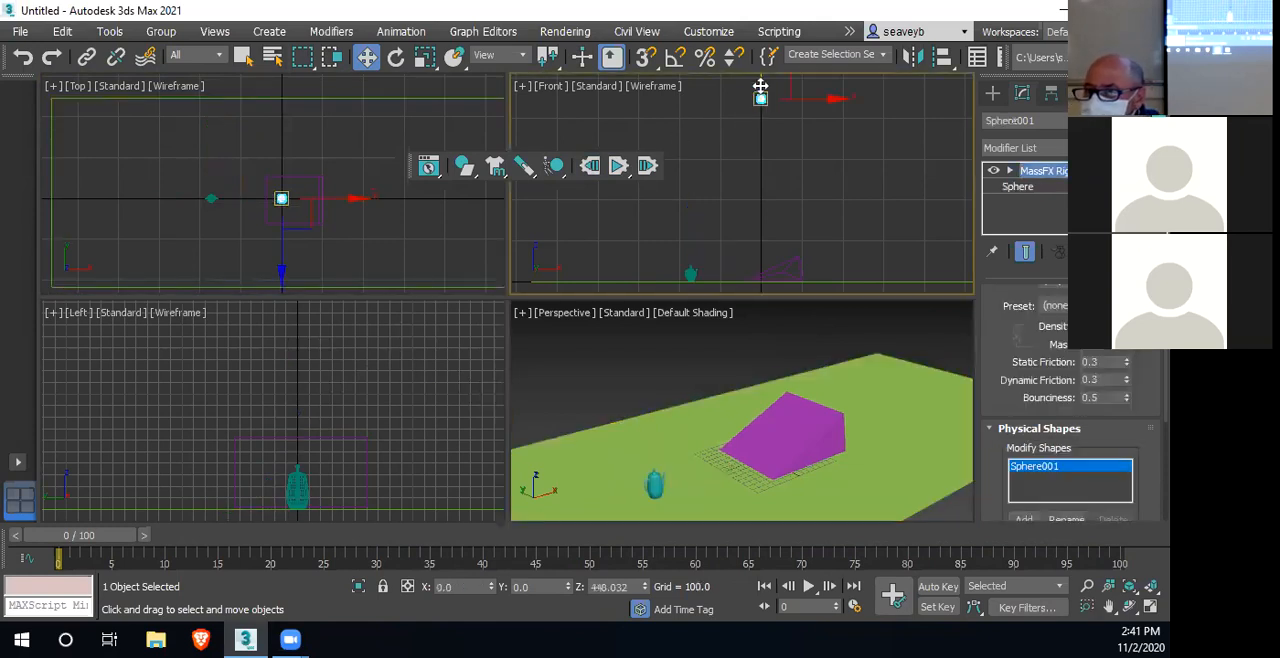
pyautogui.moveTo(767, 154); pyautogui.dragTo(770, 198, button='middle')
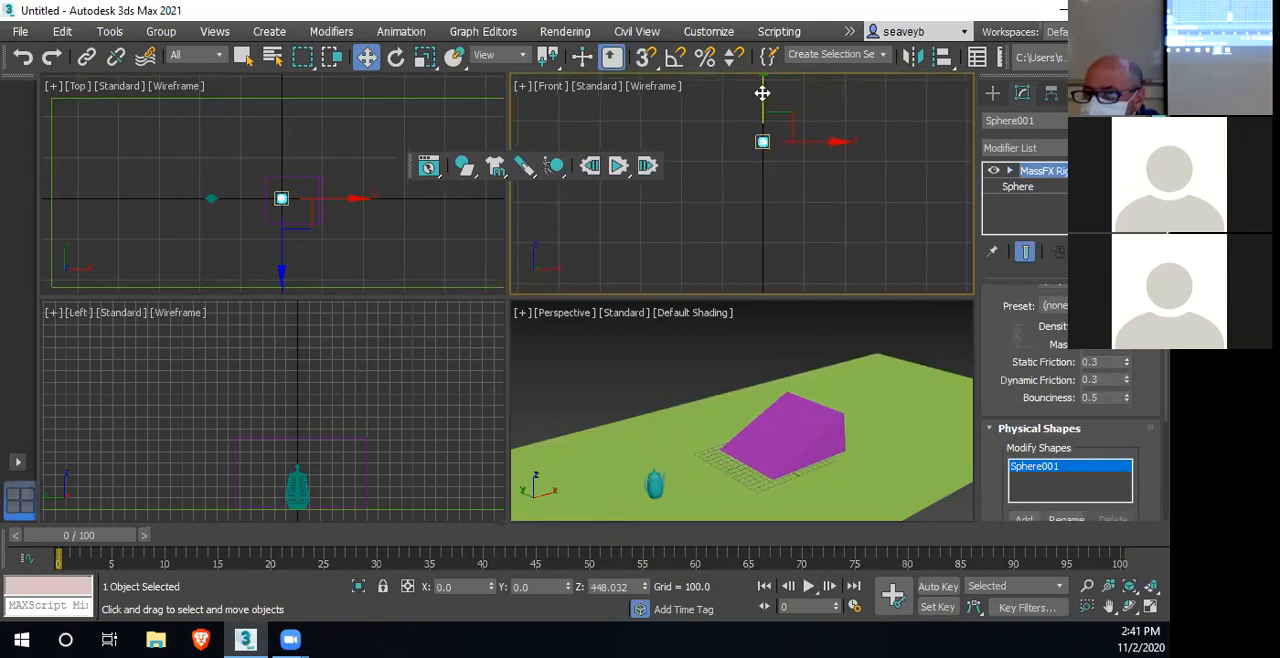
pyautogui.moveTo(763, 93); pyautogui.dragTo(768, 166)
pyautogui.moveTo(727, 255); pyautogui.dragTo(736, 182, button='middle')
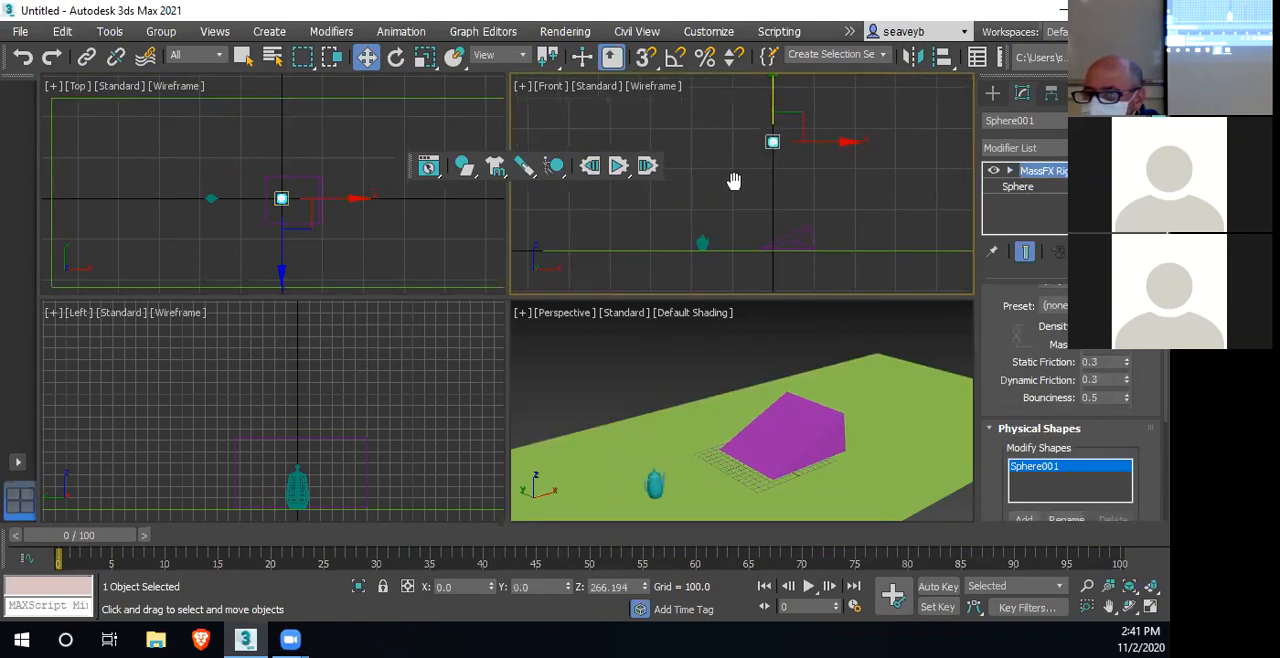
pyautogui.click(619, 167)
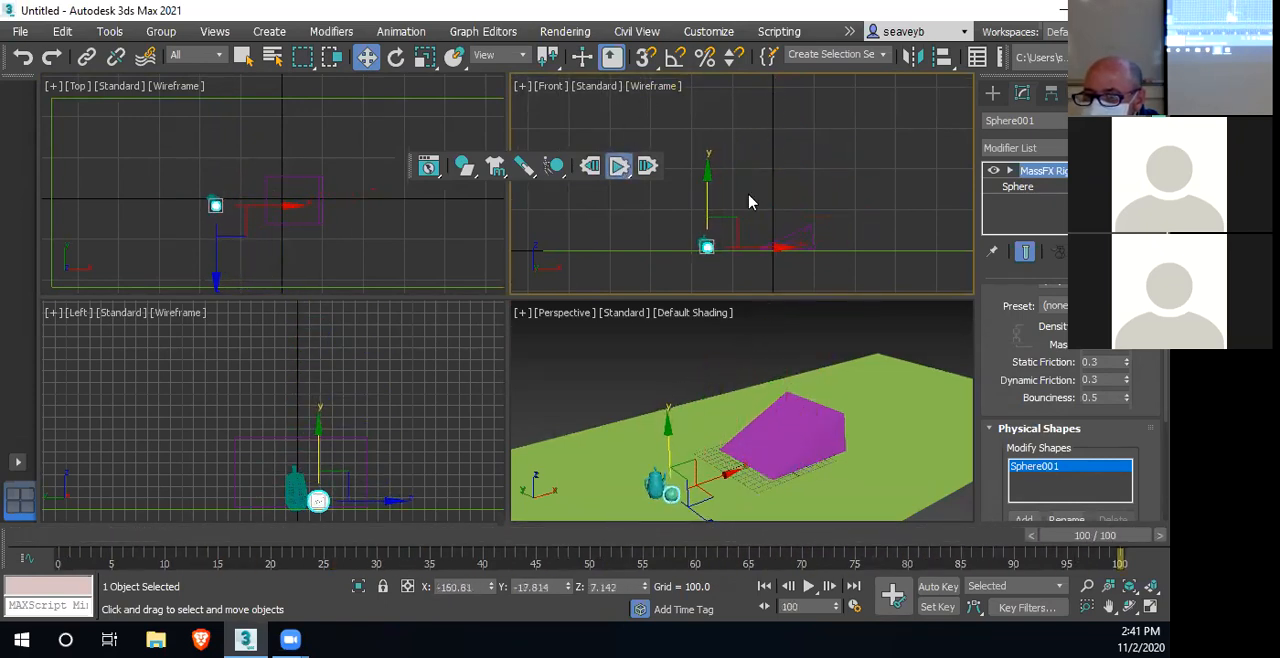
pyautogui.click(592, 166)
# Raise the sphere to Z about 411, test its fall with a simulation run, and reset it
pyautogui.moveTo(773, 95); pyautogui.dragTo(774, 36)
pyautogui.click(617, 166)
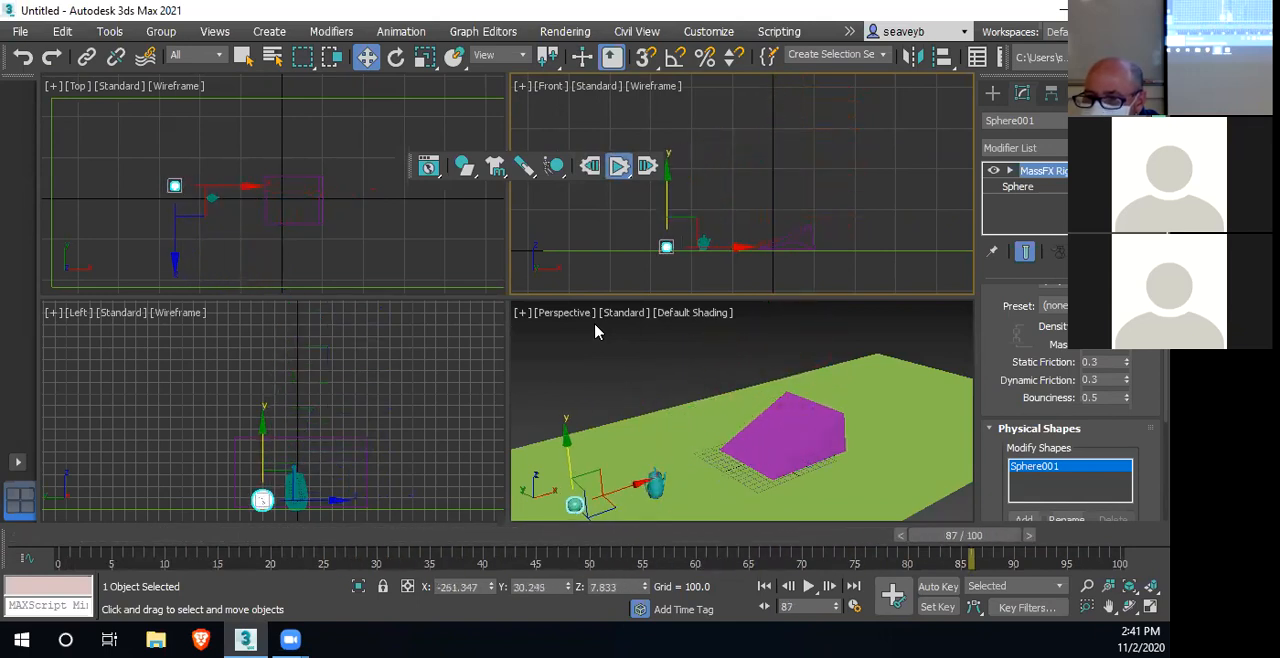
pyautogui.click(592, 168)
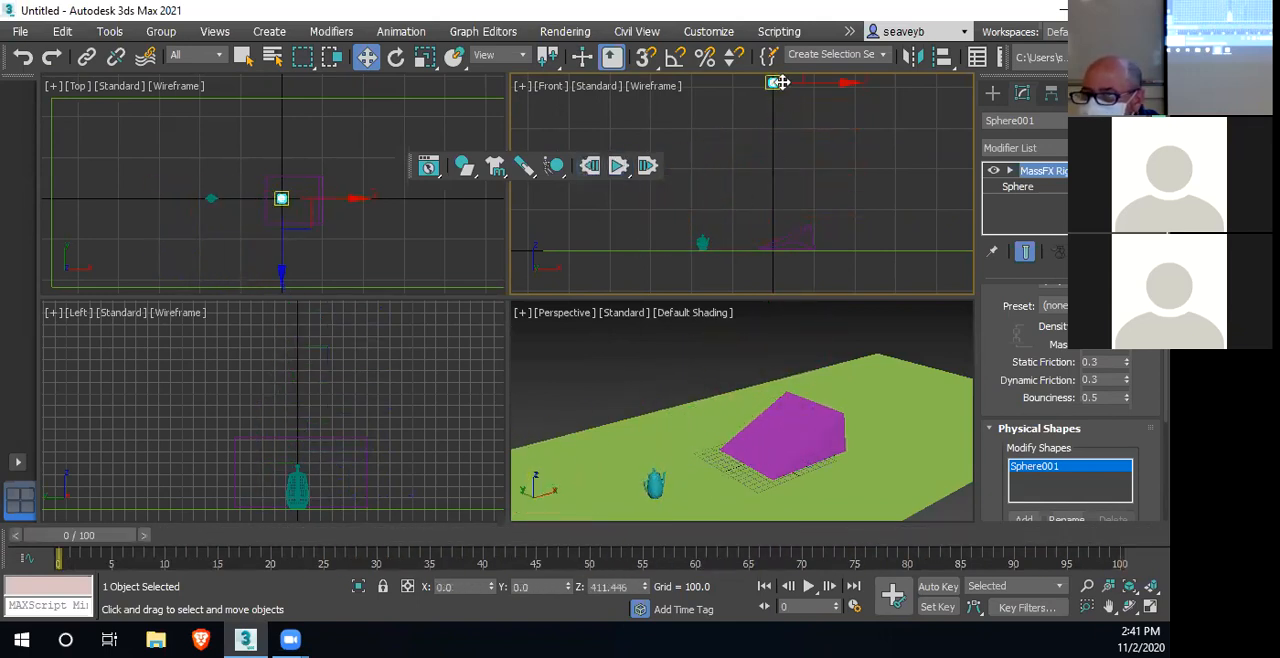
# Lower the sphere to Z about 351 in the Front view, run the simulation, and reset it
pyautogui.moveTo(777, 91); pyautogui.dragTo(777, 106)
pyautogui.moveTo(780, 131); pyautogui.dragTo(779, 196, button='middle')
pyautogui.moveTo(763, 131); pyautogui.dragTo(764, 155)
pyautogui.click(617, 167)
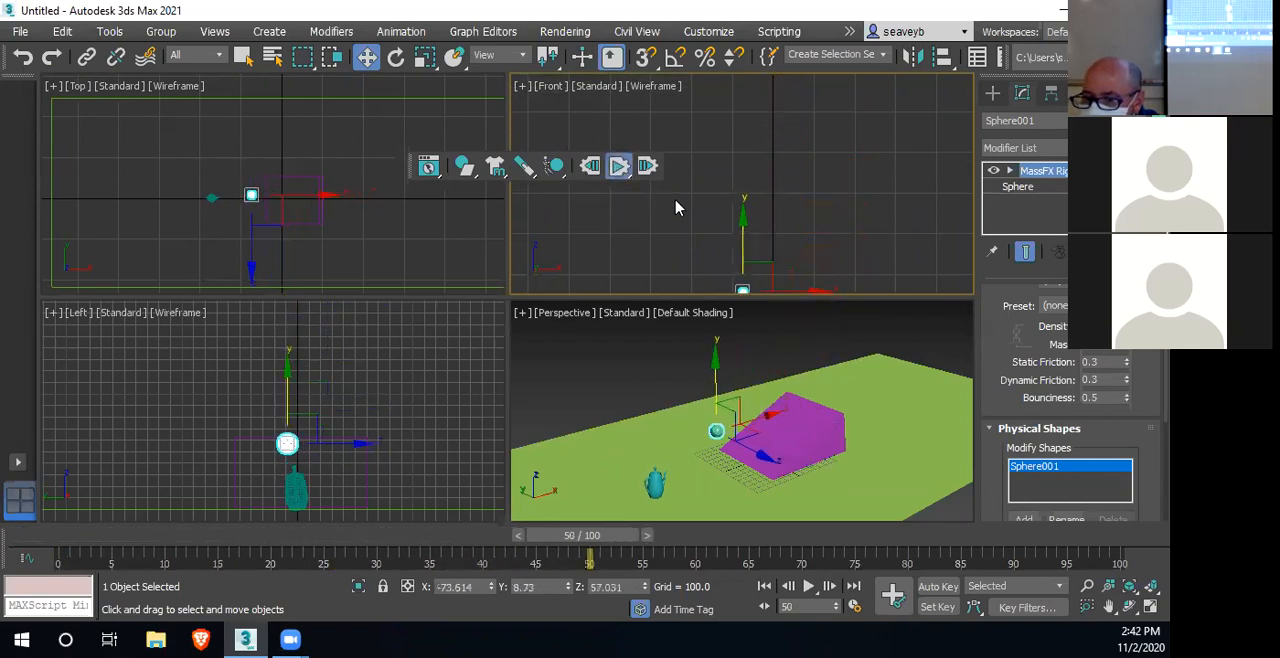
pyautogui.click(590, 166)
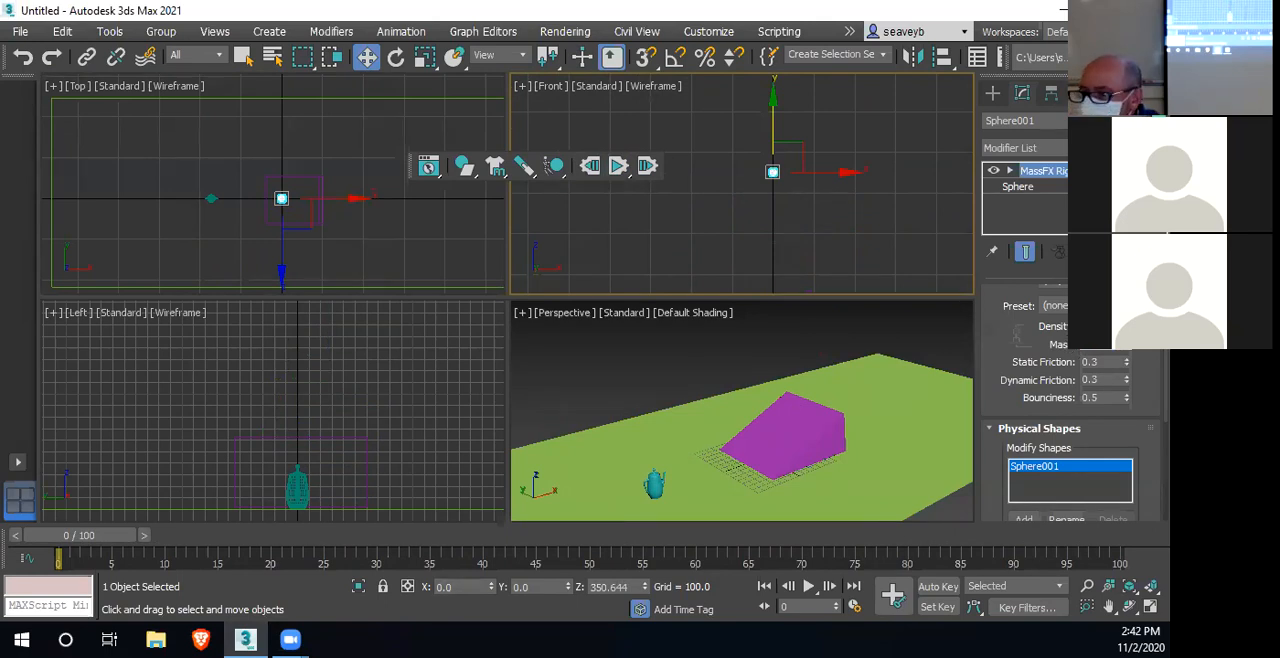
# Set the sphere's bounciness to 0.35, test it with a simulation run, and reset it
pyautogui.click(1099, 398)
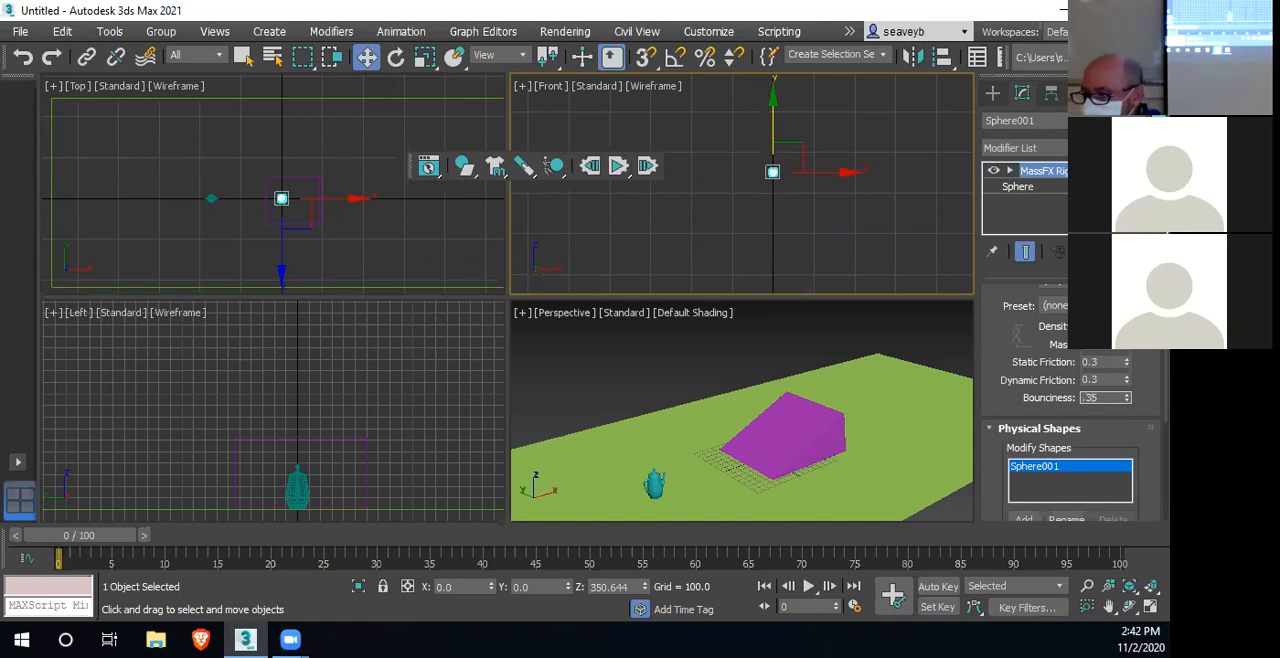
pyautogui.click(621, 172)
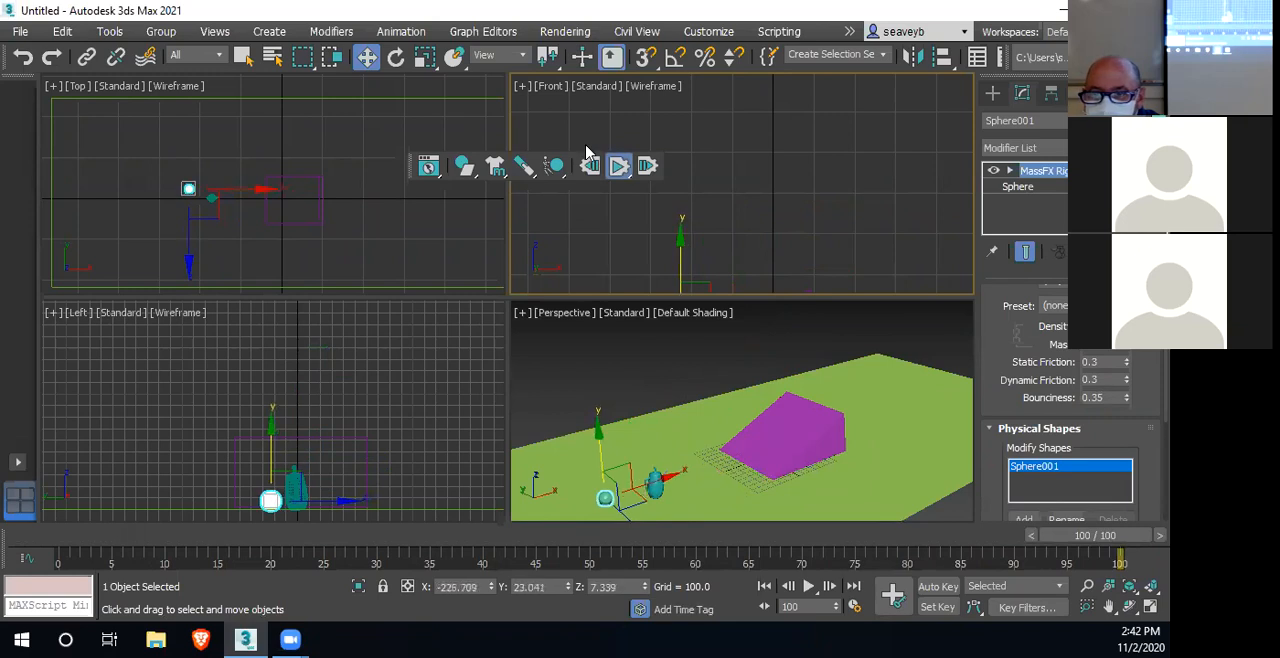
pyautogui.click(590, 166)
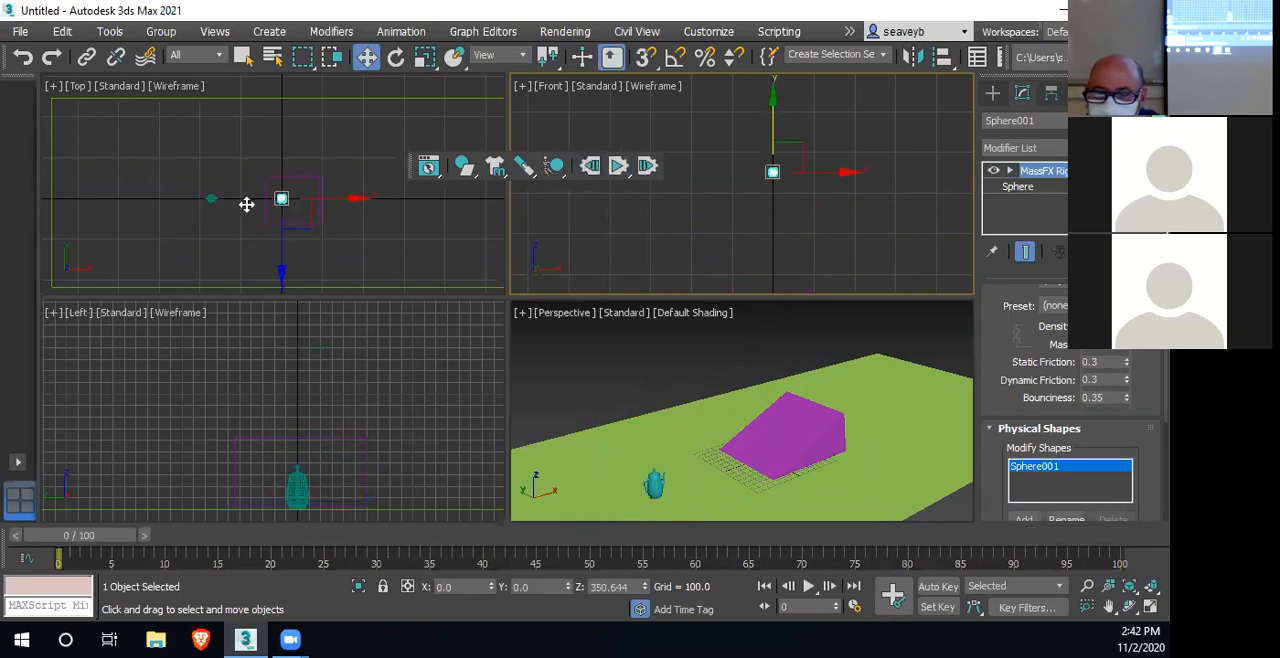
# Replay the simulation in a closer Top view, and again with the teapot selected, resetting it after each run
pyautogui.scroll(4, 251, 207)
pyautogui.moveTo(251, 207); pyautogui.dragTo(302, 212, button='middle')
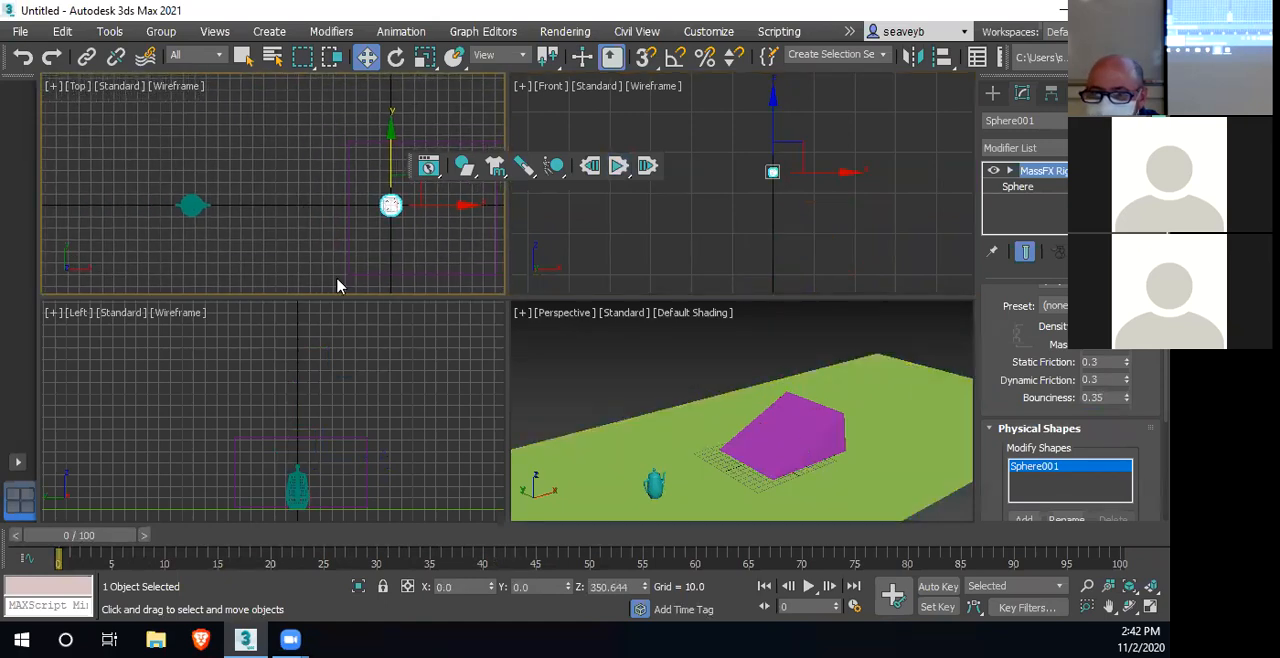
pyautogui.click(619, 170)
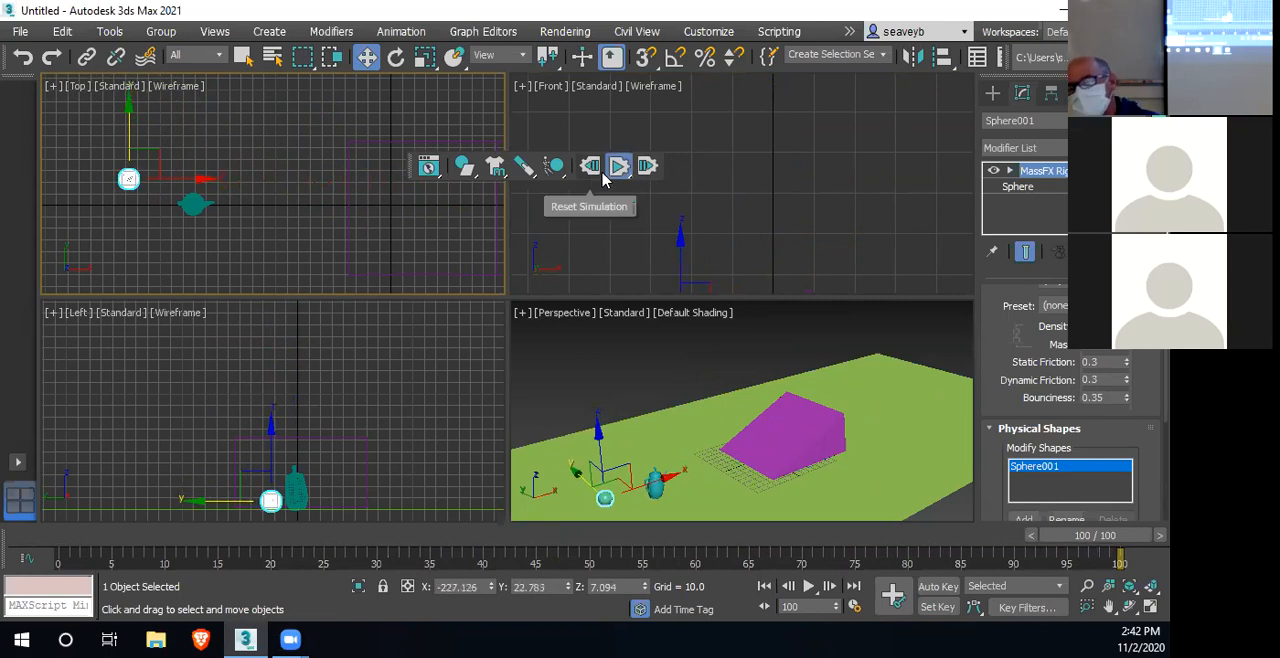
pyautogui.click(589, 167)
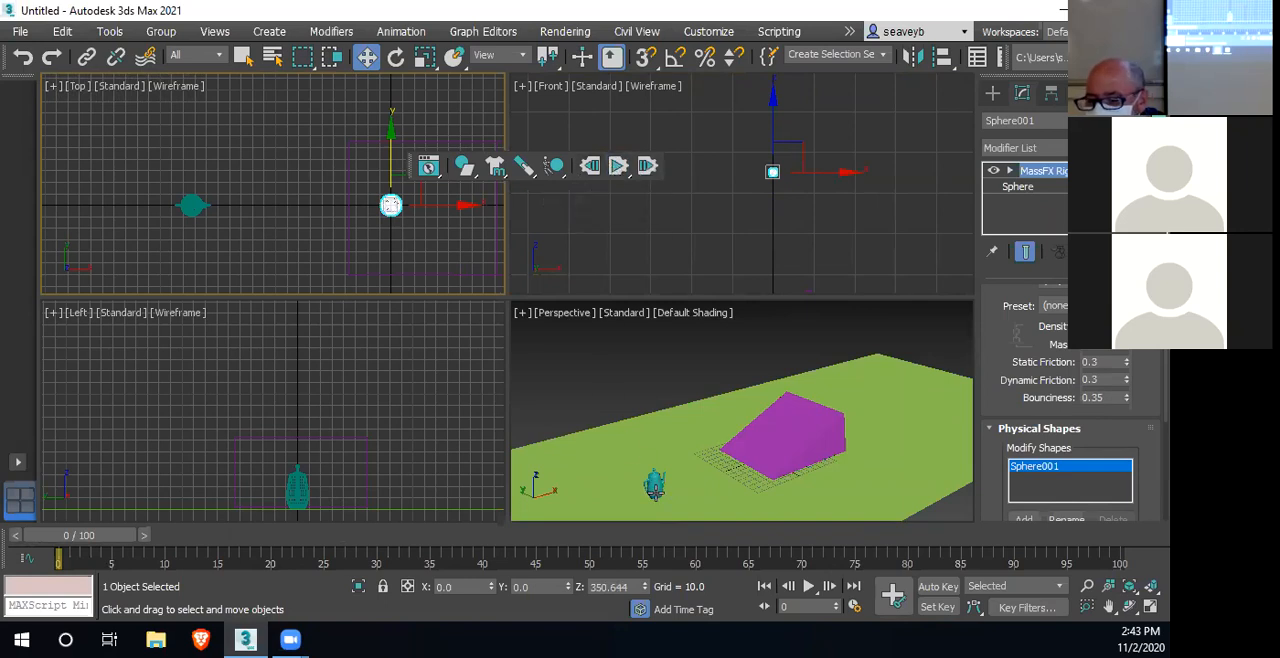
pyautogui.click(655, 490)
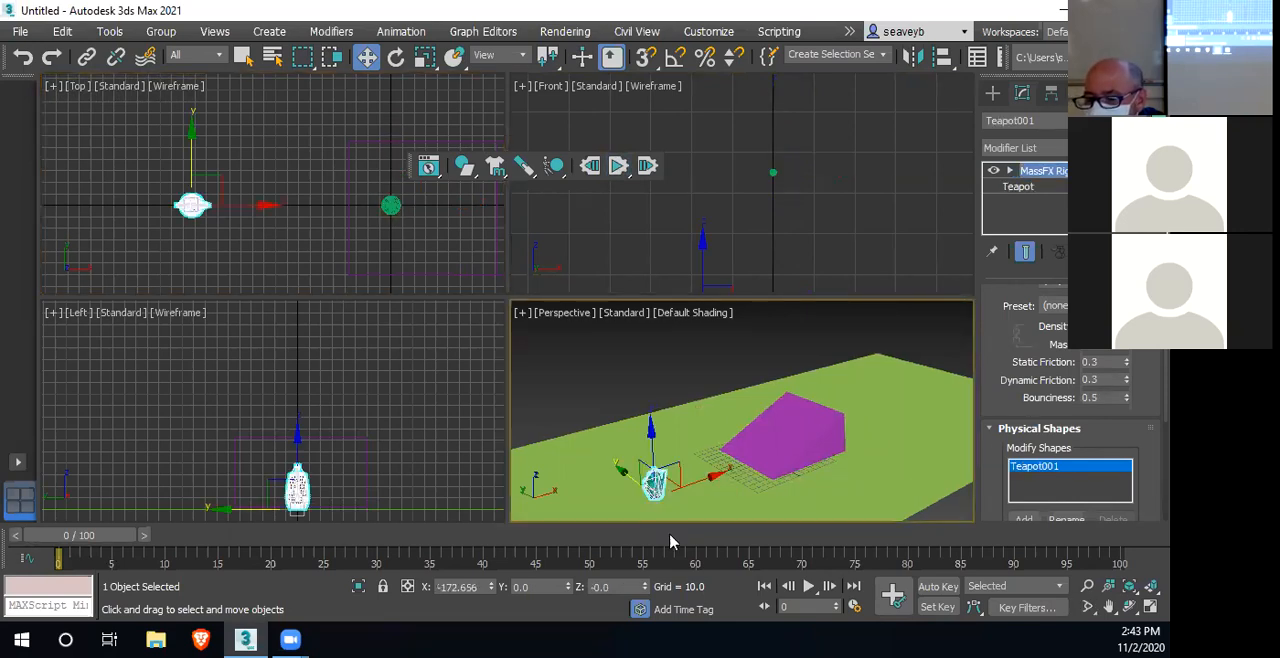
pyautogui.click(619, 167)
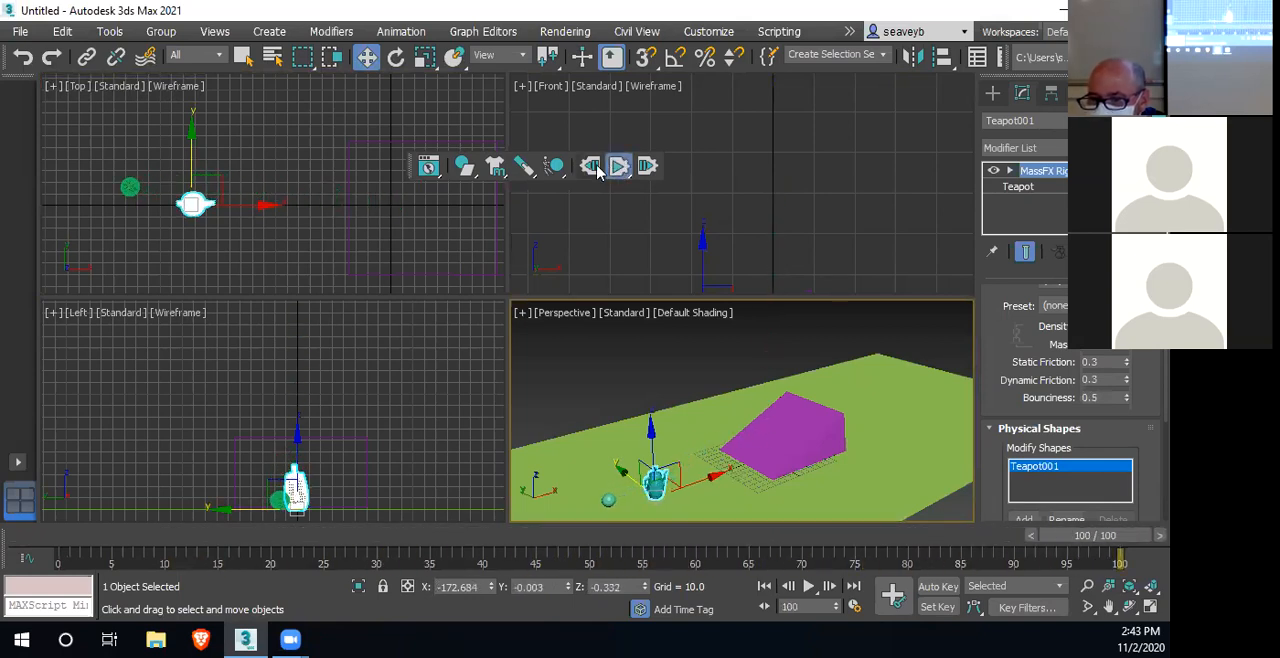
pyautogui.click(591, 167)
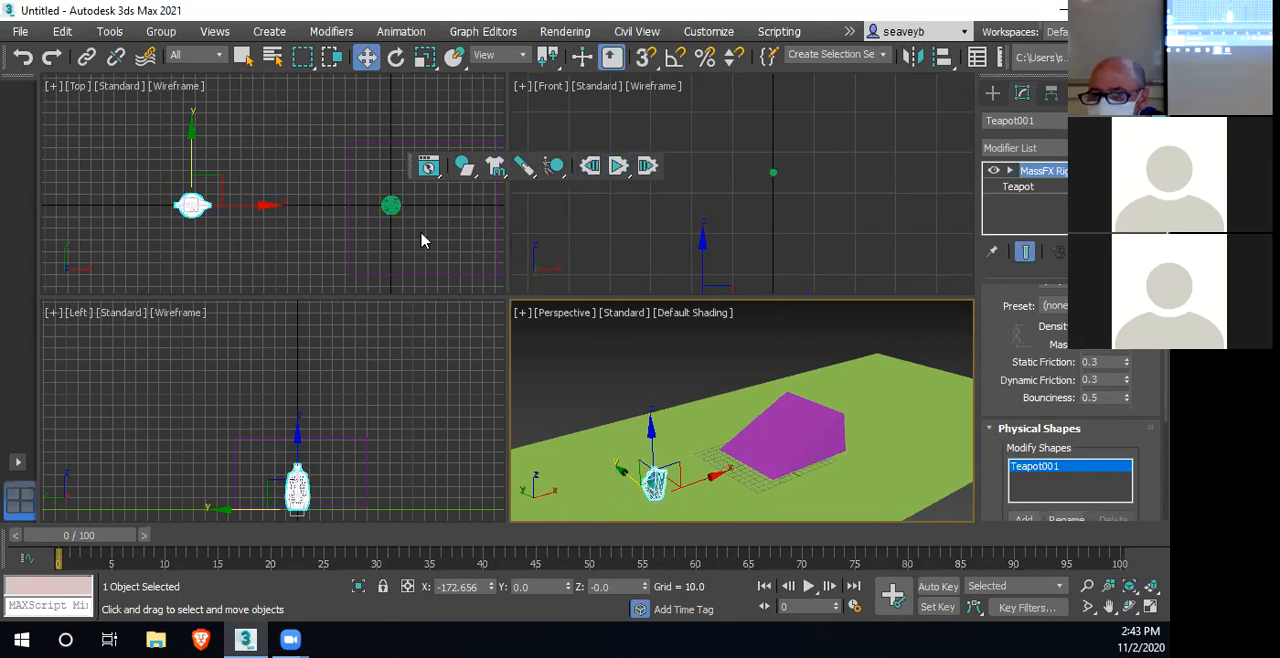
# Open MassFX Tools and enable Start in Sleep Mode in the teapot's rigid body properties
pyautogui.click(428, 165)
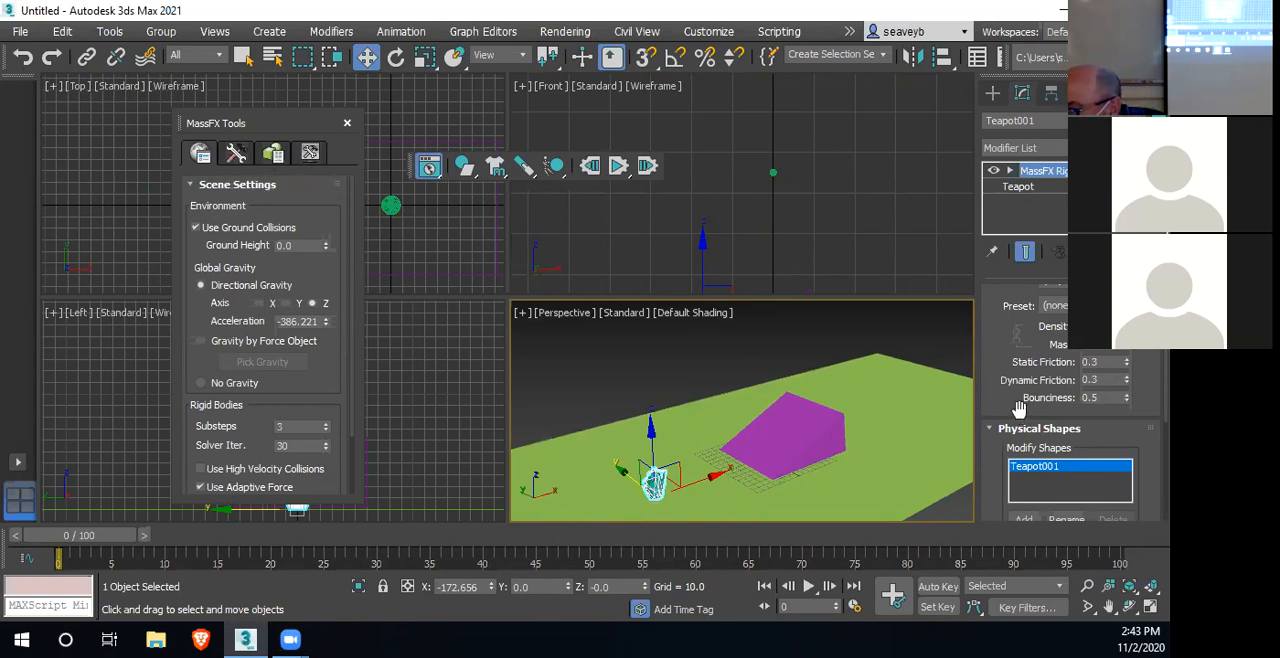
pyautogui.scroll(-2, 1018, 416)
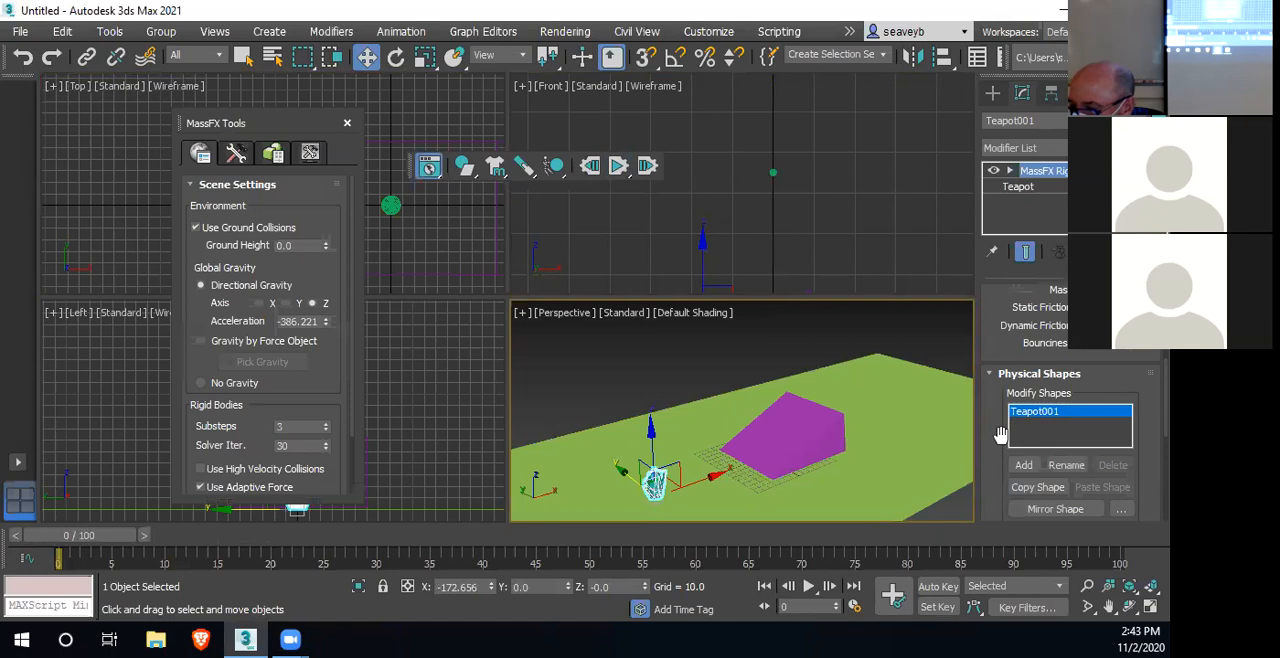
pyautogui.scroll(5, 990, 364)
pyautogui.scroll(3, 990, 364)
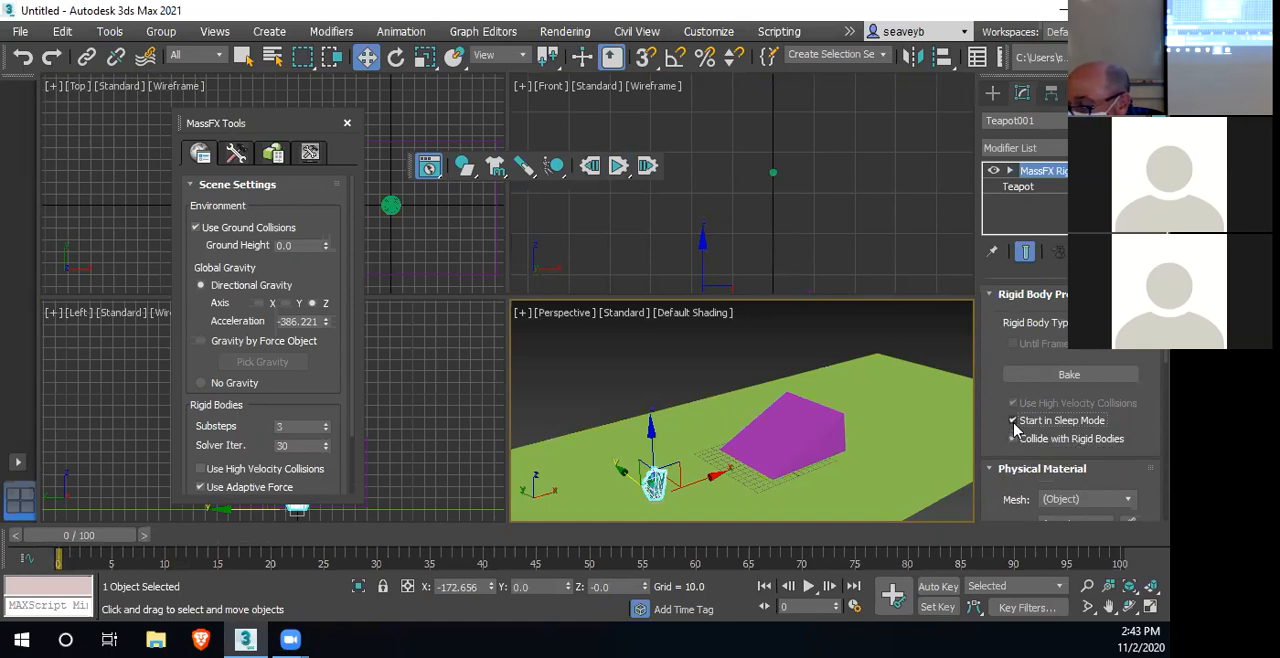
# Run the simulation with the sleeping teapot, close MassFX Tools, inspect the sphere up close in the Top view, and reset the simulation
pyautogui.click(619, 167)
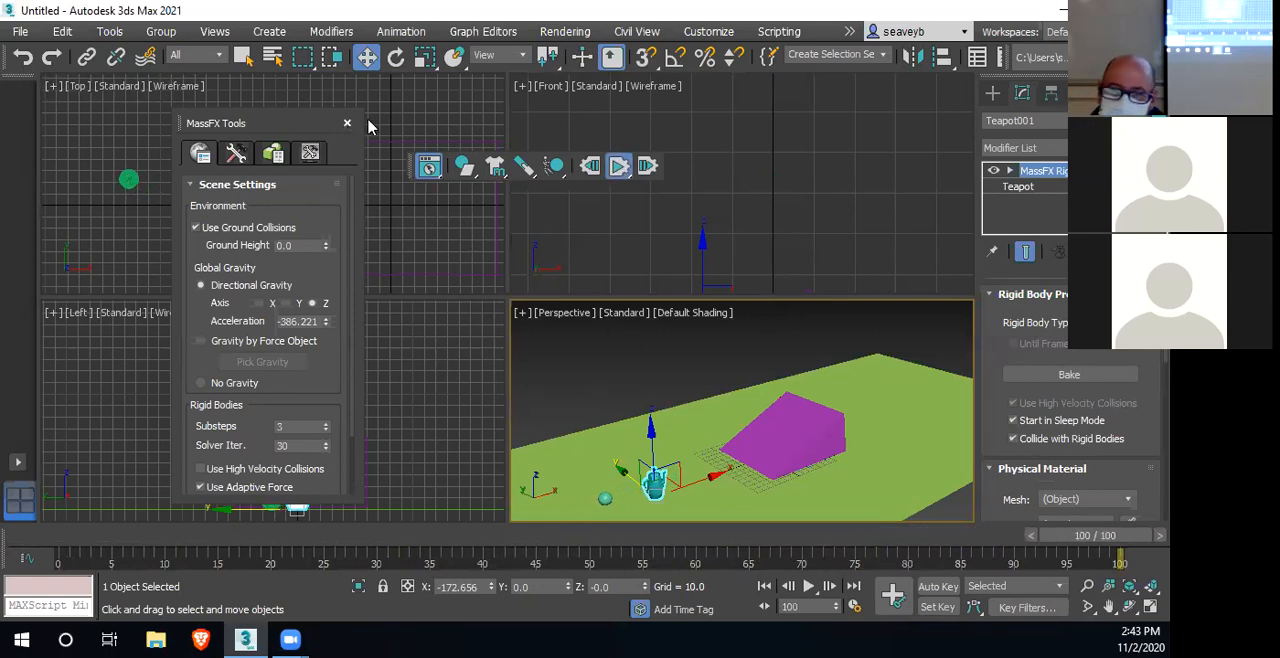
pyautogui.click(347, 123)
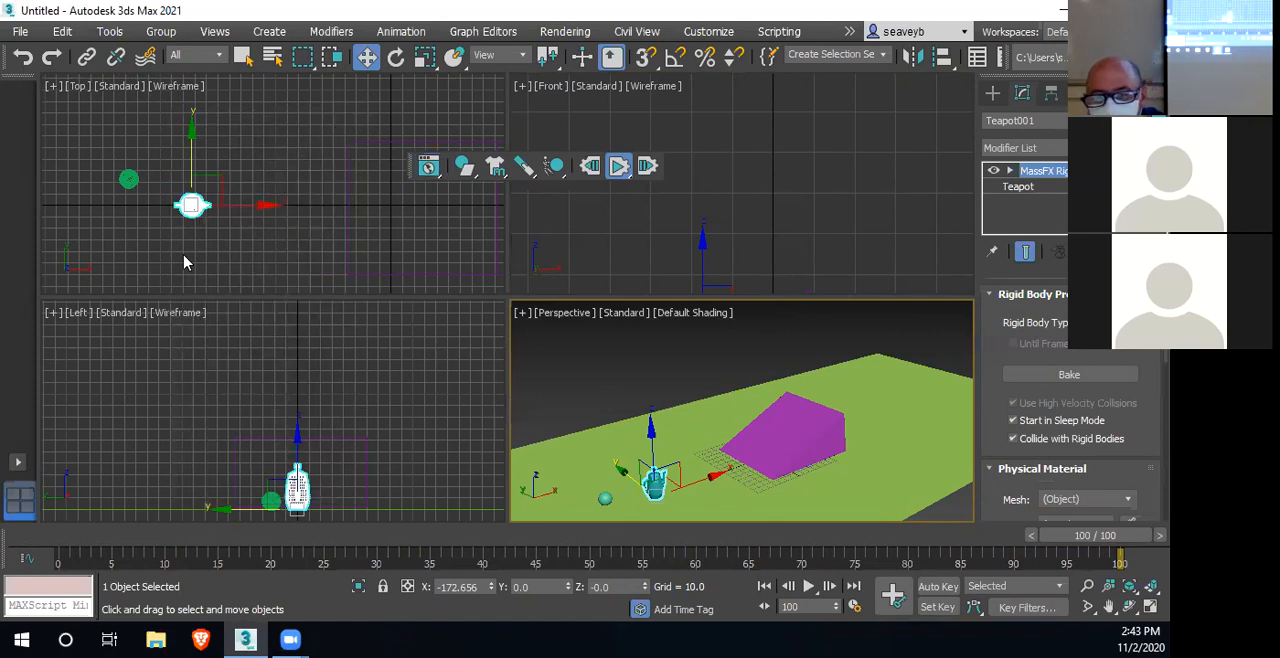
pyautogui.click(128, 178)
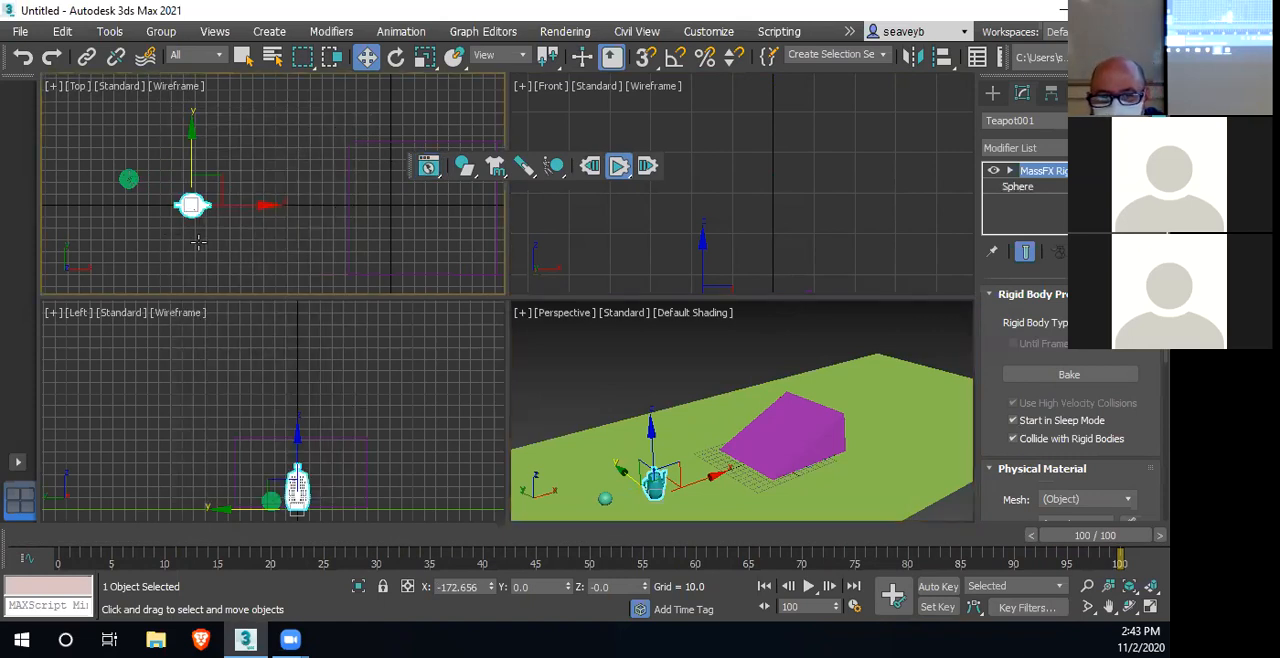
pyautogui.press('z')
pyautogui.scroll(-2, 300, 205)
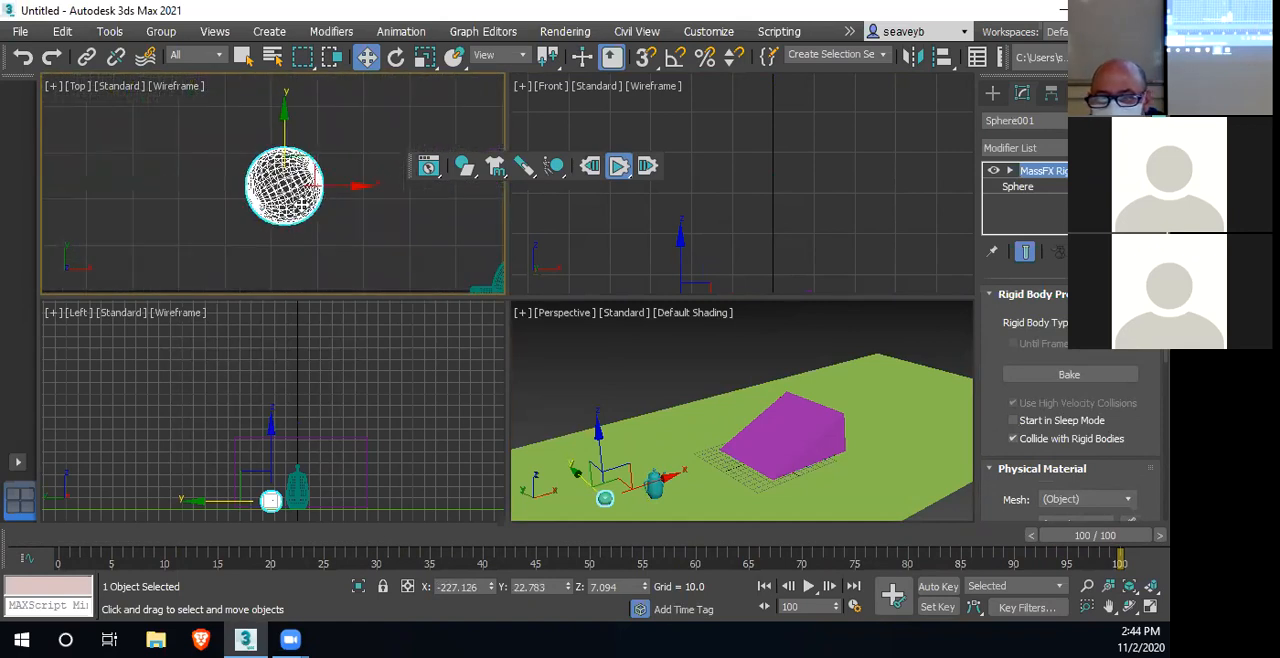
pyautogui.click(590, 166)
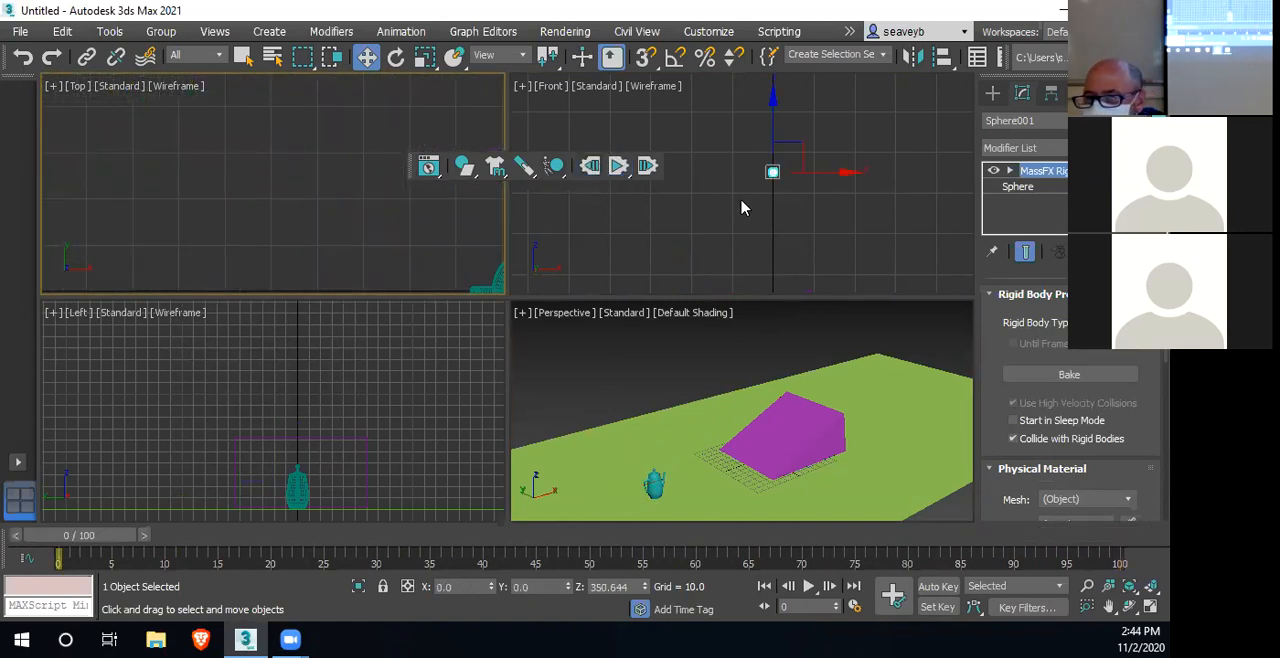
# Examine the sphere's wireframe mesh up close in the Front view
pyautogui.scroll(3, 779, 178)
pyautogui.moveTo(777, 177); pyautogui.dragTo(840, 192, button='middle')
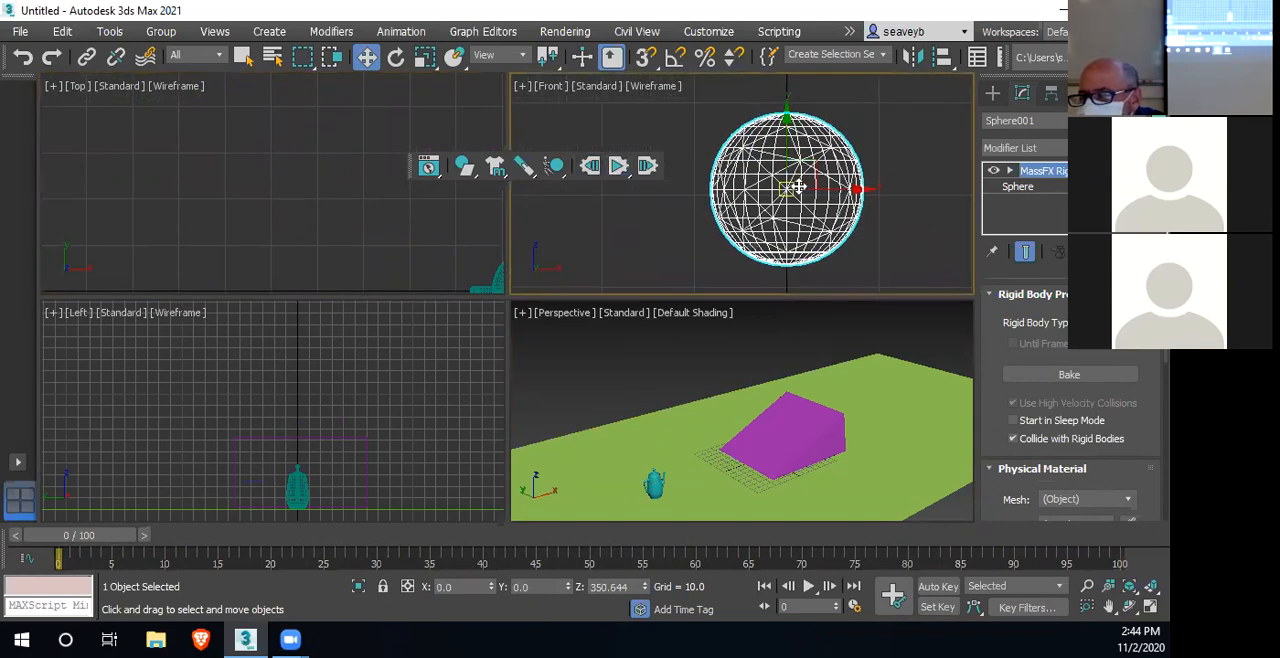
pyautogui.scroll(2, 797, 205)
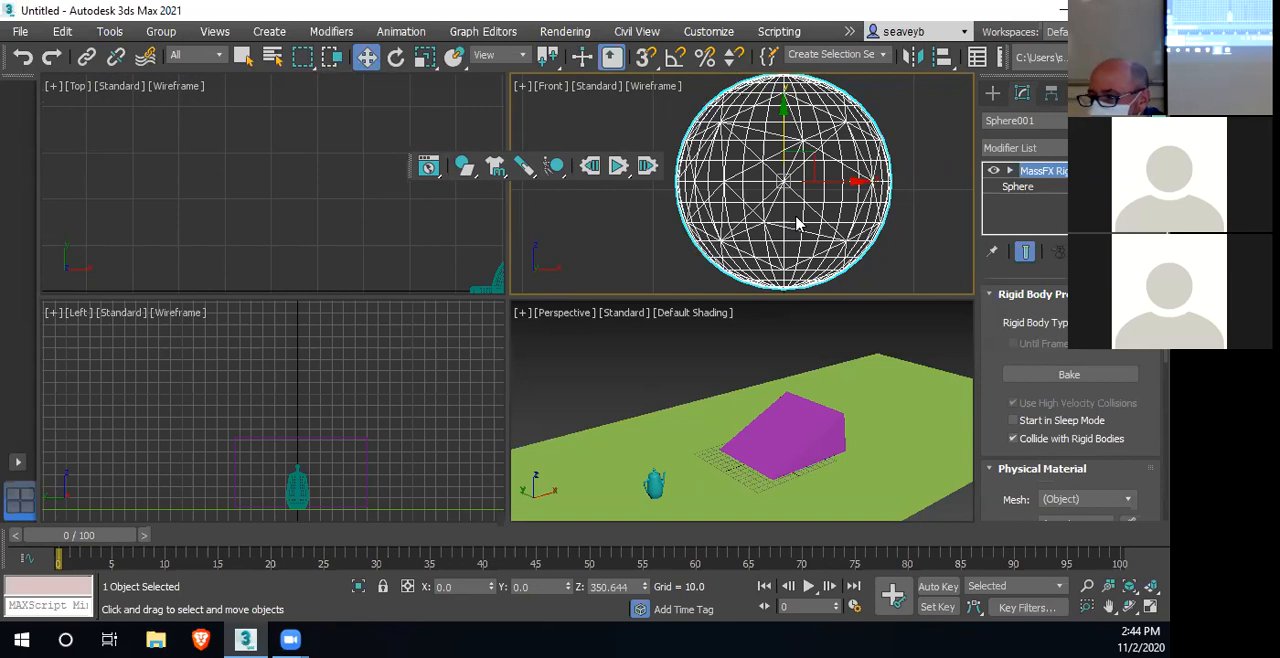
# Set the sphere's physical mesh to 128 vertices in MassFX Tools, and run and reset the simulation
pyautogui.click(1018, 187)
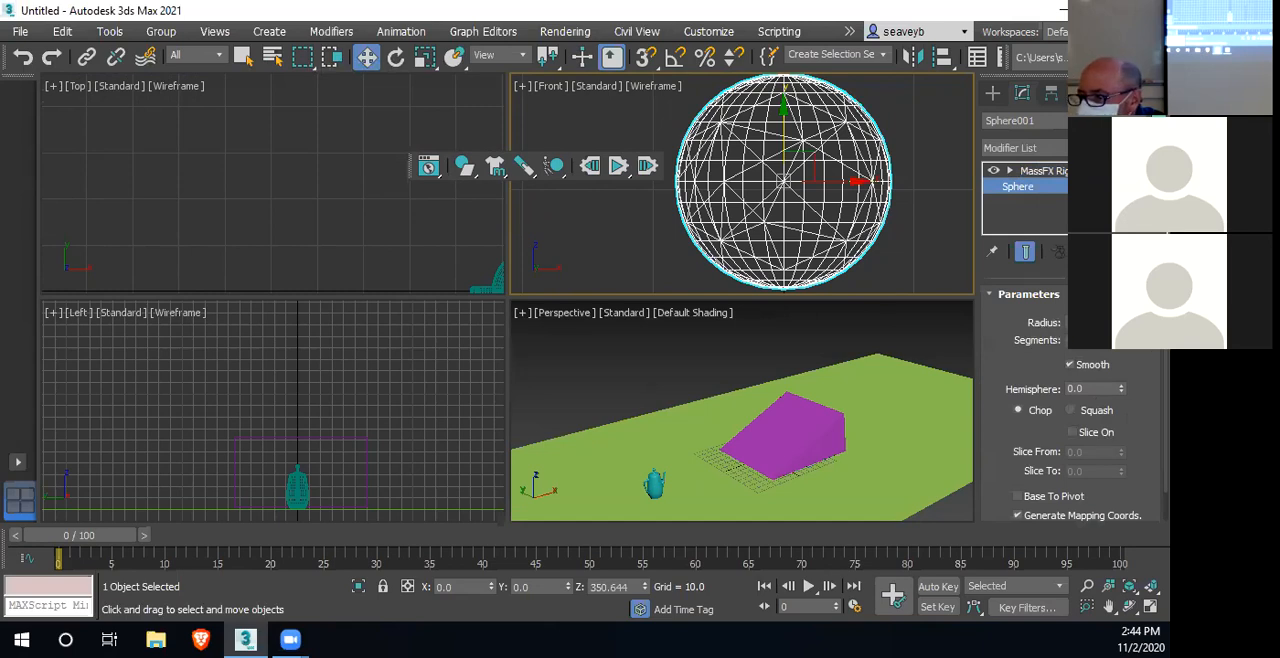
pyautogui.moveTo(1124, 349)
pyautogui.mouseDown()
pyautogui.moveTo(1125, 377)
pyautogui.moveTo(1124, 350)
pyautogui.mouseUp()
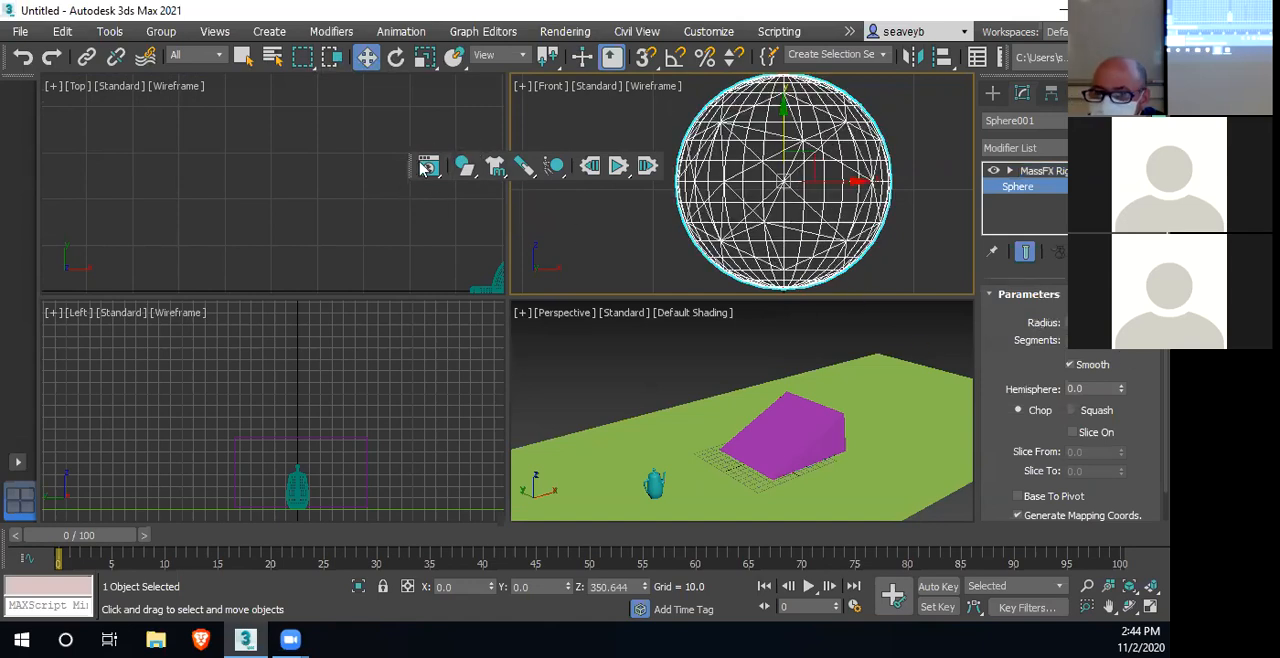
pyautogui.click(428, 168)
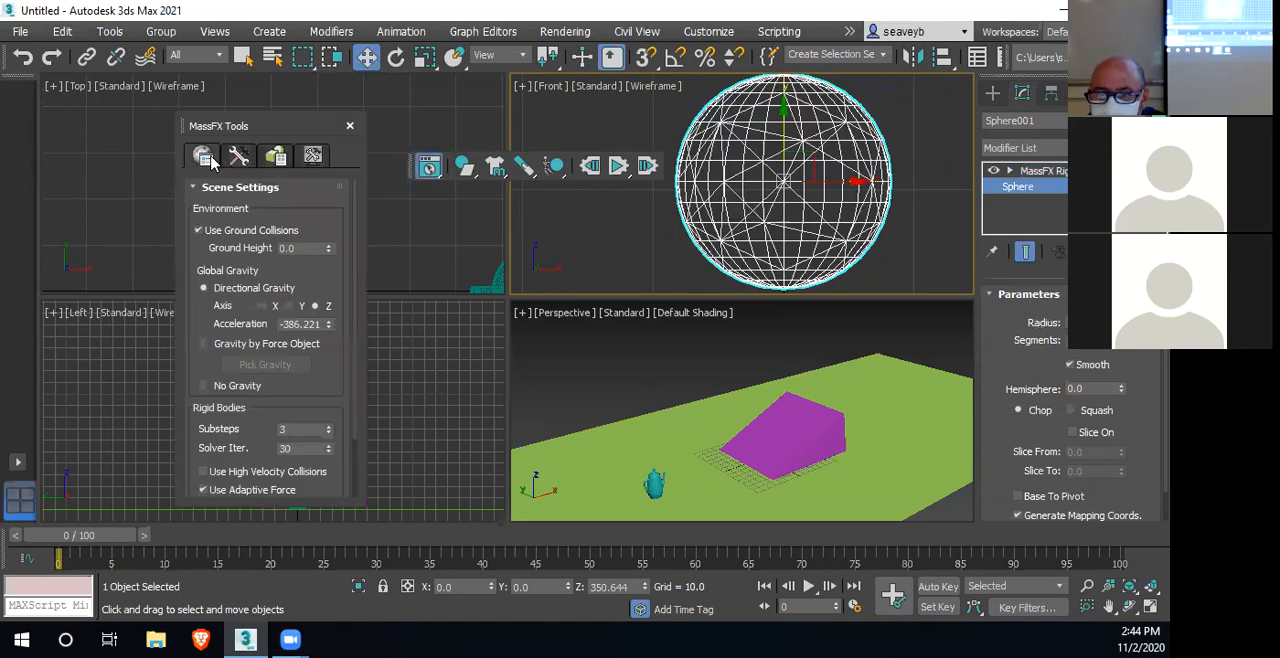
pyautogui.click(238, 157)
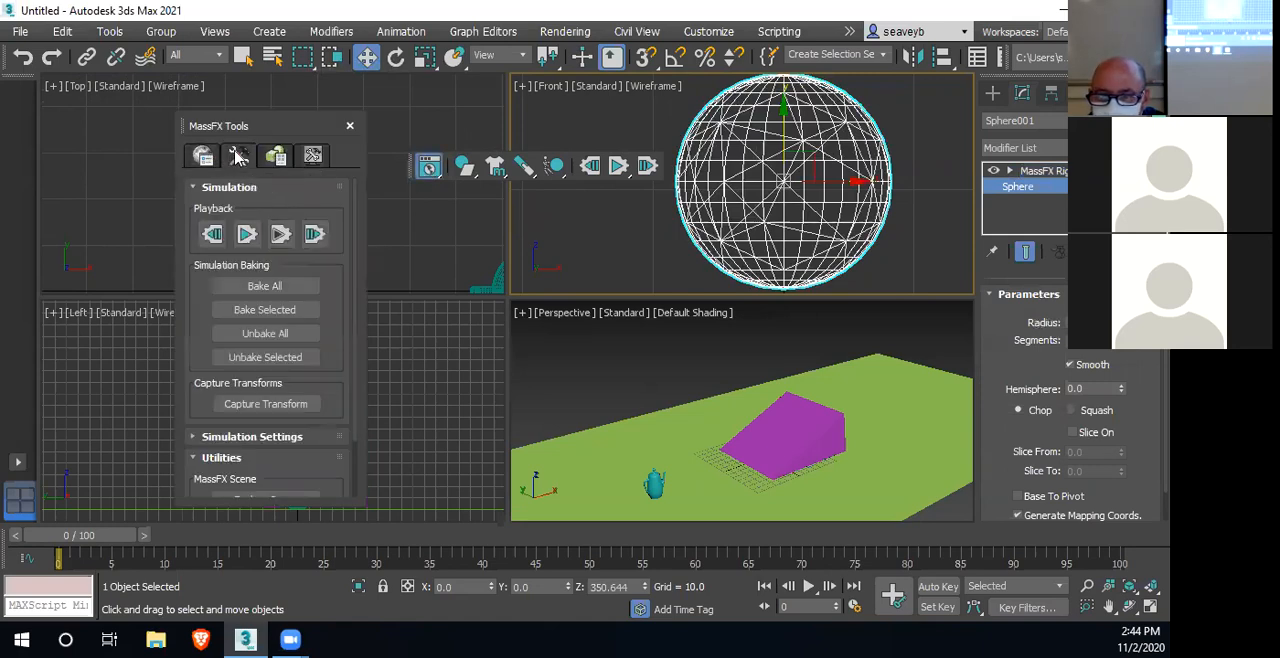
pyautogui.click(277, 157)
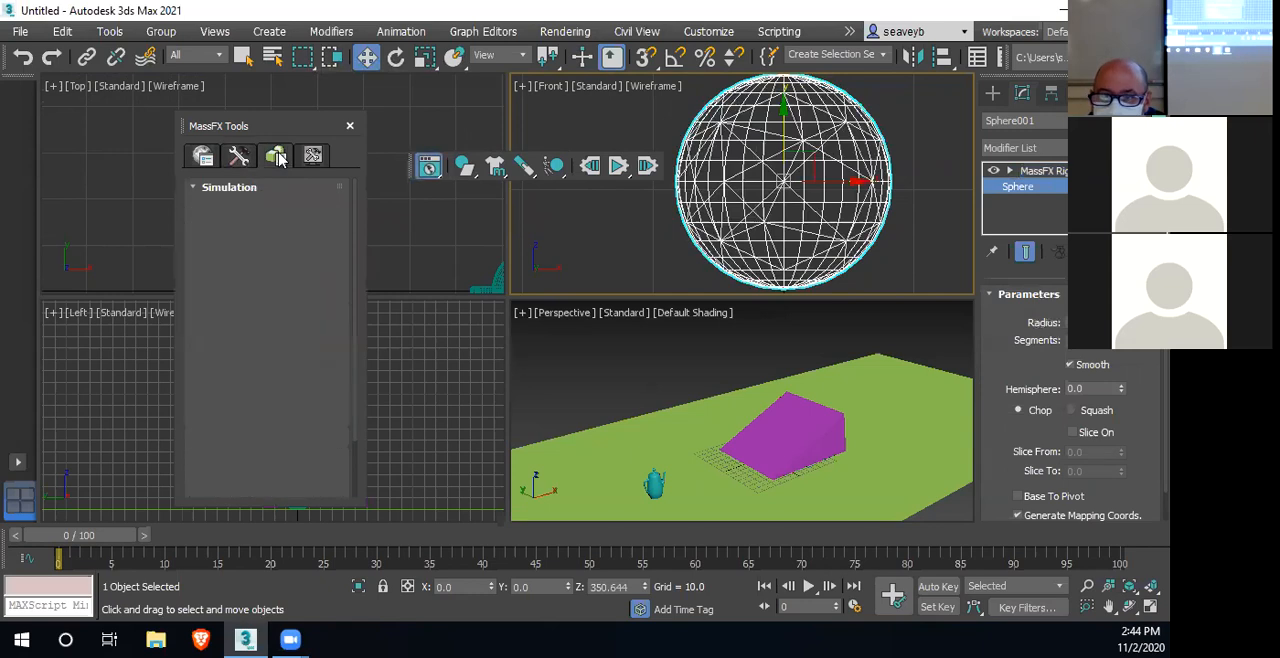
pyautogui.scroll(-4, 325, 268)
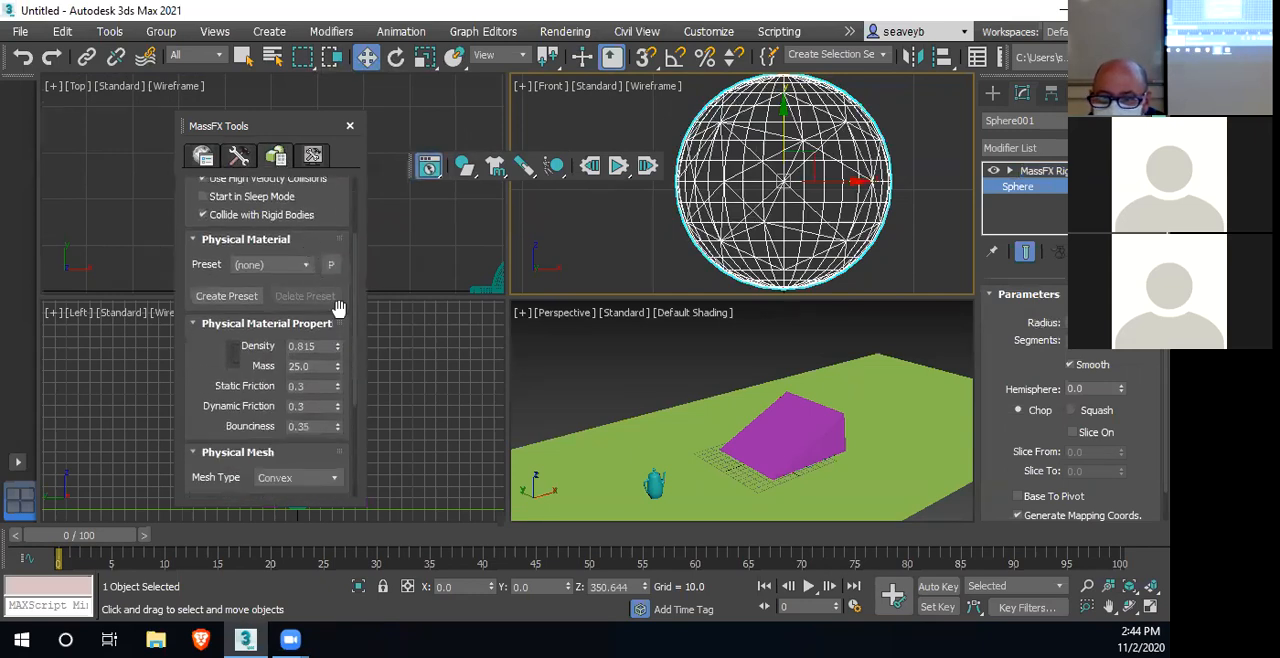
pyautogui.scroll(-2, 318, 316)
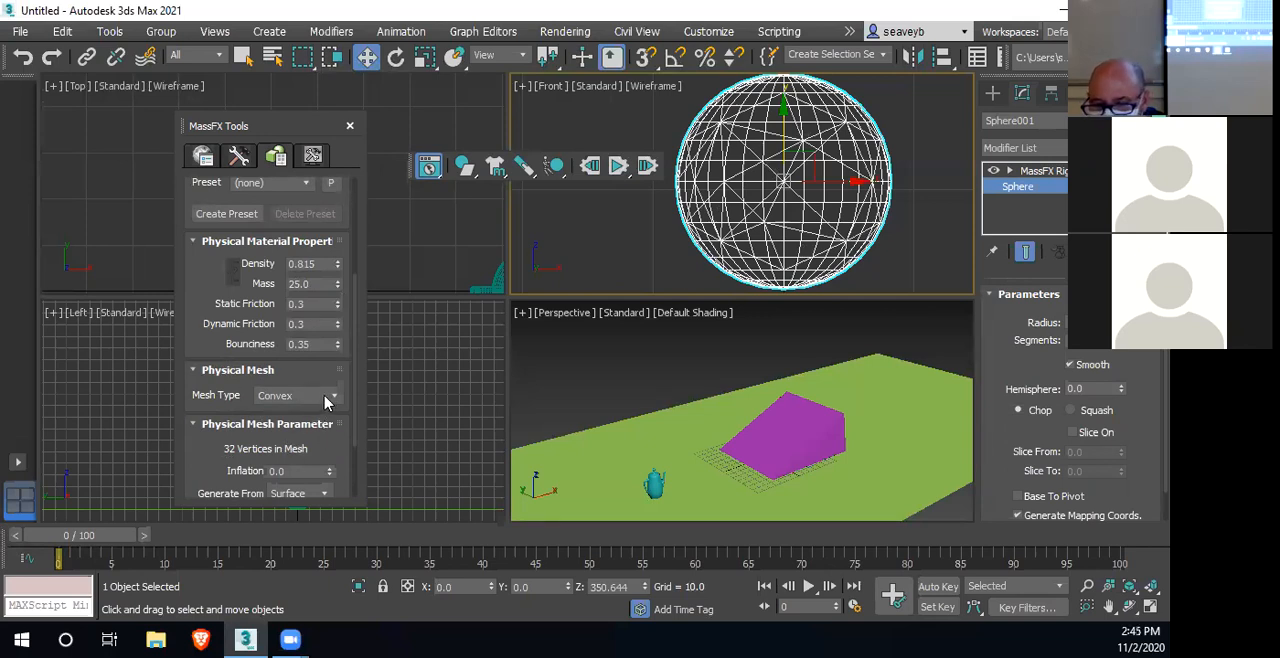
pyautogui.scroll(-2, 322, 410)
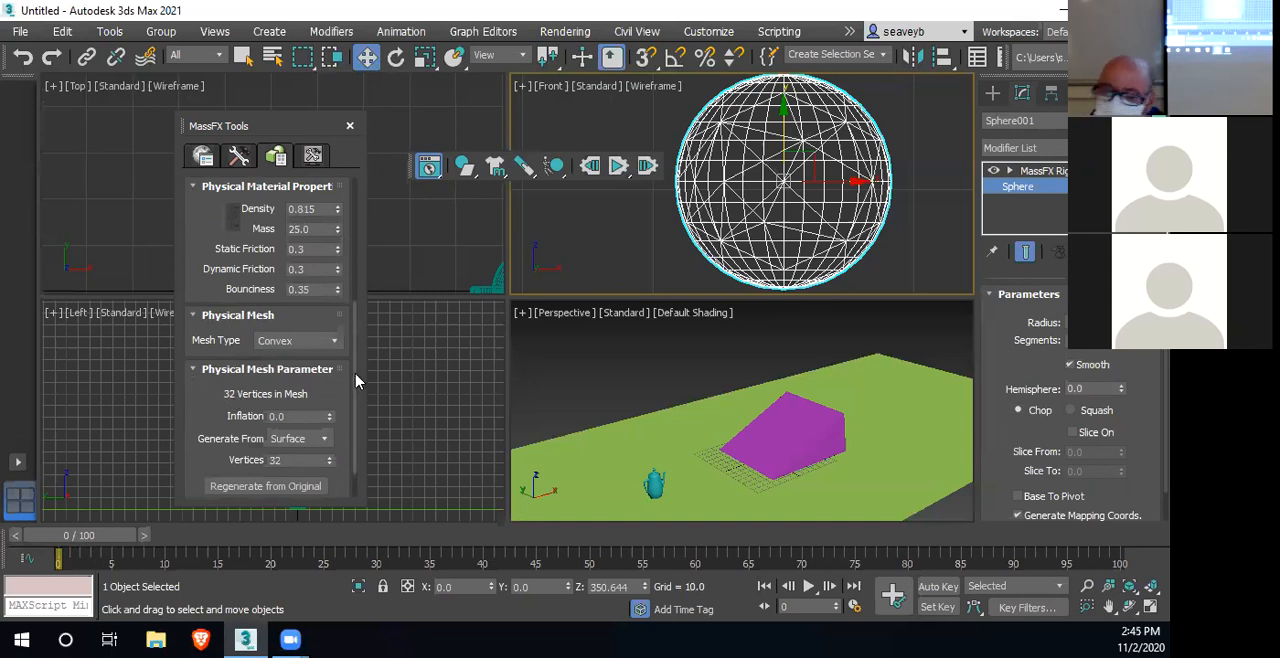
pyautogui.doubleClick(291, 460)
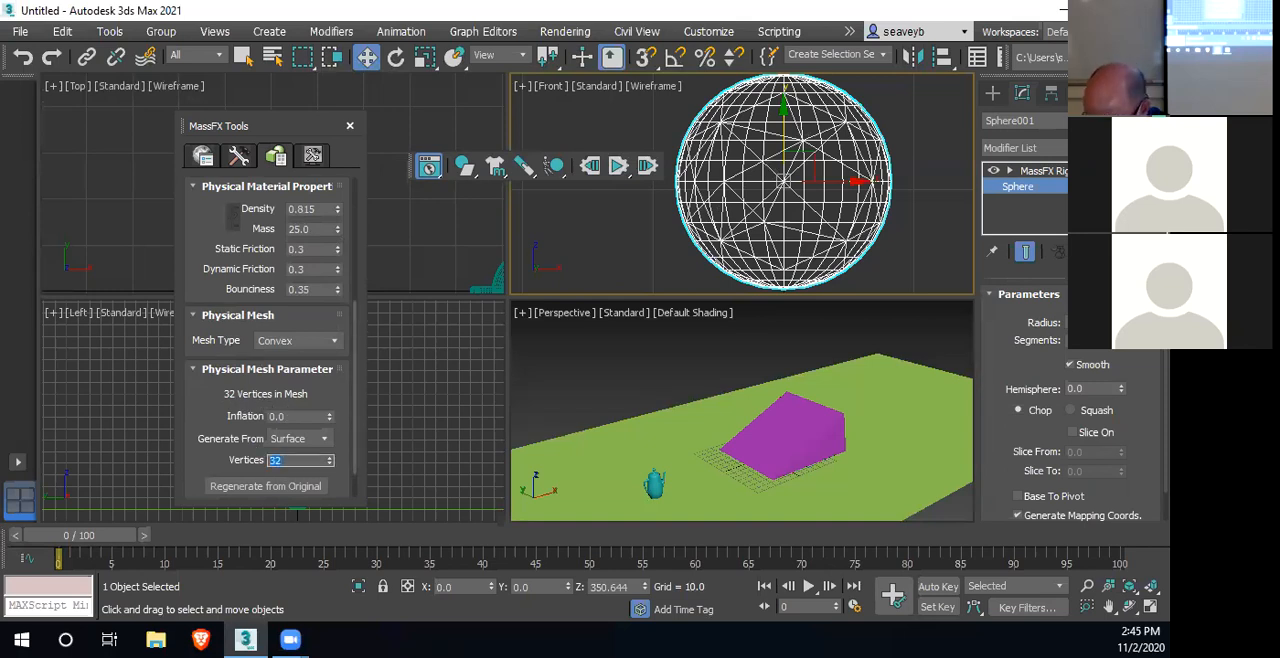
pyautogui.write('128')
pyautogui.press('Return')
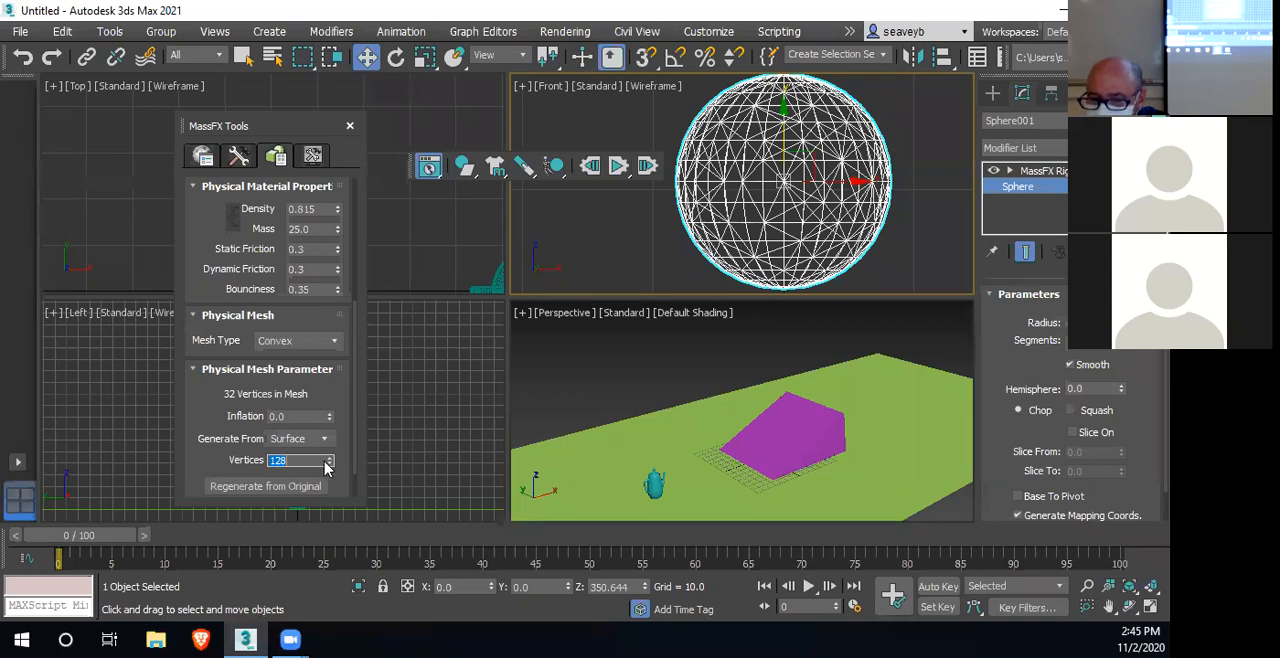
pyautogui.click(617, 170)
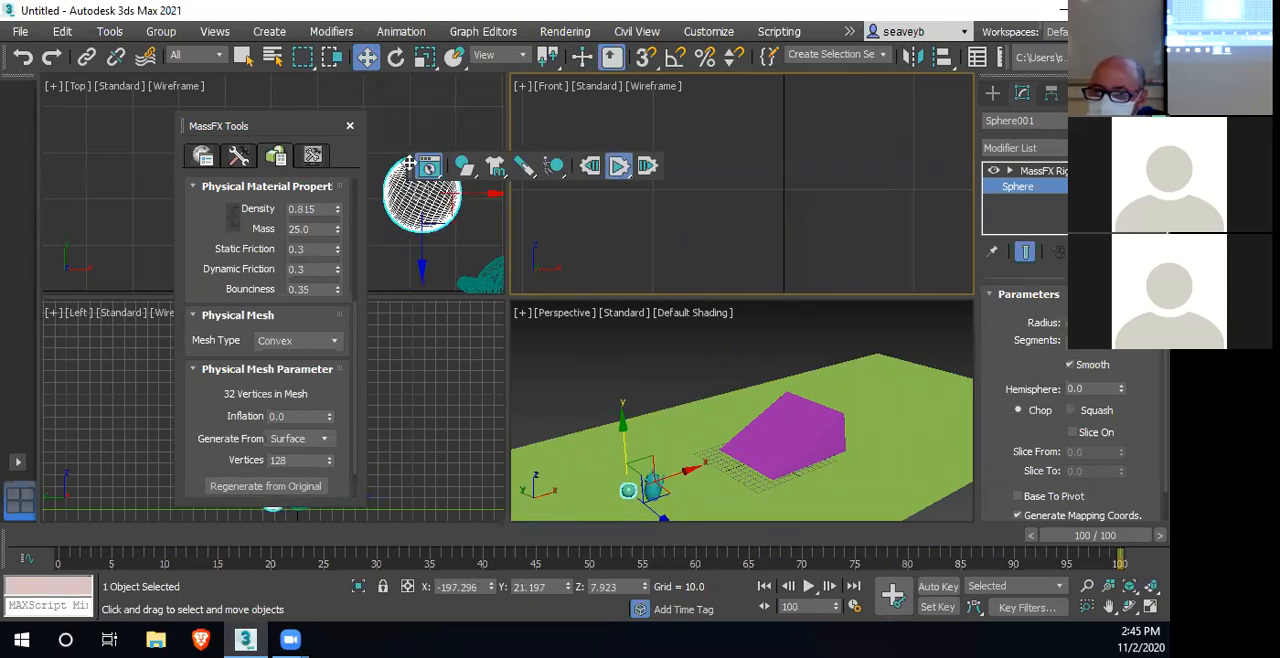
pyautogui.click(592, 165)
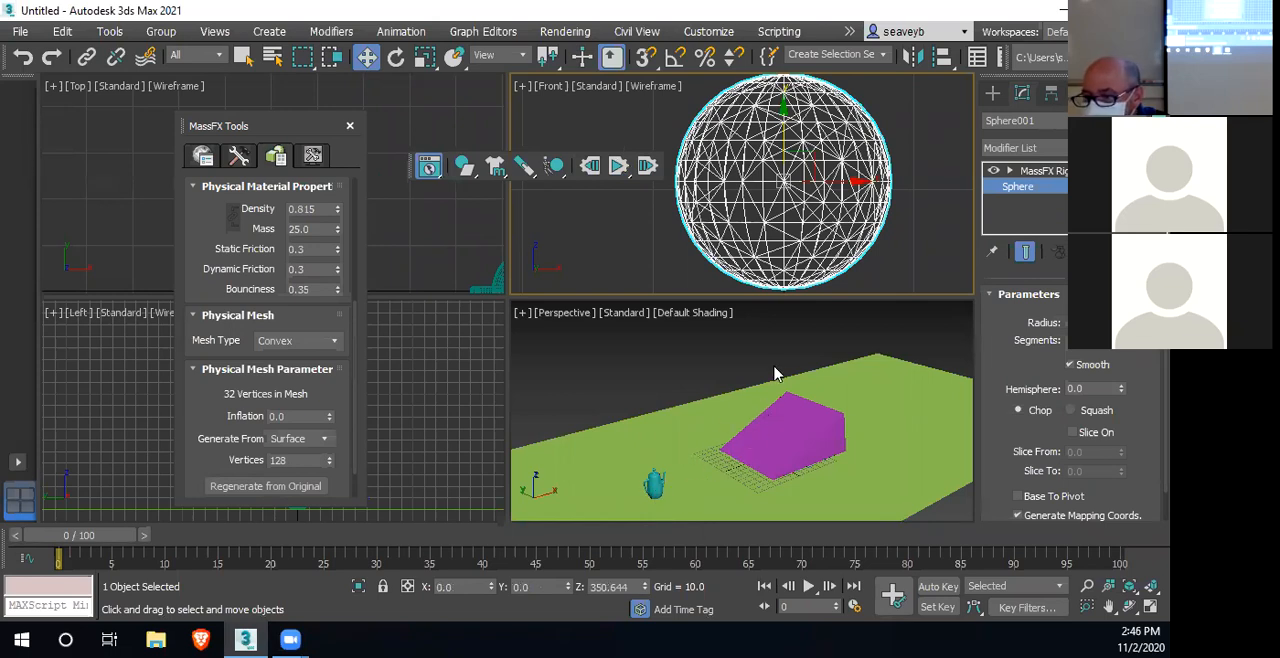
# Raise the sphere vertically in the Perspective view to a Z position of about 591
pyautogui.scroll(-5, 790, 358)
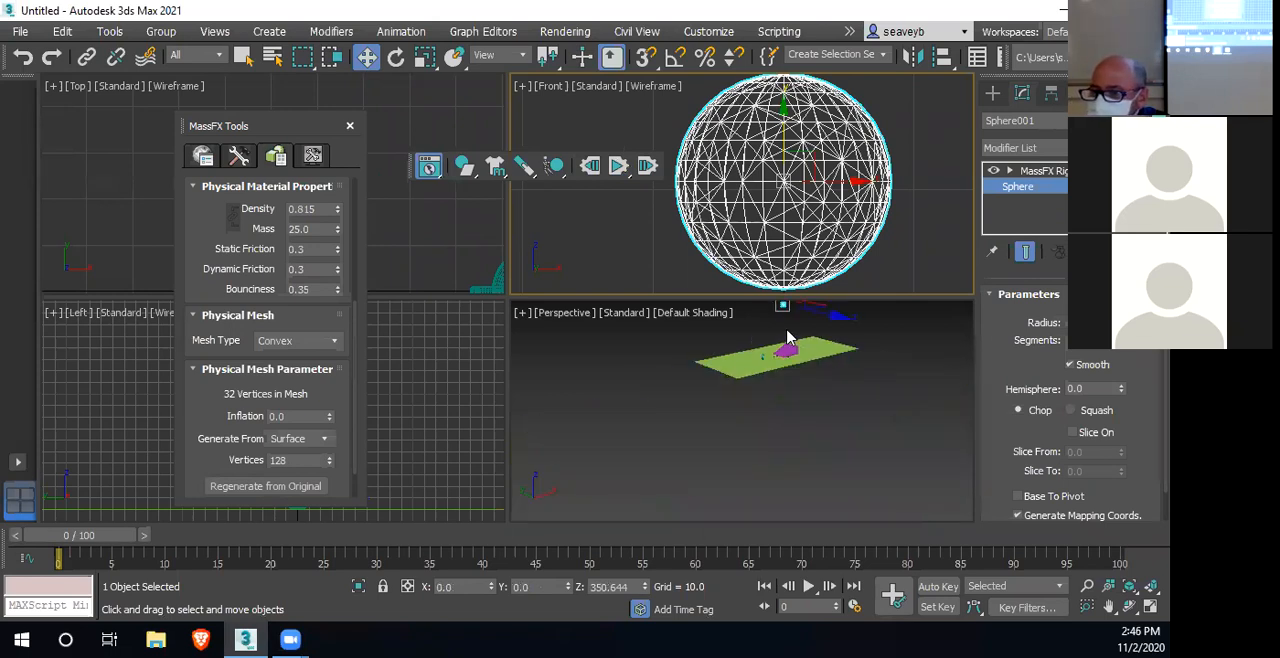
pyautogui.scroll(3, 788, 346)
pyautogui.moveTo(780, 368); pyautogui.dragTo(762, 459, button='middle')
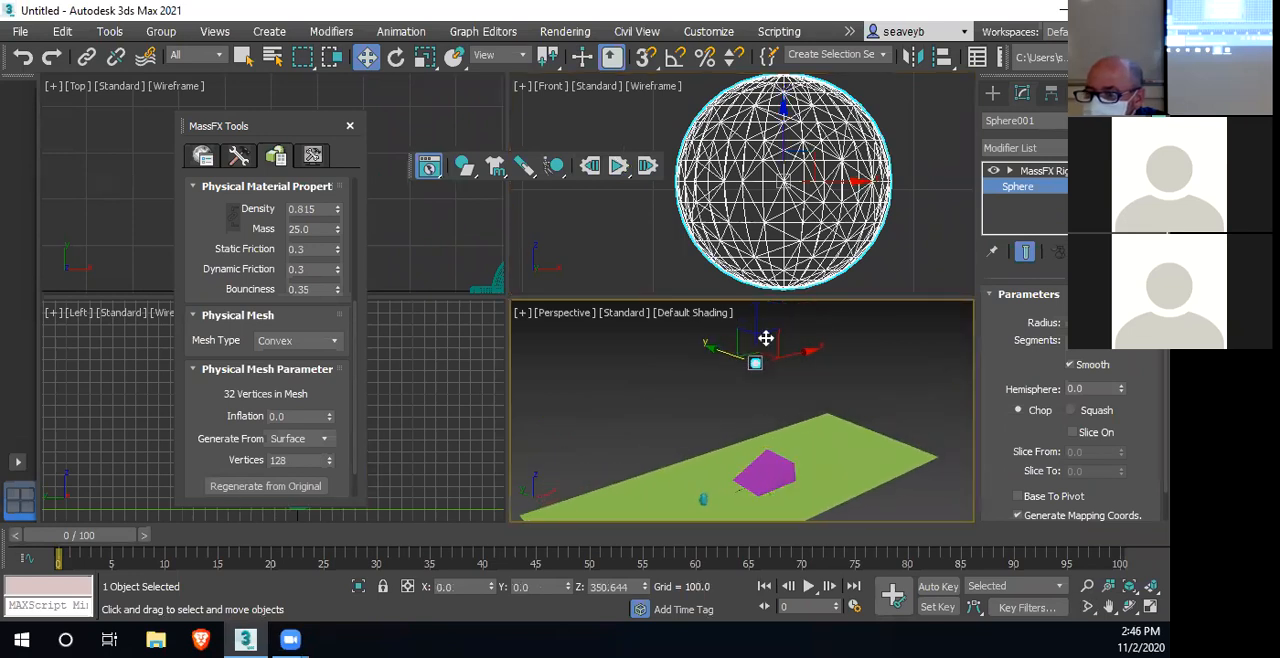
pyautogui.moveTo(757, 323); pyautogui.dragTo(758, 223)
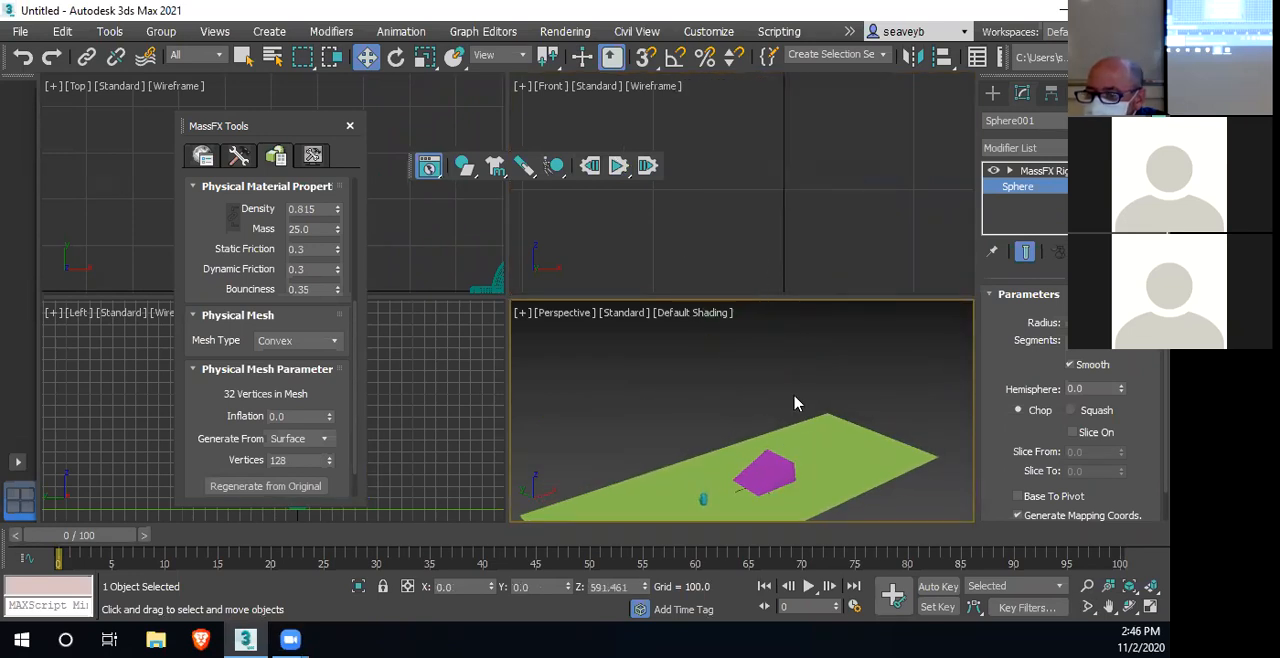
pyautogui.scroll(-4, 795, 449)
pyautogui.scroll(2, 795, 451)
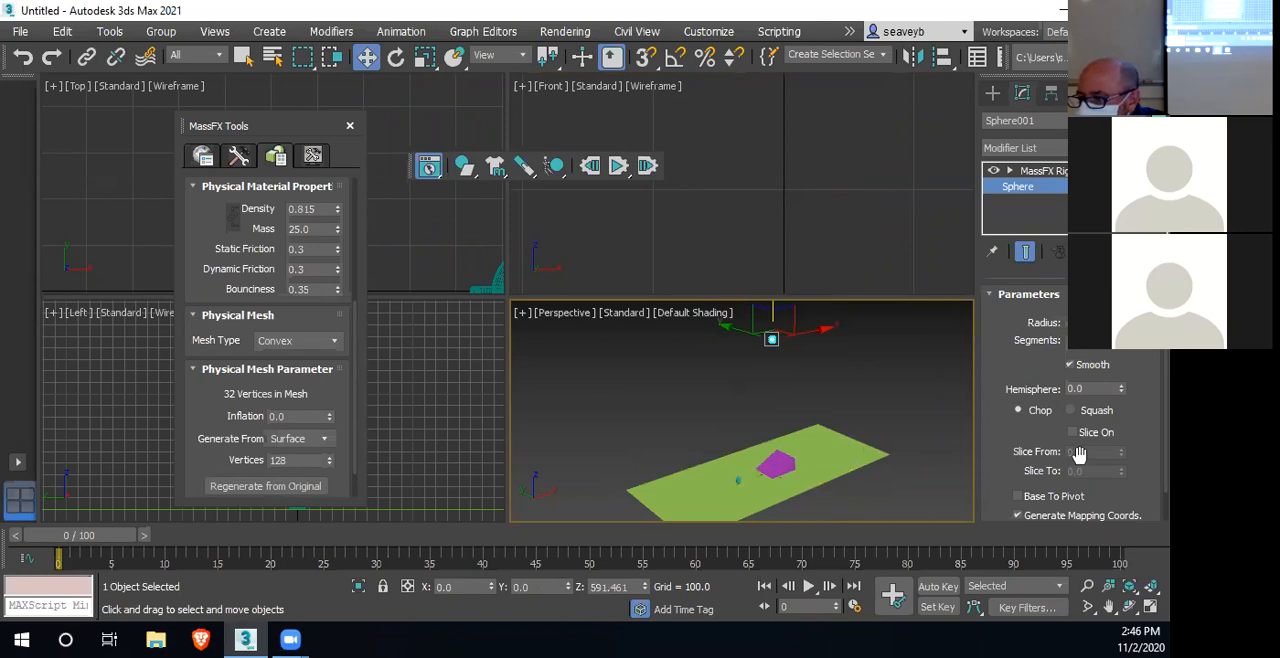
# Set the bounciness to 0.15 in the physical material of the sphere's MassFX Rigid Body modifier
pyautogui.scroll(-1, 1056, 443)
pyautogui.scroll(1, 1056, 443)
pyautogui.scroll(-1, 1057, 439)
pyautogui.scroll(1, 1058, 438)
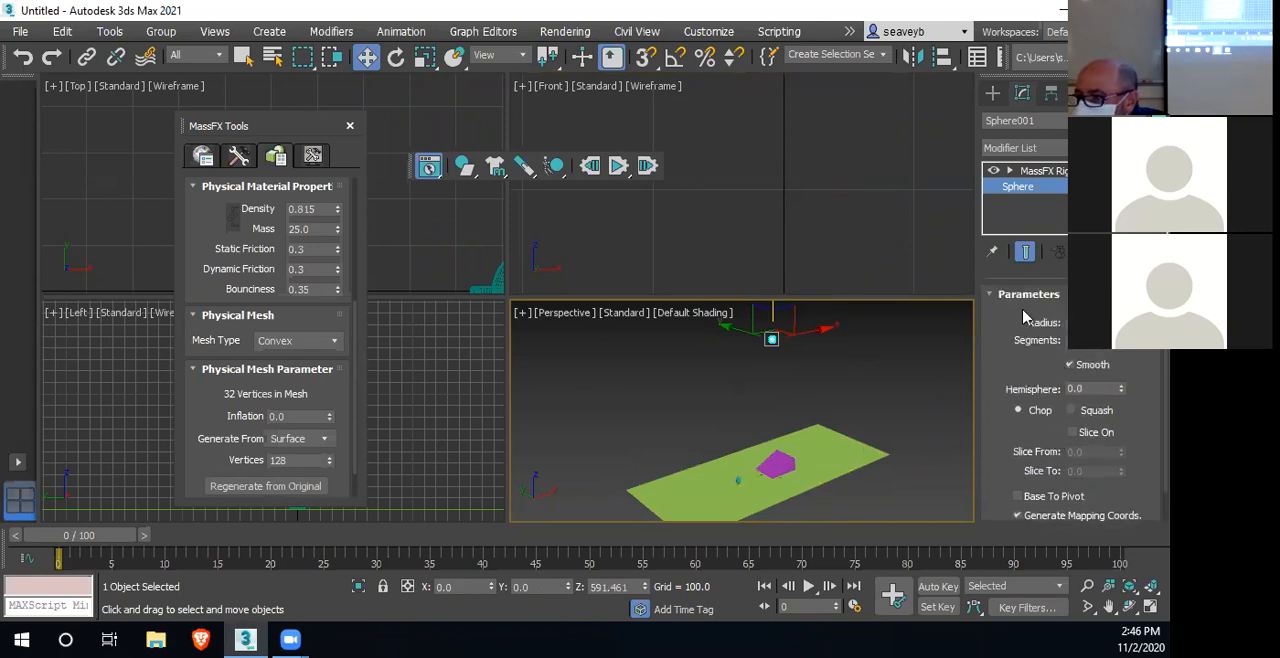
pyautogui.click(1030, 172)
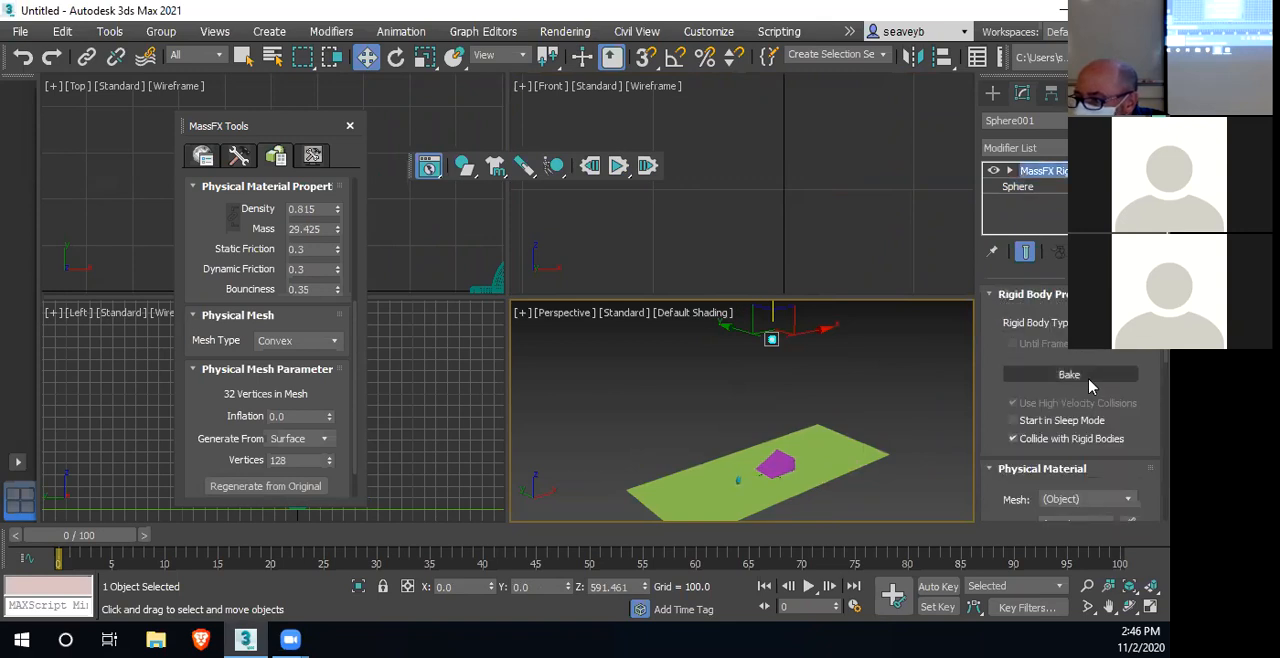
pyautogui.scroll(-4, 1065, 440)
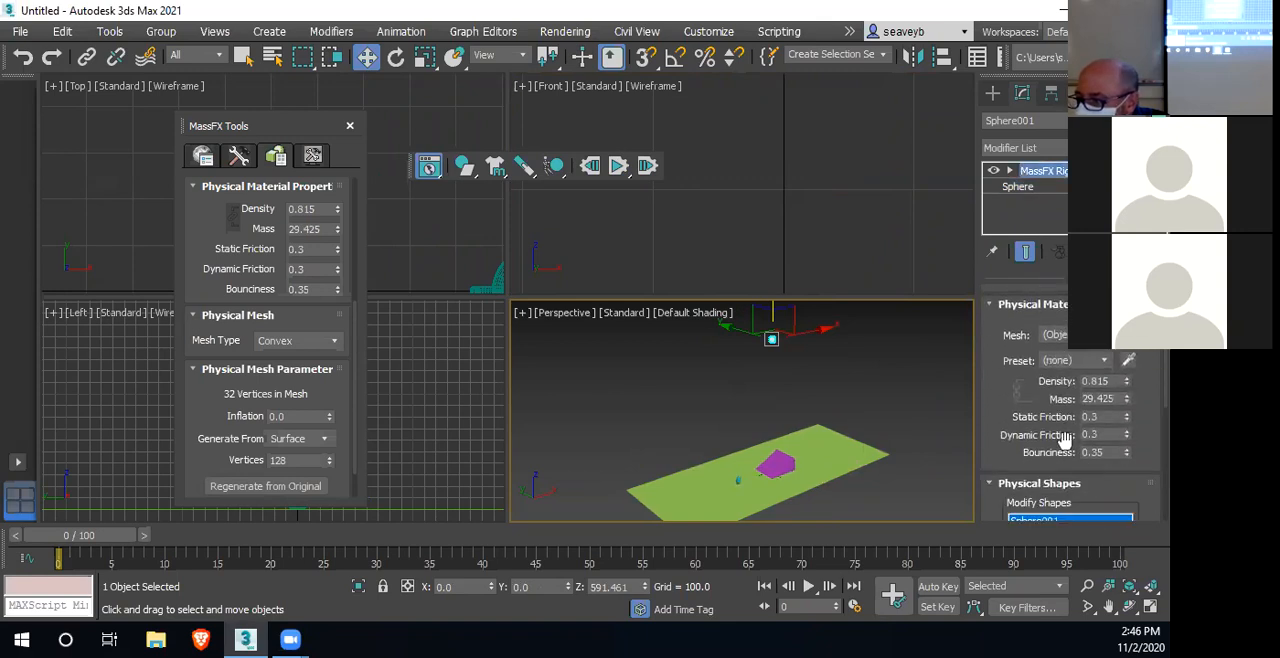
pyautogui.doubleClick(1100, 453)
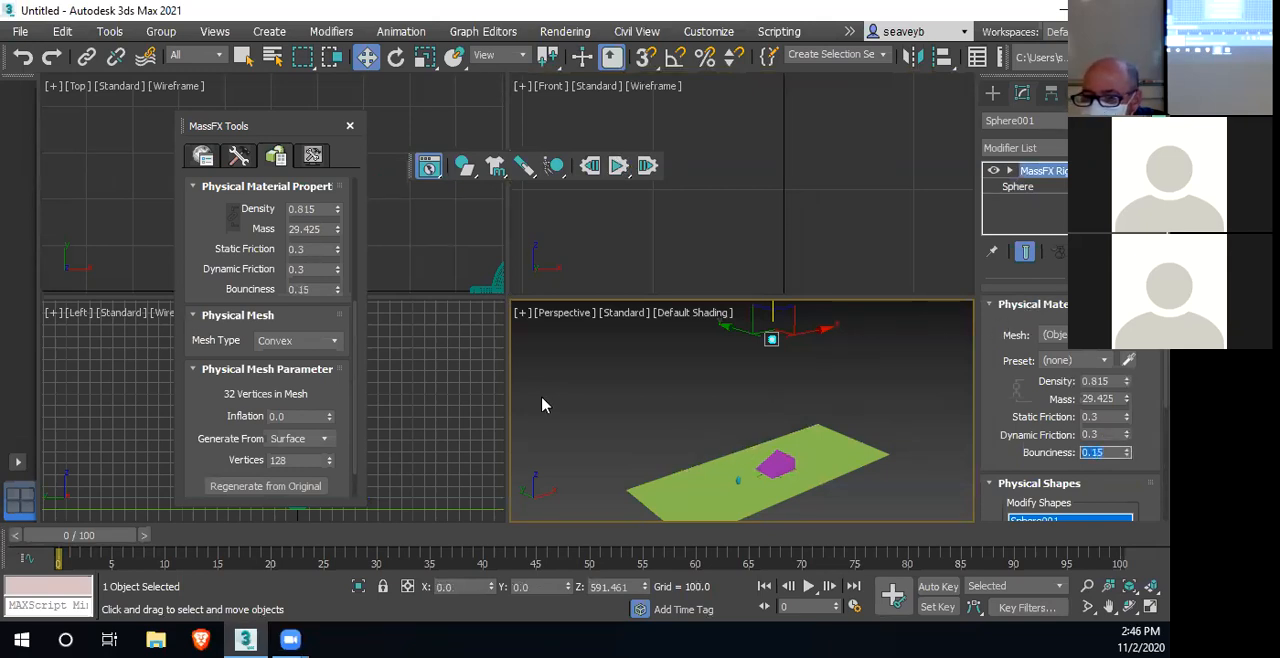
# Run the simulation with the raised sphere, inspect its contact with the teapot in the Top and Perspective views, and reset it
pyautogui.click(619, 173)
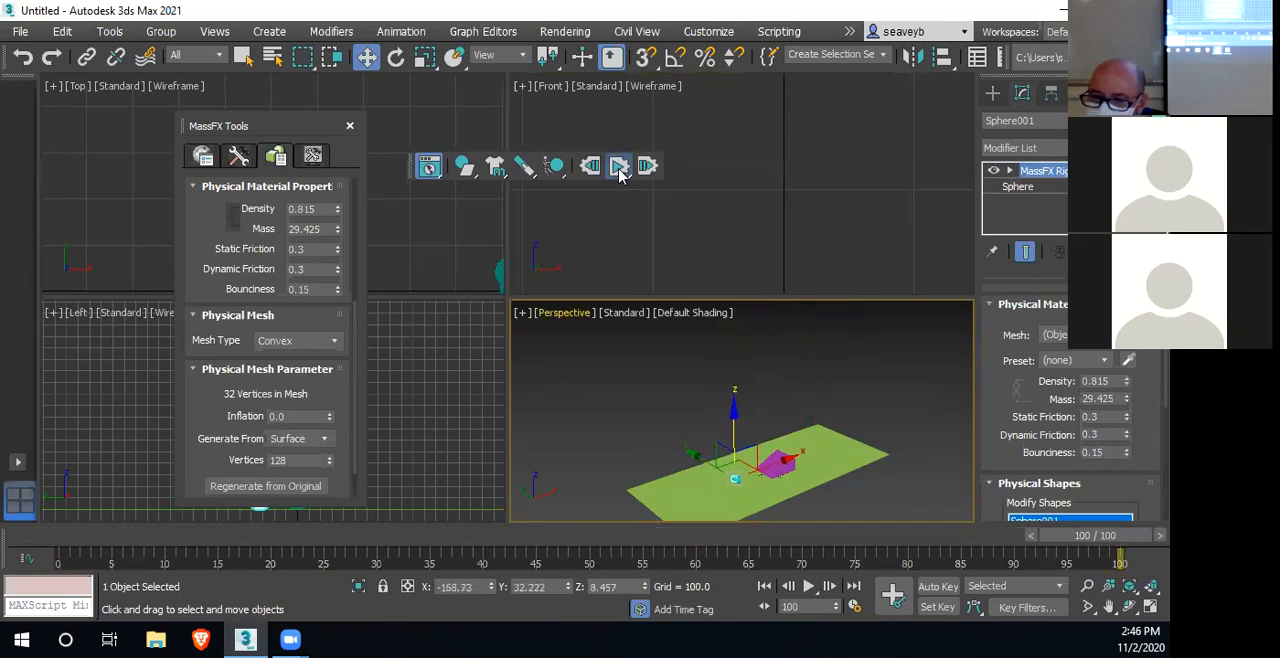
pyautogui.moveTo(467, 249); pyautogui.dragTo(278, 250, button='middle')
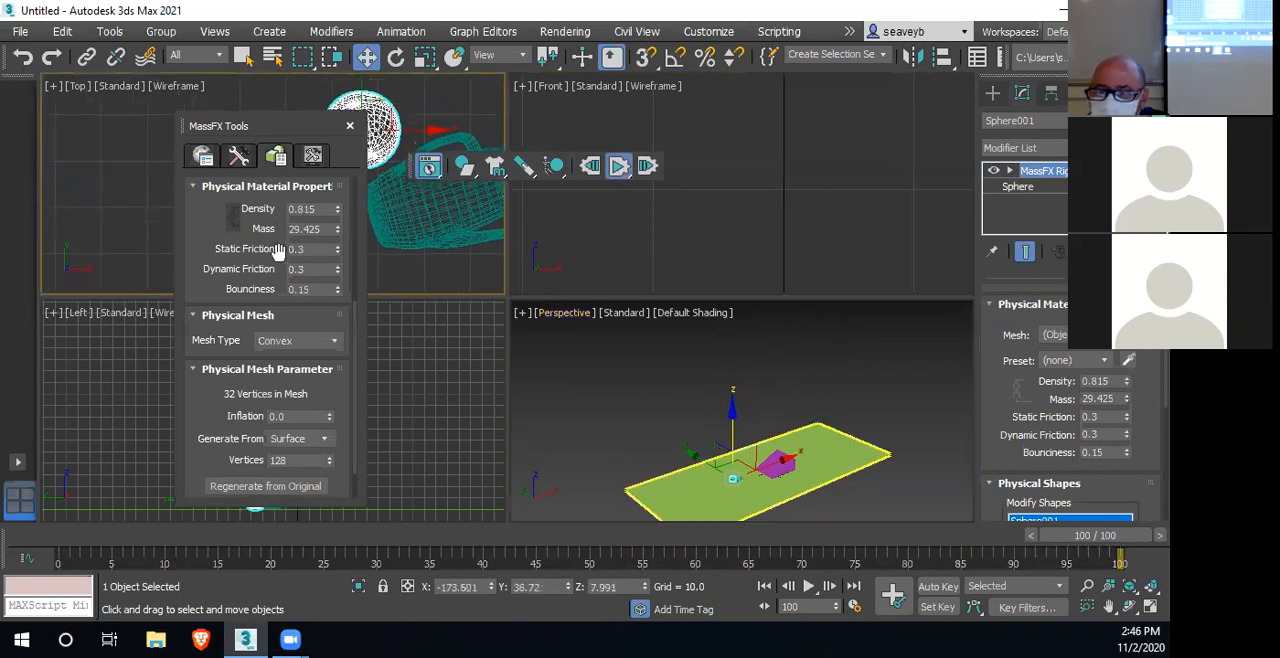
pyautogui.scroll(3, 732, 490)
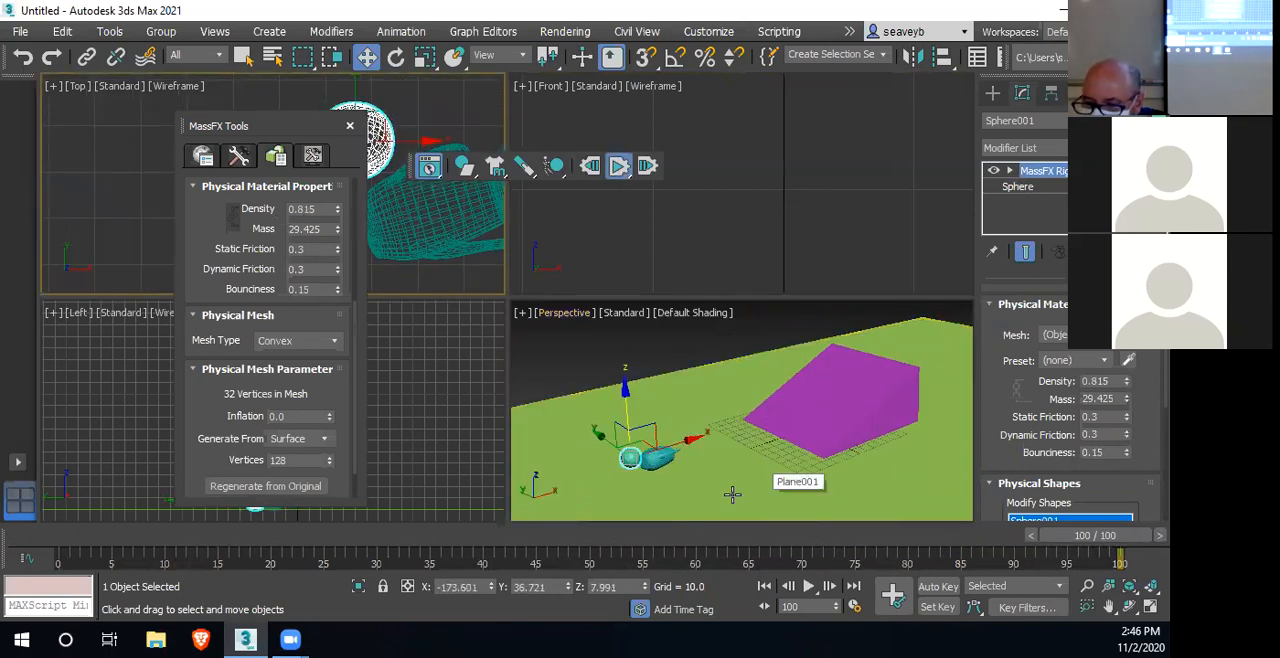
pyautogui.scroll(3, 732, 493)
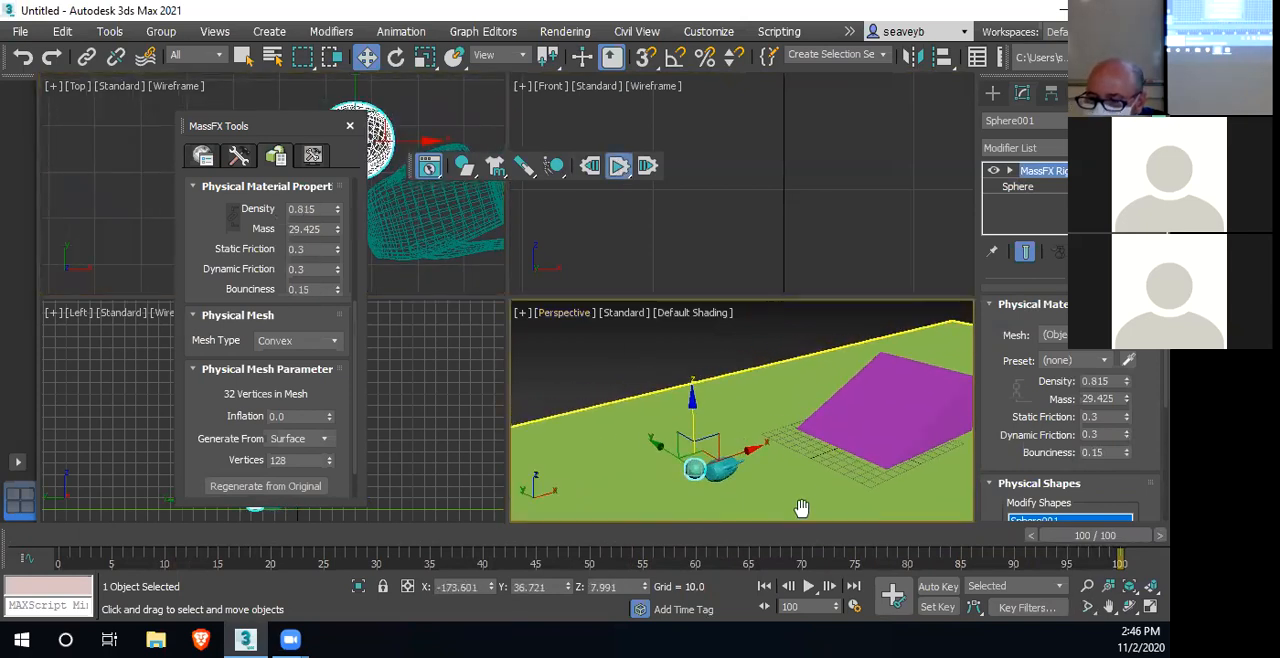
pyautogui.click(608, 172)
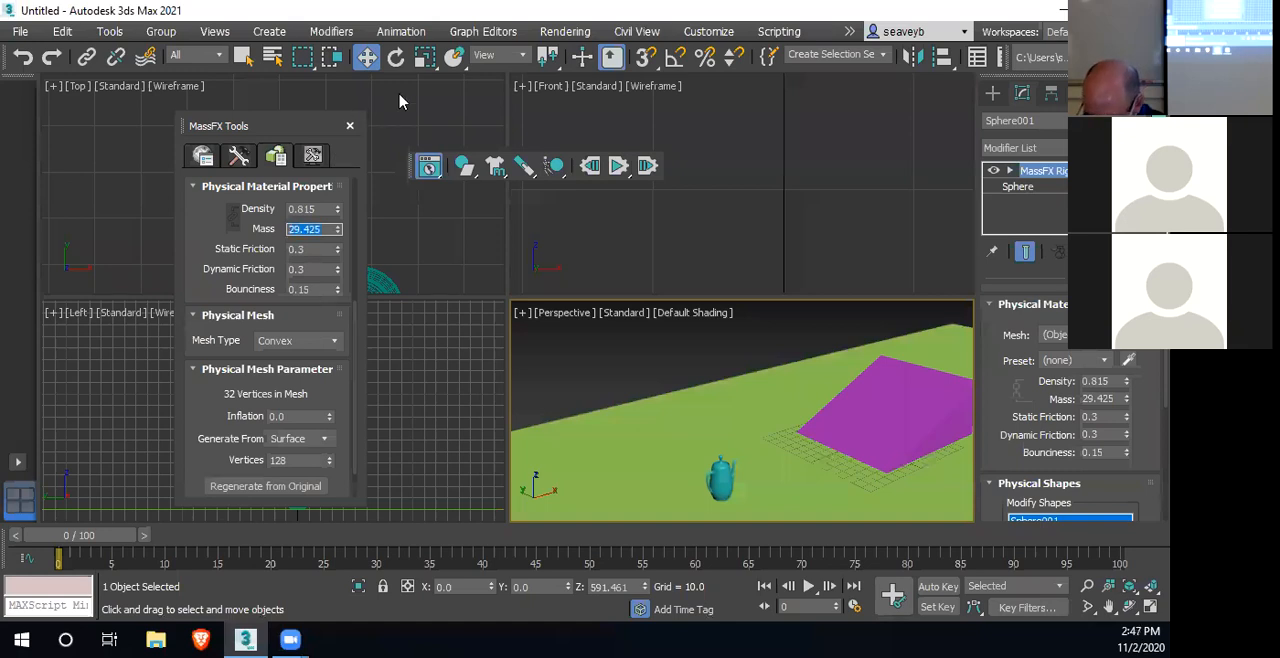
# Set the sphere's mass to 500 in MassFX Tools, and run and reset the simulation
pyautogui.write('500')
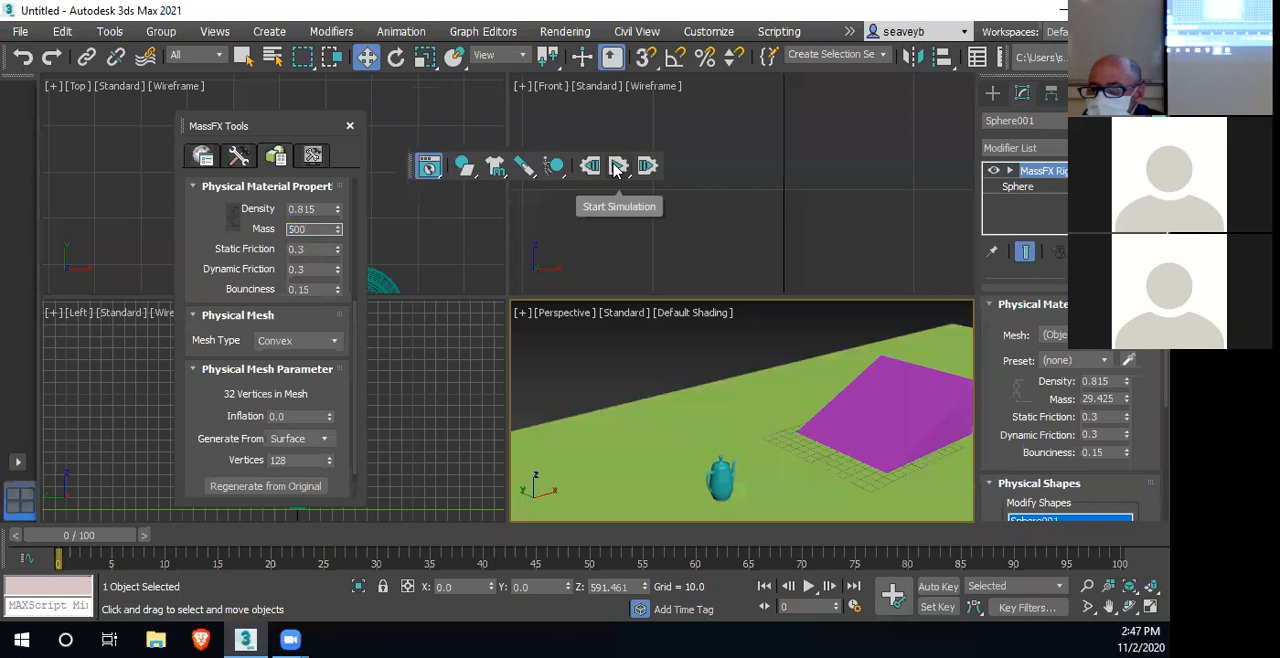
pyautogui.press('Return')
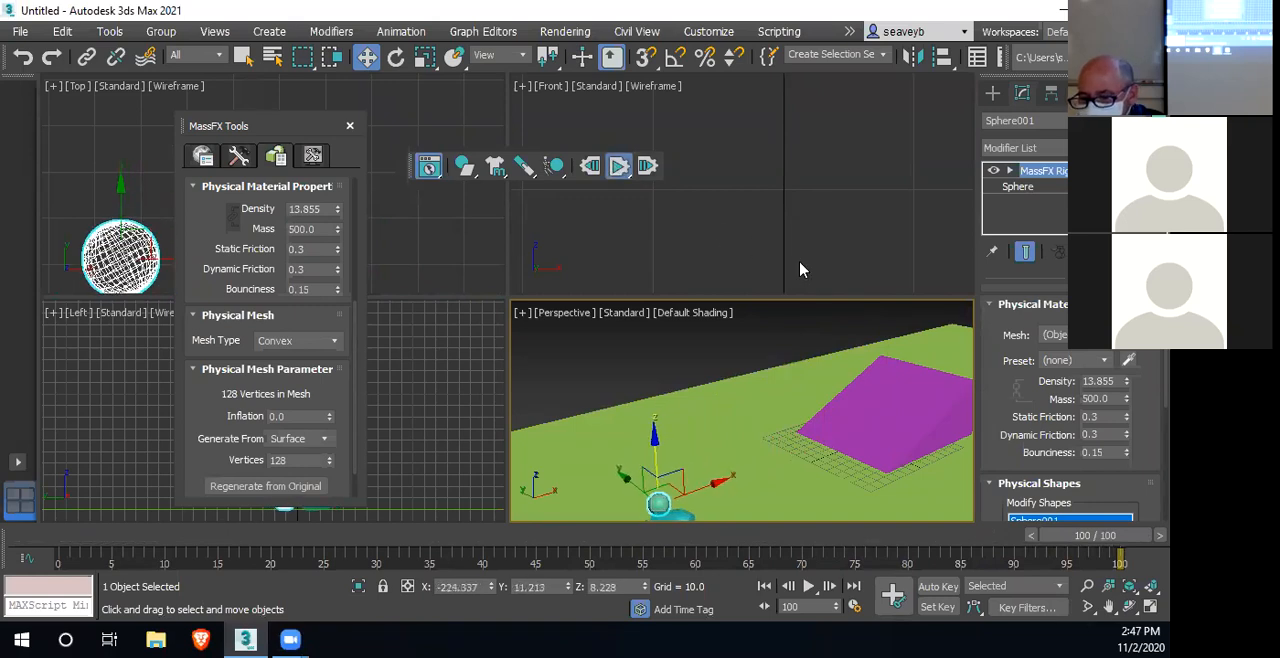
pyautogui.moveTo(791, 433); pyautogui.dragTo(768, 400, button='middle')
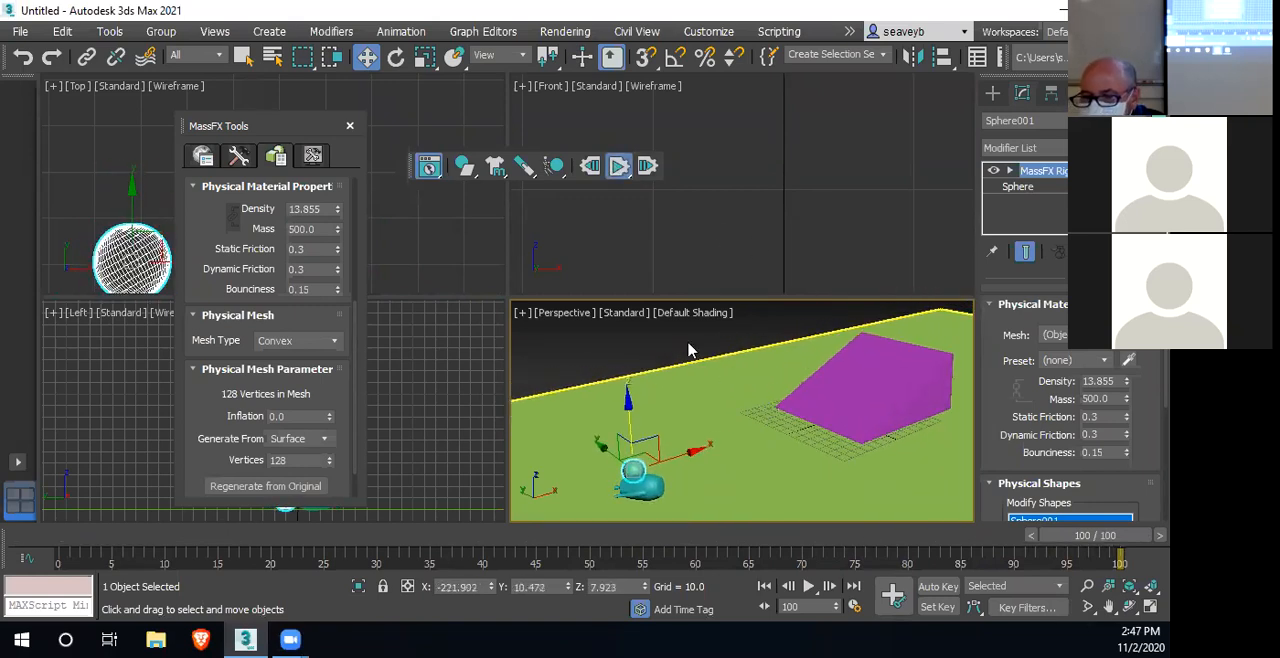
pyautogui.click(590, 167)
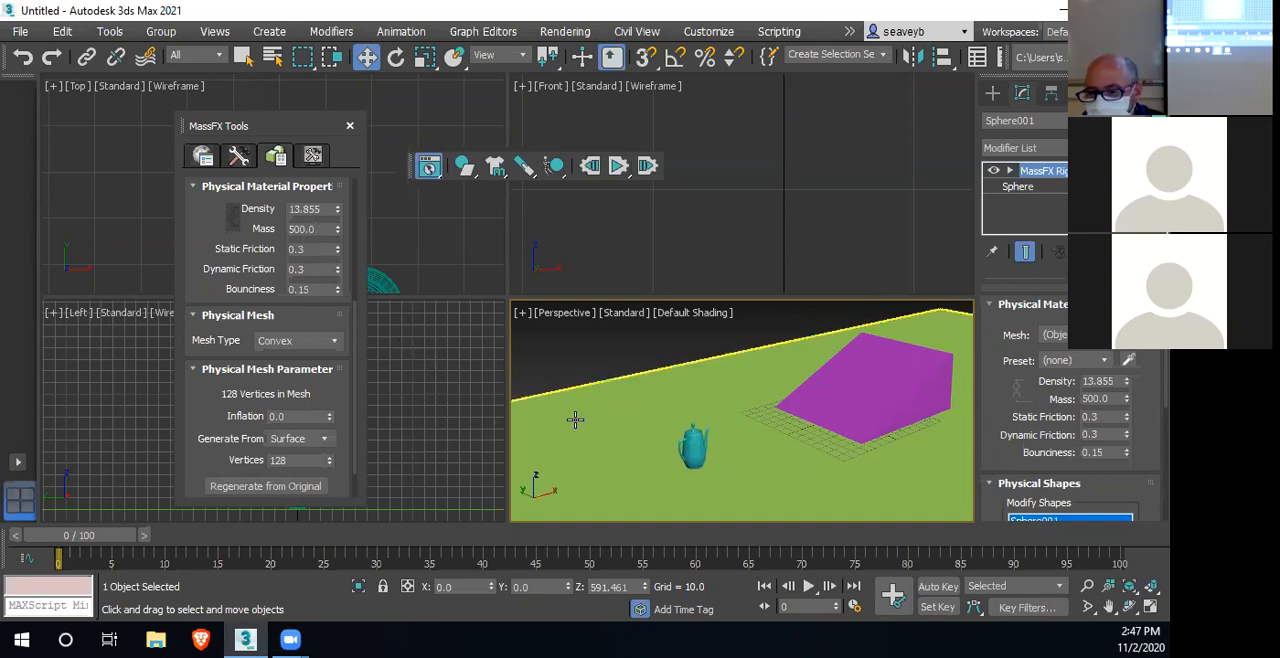
# Select the teapot, inspect its convex physical mesh up close in the Perspective view, and delete the teapot
pyautogui.click(695, 449)
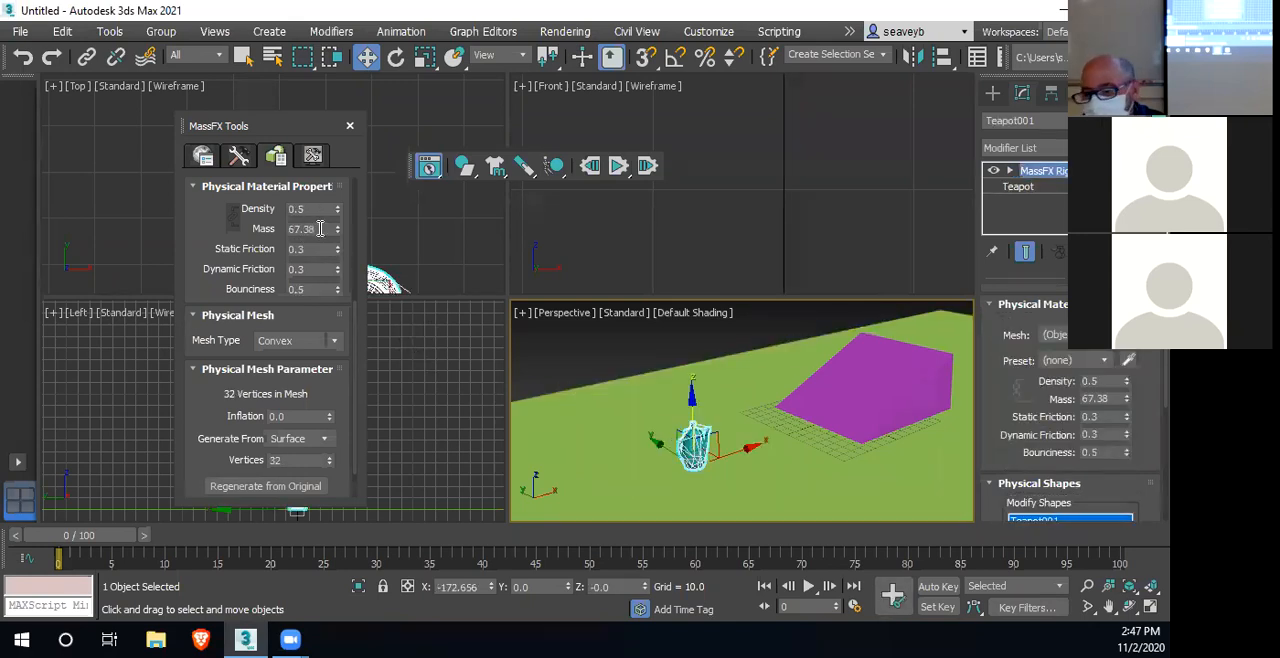
pyautogui.scroll(5, 740, 445)
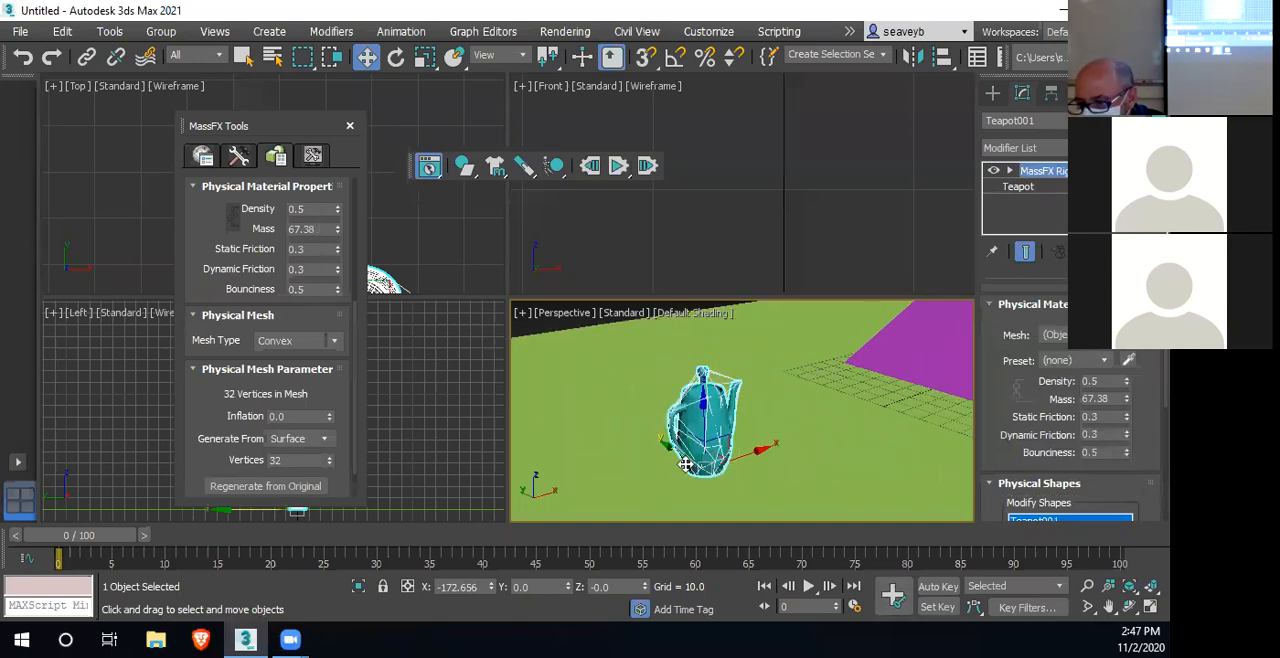
pyautogui.scroll(-3, 757, 442)
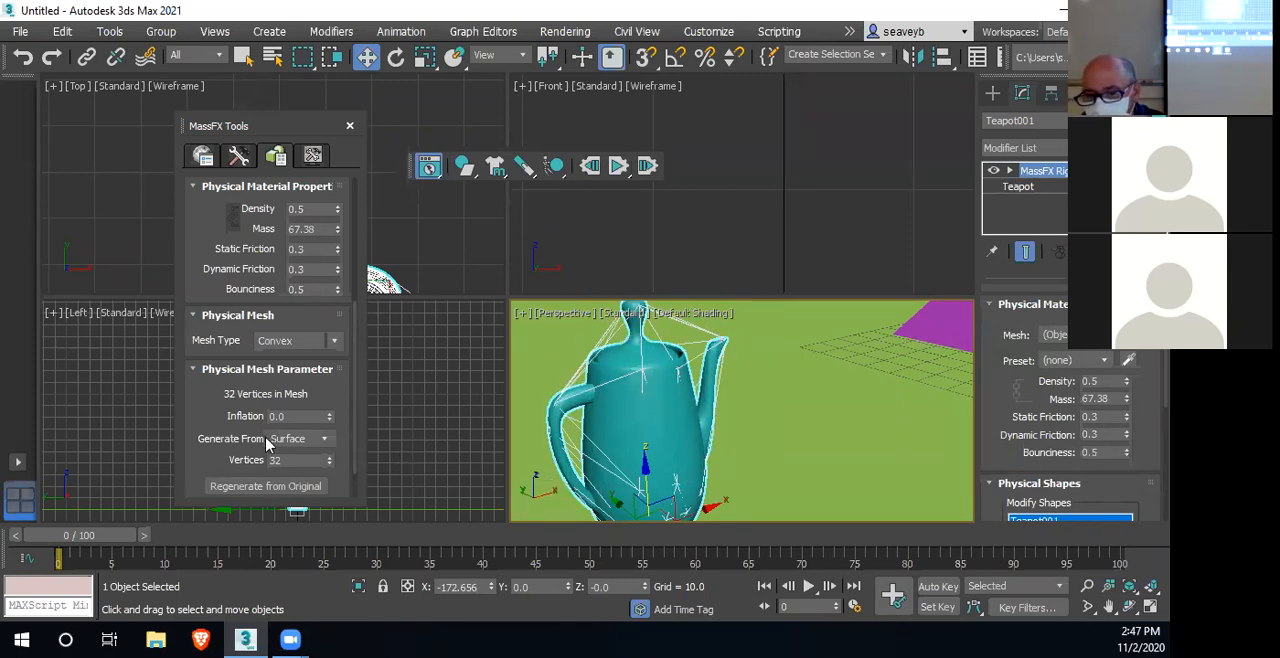
pyautogui.scroll(-5, 665, 451)
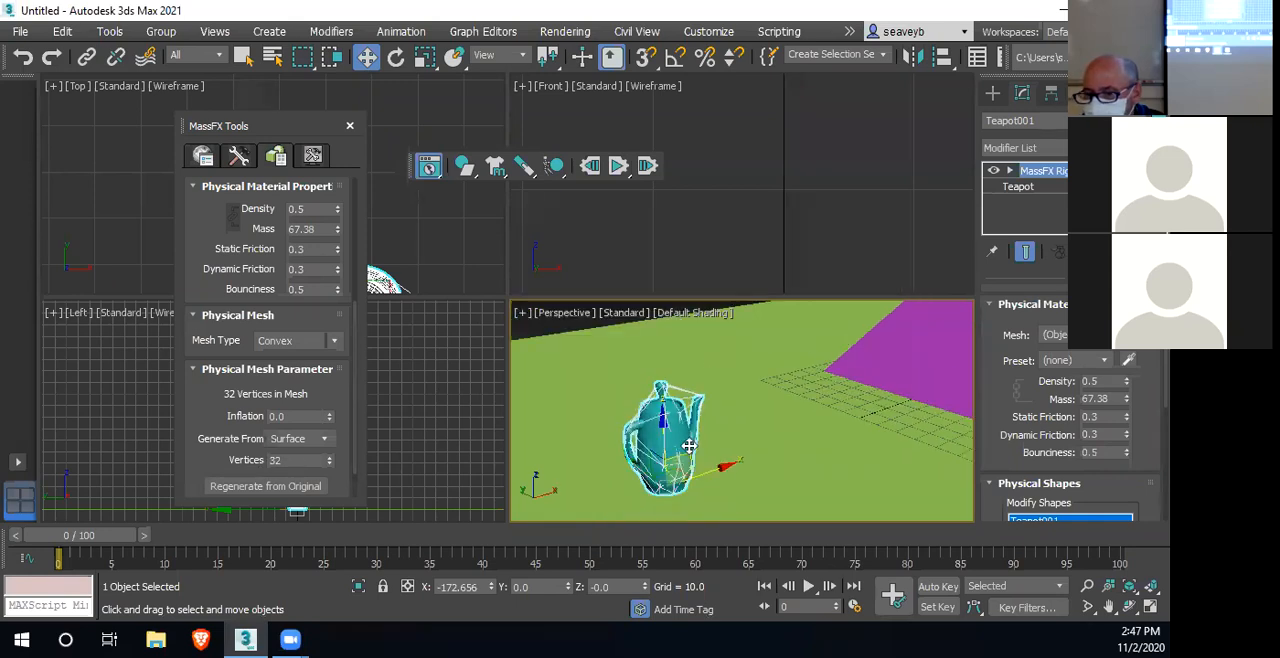
pyautogui.keyDown('alt'); pyautogui.moveTo(688, 447); pyautogui.dragTo(669, 446, button='middle'); pyautogui.keyUp('alt')
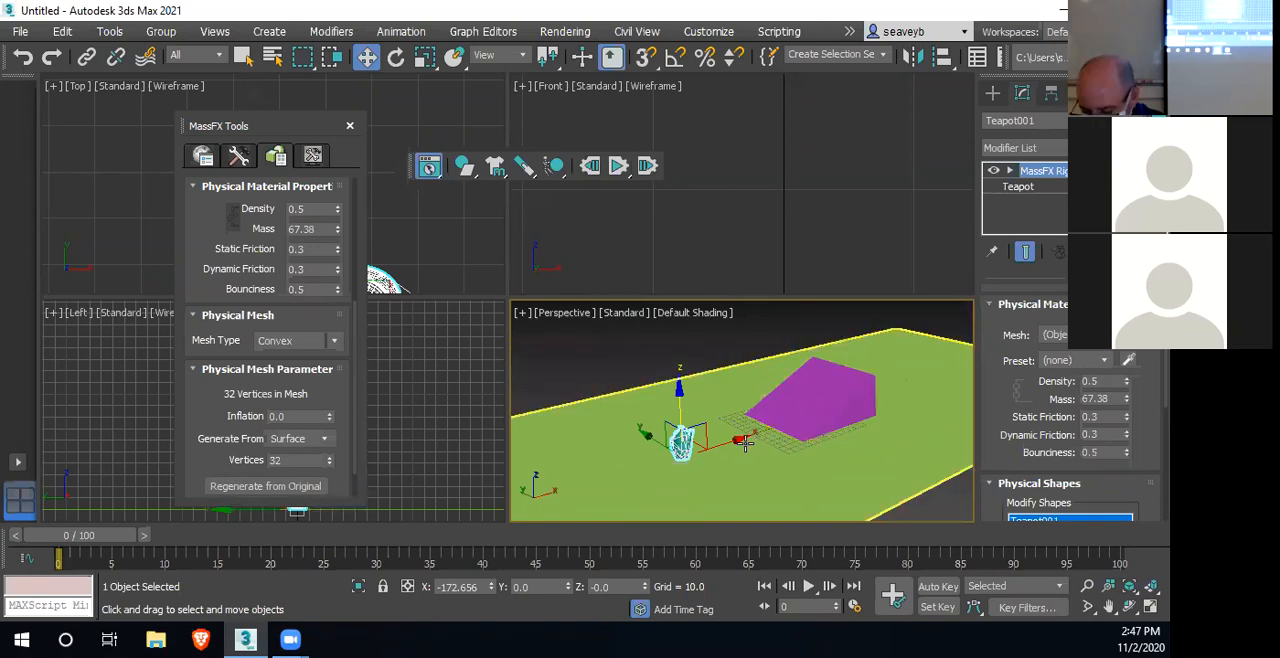
pyautogui.press('Delete')
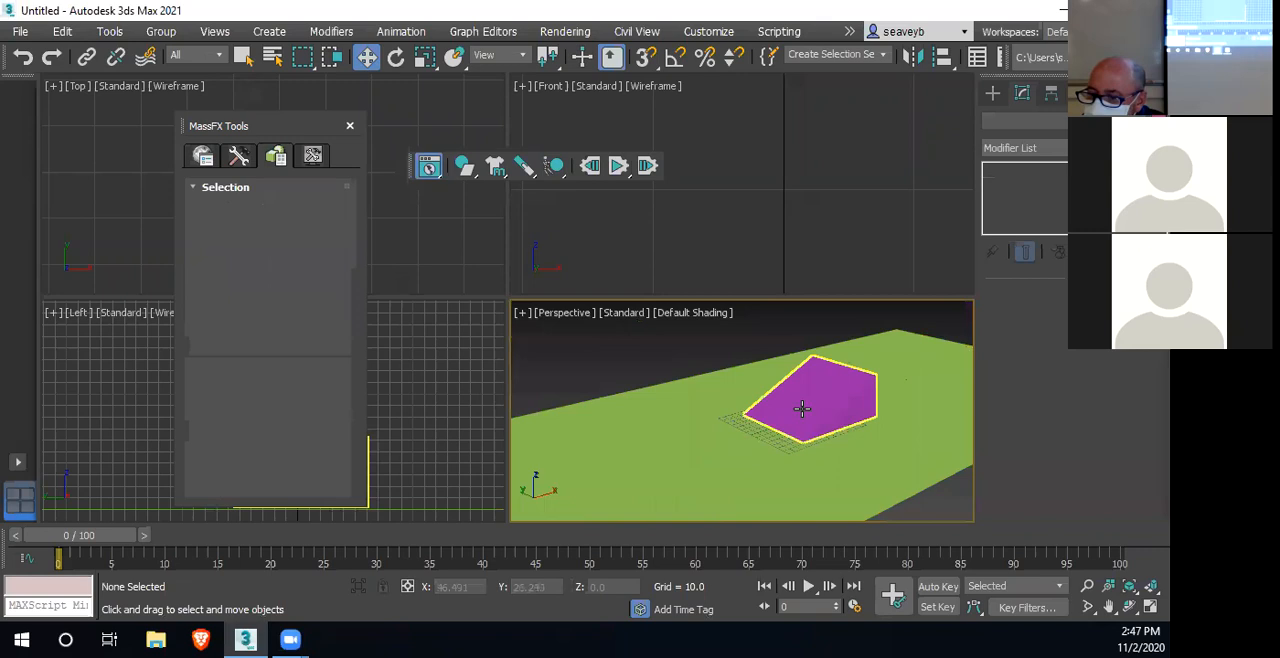
# Delete the purple ramp and lower the sphere to about 40 units above the ground plane
pyautogui.click(803, 408)
pyautogui.press('Delete')
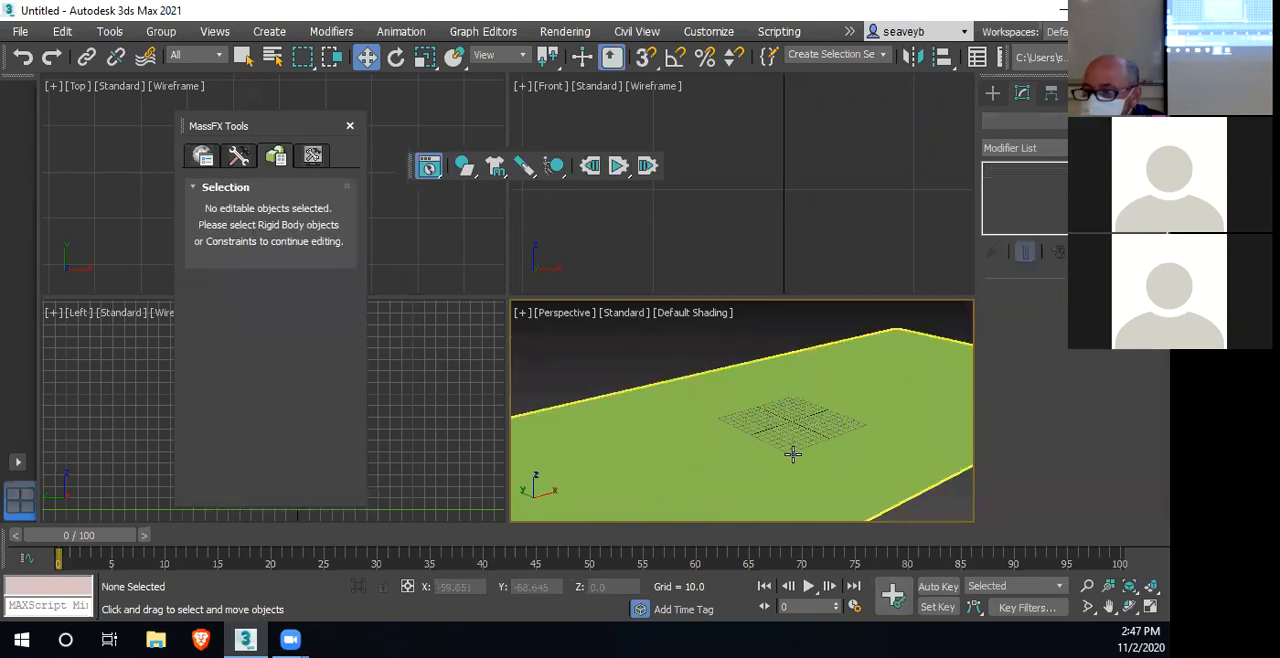
pyautogui.scroll(-5, 770, 480)
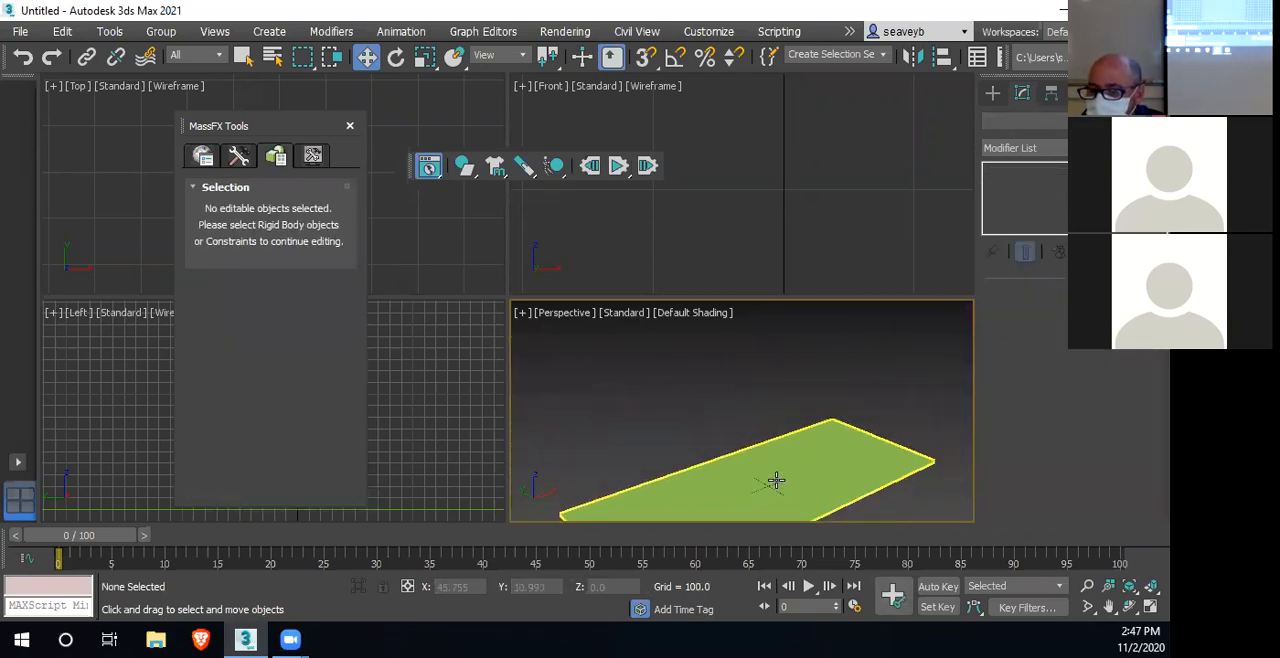
pyautogui.scroll(-2, 773, 480)
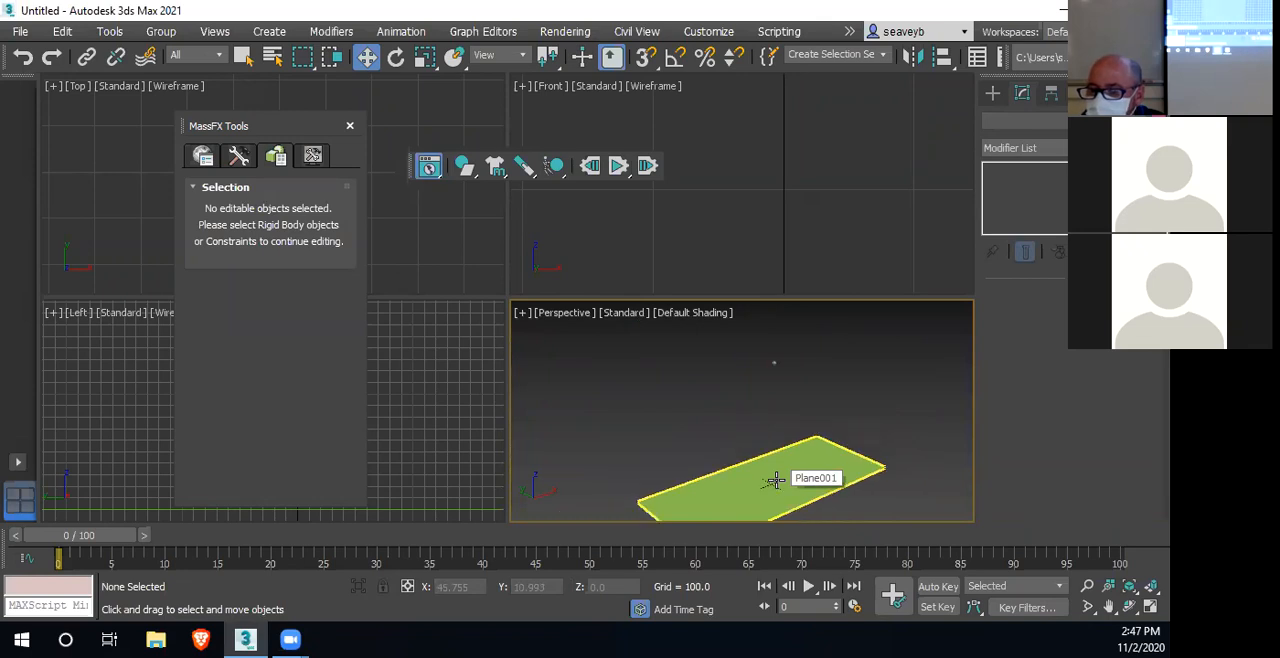
pyautogui.click(774, 361)
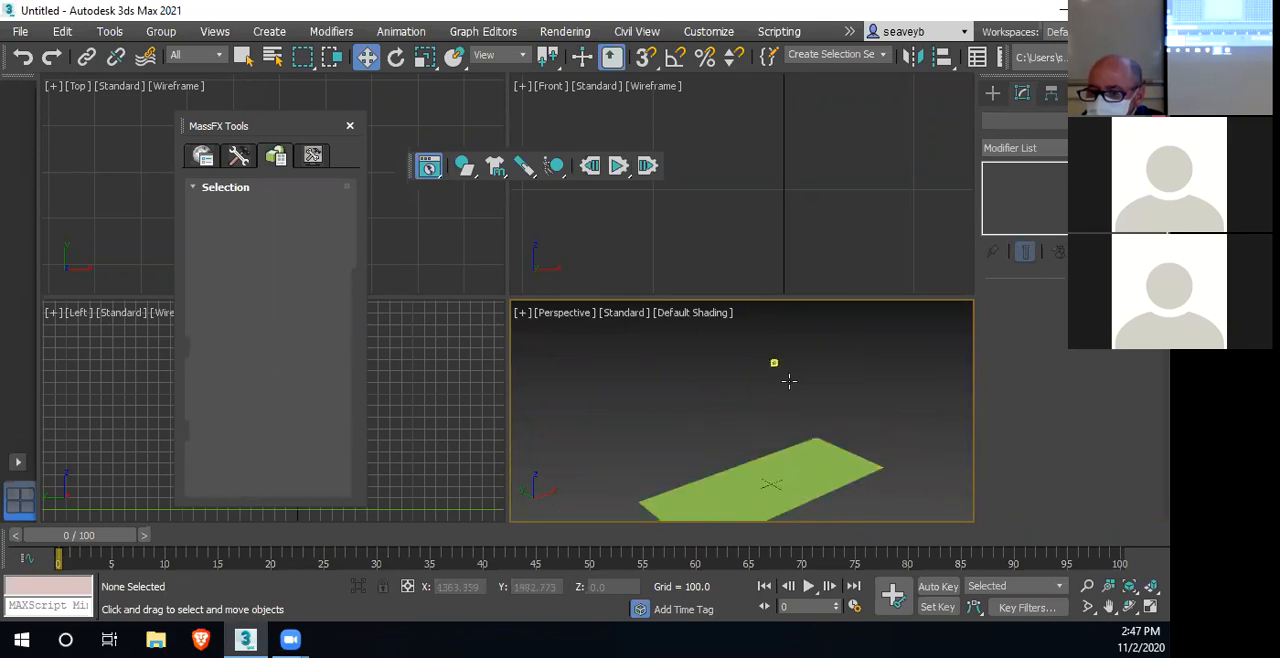
pyautogui.moveTo(775, 317); pyautogui.dragTo(780, 421)
pyautogui.scroll(-4, 798, 258)
pyautogui.scroll(5, 798, 258)
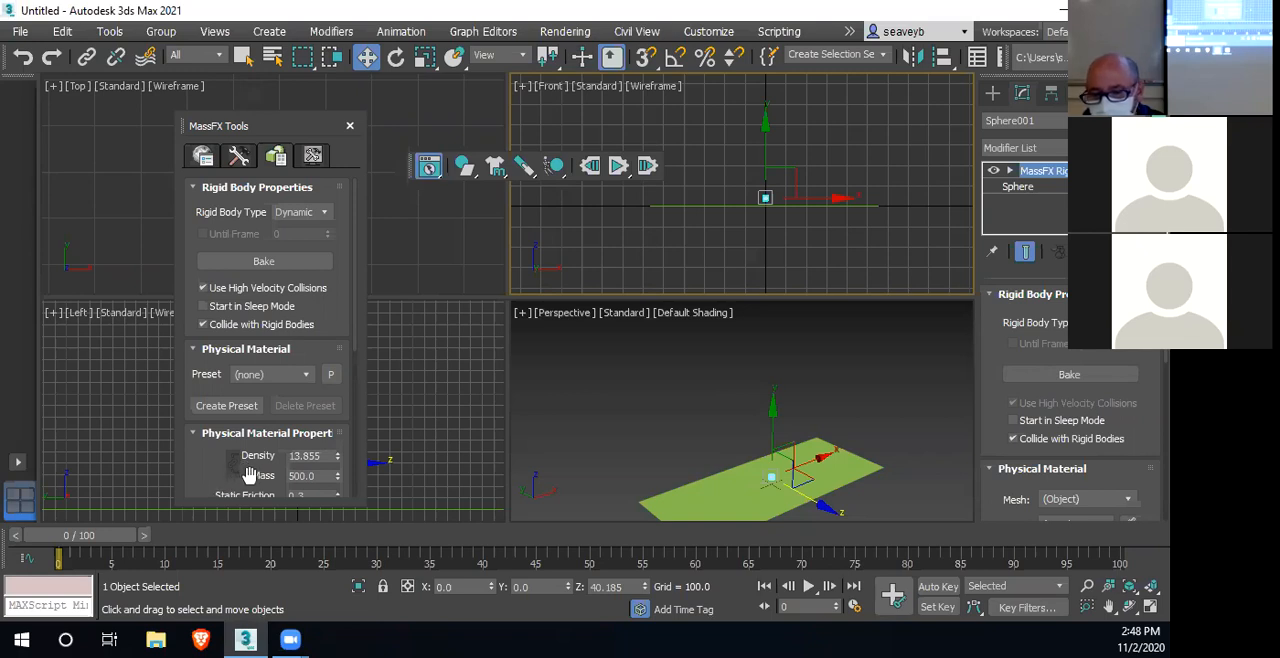
pyautogui.moveTo(249, 474); pyautogui.dragTo(248, 321)
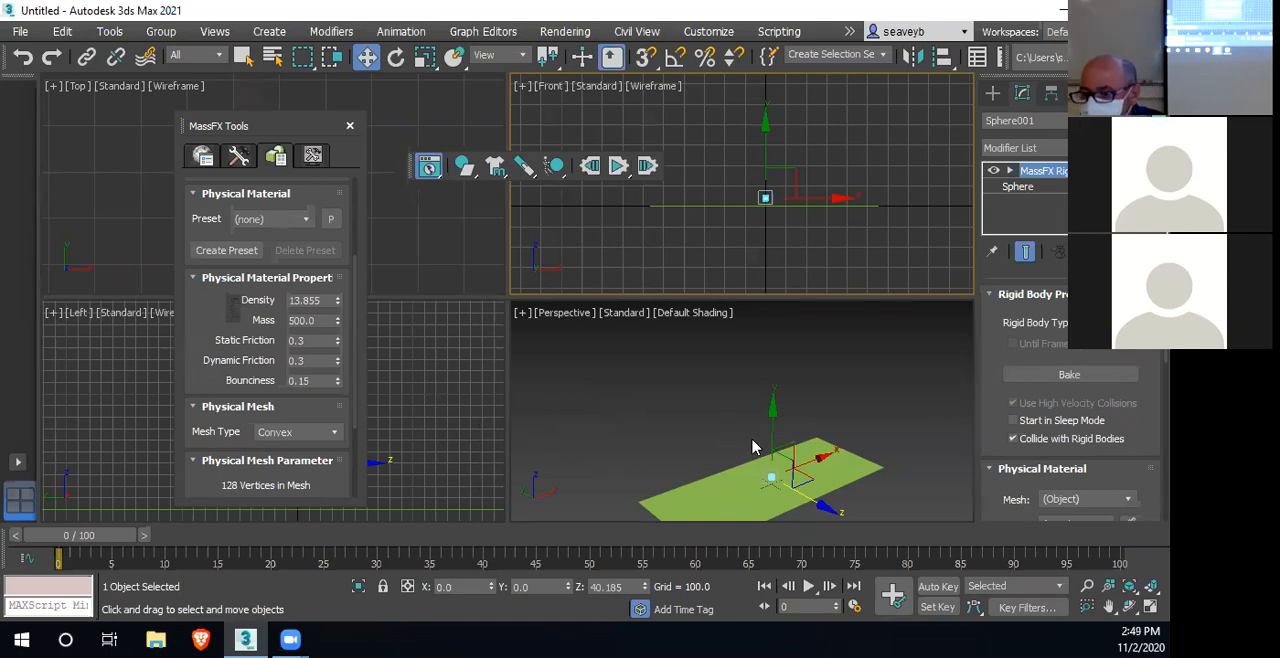
# Move the sphere along X to about 515, near the end of the ground plane, and raise it to a height of about 81
pyautogui.click(818, 458)
pyautogui.moveTo(820, 455)
pyautogui.mouseDown()
pyautogui.moveTo(903, 429)
pyautogui.moveTo(842, 446)
pyautogui.mouseUp()
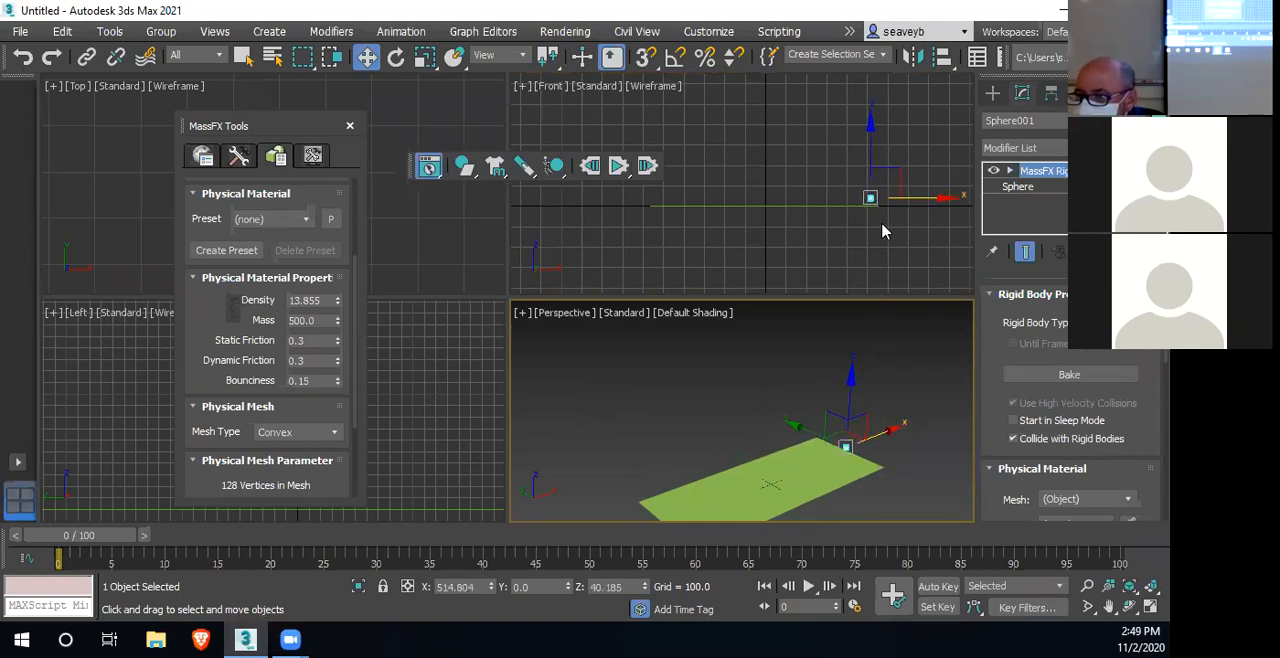
pyautogui.click(874, 164)
pyautogui.moveTo(874, 164); pyautogui.dragTo(869, 152)
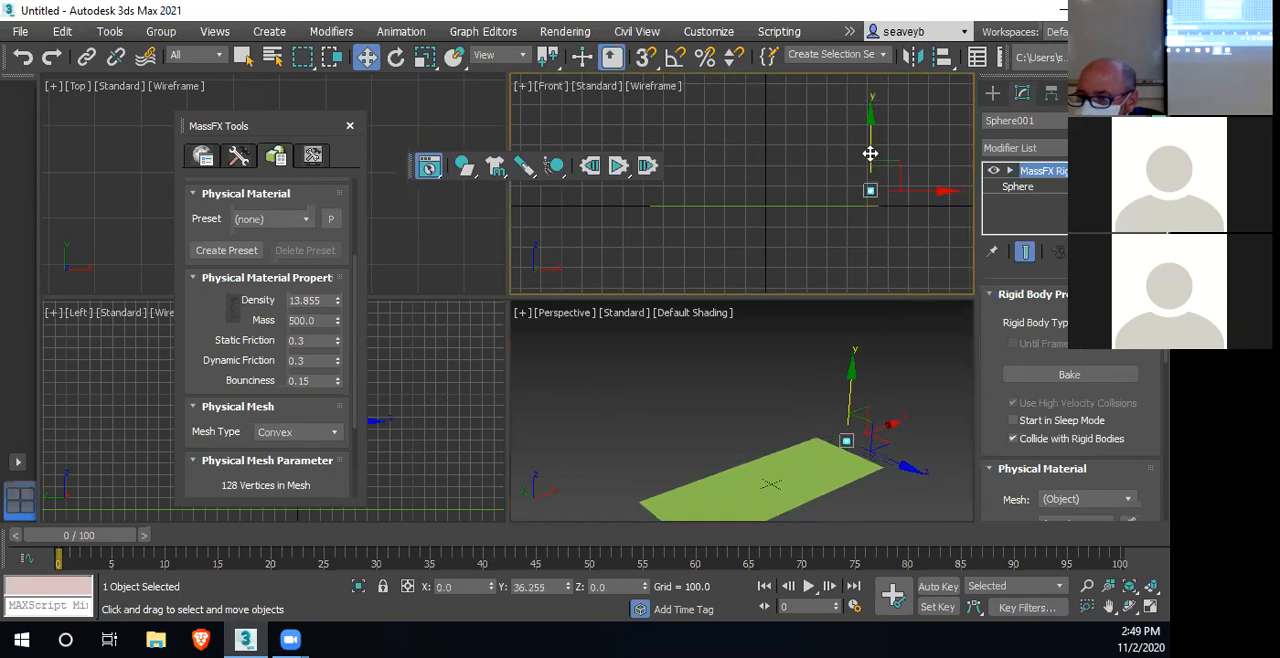
pyautogui.moveTo(855, 240); pyautogui.dragTo(849, 288, button='middle')
pyautogui.scroll(2, 849, 285)
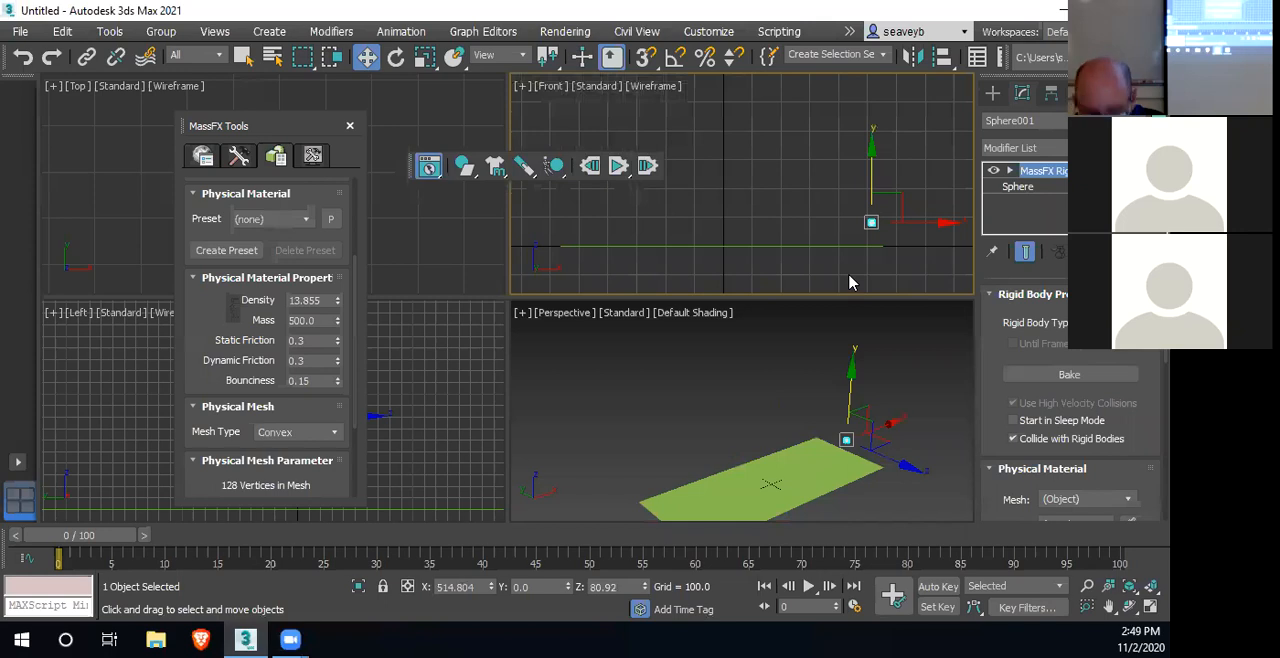
# In the maximized Front view, turn on Auto Key and key the sphere at frame 30, at about X 223 and Z 100
pyautogui.hotkey('alt', 'w')
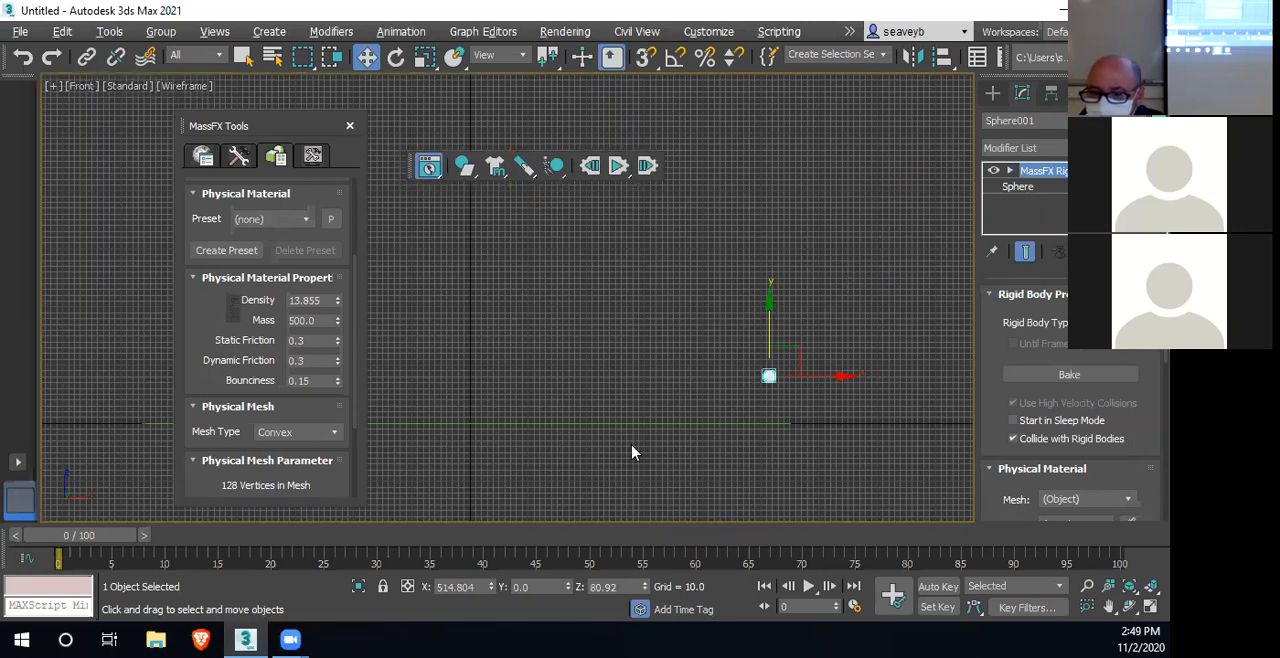
pyautogui.moveTo(631, 421); pyautogui.dragTo(769, 431, button='middle')
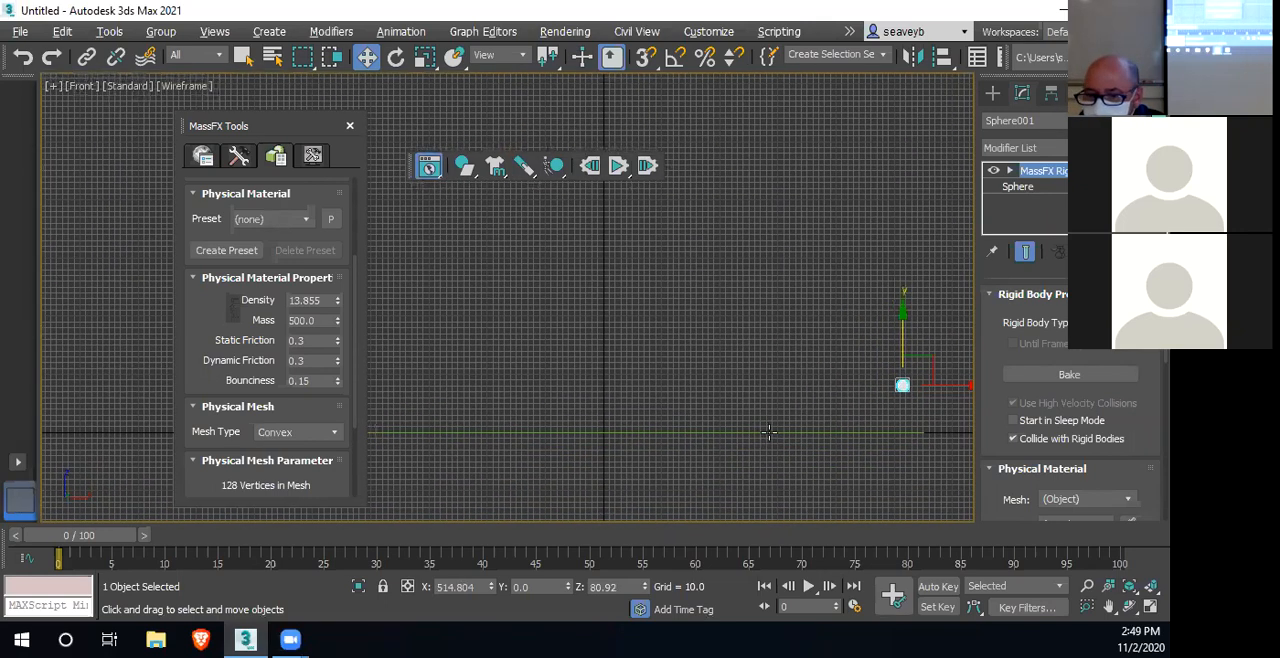
pyautogui.click(350, 126)
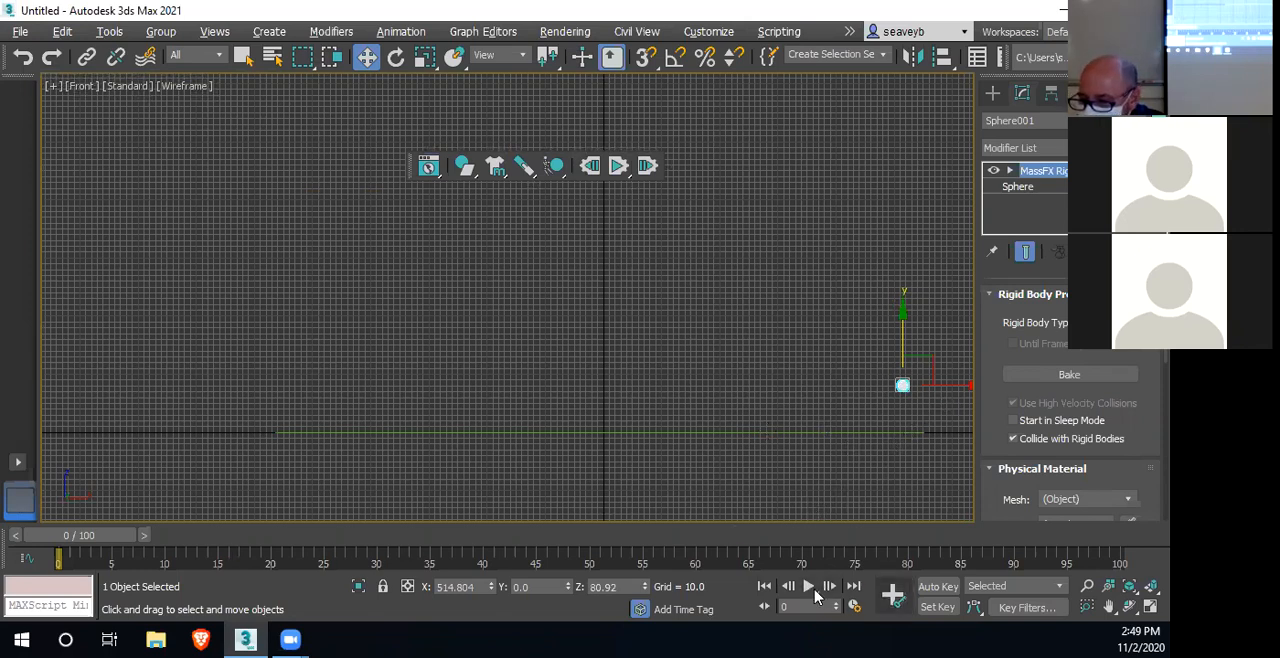
pyautogui.click(938, 586)
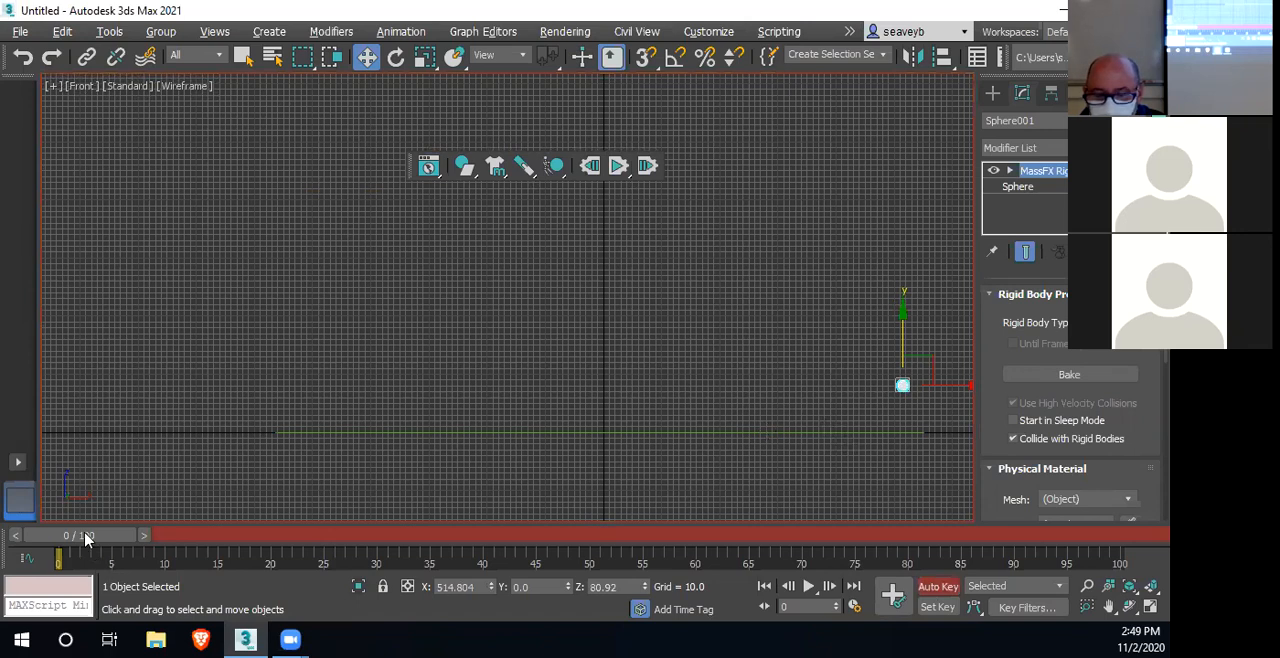
pyautogui.moveTo(86, 537); pyautogui.dragTo(240, 538)
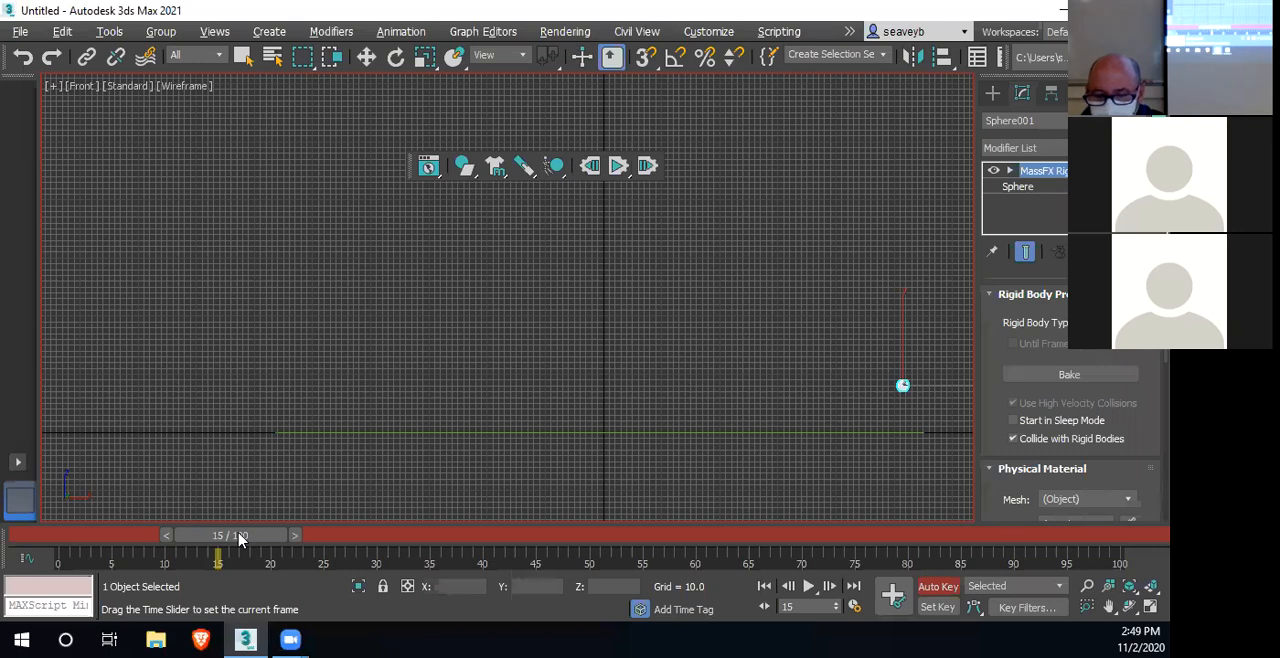
pyautogui.moveTo(240, 538); pyautogui.dragTo(393, 538)
pyautogui.press('w')
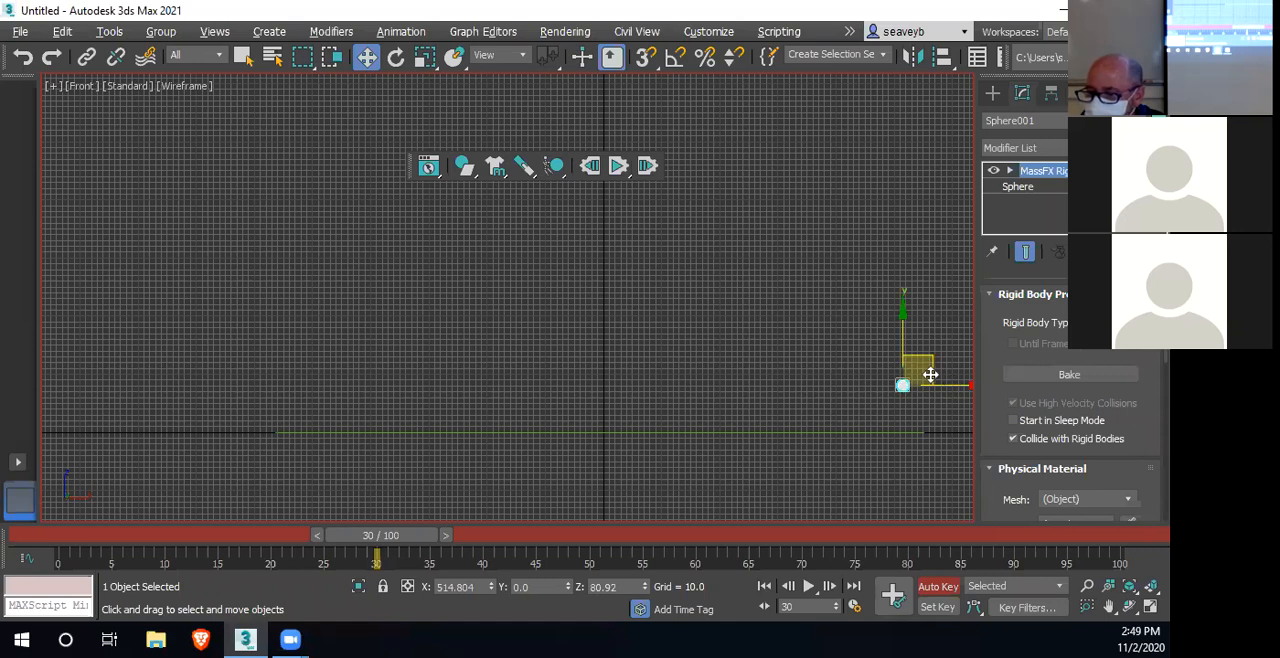
pyautogui.moveTo(930, 374); pyautogui.dragTo(763, 365)
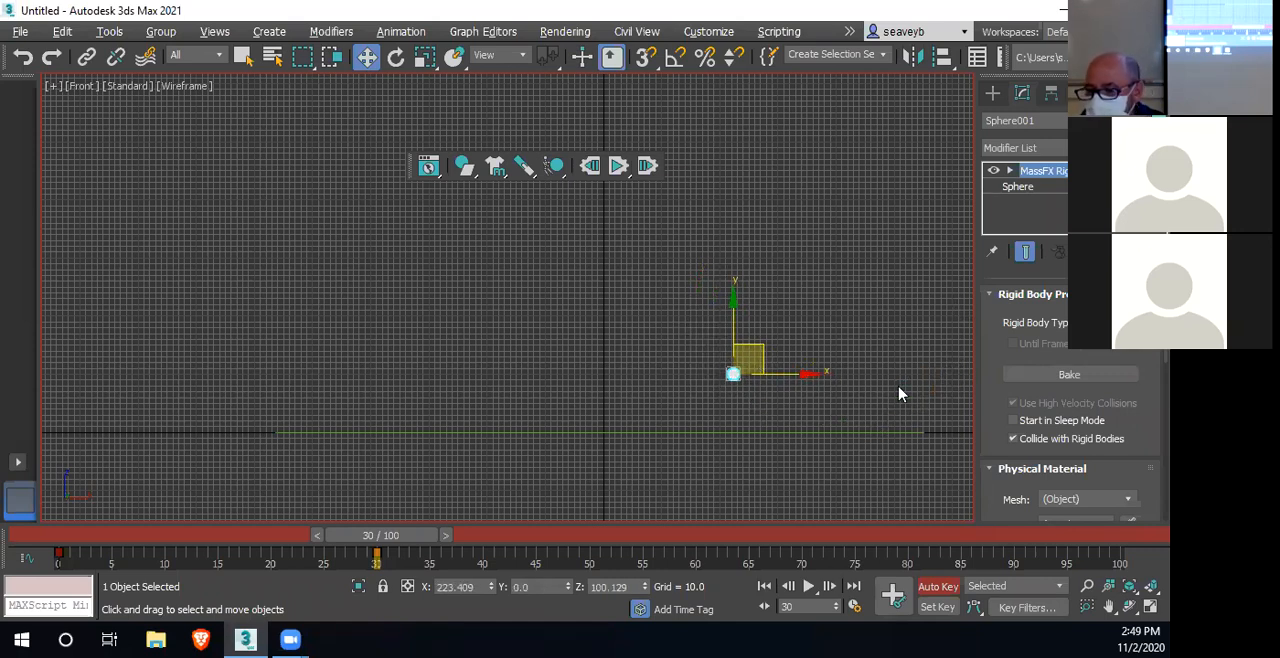
# Key the sphere lower at frame 15, at about X 361 and Z 56, and end auto keying back at frame 30
pyautogui.moveTo(390, 540); pyautogui.dragTo(237, 553)
pyautogui.press('w')
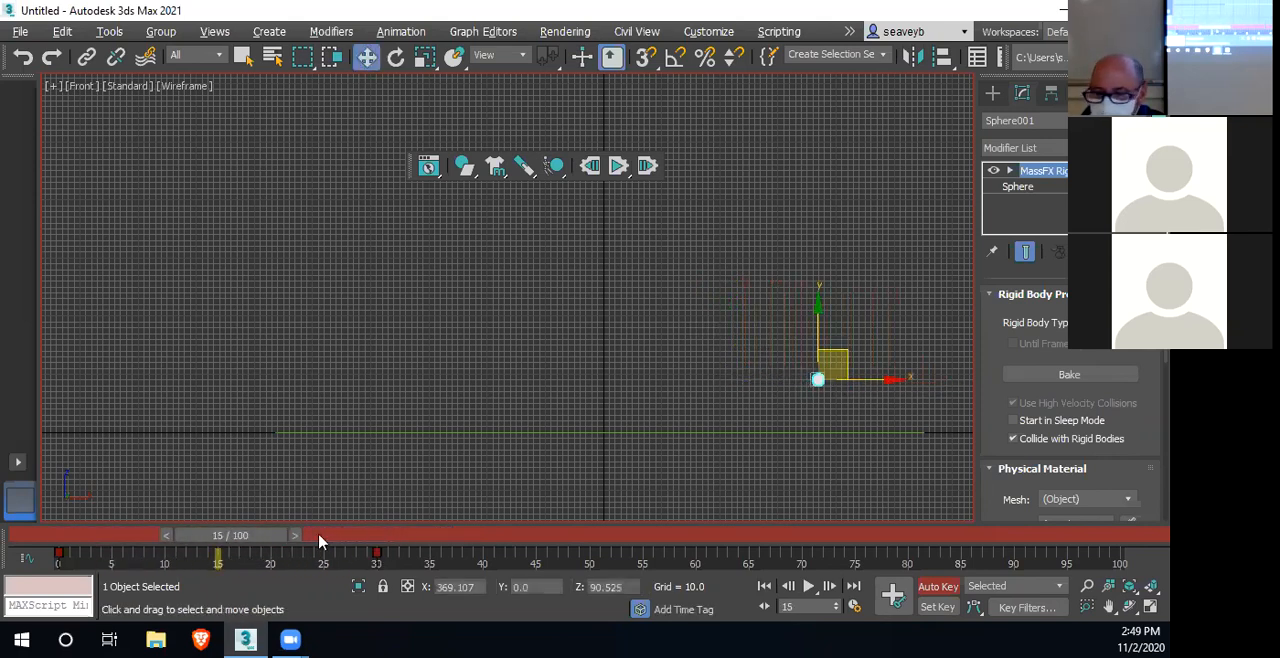
pyautogui.moveTo(837, 352); pyautogui.dragTo(835, 371)
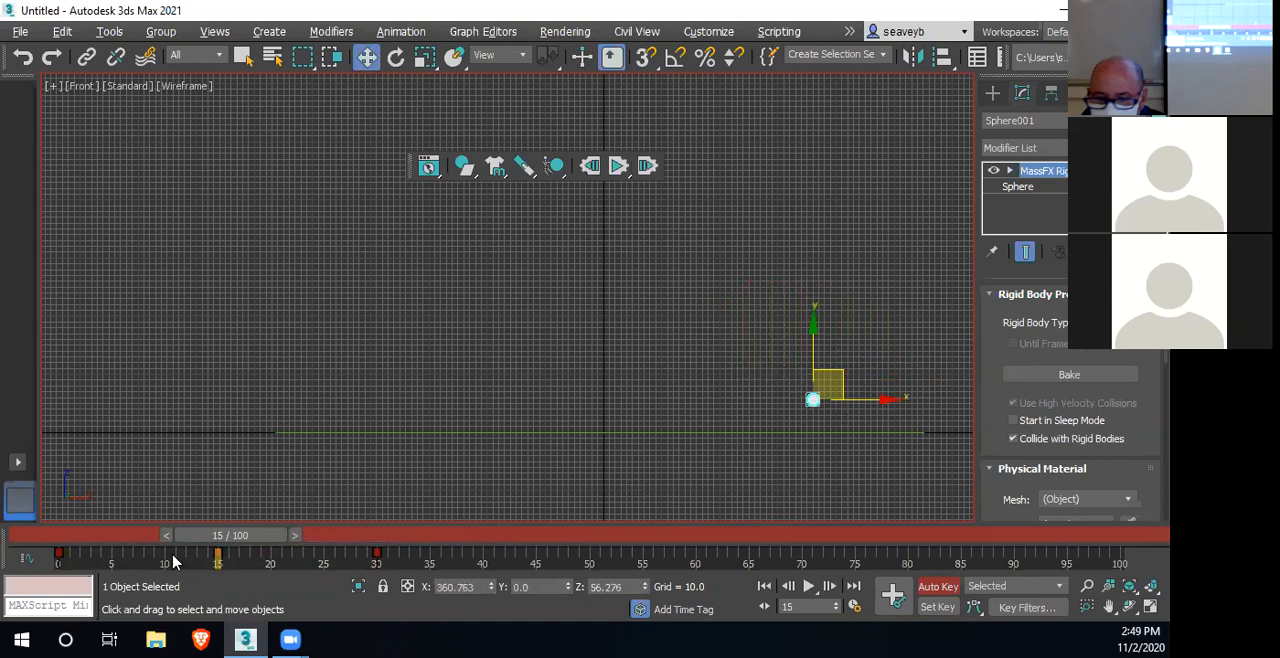
pyautogui.moveTo(245, 540); pyautogui.dragTo(391, 537)
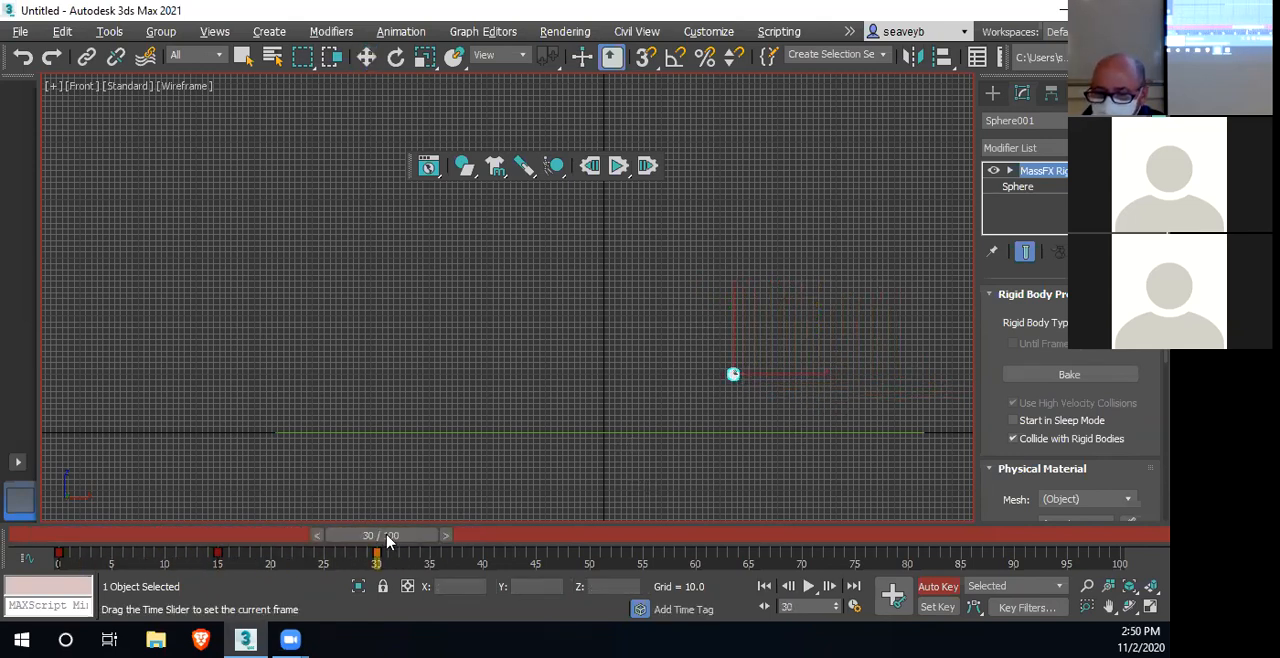
pyautogui.press('w')
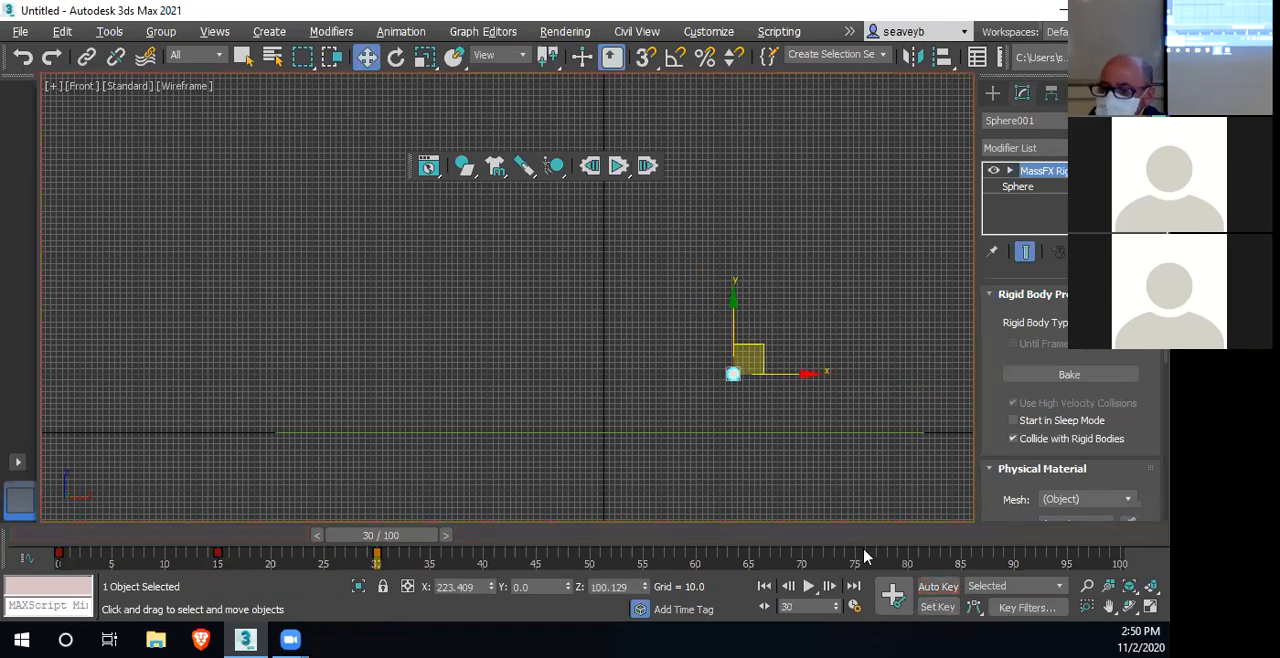
# Reopen MassFX Tools and set the sphere's rigid body type to Kinematic
pyautogui.moveTo(463, 168); pyautogui.dragTo(437, 231)
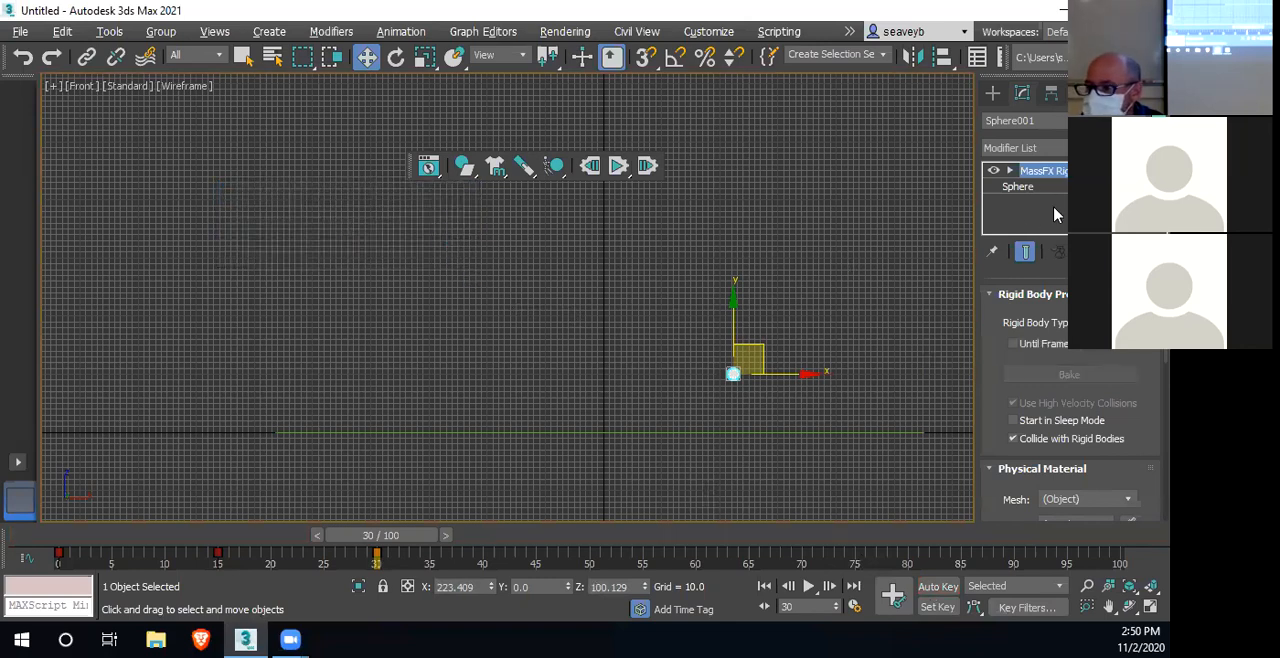
pyautogui.click(428, 166)
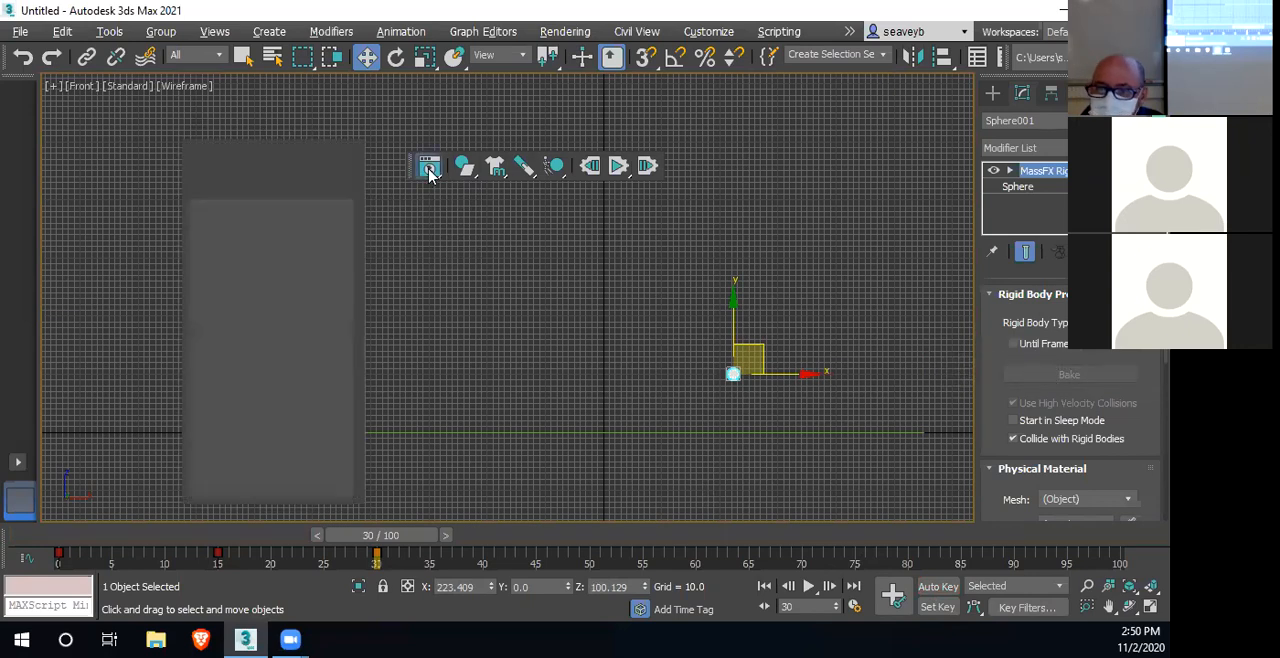
pyautogui.moveTo(258, 134); pyautogui.dragTo(258, 113)
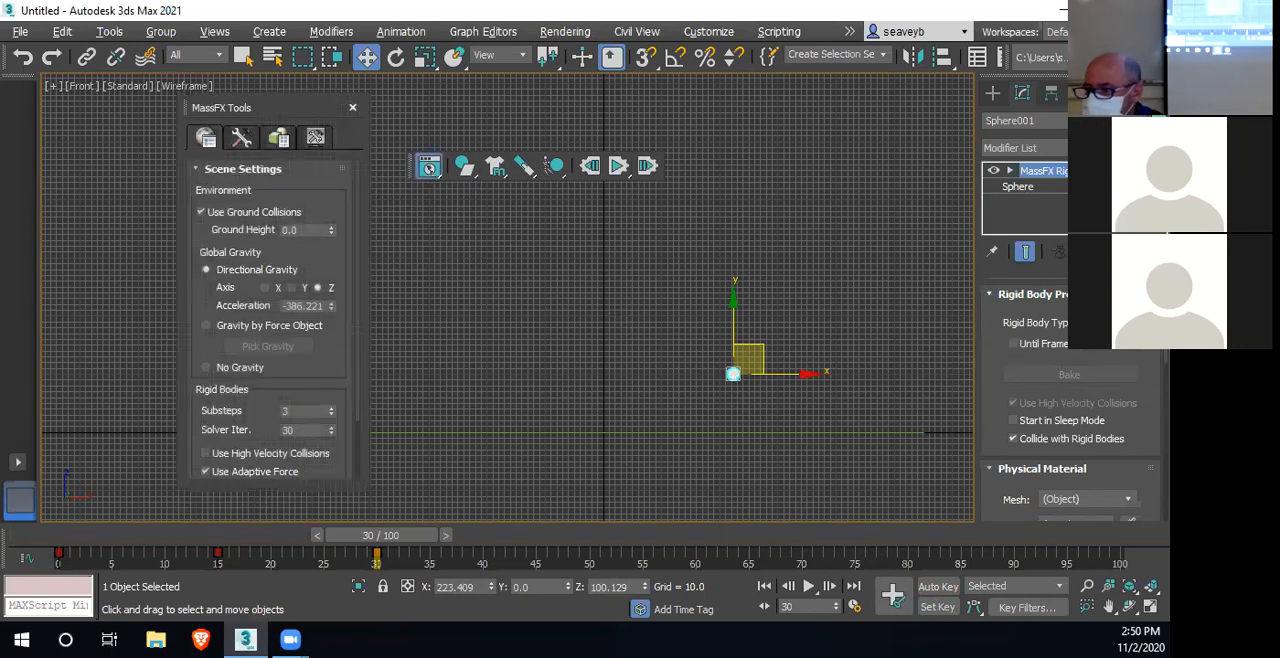
pyautogui.scroll(-5, 1088, 397)
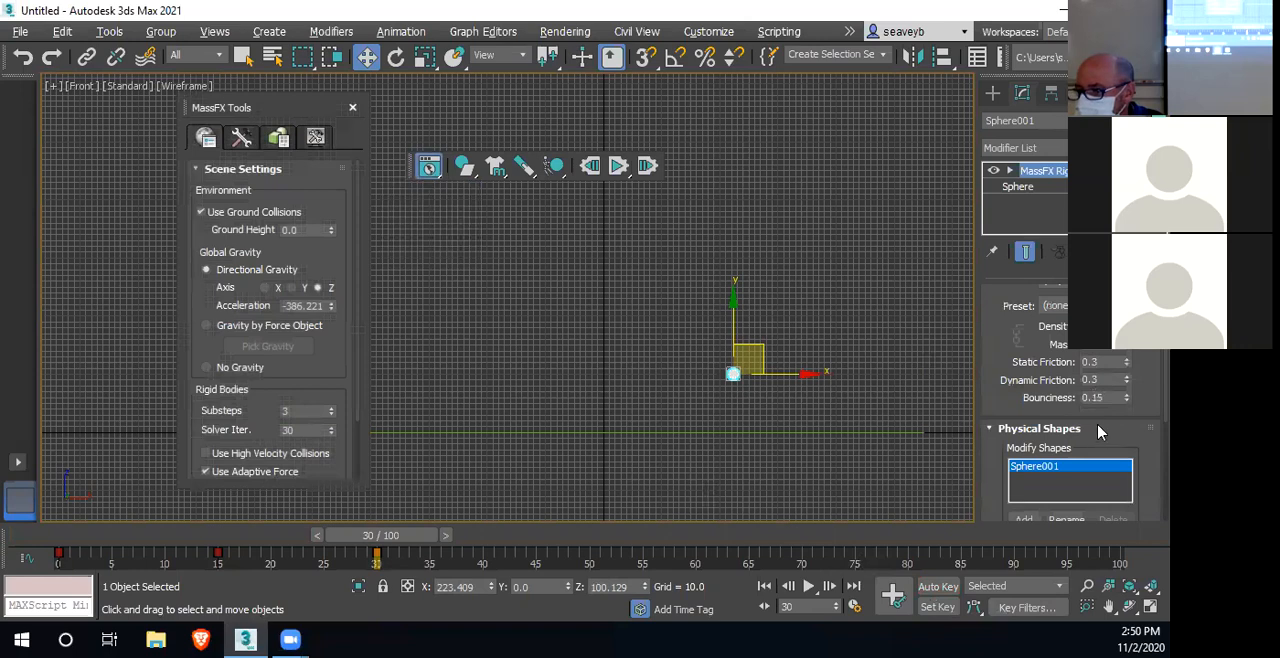
pyautogui.scroll(2, 1088, 397)
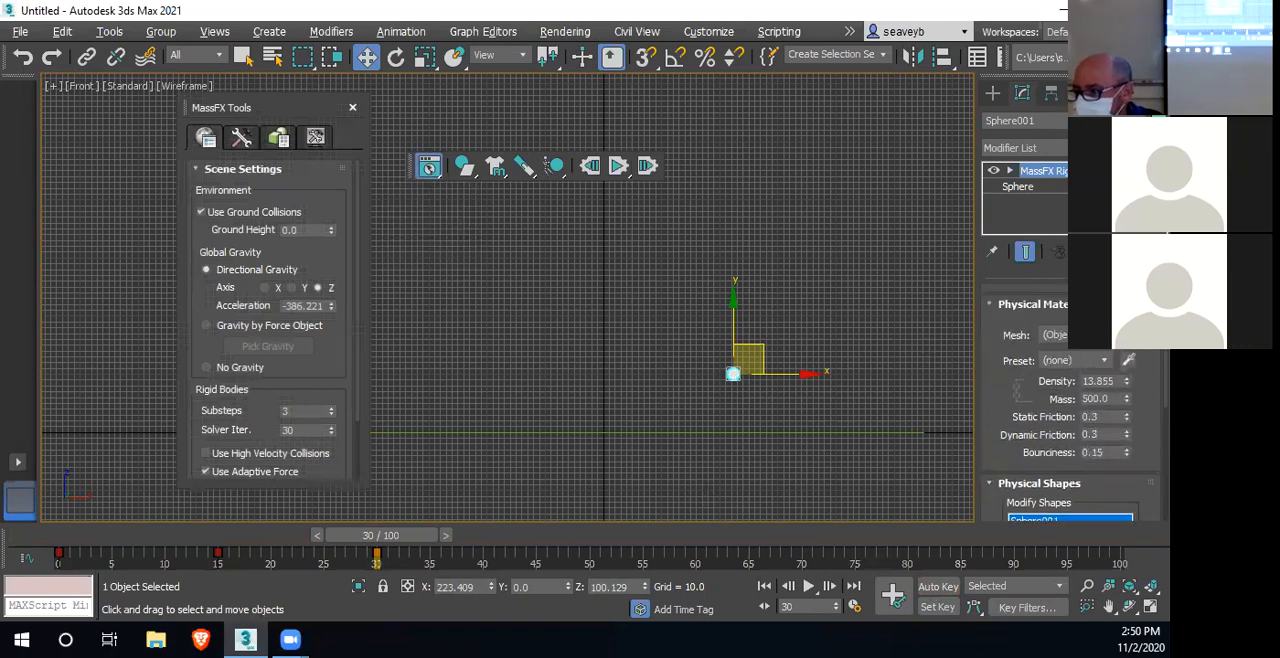
pyautogui.scroll(-3, 1052, 410)
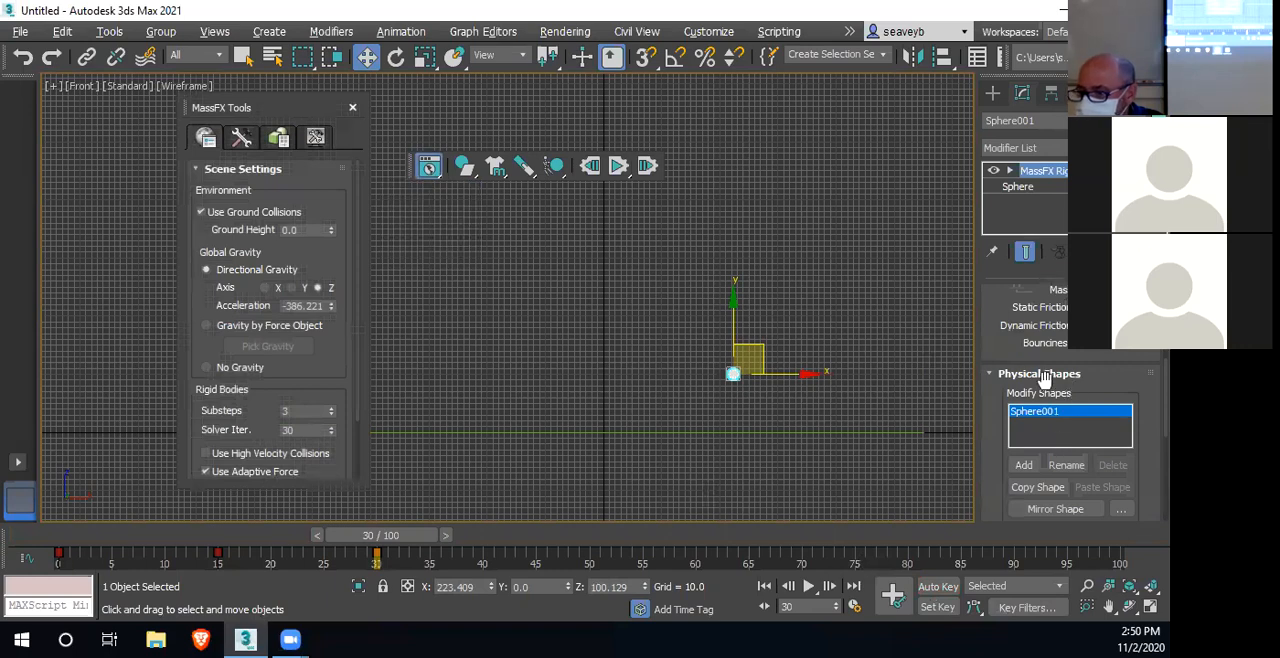
pyautogui.click(241, 139)
pyautogui.click(277, 139)
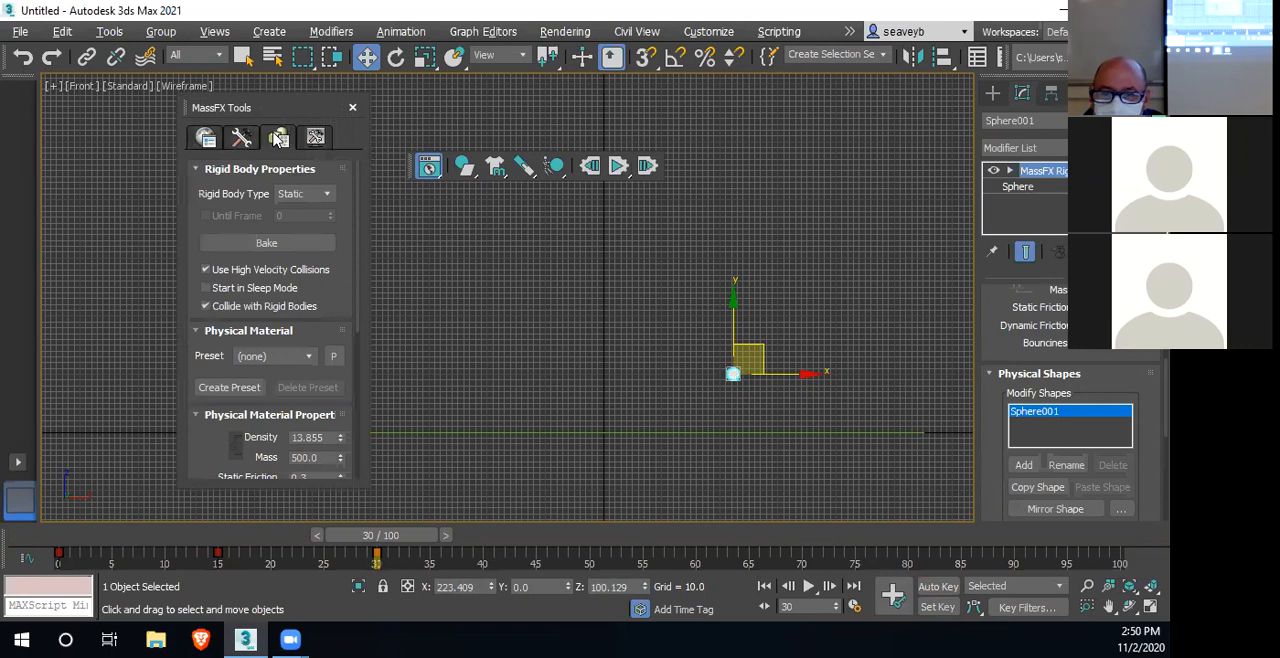
pyautogui.click(327, 197)
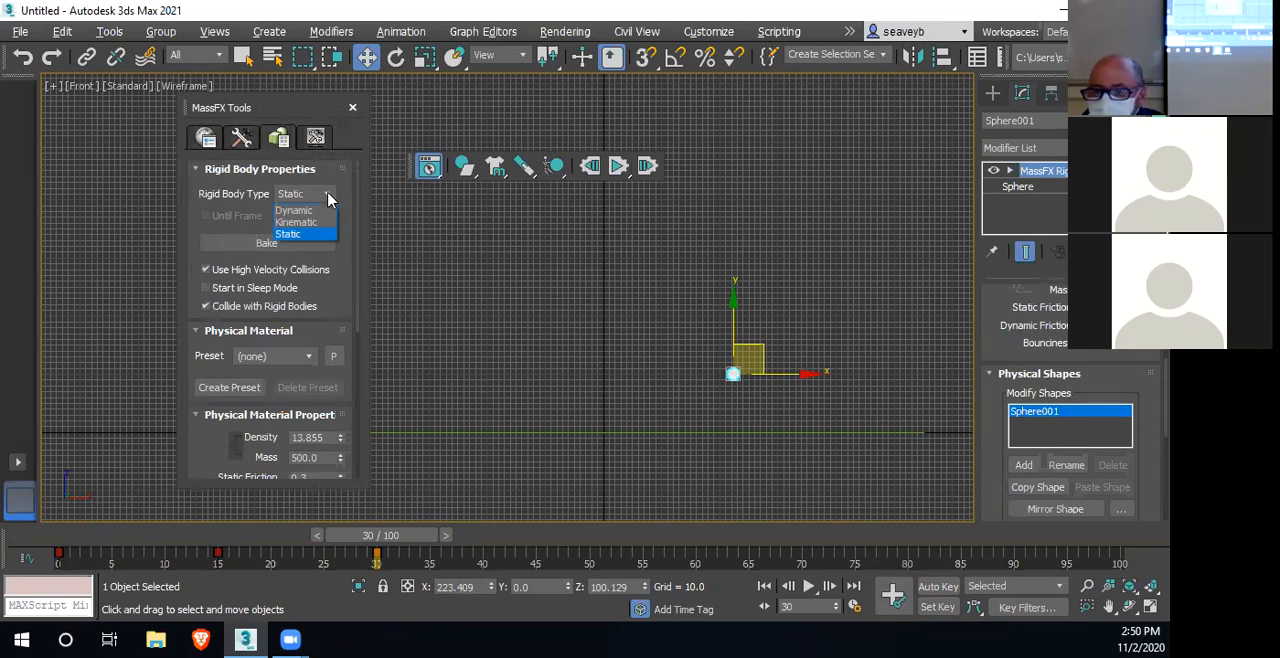
pyautogui.click(310, 224)
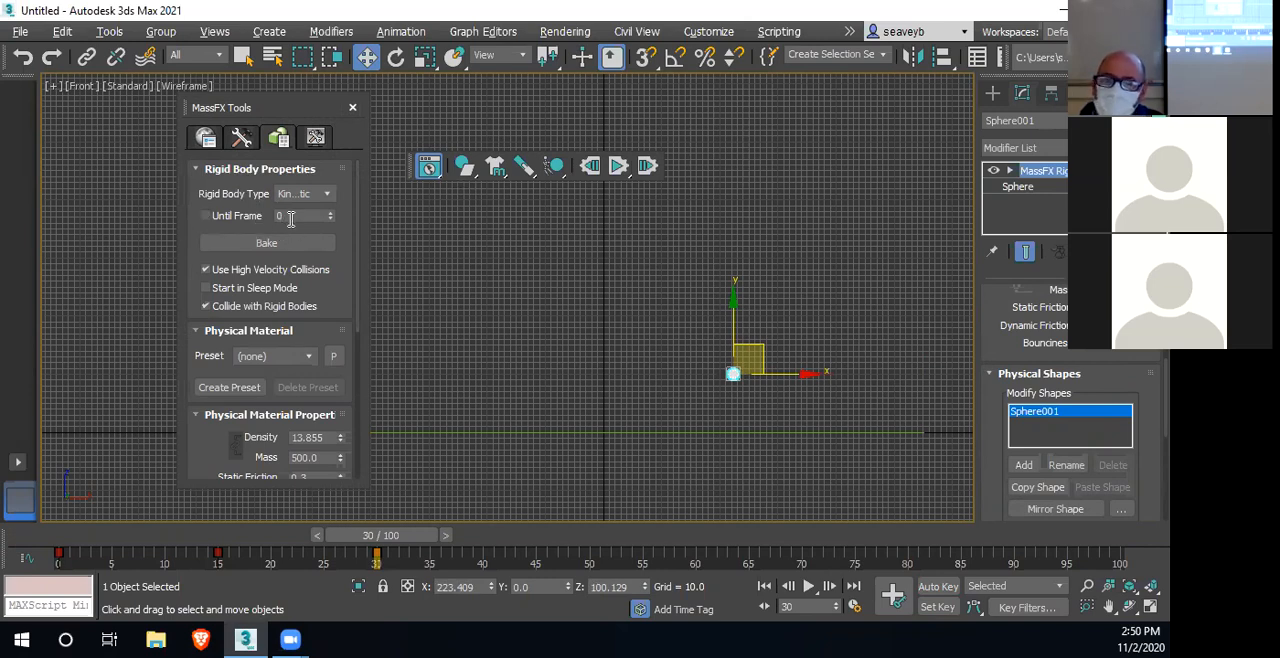
# Set the sphere's Until Frame value to 30 with the option left unticked, and run the simulation
pyautogui.click(206, 216)
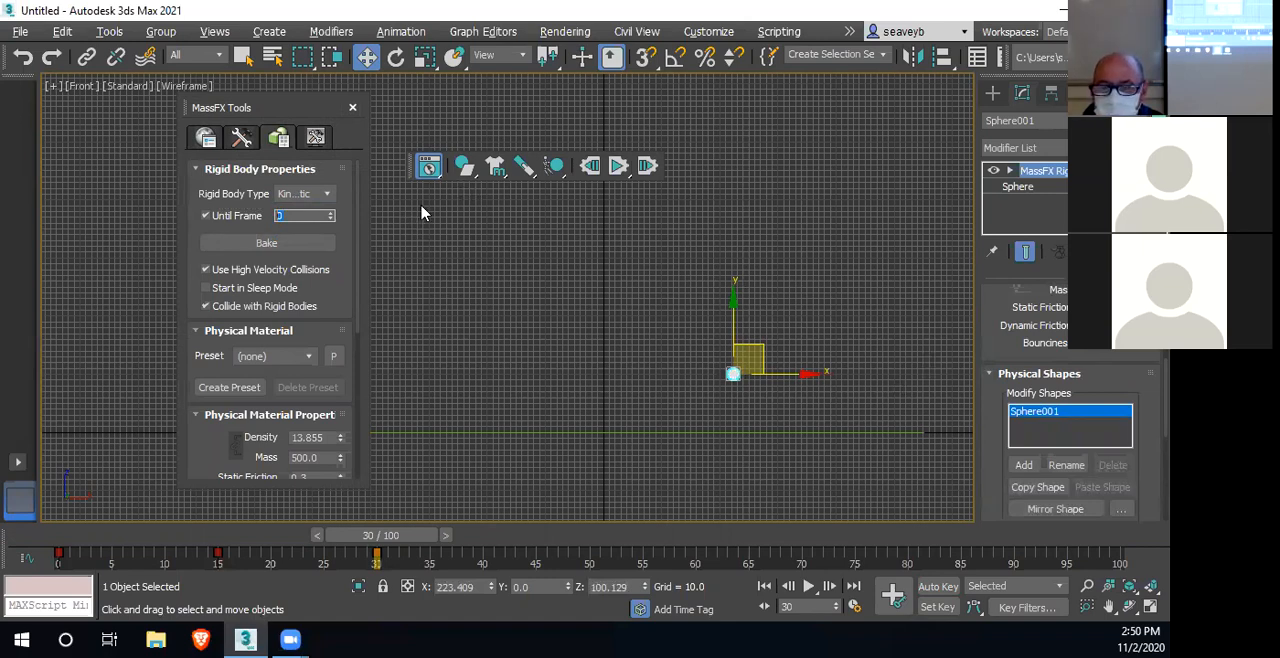
pyautogui.click(206, 216)
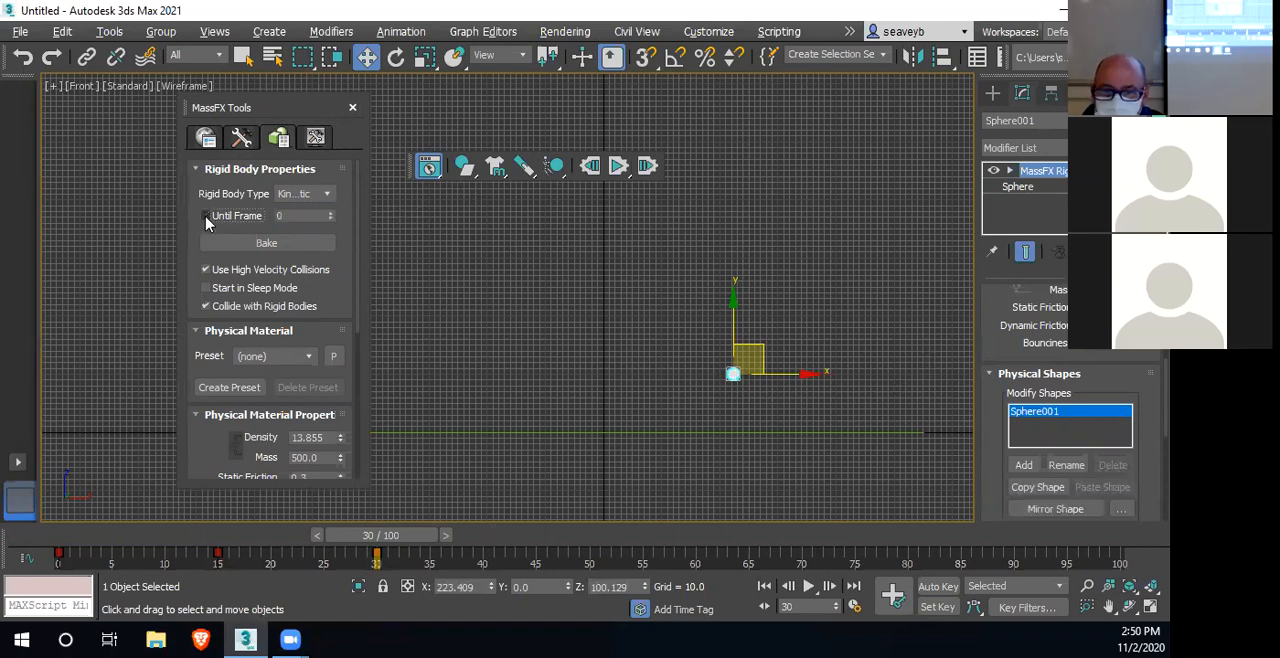
pyautogui.click(288, 217)
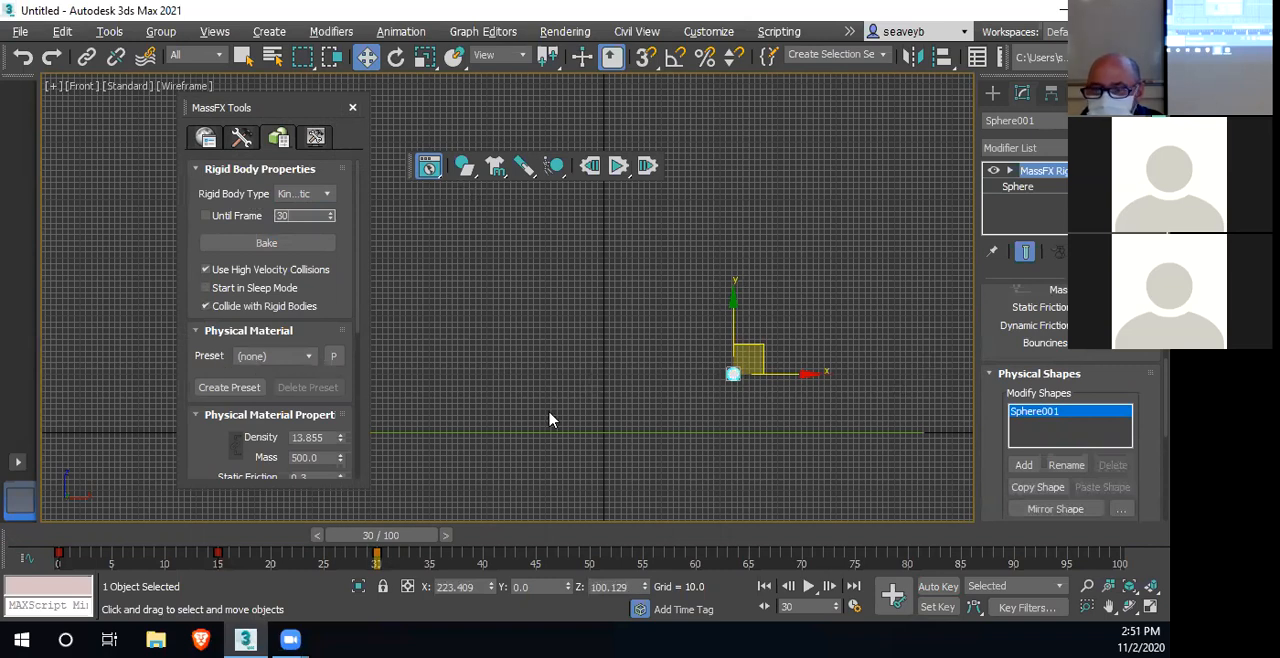
pyautogui.moveTo(304, 111); pyautogui.dragTo(190, 124)
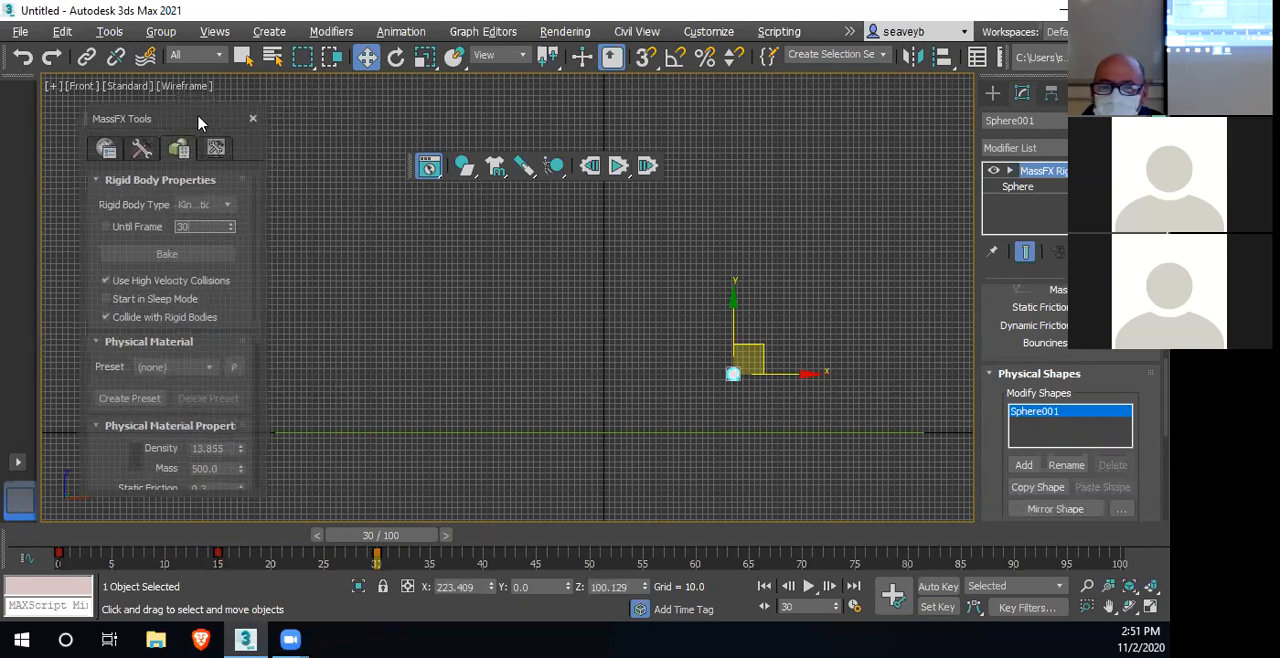
pyautogui.click(617, 167)
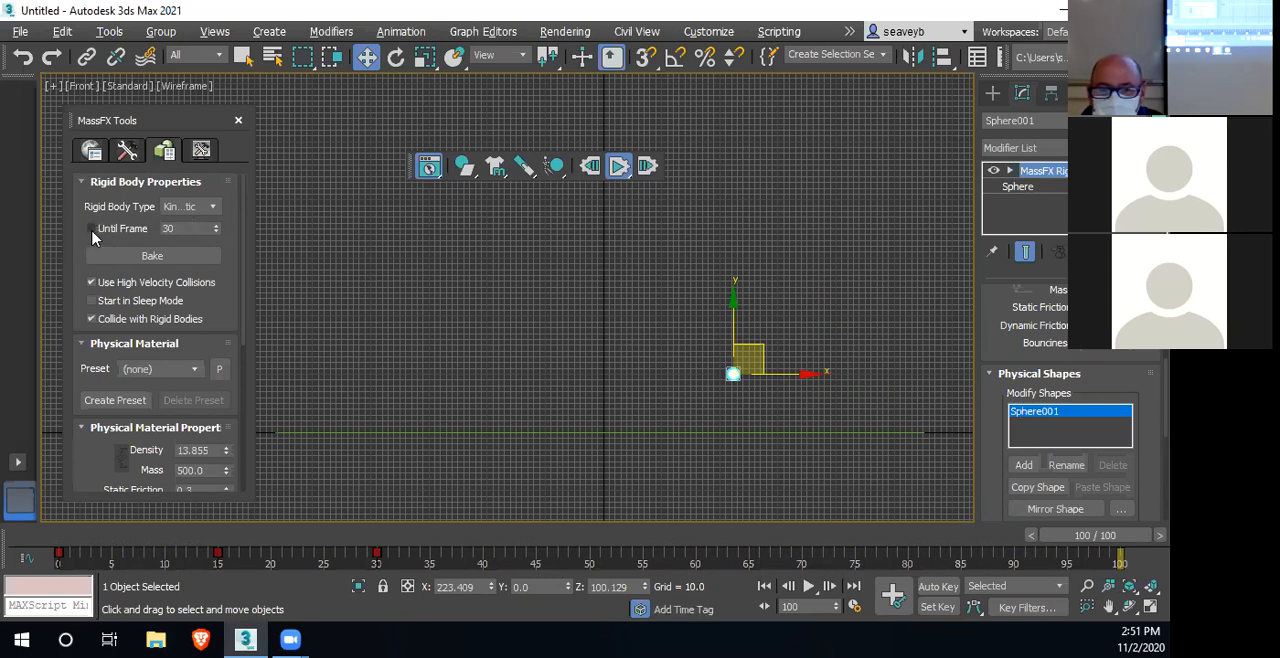
# Set the sphere's Until Frame value to 100 with the option unticked, and run the simulation again from frame 0
pyautogui.click(188, 228)
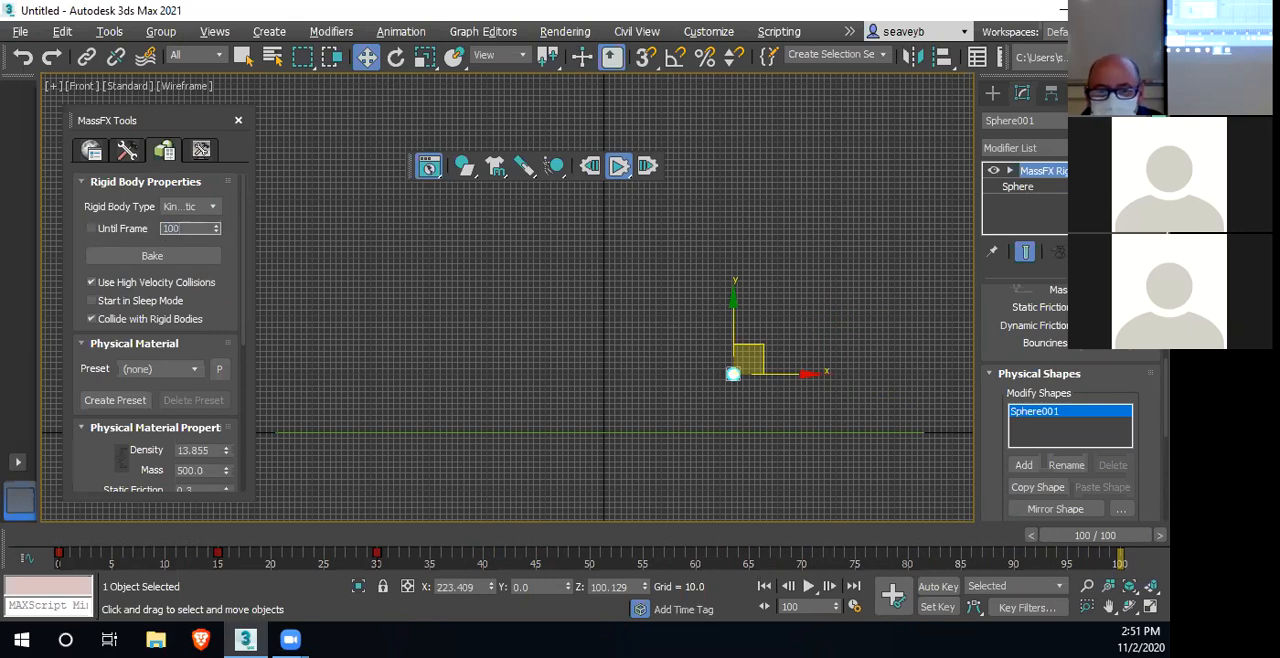
pyautogui.click(618, 167)
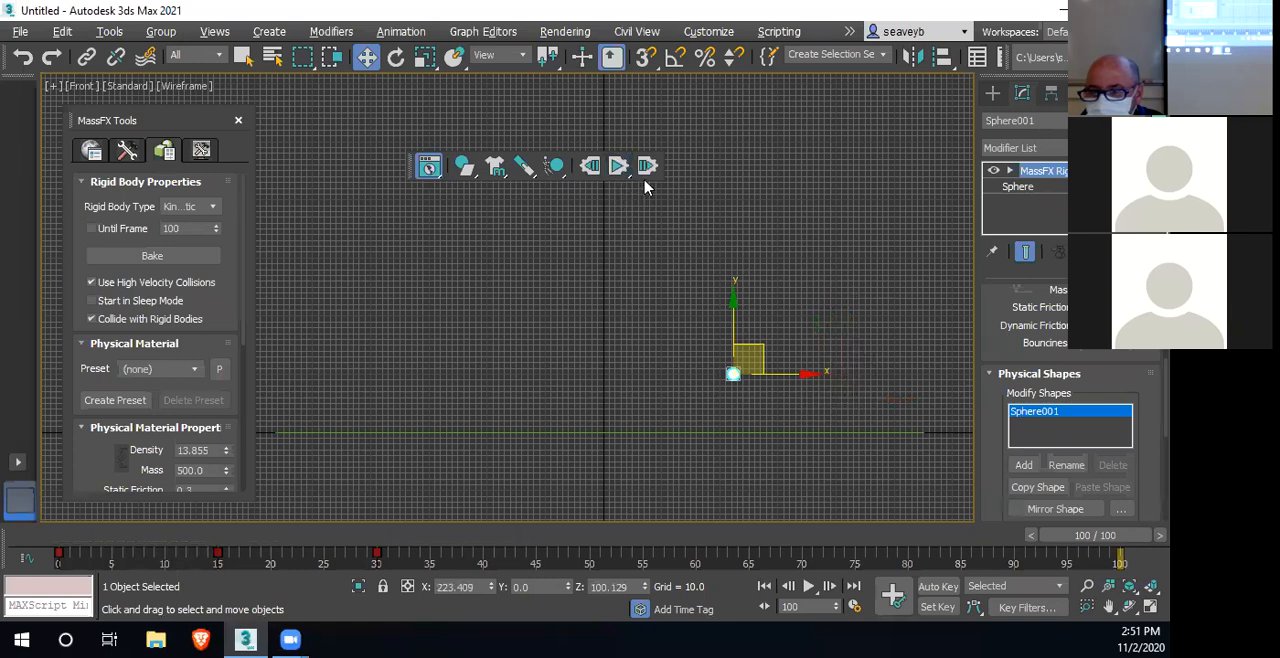
pyautogui.moveTo(1102, 536); pyautogui.dragTo(62, 538)
pyautogui.press('w')
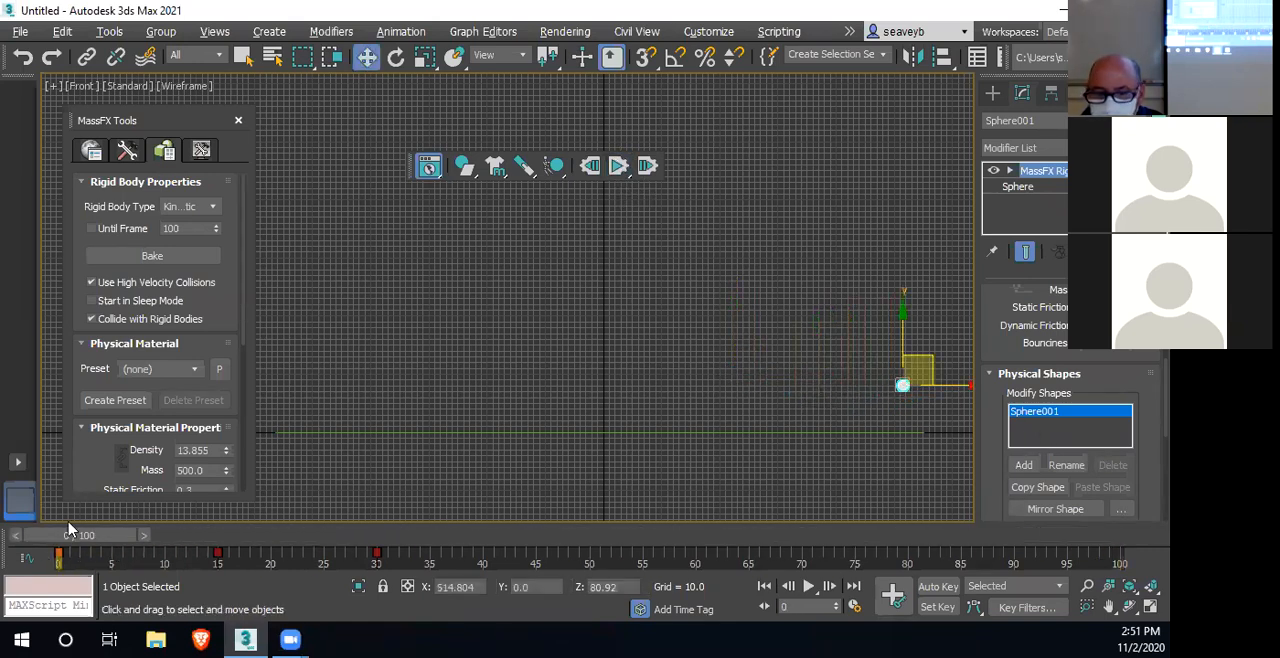
pyautogui.click(618, 169)
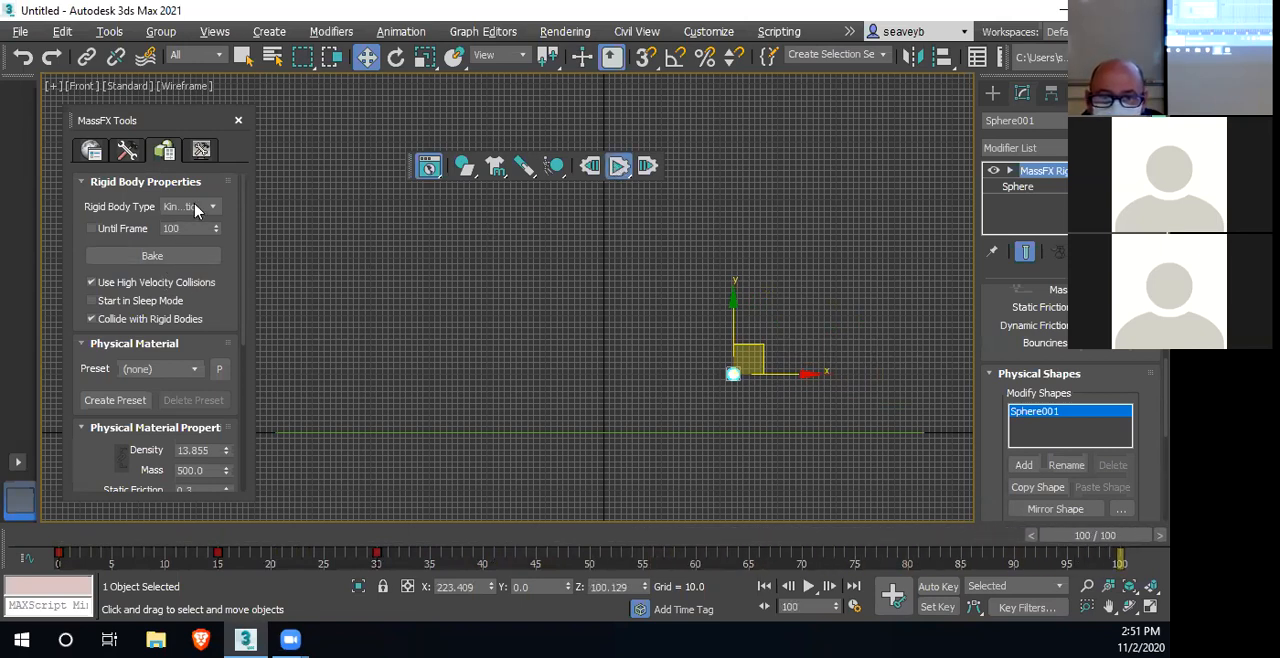
pyautogui.click(467, 168)
pyautogui.click(471, 170)
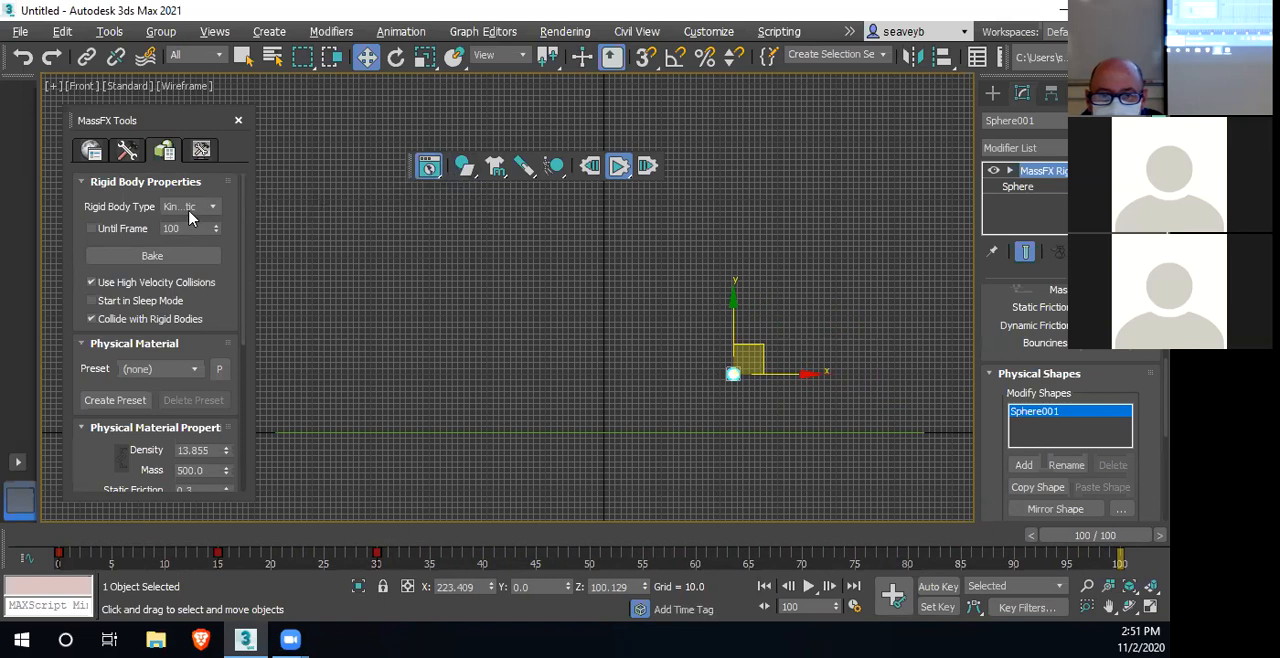
# Turn on Until Frame for the kinematic sphere, set it to 29, and rerun the simulation from frame 0
pyautogui.scroll(-5, 97, 370)
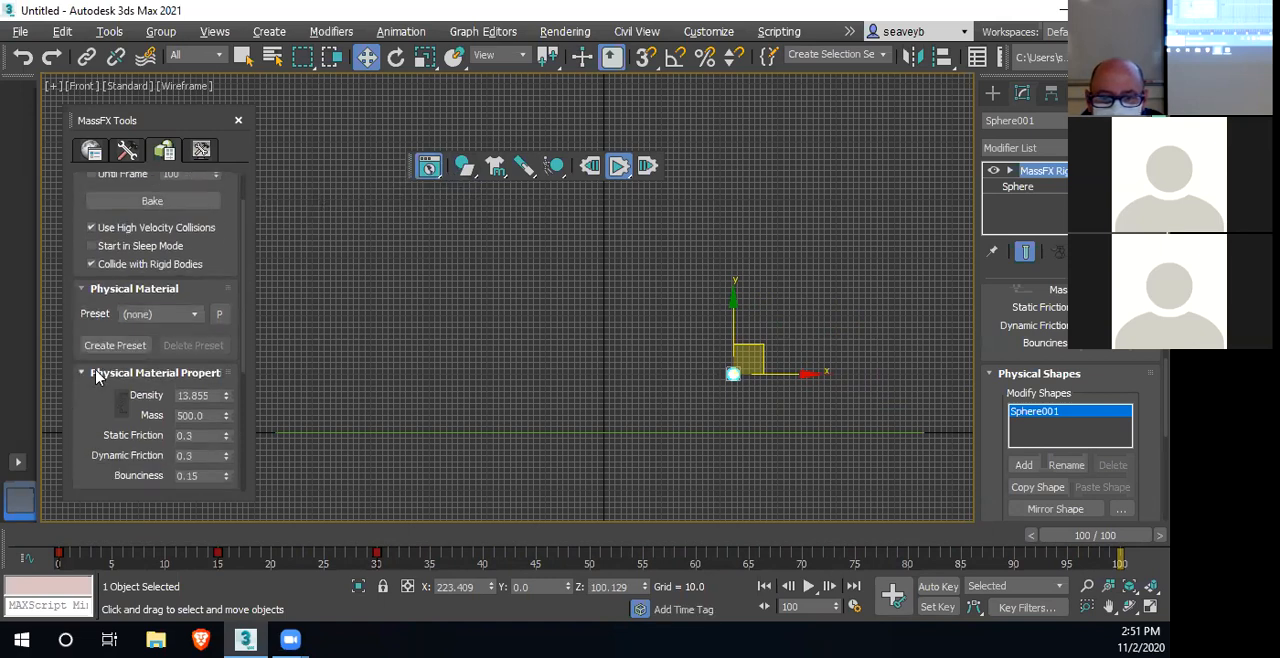
pyautogui.scroll(-4, 95, 369)
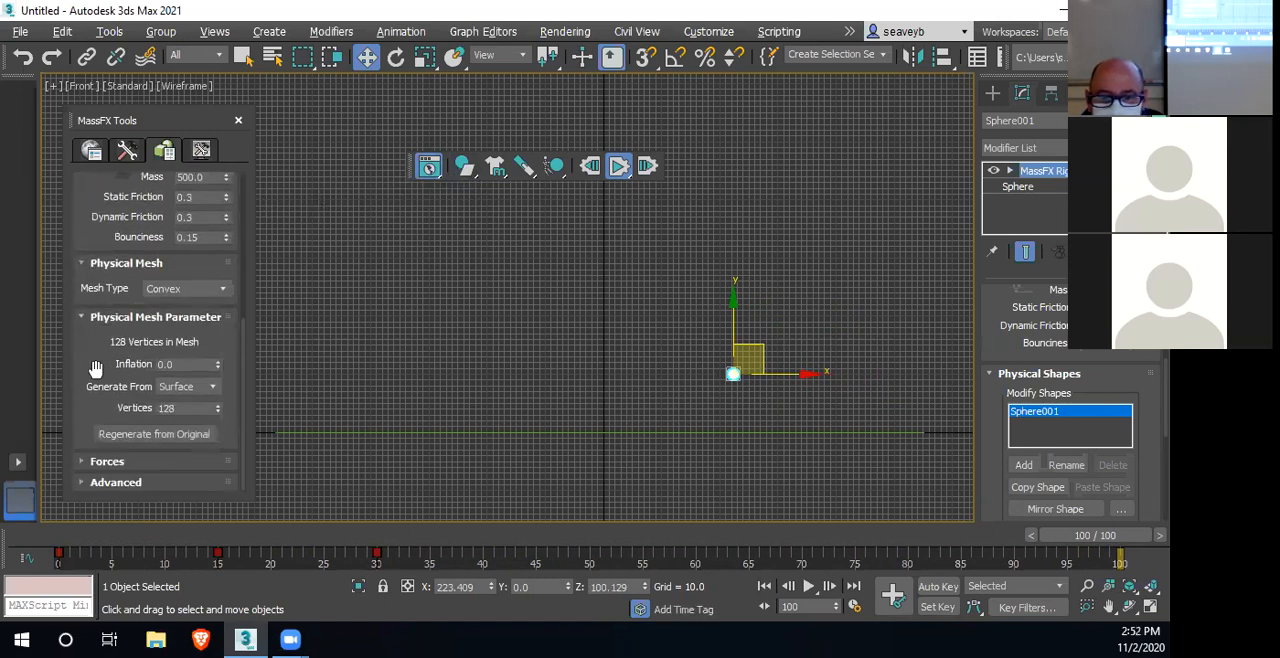
pyautogui.scroll(7, 95, 369)
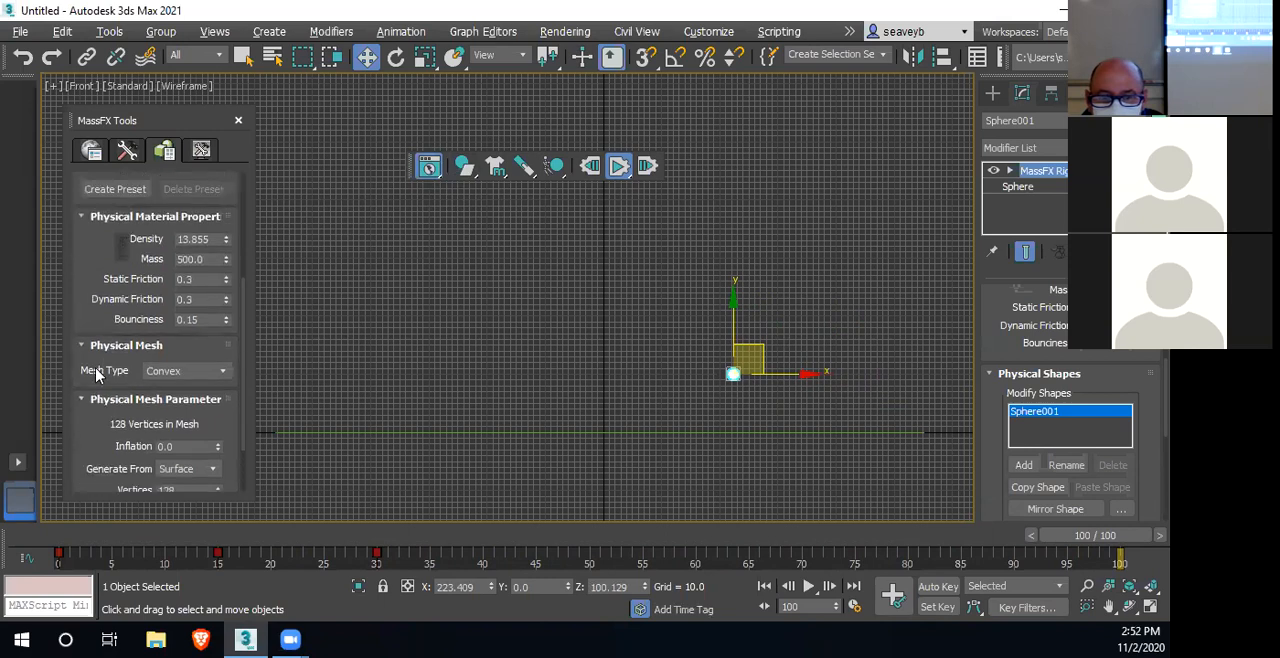
pyautogui.scroll(2, 96, 370)
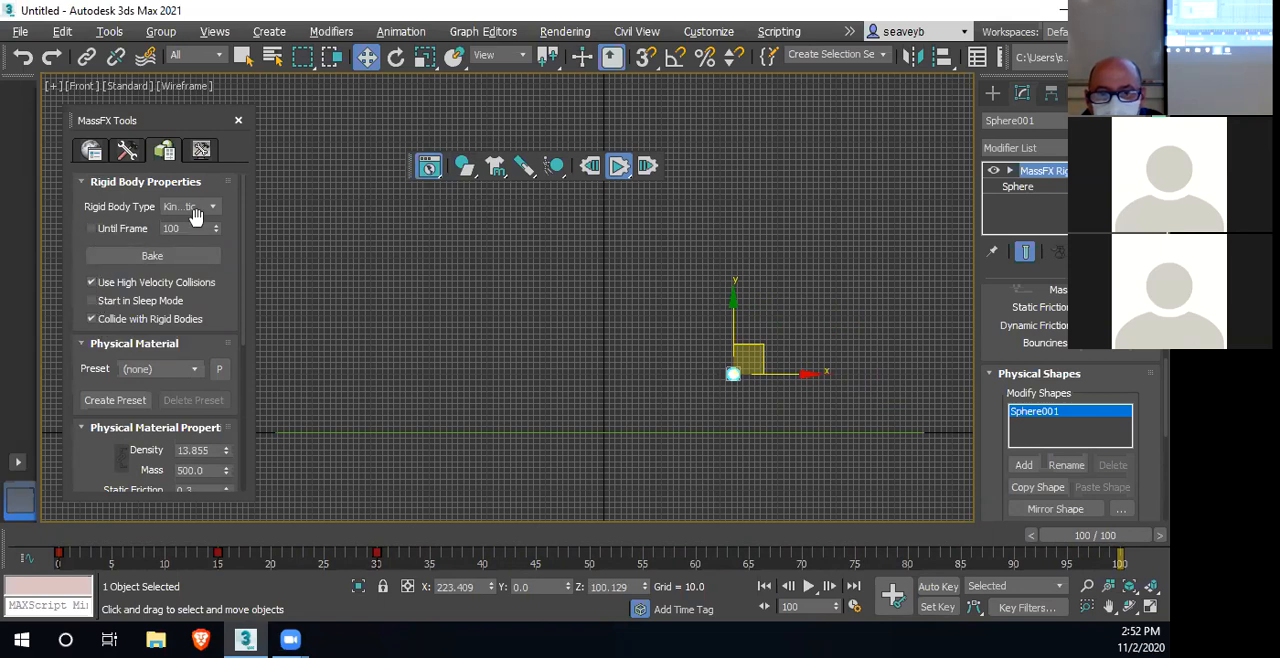
pyautogui.moveTo(216, 232); pyautogui.dragTo(214, 487)
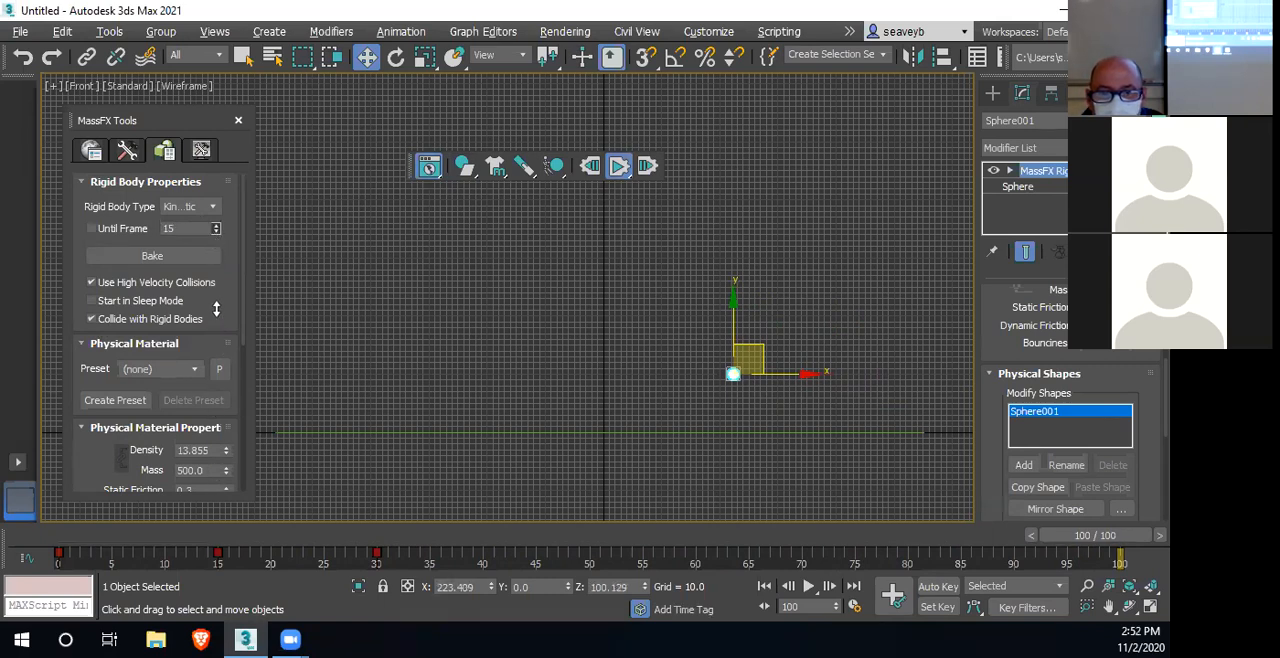
pyautogui.moveTo(216, 273); pyautogui.dragTo(220, 288)
pyautogui.click(91, 229)
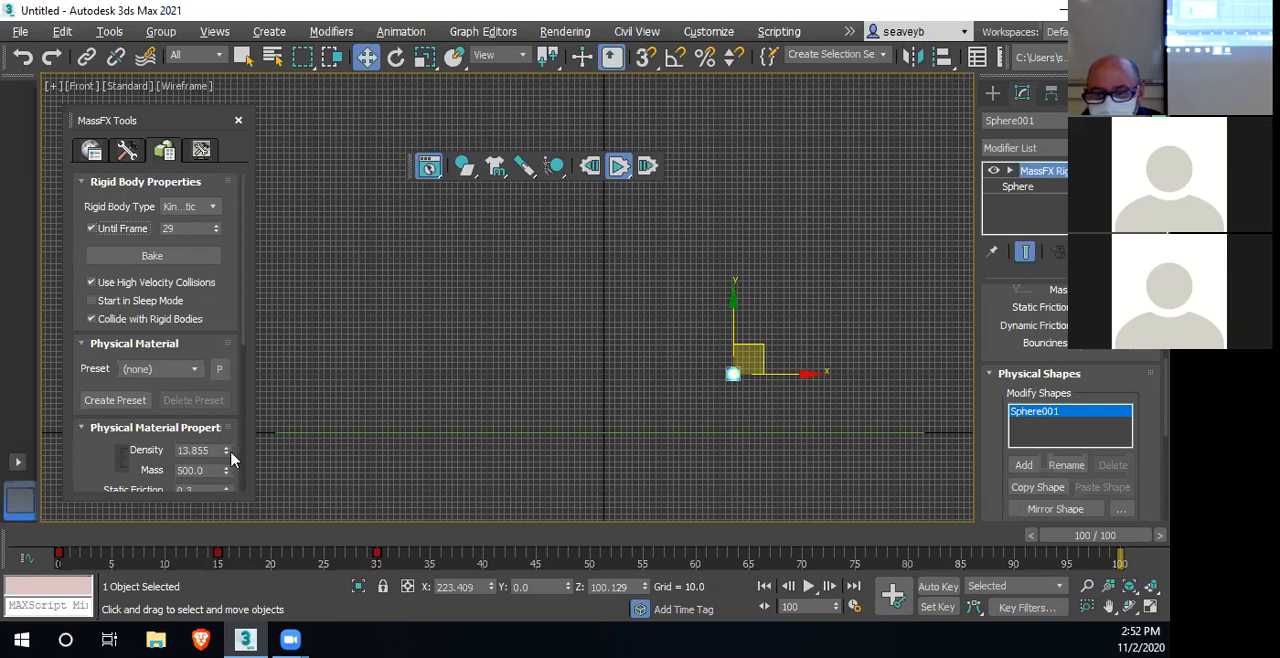
pyautogui.click(619, 168)
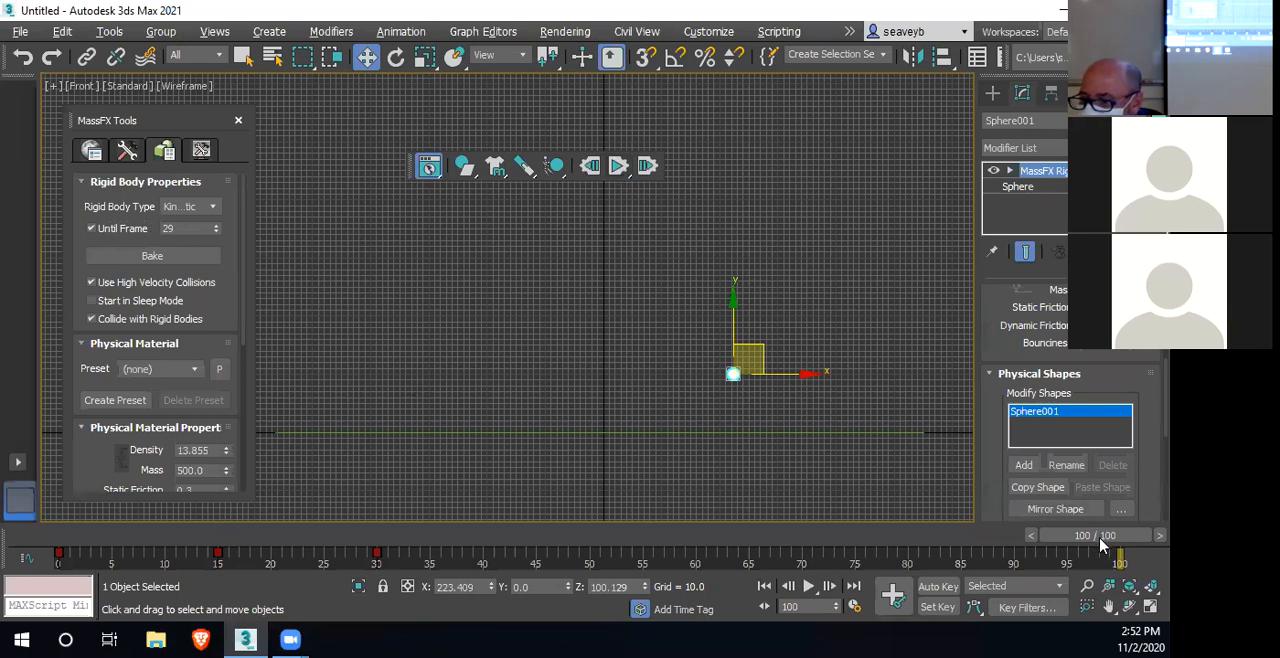
pyautogui.moveTo(1097, 541); pyautogui.dragTo(79, 536)
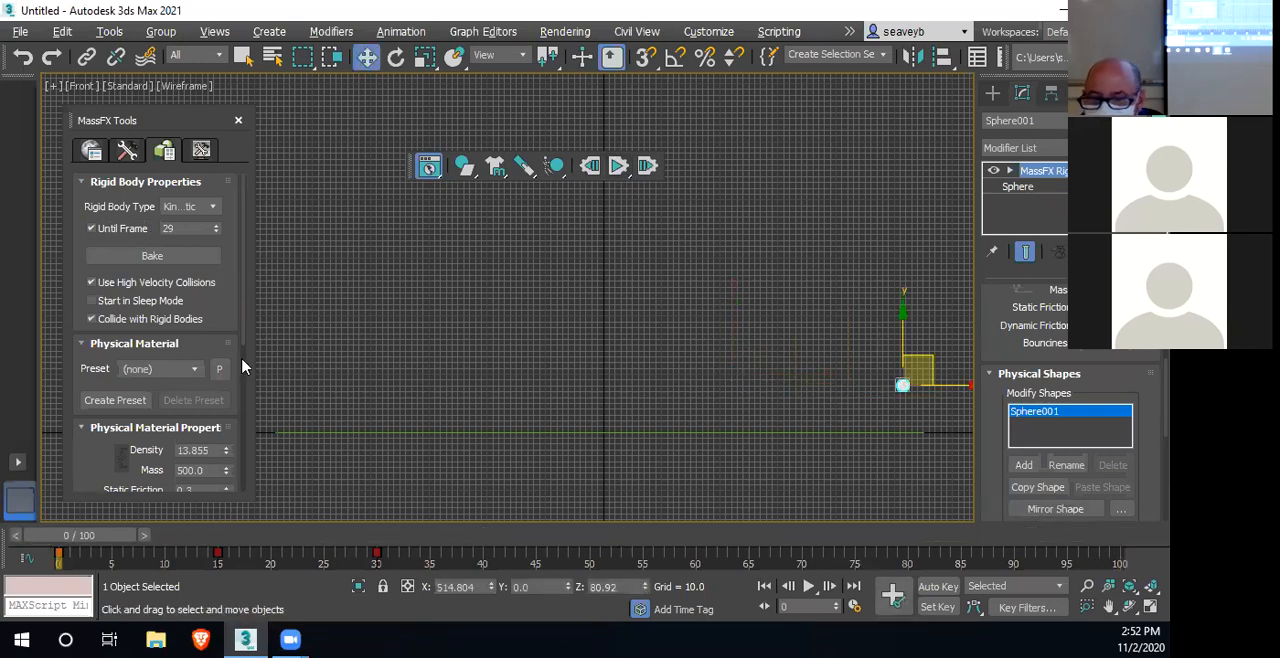
pyautogui.click(619, 168)
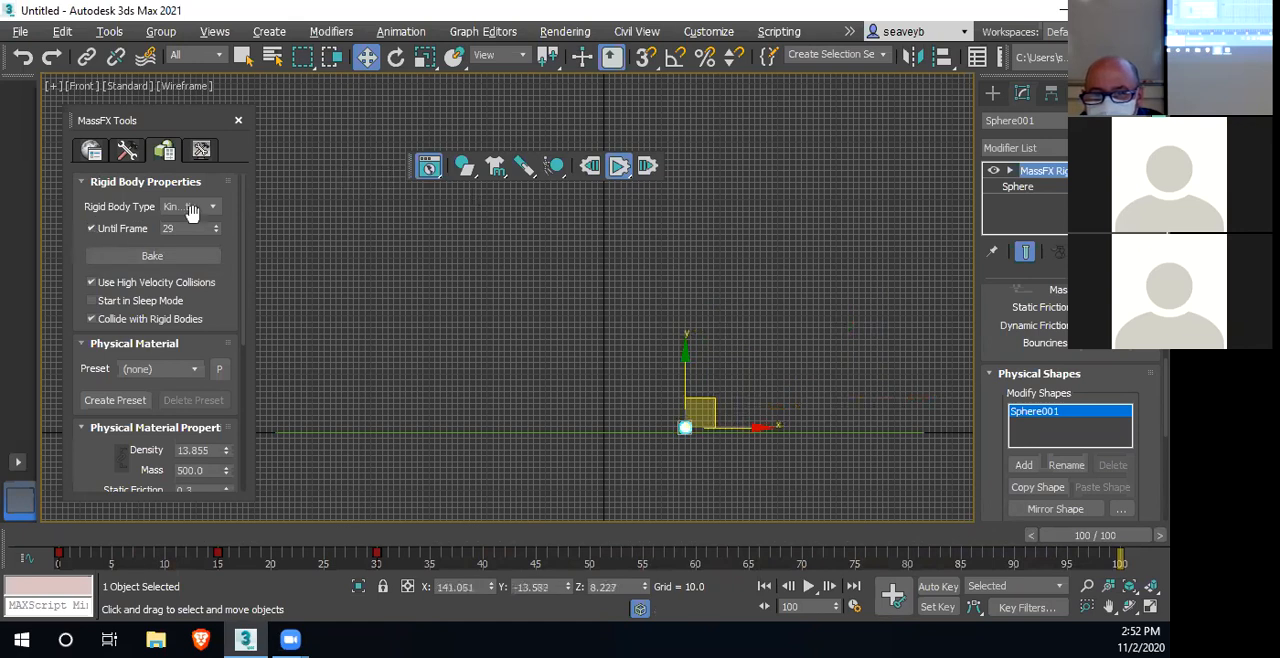
# Turn off Until Frame, run the simulation for comparison, and reset it to frame 0
pyautogui.click(589, 167)
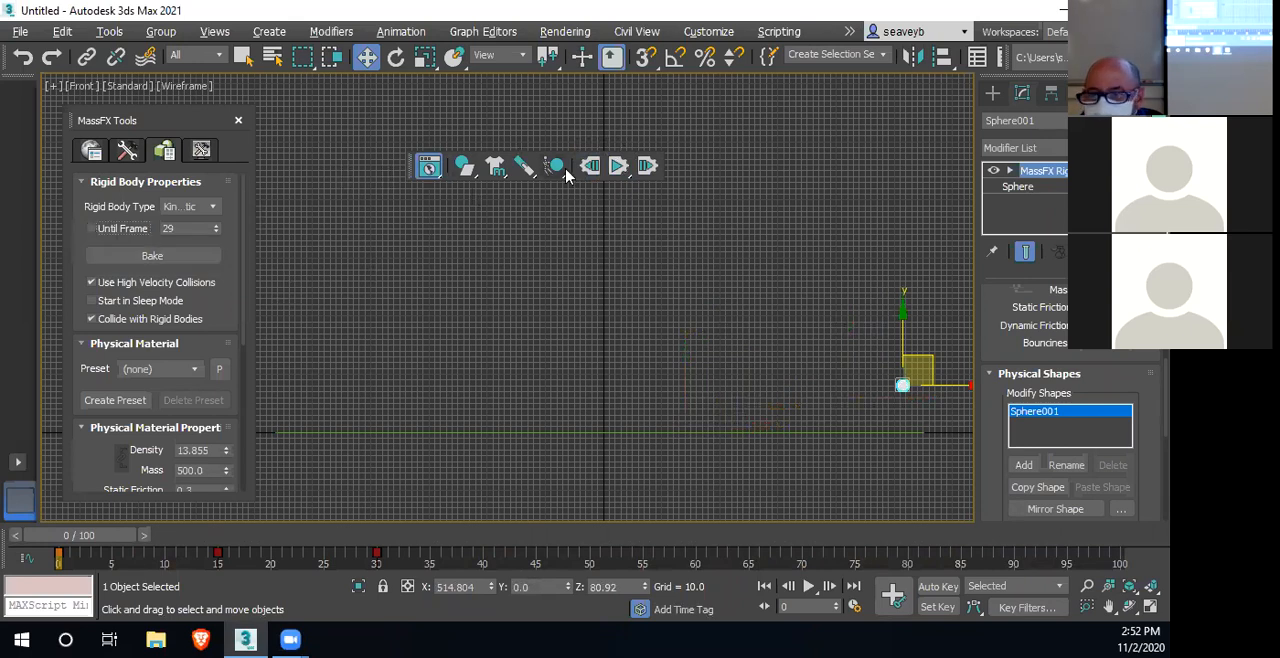
pyautogui.click(616, 165)
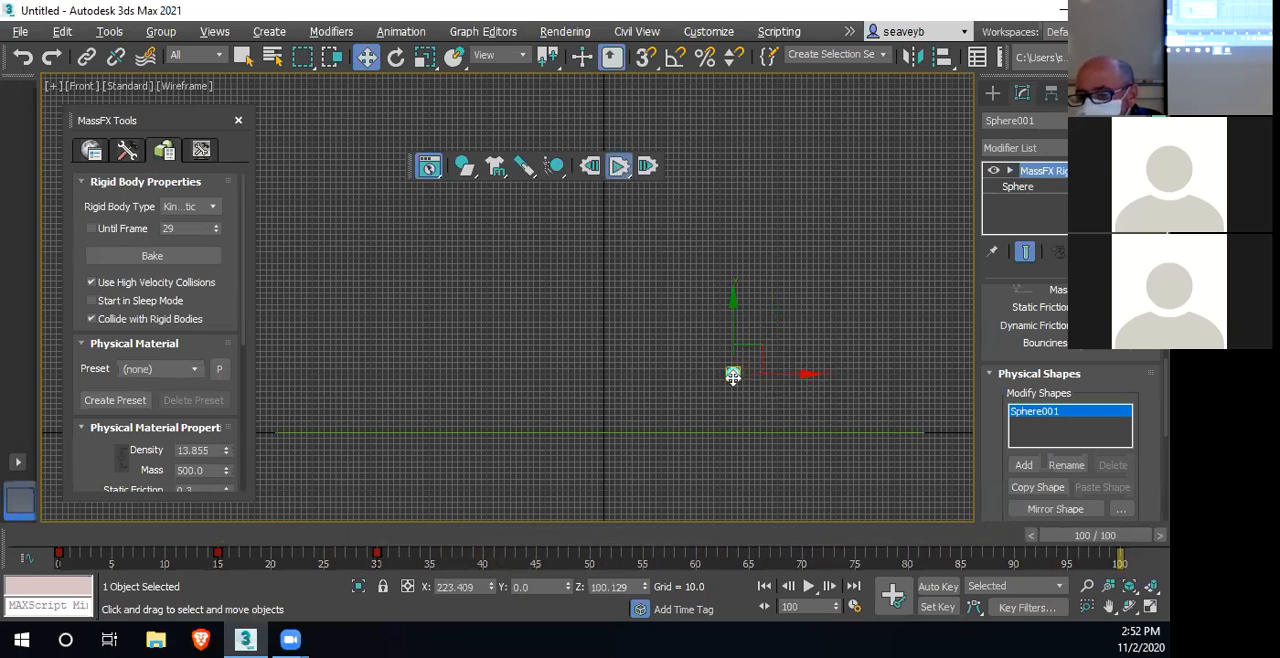
pyautogui.click(589, 166)
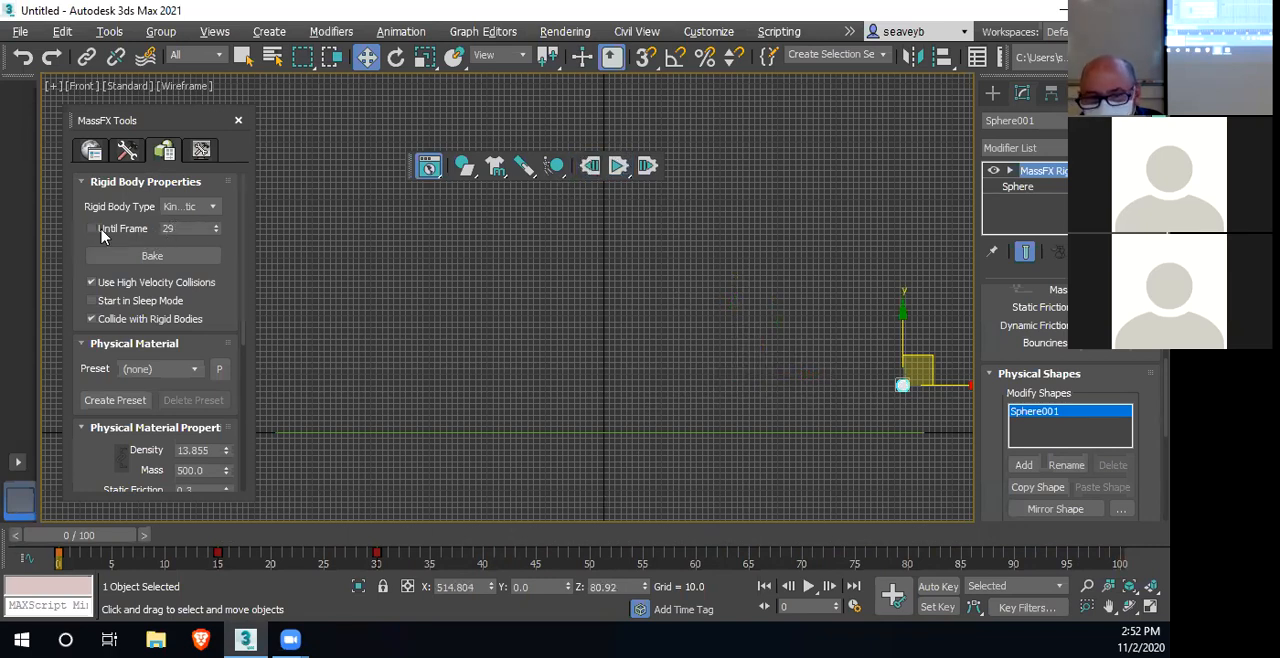
# Turn Until Frame back on with a value of 30, then run and reset the simulation
pyautogui.click(91, 229)
pyautogui.doubleClick(163, 228)
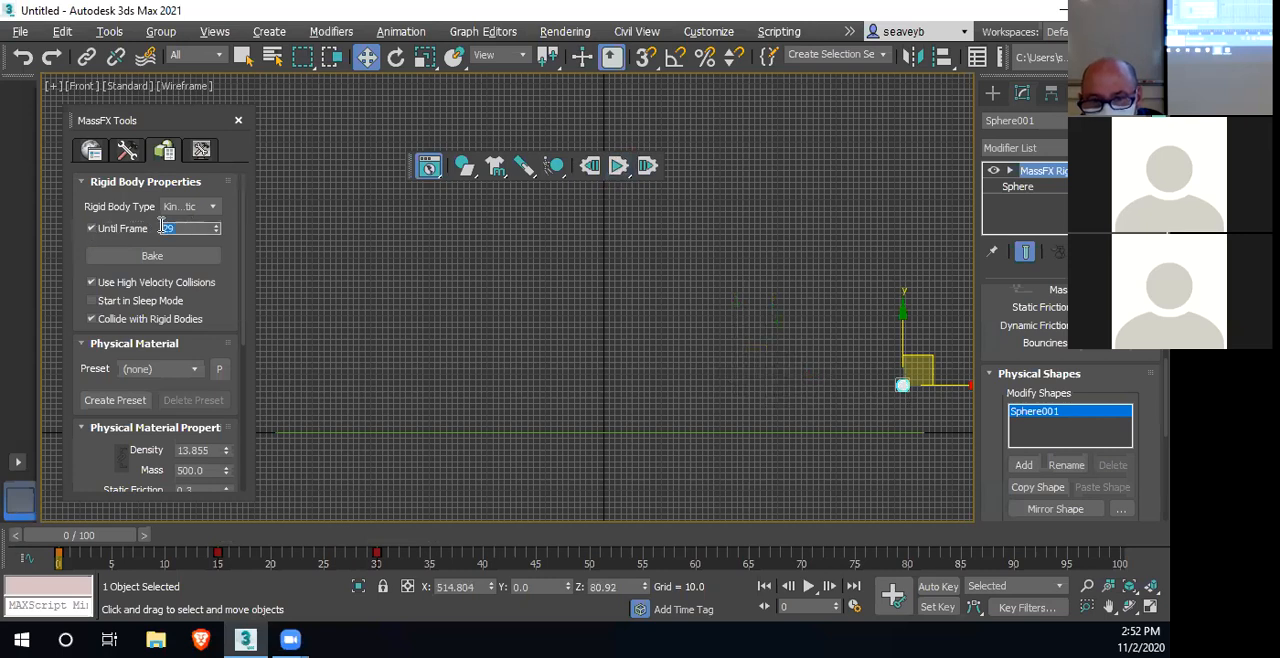
pyautogui.click(85, 284)
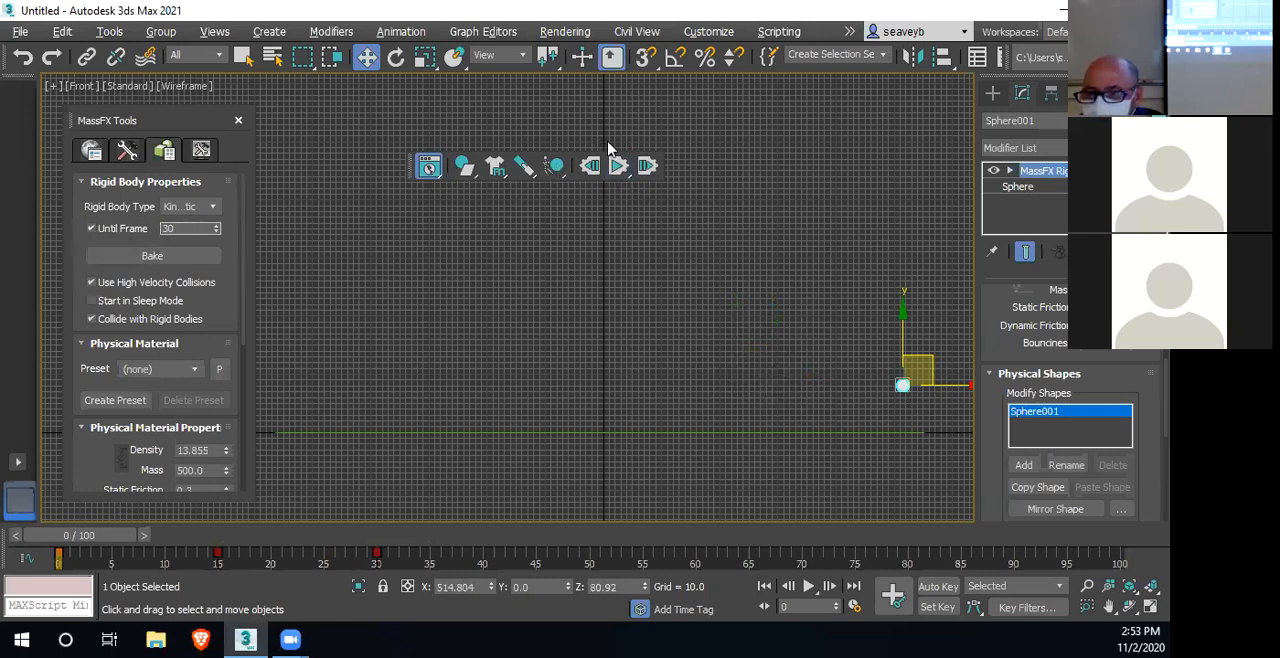
pyautogui.click(618, 172)
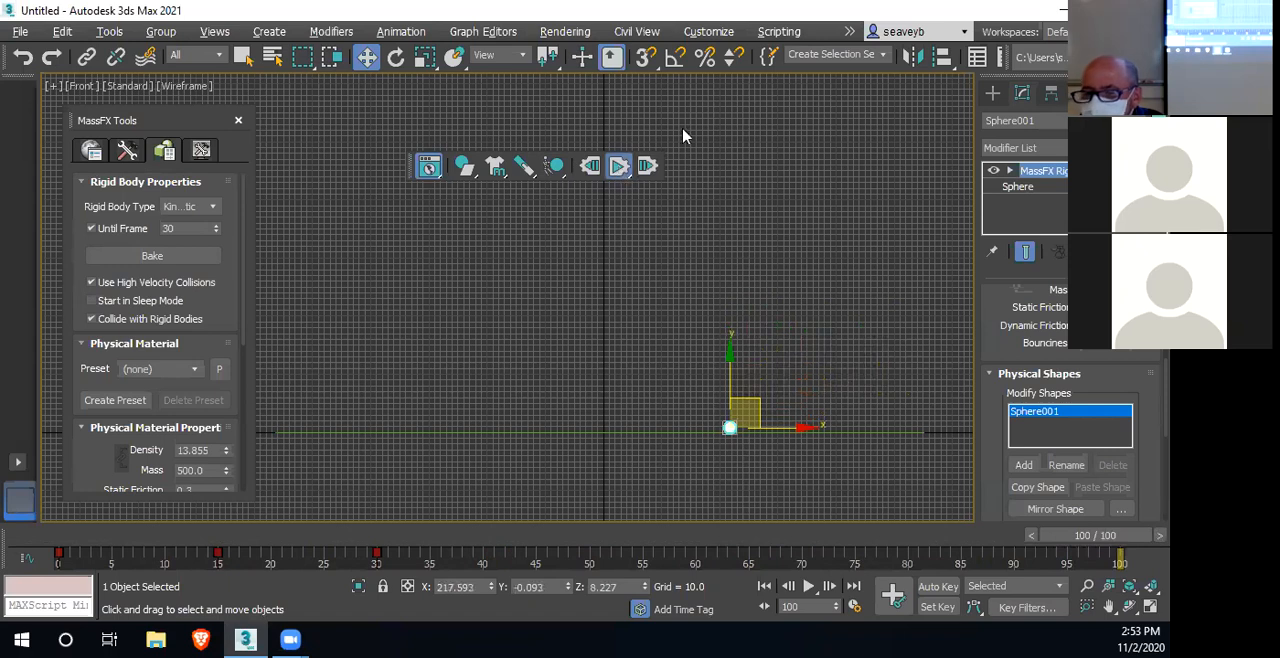
pyautogui.click(590, 167)
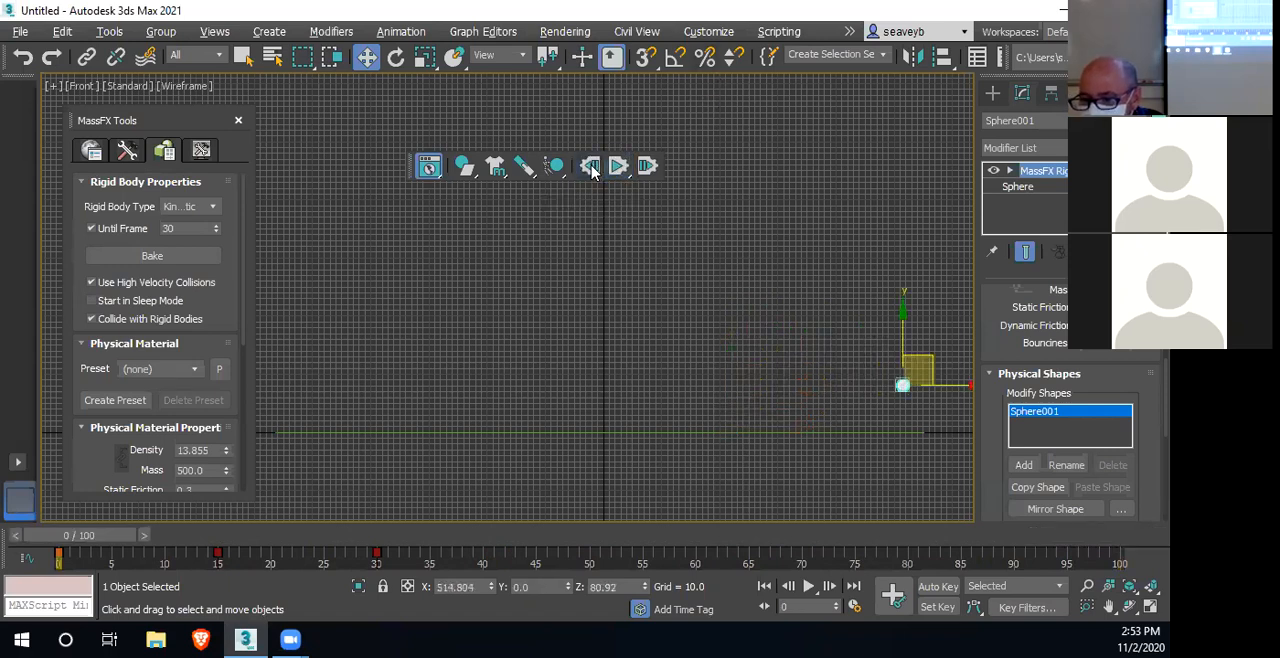
# Set Until Frame to 29, run the simulation, and reset it to frame 0
pyautogui.click(154, 260)
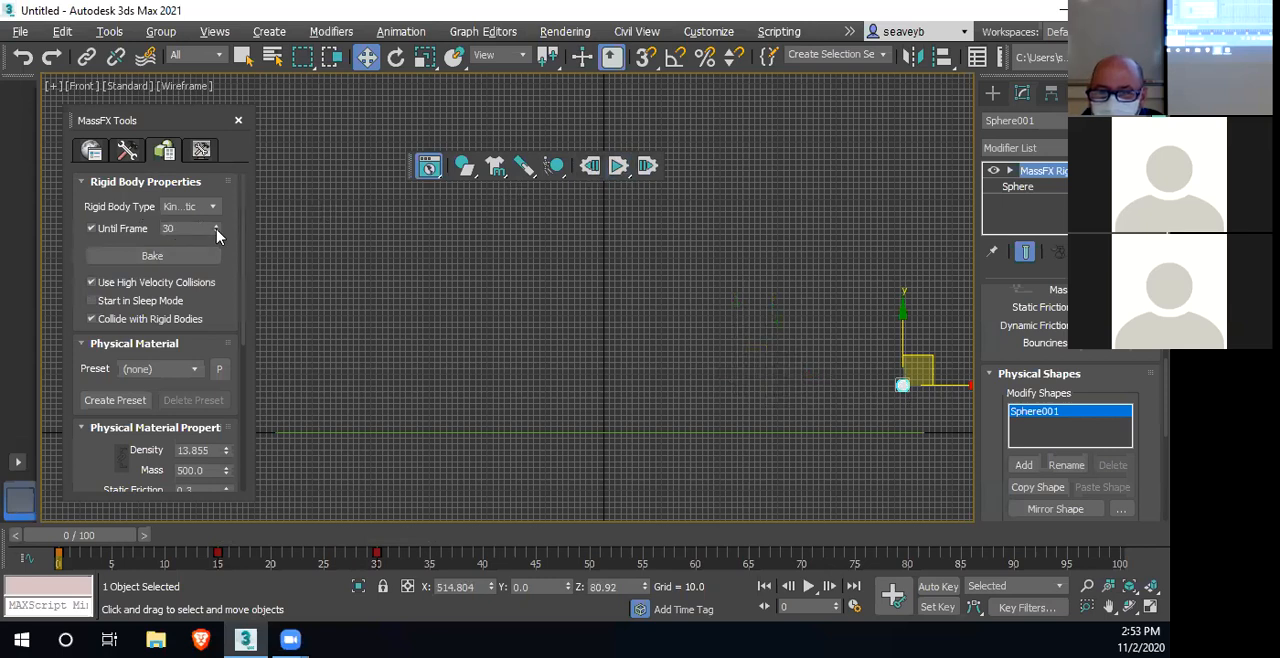
pyautogui.click(619, 167)
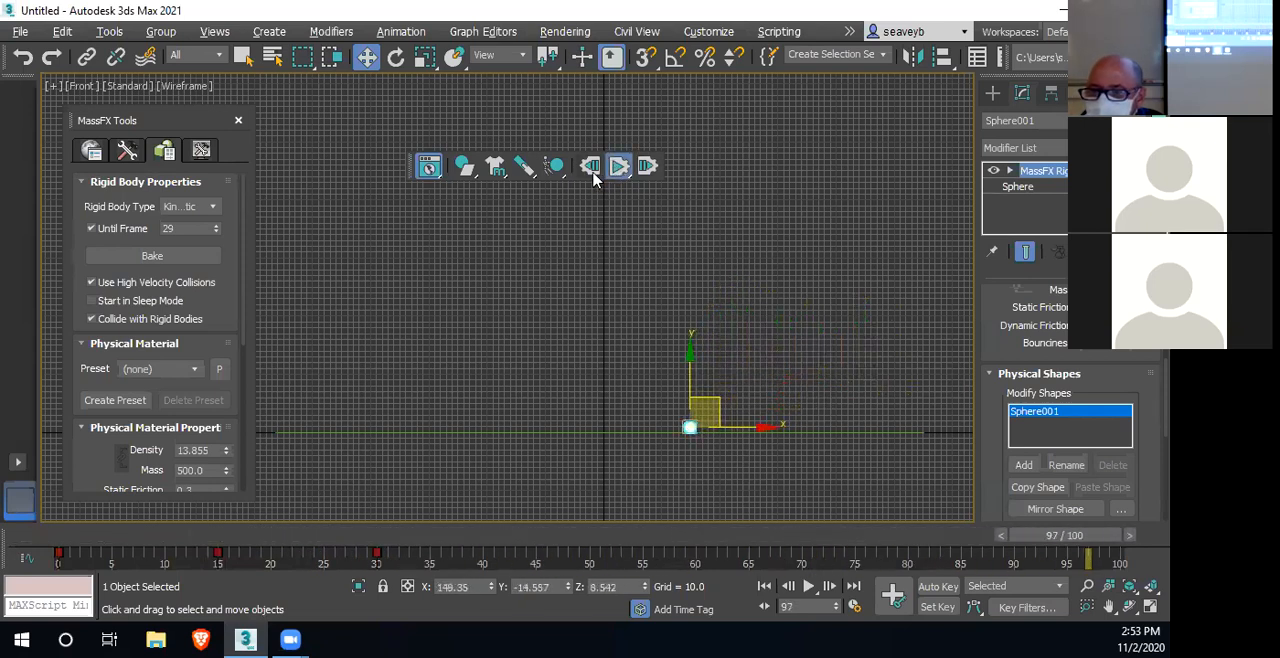
pyautogui.click(588, 168)
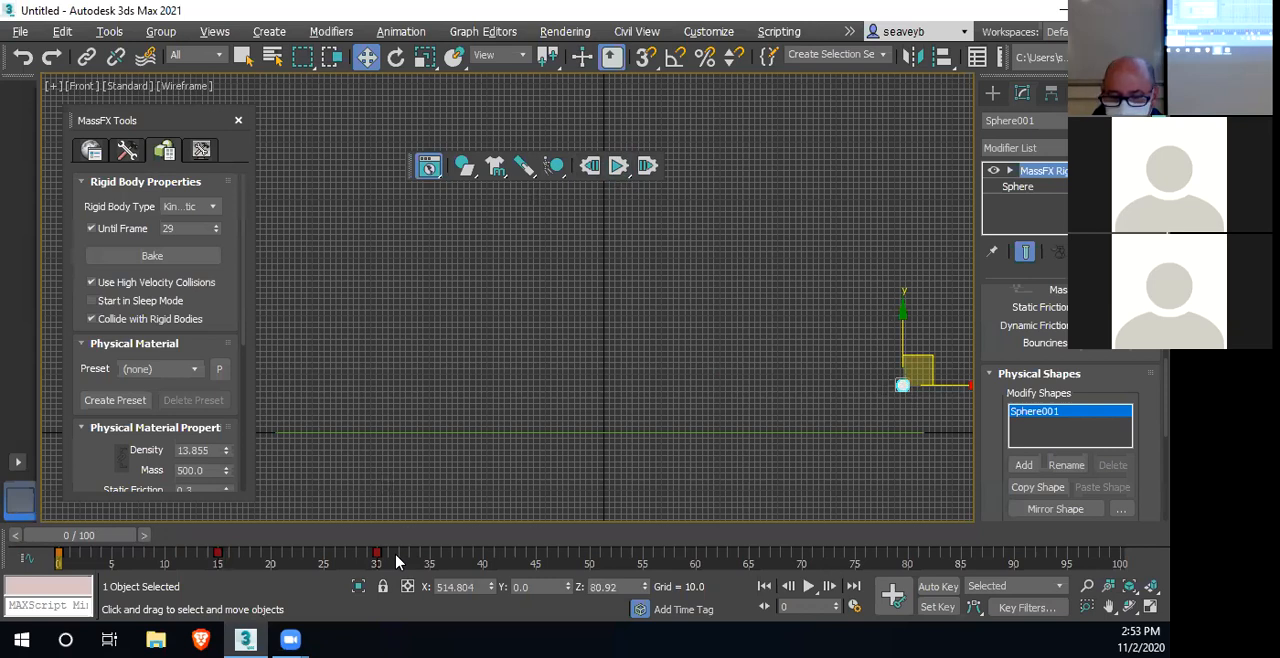
# Speed up the sphere's animation by moving its frame 15 key to frame 5 and its frame 30 key to frame 15
pyautogui.moveTo(217, 553); pyautogui.dragTo(111, 554)
pyautogui.moveTo(376, 552); pyautogui.dragTo(218, 554)
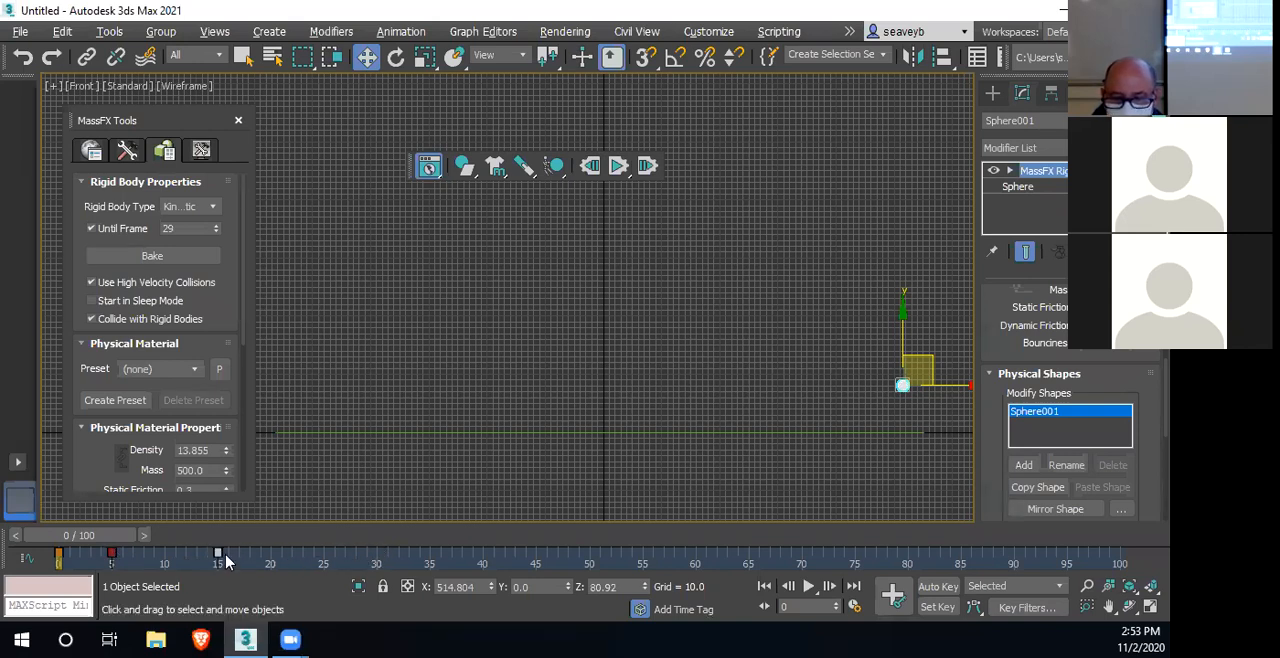
pyautogui.moveTo(111, 540)
pyautogui.mouseDown()
pyautogui.moveTo(286, 534)
pyautogui.moveTo(100, 537)
pyautogui.mouseUp()
# Set Until Frame to 14 to match the retimed keys, then run and reset the simulation
pyautogui.doubleClick(208, 228)
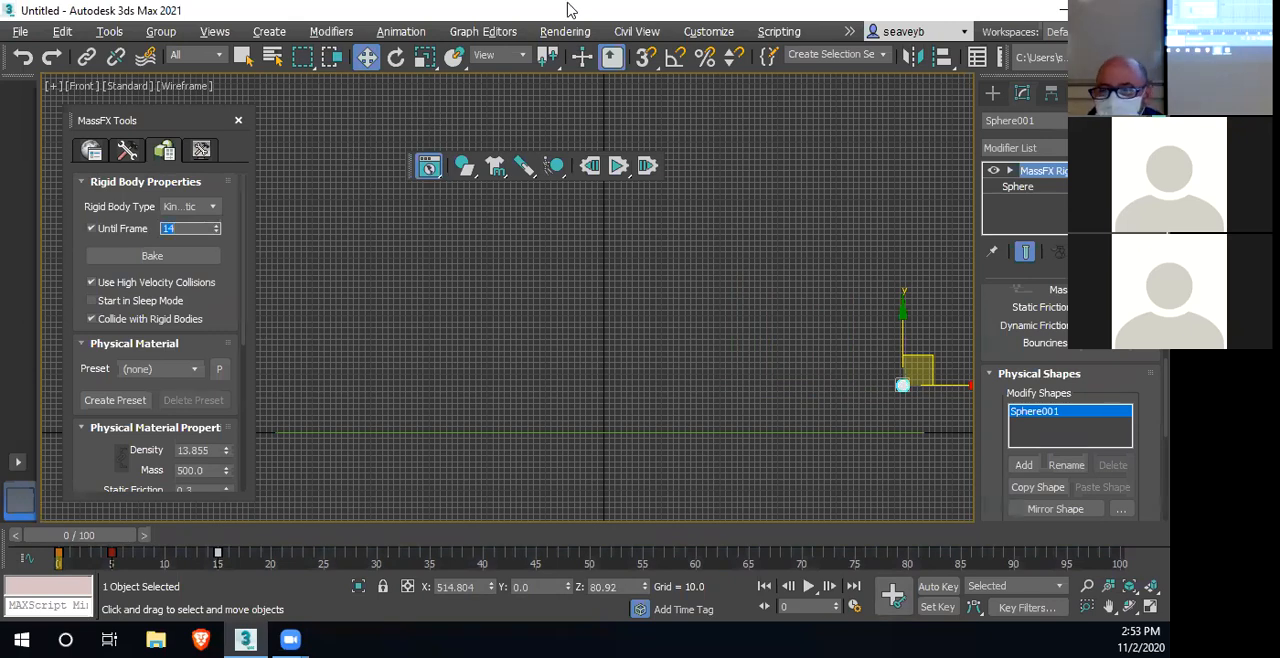
pyautogui.click(618, 166)
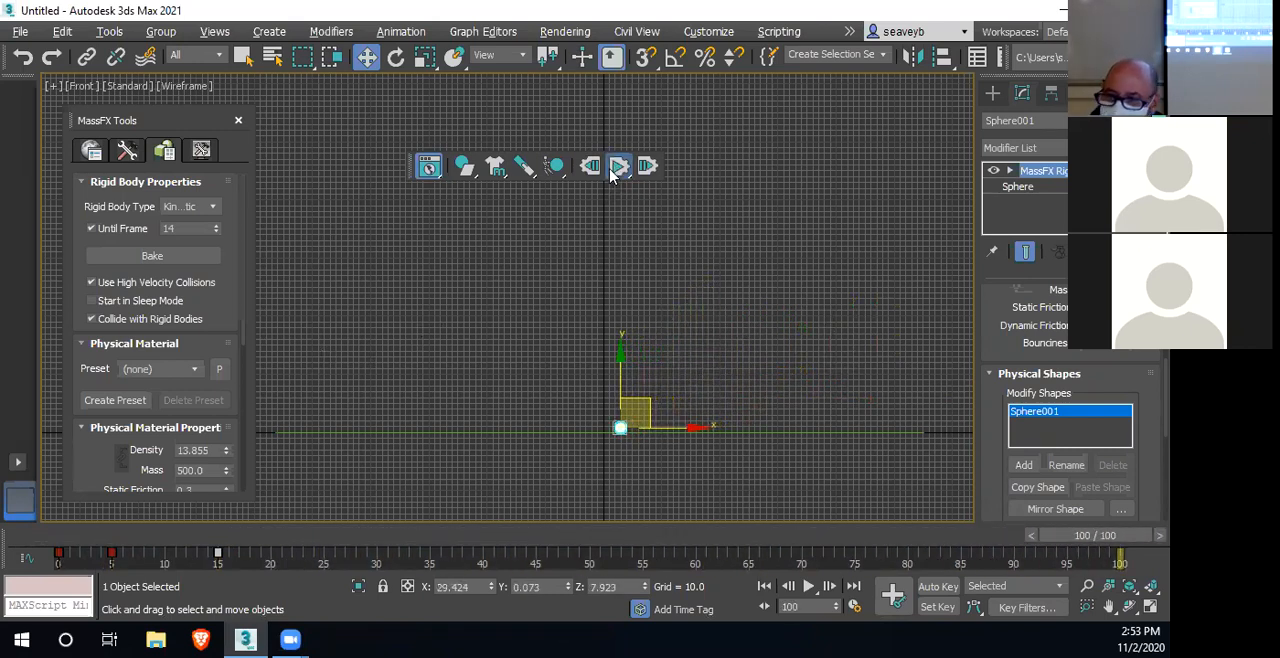
pyautogui.click(591, 166)
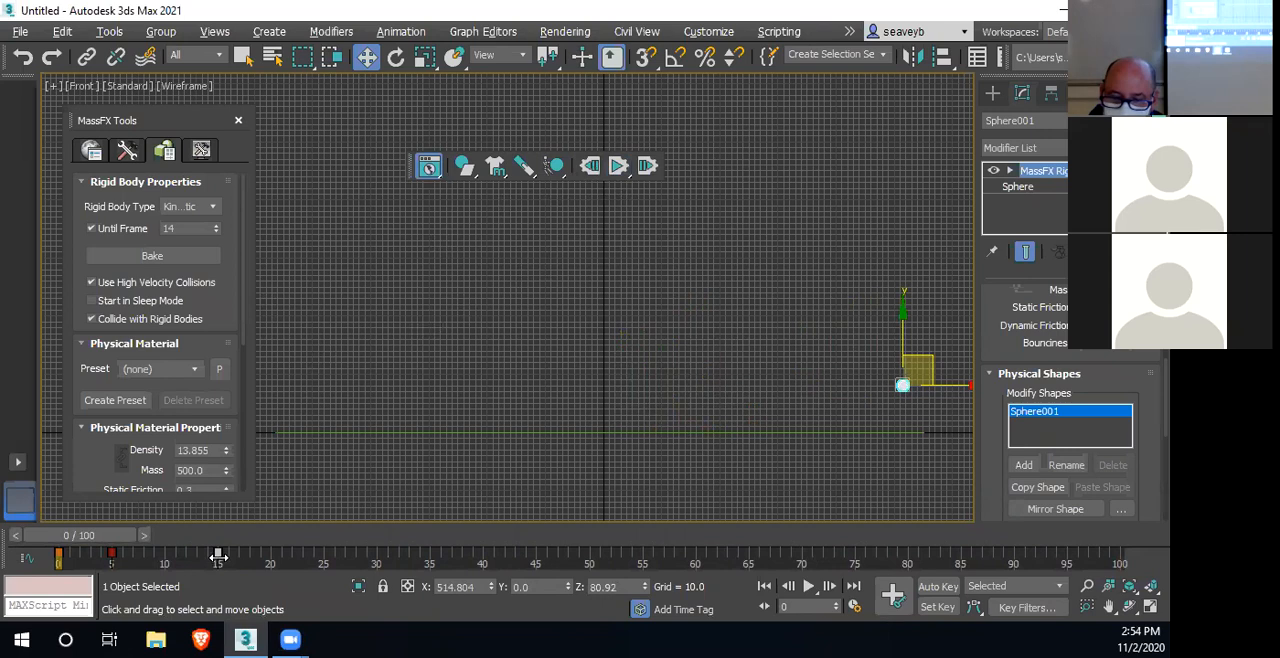
# Move the sphere's middle key to frame 3 and its last key to frame 6, and set Until Frame to 6
pyautogui.moveTo(218, 553); pyautogui.dragTo(101, 552)
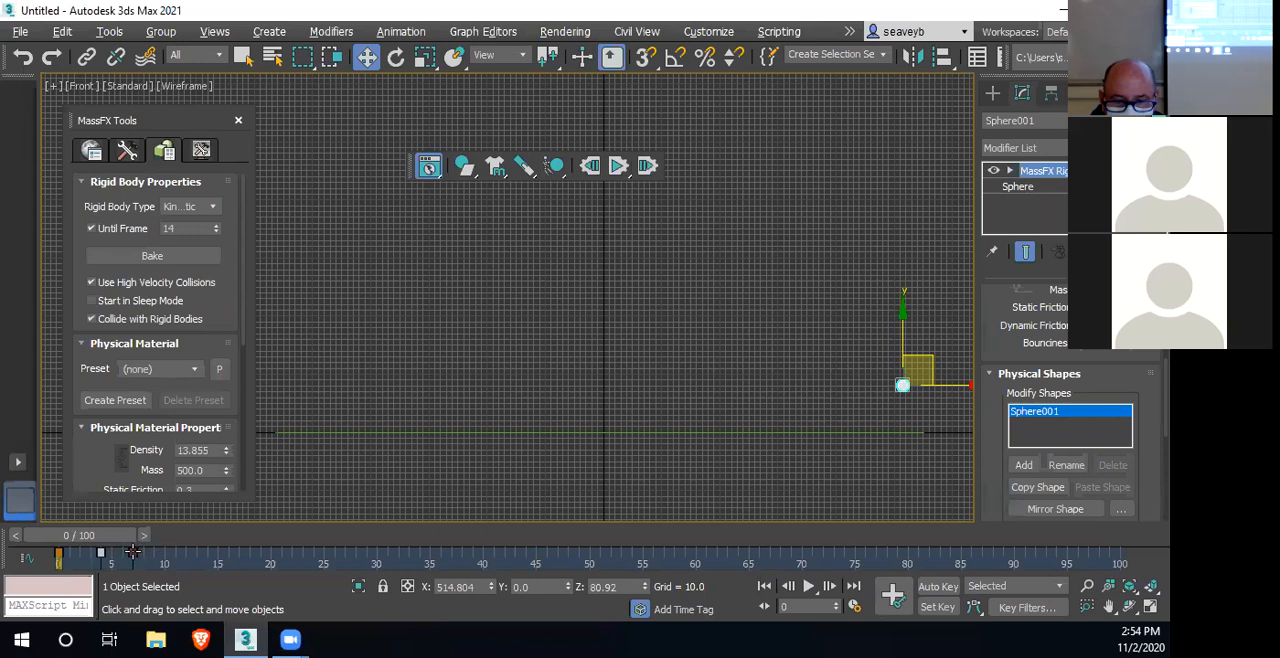
pyautogui.moveTo(134, 552); pyautogui.dragTo(90, 552)
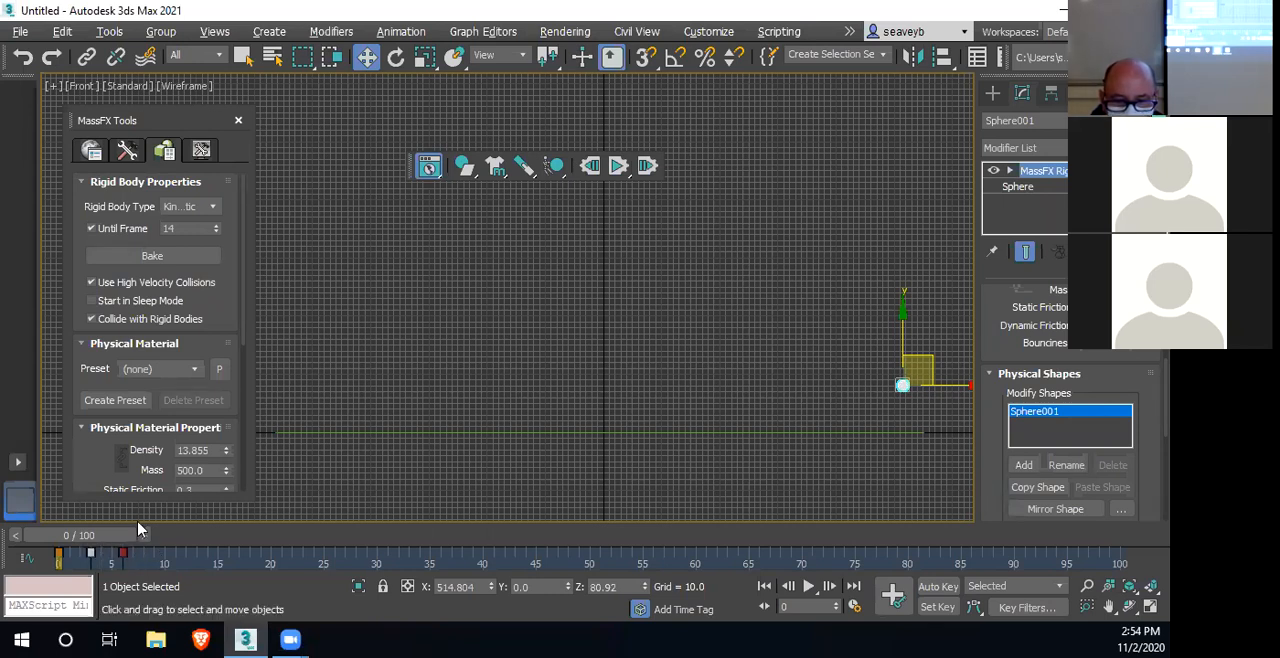
pyautogui.doubleClick(175, 229)
pyautogui.write('6')
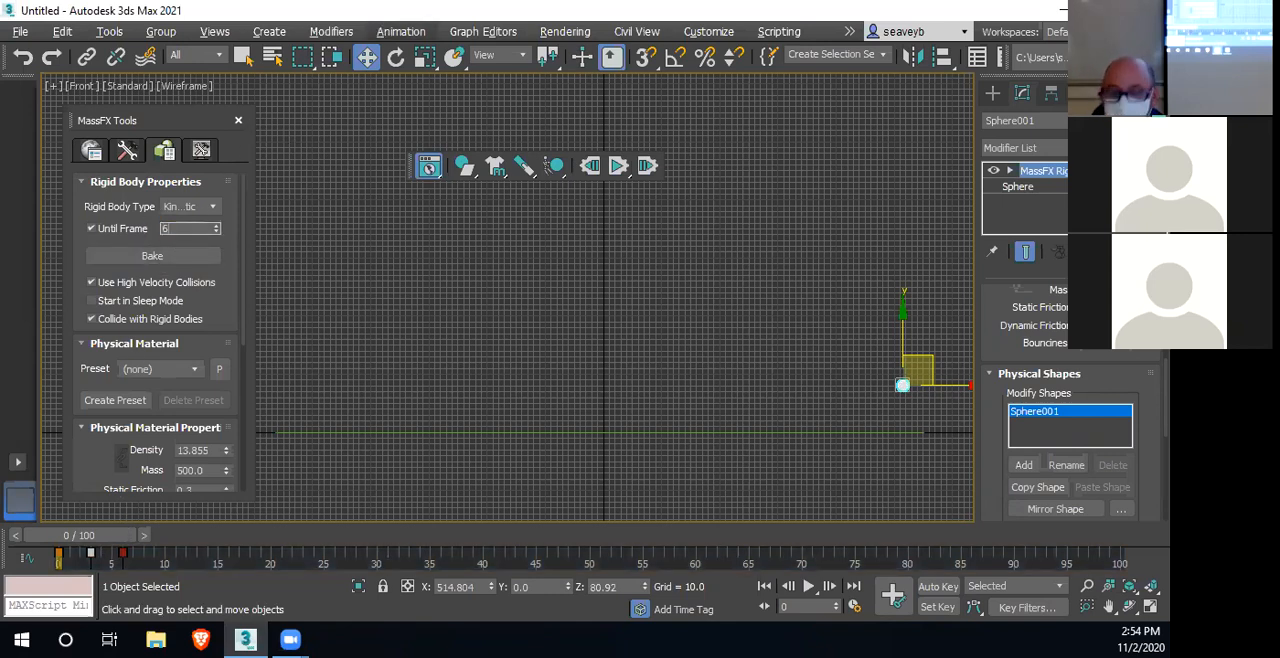
# Run the simulation with the tighter keys, lower Until Frame to 5, and rerun it before resetting to frame 0
pyautogui.click(615, 162)
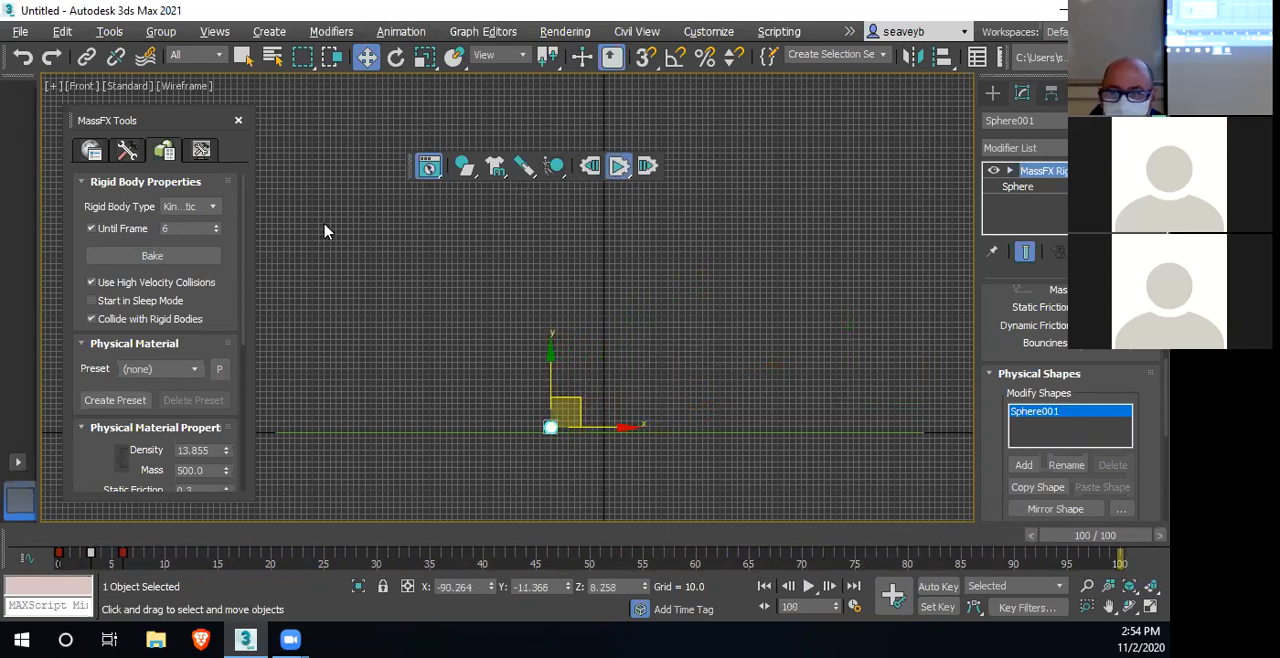
pyautogui.click(590, 165)
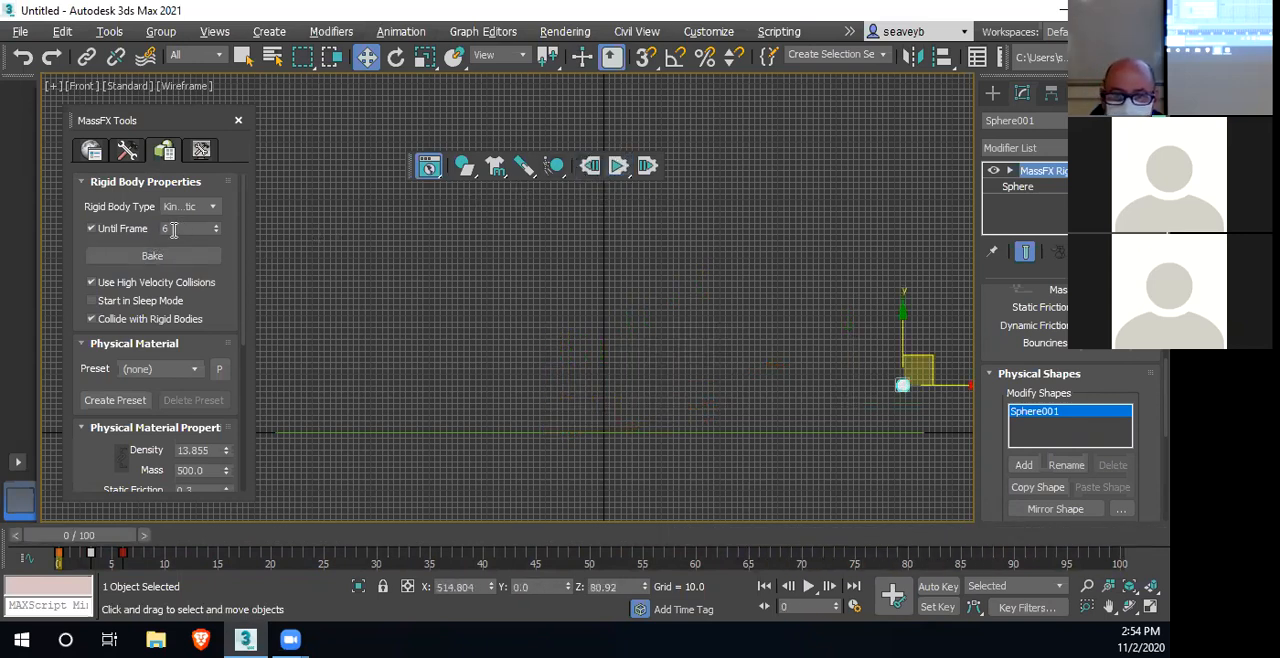
pyautogui.click(620, 166)
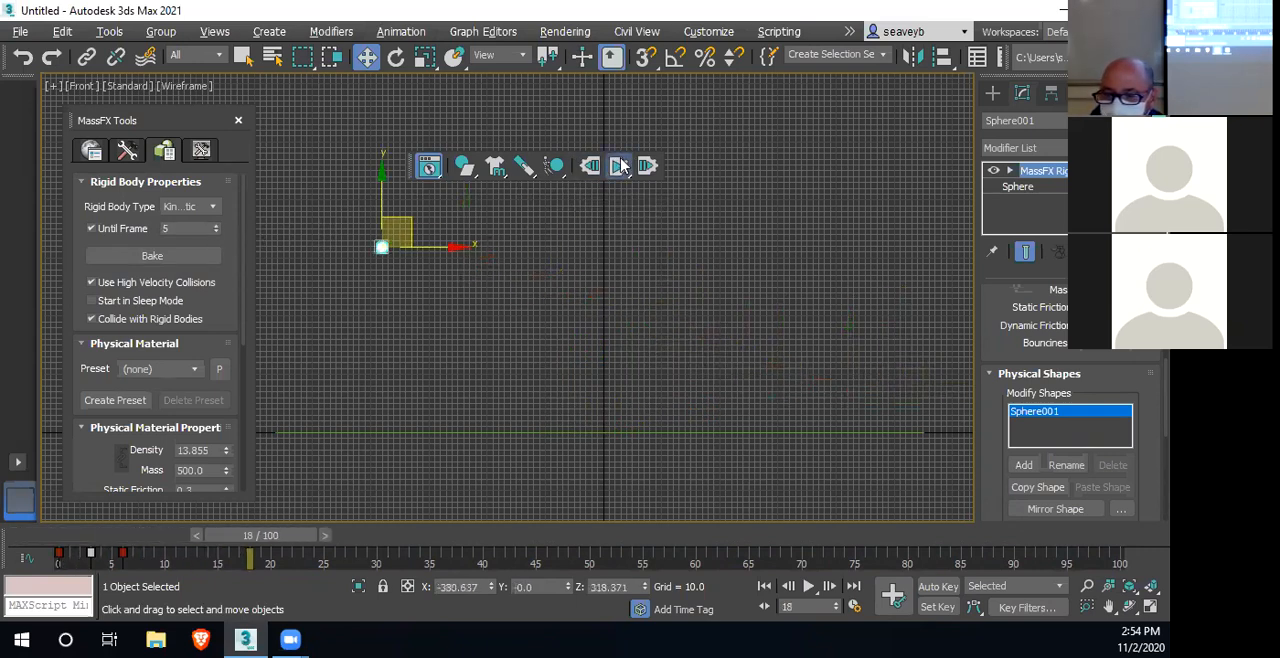
pyautogui.click(590, 166)
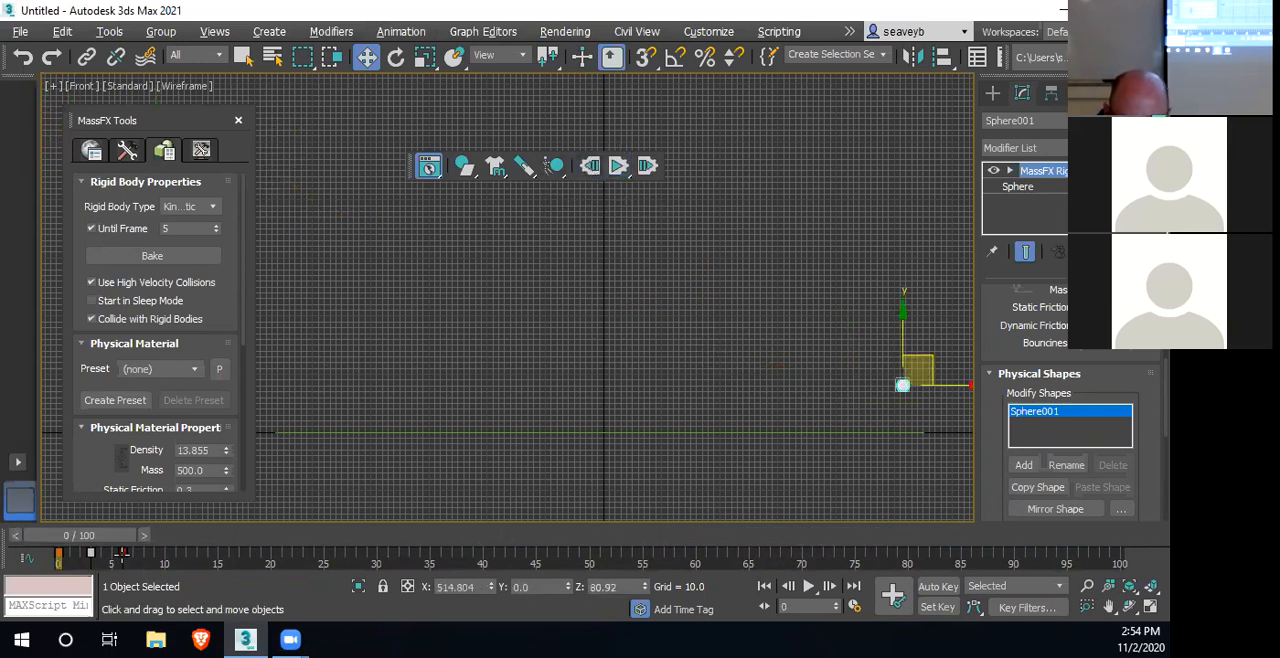
# Move the sphere's middle key to frame 4 and its last key to frame 8
pyautogui.moveTo(122, 553)
pyautogui.mouseDown()
pyautogui.moveTo(144, 554)
pyautogui.moveTo(101, 553)
pyautogui.mouseUp()
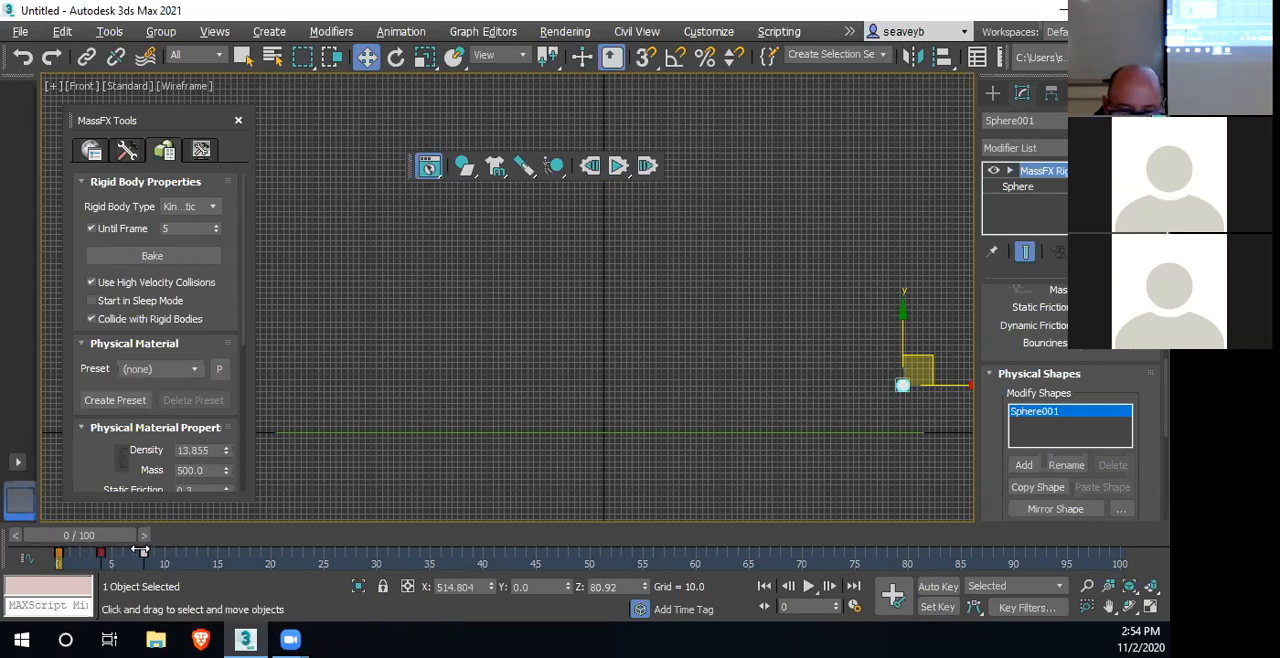
pyautogui.moveTo(145, 541); pyautogui.dragTo(115, 540)
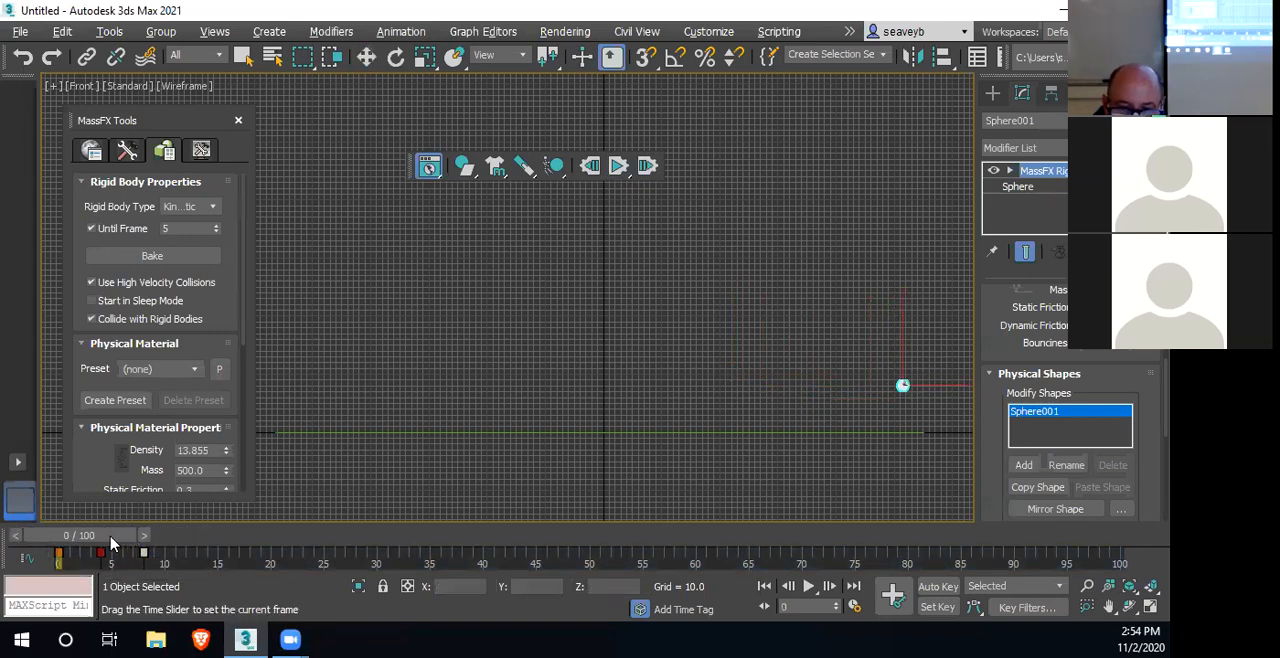
pyautogui.press('w')
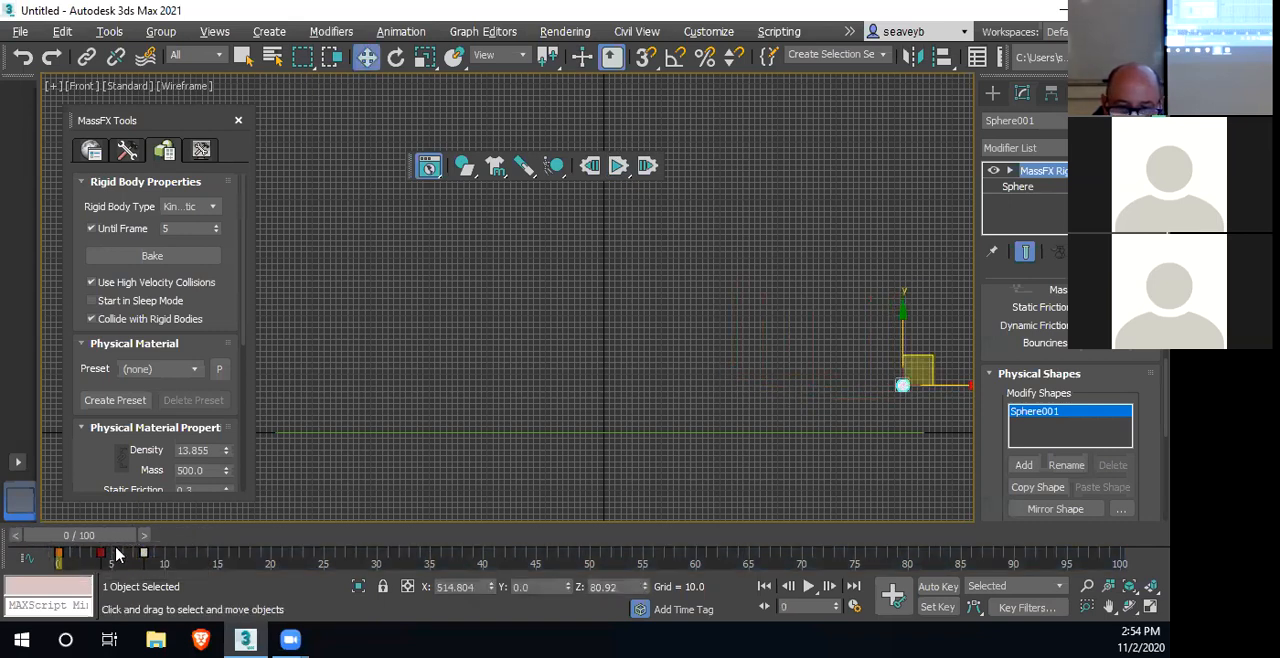
# Set Until Frame to 7 for the retimed keys, and run and reset the simulation
pyautogui.click(167, 229)
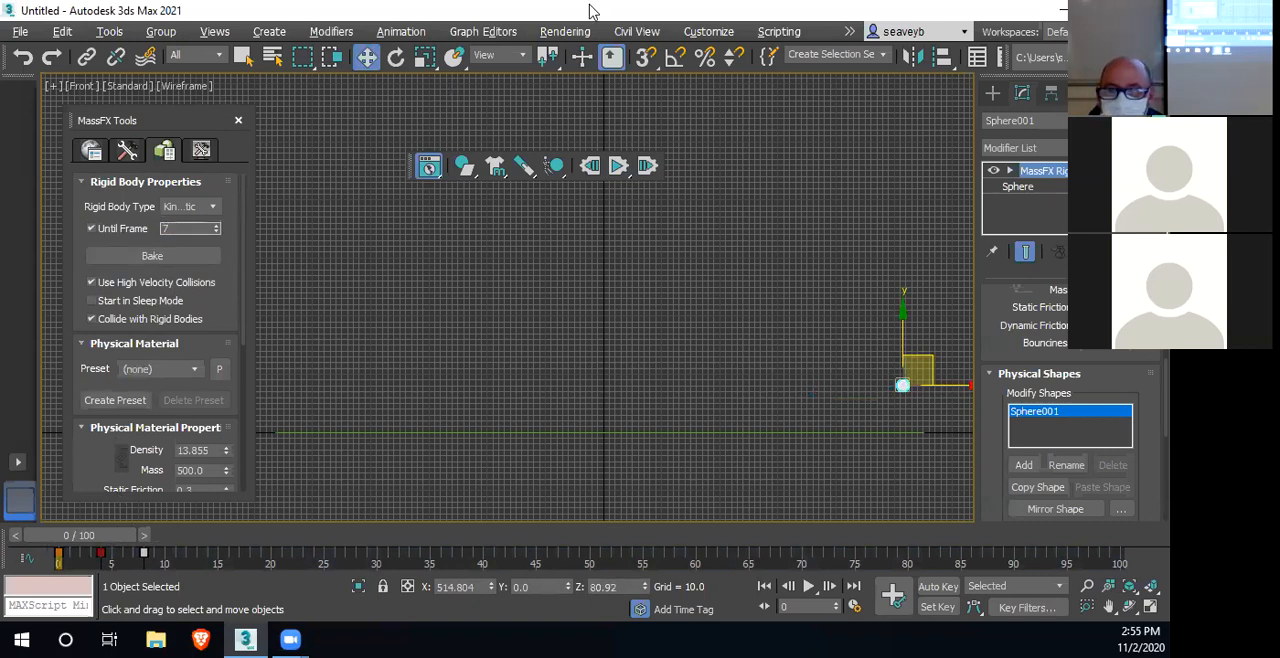
pyautogui.click(619, 167)
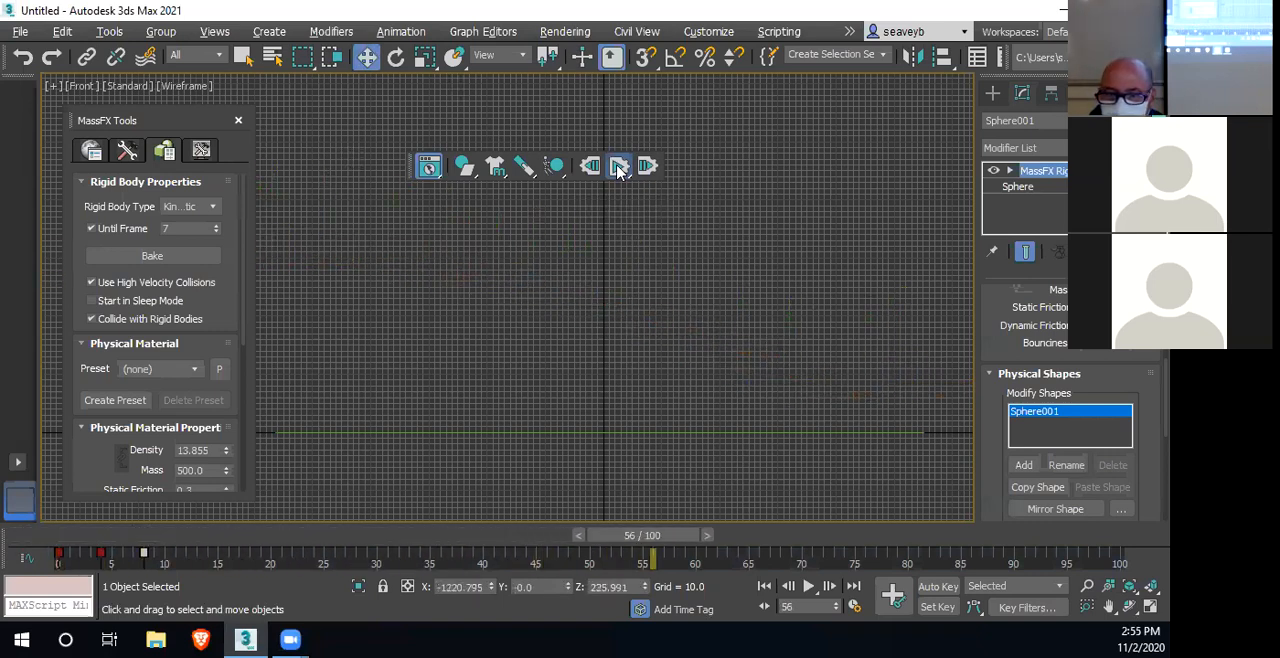
pyautogui.click(590, 167)
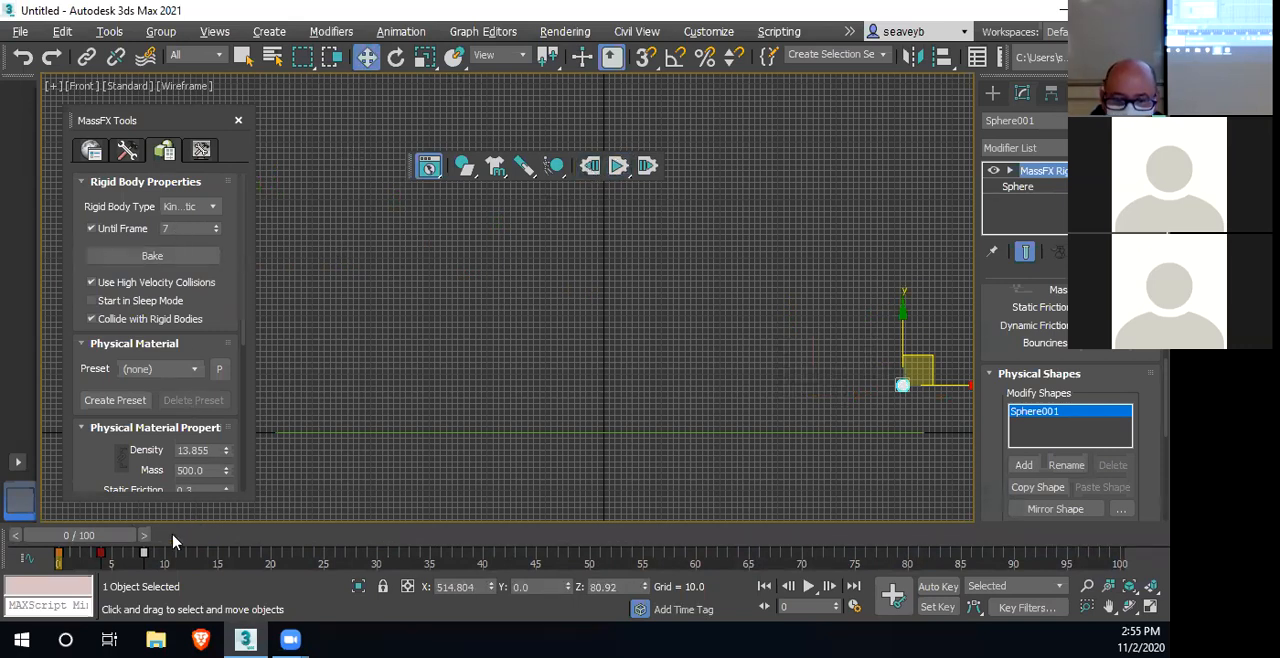
# Move the sphere's keys to frames 5 and 10, and set Until Frame to 9
pyautogui.moveTo(144, 553); pyautogui.dragTo(112, 553)
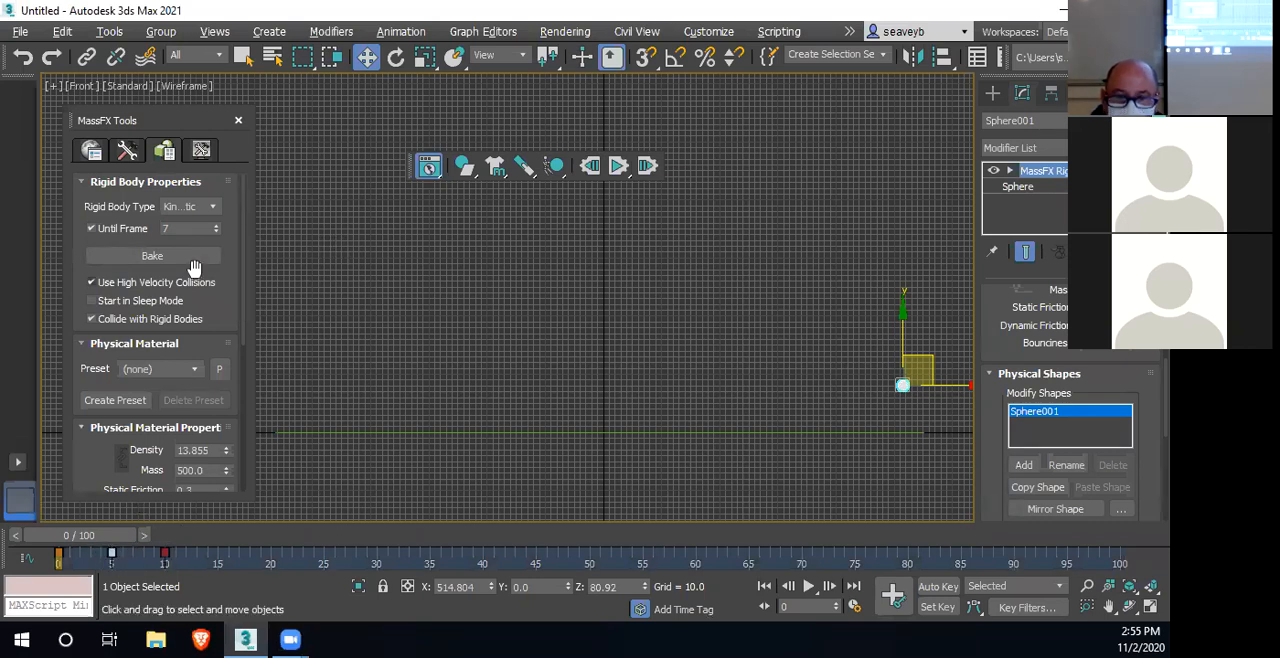
pyautogui.click(170, 228)
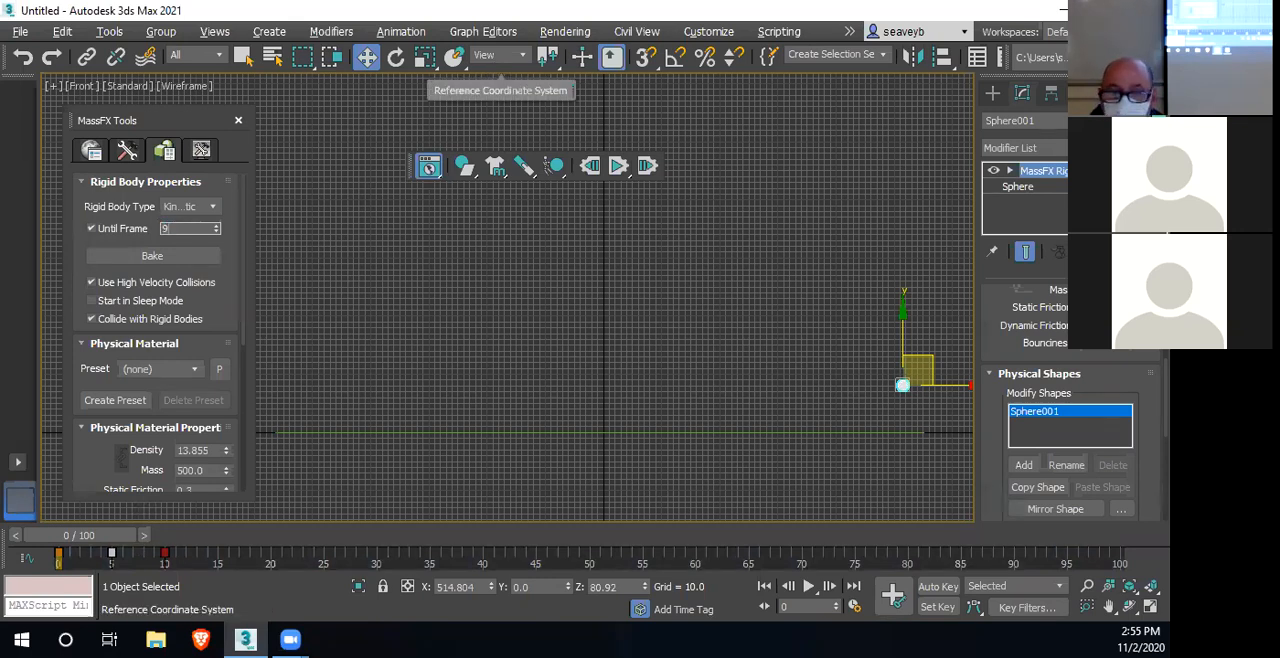
# Run the simulation, close MassFX Tools, and rerun it in a wider Front view before resetting to frame 0
pyautogui.click(618, 176)
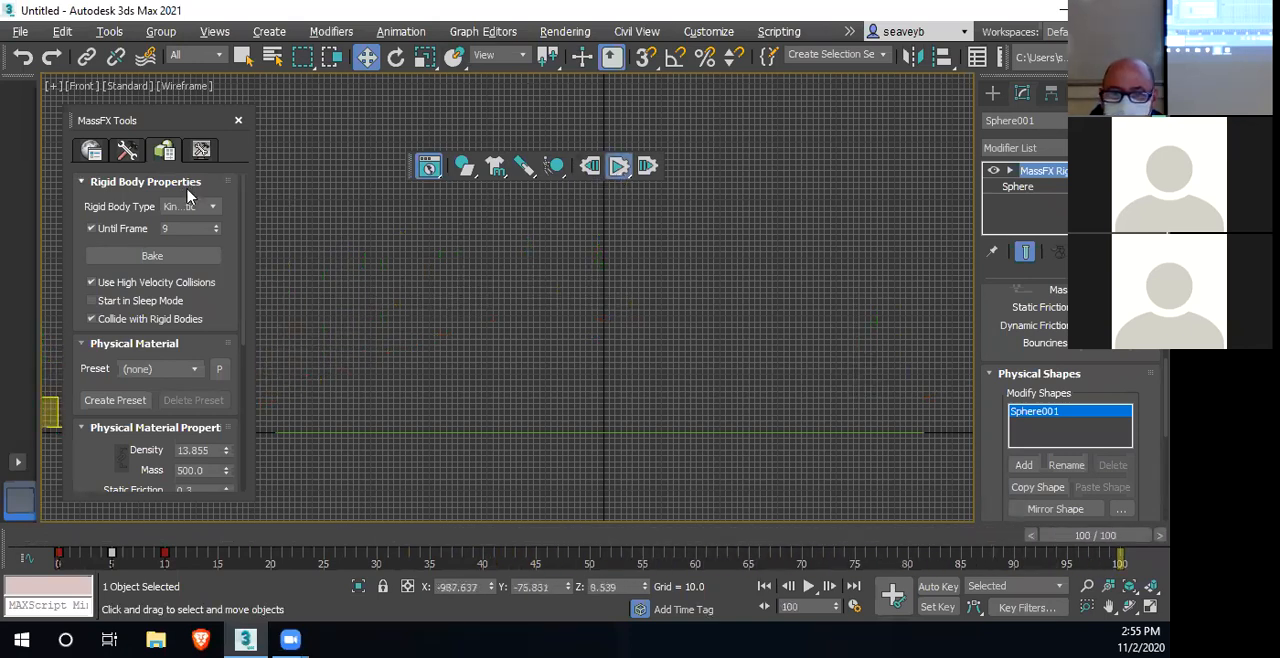
pyautogui.click(238, 120)
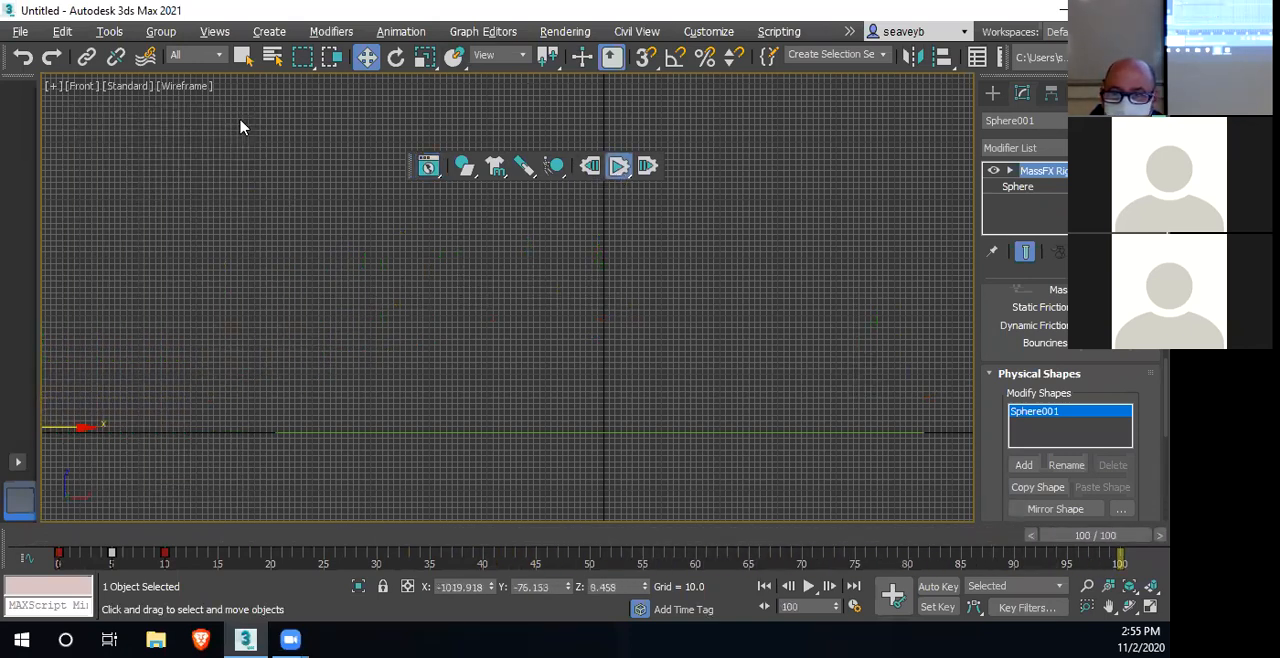
pyautogui.click(591, 166)
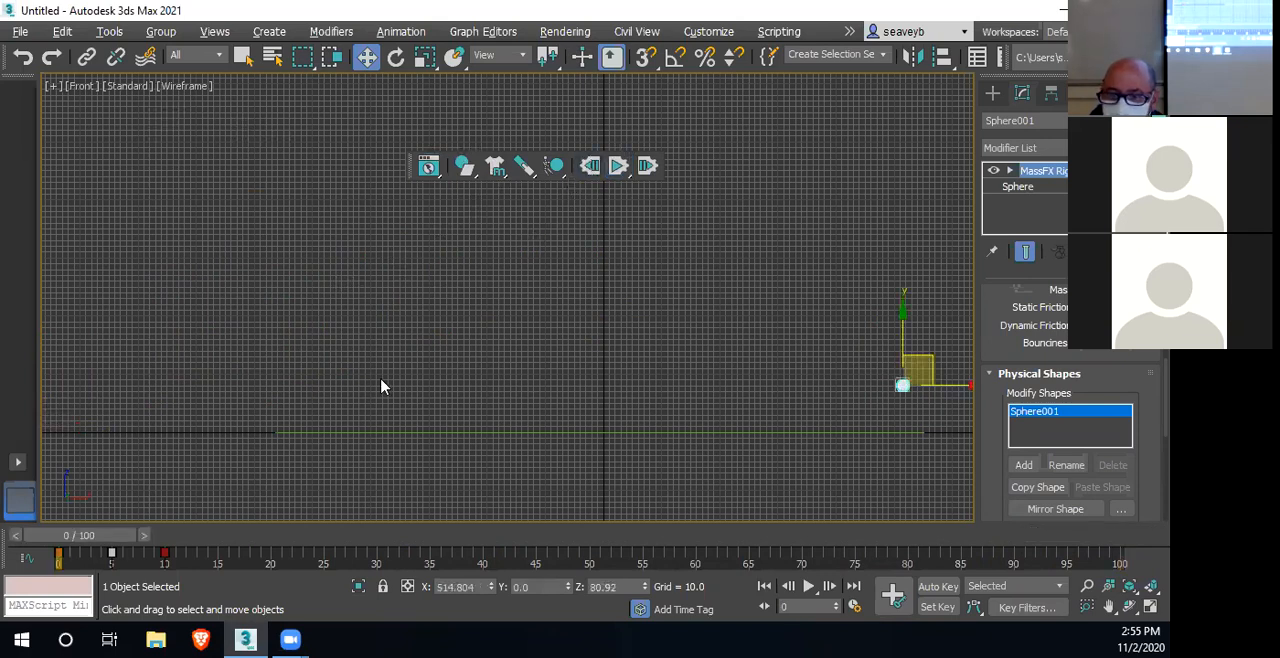
pyautogui.scroll(-3, 385, 414)
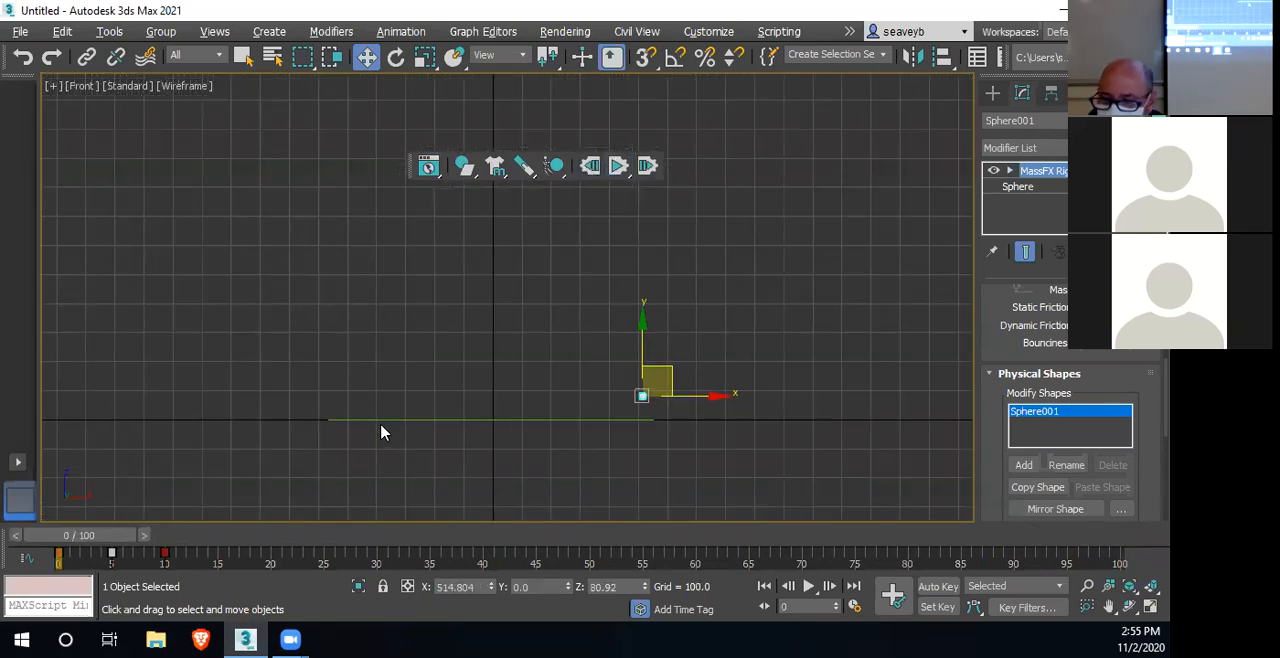
pyautogui.click(619, 167)
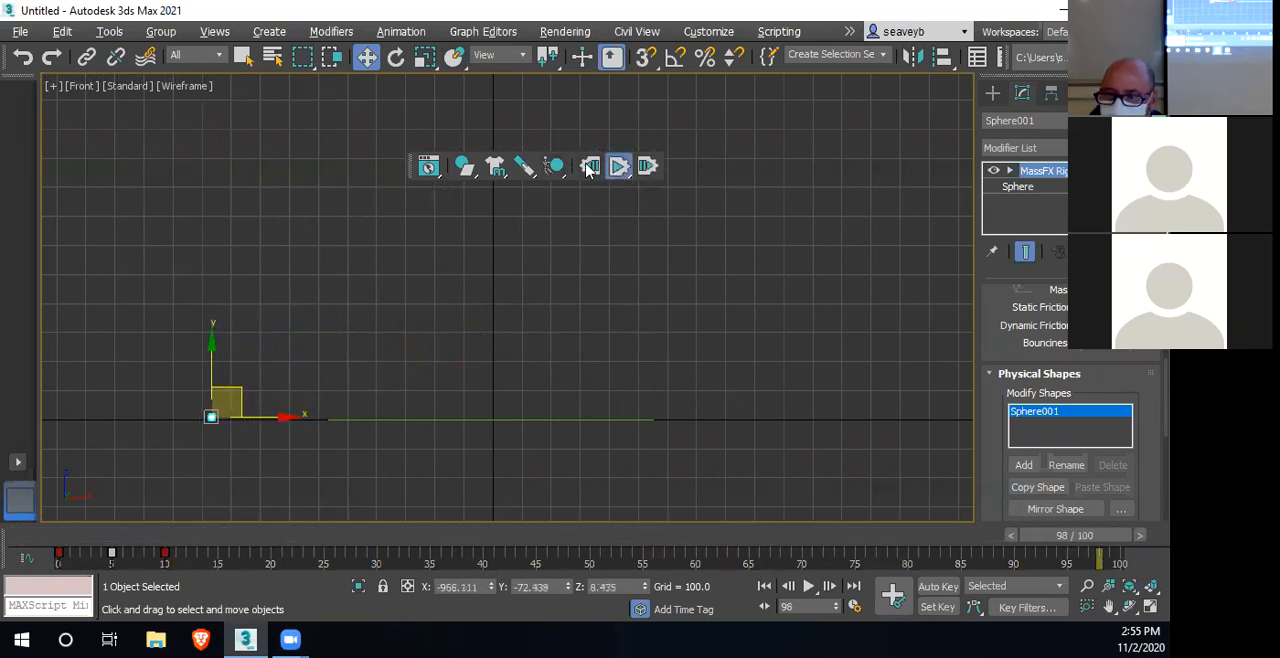
pyautogui.click(591, 167)
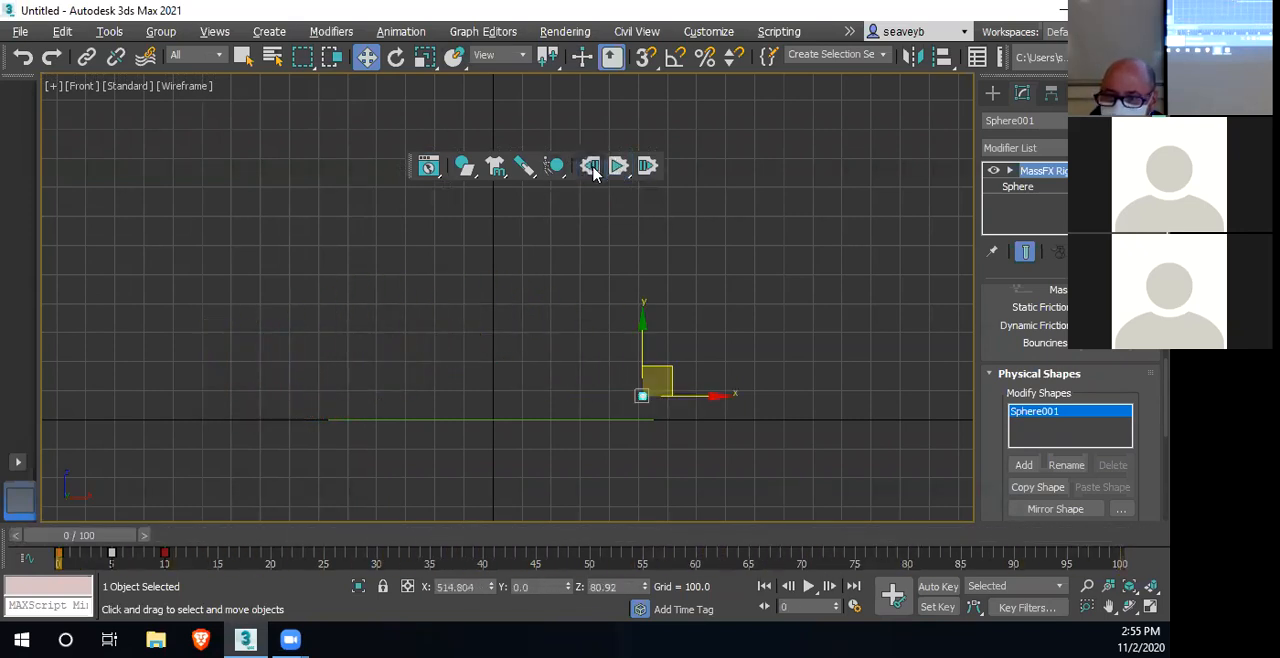
# Widen the ground plane and shift it along negative X to about -525 so it extends under the sphere's path
pyautogui.click(377, 420)
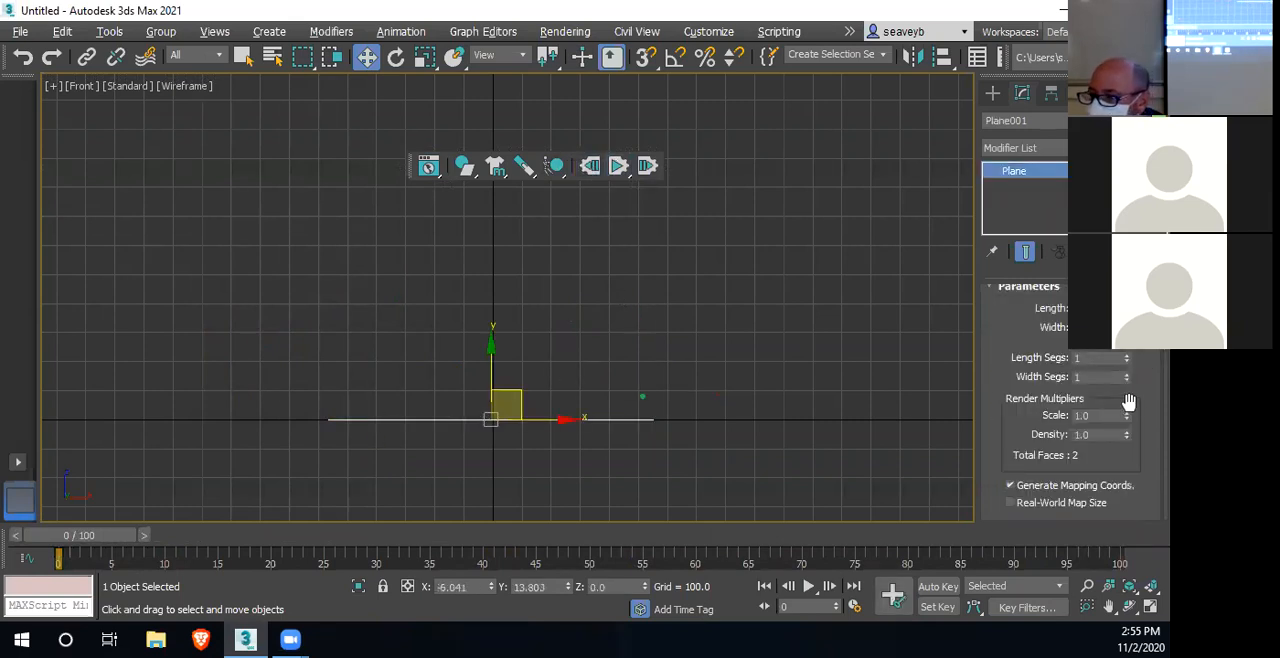
pyautogui.moveTo(1127, 327); pyautogui.dragTo(1127, 240)
pyautogui.moveTo(567, 420); pyautogui.dragTo(416, 425)
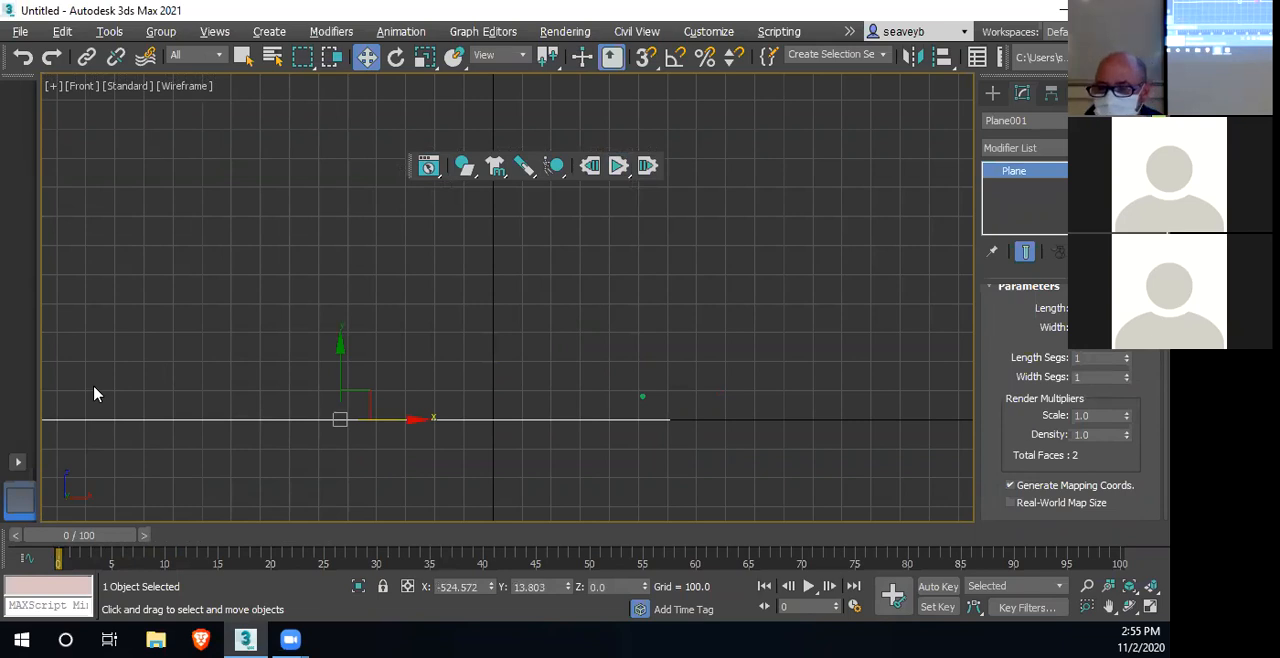
# Set the sphere's rigid body mass to 5000
pyautogui.click(644, 396)
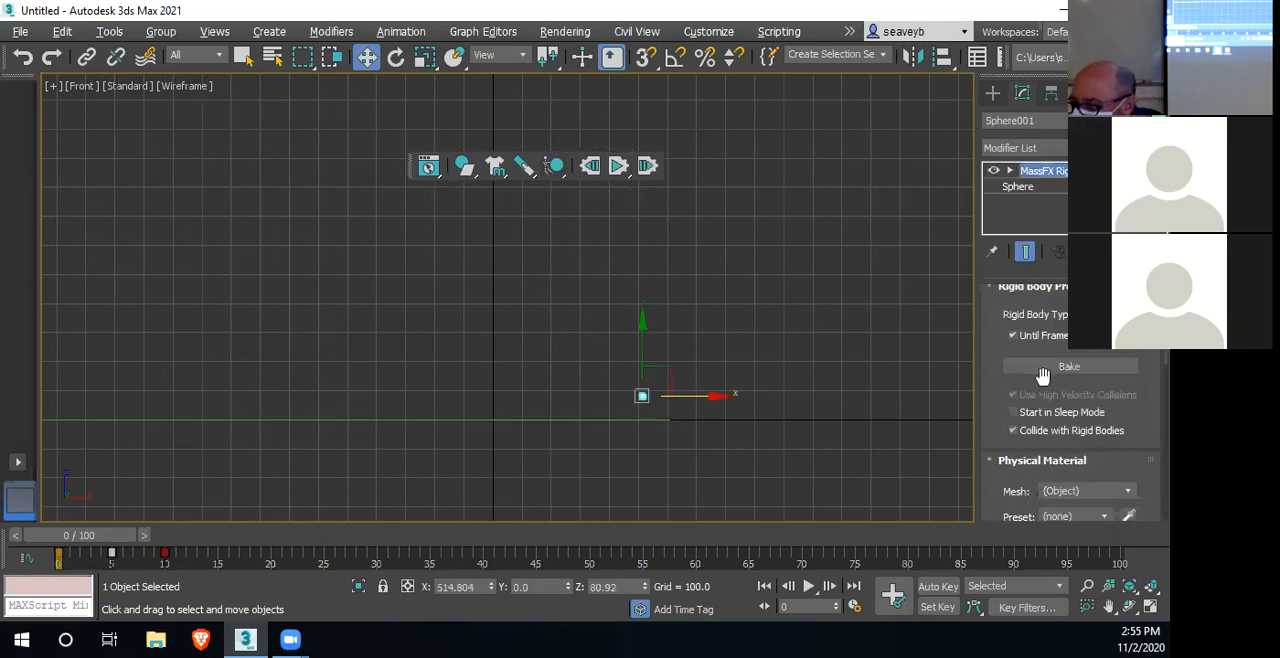
pyautogui.scroll(1, 1047, 386)
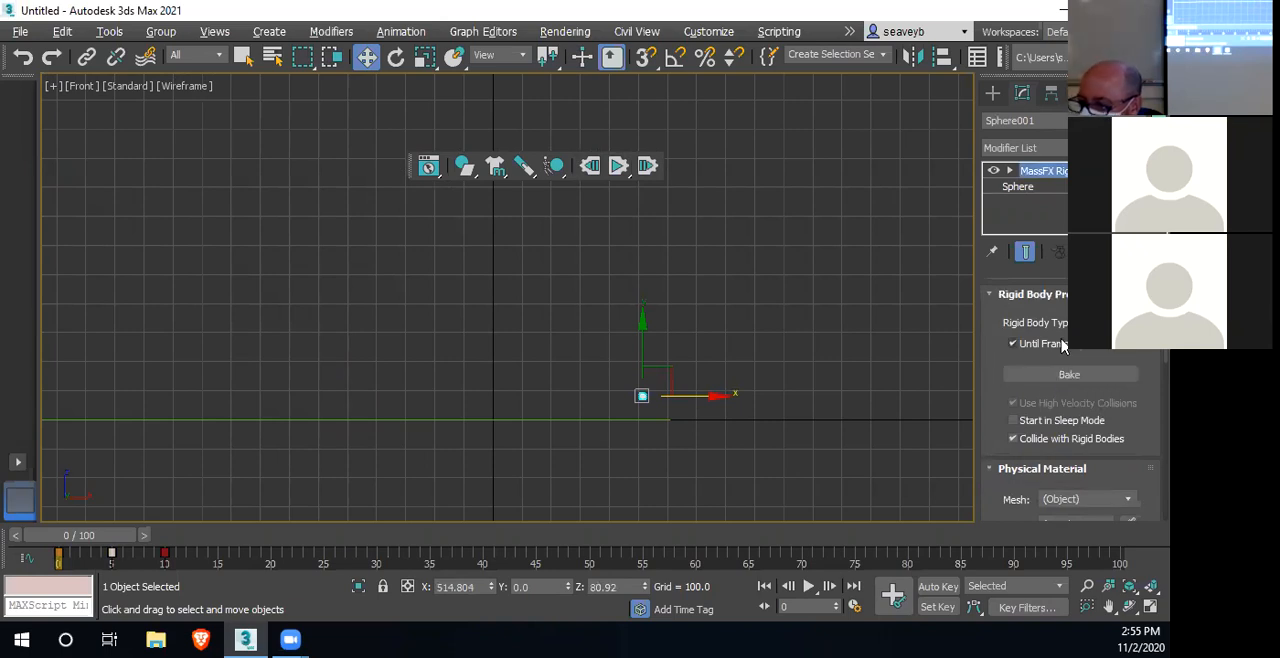
pyautogui.scroll(-4, 1035, 478)
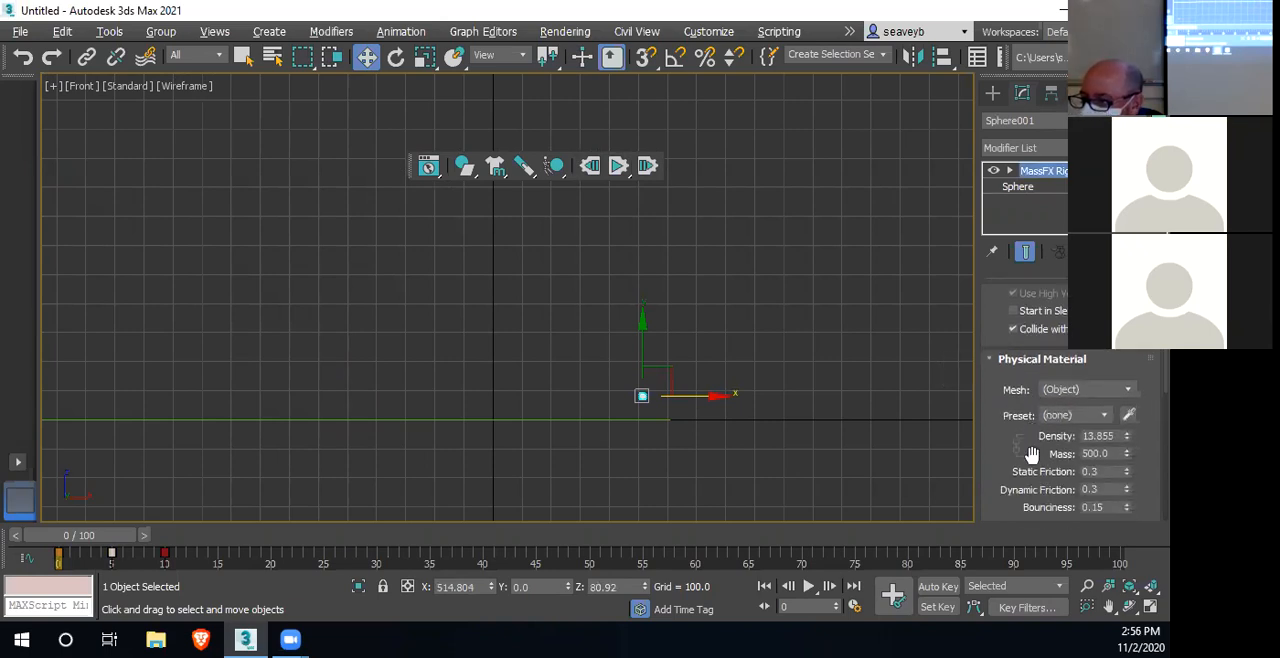
pyautogui.doubleClick(1112, 455)
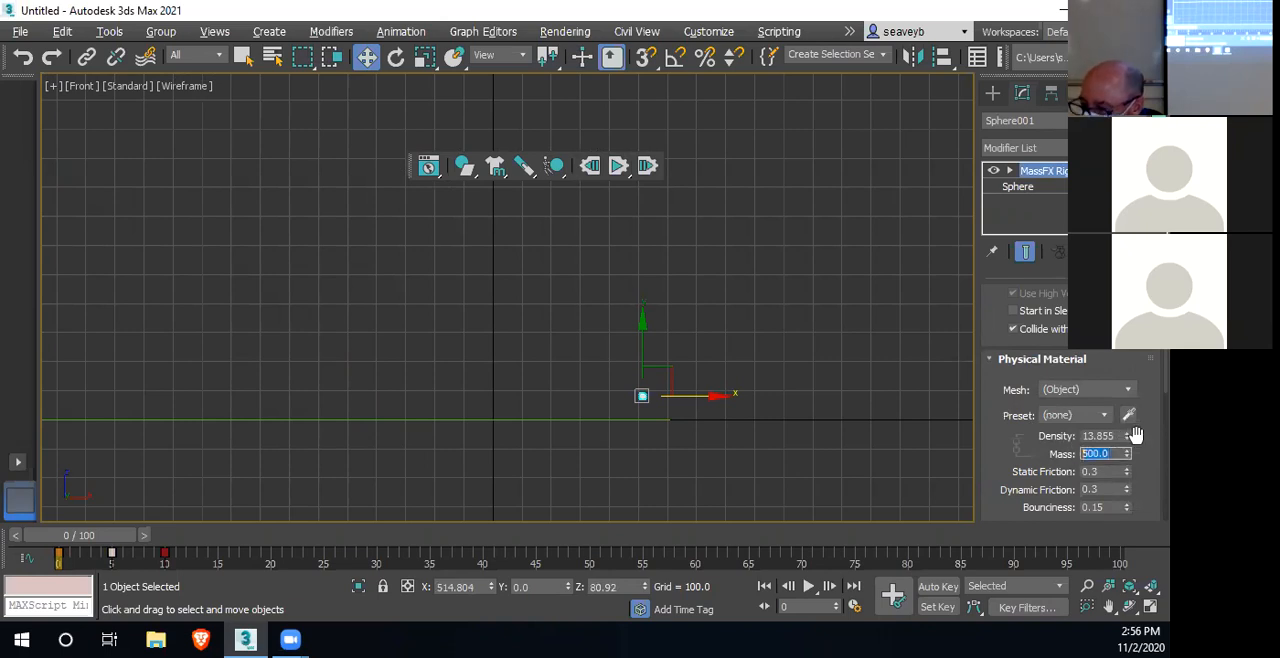
pyautogui.write('0')
pyautogui.press('Return')
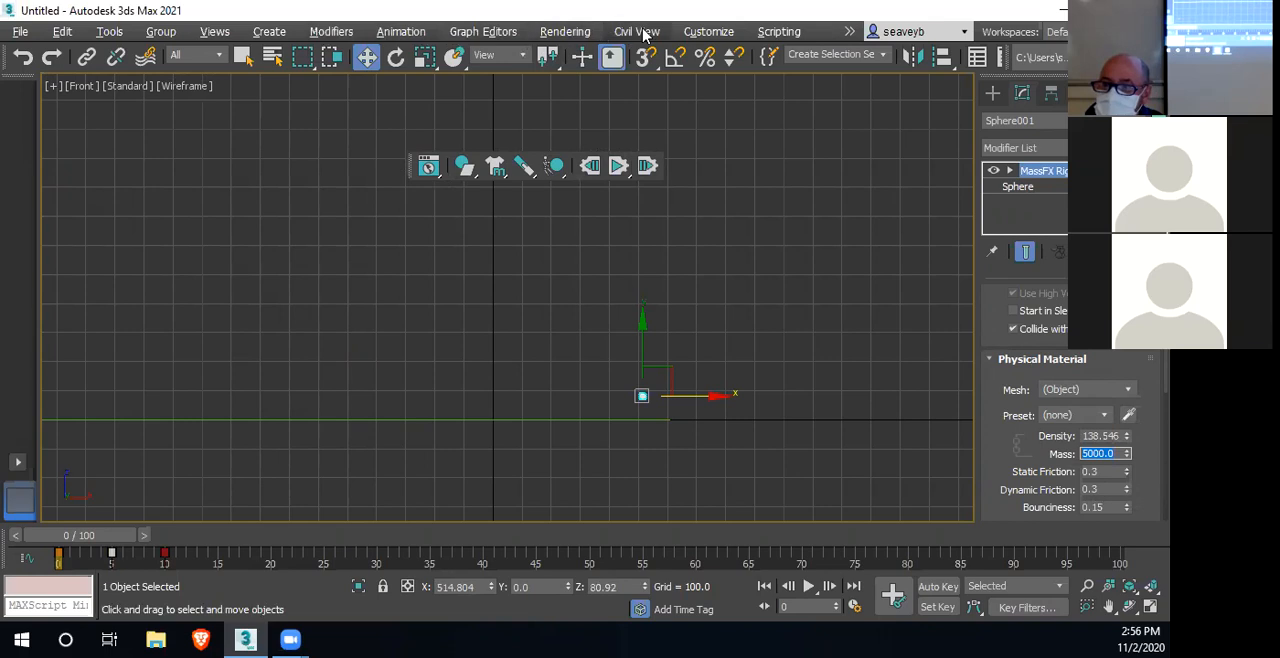
pyautogui.click(710, 32)
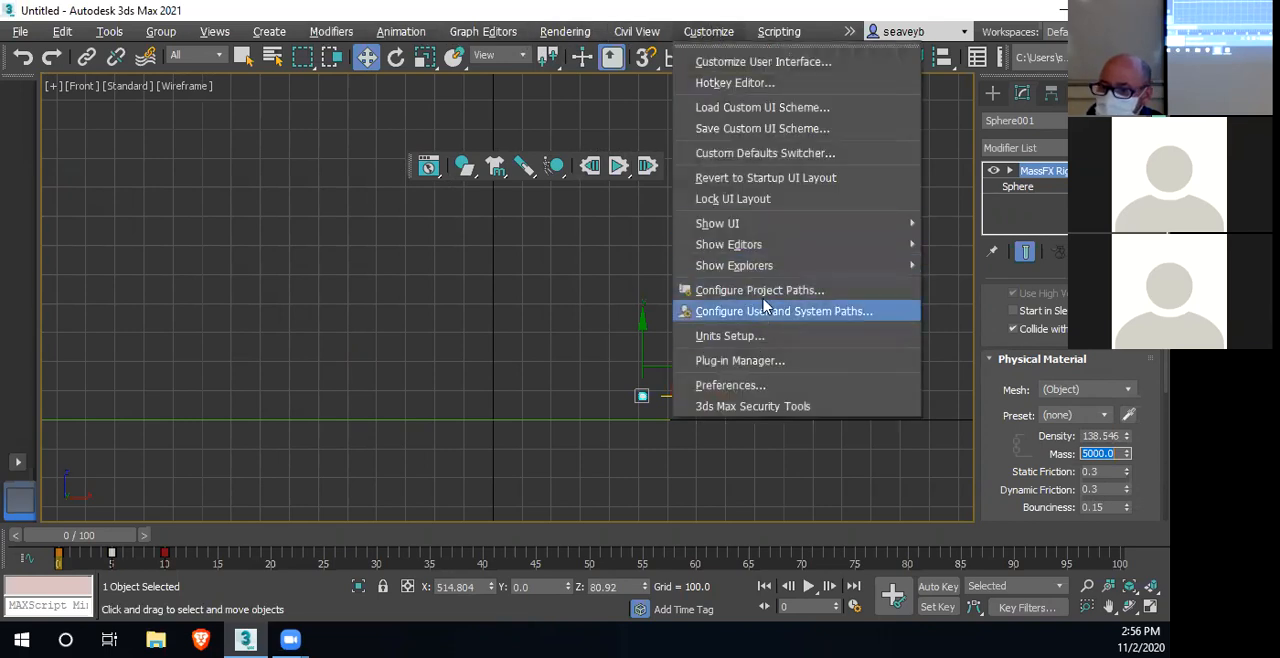
pyautogui.click(710, 38)
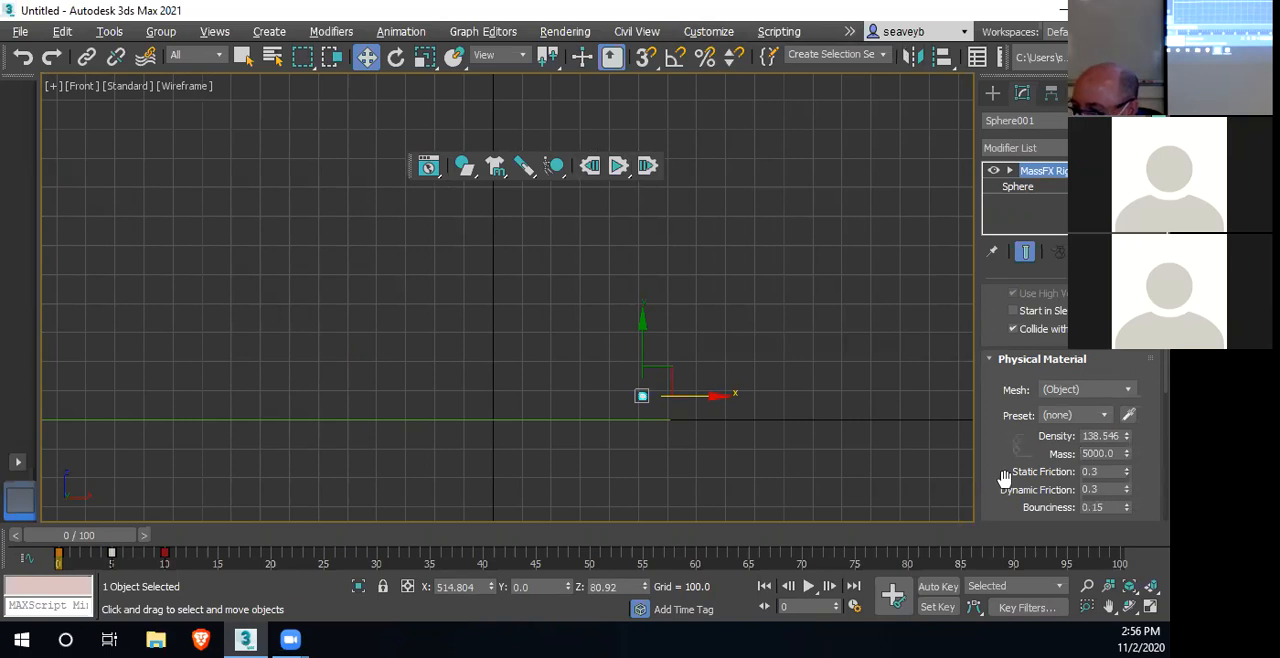
# Set the sphere's dynamic friction to 0.15, test and reset the simulation, and set its static friction to 0.15
pyautogui.click(1098, 489)
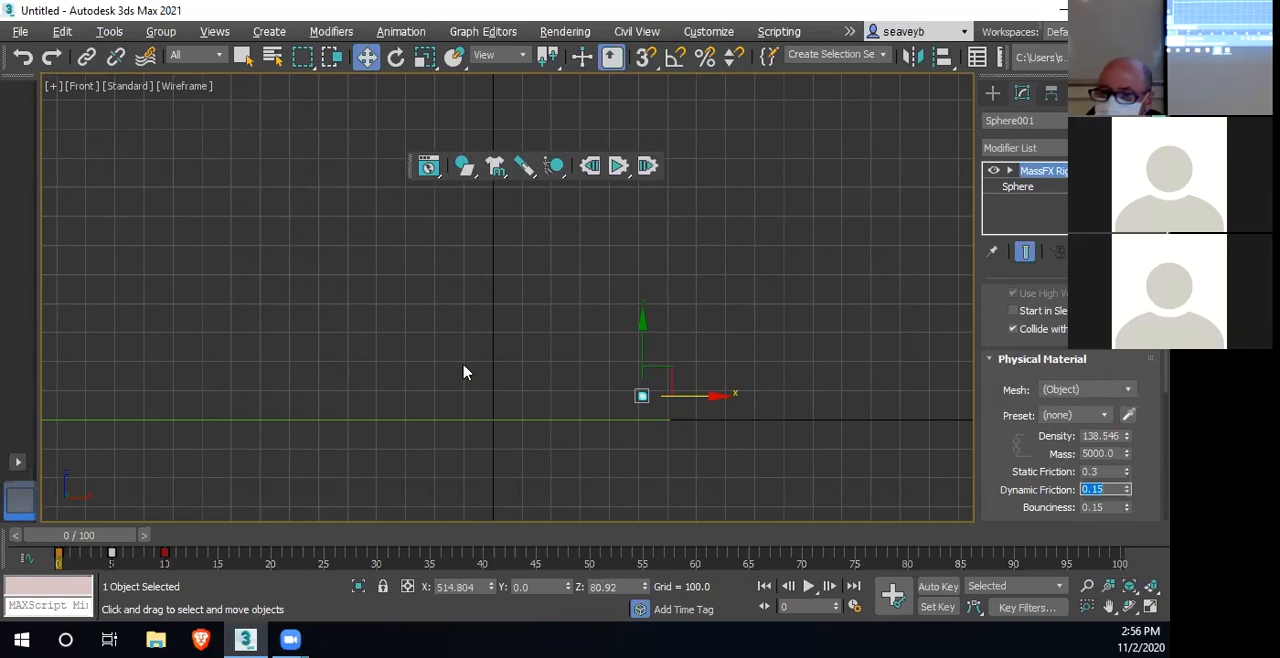
pyautogui.click(619, 167)
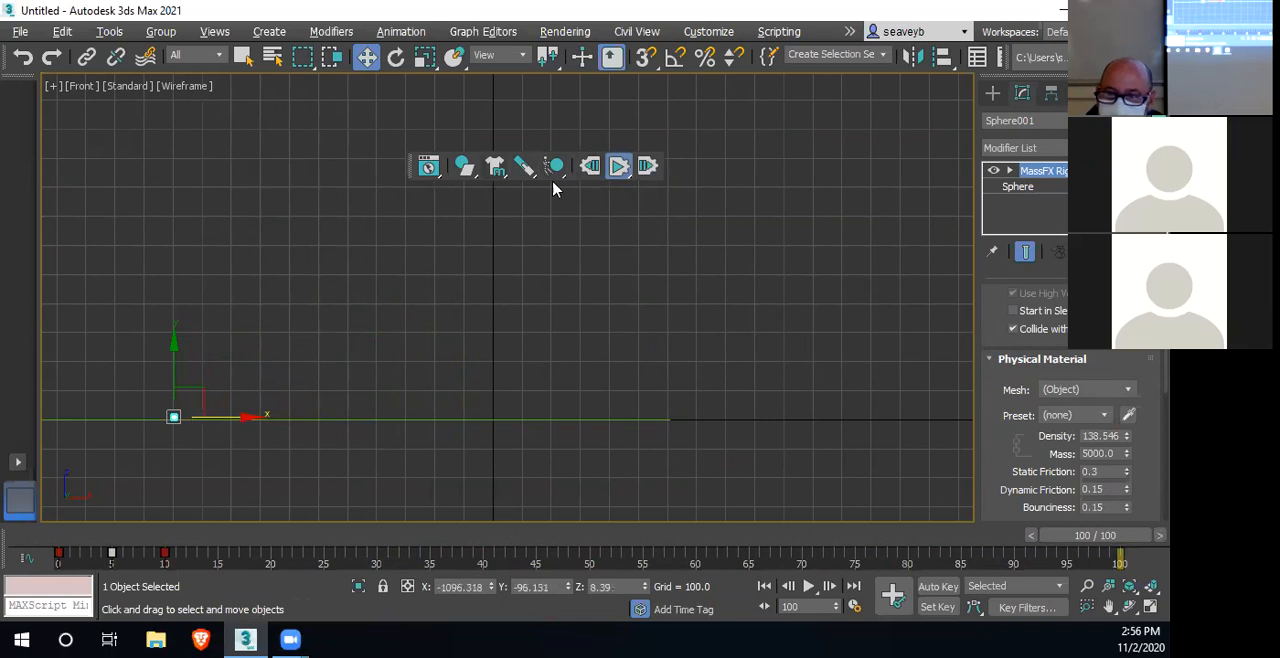
pyautogui.click(590, 166)
pyautogui.moveTo(1108, 473); pyautogui.dragTo(1081, 472)
pyautogui.write('0.15')
pyautogui.press('Return')
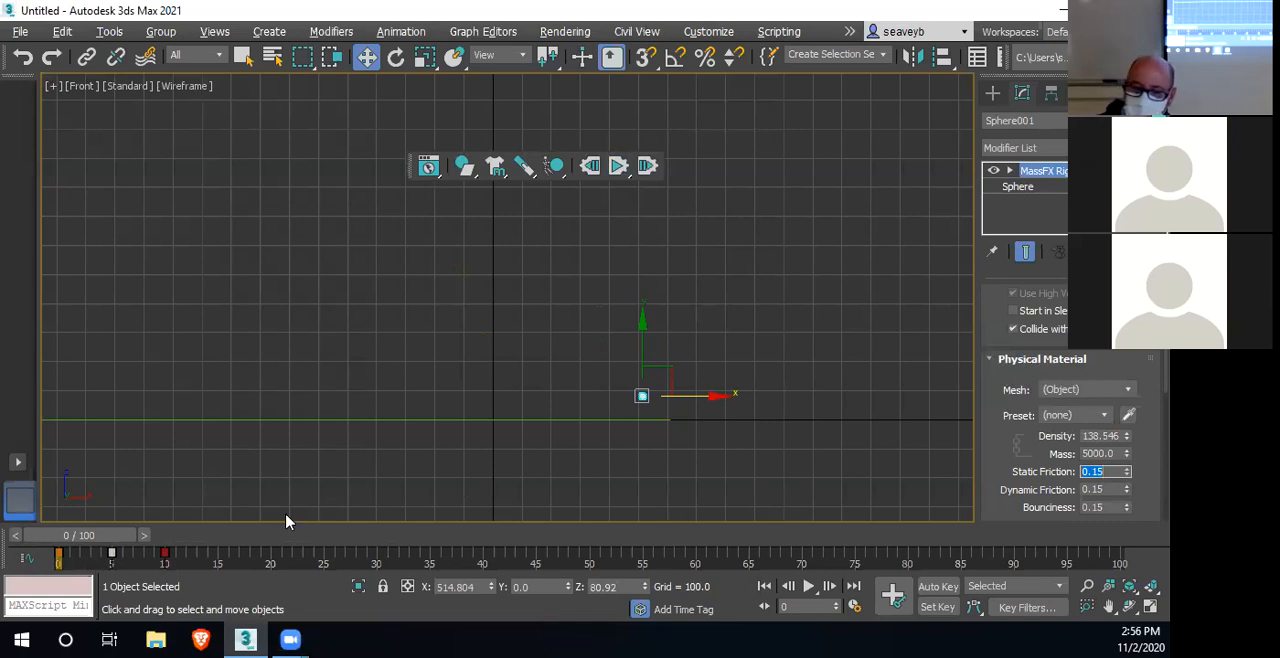
pyautogui.moveTo(105, 535); pyautogui.dragTo(57, 533)
pyautogui.press('w')
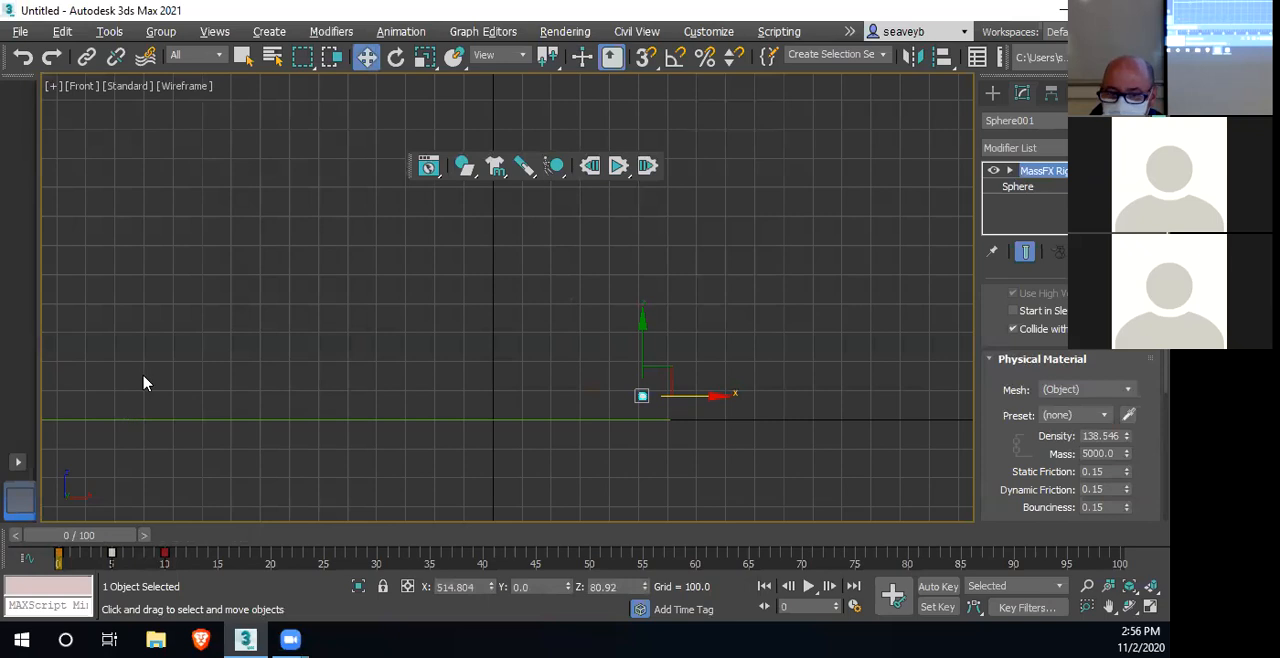
# Start a spline Line in the Front view and enable snapping to Grid Points near the ground plane's negative X end
pyautogui.moveTo(380, 449); pyautogui.dragTo(534, 467, button='middle')
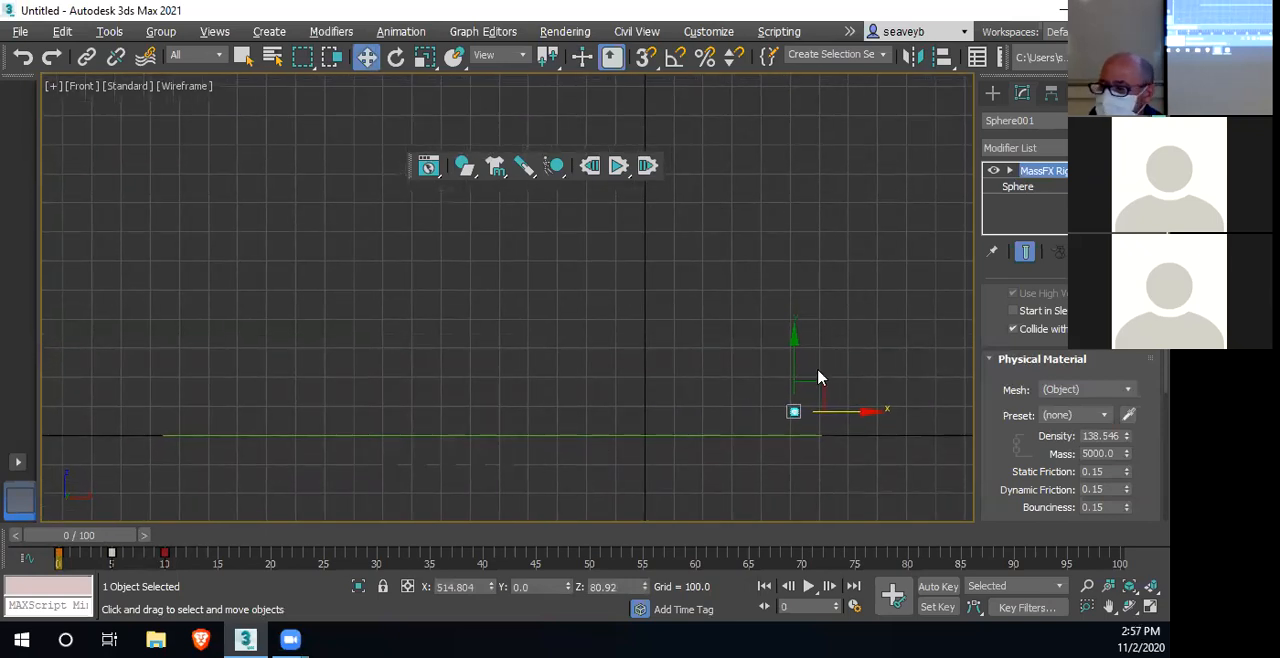
pyautogui.click(993, 94)
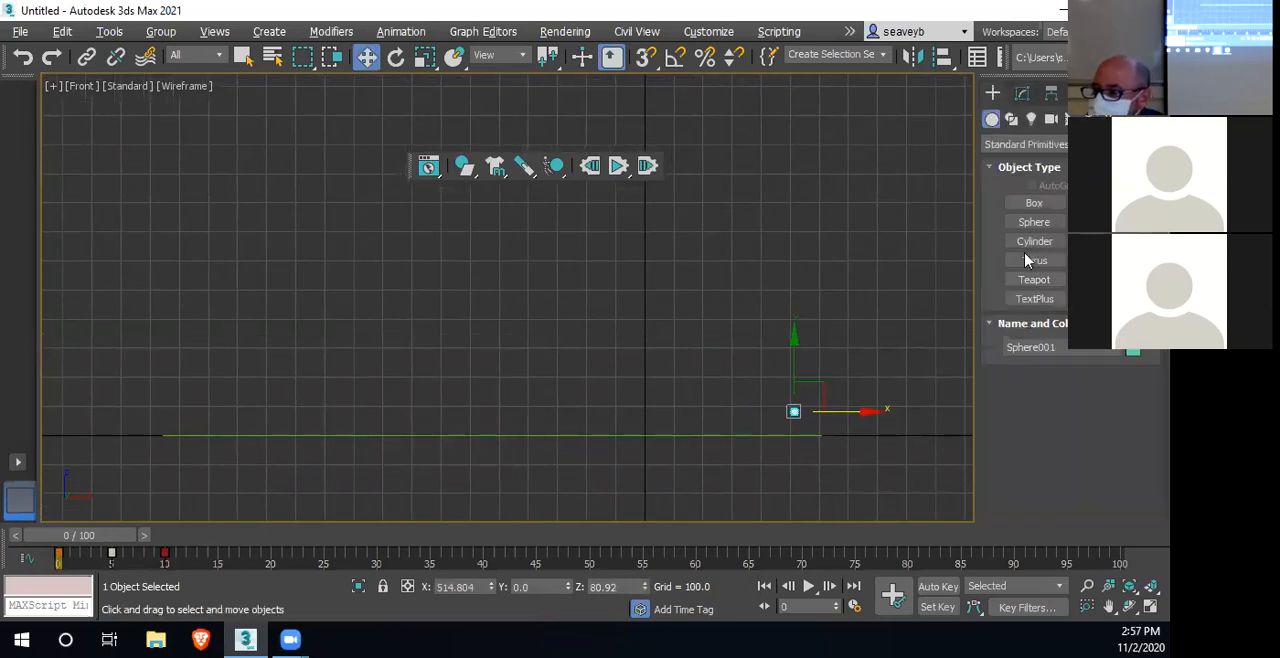
pyautogui.click(1011, 119)
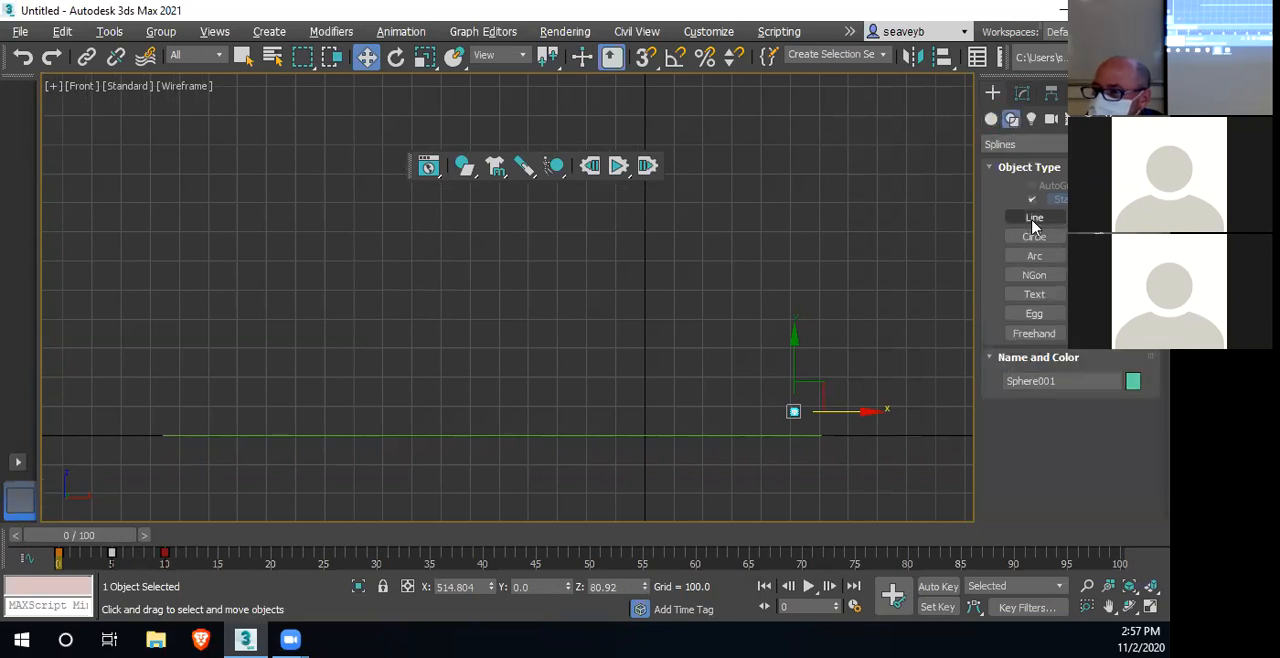
pyautogui.click(1034, 218)
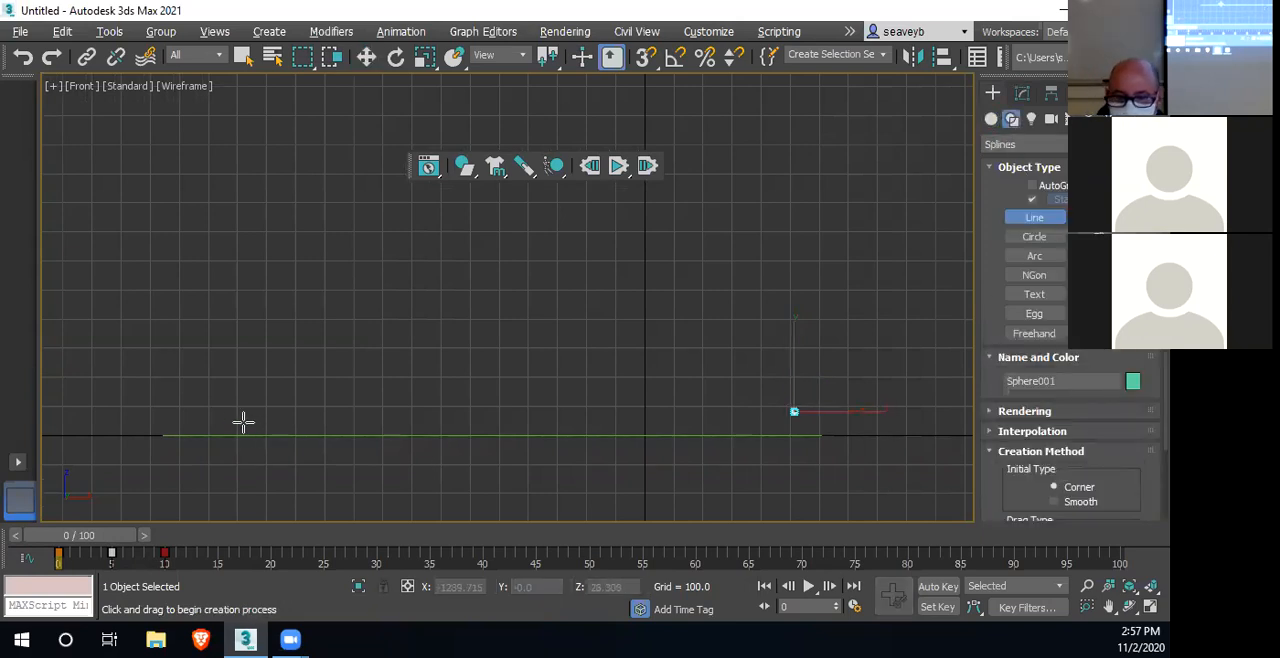
pyautogui.scroll(8, 231, 414)
pyautogui.moveTo(247, 460); pyautogui.dragTo(449, 303, button='middle')
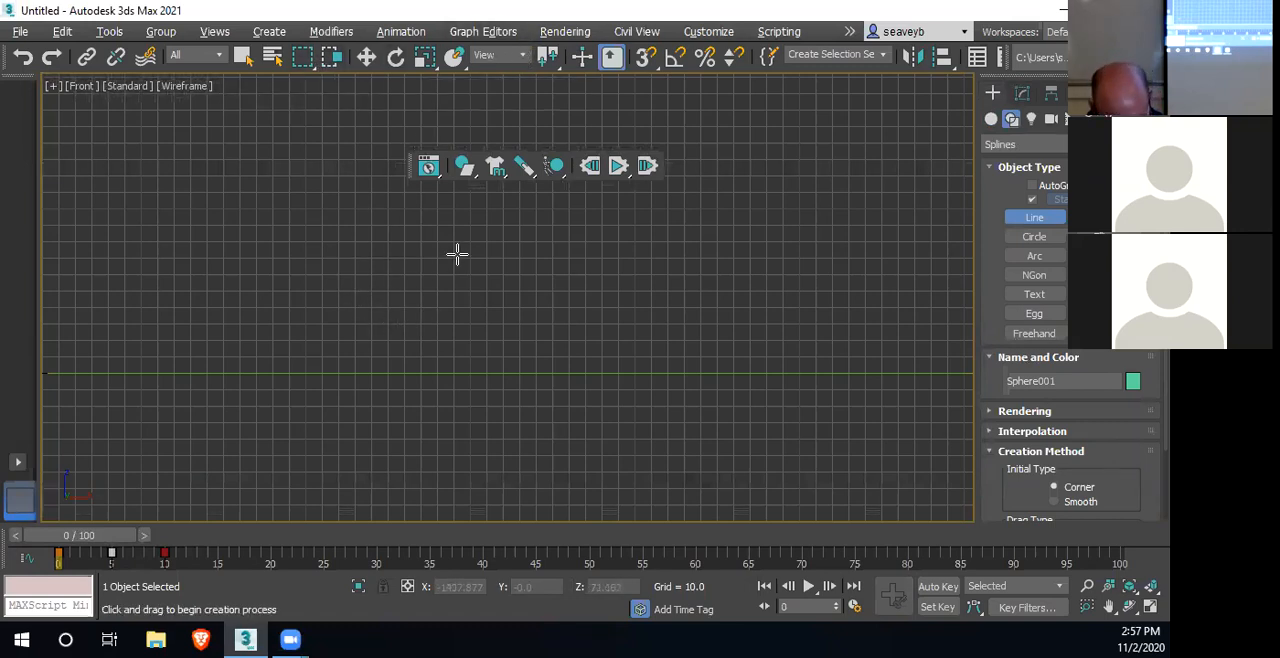
pyautogui.press('s')
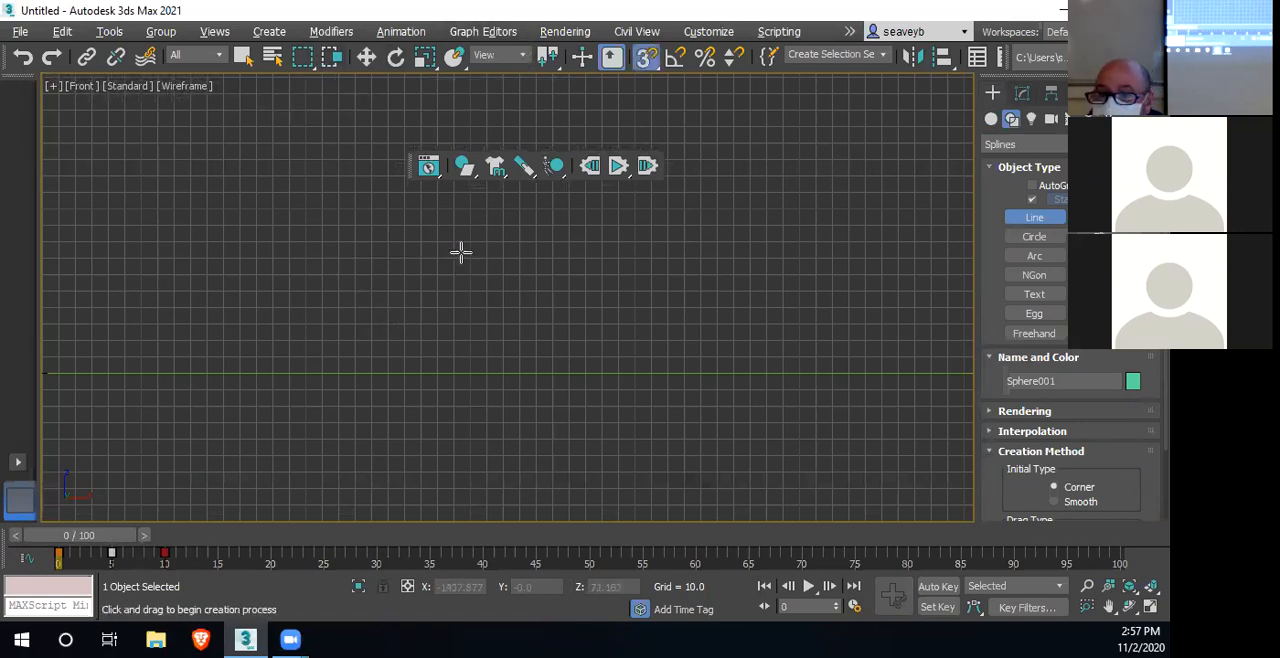
pyautogui.rightClick(645, 60)
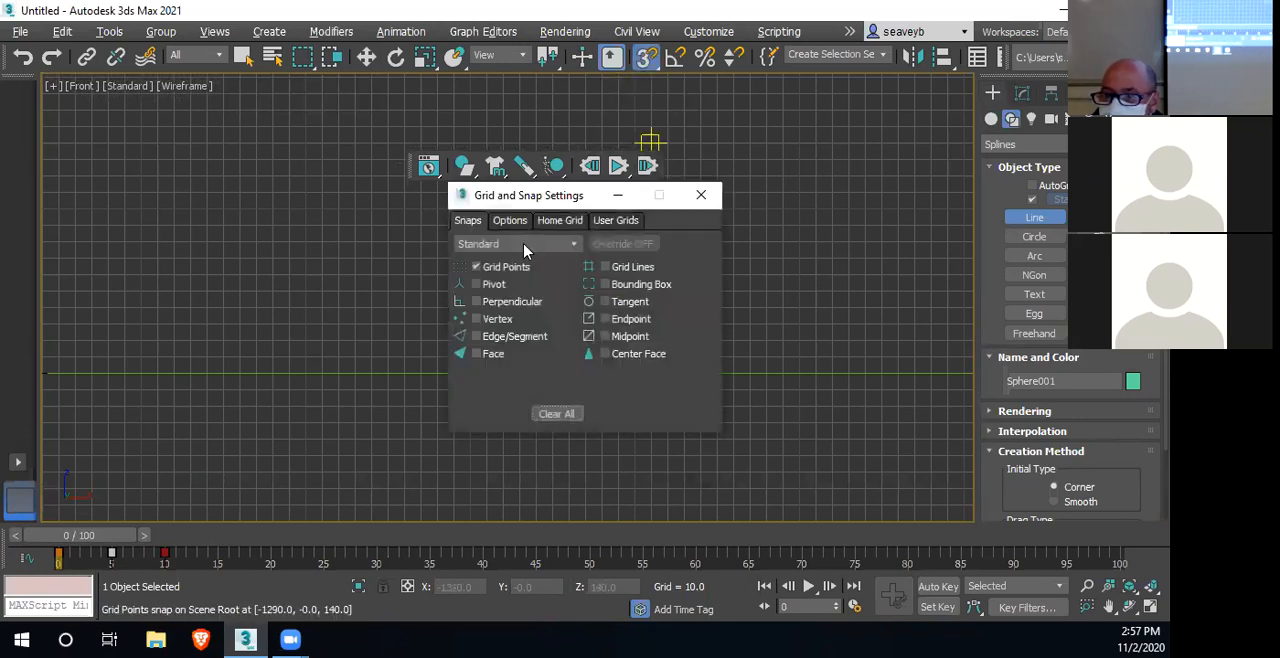
pyautogui.click(700, 195)
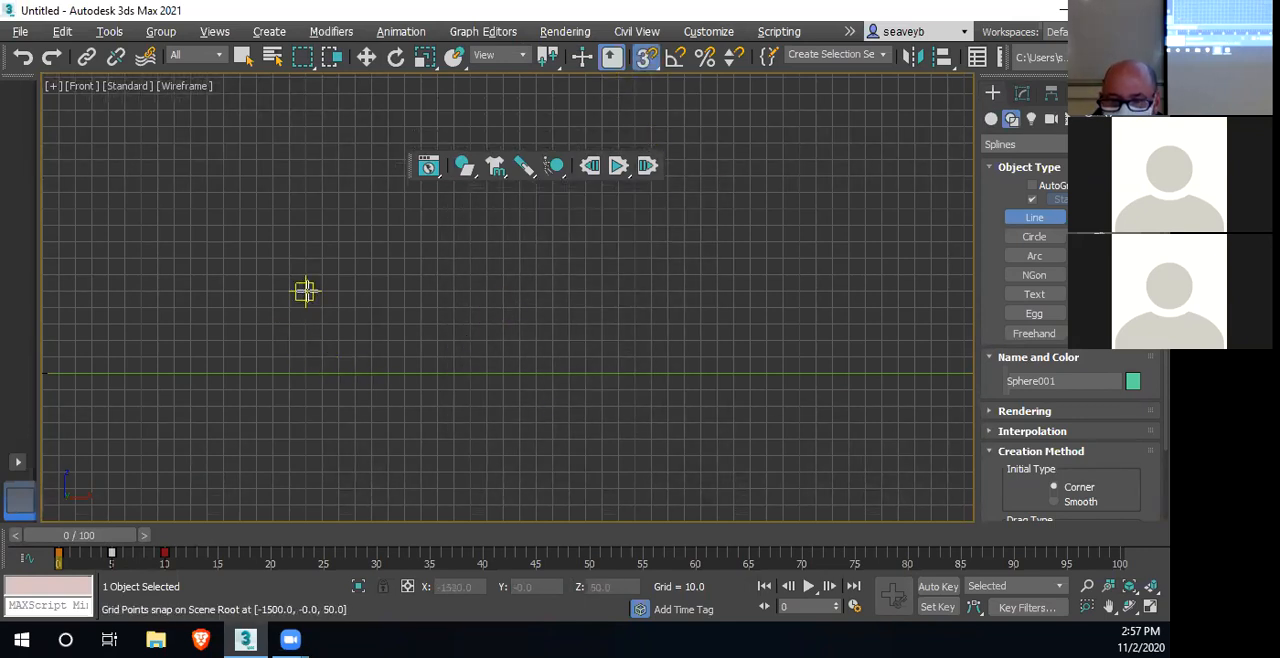
# Draw a smooth bowling pin half-profile about 50 units tall, from X -1500, Z 50 down to the ground line, with its end points snapped
pyautogui.click(304, 291)
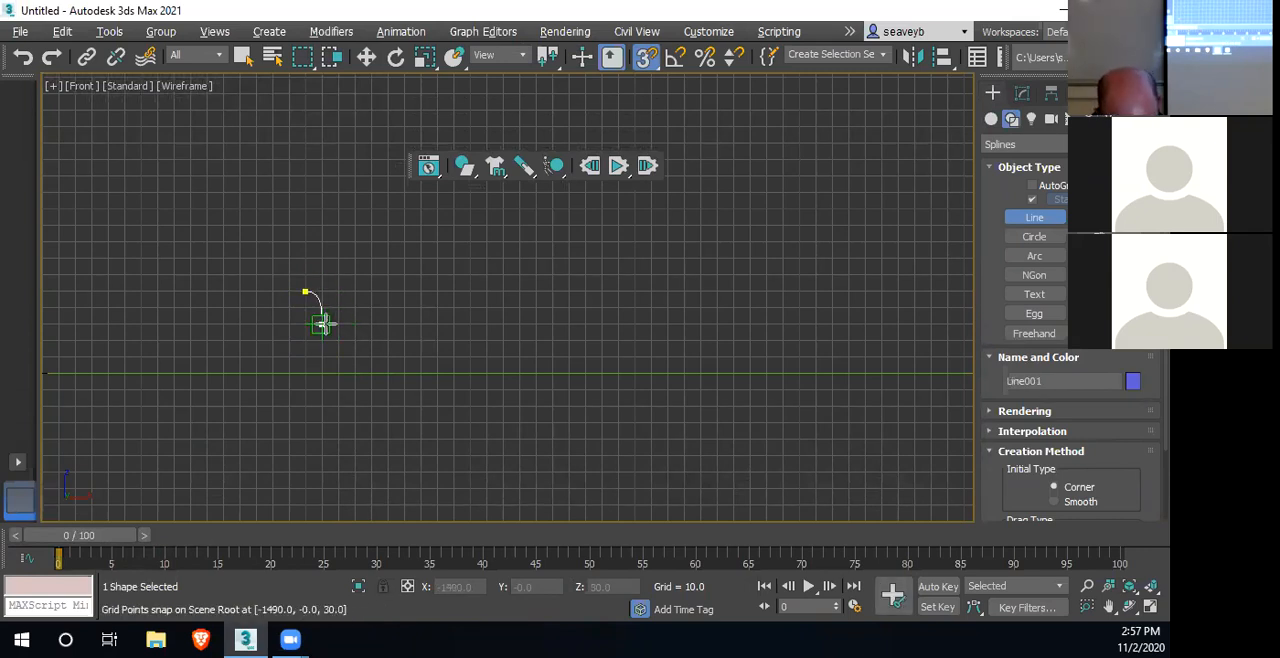
pyautogui.scroll(4, 318, 321)
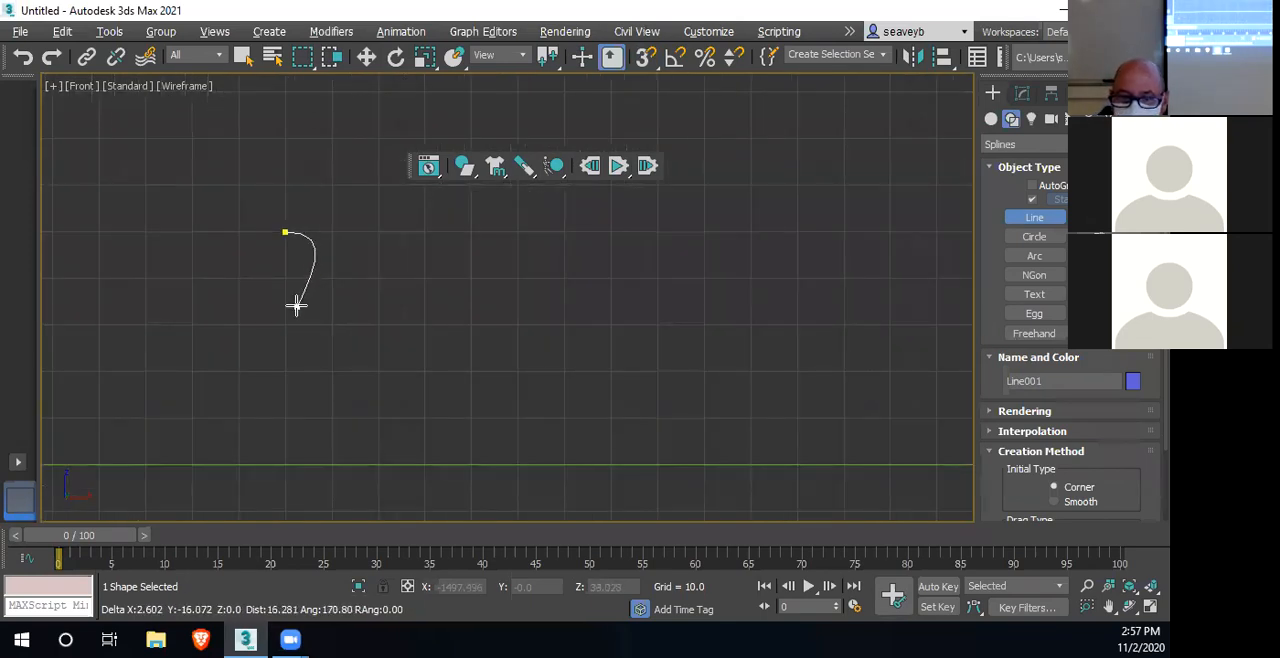
pyautogui.click(302, 305)
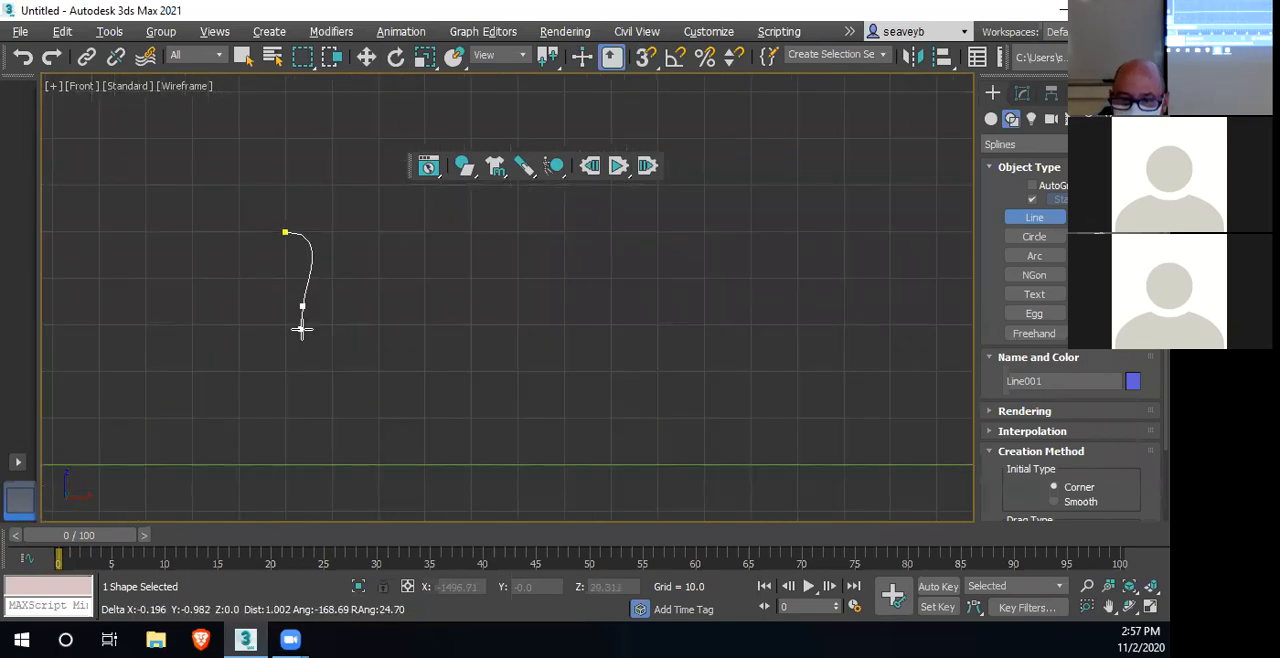
pyautogui.click(334, 396)
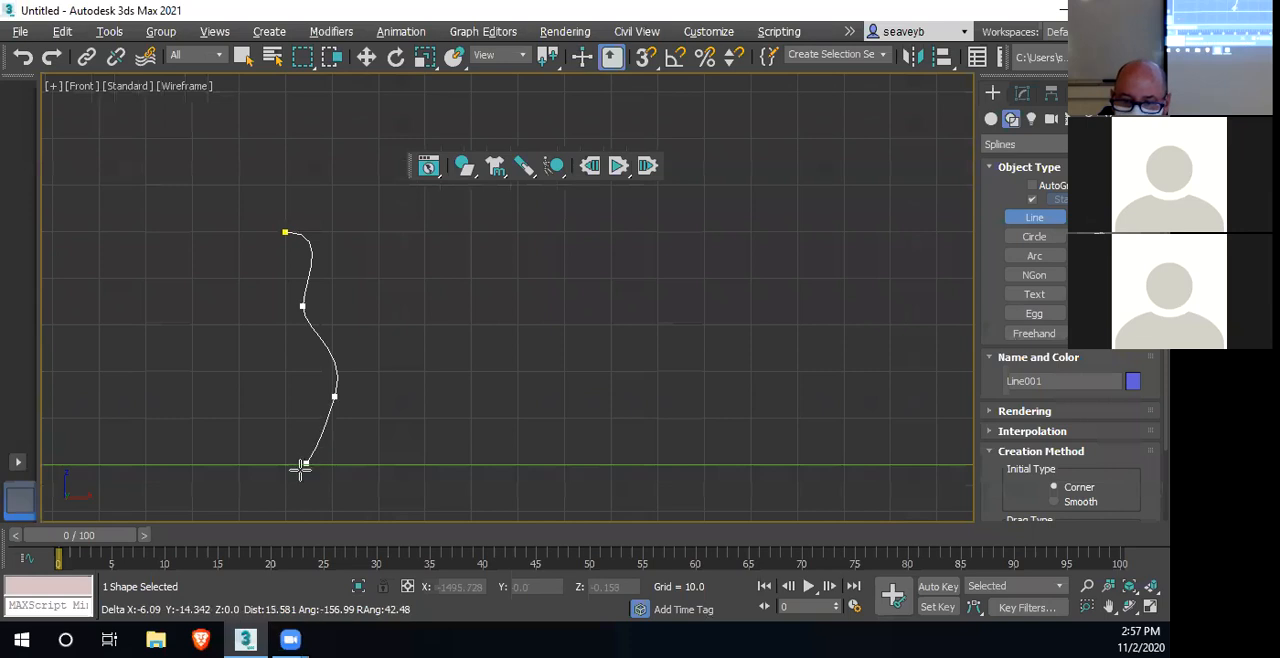
pyautogui.press('s')
pyautogui.click(285, 464)
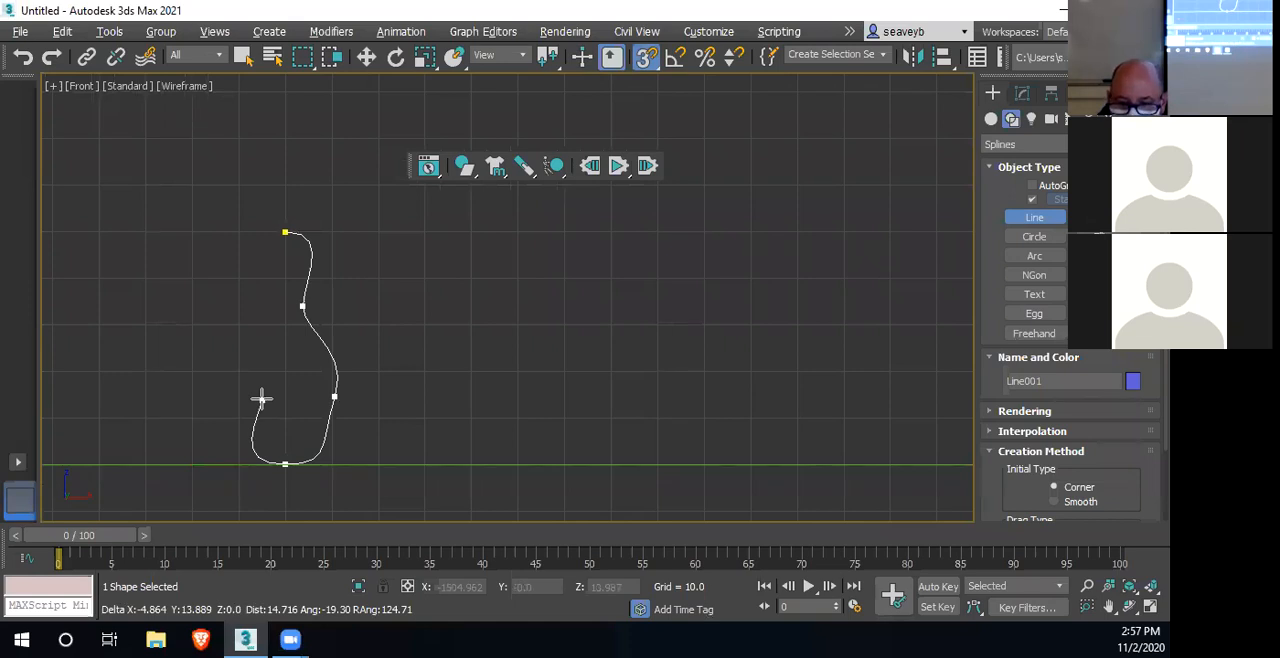
pyautogui.rightClick(261, 399)
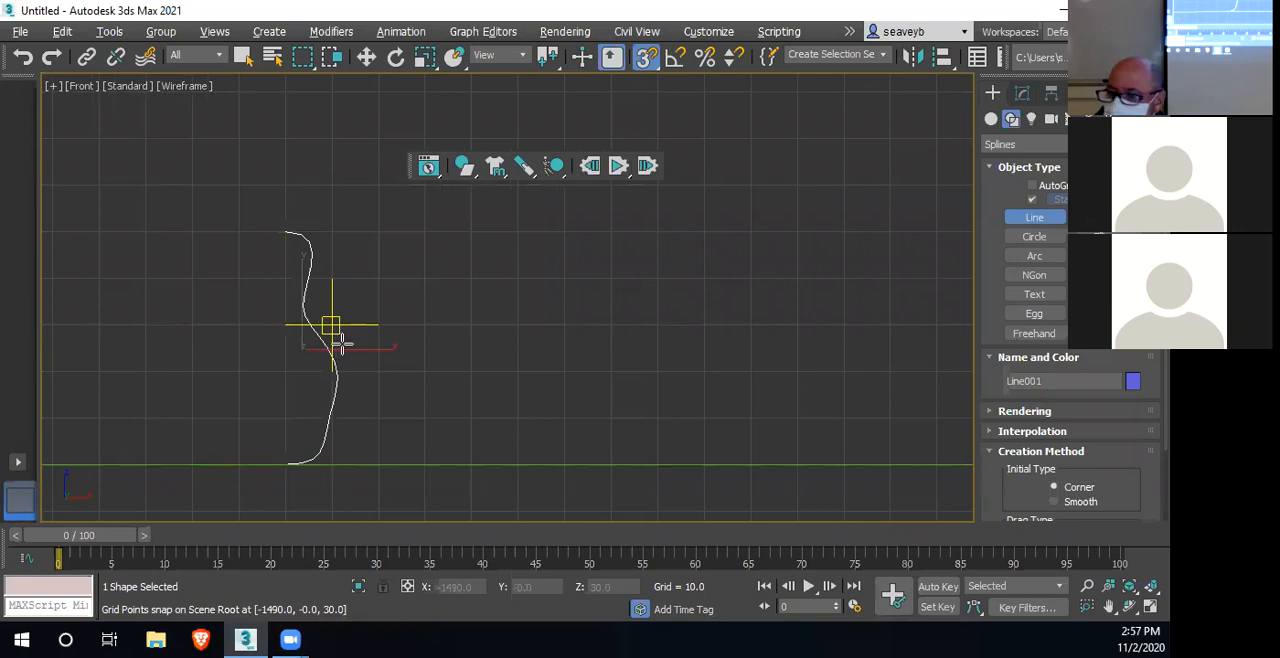
pyautogui.press('s')
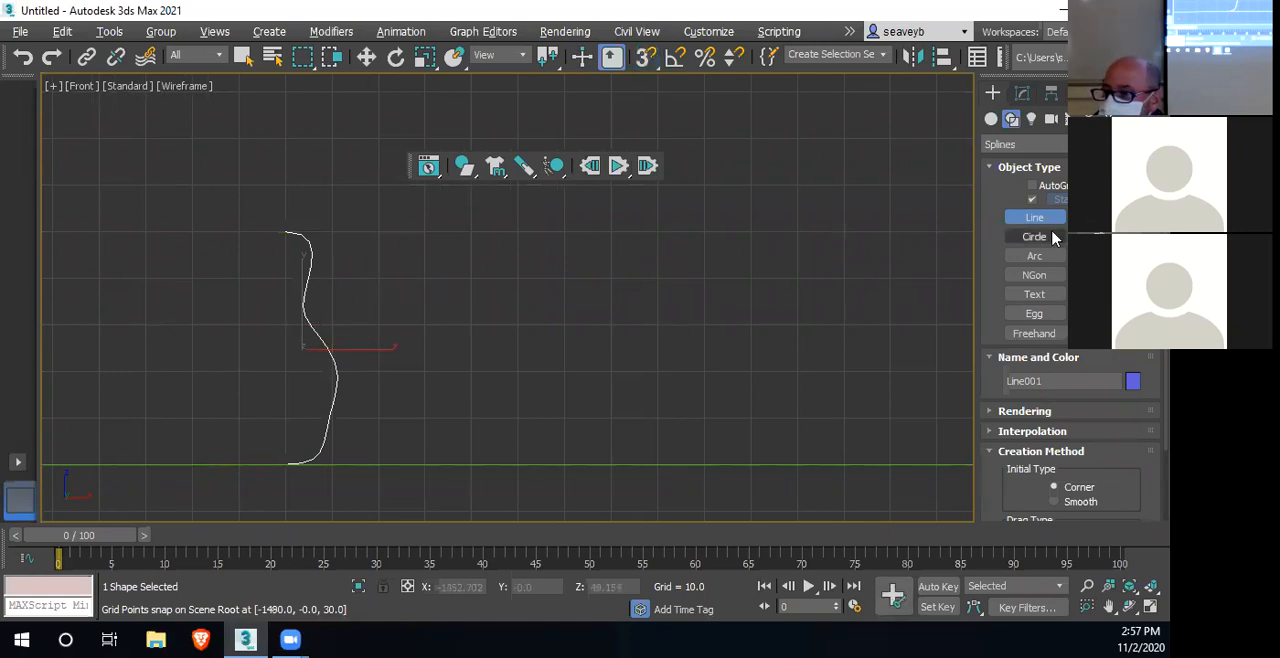
pyautogui.press('w')
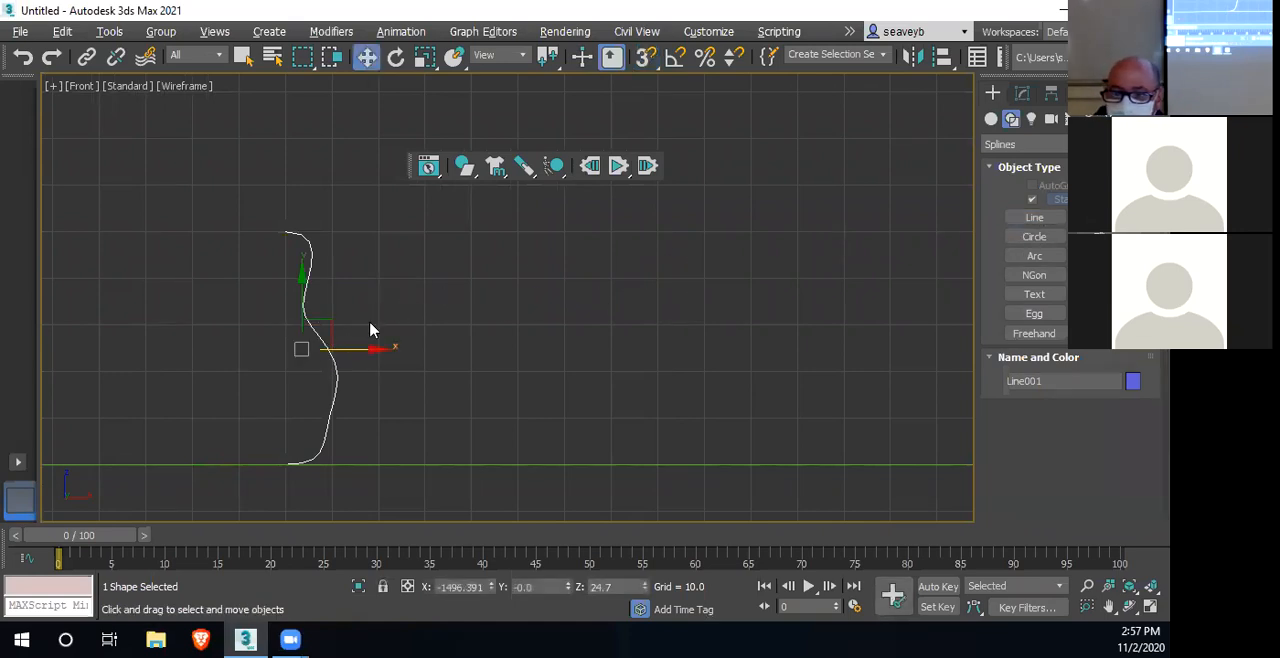
# Lathe the profile line into a full bowling pin, aligning the revolve axis to Min
pyautogui.click(1022, 93)
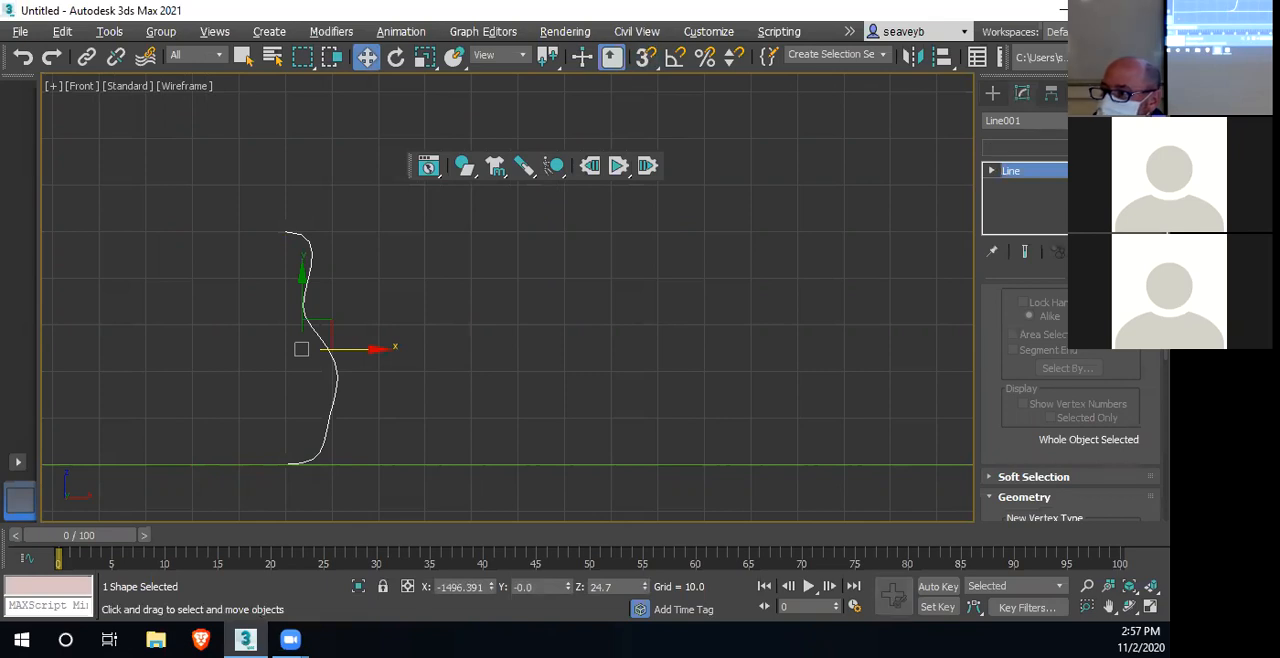
pyautogui.click(1150, 147)
pyautogui.scroll(-12, 1078, 469)
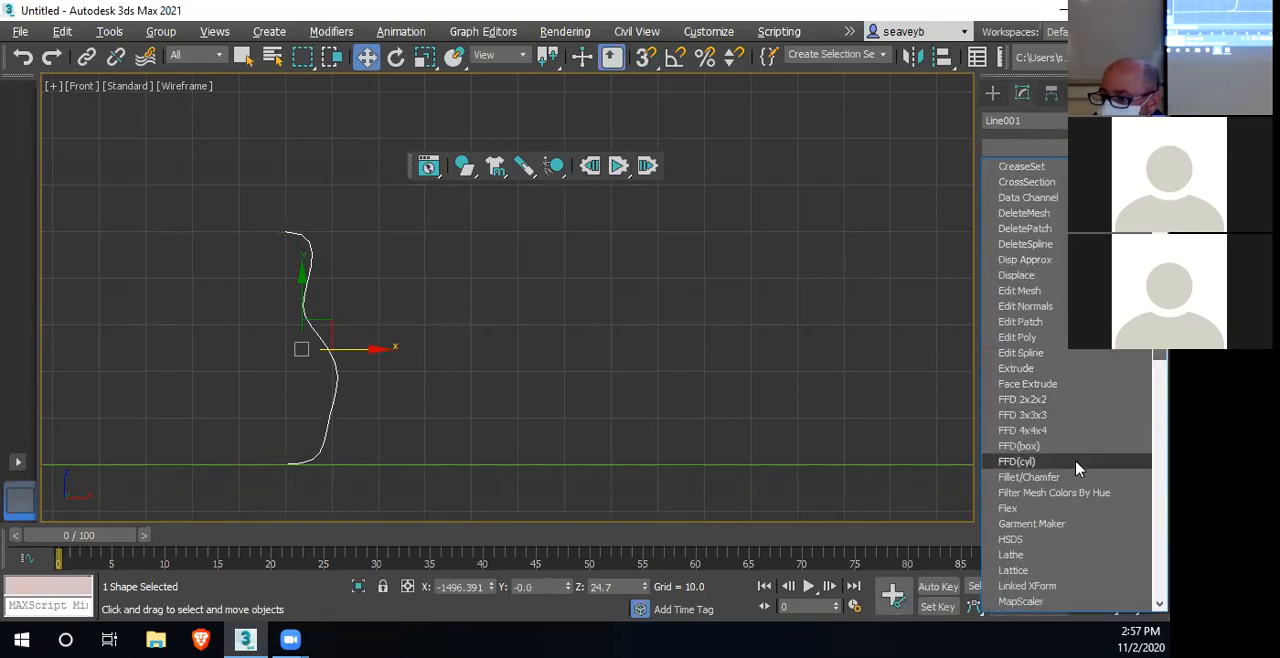
pyautogui.click(1050, 554)
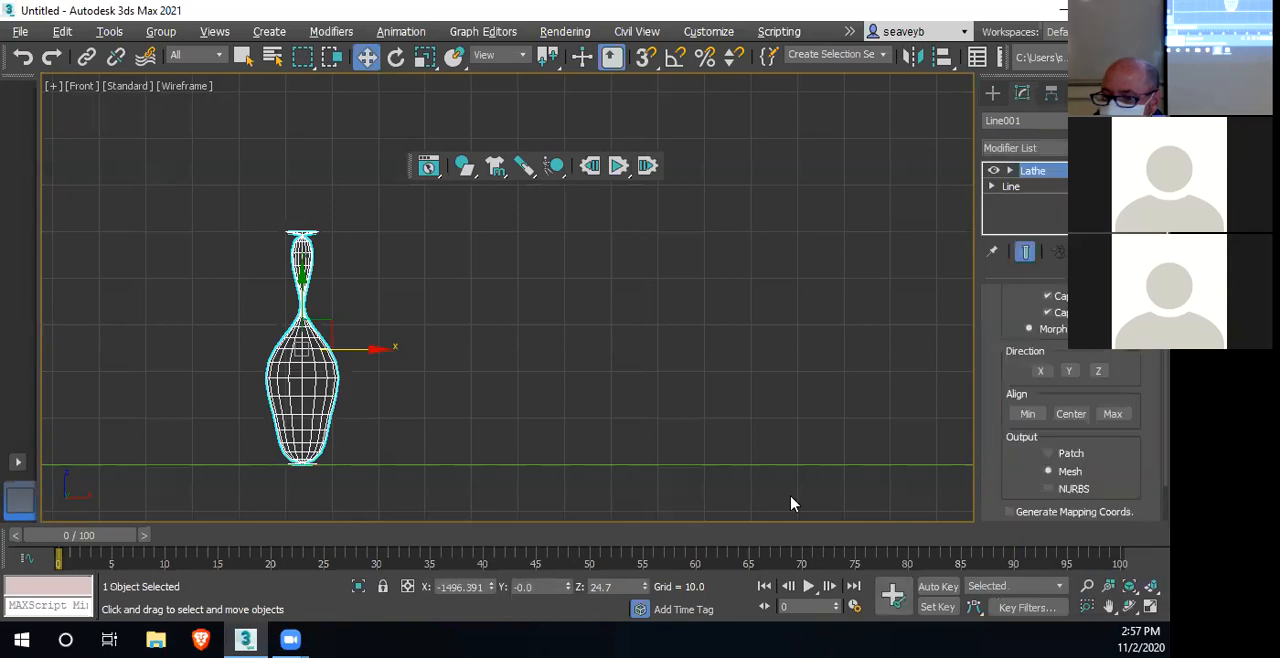
pyautogui.click(1029, 415)
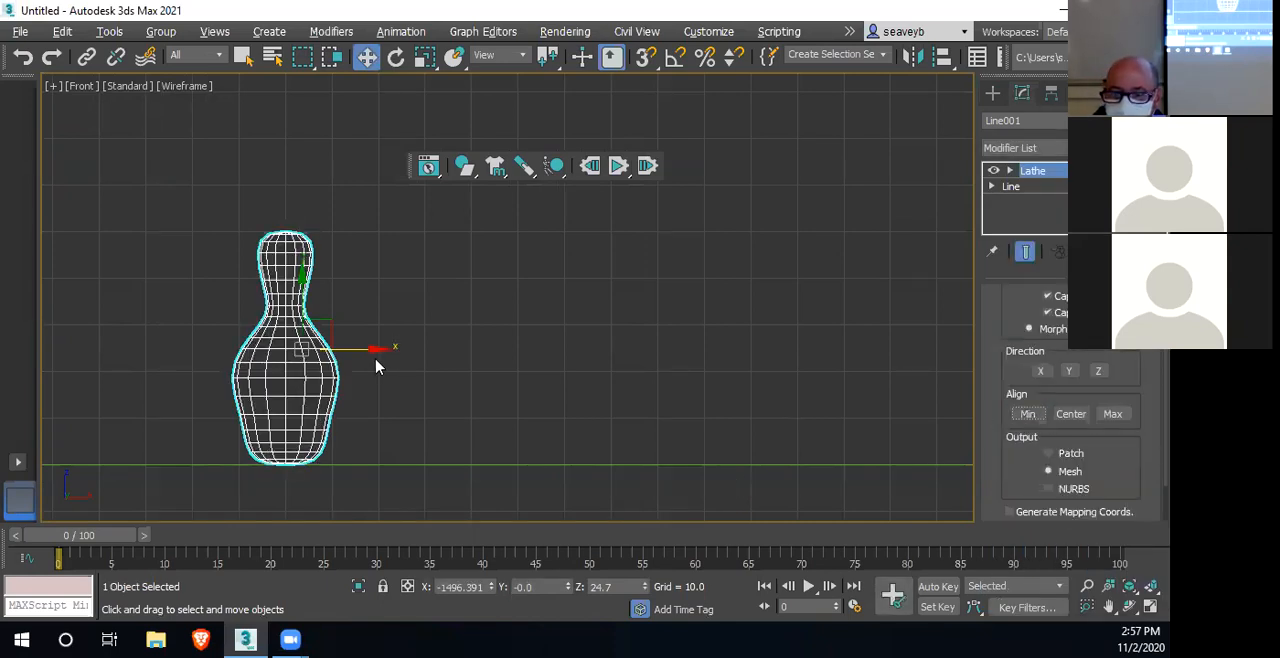
pyautogui.scroll(-3, 420, 379)
pyautogui.scroll(3, 420, 379)
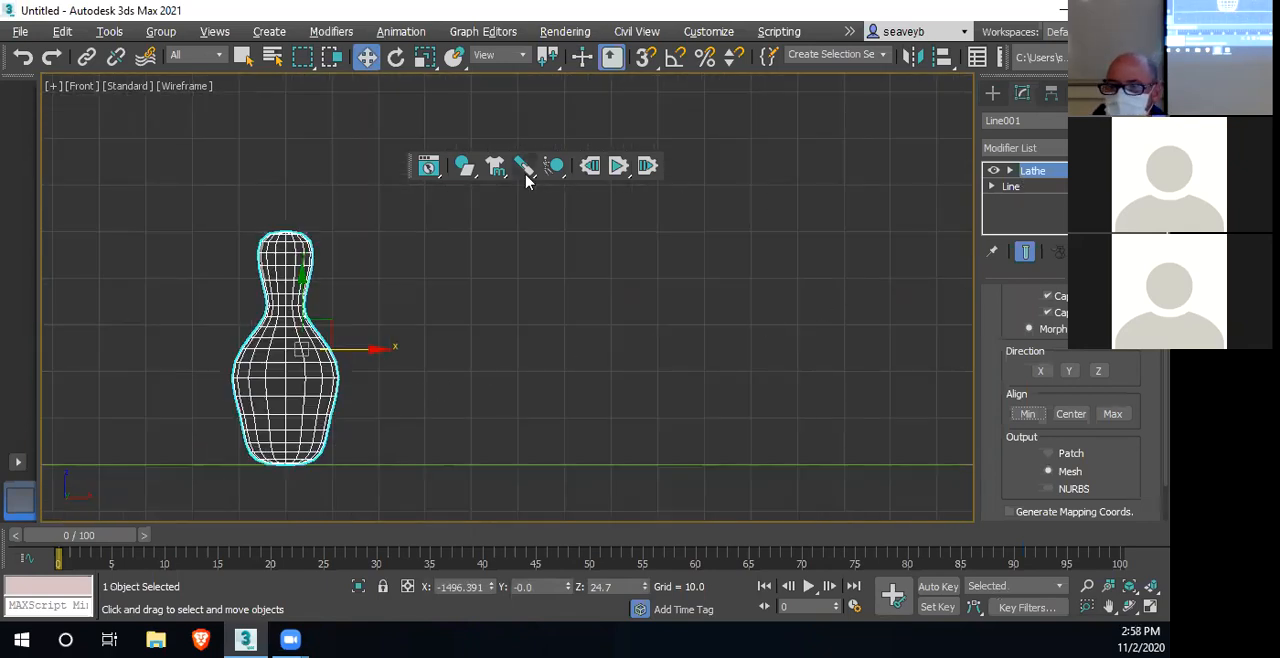
# Set the pin as a dynamic rigid body and give its convex physical mesh 64 vertices in MassFX Tools
pyautogui.click(464, 168)
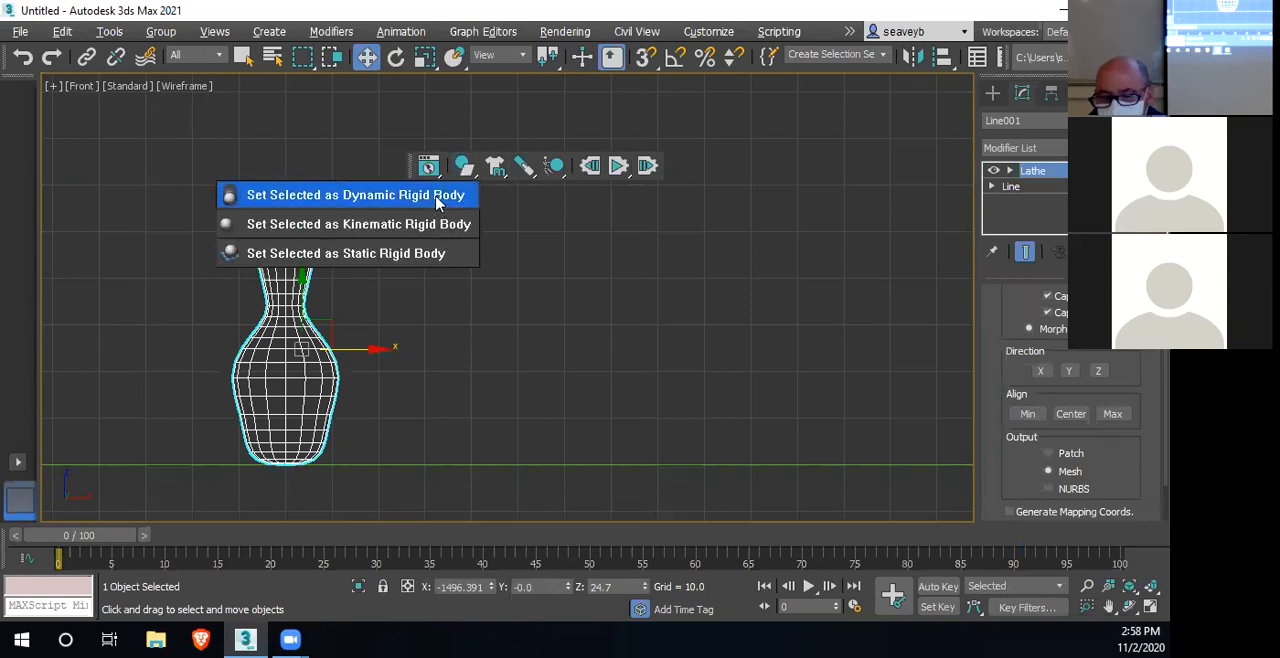
pyautogui.click(438, 196)
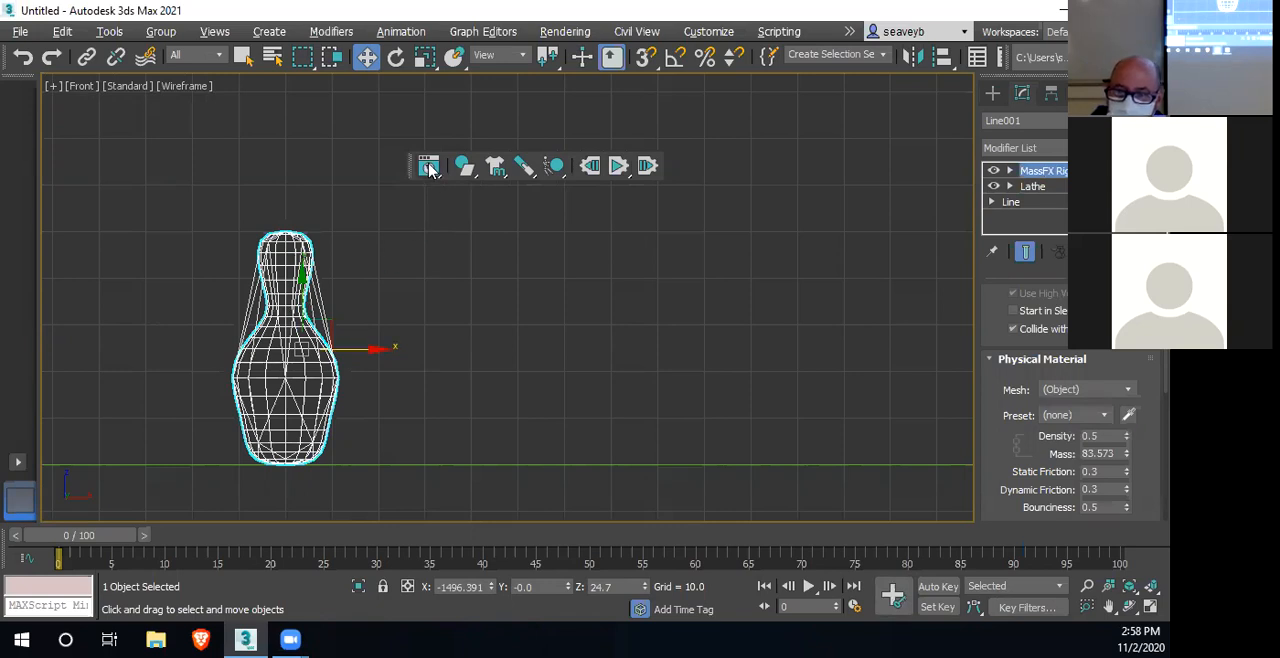
pyautogui.click(428, 168)
pyautogui.moveTo(380, 318); pyautogui.dragTo(436, 340, button='middle')
pyautogui.scroll(-3, 172, 424)
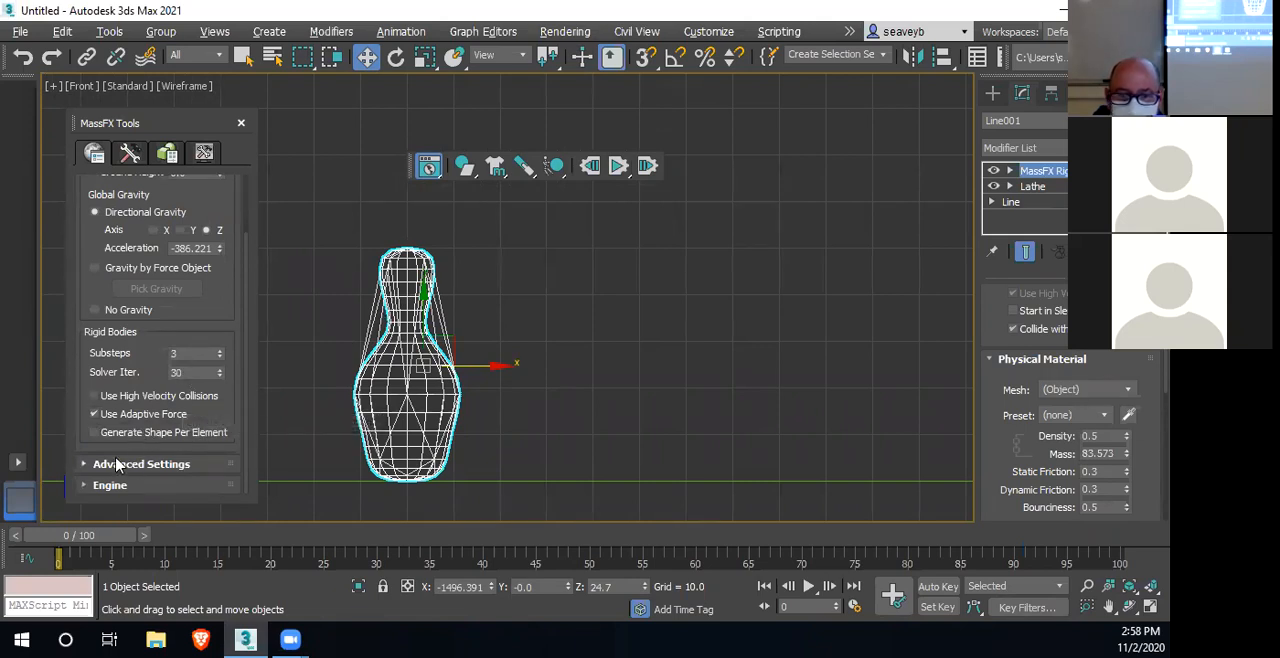
pyautogui.scroll(1, 147, 222)
pyautogui.click(130, 152)
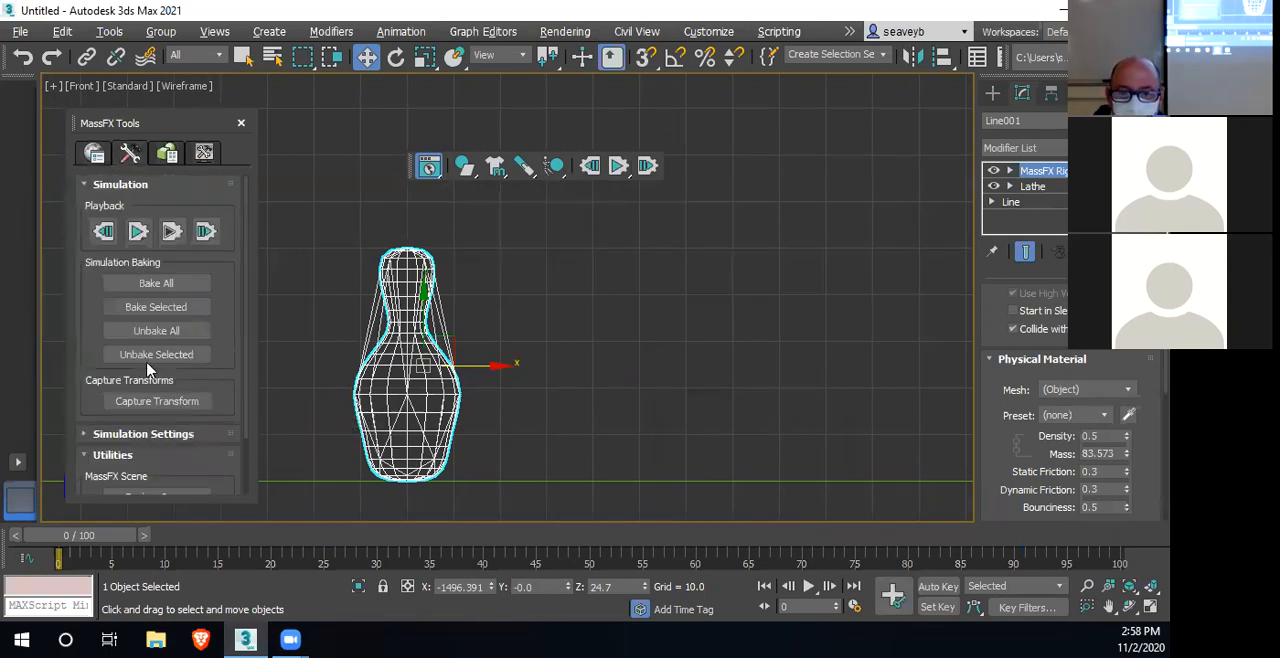
pyautogui.click(167, 152)
pyautogui.scroll(-3, 202, 390)
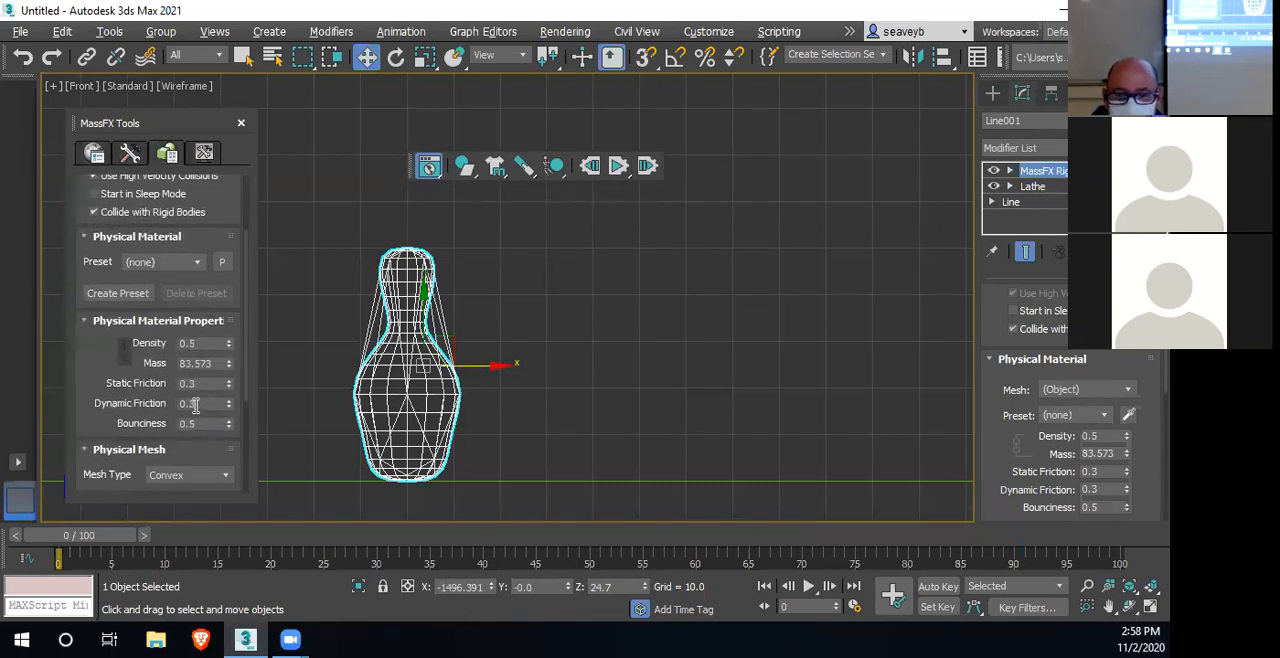
pyautogui.moveTo(175, 484); pyautogui.dragTo(153, 484)
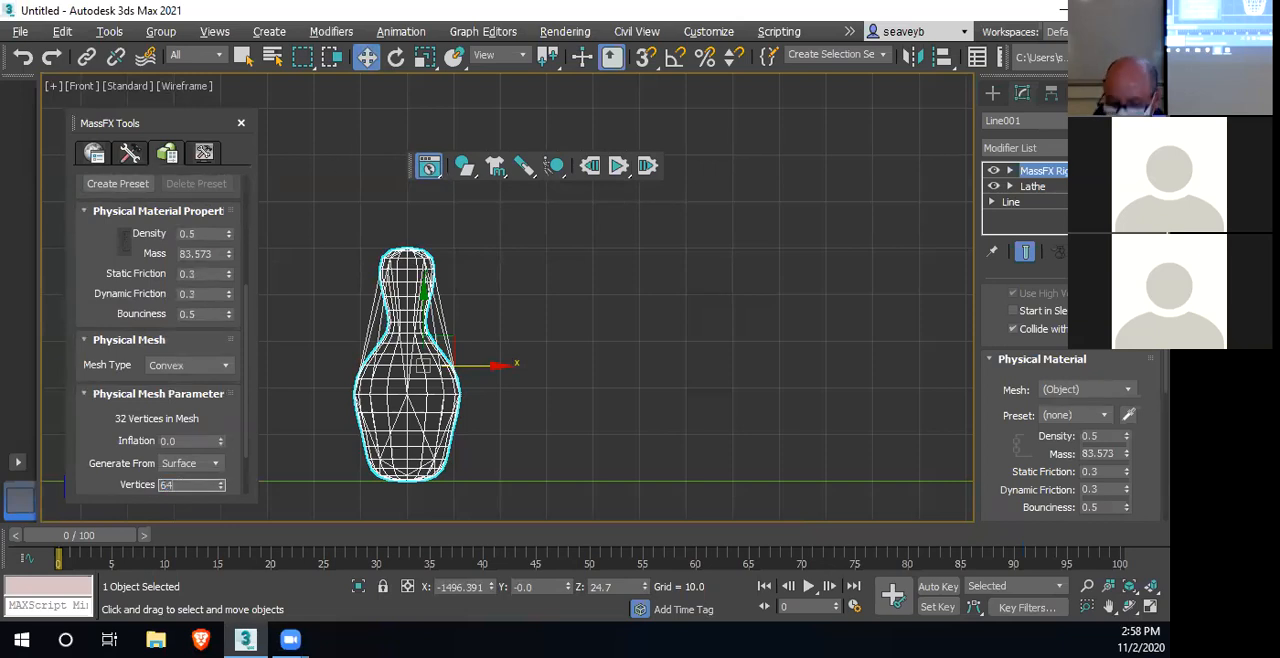
pyautogui.press('Return')
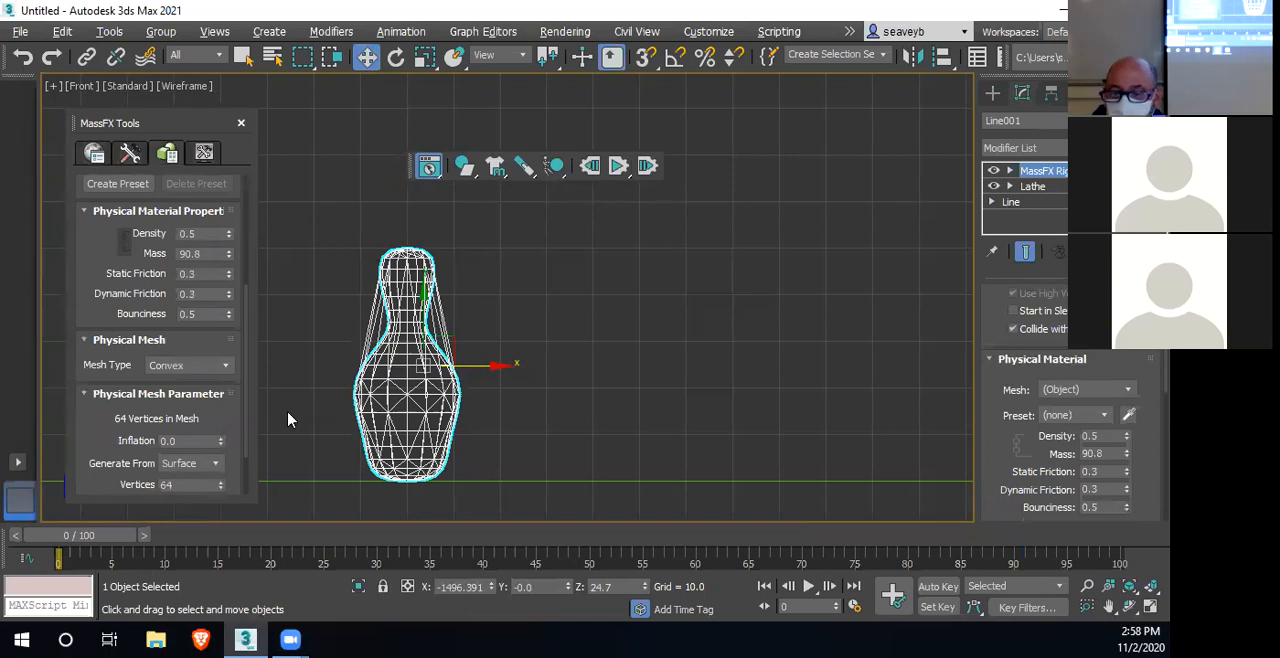
# Change the pin's physical mesh type to Concave and generate the mesh
pyautogui.click(208, 368)
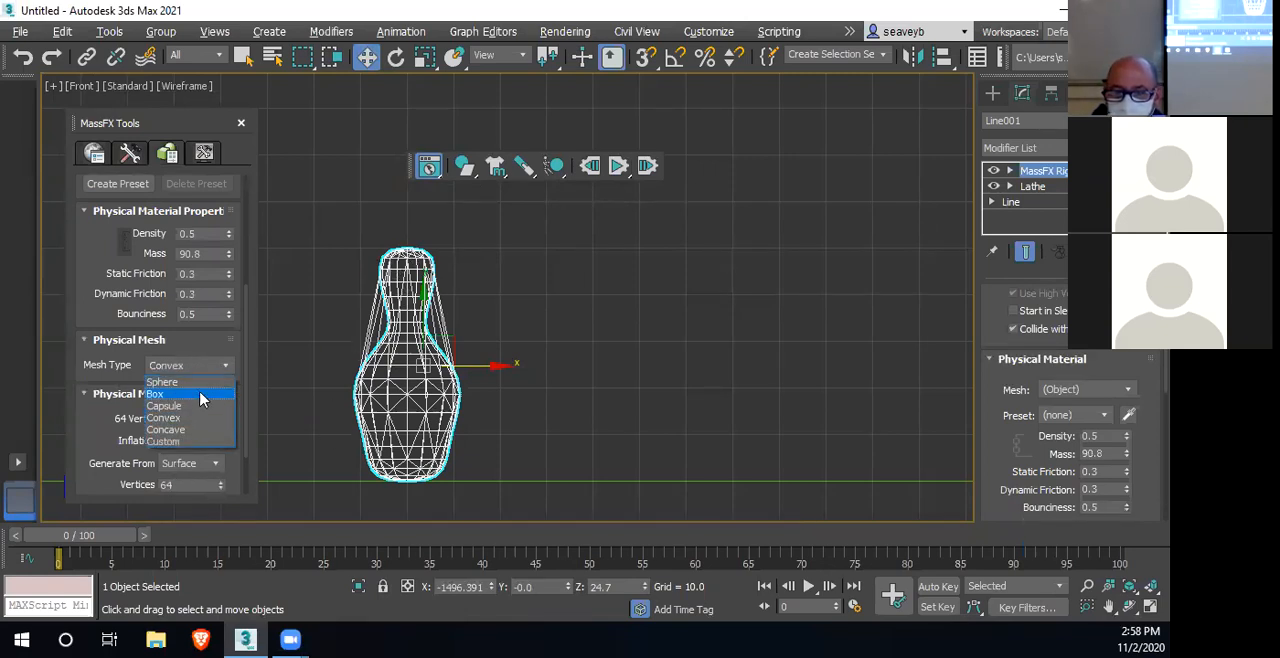
pyautogui.click(195, 431)
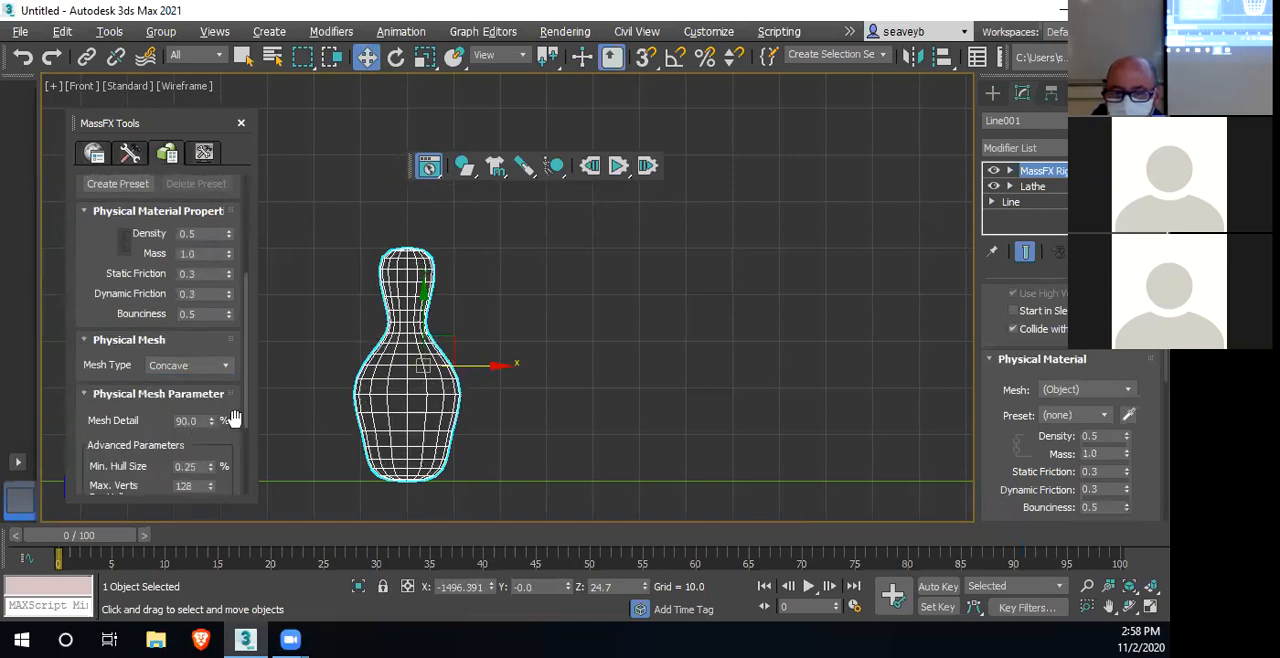
pyautogui.moveTo(158, 434); pyautogui.dragTo(172, 320)
pyautogui.click(169, 441)
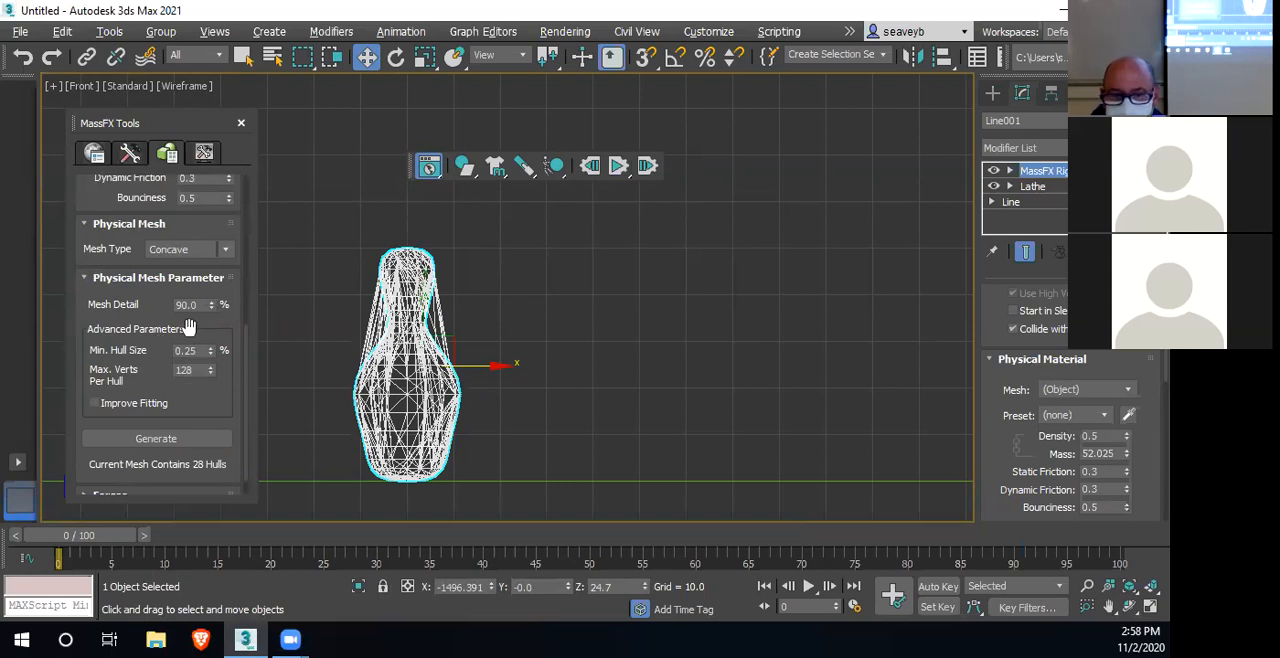
# Set the concave mesh detail to 95% and regenerate the pin's physical mesh
pyautogui.moveTo(199, 305); pyautogui.dragTo(172, 304)
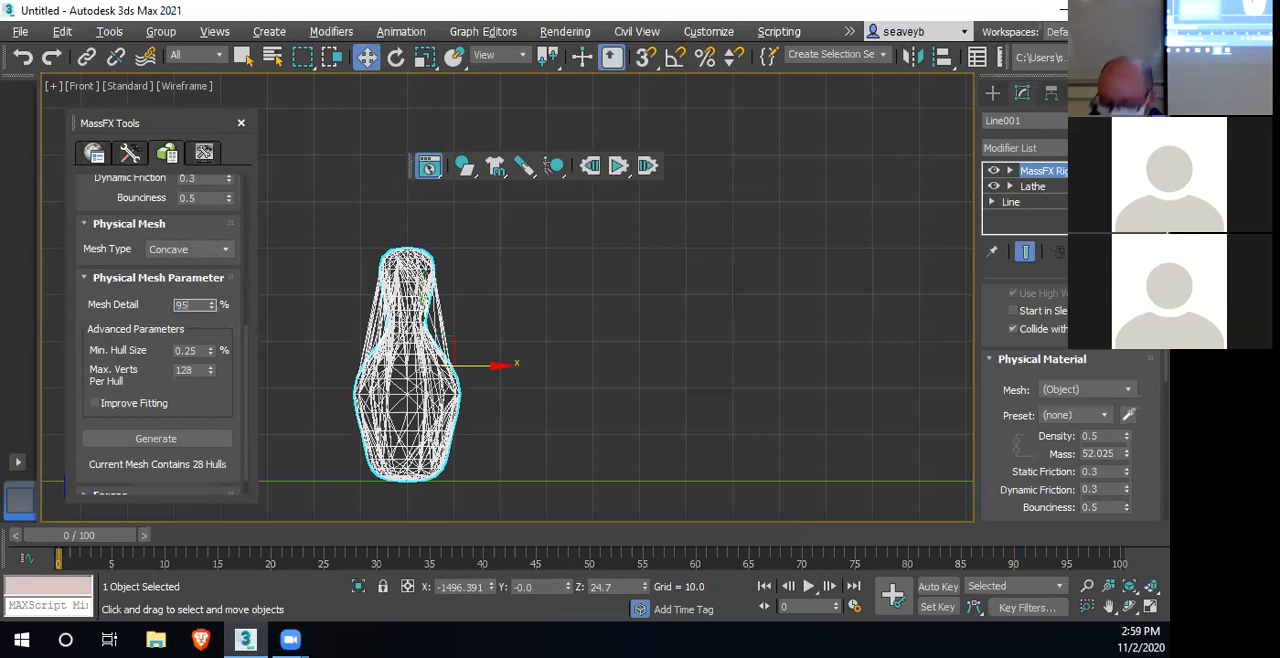
pyautogui.write('95')
pyautogui.click(171, 441)
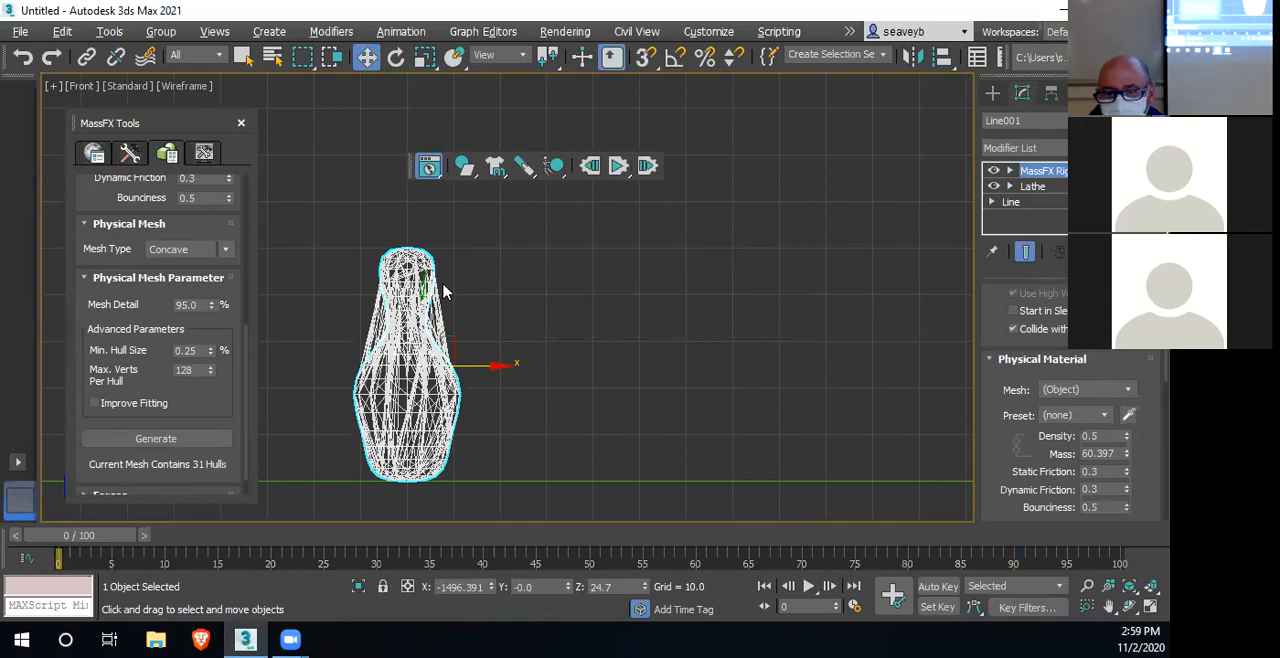
# Regenerate the pin's concave mesh at 100% mesh detail and select its Max. Verts Per Hull value
pyautogui.doubleClick(197, 305)
pyautogui.write('100')
pyautogui.click(158, 438)
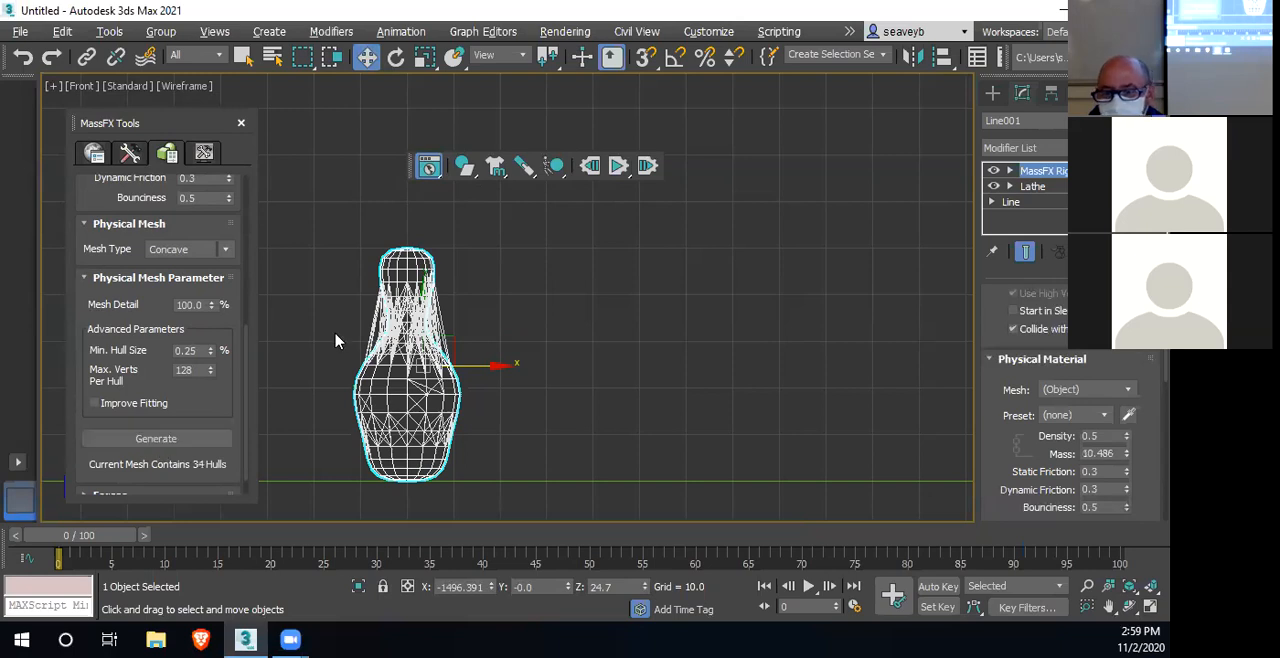
pyautogui.doubleClick(196, 369)
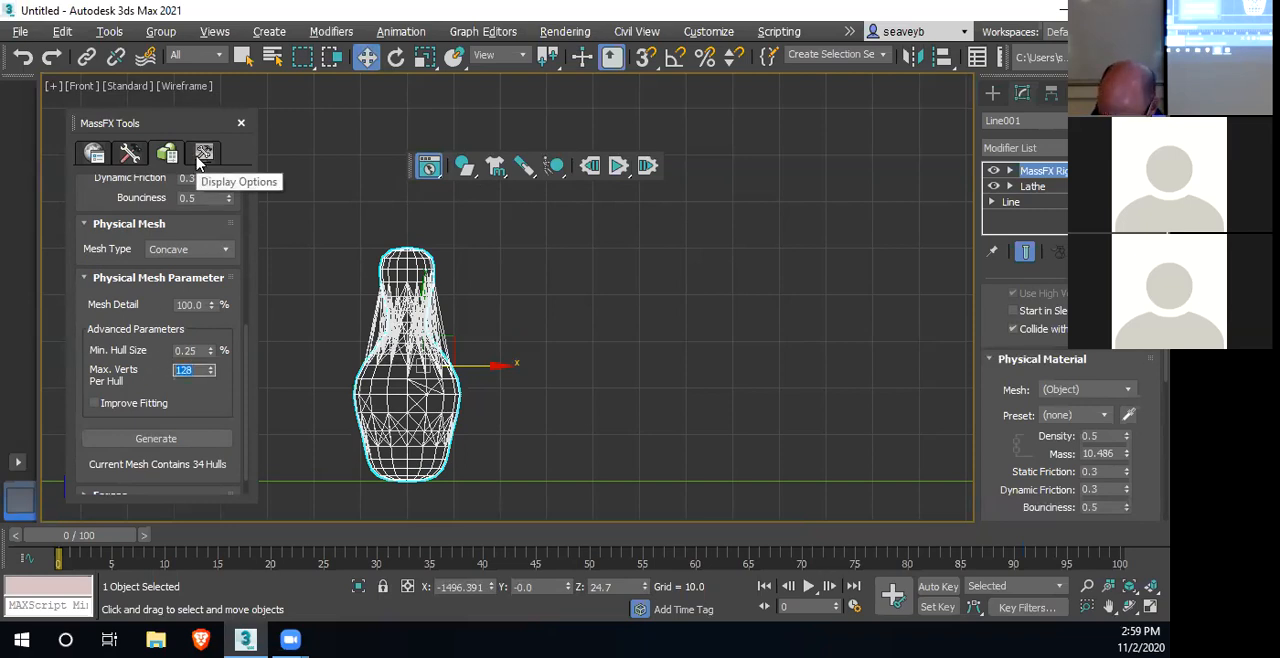
# Set Max. Verts Per Hull to the maximum of 256, enable Improve Fitting and regenerate the pin's concave mesh
pyautogui.write('512')
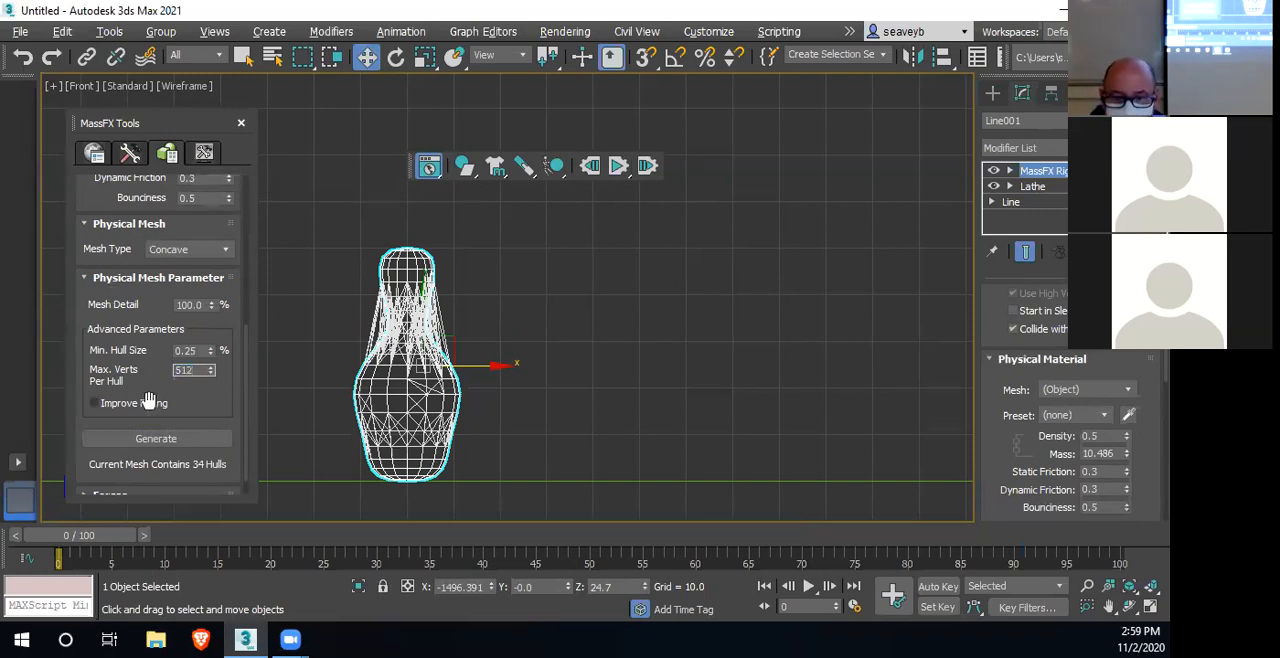
pyautogui.click(153, 441)
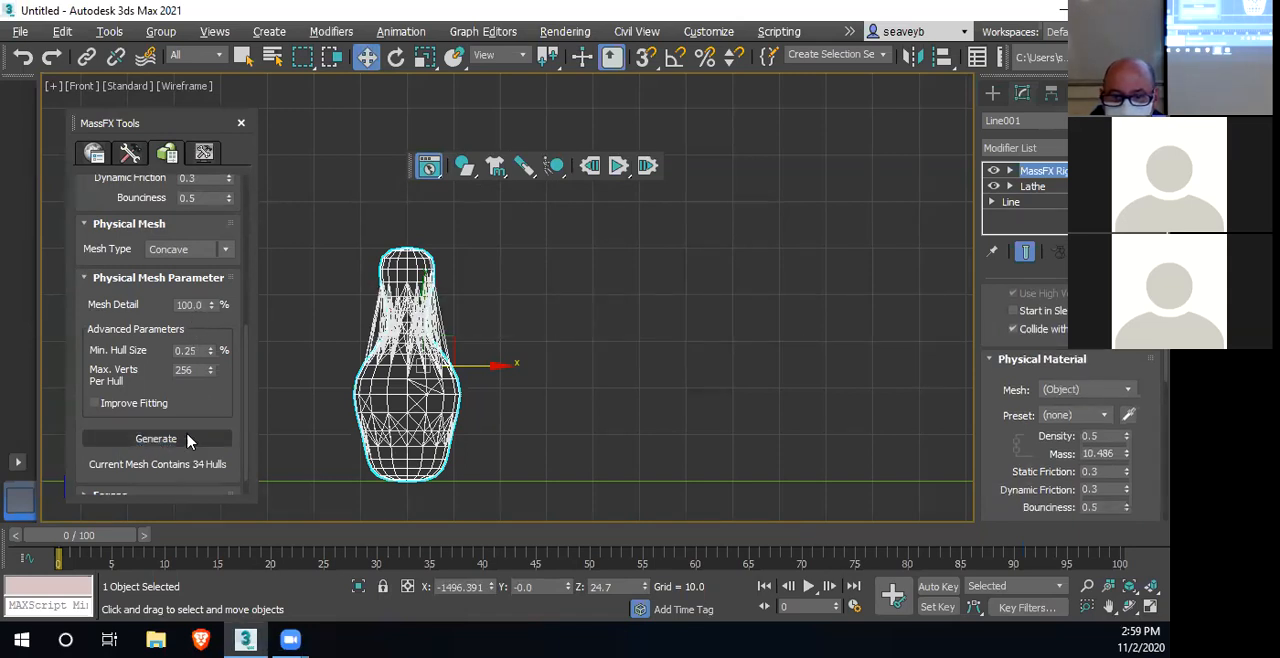
pyautogui.click(94, 403)
pyautogui.click(140, 441)
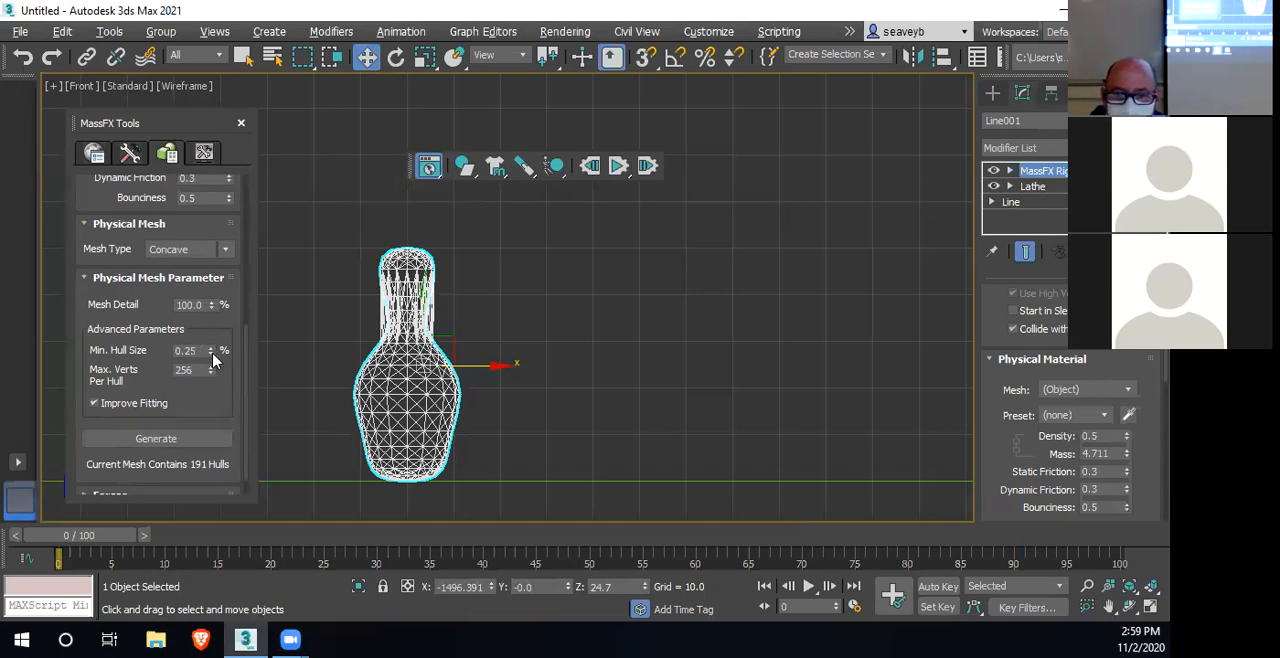
# Lower the concave mesh's Min. Hull Size to 0.1% and regenerate the pin's physical mesh
pyautogui.moveTo(210, 356); pyautogui.dragTo(212, 372)
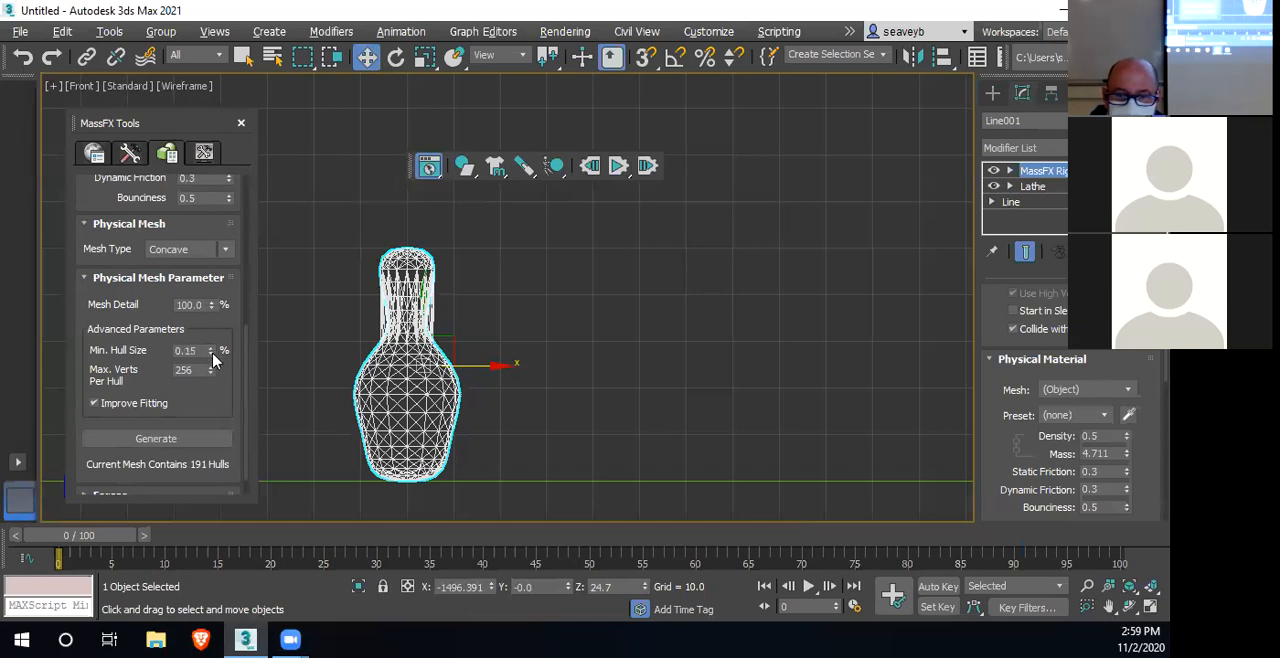
pyautogui.click(211, 349)
pyautogui.click(170, 439)
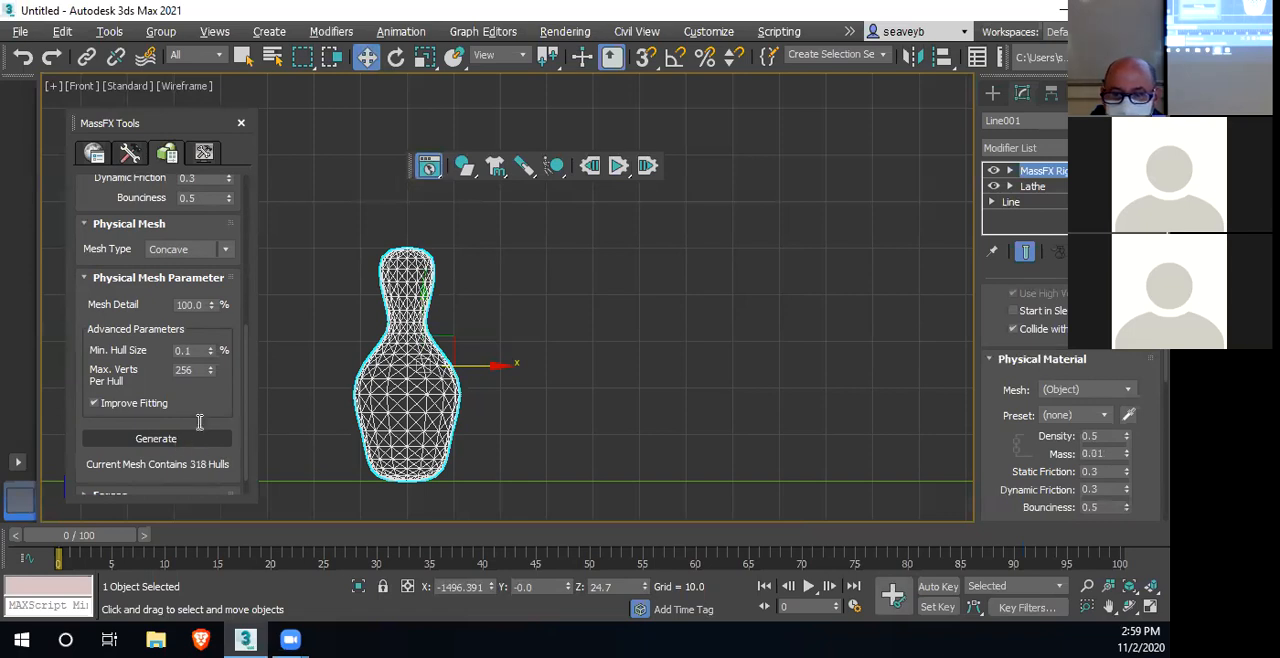
# Set Min. Hull Size to 0.15% and regenerate the pin's concave mesh
pyautogui.click(196, 350)
pyautogui.write('5')
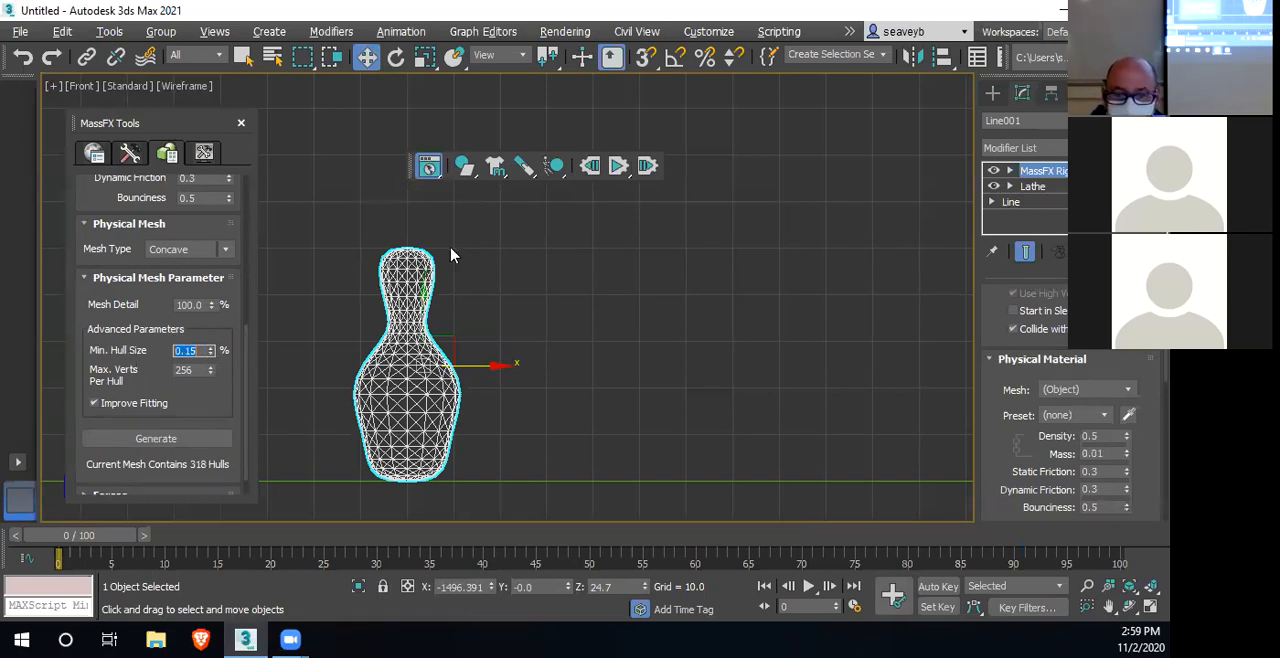
pyautogui.click(195, 440)
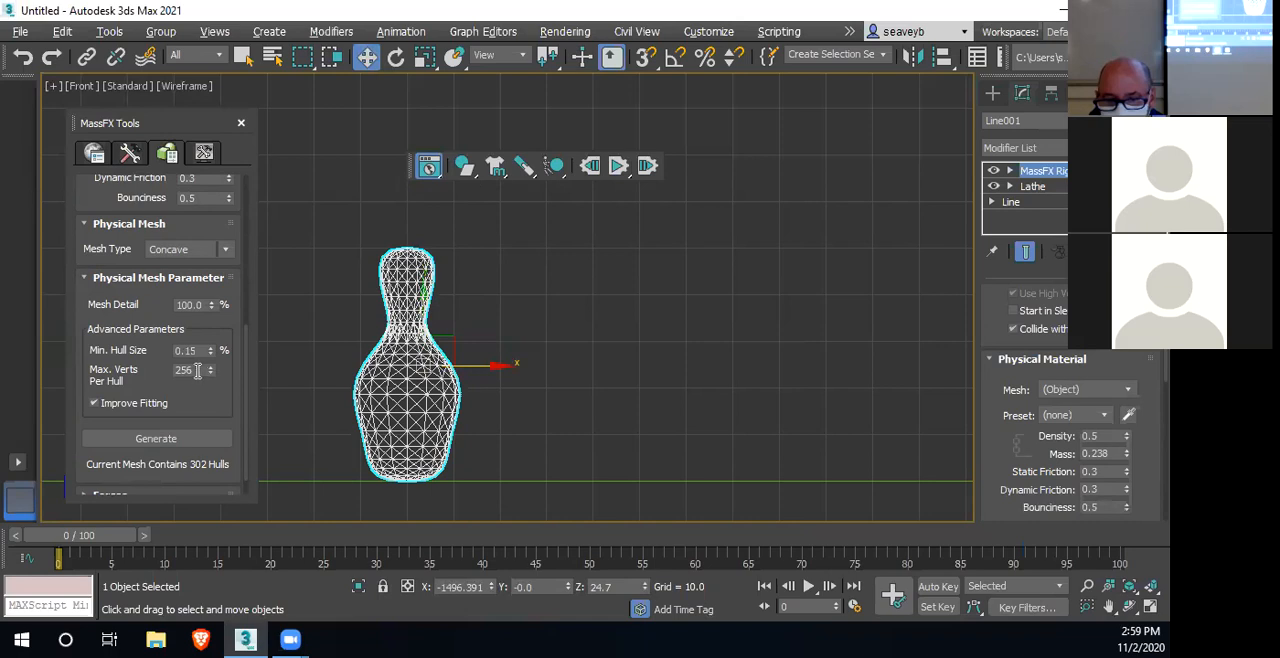
# Reduce the concave mesh detail to 90% and regenerate the pin's physical mesh
pyautogui.doubleClick(205, 305)
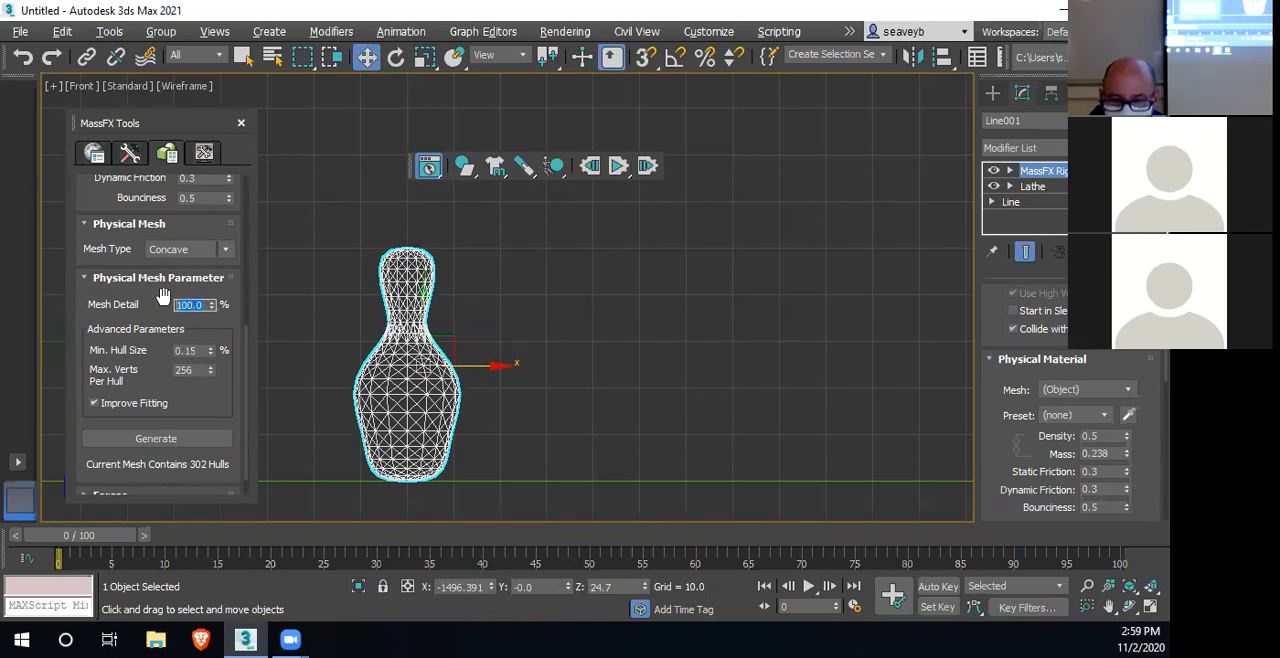
pyautogui.write('90')
pyautogui.press('Return')
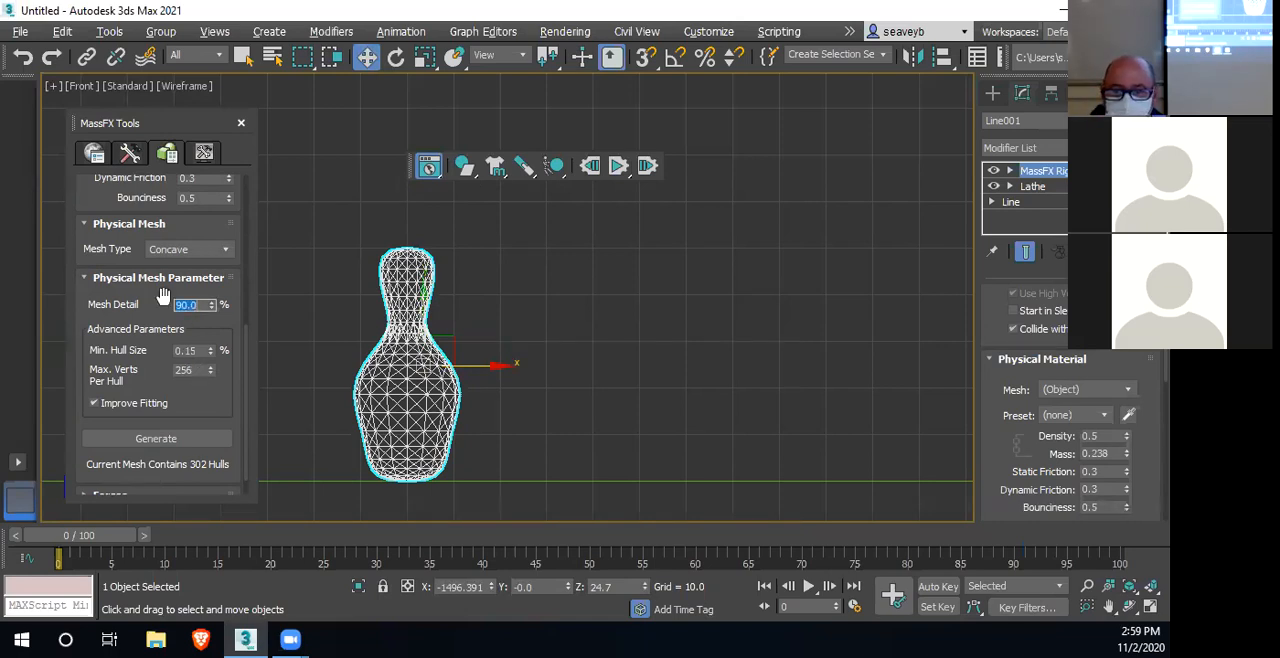
pyautogui.click(197, 446)
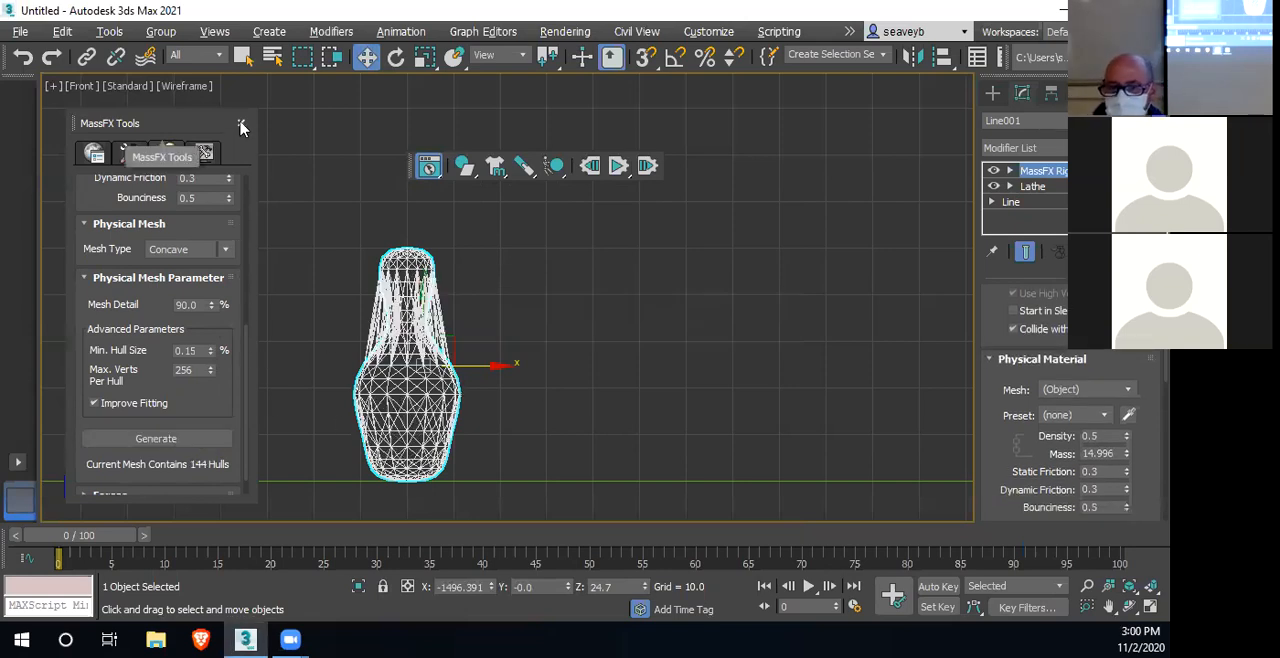
# Review the pin's rigid body type, physical material properties and physical mesh settings in MassFX Tools
pyautogui.scroll(4, 157, 333)
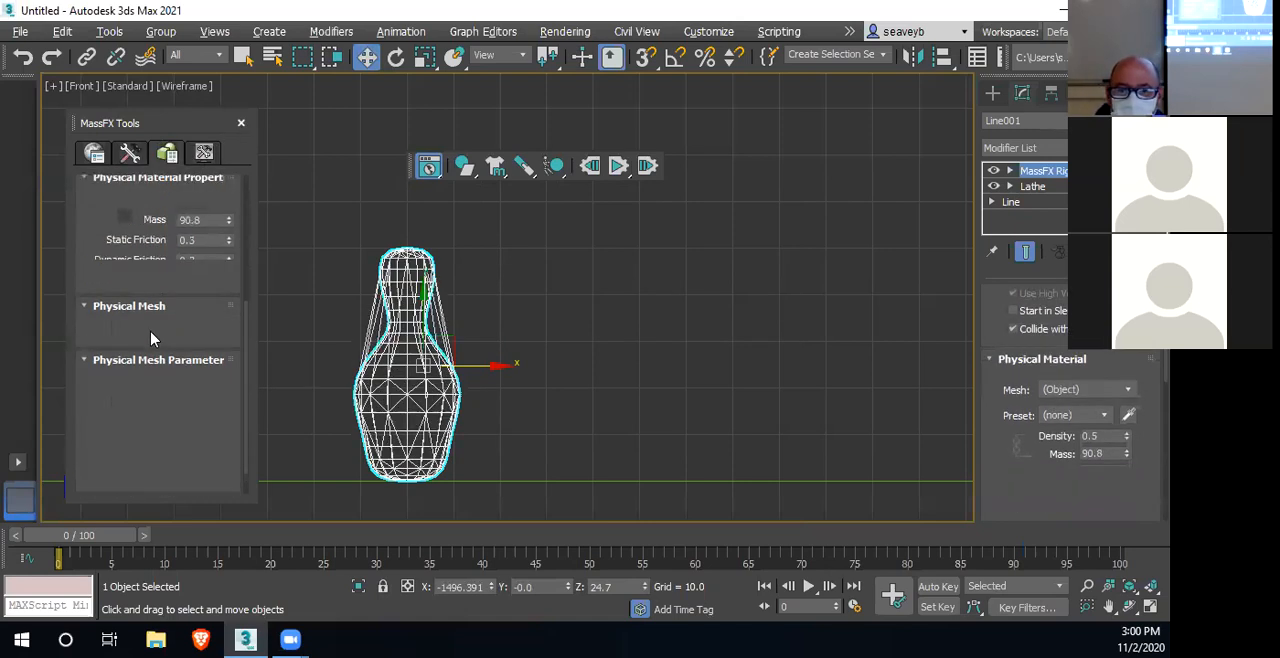
pyautogui.scroll(4, 140, 326)
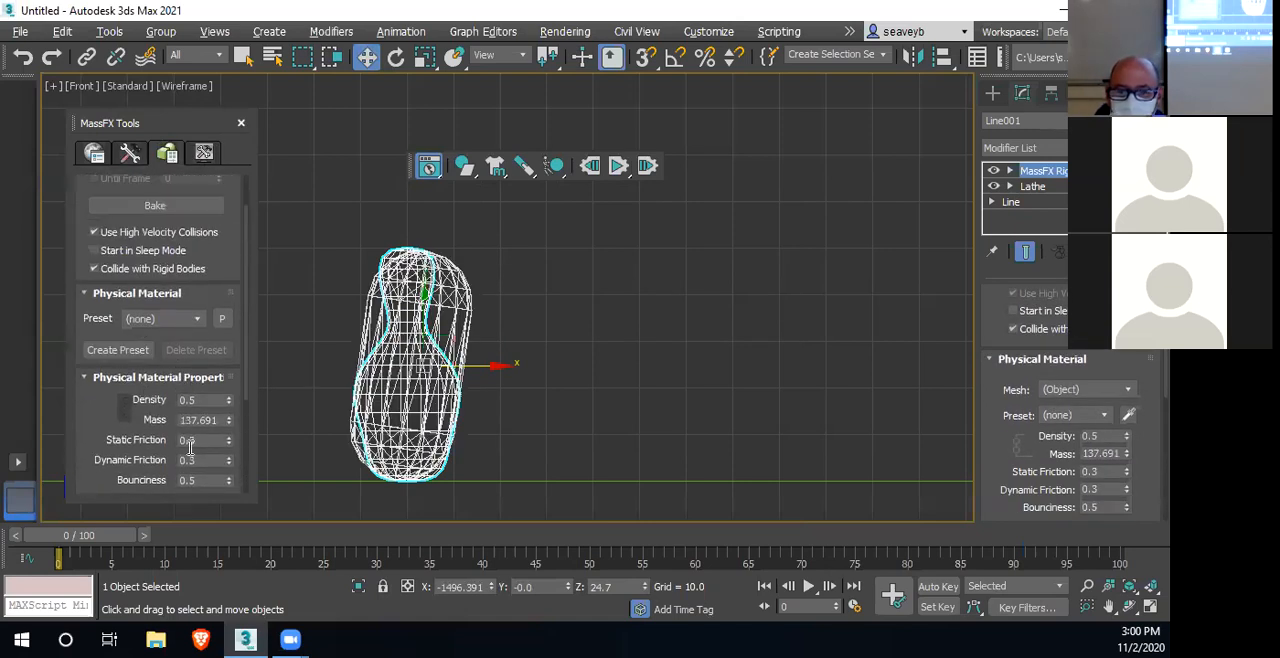
pyautogui.scroll(-5, 175, 390)
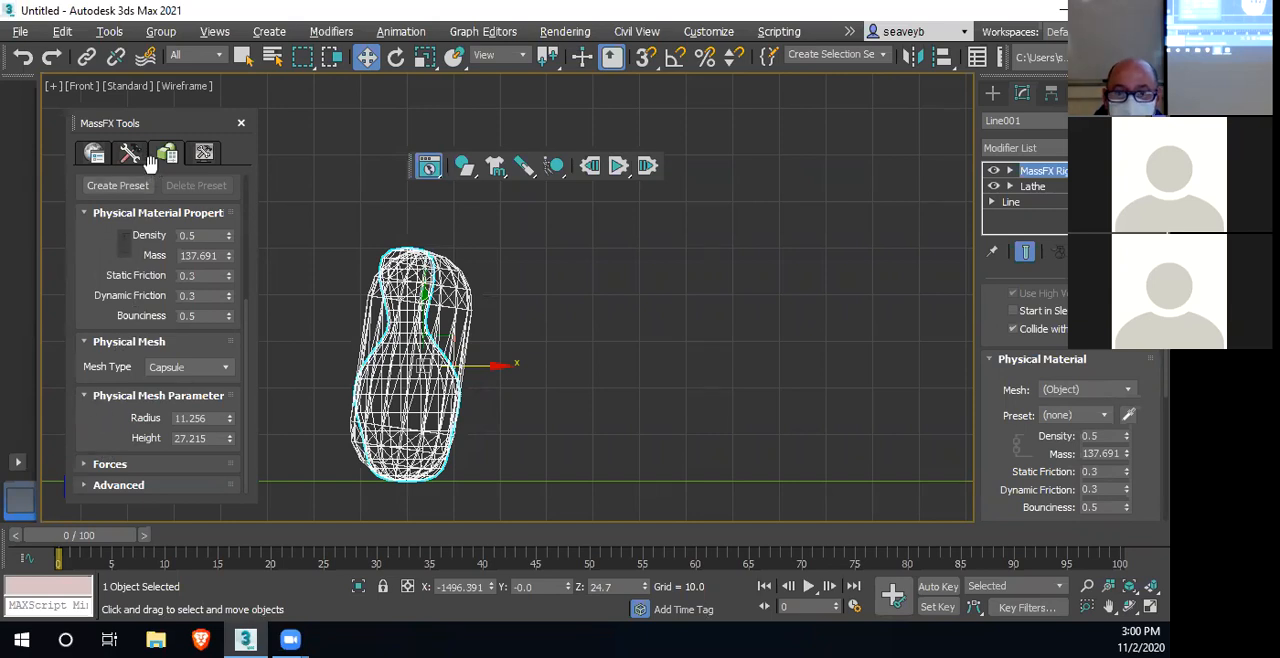
pyautogui.scroll(3, 90, 294)
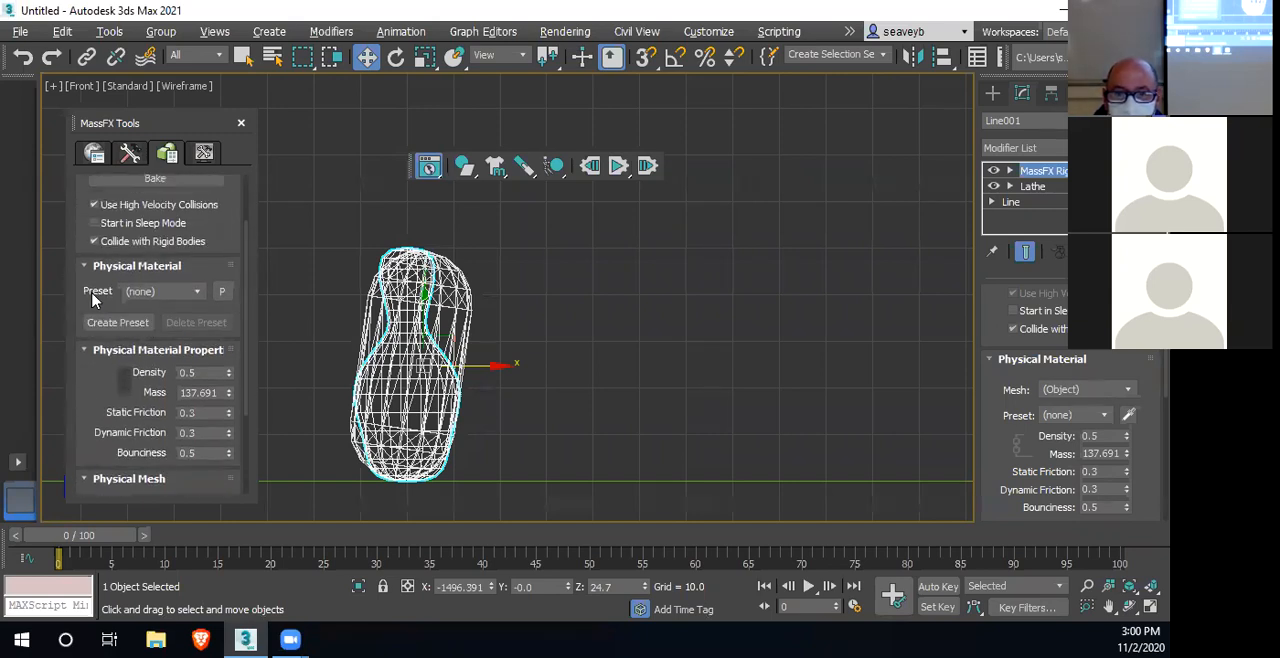
pyautogui.scroll(2, 105, 300)
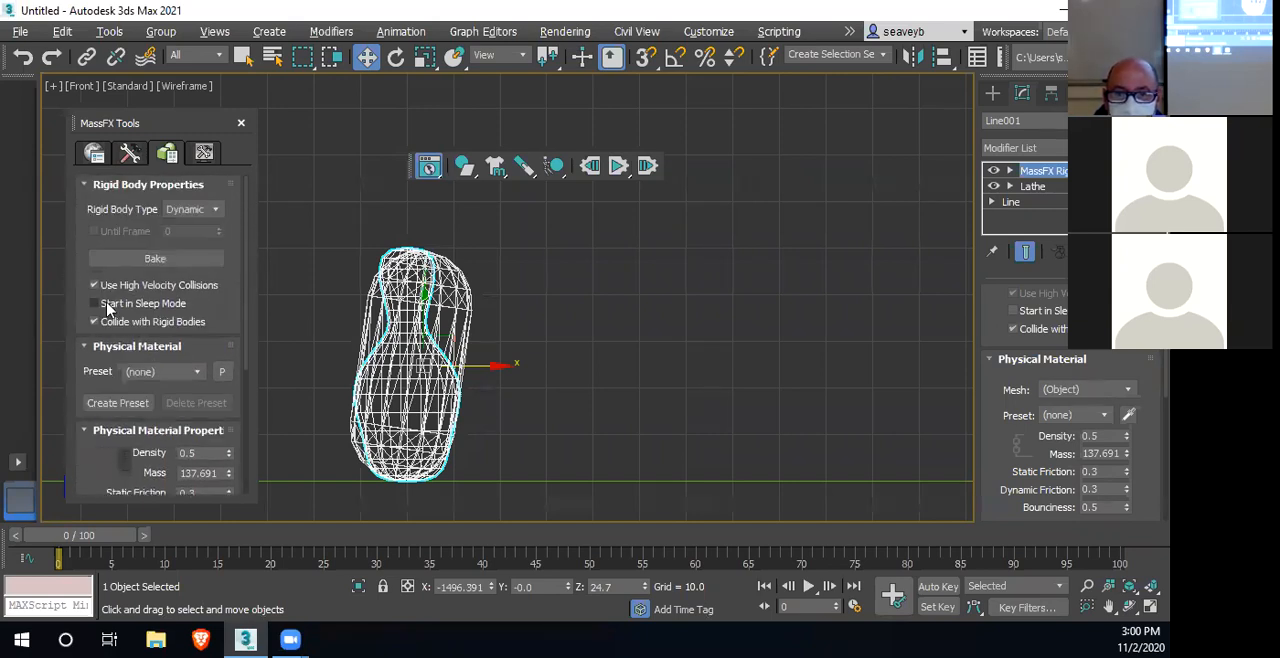
pyautogui.click(218, 210)
pyautogui.click(217, 212)
pyautogui.moveTo(100, 372); pyautogui.dragTo(114, 218)
pyautogui.moveTo(101, 370); pyautogui.dragTo(112, 235)
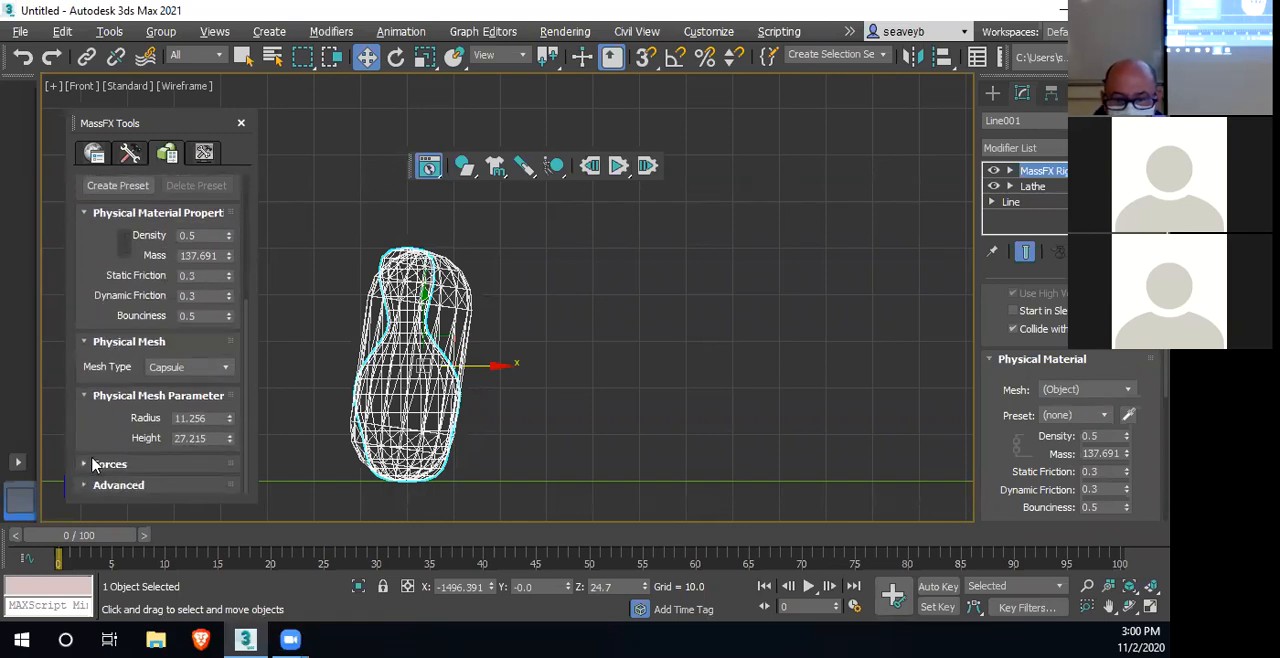
# Set the pin's physical mesh type back to Concave and close MassFX Tools
pyautogui.click(196, 368)
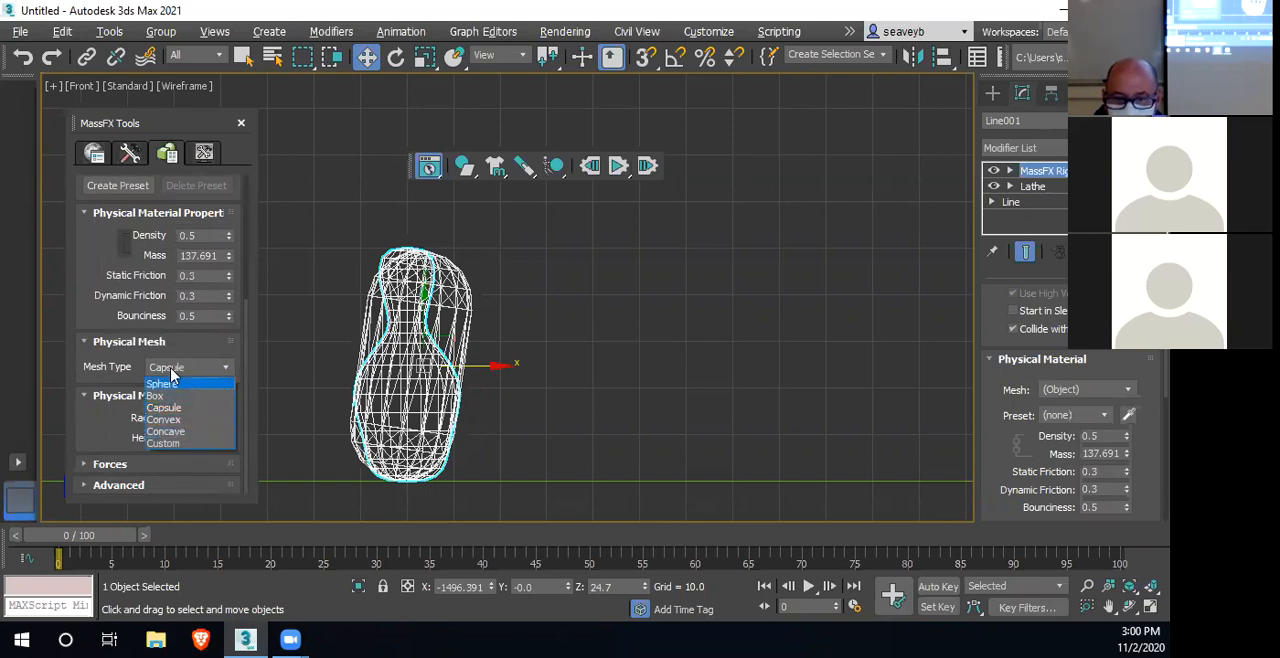
pyautogui.click(193, 433)
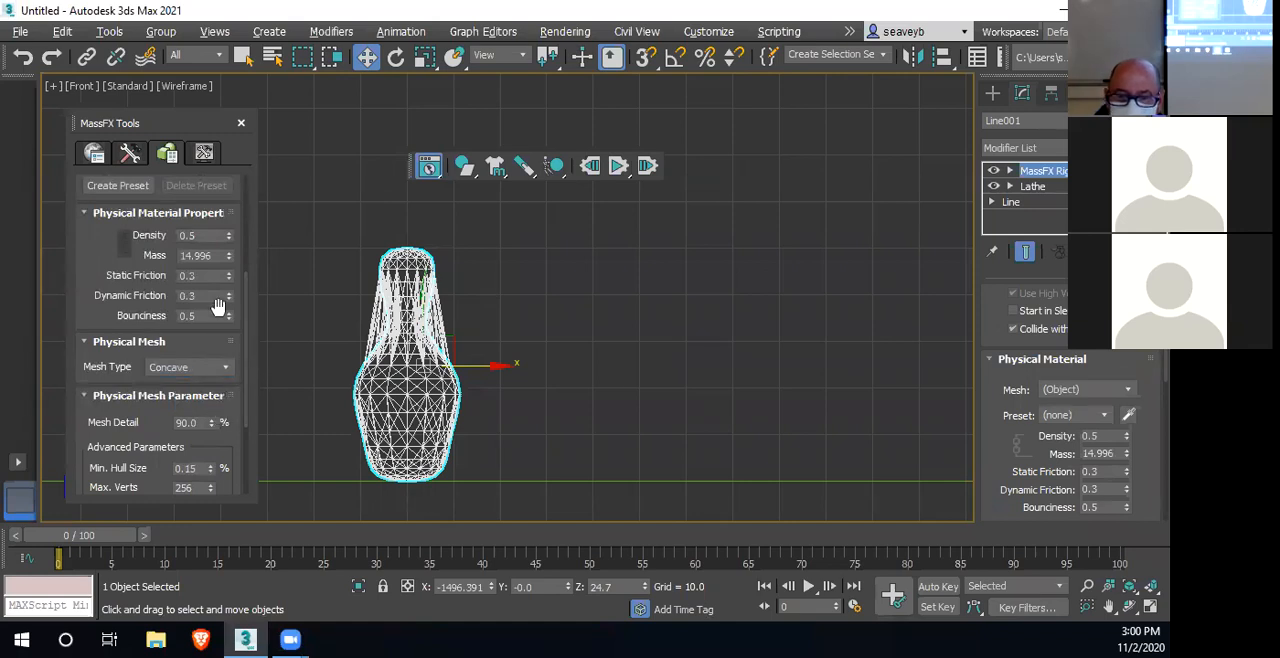
pyautogui.scroll(1, 253, 295)
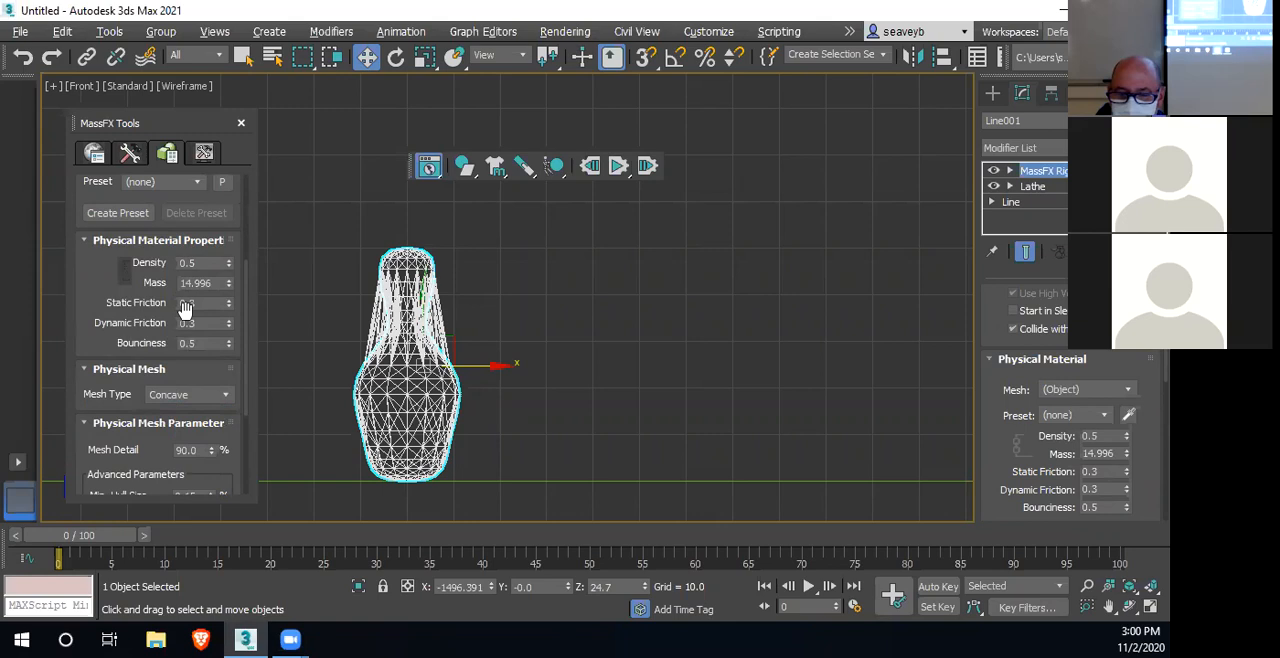
pyautogui.click(241, 126)
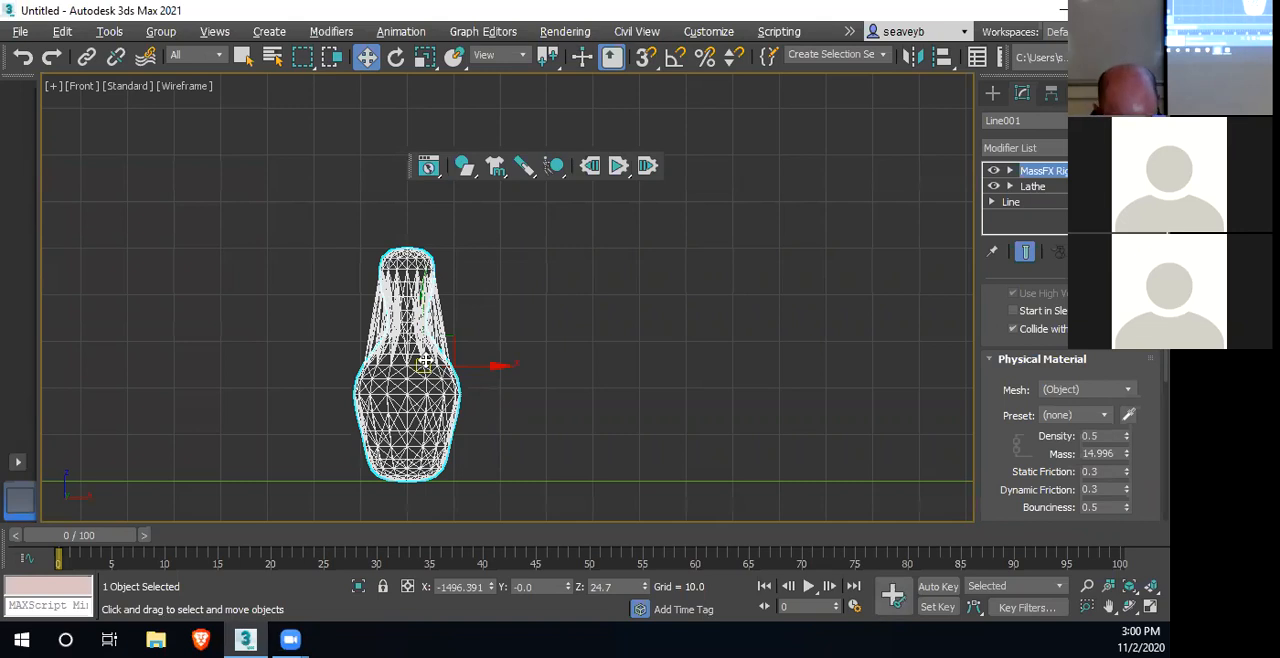
# Switch to the four-viewport layout and frame the pin at the end of the lane in the Top view
pyautogui.hotkey('alt', 'w')
pyautogui.middleClick(335, 217)
pyautogui.scroll(-5, 336, 237)
pyautogui.moveTo(240, 269); pyautogui.dragTo(434, 257, button='middle')
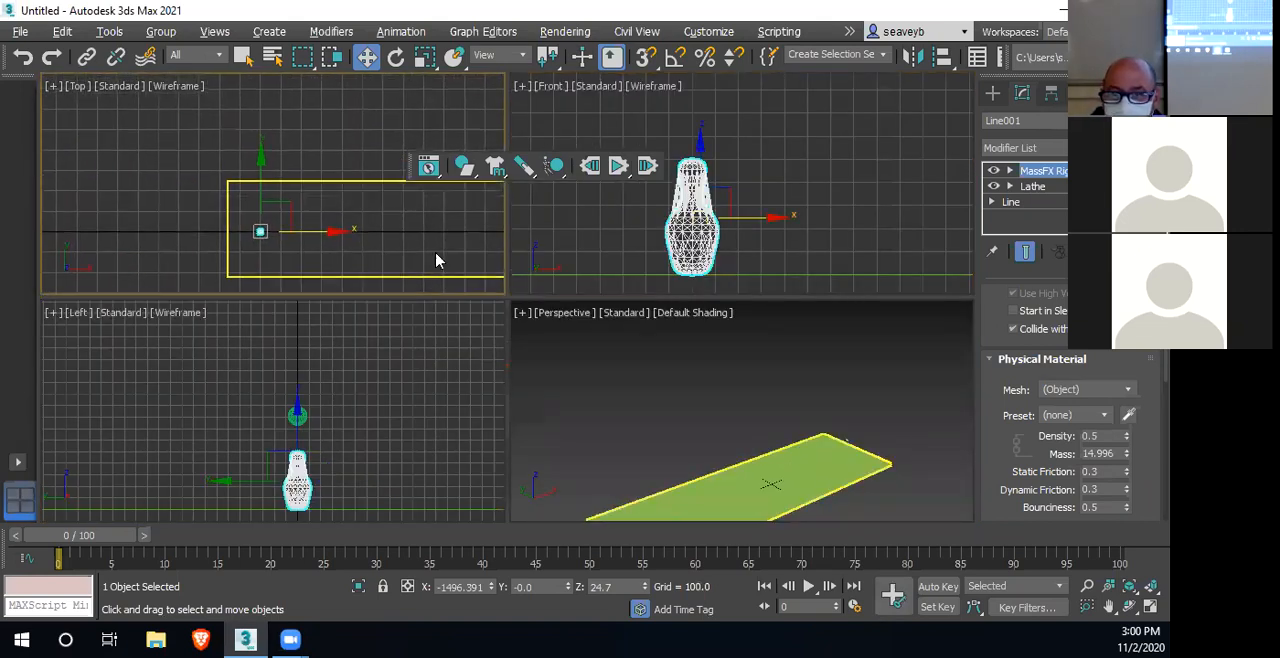
pyautogui.scroll(7, 261, 227)
pyautogui.moveTo(289, 225); pyautogui.dragTo(257, 217, button='middle')
pyautogui.scroll(-3, 320, 149)
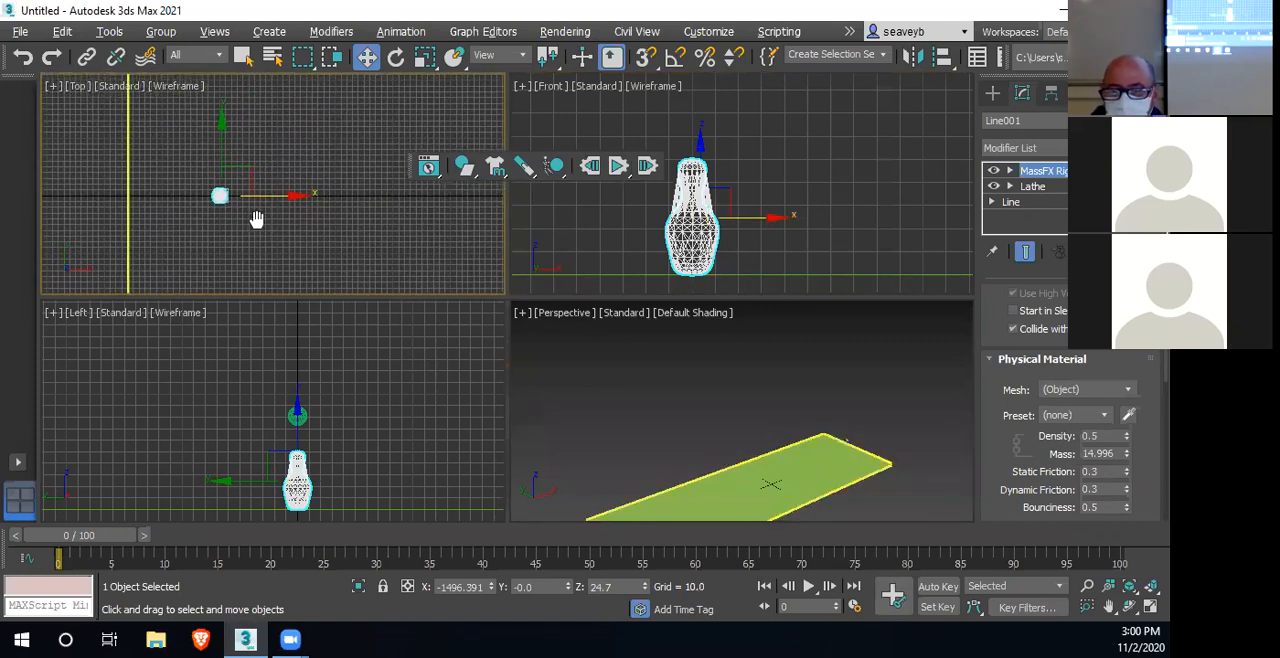
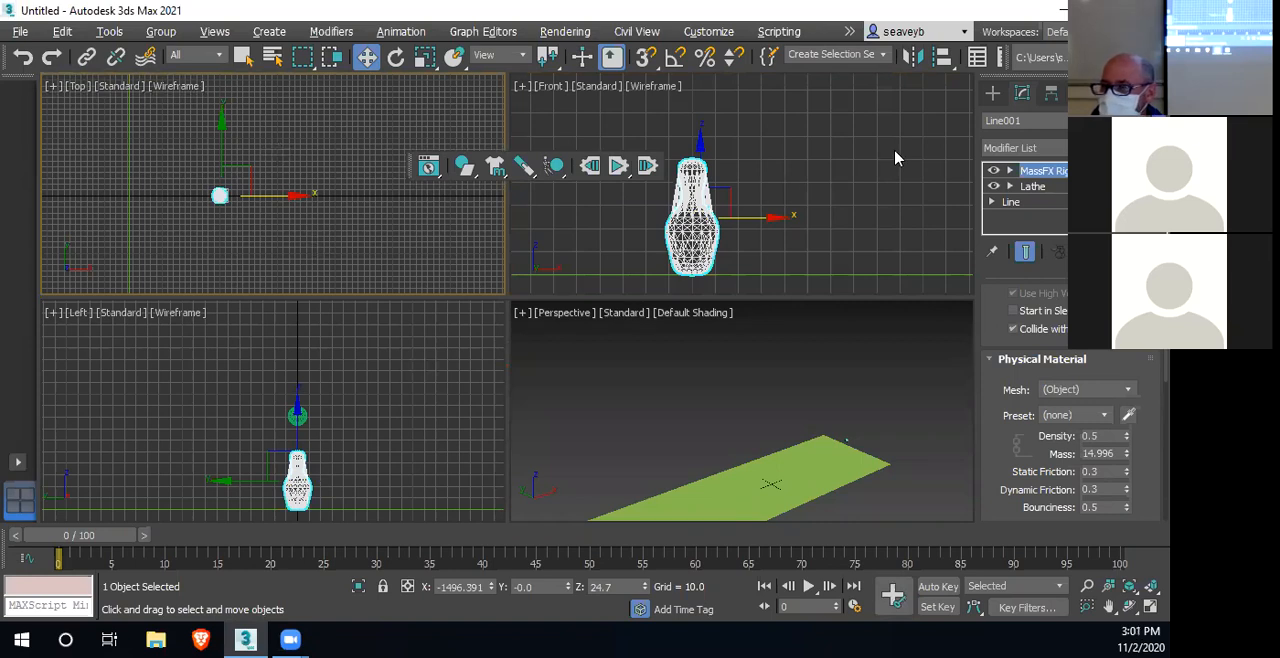
# Show the Extras toolbar and start an Array of the selected pin with the viewport preview enabled
pyautogui.rightClick(1018, 82)
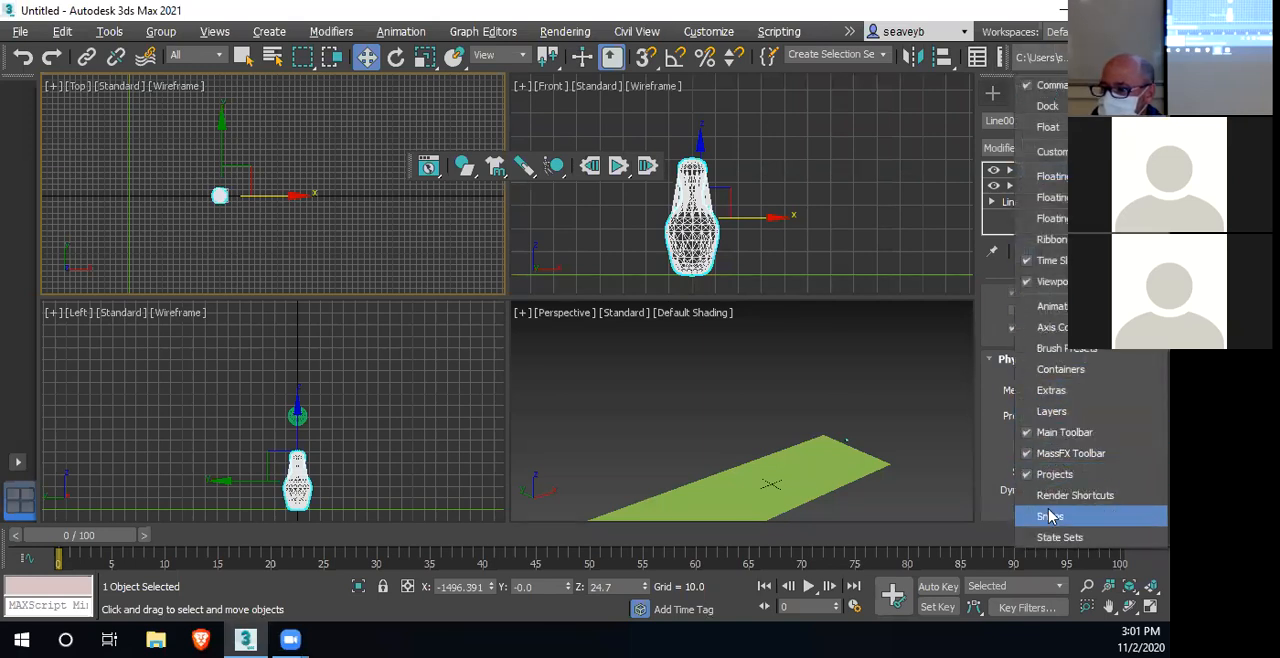
pyautogui.click(1051, 391)
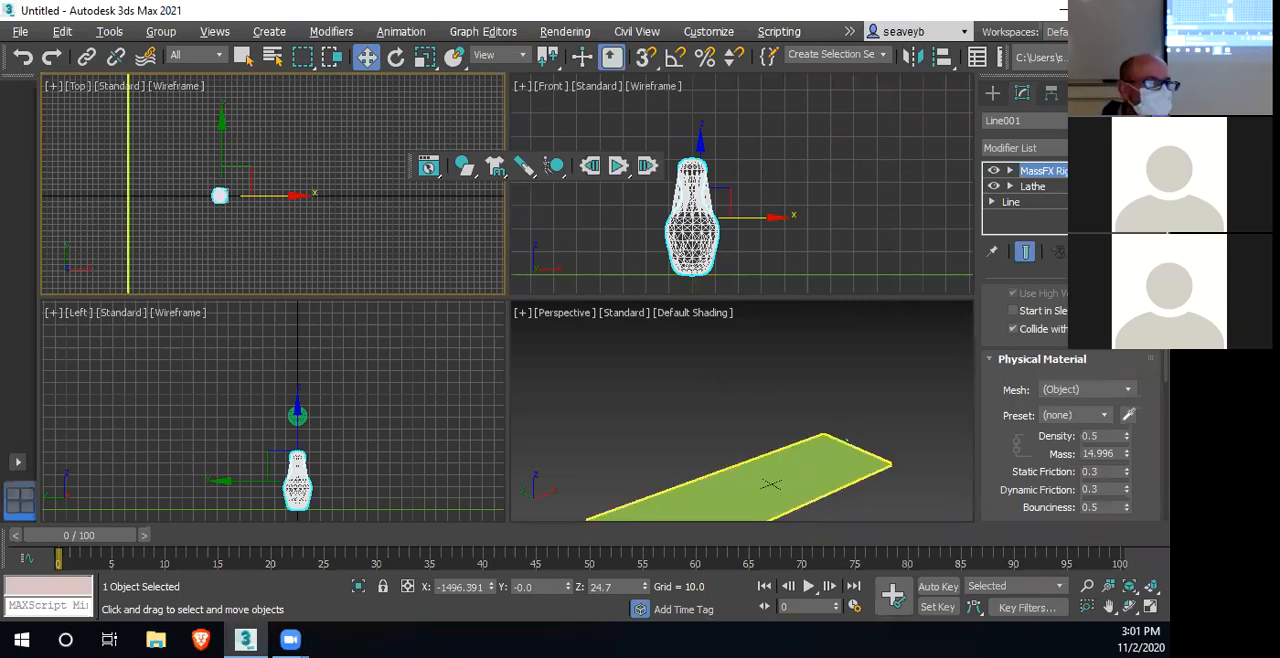
pyautogui.moveTo(10, 325); pyautogui.dragTo(530, 212)
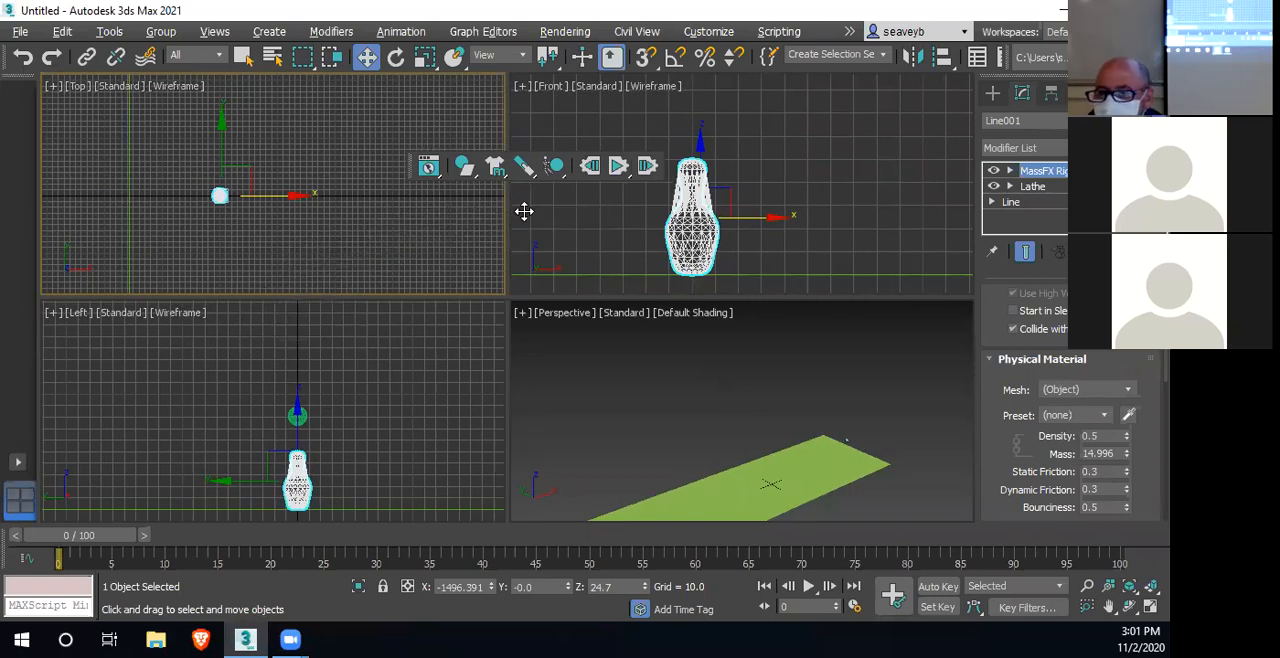
pyautogui.click(596, 215)
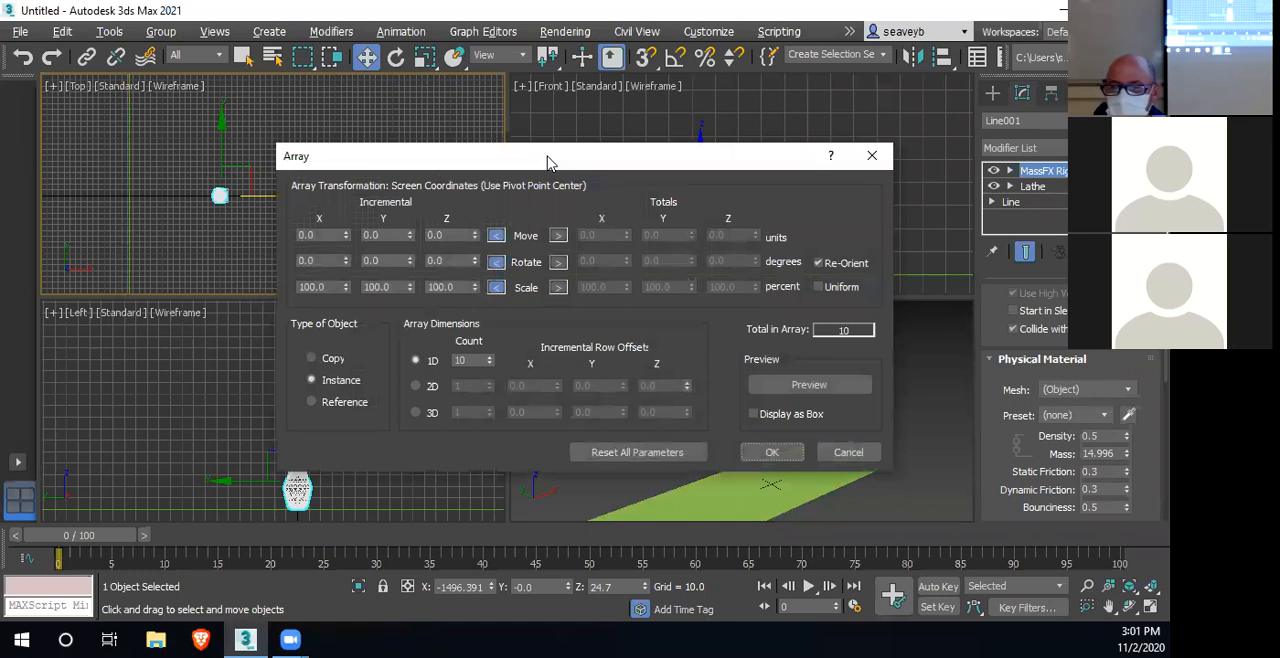
pyautogui.moveTo(548, 162); pyautogui.dragTo(748, 110)
pyautogui.click(998, 338)
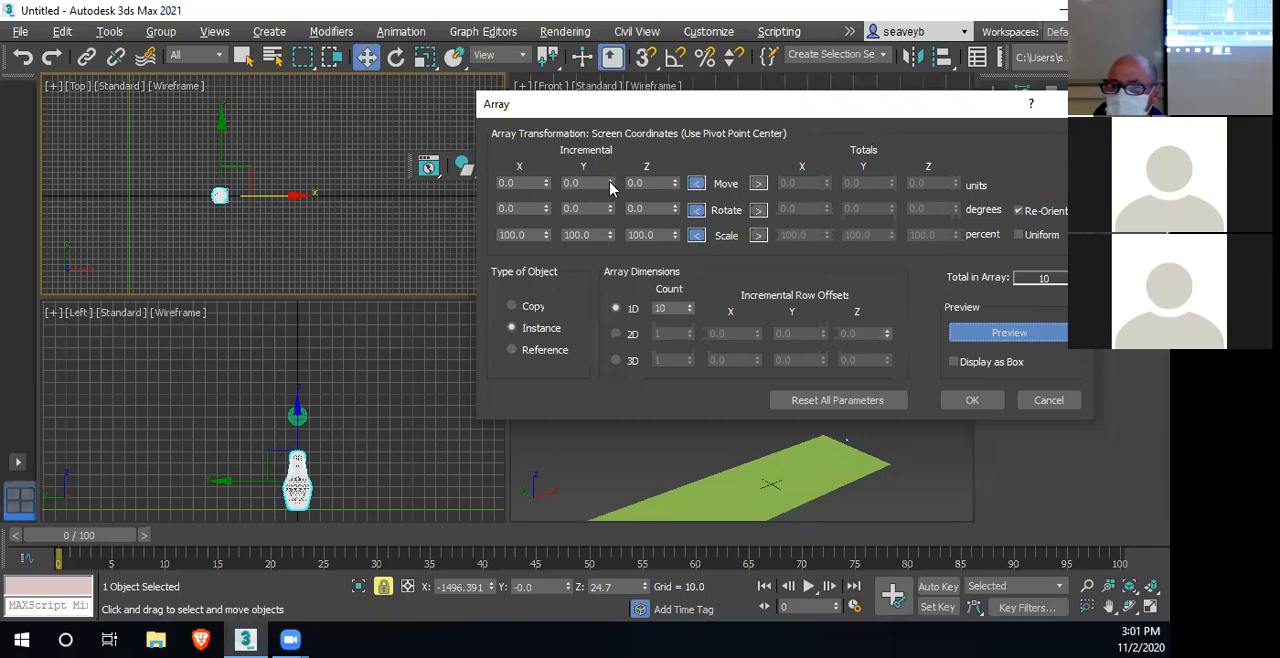
# Set the pin array's 1D count to 4 with incremental moves of -33 in X and 24 in Y
pyautogui.moveTo(547, 181); pyautogui.dragTo(626, 280)
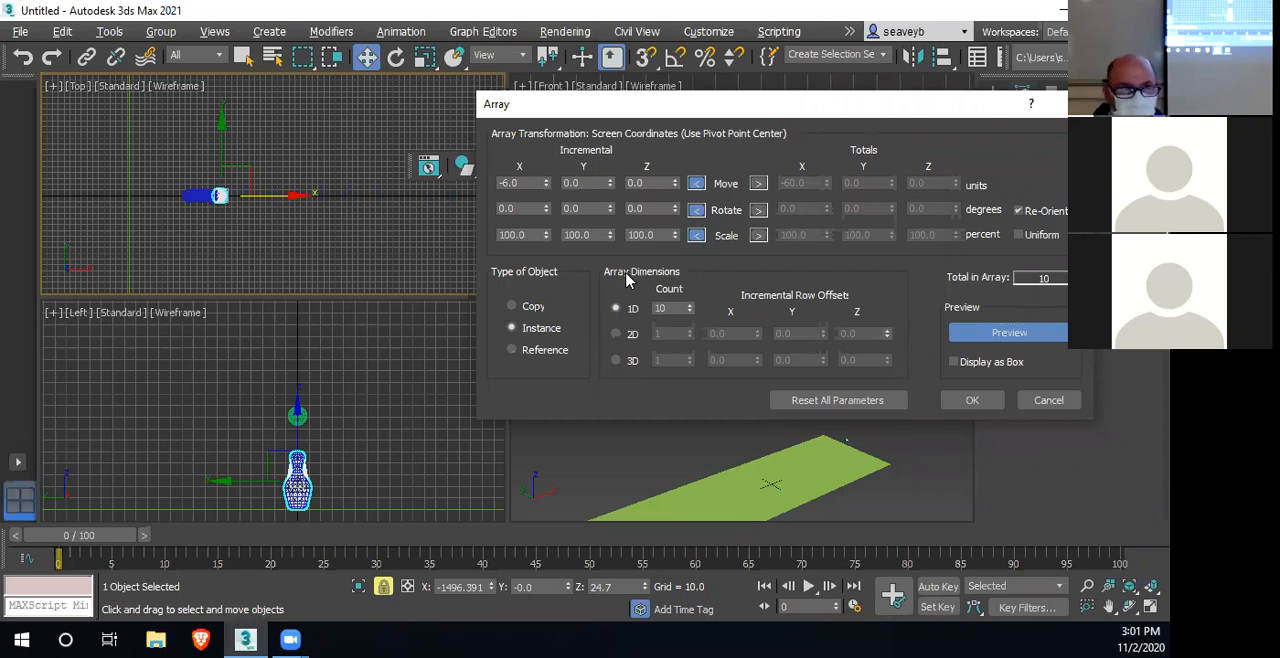
pyautogui.doubleClick(660, 308)
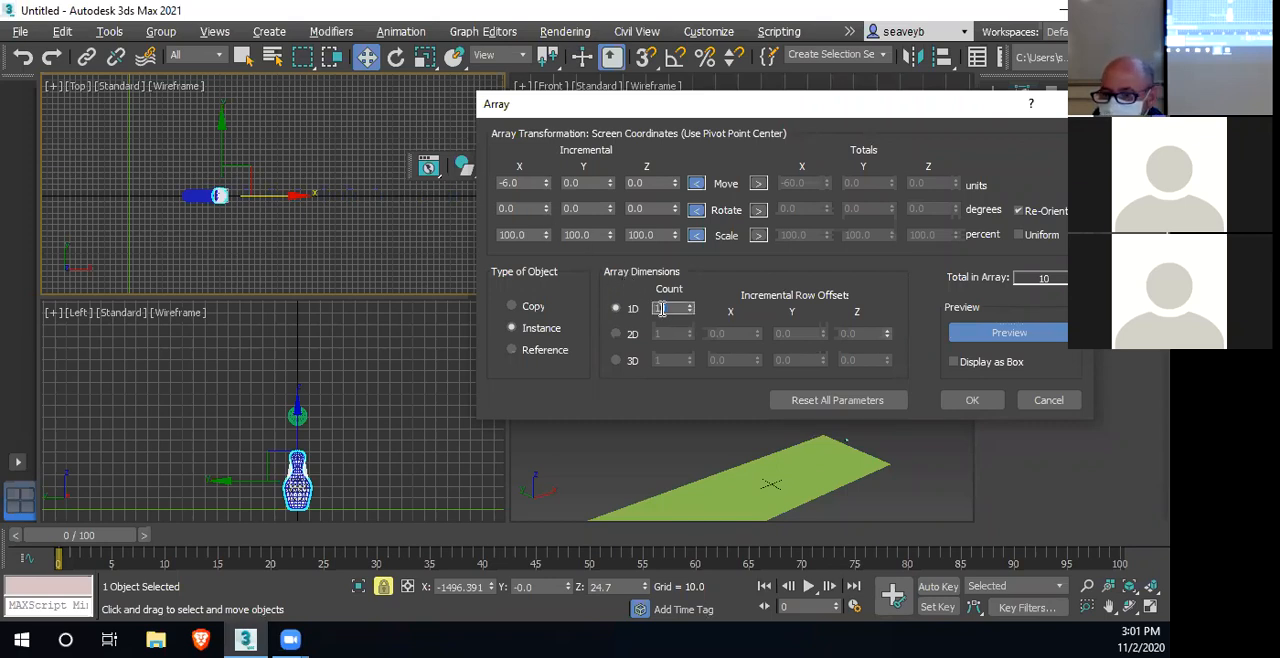
pyautogui.write('4')
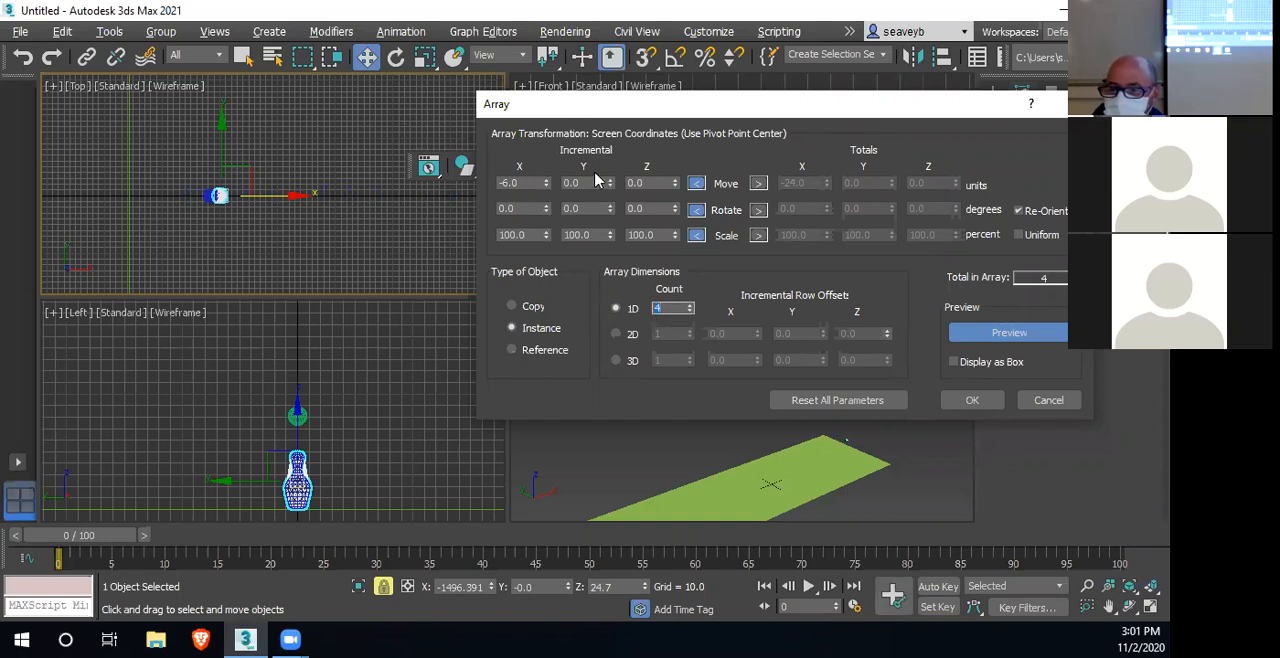
pyautogui.moveTo(547, 185); pyautogui.dragTo(551, 212)
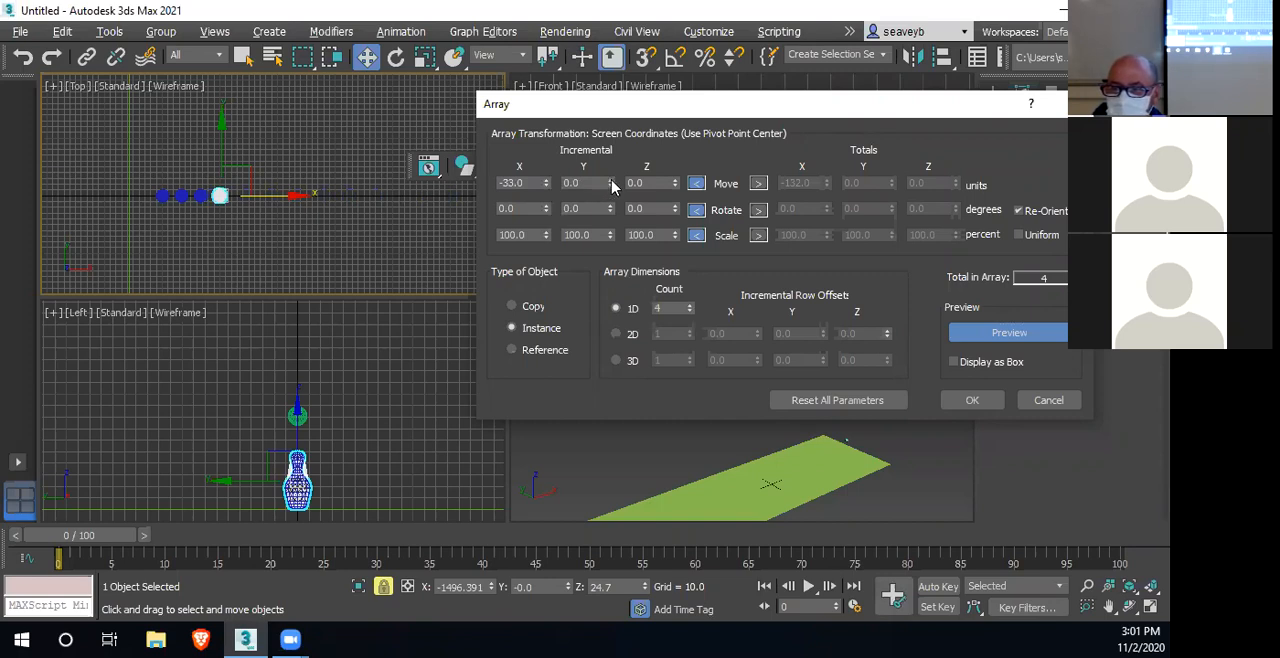
pyautogui.moveTo(612, 186); pyautogui.dragTo(614, 165)
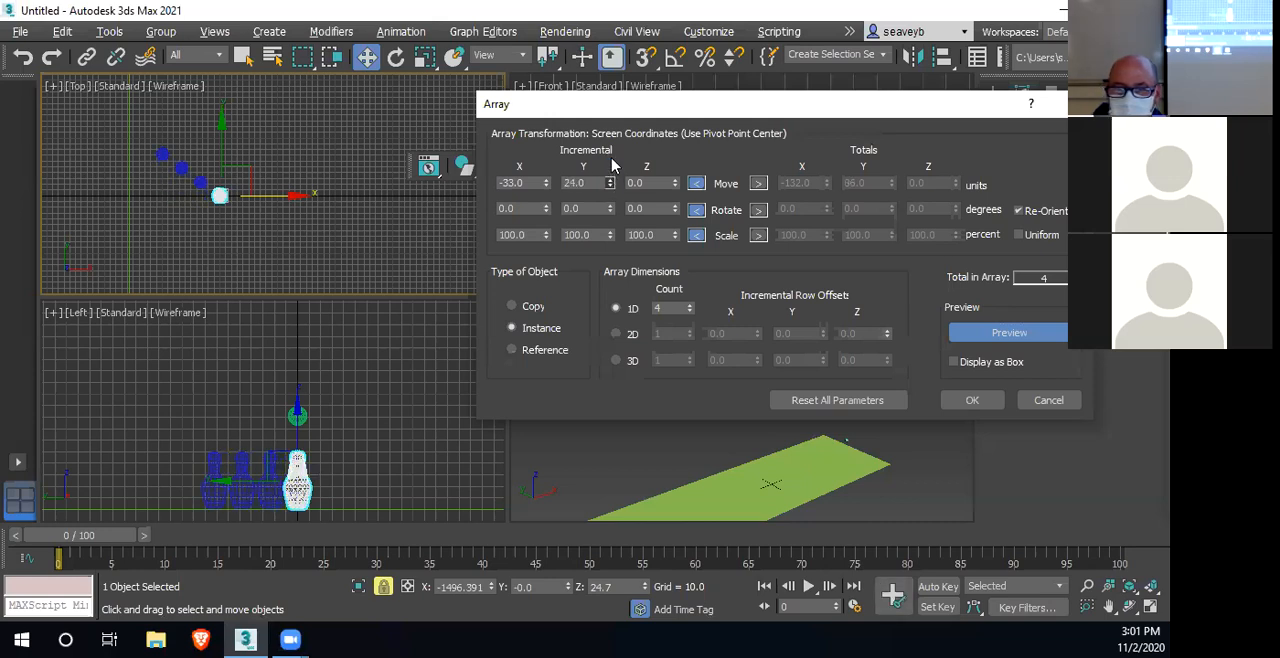
# Make the pin array two-dimensional with a 2D count of 3 and a Y row offset of -45
pyautogui.click(615, 335)
pyautogui.click(689, 331)
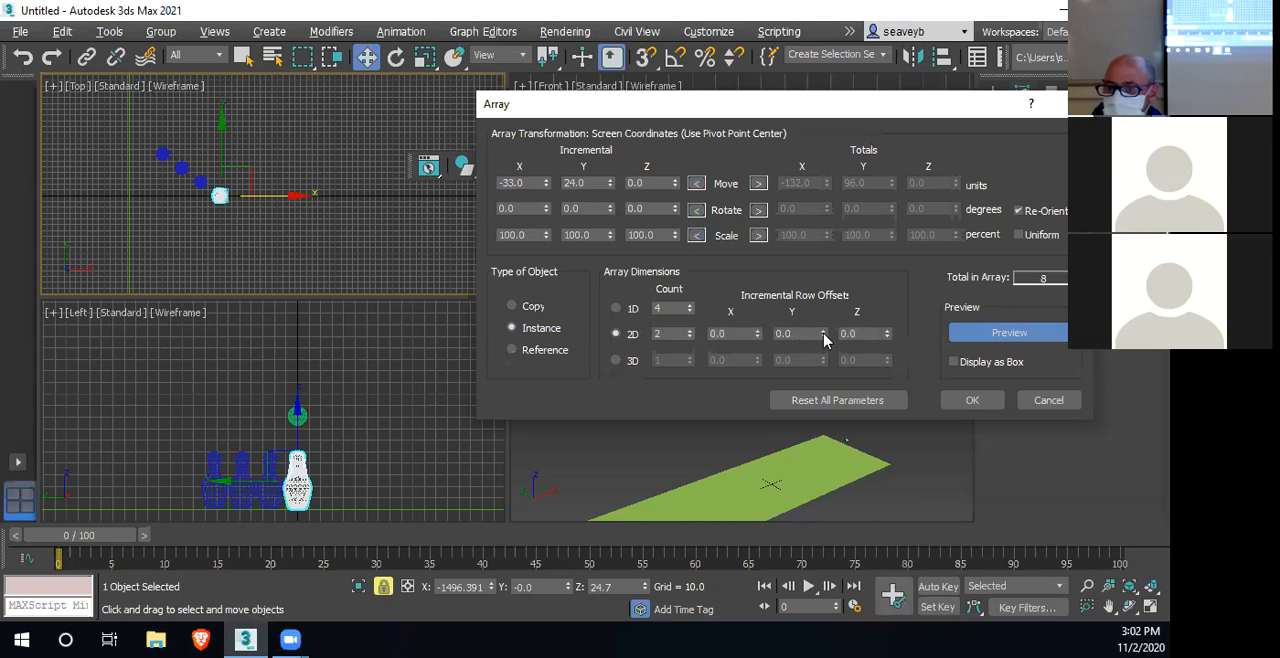
pyautogui.moveTo(824, 338); pyautogui.dragTo(690, 336)
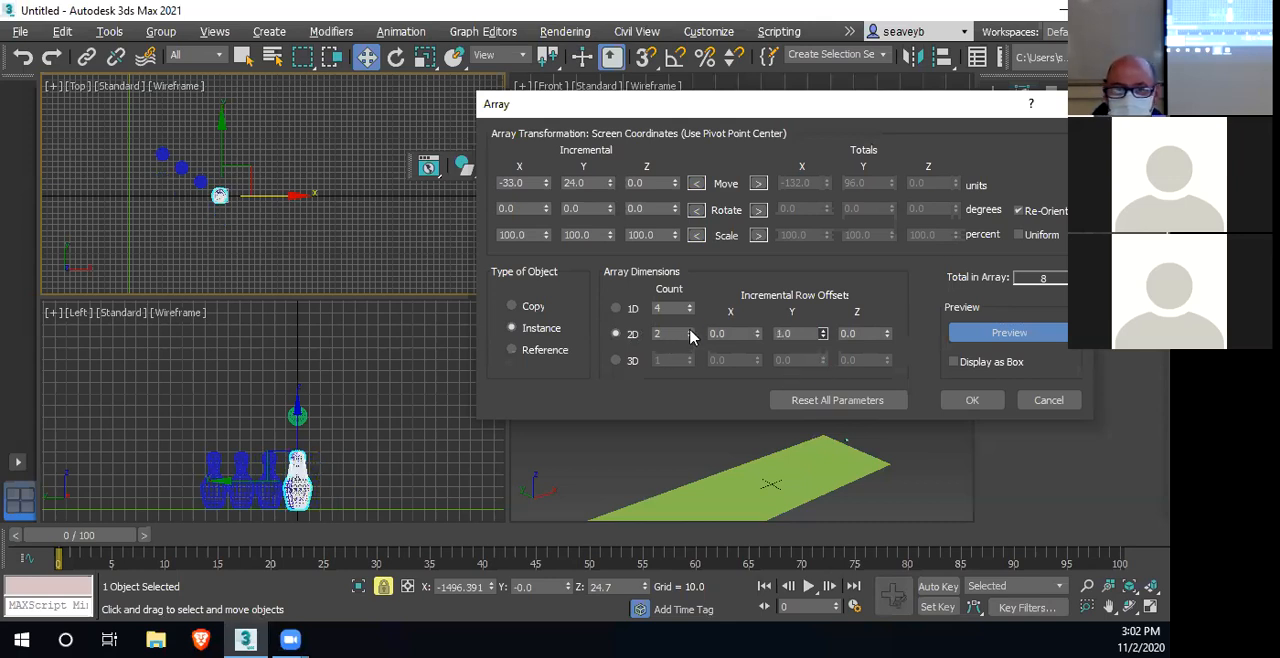
pyautogui.click(689, 332)
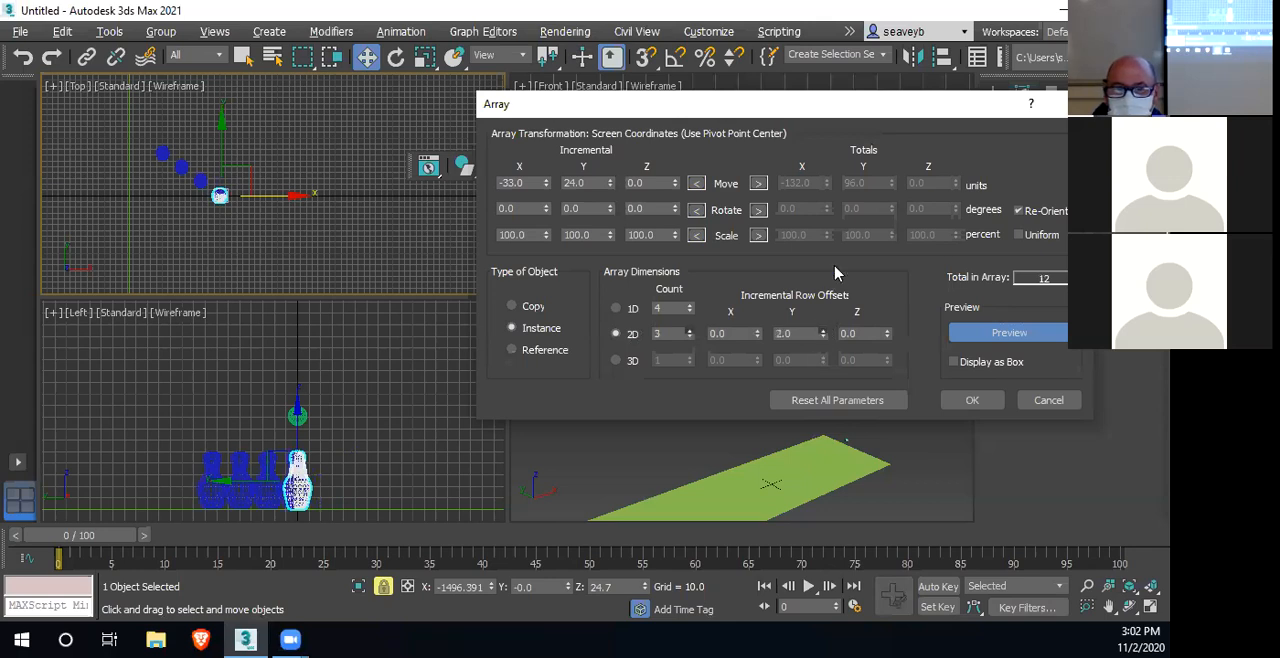
pyautogui.moveTo(823, 334); pyautogui.dragTo(840, 362)
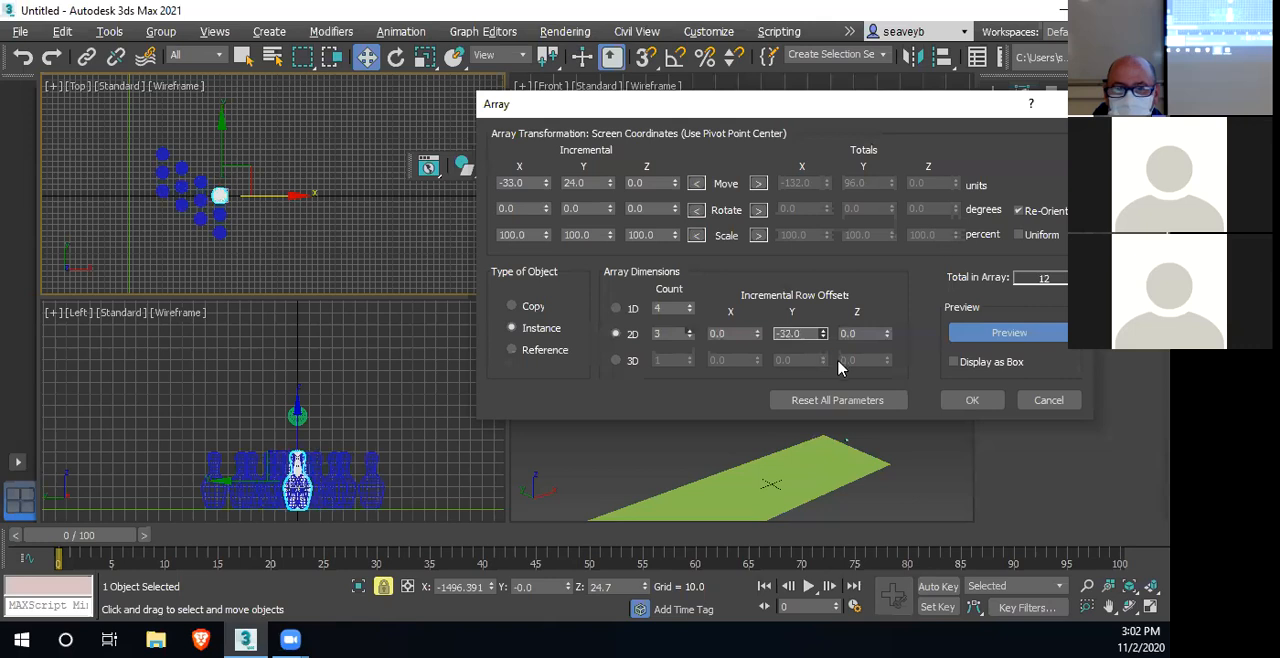
pyautogui.moveTo(838, 370); pyautogui.dragTo(838, 379)
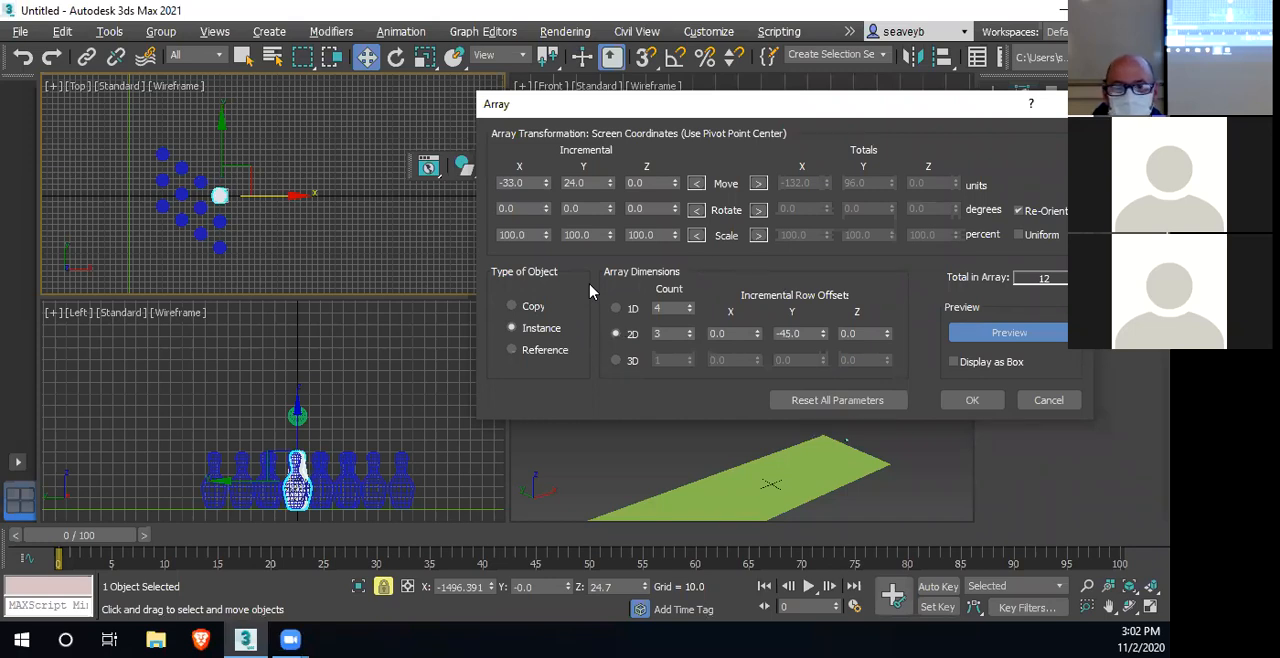
# Set the array's 2D count to 4 and create the instanced pins
pyautogui.click(689, 329)
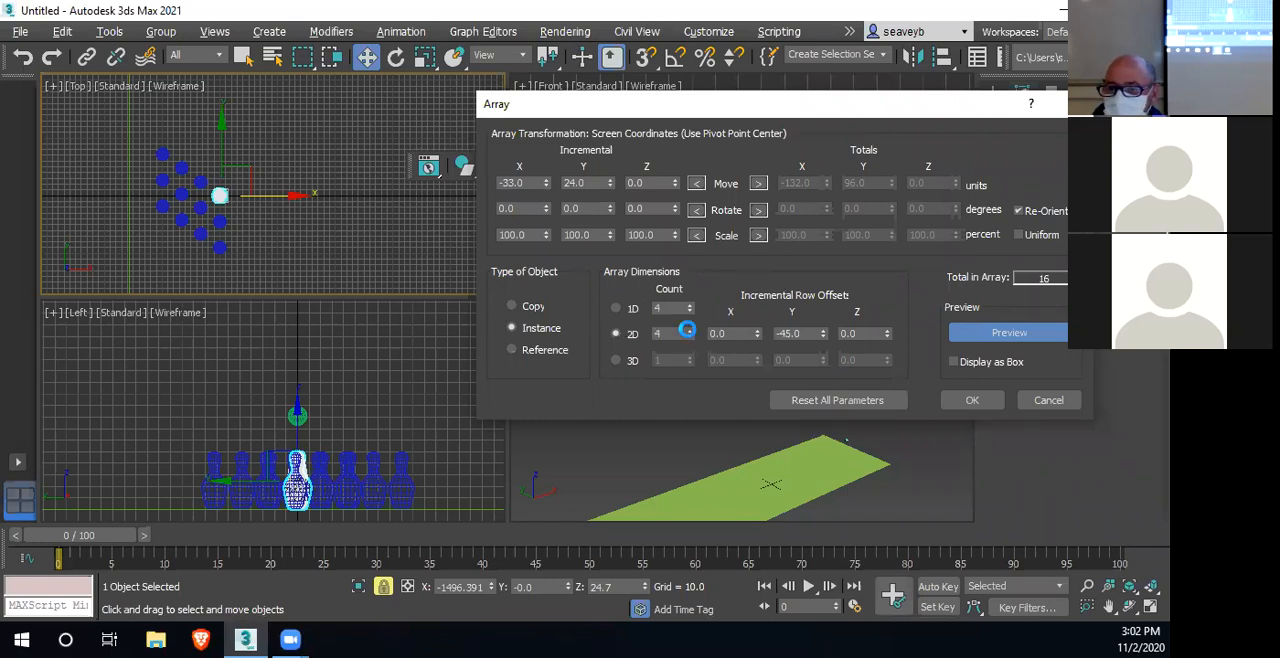
pyautogui.moveTo(689, 334); pyautogui.dragTo(203, 192)
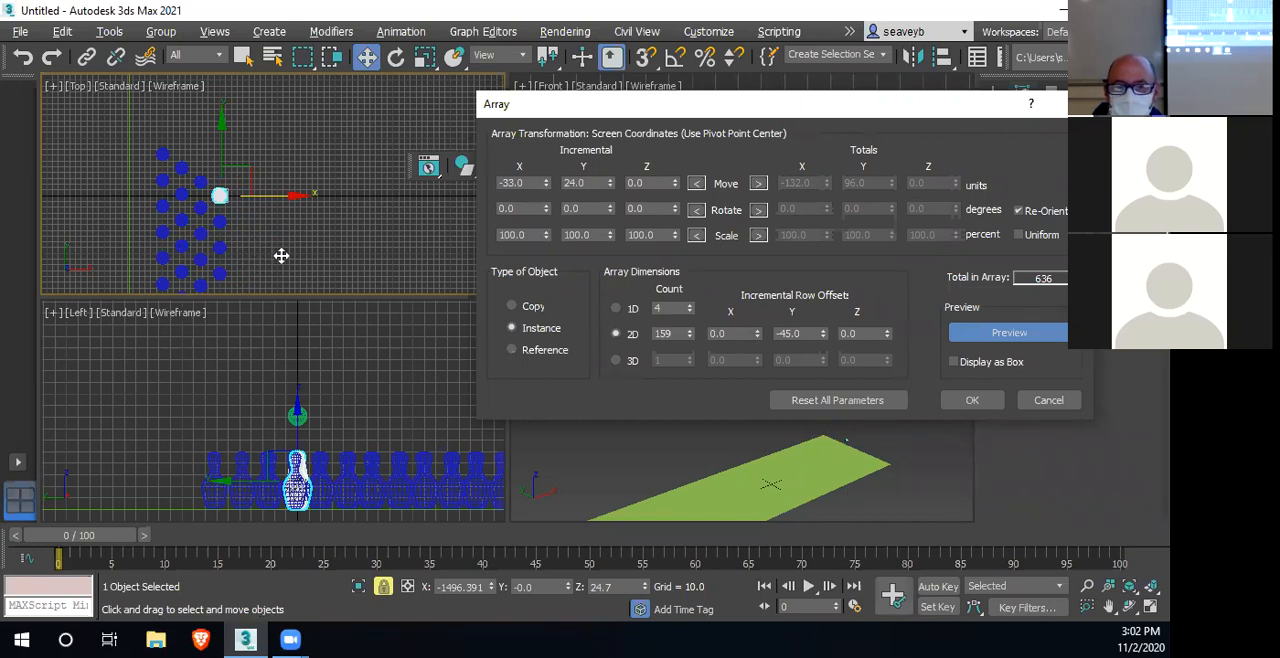
pyautogui.doubleClick(673, 333)
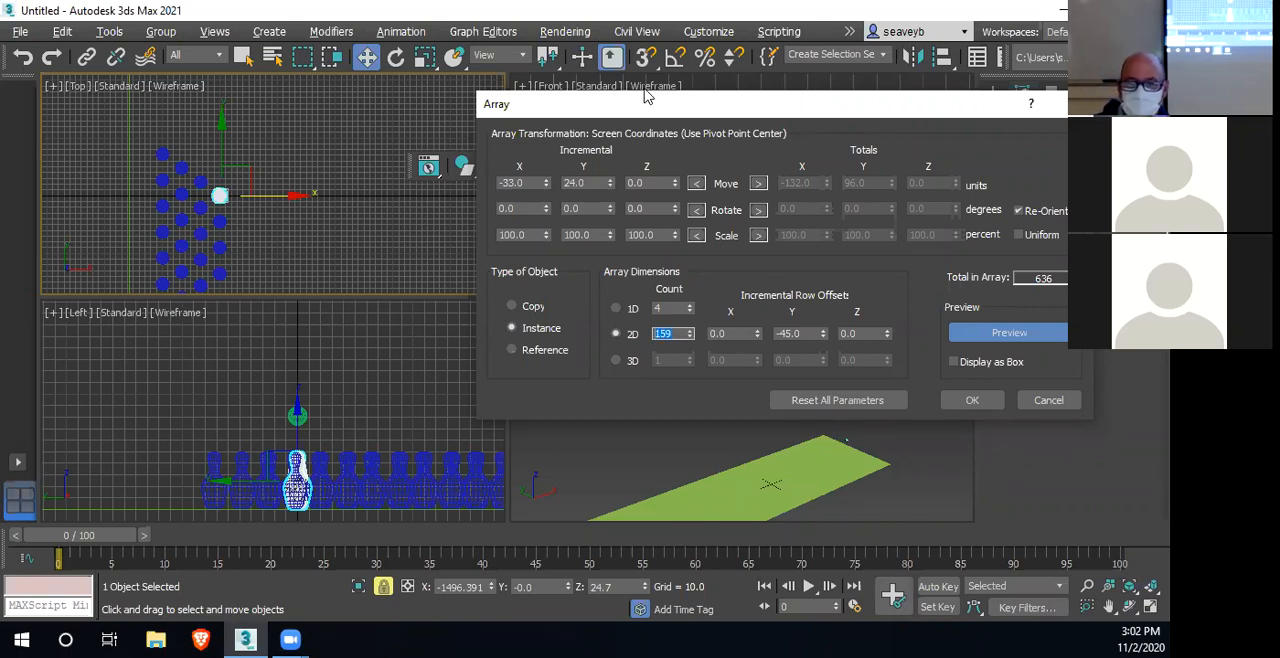
pyautogui.write('4')
pyautogui.press('Return')
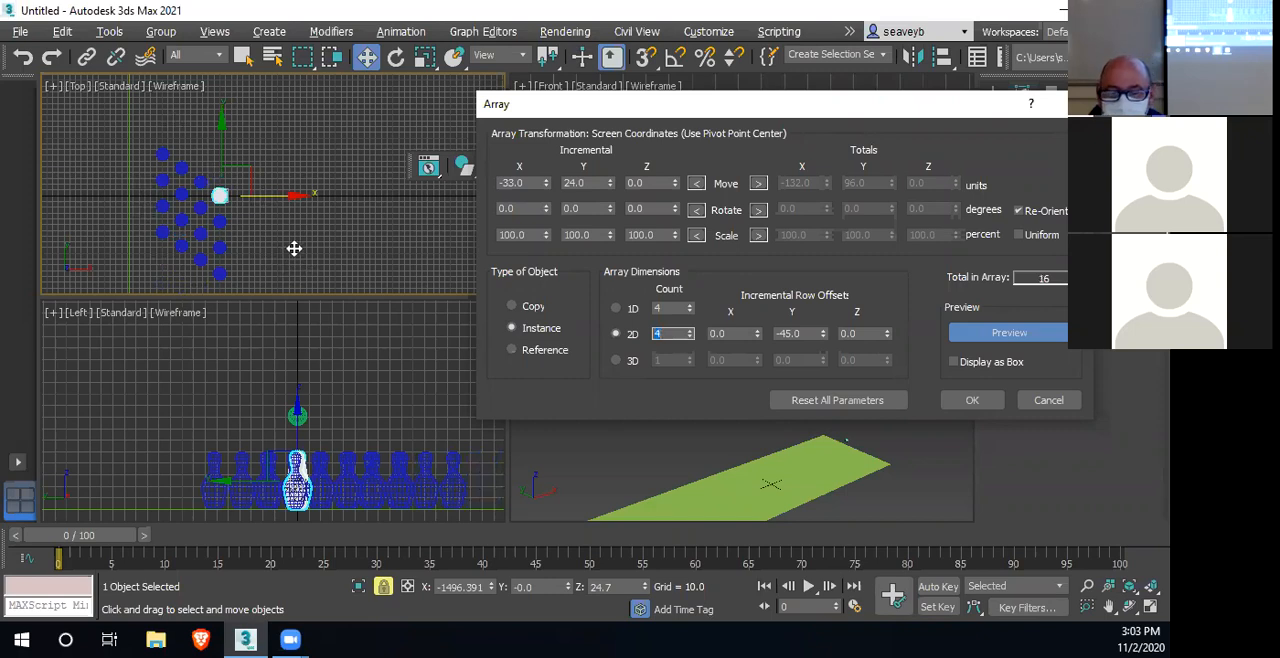
pyautogui.click(973, 401)
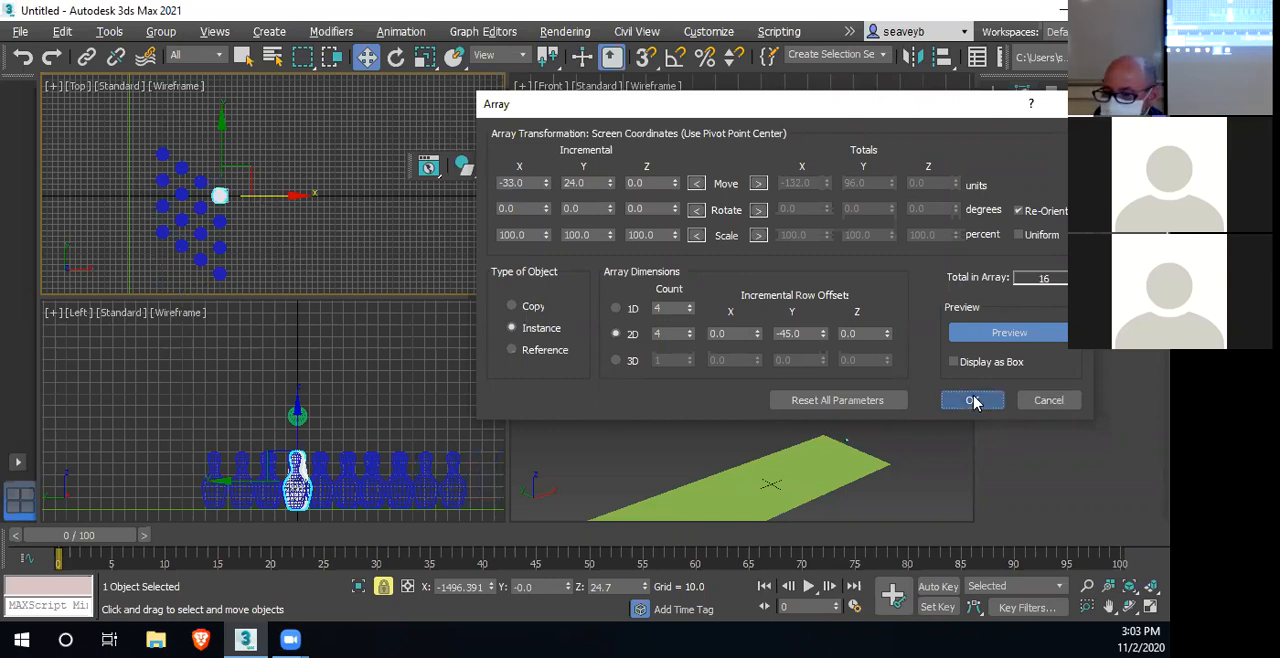
# Lasso-select the six surplus pins in the Top view and delete them to leave a ten-pin triangle
pyautogui.click(293, 253)
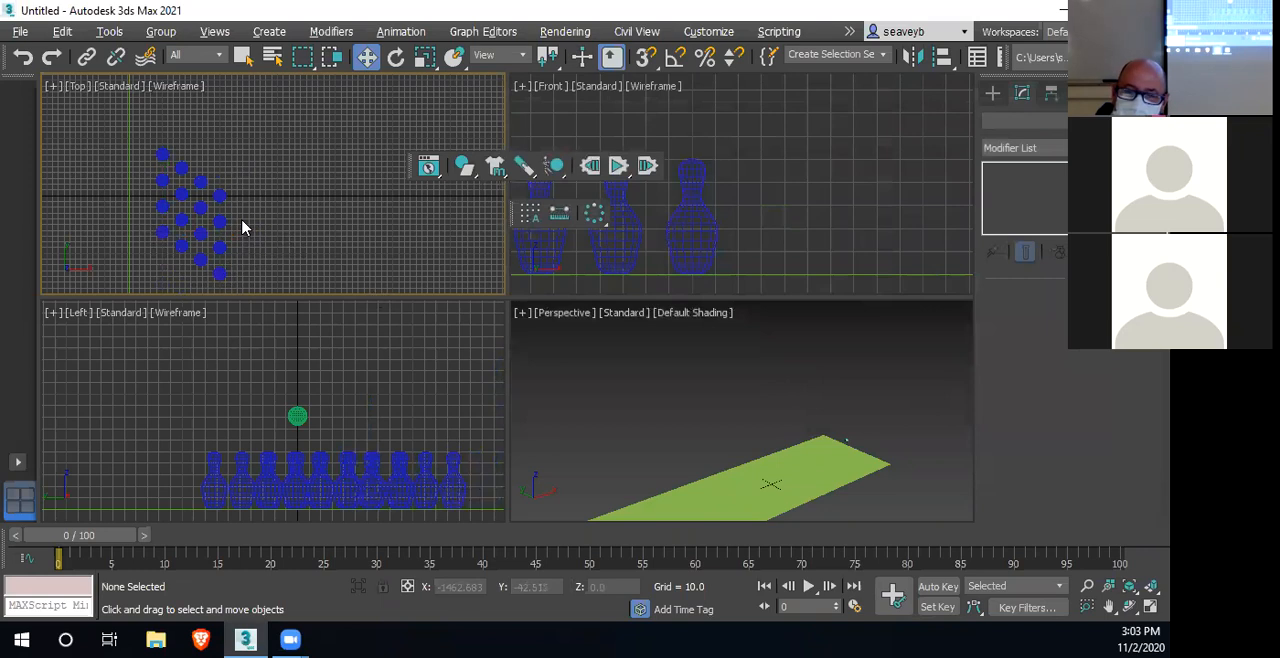
pyautogui.moveTo(310, 60); pyautogui.dragTo(306, 172)
pyautogui.moveTo(228, 216)
pyautogui.mouseDown()
pyautogui.moveTo(178, 248)
pyautogui.moveTo(204, 292)
pyautogui.moveTo(258, 240)
pyautogui.mouseUp()
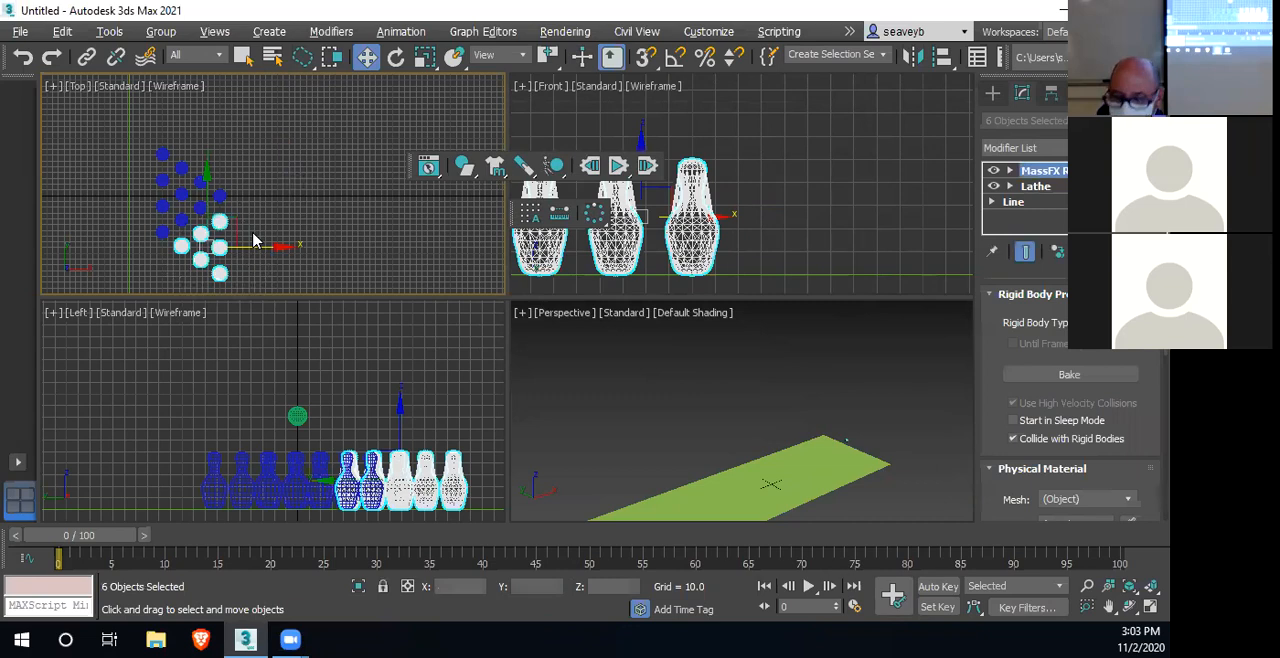
pyautogui.press('Delete')
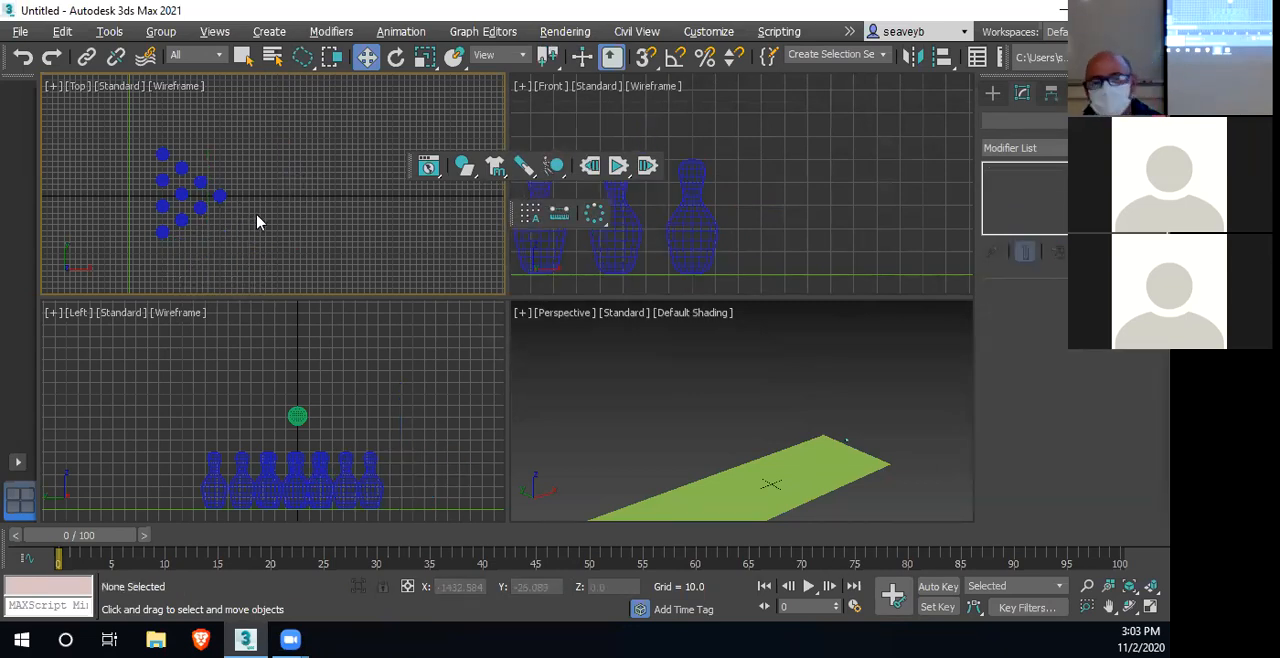
# Examine the pin triangle's placement on the lane in the Perspective and Front views
pyautogui.scroll(-3, 662, 452)
pyautogui.moveTo(671, 442); pyautogui.dragTo(768, 404, button='middle')
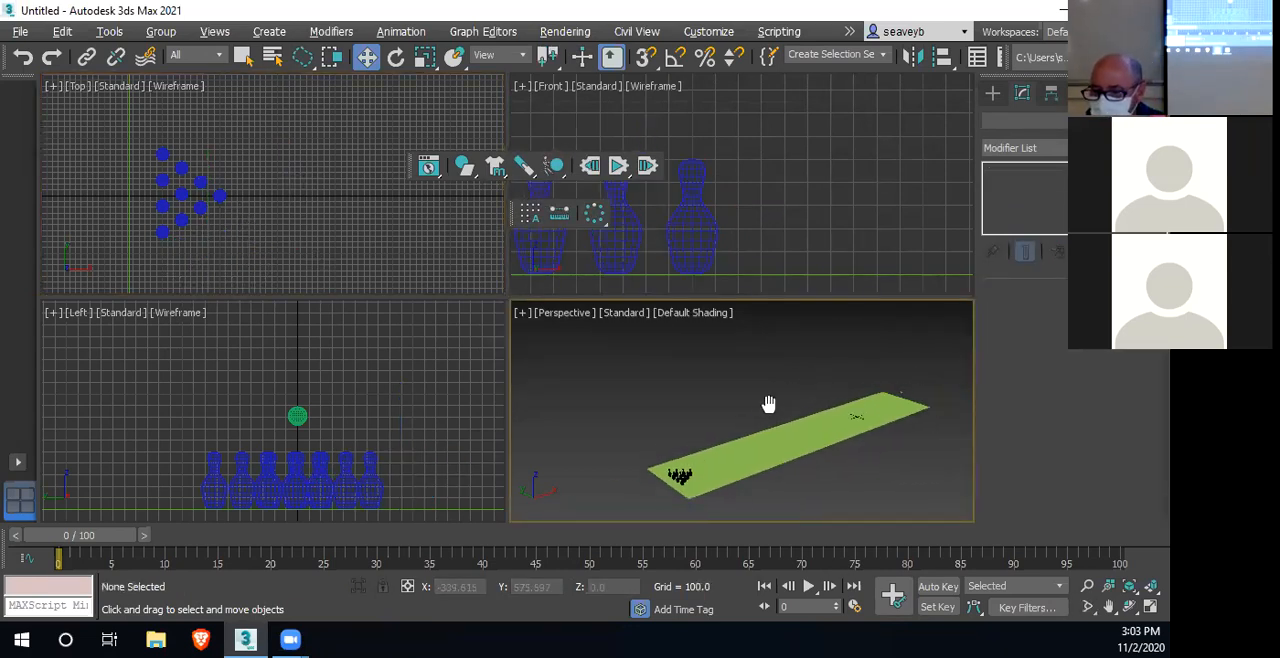
pyautogui.scroll(5, 730, 450)
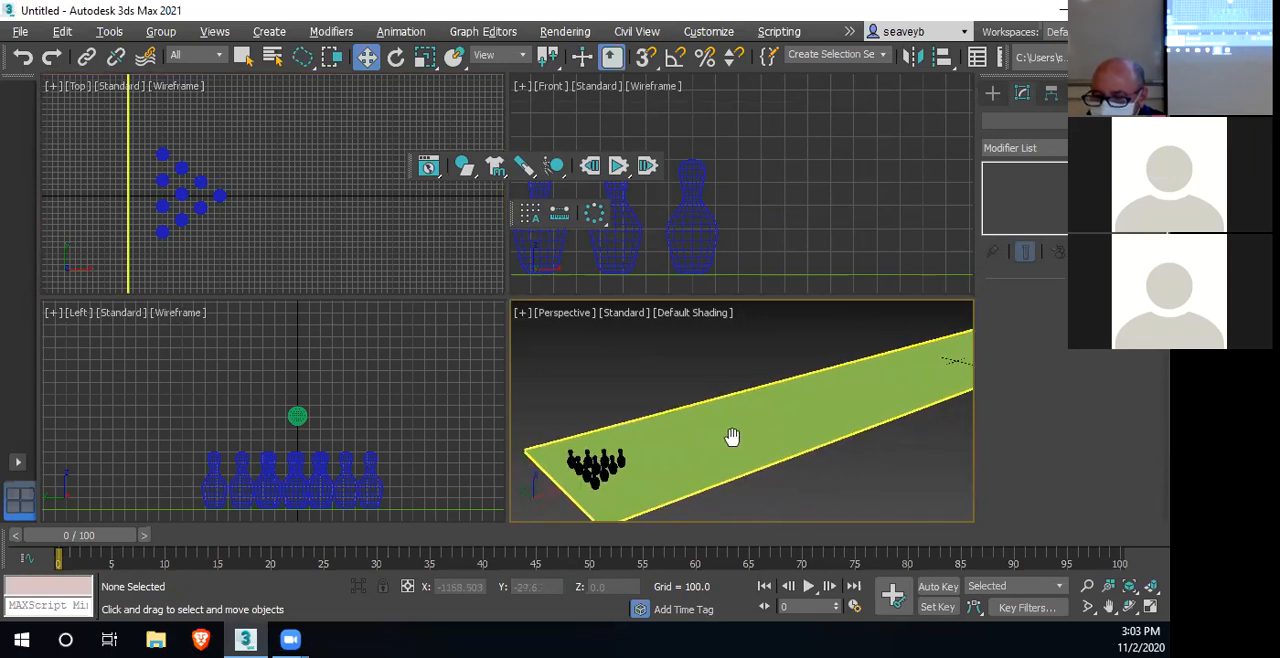
pyautogui.scroll(-3, 732, 440)
pyautogui.moveTo(729, 443); pyautogui.dragTo(705, 456, button='middle')
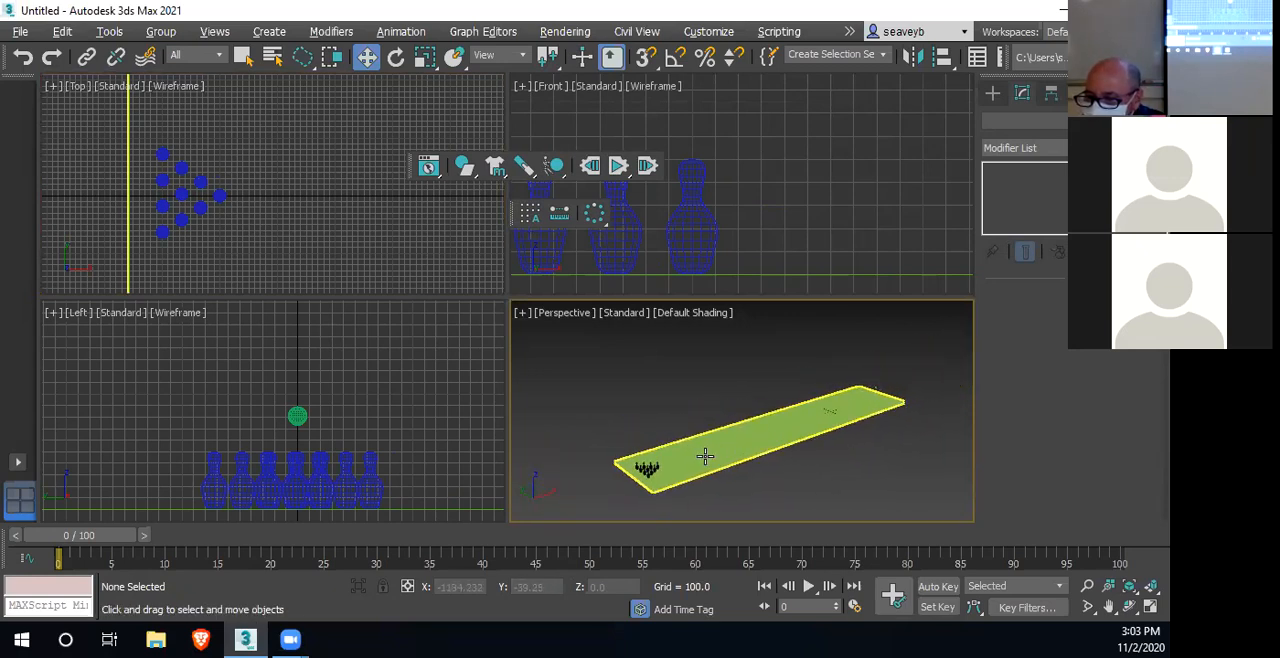
pyautogui.scroll(2, 813, 415)
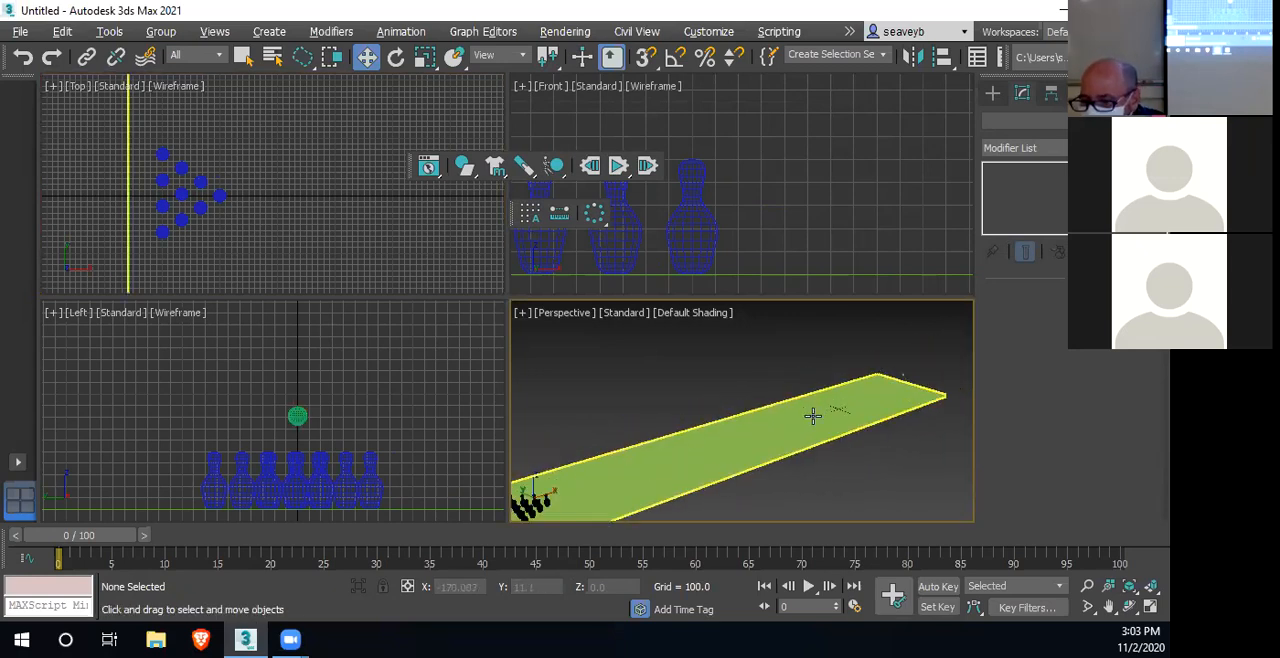
pyautogui.scroll(-1, 820, 412)
pyautogui.scroll(2, 829, 408)
pyautogui.moveTo(829, 406)
pyautogui.mouseDown(button='middle')
pyautogui.moveTo(917, 360)
pyautogui.moveTo(936, 366)
pyautogui.moveTo(820, 420)
pyautogui.moveTo(847, 395)
pyautogui.mouseUp(button='middle')
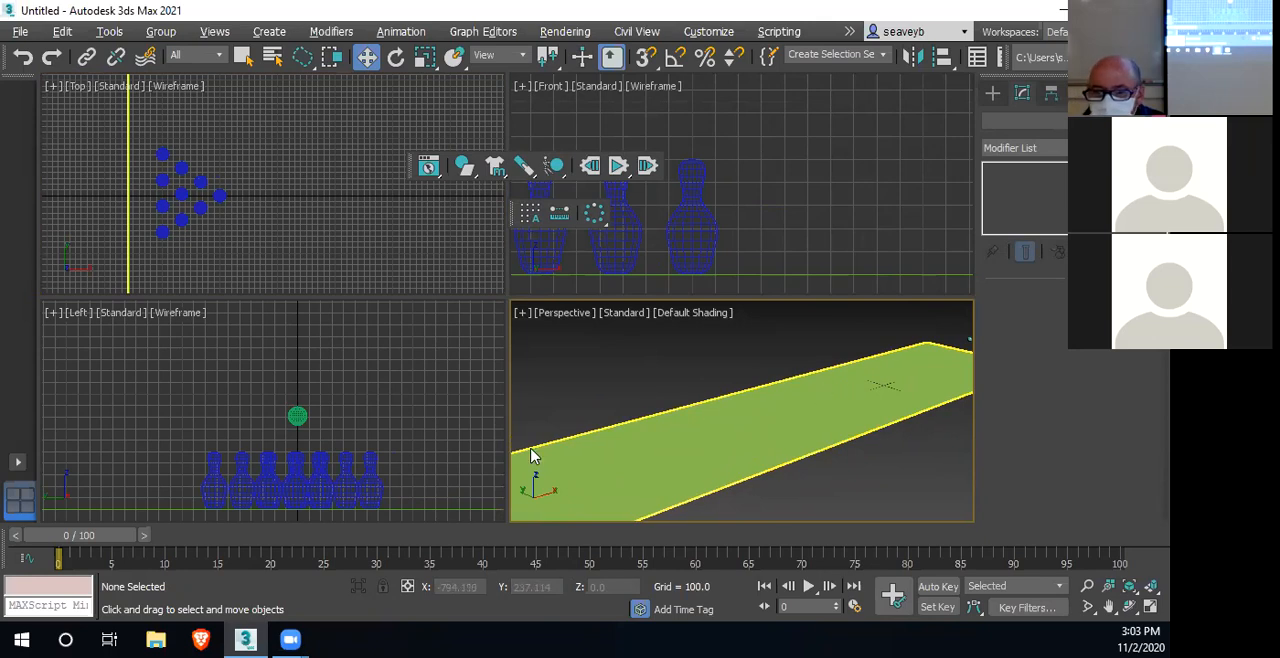
pyautogui.scroll(-5, 720, 226)
pyautogui.moveTo(791, 237); pyautogui.dragTo(625, 260, button='middle')
pyautogui.scroll(-4, 625, 260)
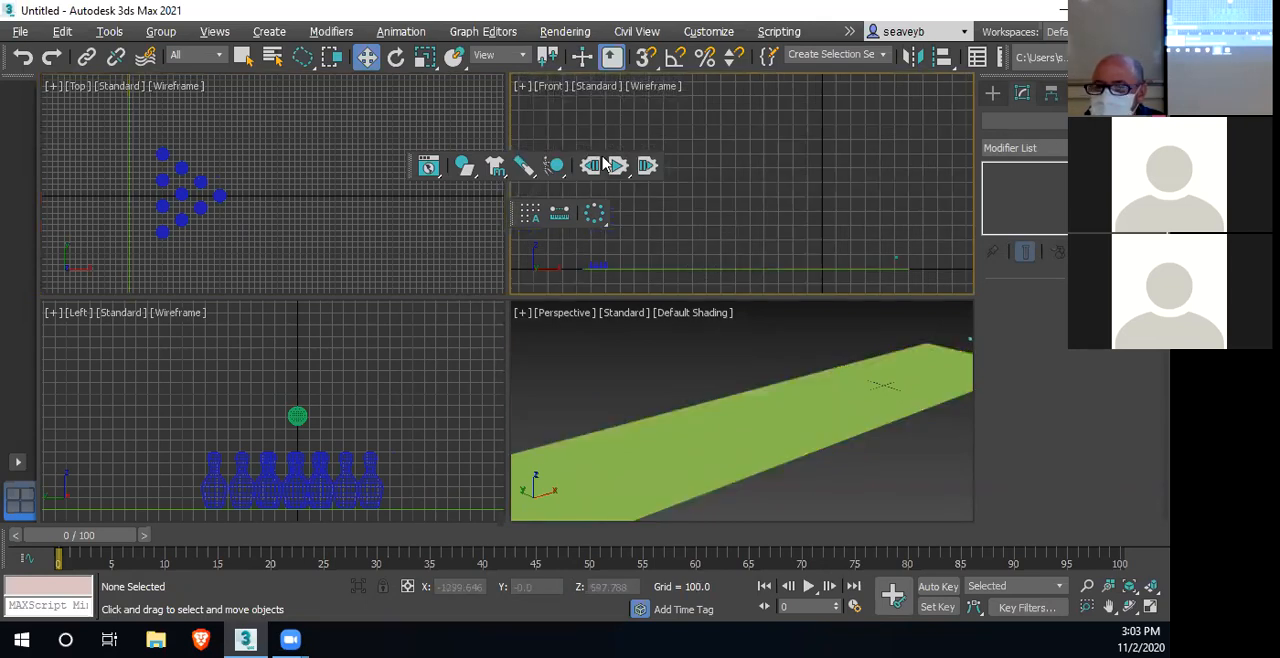
# Select all ten pins in the Left view and enable Start in Sleep Mode for them in MassFX Tools
pyautogui.moveTo(172, 446)
pyautogui.mouseDown()
pyautogui.moveTo(231, 466)
pyautogui.moveTo(380, 477)
pyautogui.moveTo(418, 455)
pyautogui.mouseUp()
pyautogui.moveTo(462, 168); pyautogui.dragTo(399, 196)
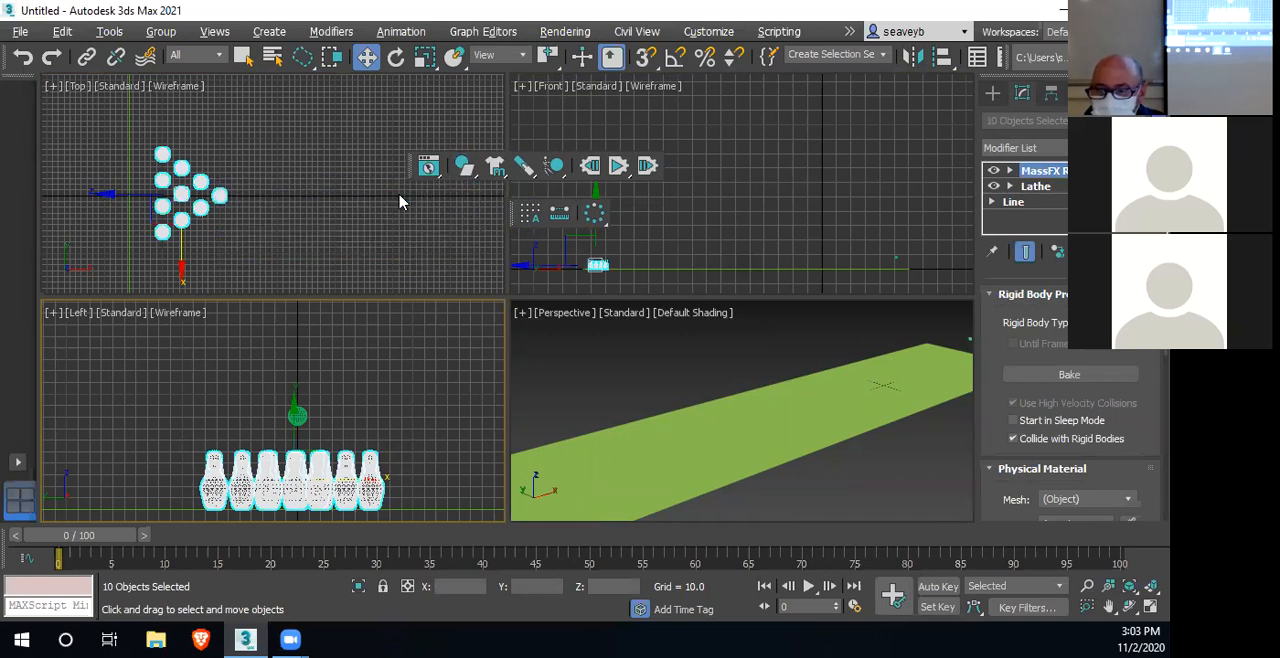
pyautogui.click(427, 168)
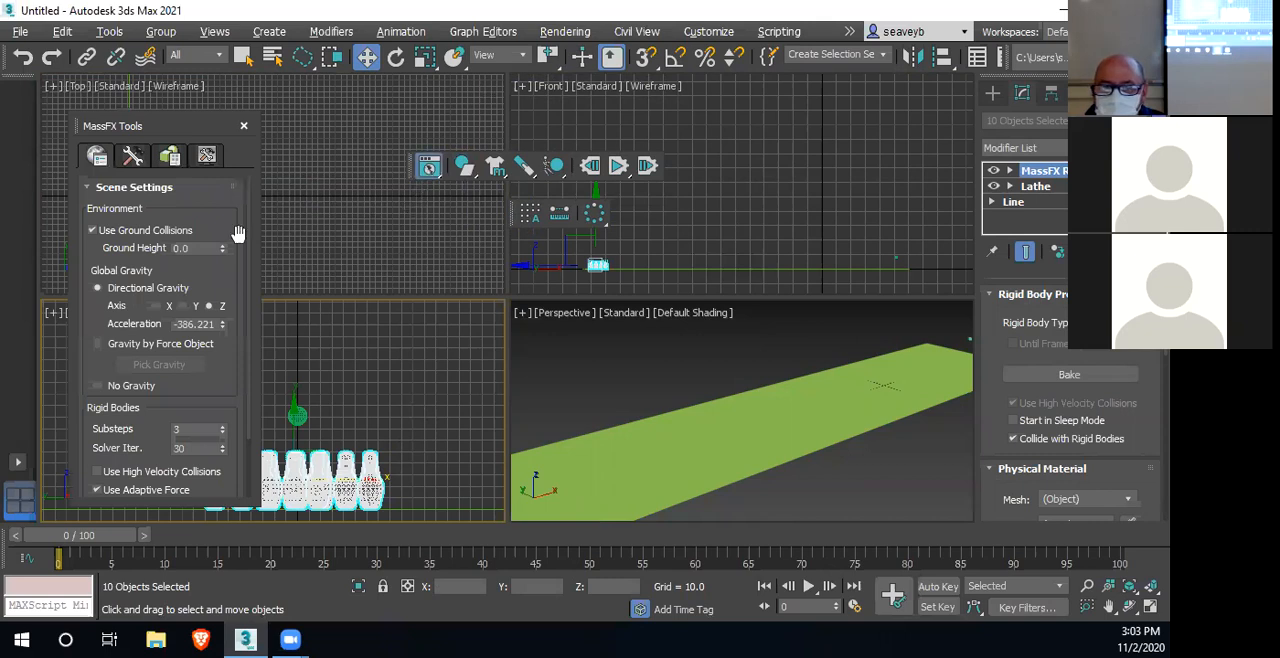
pyautogui.click(171, 157)
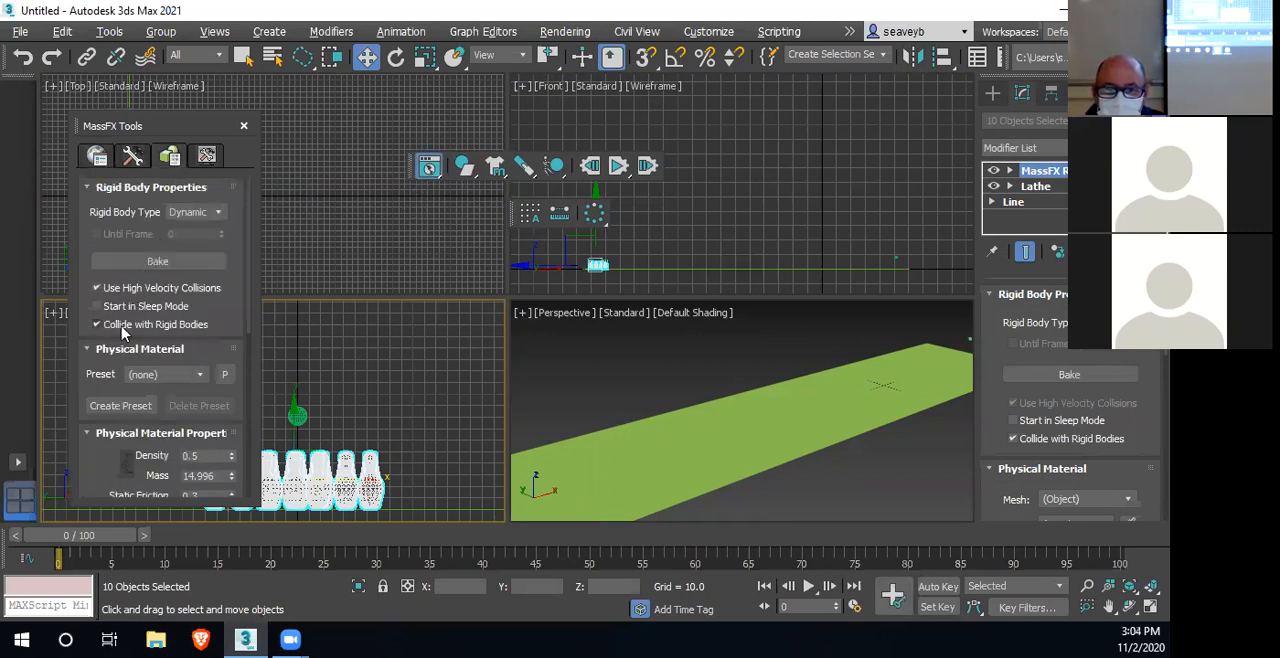
pyautogui.click(97, 306)
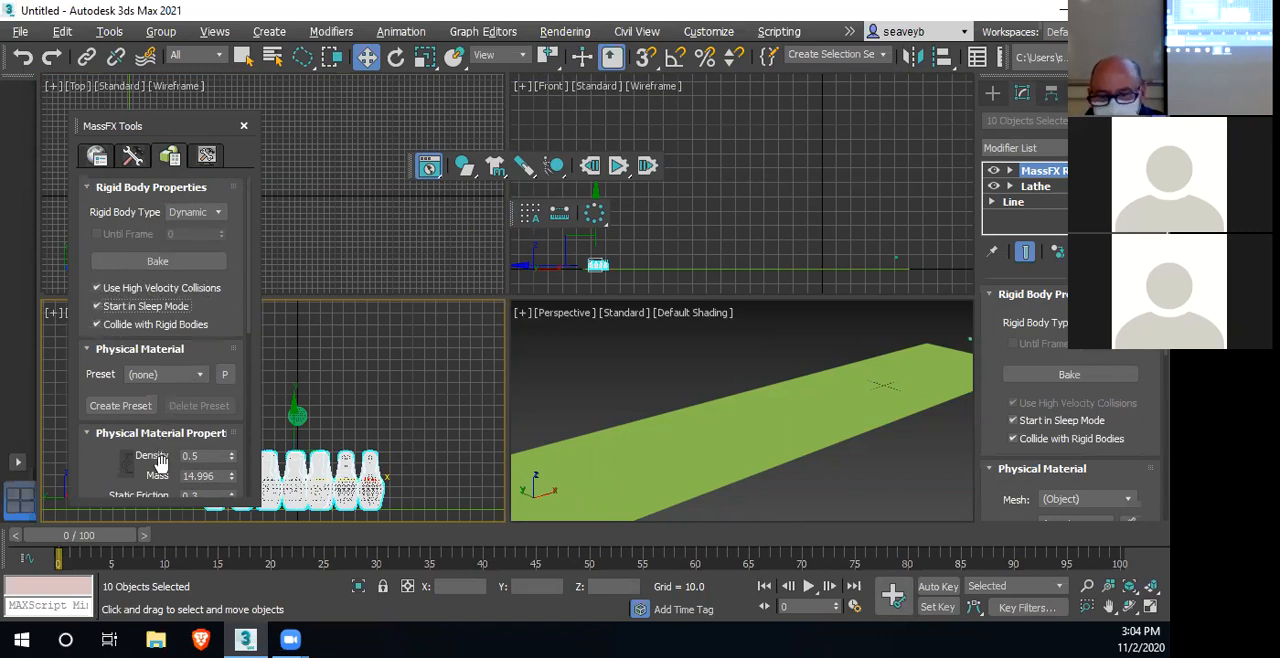
# Set the Bounciness of the ten selected pins to 0.8 in their MassFX physical material properties
pyautogui.scroll(-3, 200, 460)
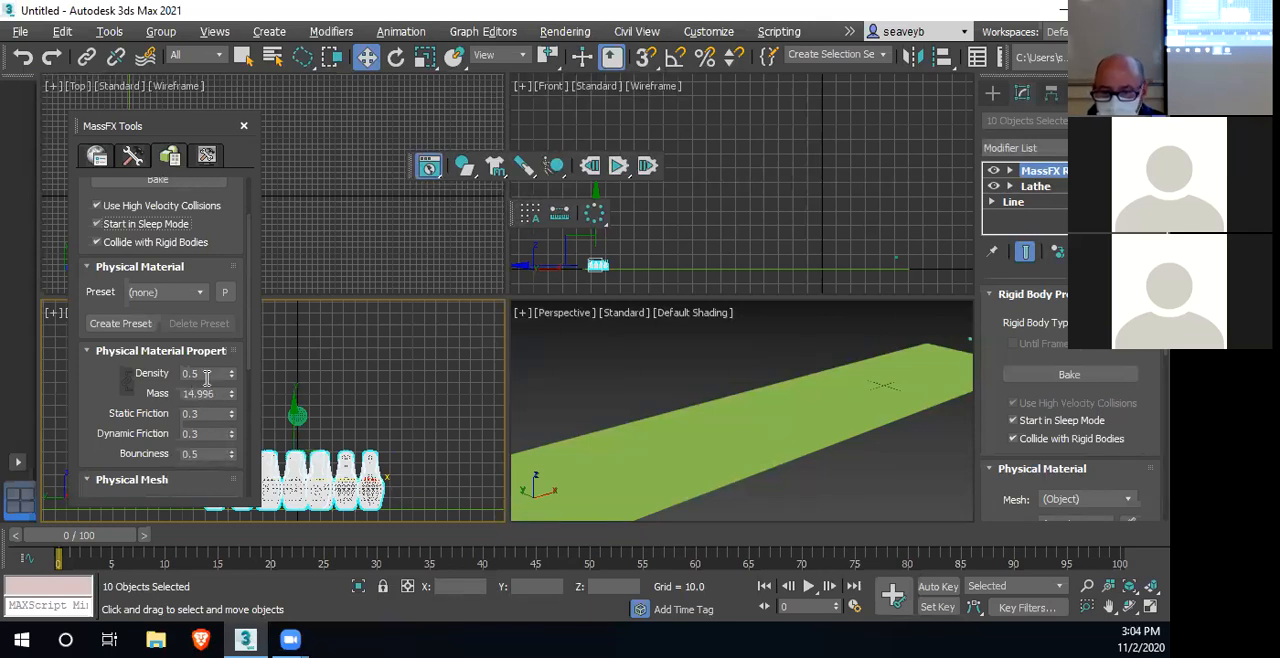
pyautogui.click(203, 455)
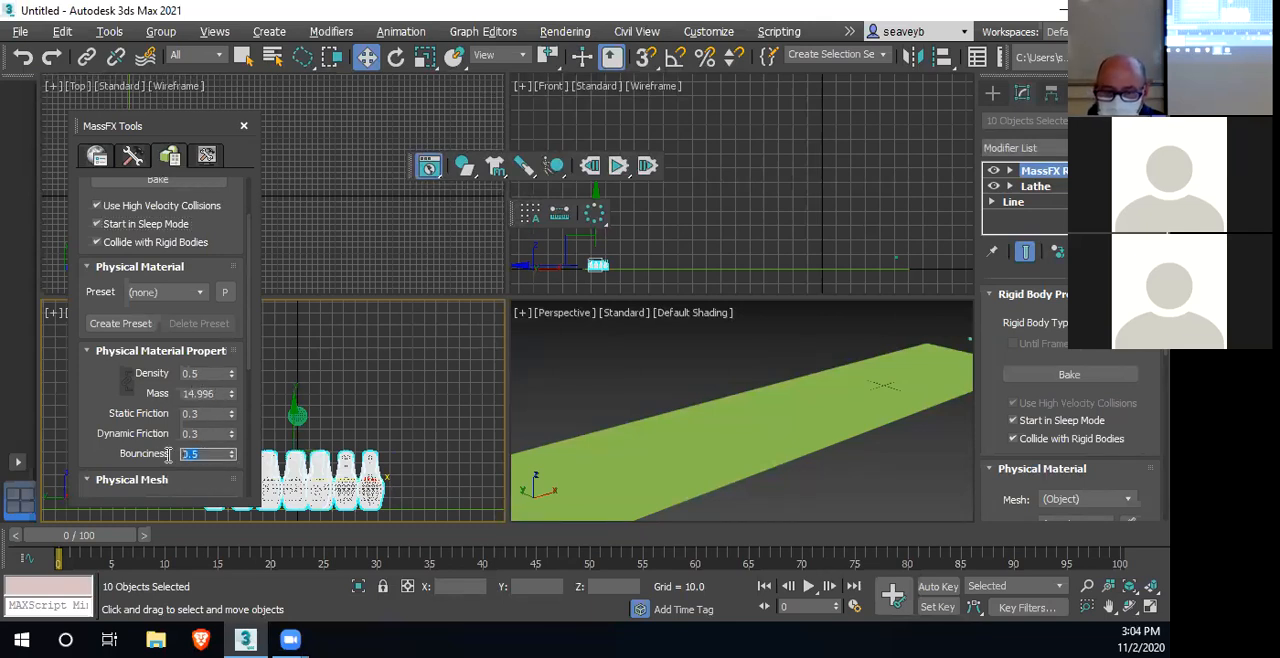
pyautogui.write('1')
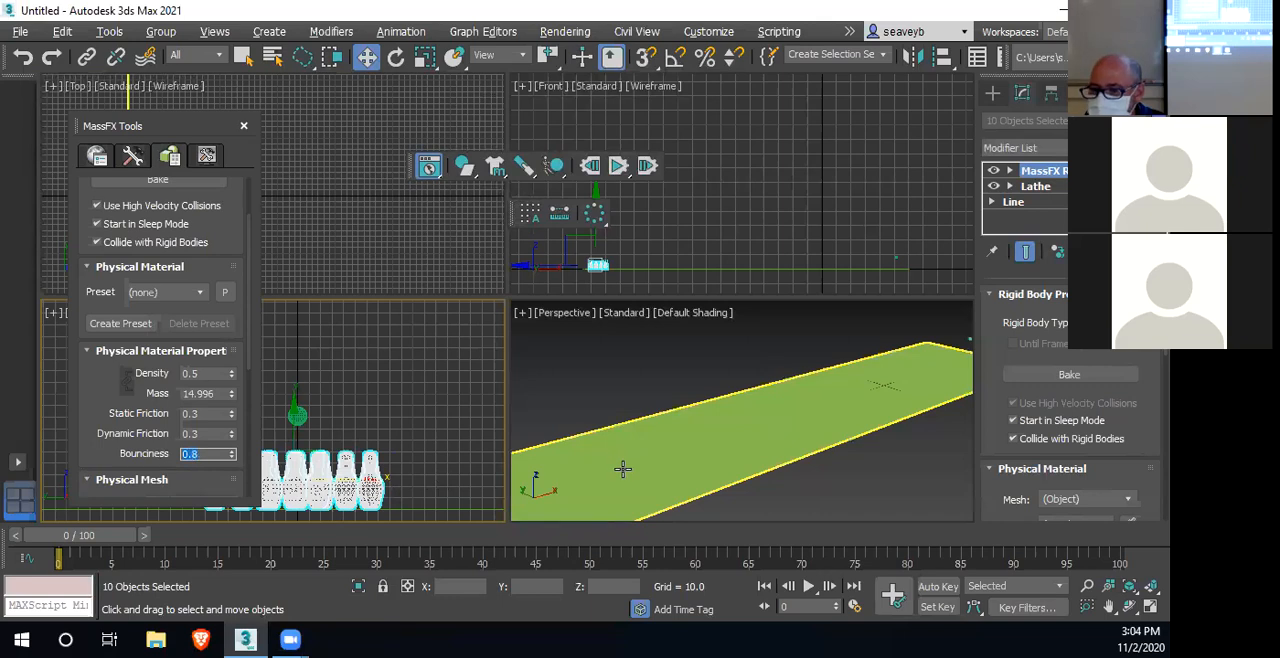
# Frame the pins in the Perspective view, run the MassFX simulation and reset it
pyautogui.moveTo(634, 417); pyautogui.dragTo(745, 372, button='middle')
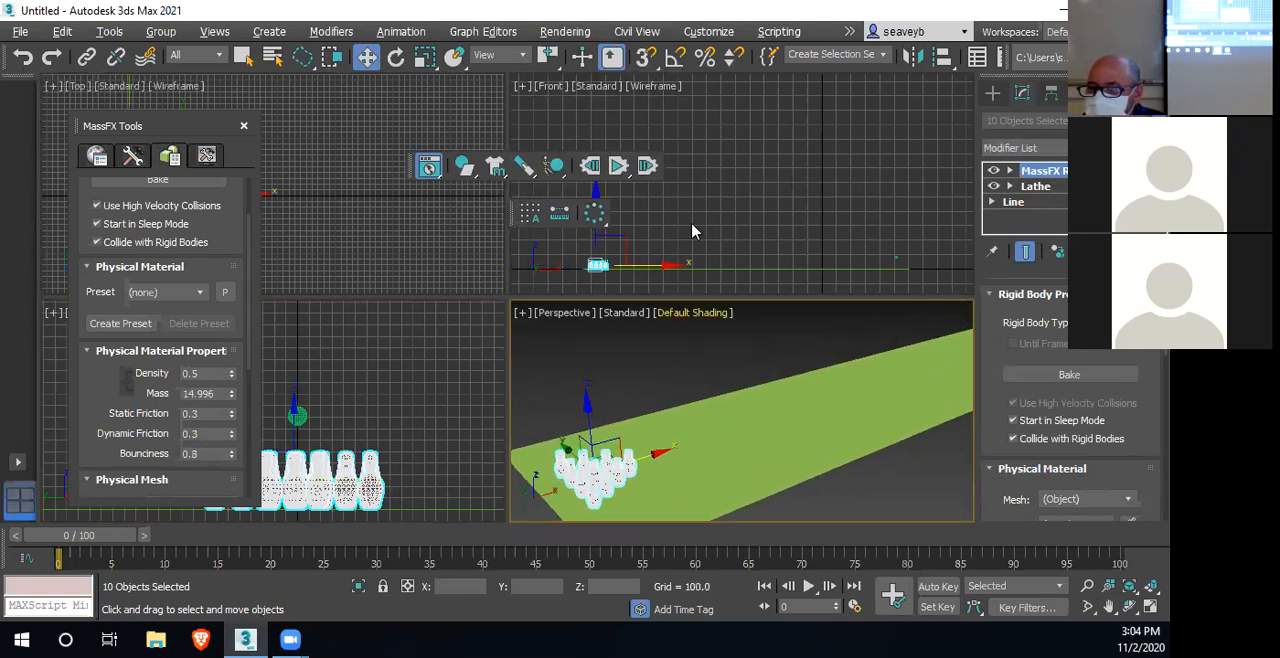
pyautogui.click(619, 168)
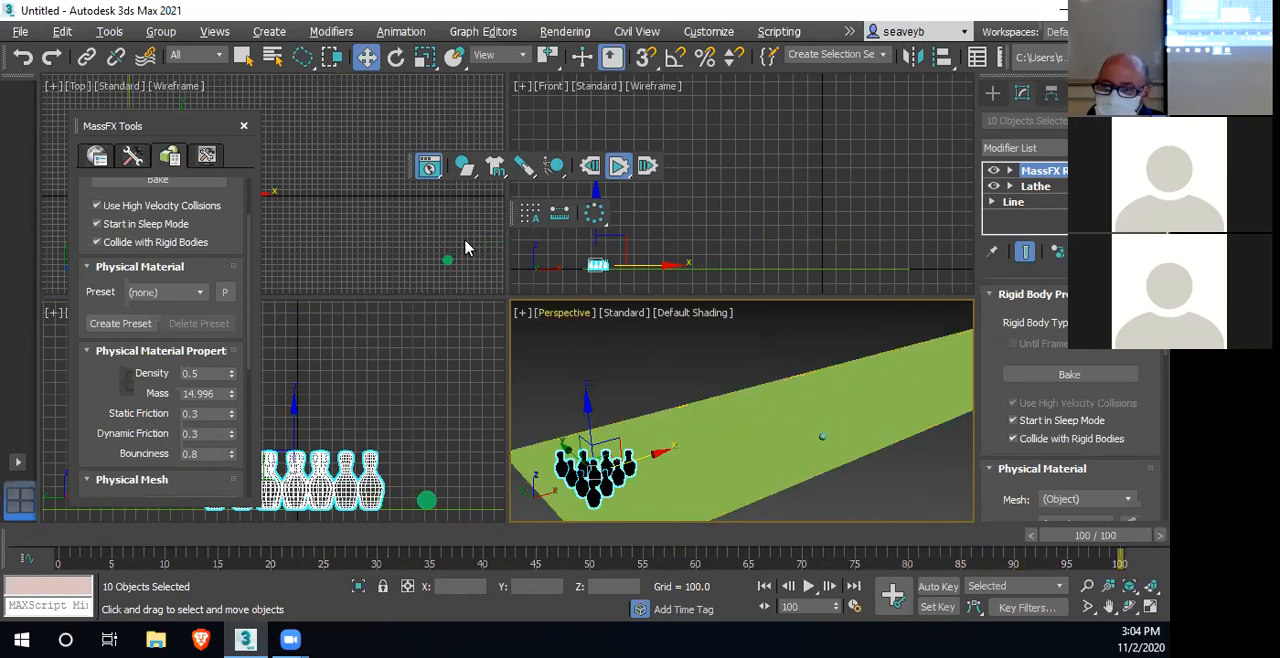
pyautogui.click(591, 166)
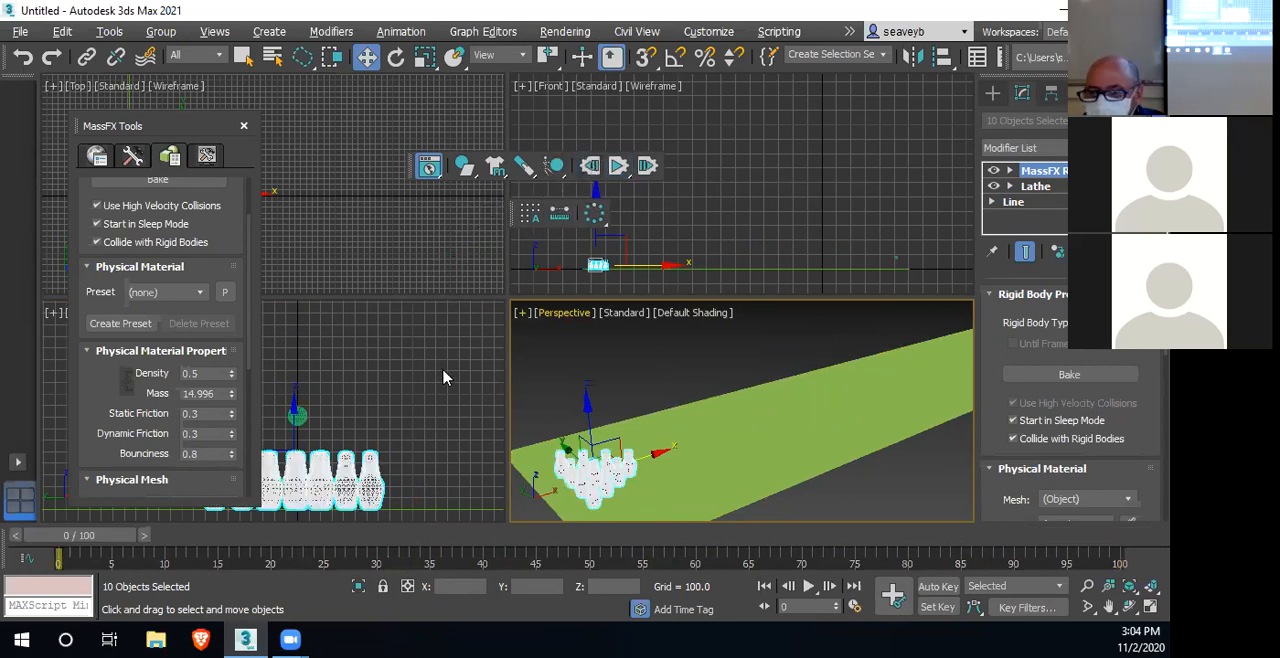
# Select the sphere in the Front view and retime its second keyframe to frame 6
pyautogui.click(895, 257)
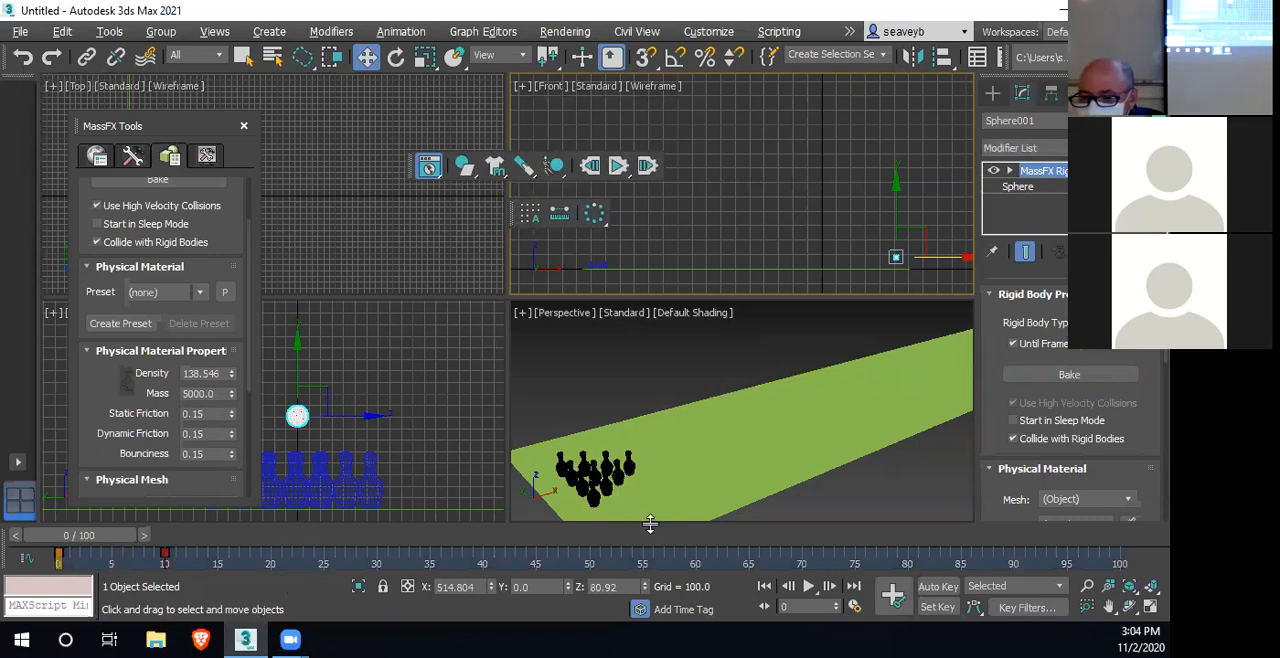
pyautogui.moveTo(165, 552); pyautogui.dragTo(155, 527)
pyautogui.press('w')
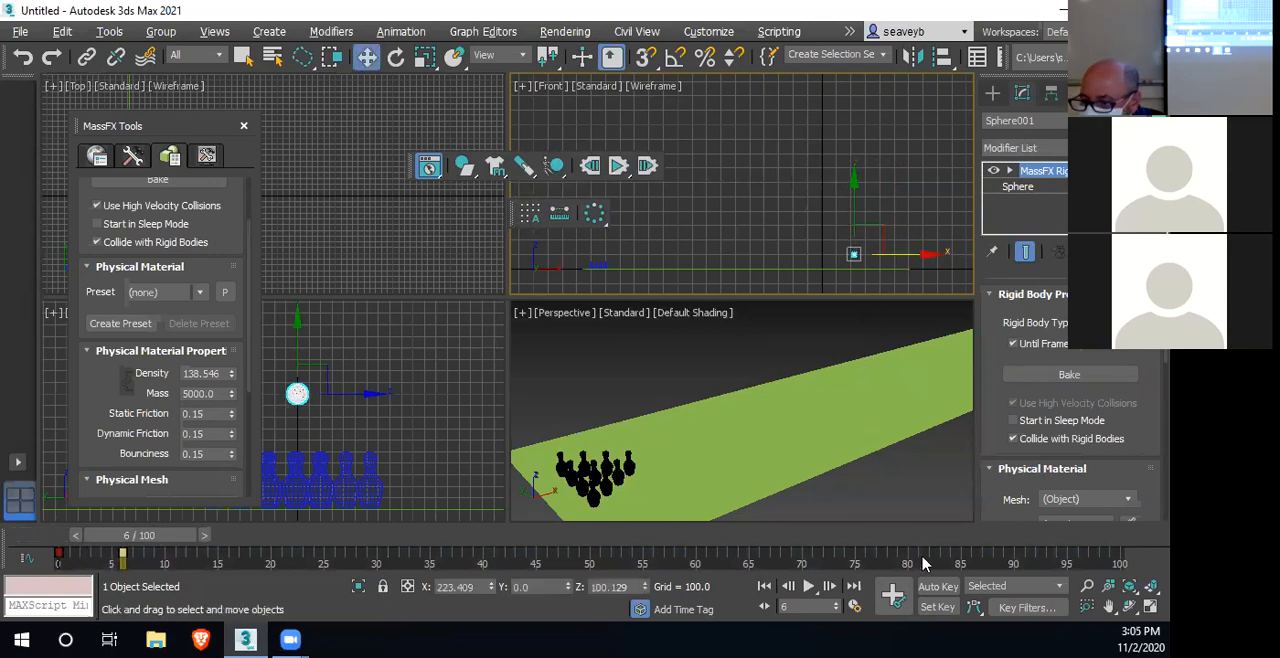
# With Auto Key on, lower the sphere at frame 6 to a Z height of about 64, and return to frame 0
pyautogui.click(937, 586)
pyautogui.moveTo(857, 182); pyautogui.dragTo(854, 189)
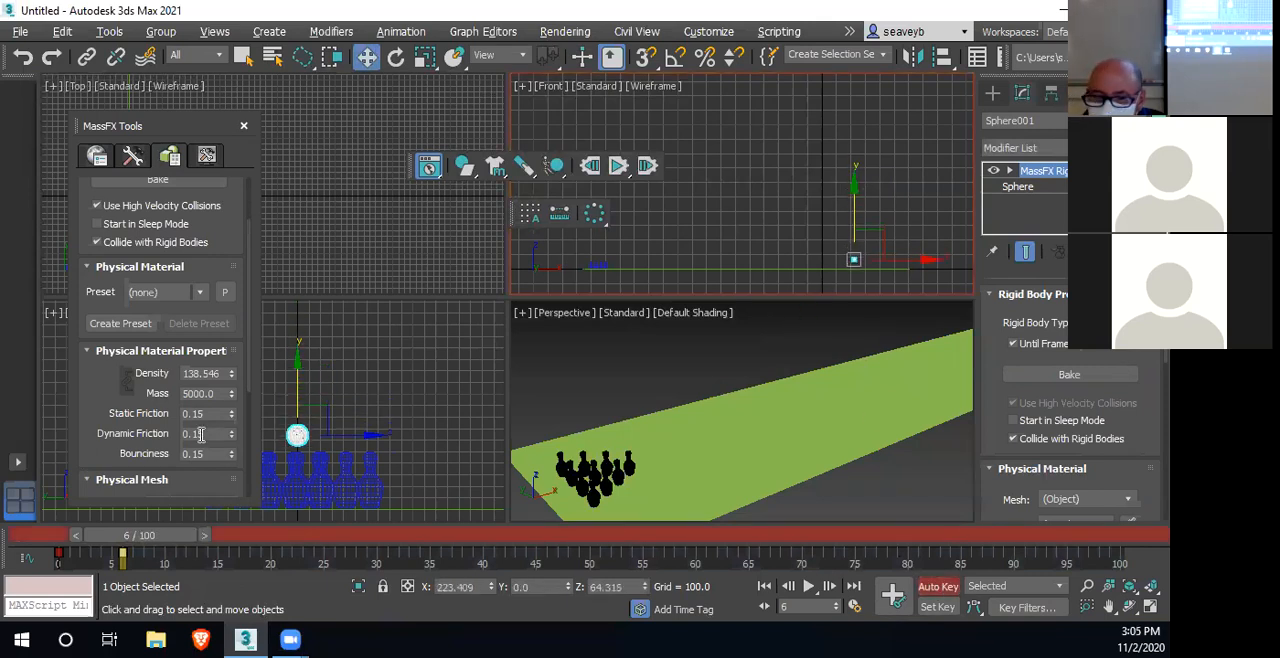
pyautogui.moveTo(165, 543); pyautogui.dragTo(55, 543)
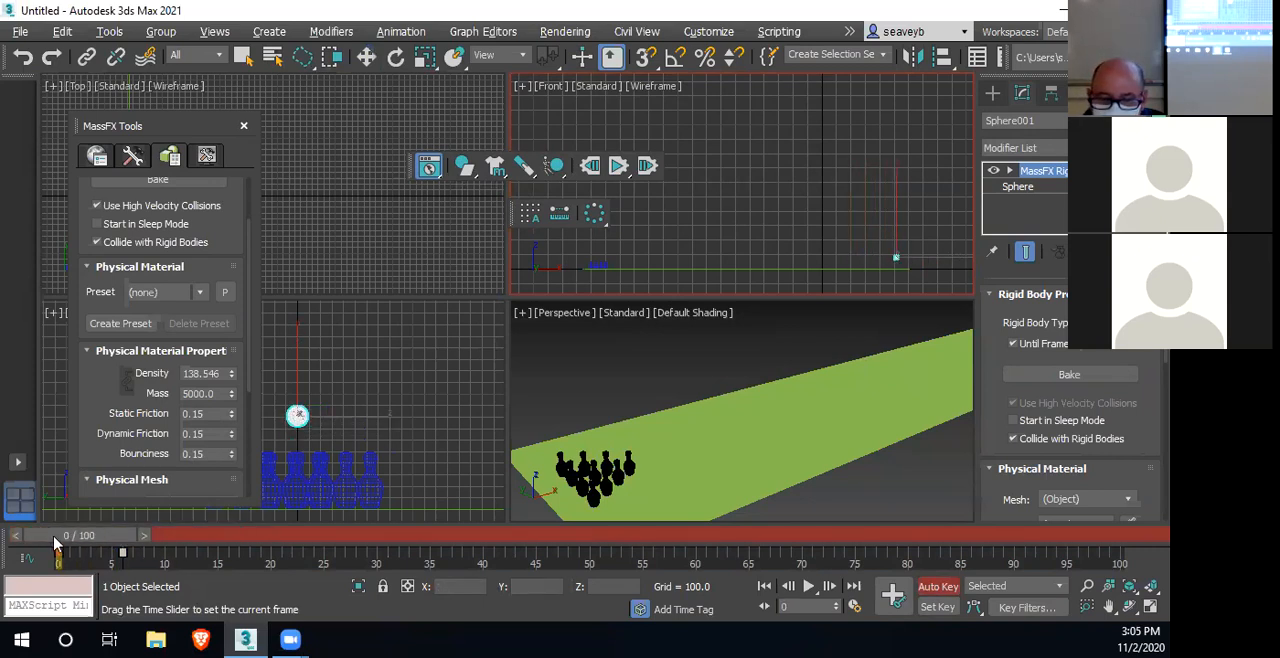
pyautogui.press('w')
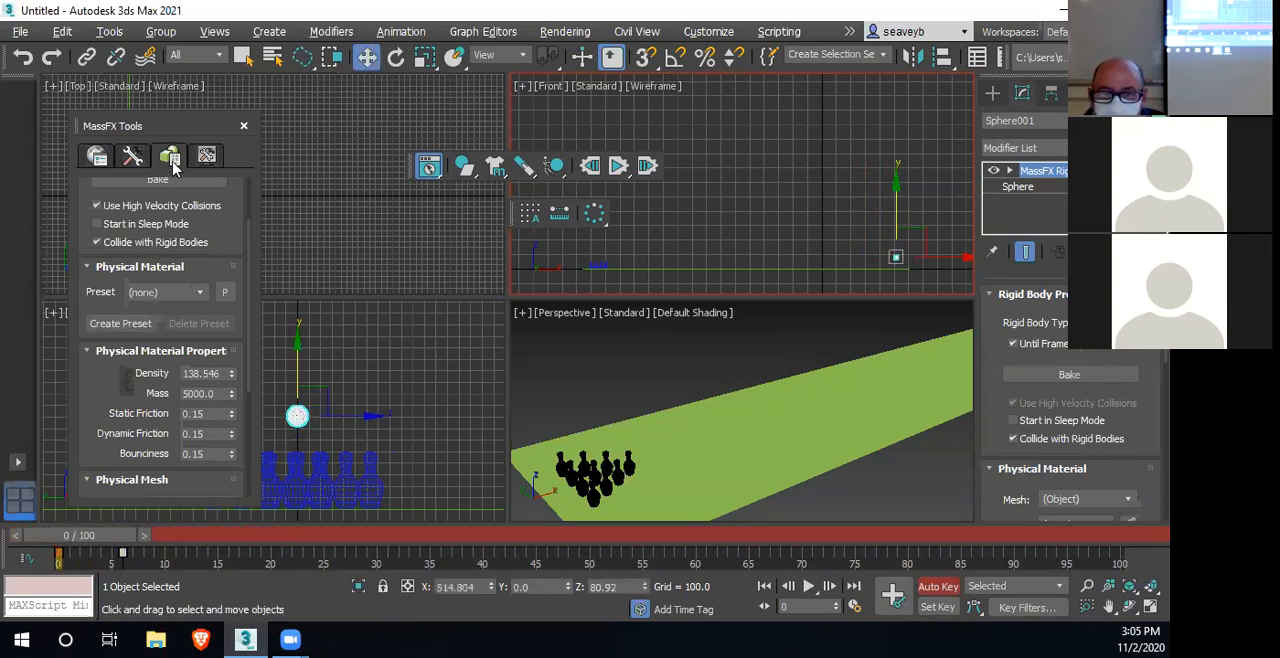
# Set the kinematic sphere's Until Frame to 5, run the simulation and reset it
pyautogui.scroll(2, 191, 244)
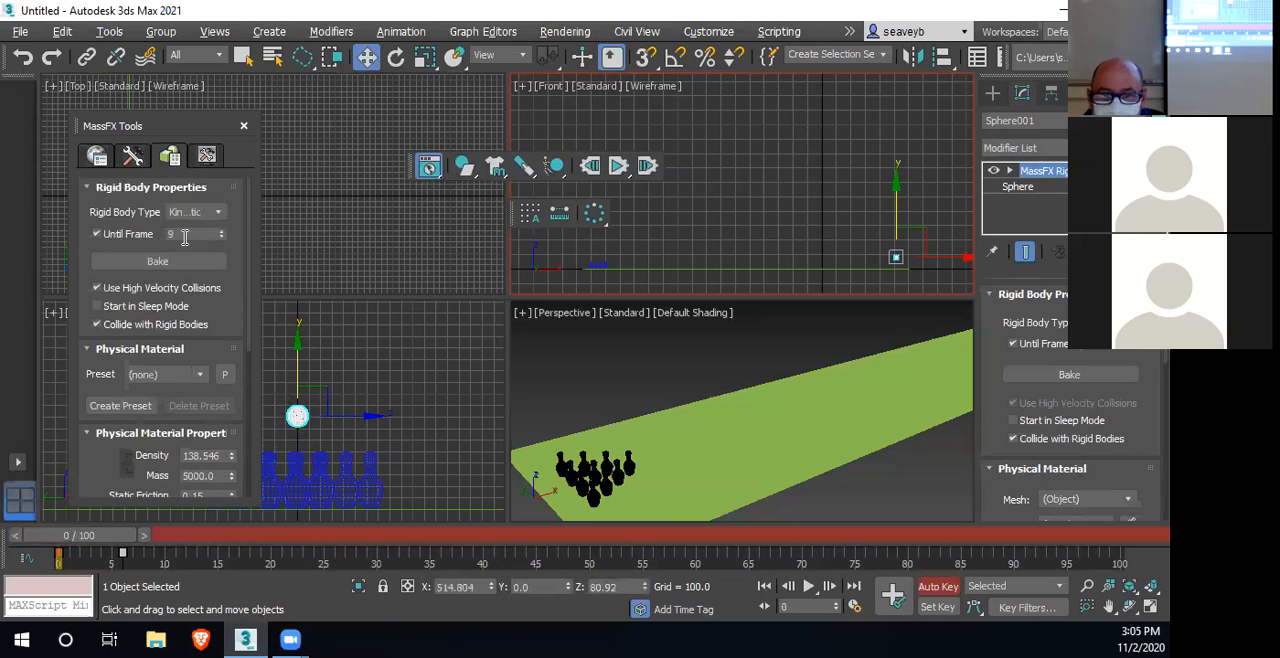
pyautogui.doubleClick(170, 234)
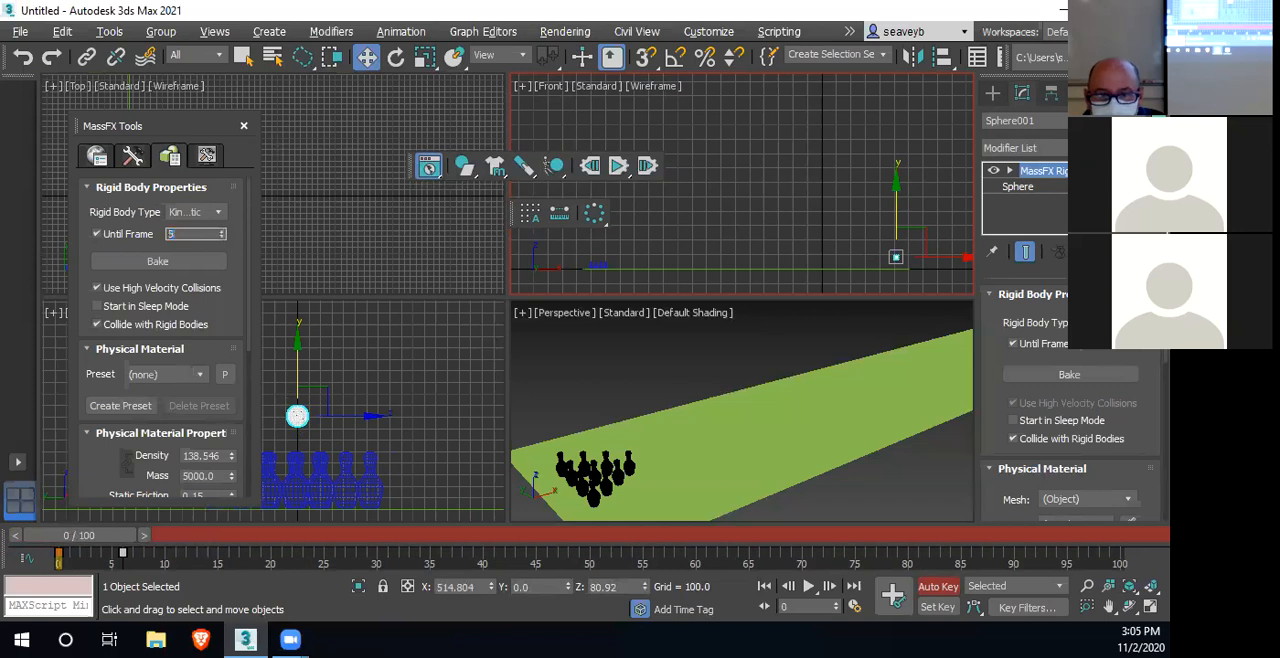
pyautogui.click(618, 167)
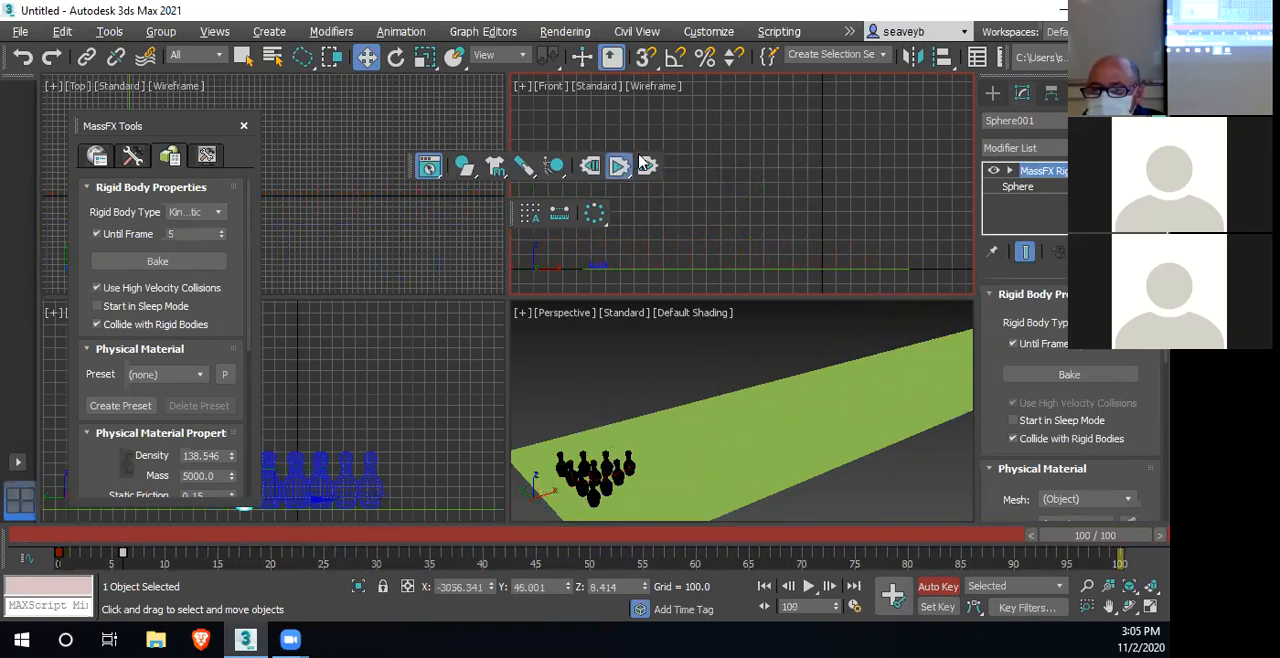
pyautogui.click(590, 166)
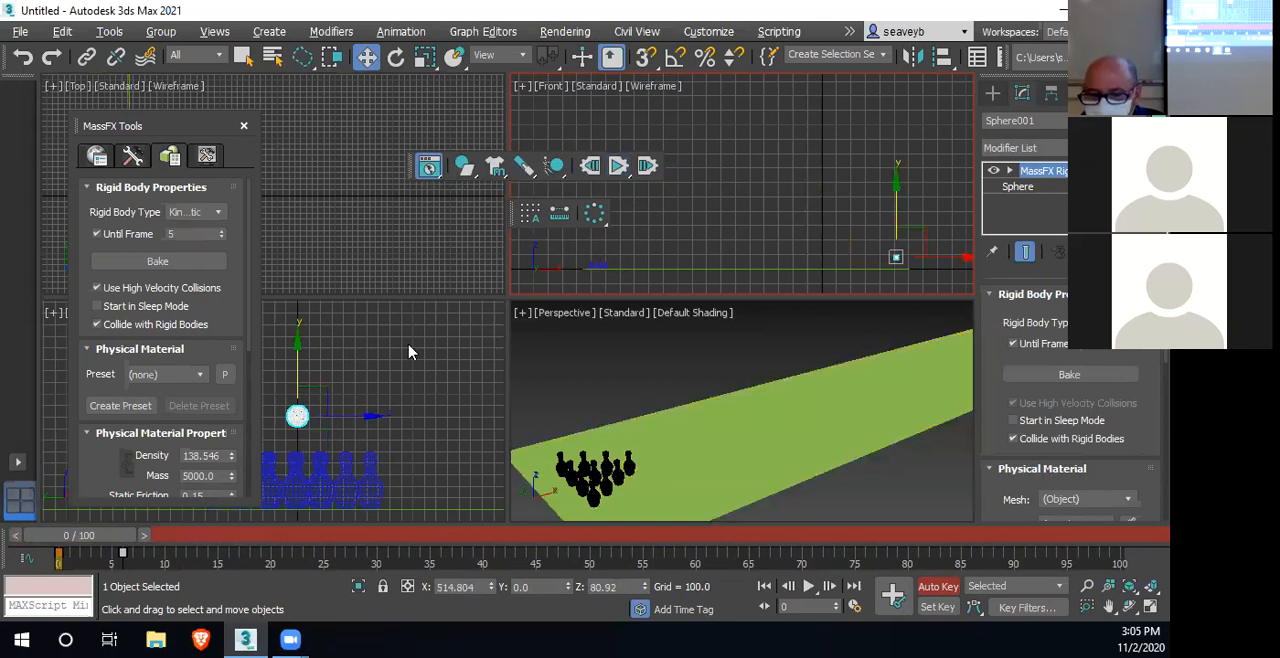
# Close MassFX Tools and run the simulation with more of the lane framed in the Top view
pyautogui.click(245, 125)
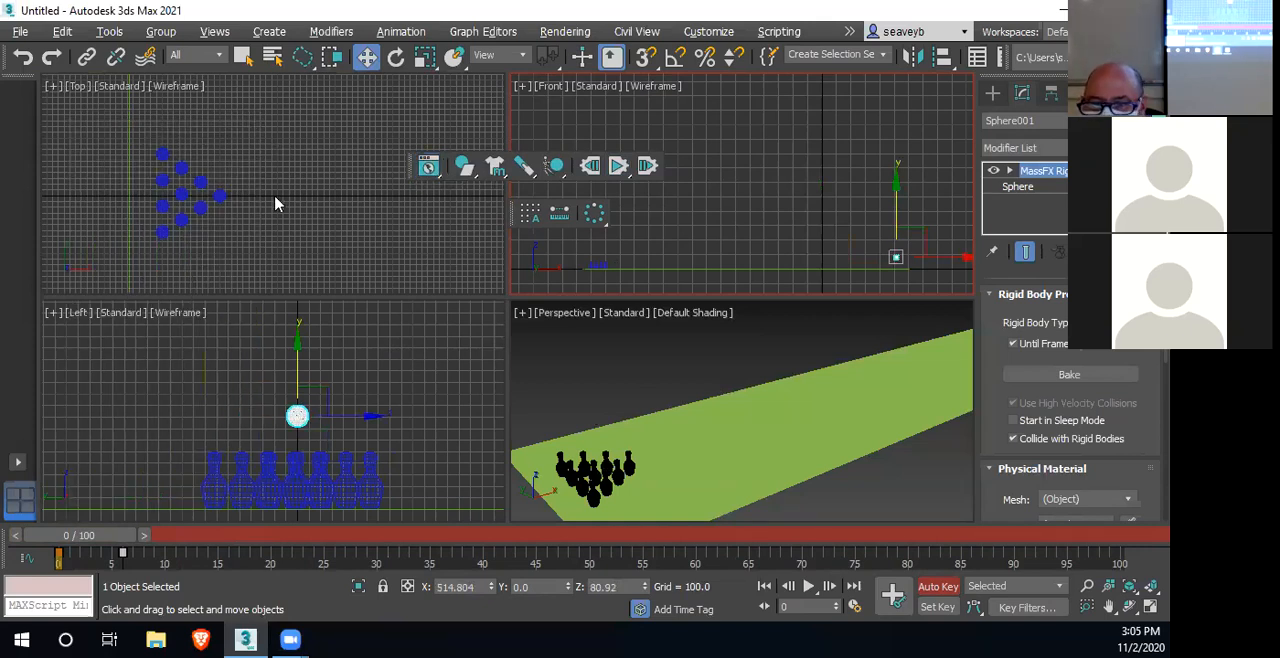
pyautogui.scroll(-2, 383, 250)
pyautogui.moveTo(383, 250); pyautogui.dragTo(248, 240, button='middle')
pyautogui.scroll(-2, 249, 244)
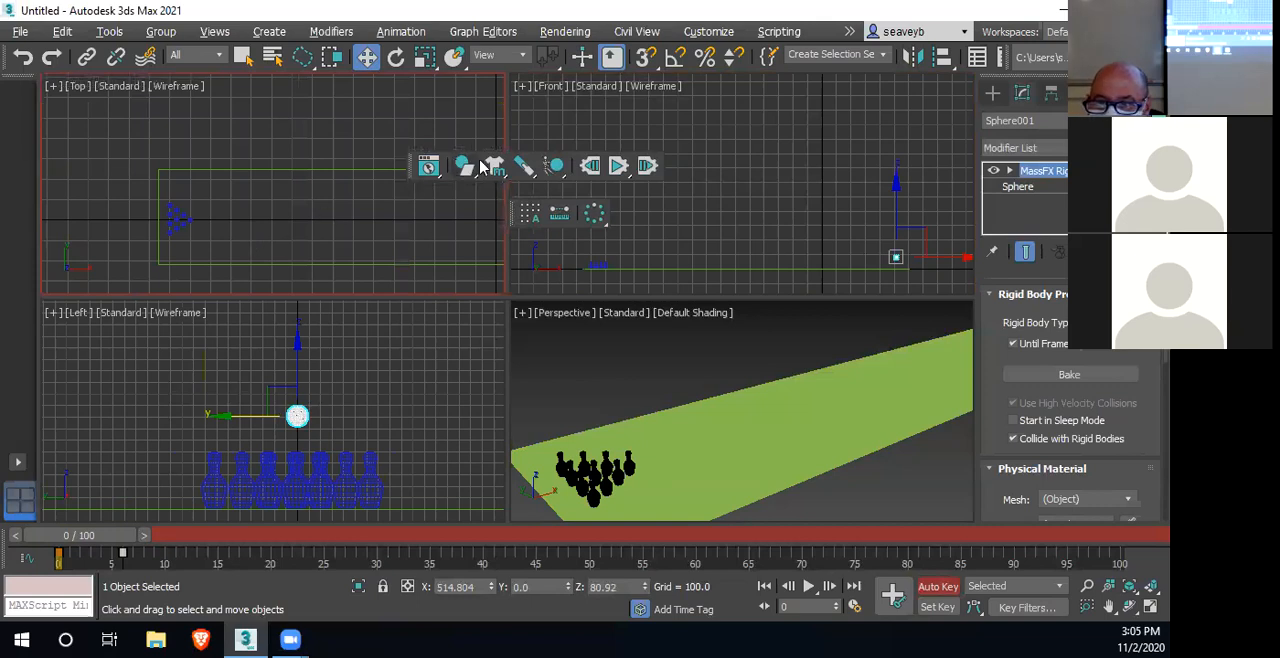
pyautogui.click(619, 166)
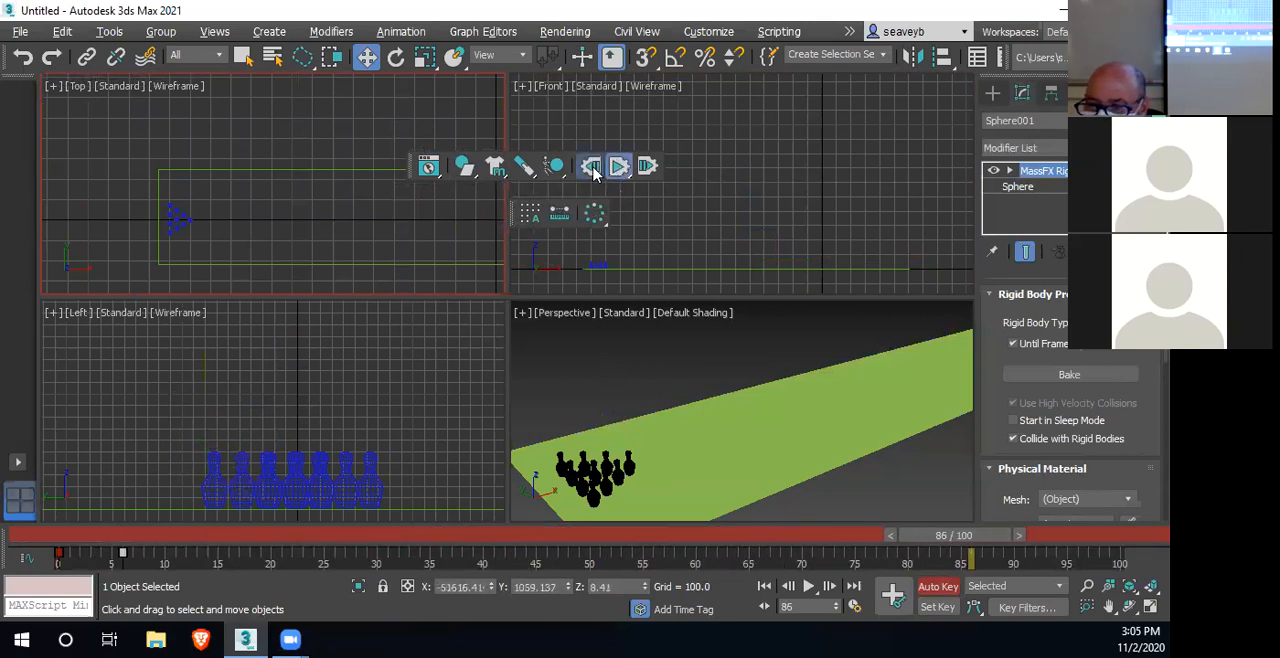
# Turn off Auto Key and replay the MassFX simulation twice, resetting it after each run
pyautogui.moveTo(712, 252); pyautogui.dragTo(680, 257, button='middle')
pyautogui.click(938, 586)
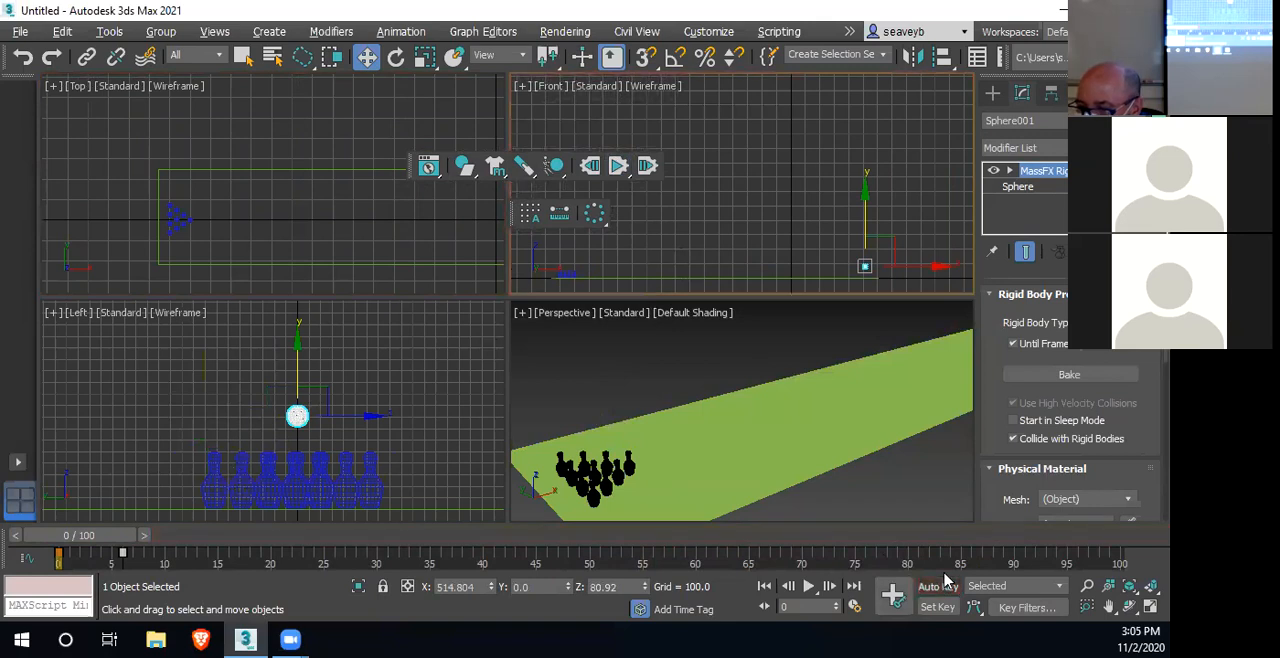
pyautogui.click(619, 170)
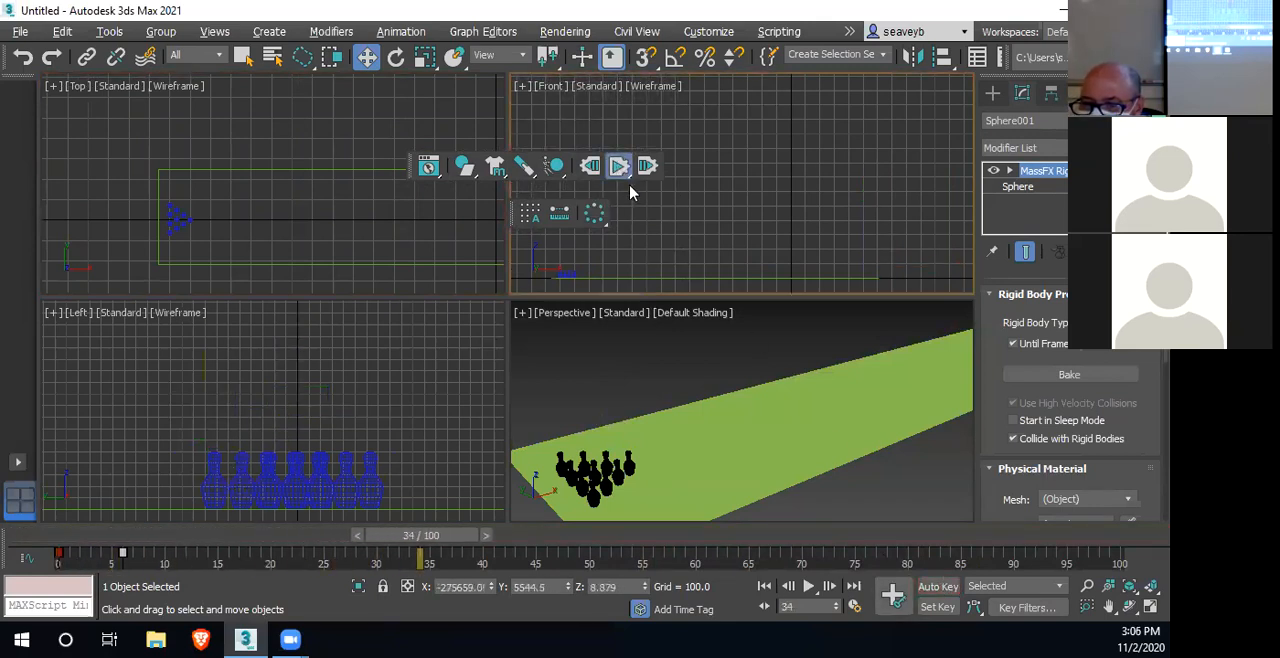
pyautogui.click(591, 167)
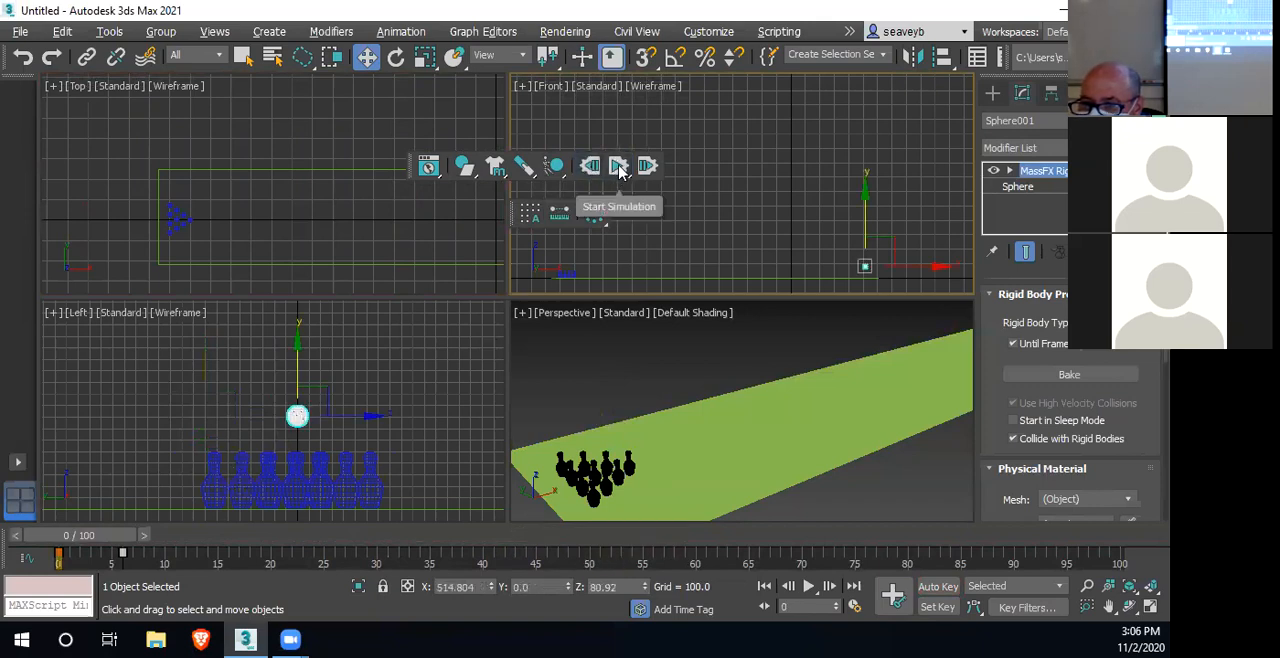
pyautogui.click(619, 170)
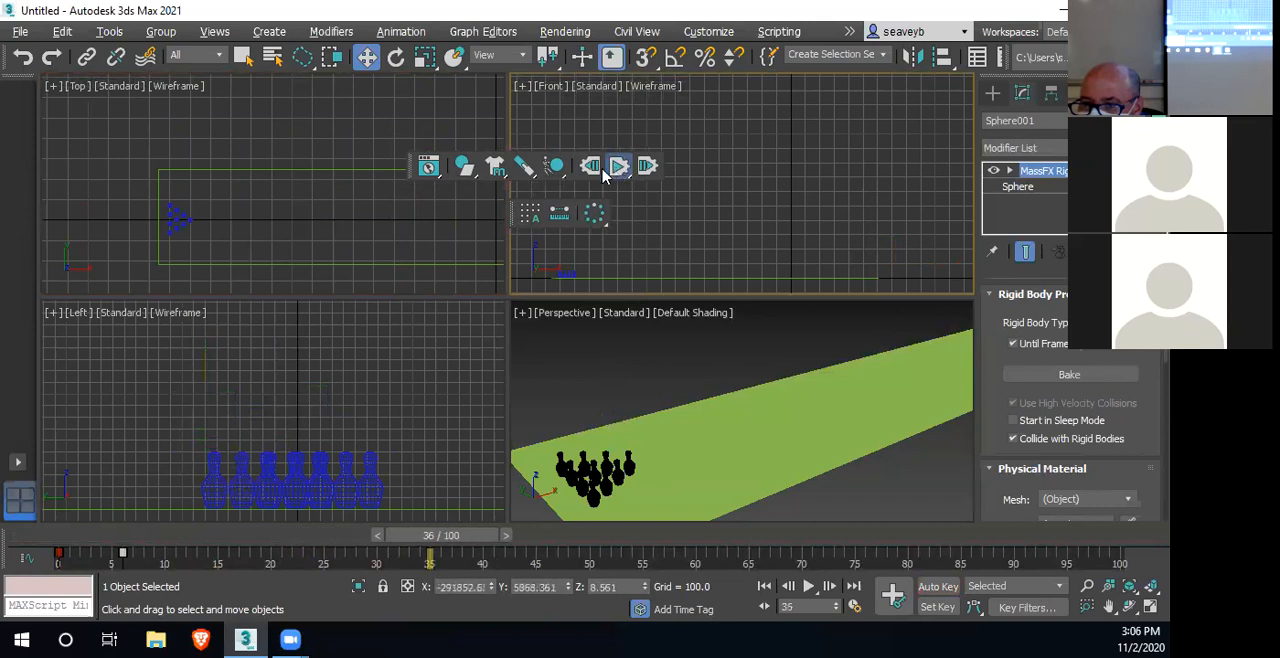
pyautogui.click(591, 168)
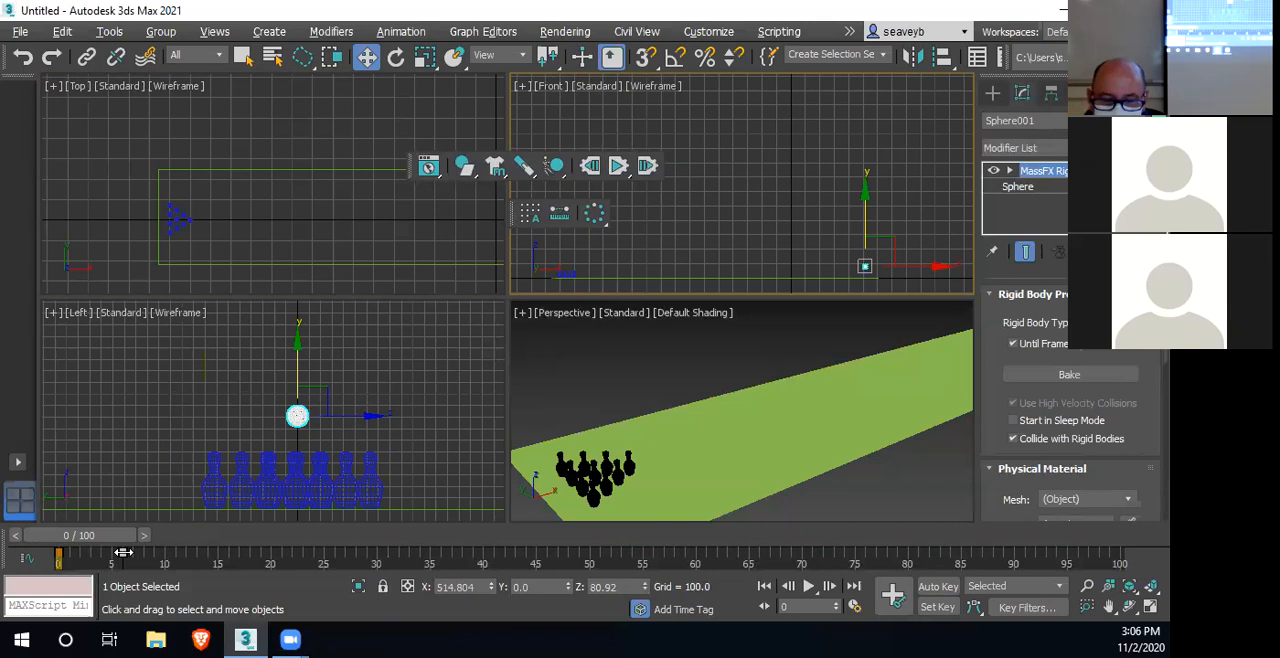
# Retime the sphere's second keyframe to frame 7 and set its Until Frame to 6, testing the simulation after each change
pyautogui.moveTo(123, 552); pyautogui.dragTo(134, 552)
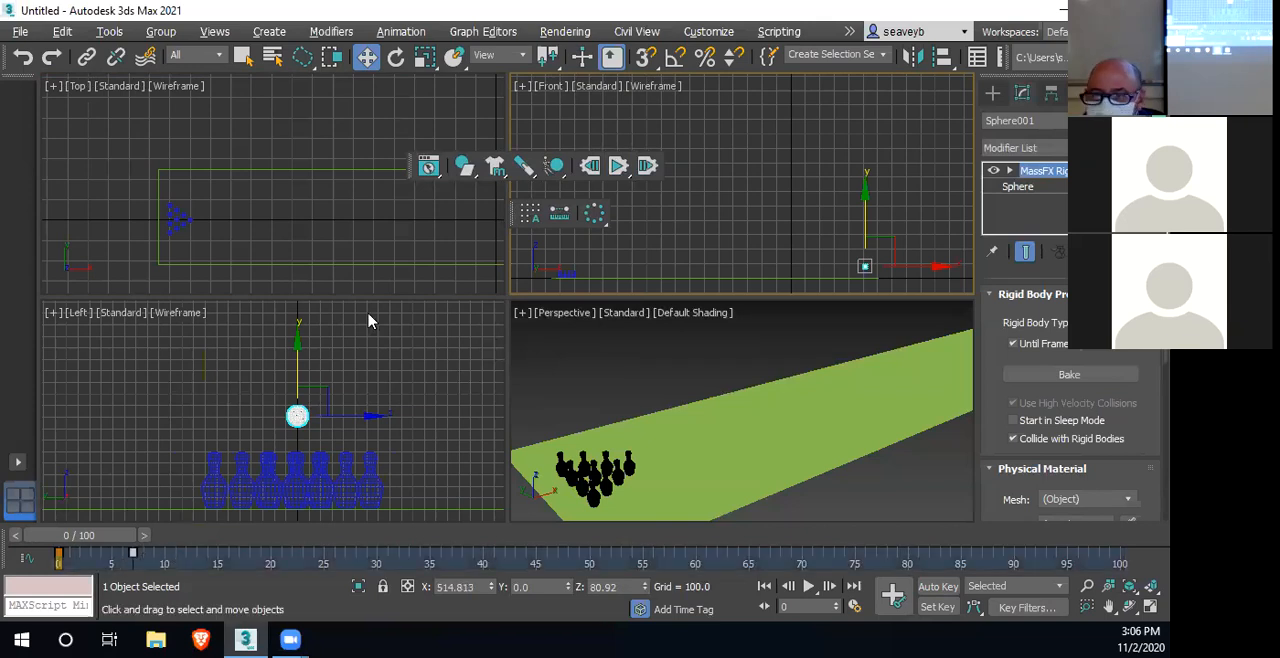
pyautogui.click(621, 168)
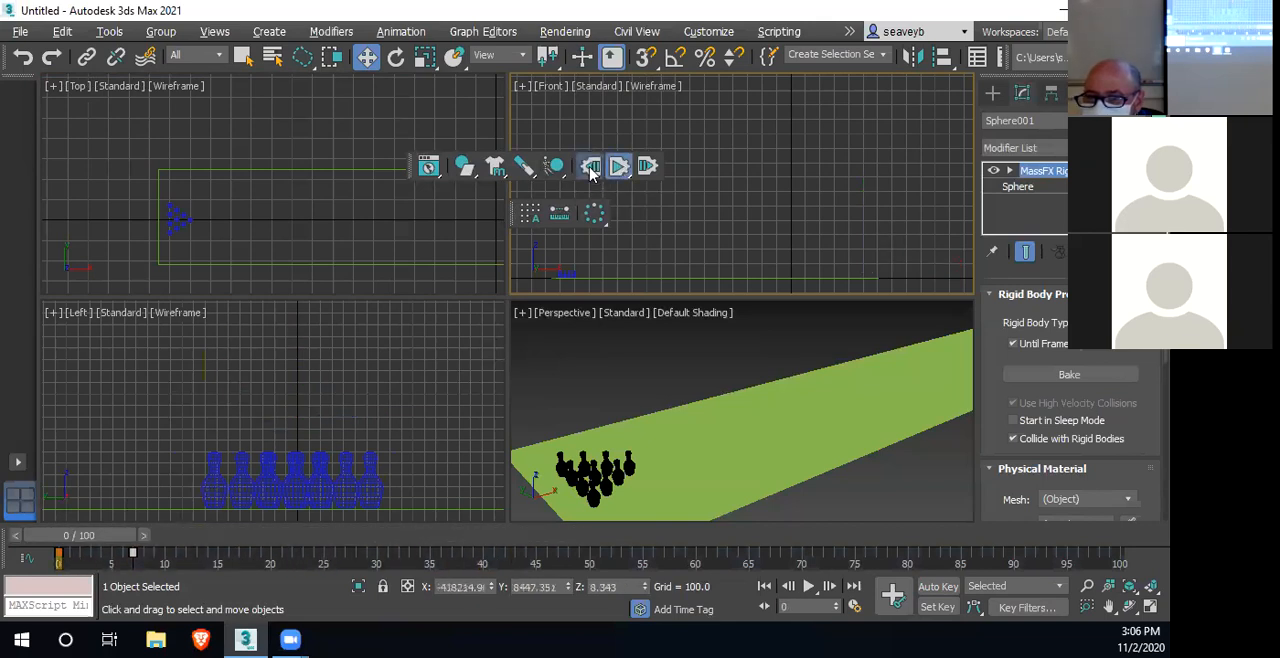
pyautogui.click(590, 168)
pyautogui.click(428, 168)
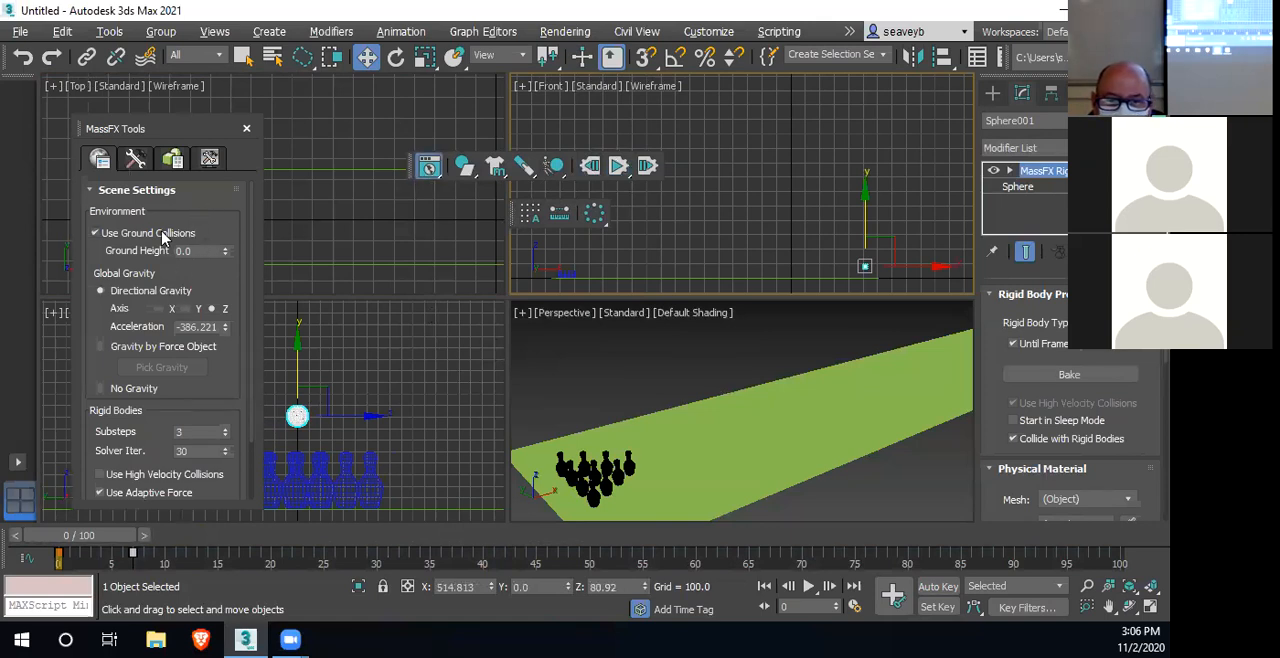
pyautogui.click(176, 158)
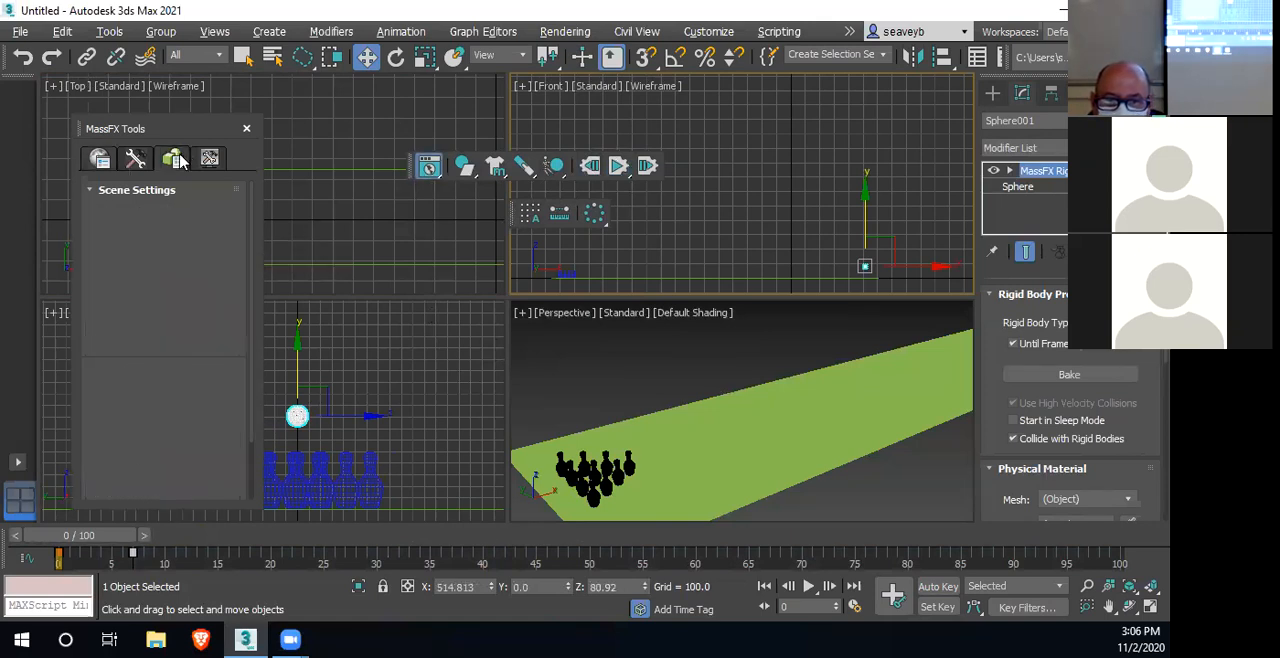
pyautogui.doubleClick(181, 236)
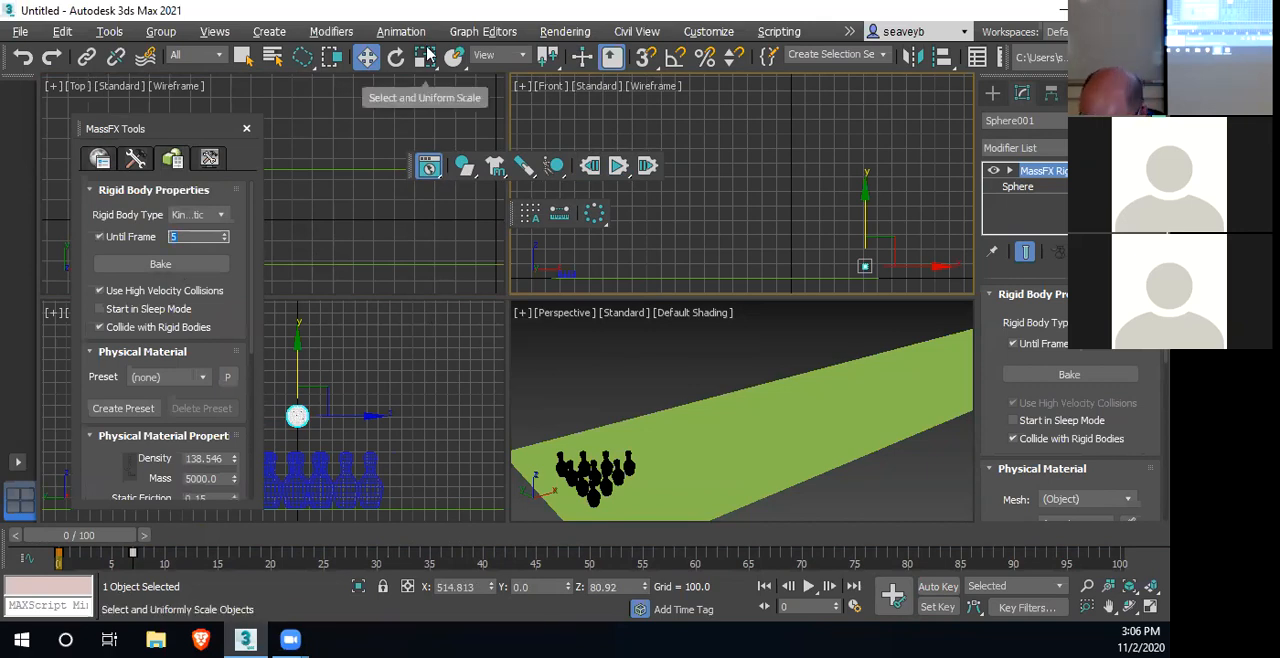
pyautogui.click(619, 170)
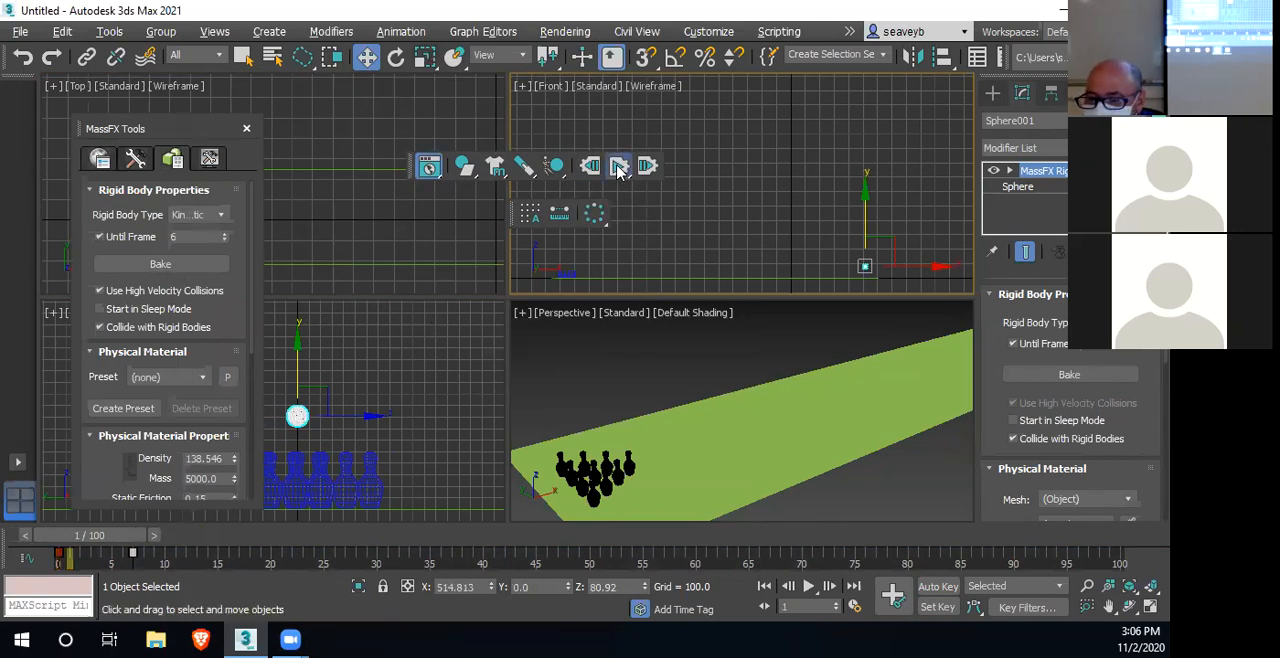
pyautogui.click(589, 168)
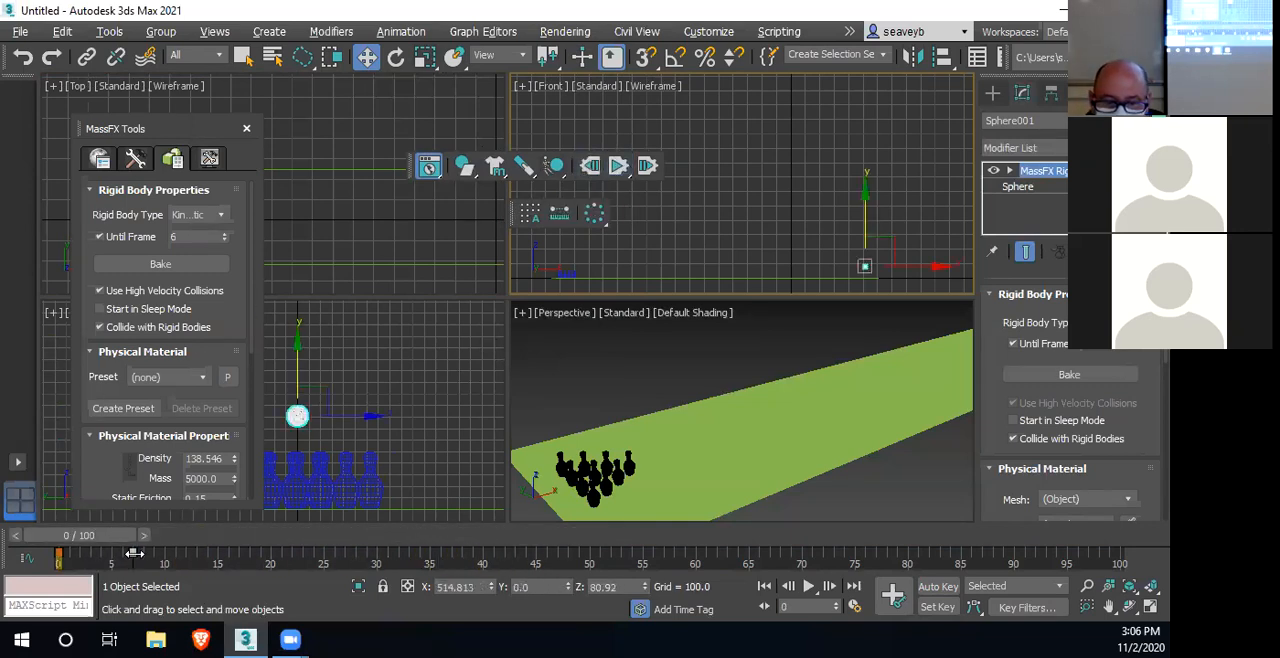
# Retime the sphere's second keyframe to frame 9, set its Until Frame to 8 and run the simulation
pyautogui.moveTo(134, 553); pyautogui.dragTo(147, 554)
pyautogui.moveTo(183, 238); pyautogui.dragTo(168, 236)
pyautogui.write('8')
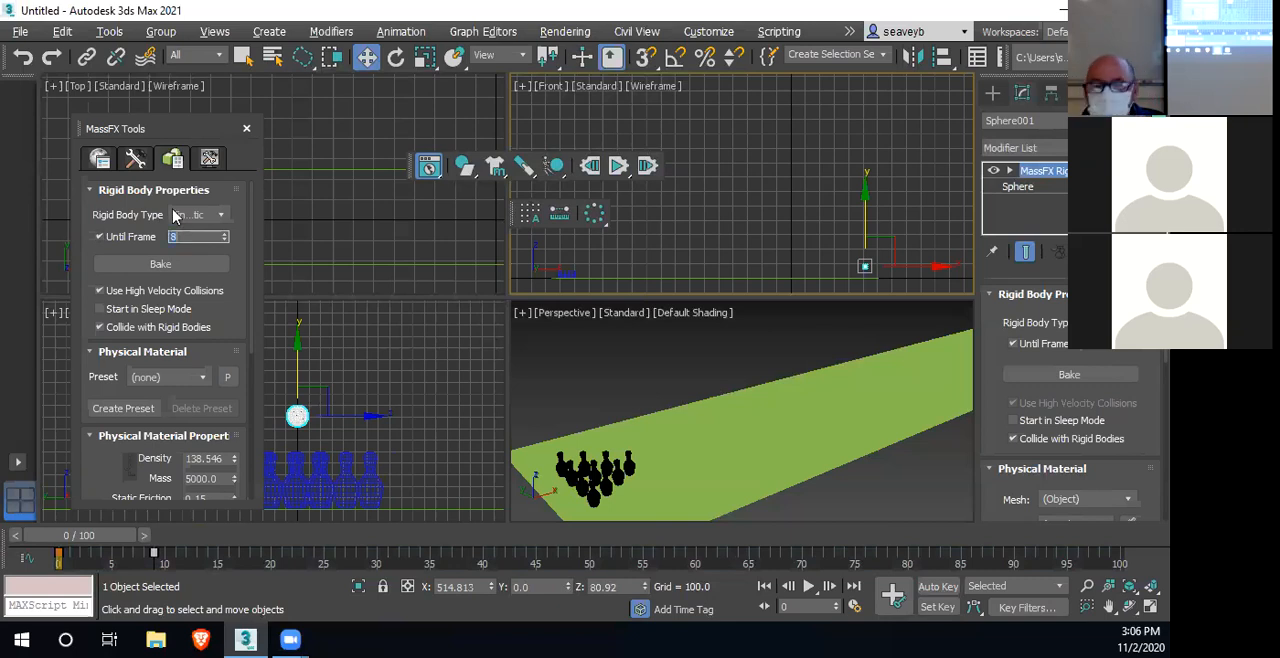
pyautogui.click(619, 168)
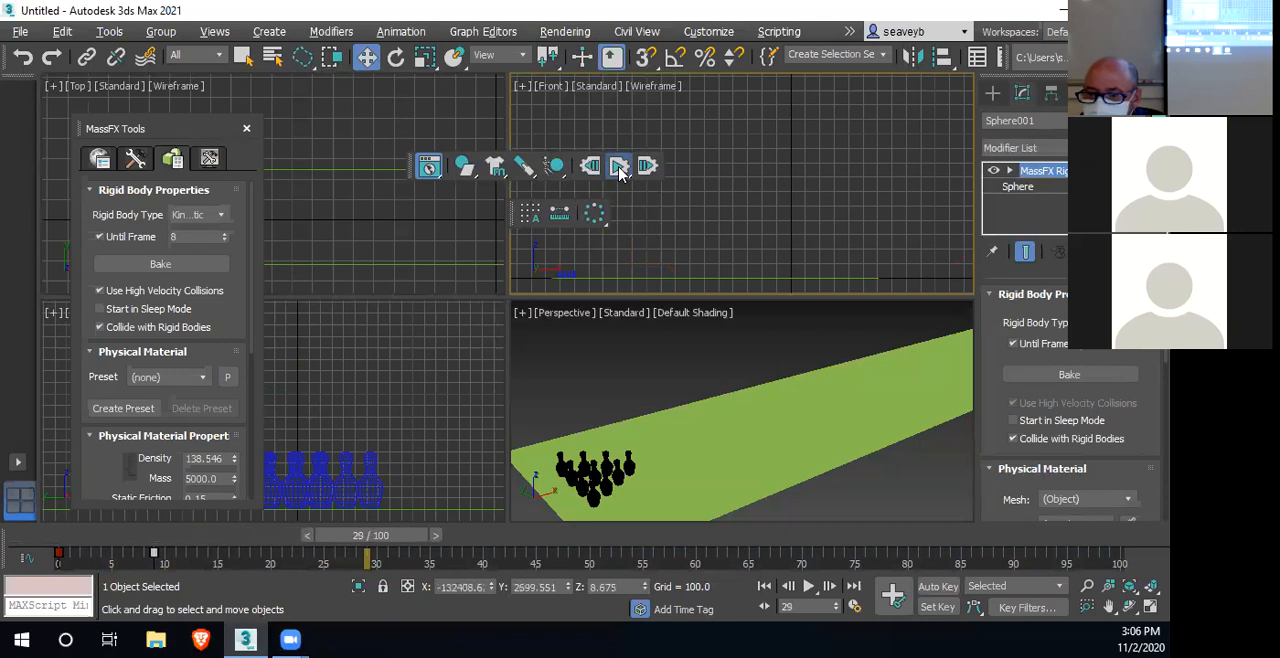
# Reset the simulation, retime the sphere's second keyframe to frame 15 with Until Frame at 14, and run it again
pyautogui.click(590, 166)
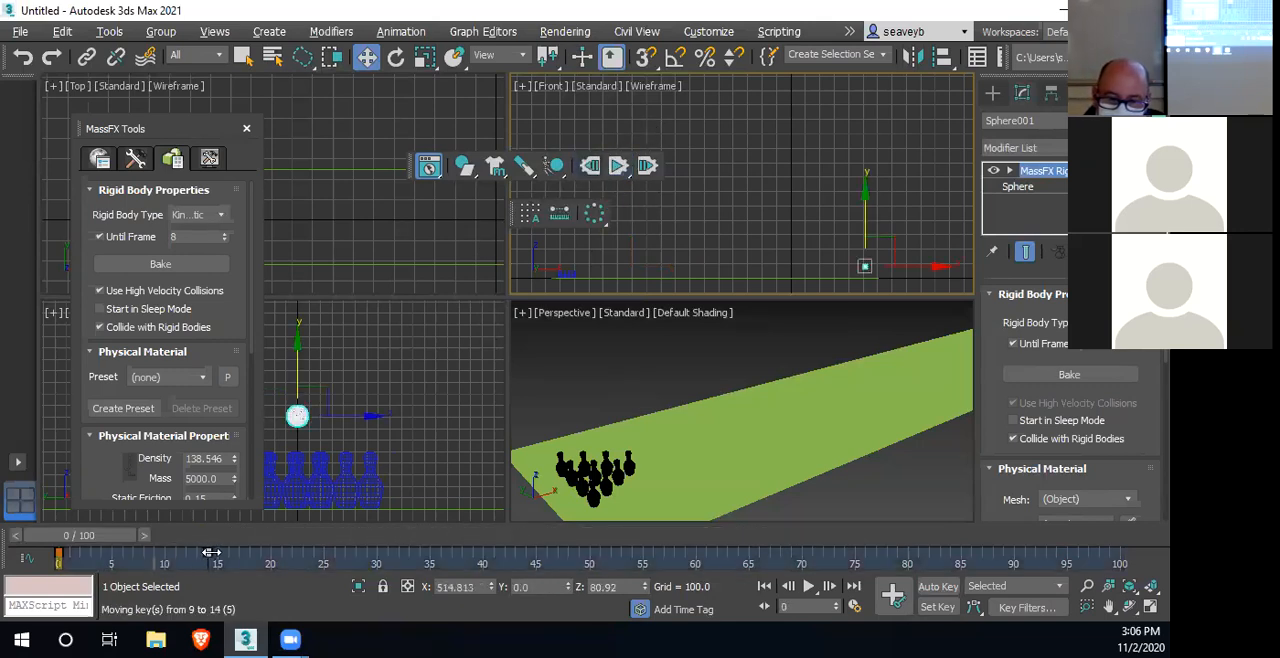
pyautogui.doubleClick(180, 236)
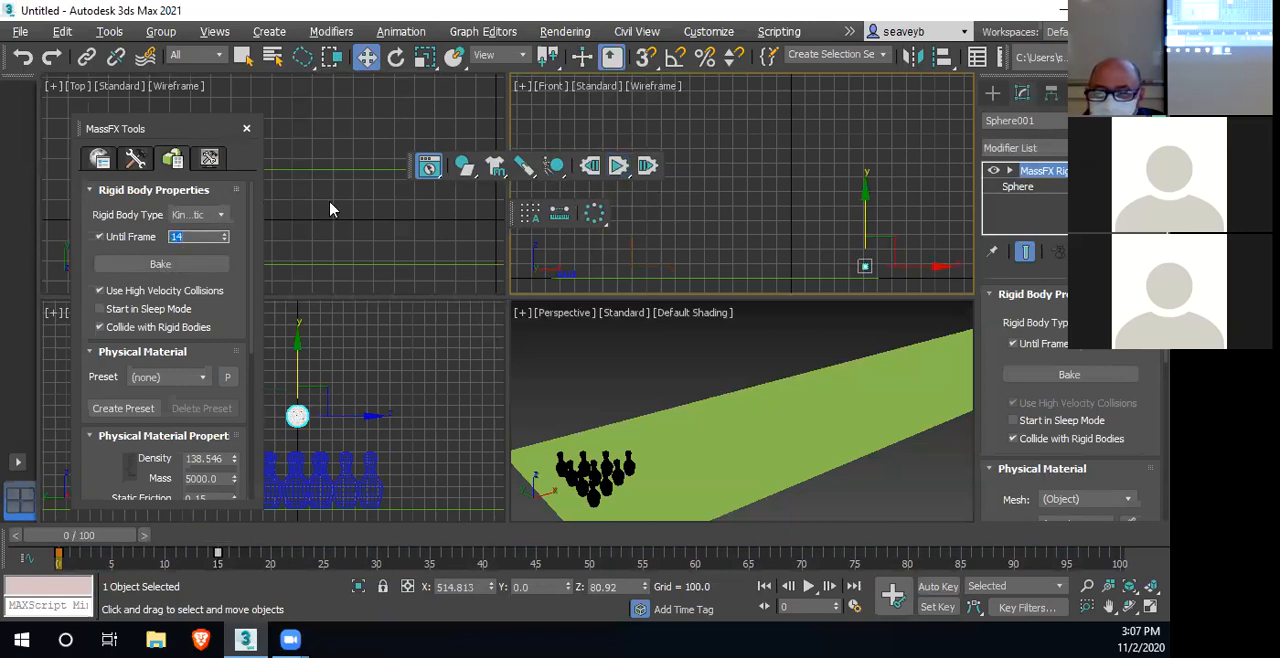
pyautogui.click(619, 169)
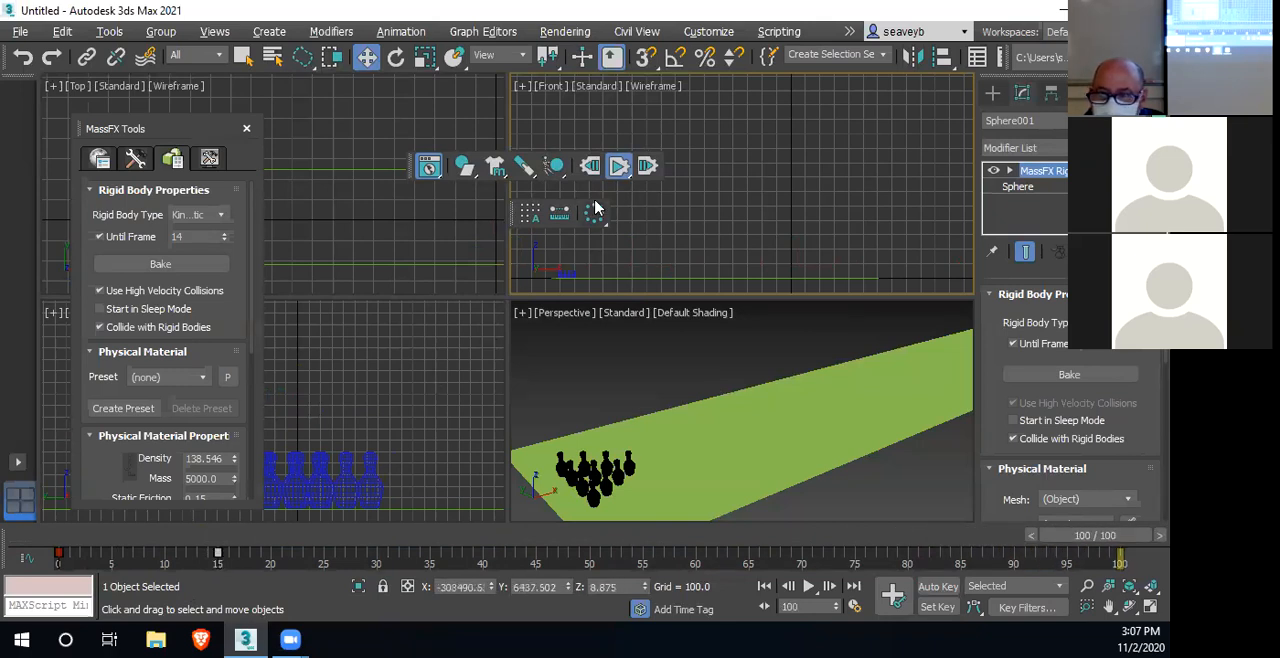
# Reset the simulation and, with Auto Key off, move the sphere at frame 15 along X to about 226.7
pyautogui.click(590, 166)
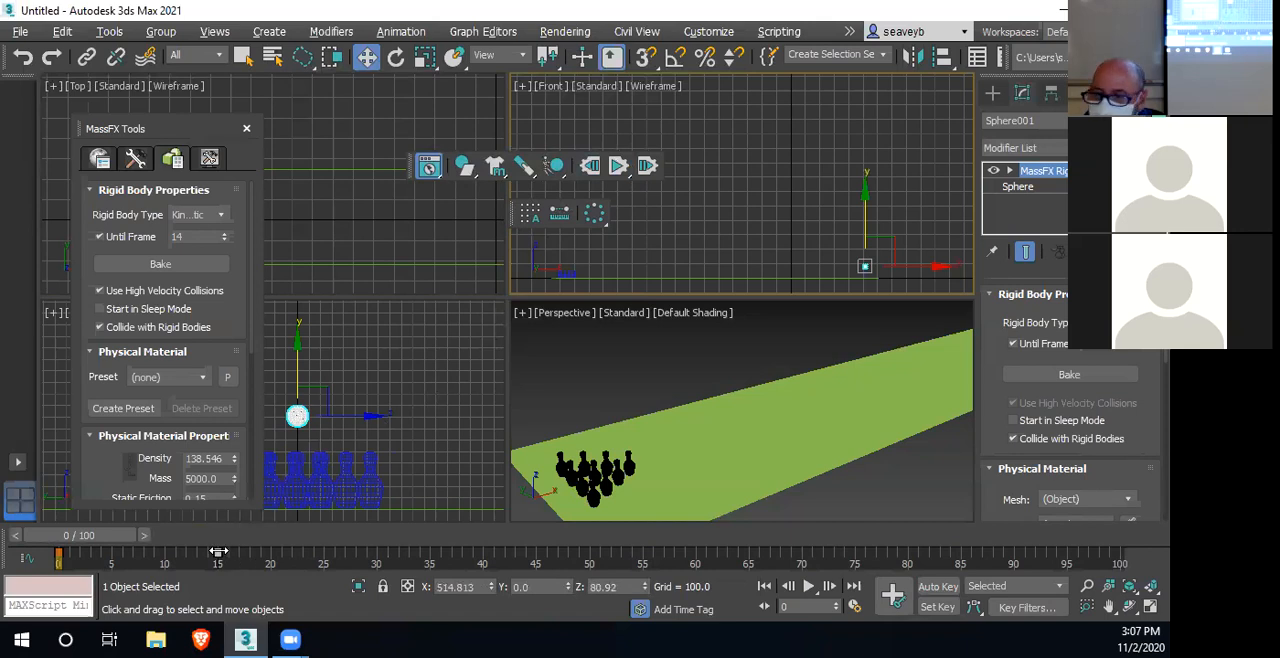
pyautogui.moveTo(83, 537); pyautogui.dragTo(240, 538)
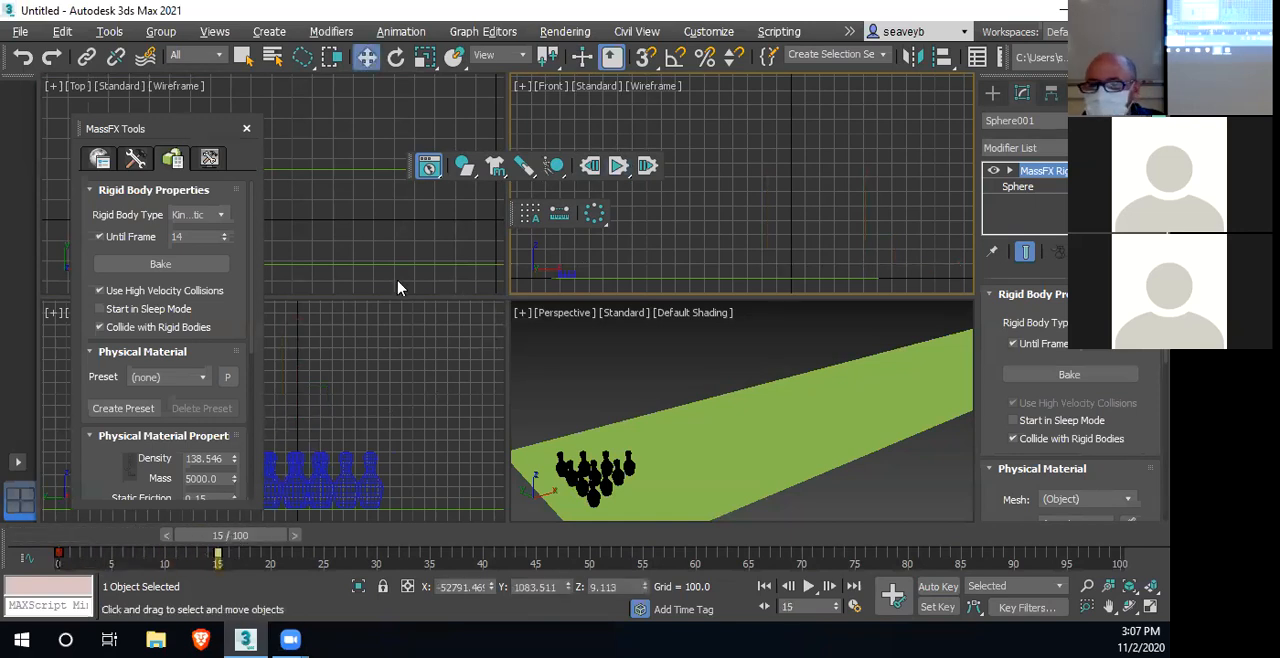
pyautogui.scroll(-6, 729, 261)
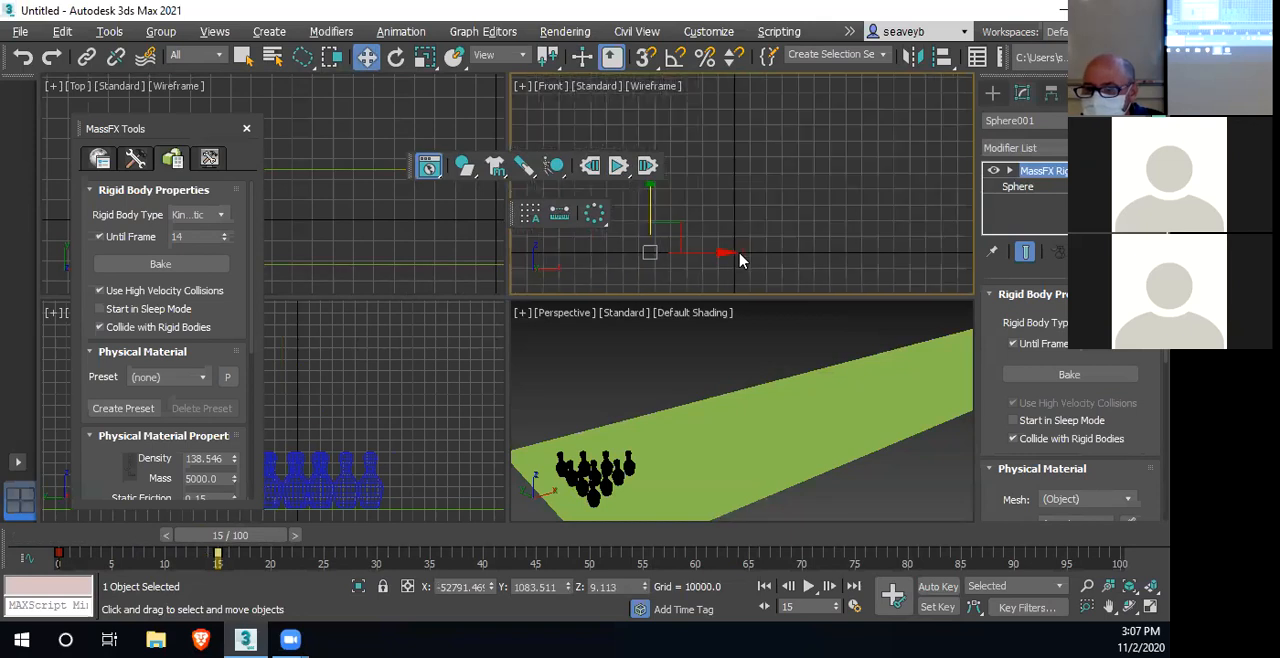
pyautogui.moveTo(694, 252); pyautogui.dragTo(809, 251)
pyautogui.scroll(5, 765, 265)
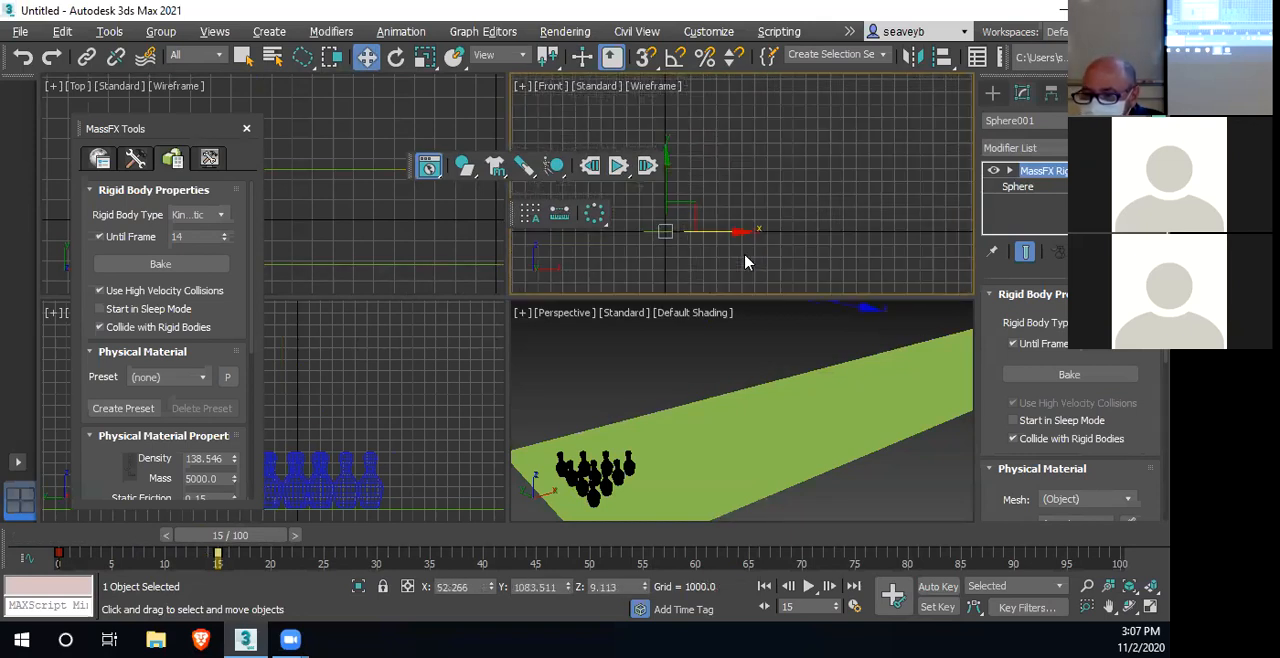
pyautogui.moveTo(667, 248); pyautogui.dragTo(884, 273, button='middle')
pyautogui.scroll(5, 841, 254)
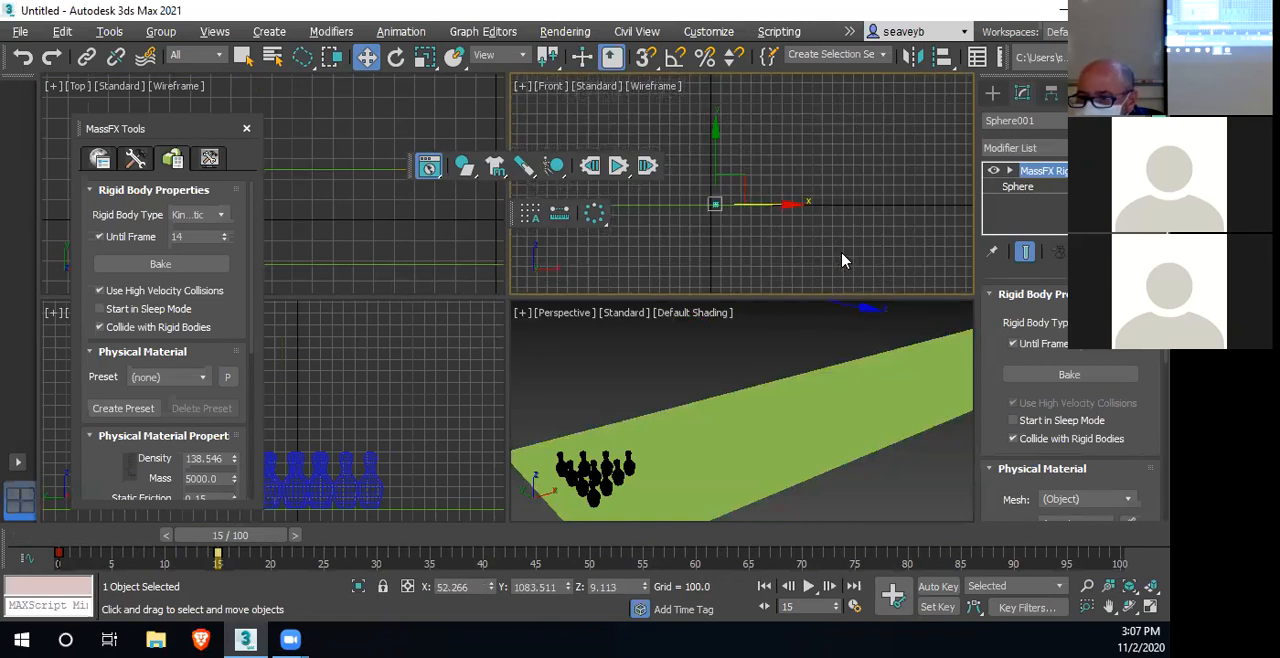
pyautogui.moveTo(699, 251); pyautogui.dragTo(792, 308, button='middle')
pyautogui.scroll(5, 783, 257)
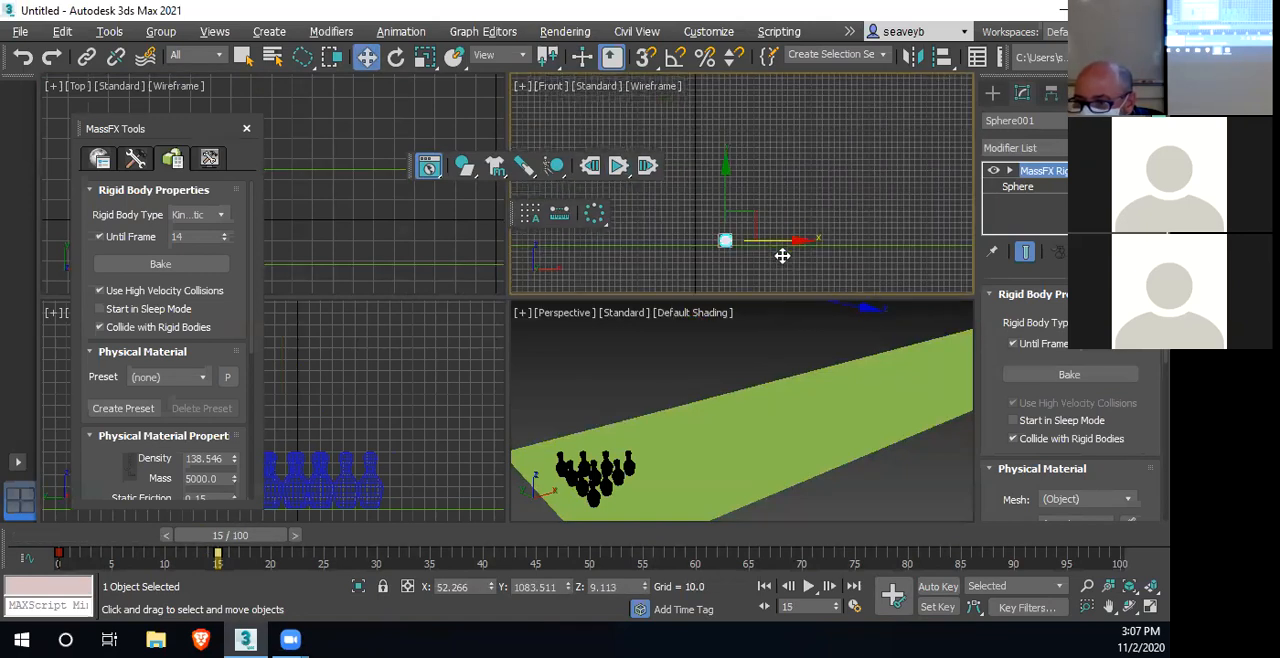
pyautogui.moveTo(742, 224); pyautogui.dragTo(943, 224)
pyautogui.scroll(-5, 853, 268)
pyautogui.scroll(1, 853, 268)
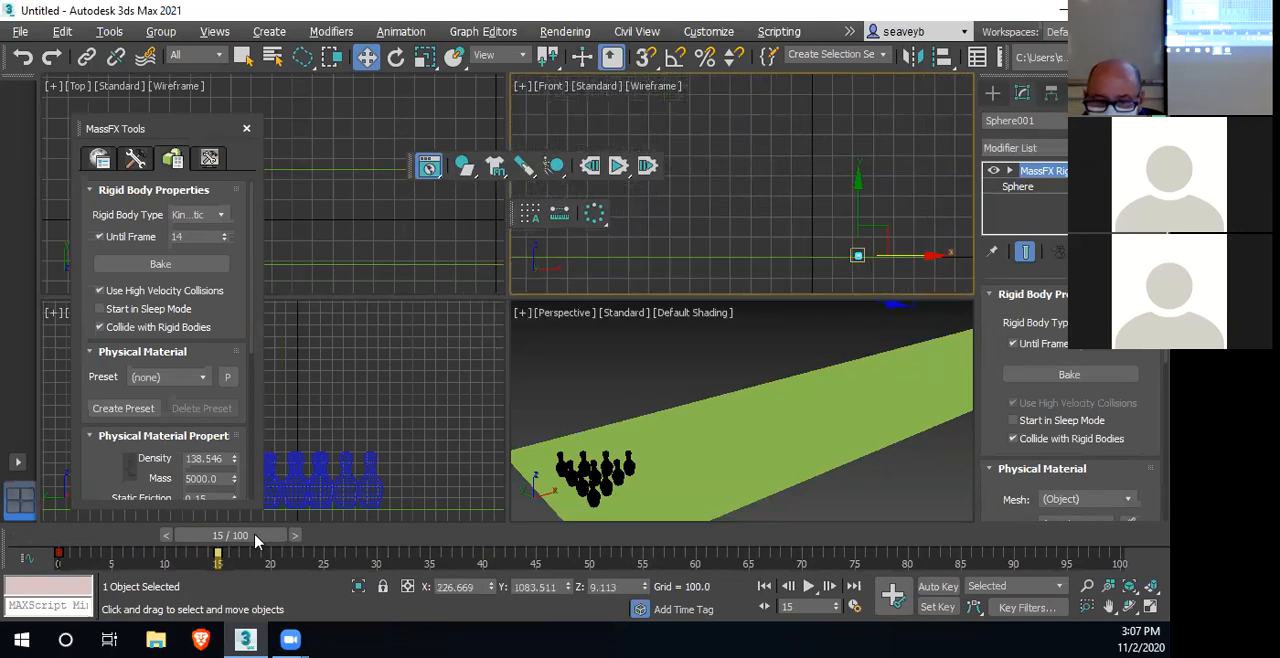
# Retime the sphere's second keyframe to frame 8 and reposition the sphere at frame 0 to about X 508.9
pyautogui.moveTo(220, 551); pyautogui.dragTo(95, 541)
pyautogui.press('w')
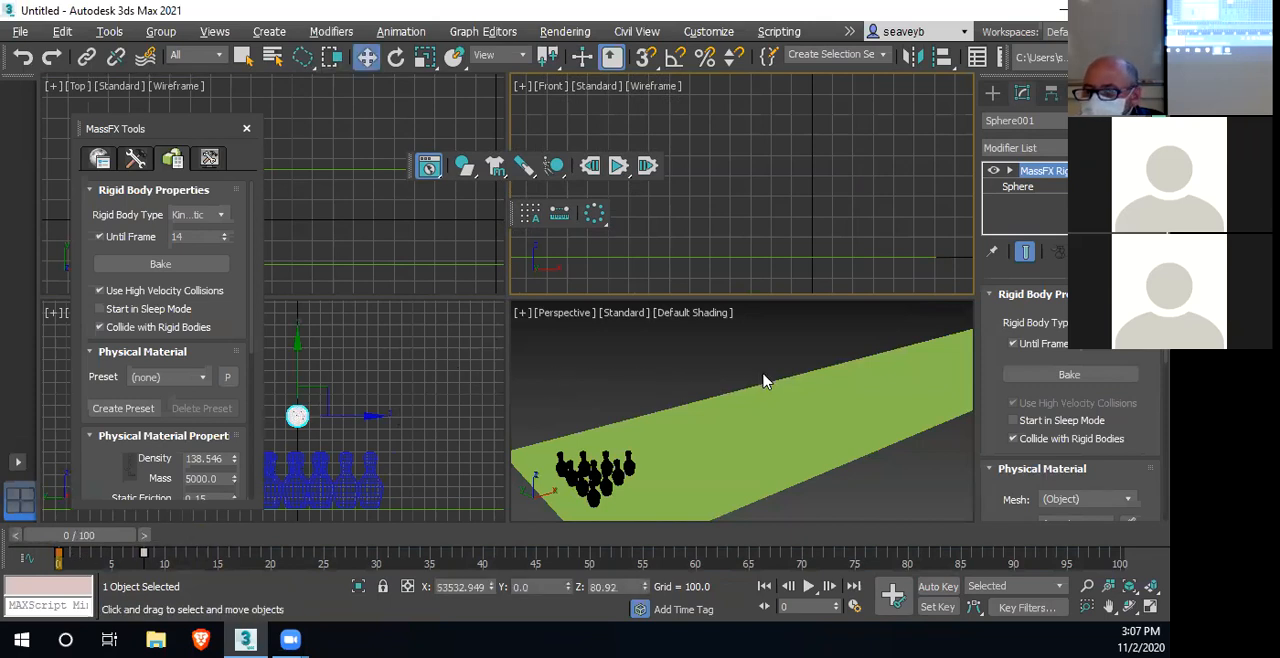
pyautogui.scroll(-10, 763, 381)
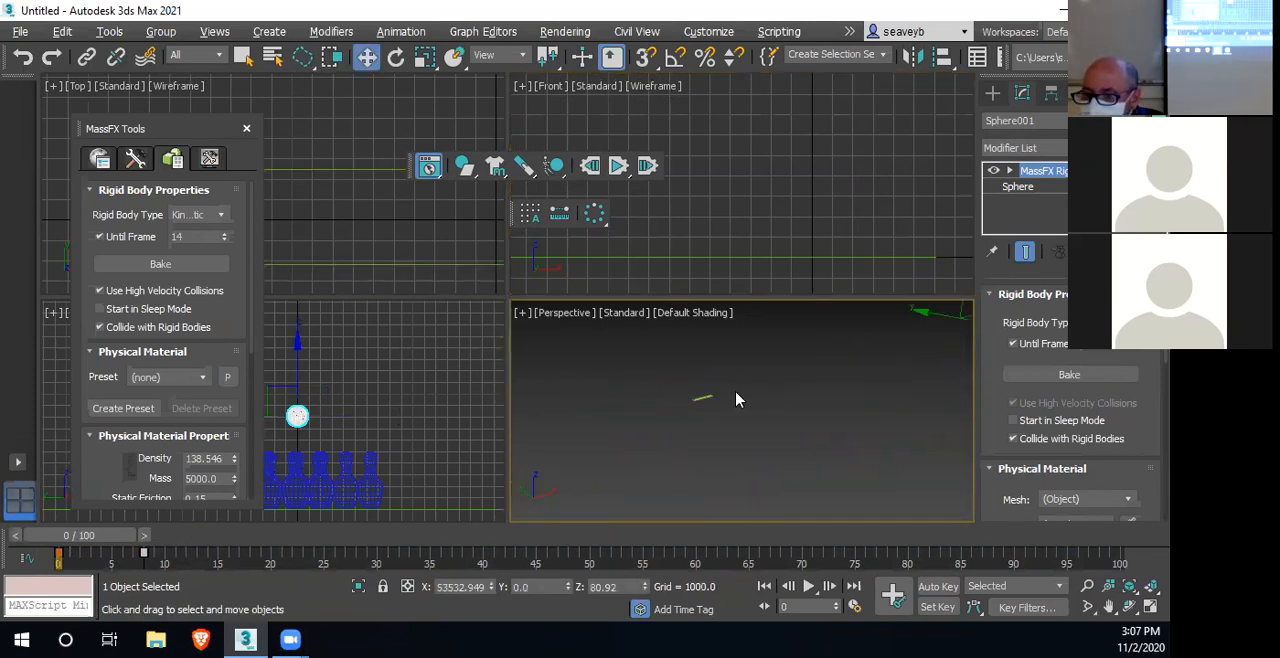
pyautogui.scroll(2, 758, 397)
pyautogui.moveTo(767, 384); pyautogui.dragTo(646, 470, button='middle')
pyautogui.moveTo(912, 373); pyautogui.dragTo(810, 391, button='middle')
pyautogui.moveTo(960, 355); pyautogui.dragTo(579, 495)
pyautogui.moveTo(588, 498); pyautogui.dragTo(799, 425, button='middle')
pyautogui.moveTo(798, 393); pyautogui.dragTo(732, 410)
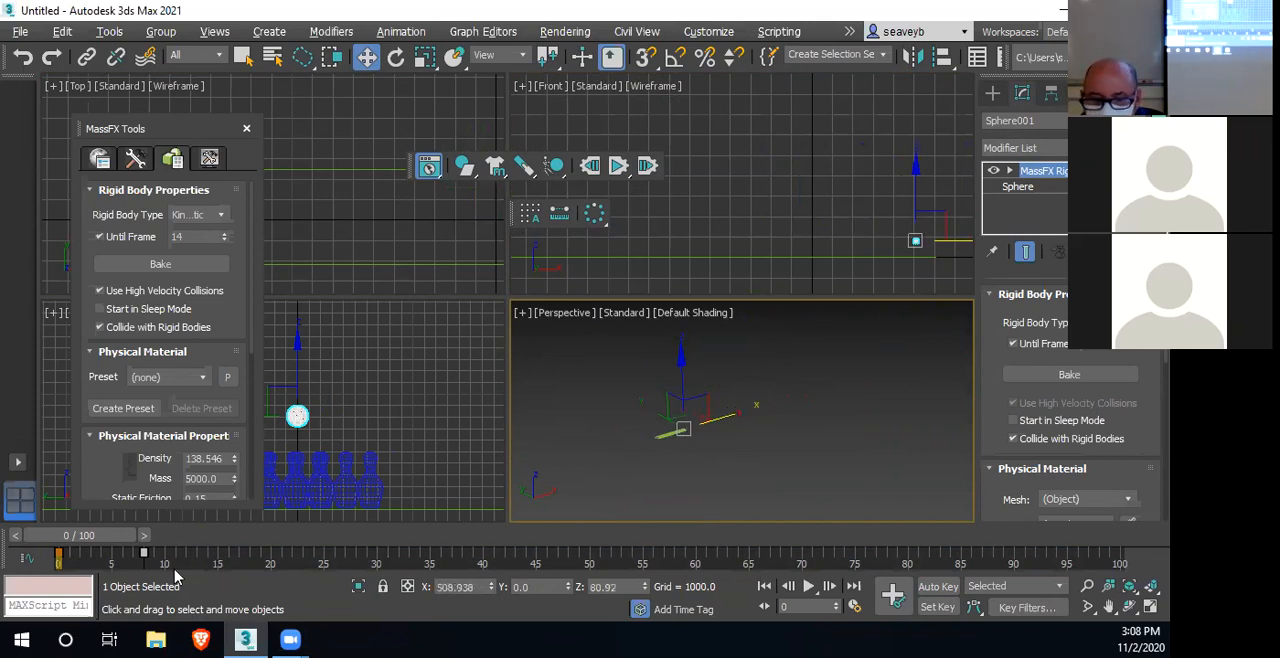
pyautogui.moveTo(91, 538)
pyautogui.mouseDown()
pyautogui.moveTo(109, 536)
pyautogui.moveTo(76, 551)
pyautogui.mouseUp()
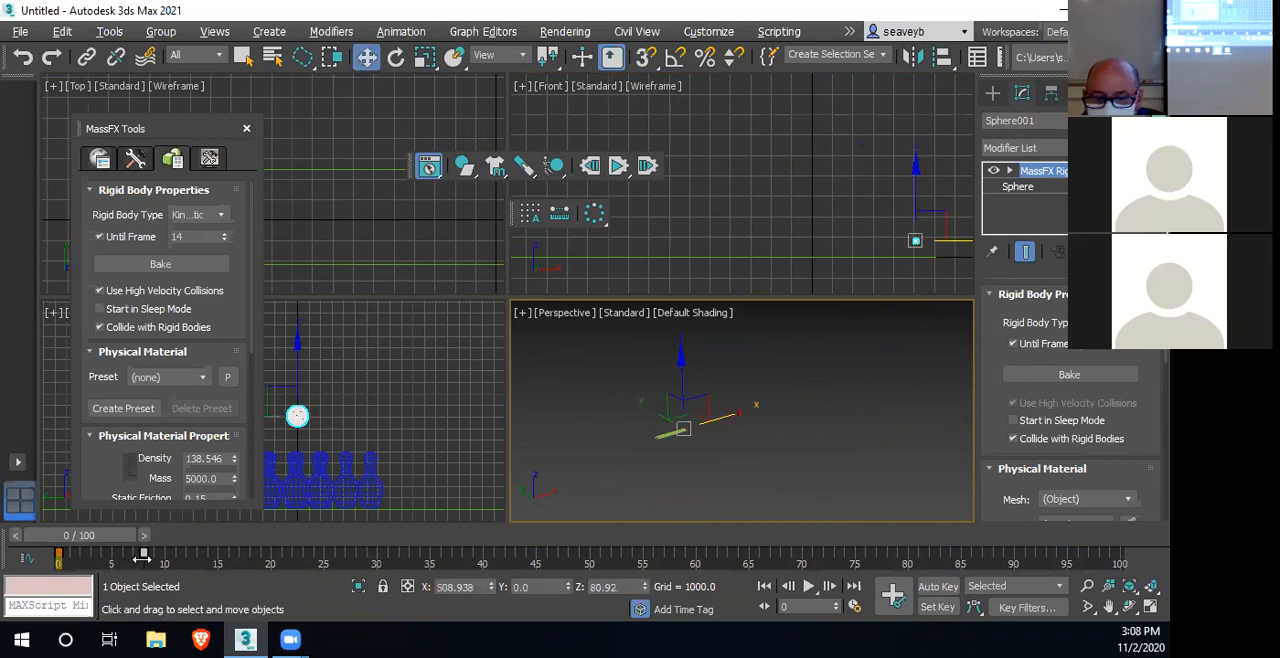
# Turn on Auto Key and move the sphere at frame 8 along X to about 89.9
pyautogui.click(935, 587)
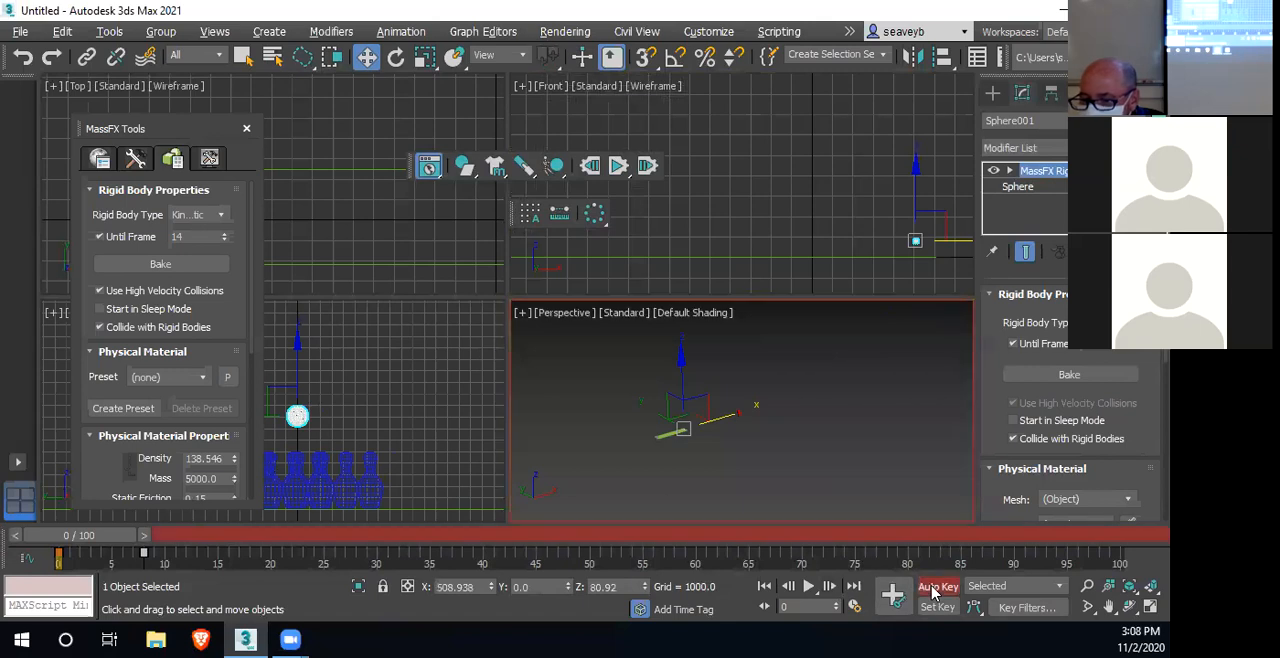
pyautogui.moveTo(95, 542); pyautogui.dragTo(176, 536)
pyautogui.moveTo(700, 439); pyautogui.dragTo(940, 386, button='middle')
pyautogui.scroll(-6, 864, 428)
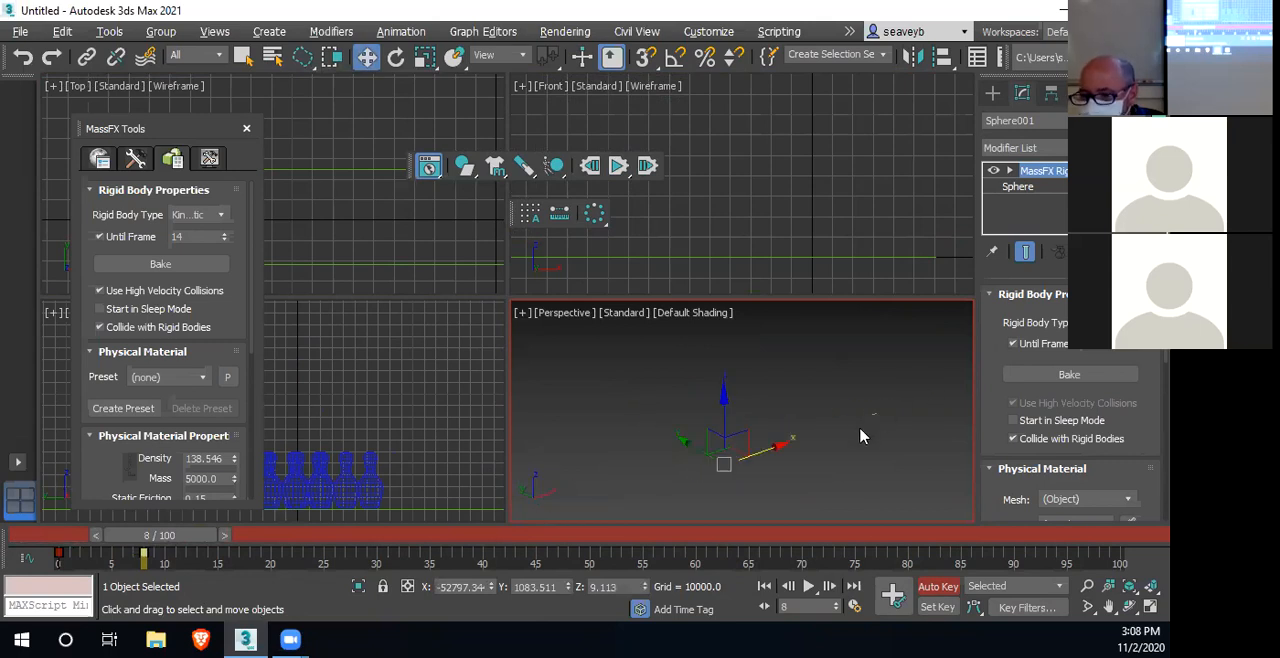
pyautogui.moveTo(762, 451); pyautogui.dragTo(912, 397)
pyautogui.scroll(5, 882, 432)
pyautogui.scroll(3, 882, 432)
pyautogui.moveTo(872, 399); pyautogui.dragTo(810, 532, button='middle')
pyautogui.moveTo(821, 346); pyautogui.dragTo(801, 382, button='middle')
pyautogui.scroll(5, 787, 478)
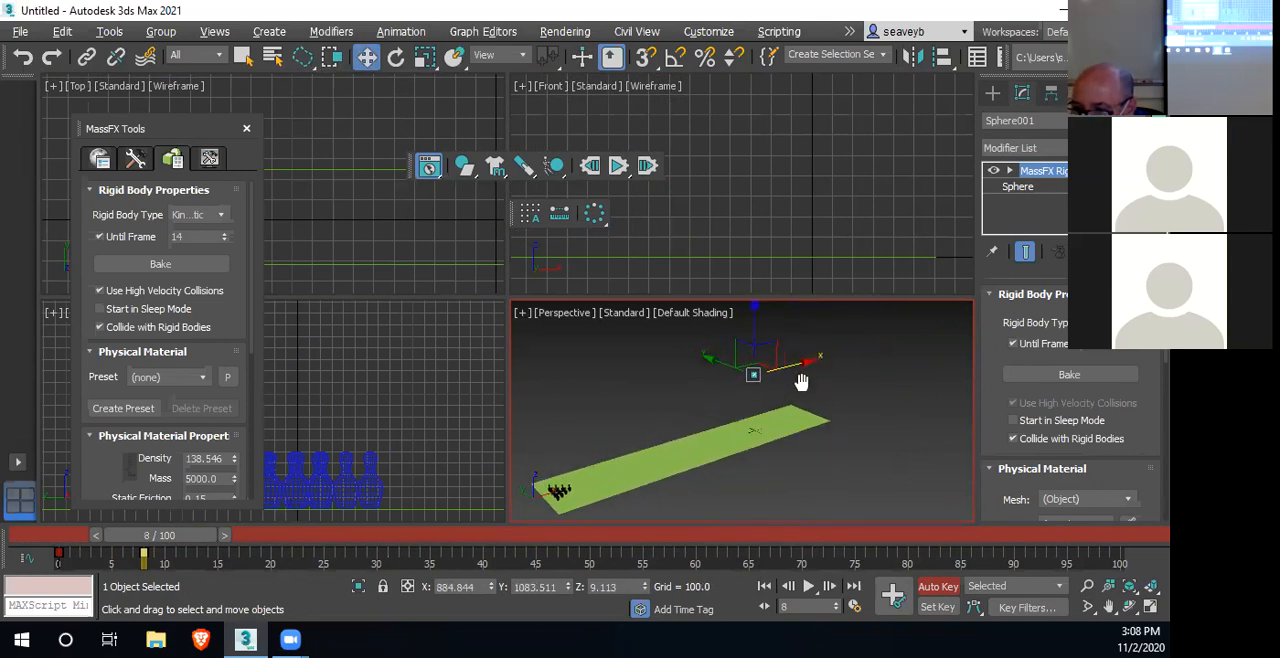
pyautogui.moveTo(811, 362); pyautogui.dragTo(744, 380)
# Center the sphere across the lane's width at frame 8 by setting its Y position to 0
pyautogui.scroll(-6, 367, 224)
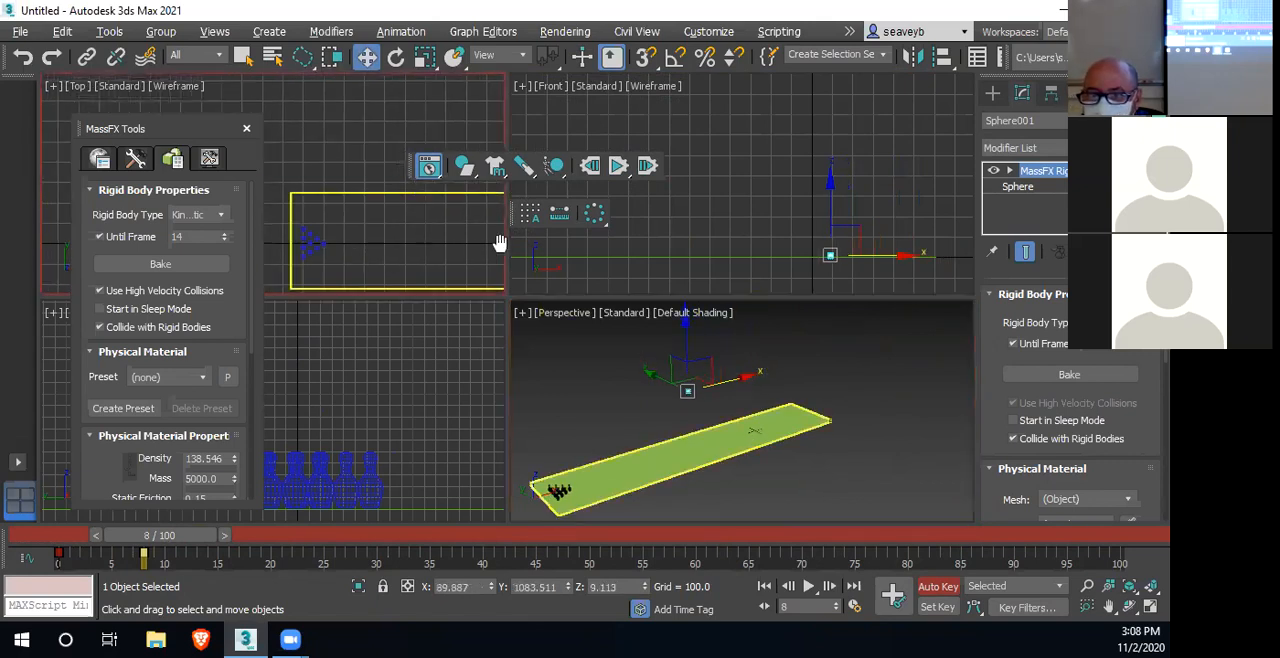
pyautogui.moveTo(407, 140); pyautogui.dragTo(403, 175)
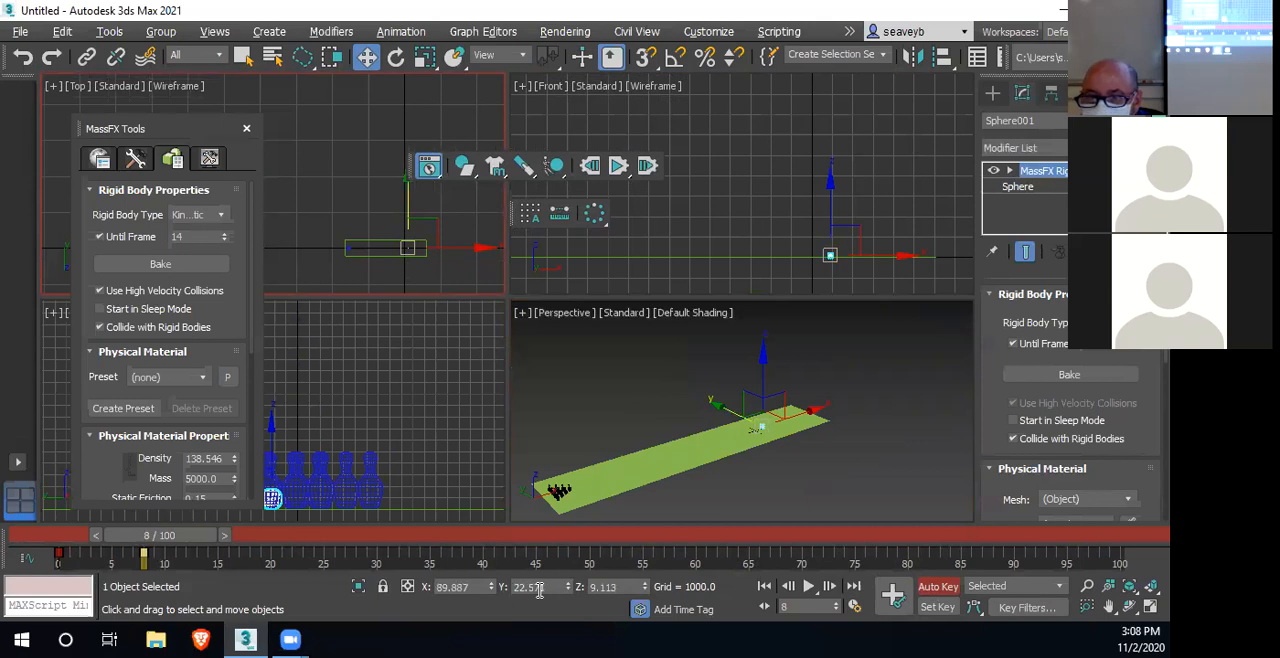
pyautogui.scroll(4, 420, 252)
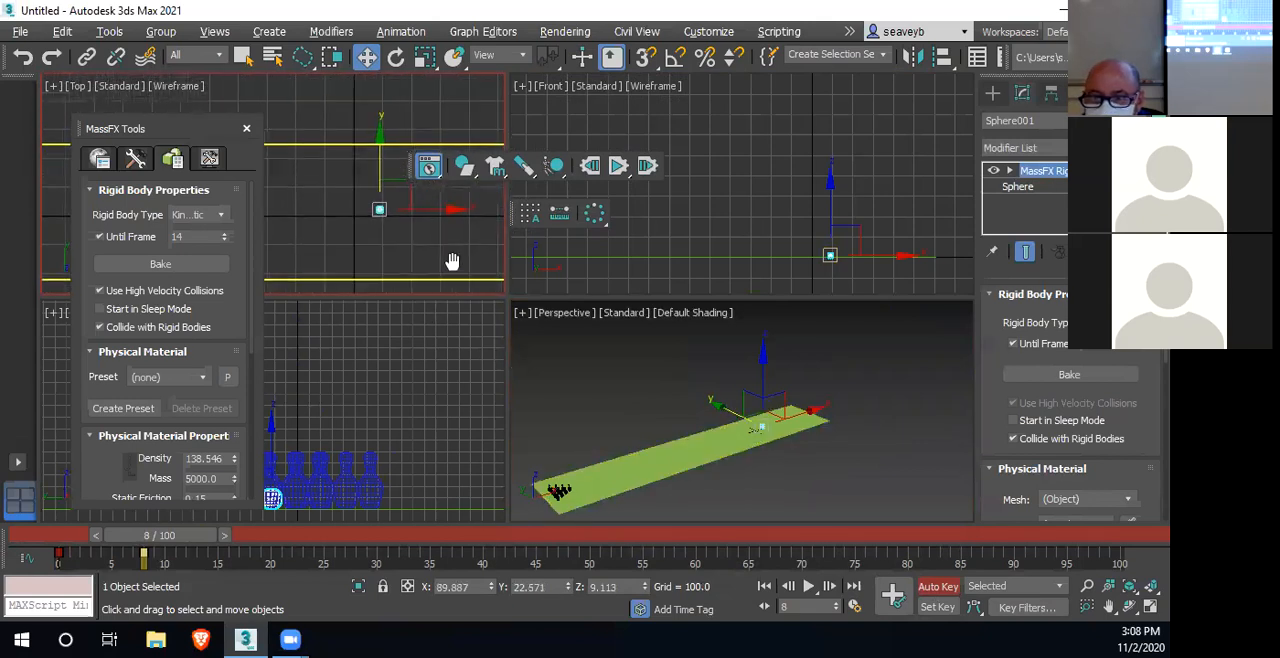
pyautogui.moveTo(382, 165); pyautogui.dragTo(380, 175)
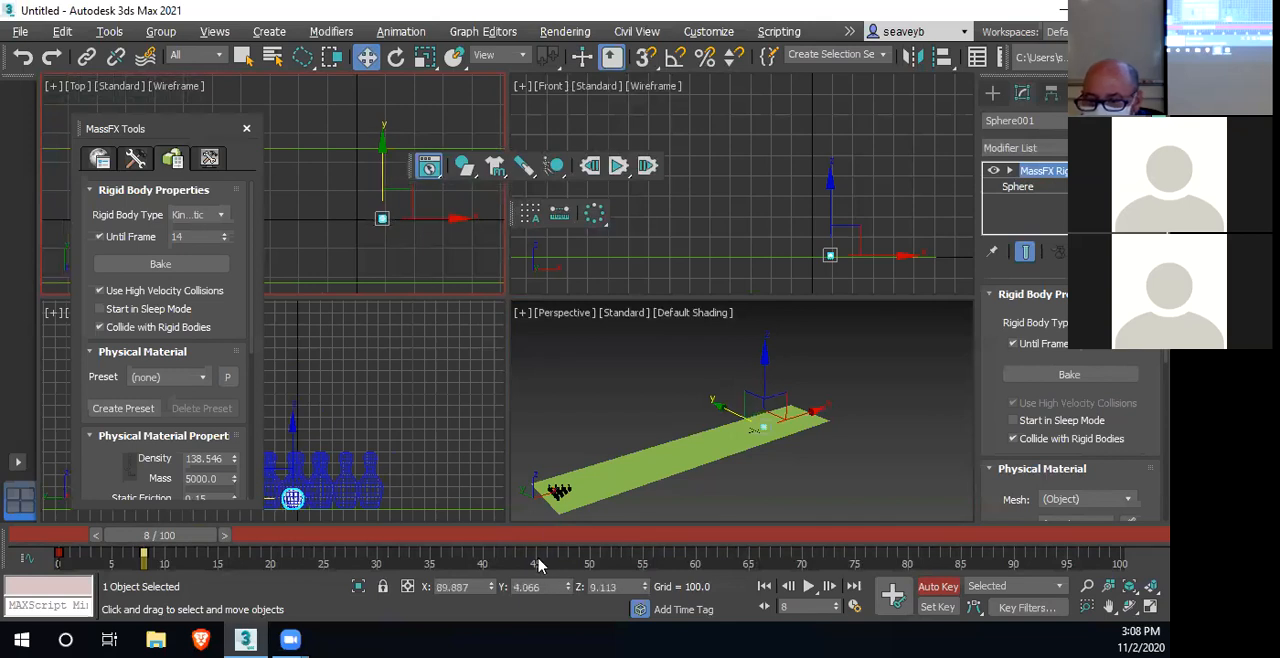
pyautogui.rightClick(569, 592)
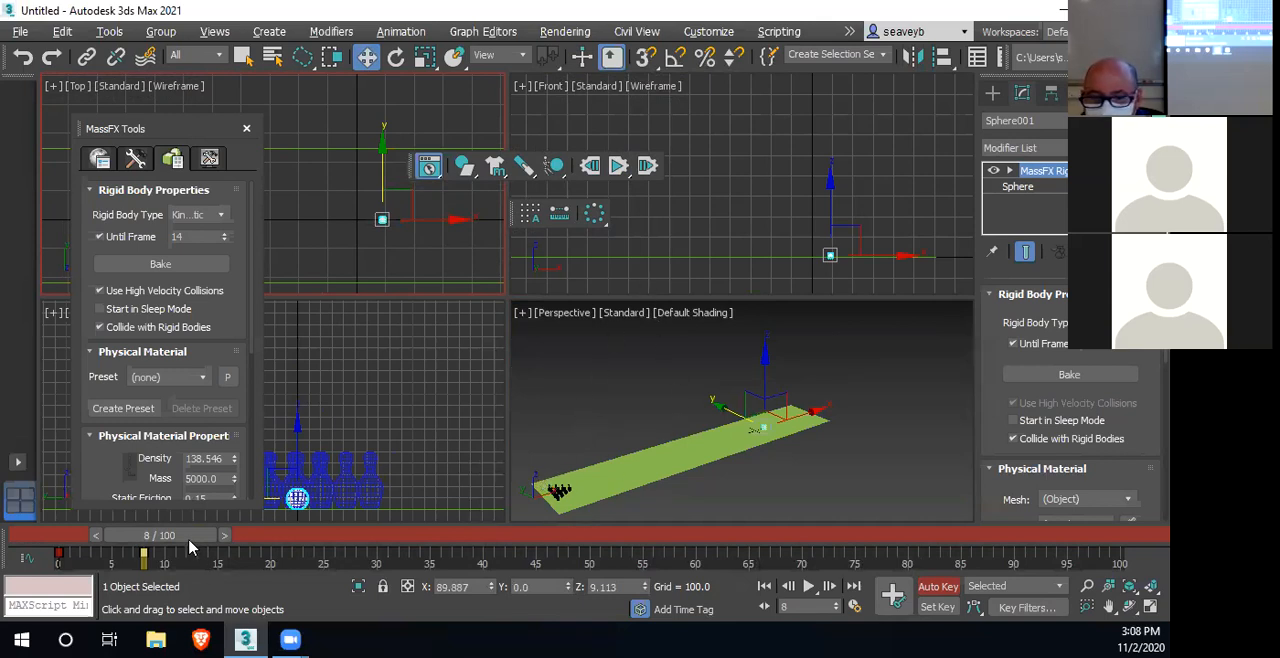
# Raise the sphere at frame 8 to Z 12.281 above the lane and turn off Auto Key
pyautogui.moveTo(185, 543)
pyautogui.mouseDown()
pyautogui.moveTo(122, 541)
pyautogui.moveTo(195, 531)
pyautogui.mouseUp()
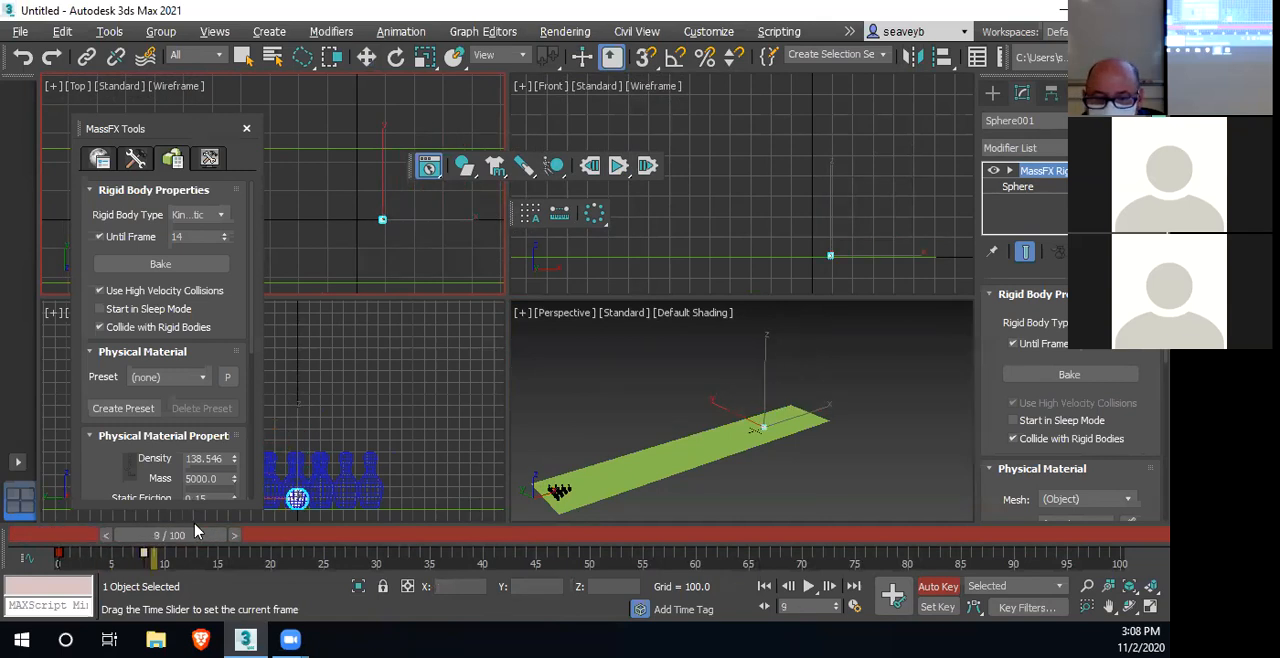
pyautogui.press('w')
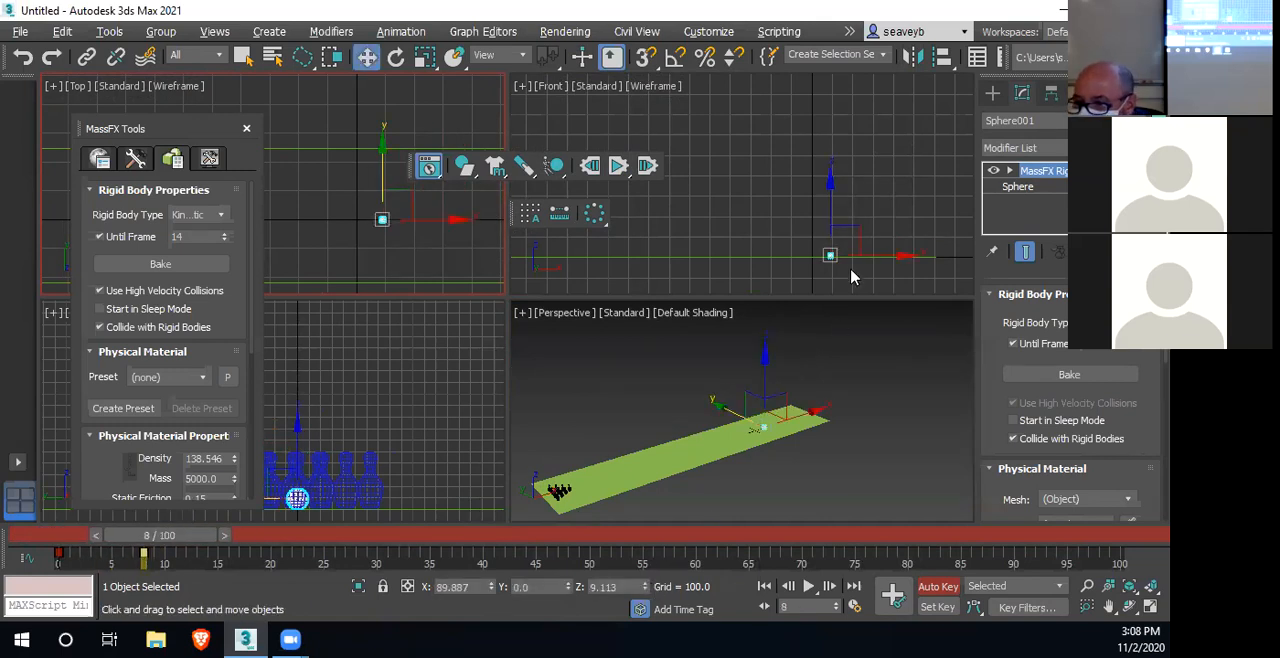
pyautogui.scroll(5, 845, 274)
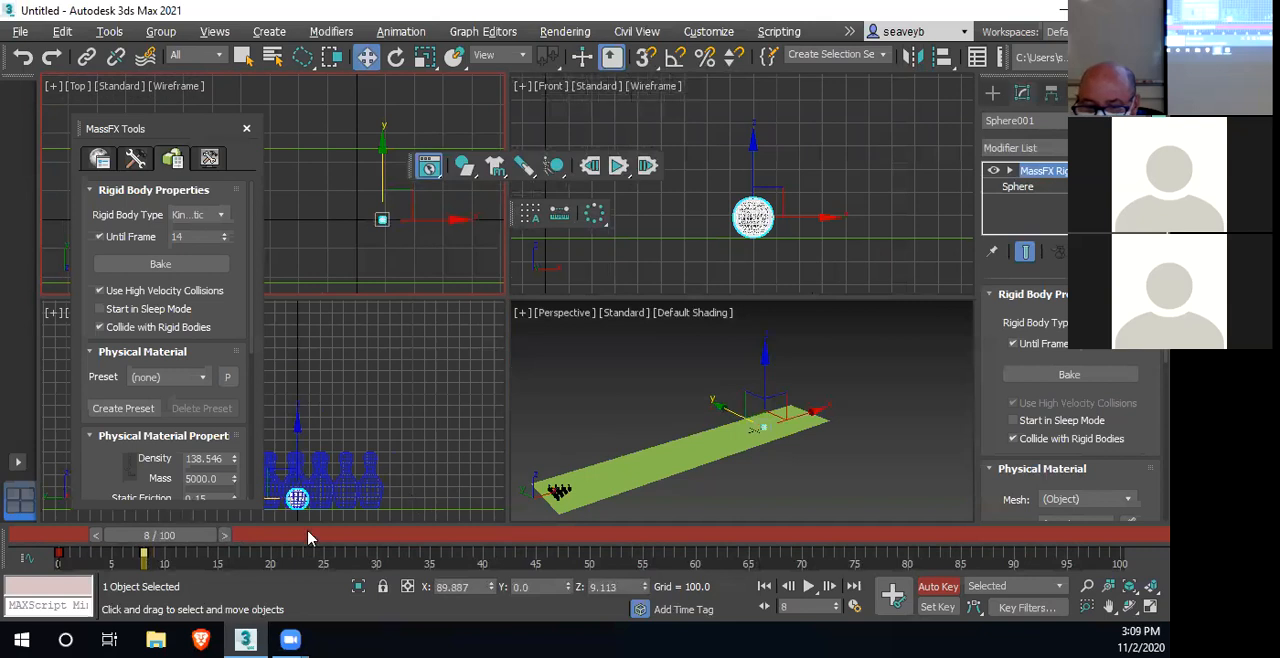
pyautogui.moveTo(645, 591); pyautogui.dragTo(646, 584)
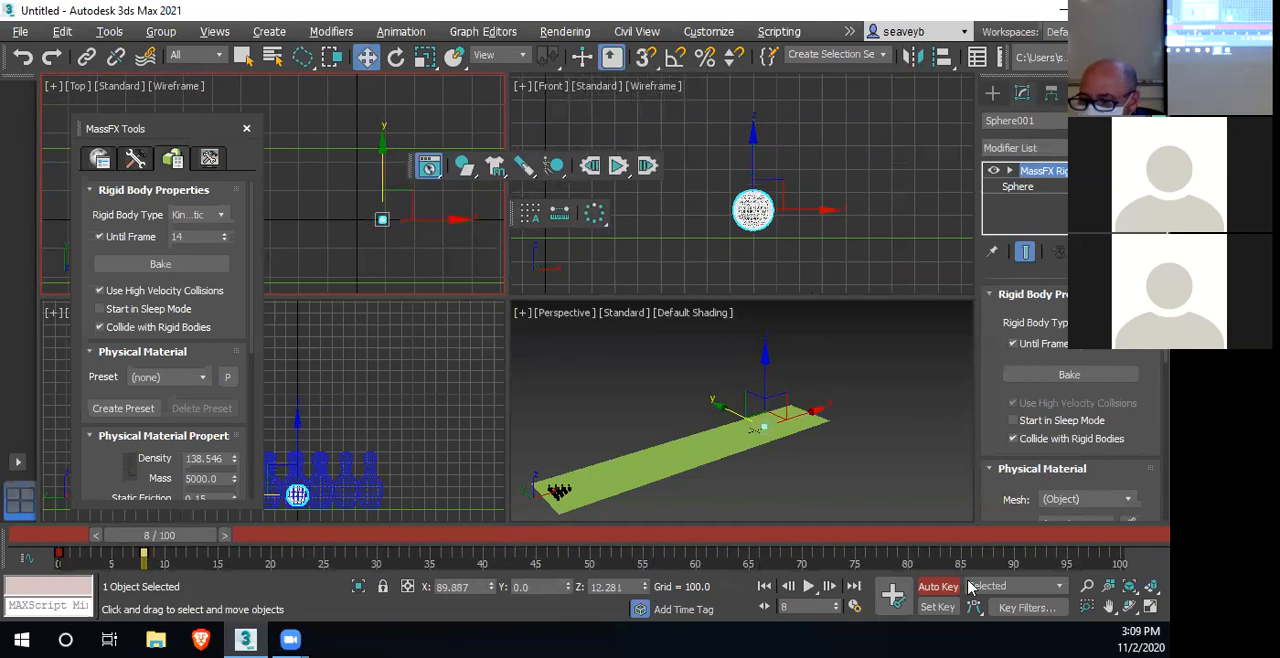
pyautogui.click(938, 586)
# Set the sphere's Until Frame to 7, return to frame 0 and run the MassFX simulation
pyautogui.moveTo(176, 540)
pyautogui.mouseDown()
pyautogui.moveTo(100, 541)
pyautogui.moveTo(184, 546)
pyautogui.moveTo(172, 543)
pyautogui.mouseUp()
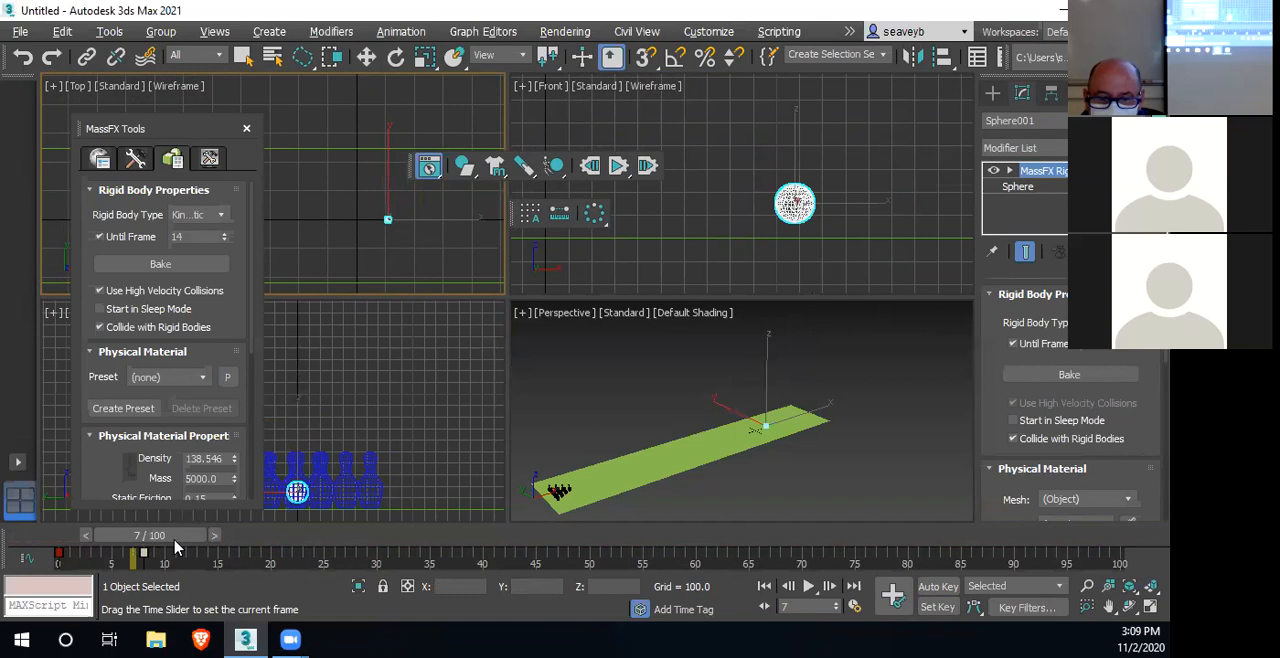
pyautogui.press('w')
pyautogui.click(183, 236)
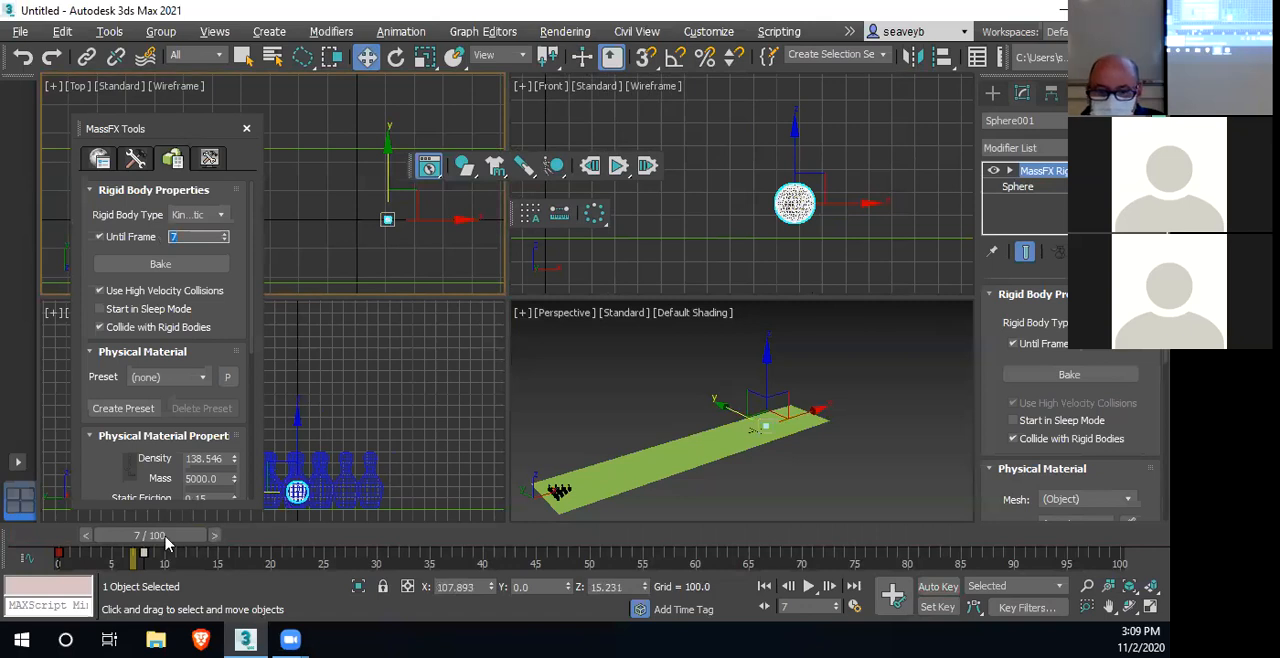
pyautogui.moveTo(167, 543); pyautogui.dragTo(55, 543)
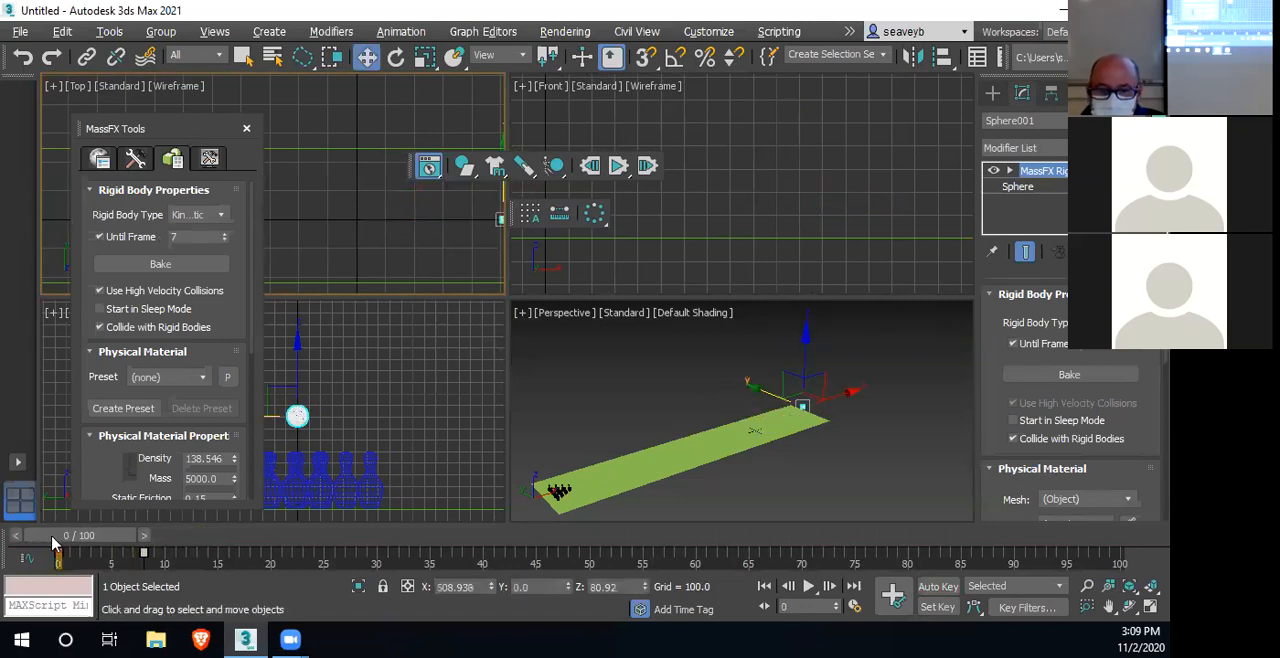
pyautogui.click(619, 166)
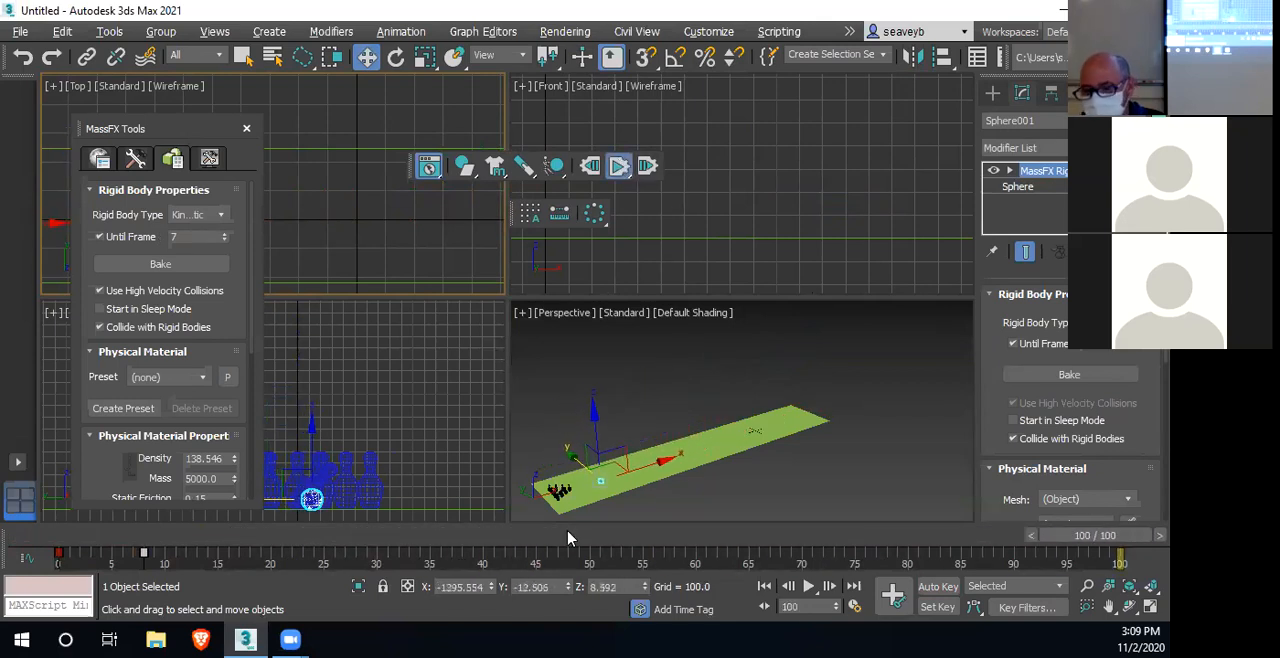
# Reset and replay the simulation to examine the sphere's impact on the pins up close, and reset it again
pyautogui.moveTo(688, 456); pyautogui.dragTo(743, 441, button='middle')
pyautogui.moveTo(606, 245); pyautogui.dragTo(782, 272, button='middle')
pyautogui.scroll(-8, 782, 273)
pyautogui.click(590, 168)
pyautogui.scroll(-5, 662, 256)
pyautogui.moveTo(664, 256); pyautogui.dragTo(885, 262, button='middle')
pyautogui.scroll(8, 623, 487)
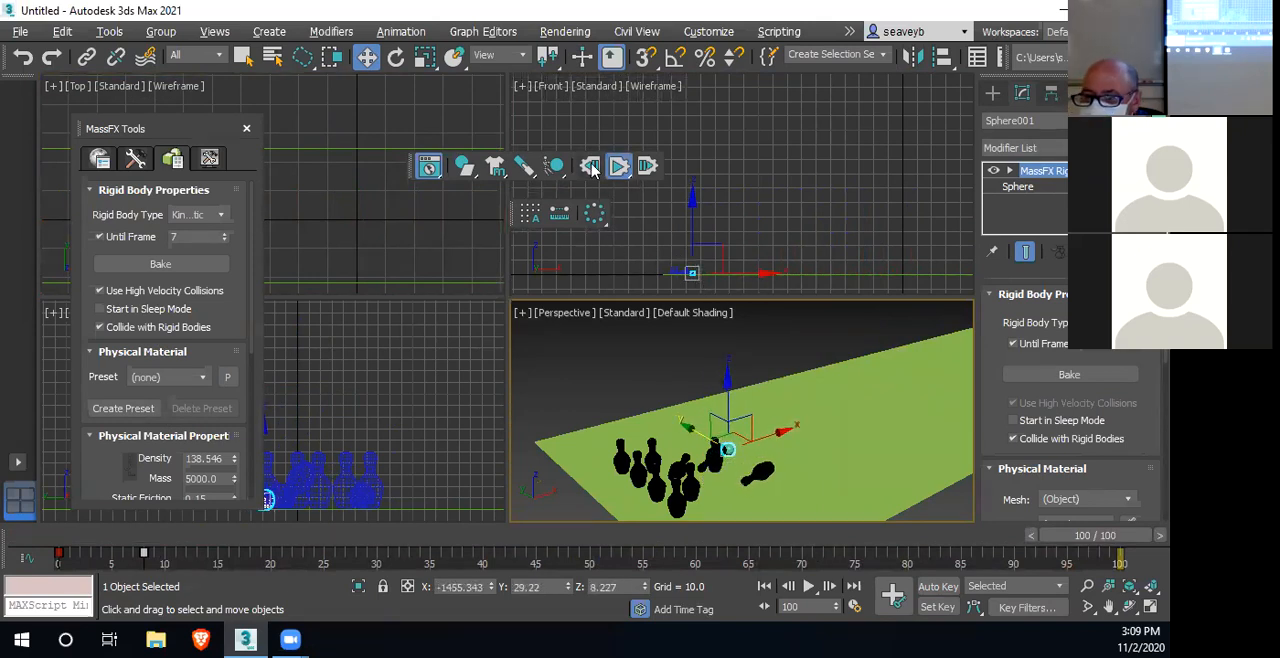
pyautogui.click(590, 165)
# Select the front bowling pin and review its MassFX rigid body properties
pyautogui.click(714, 441)
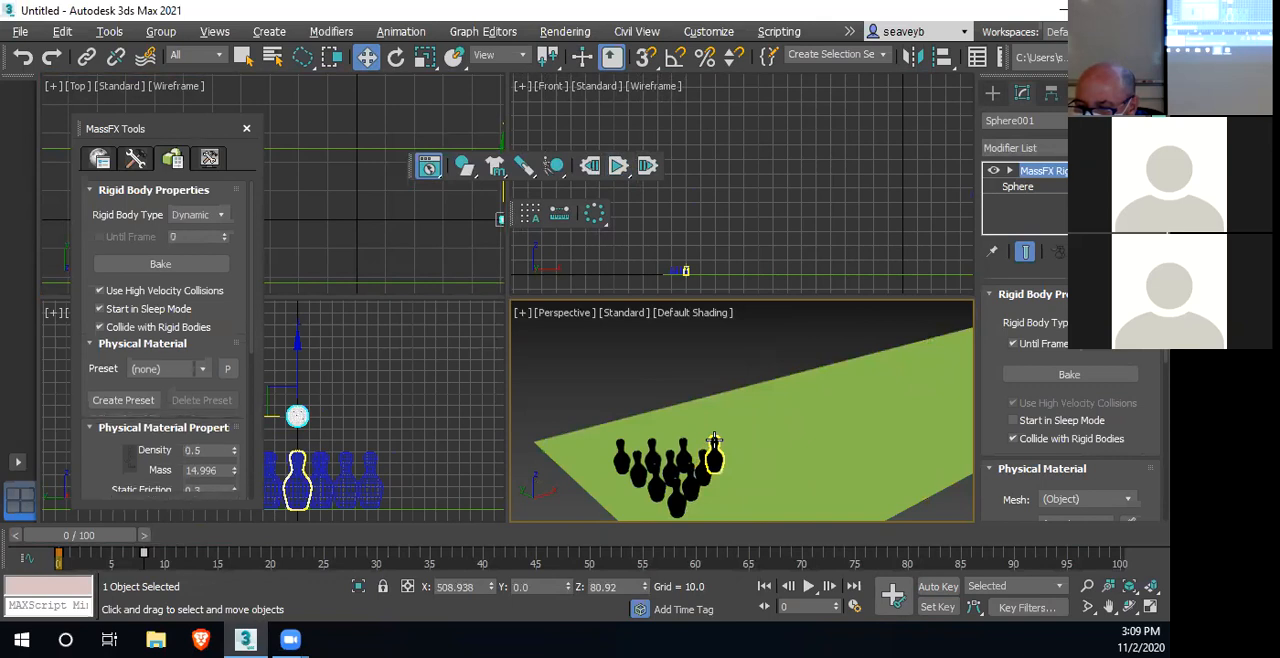
pyautogui.click(714, 441)
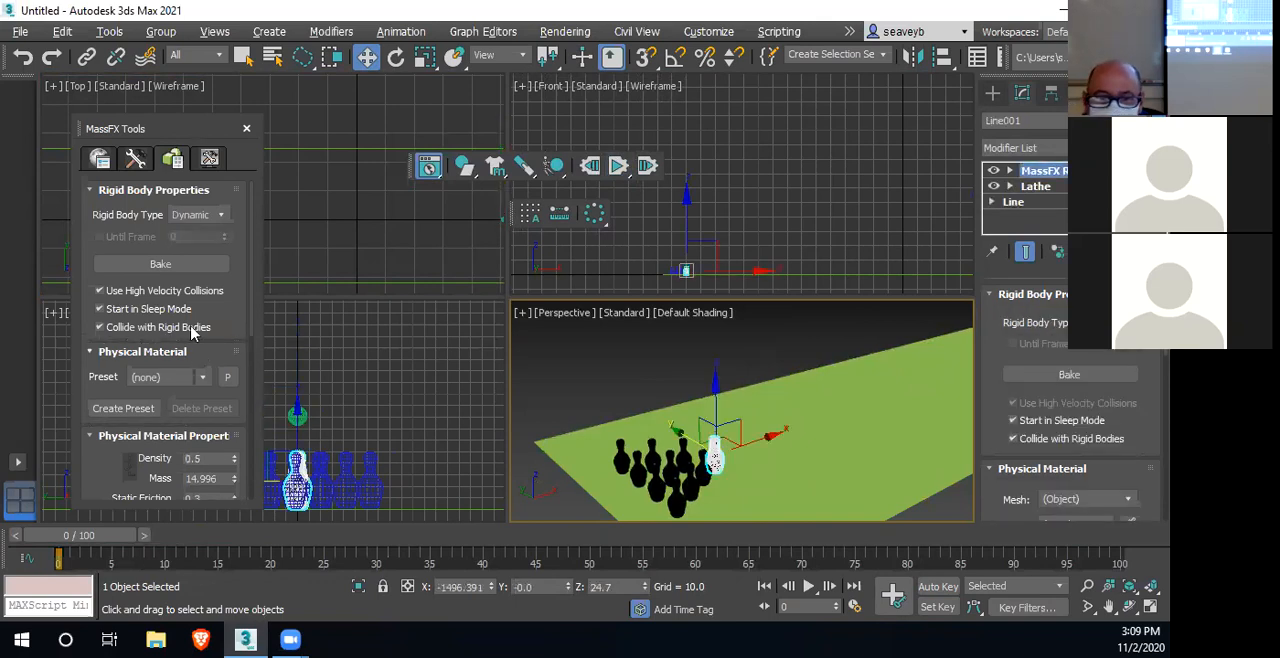
pyautogui.moveTo(238, 260); pyautogui.dragTo(234, 289)
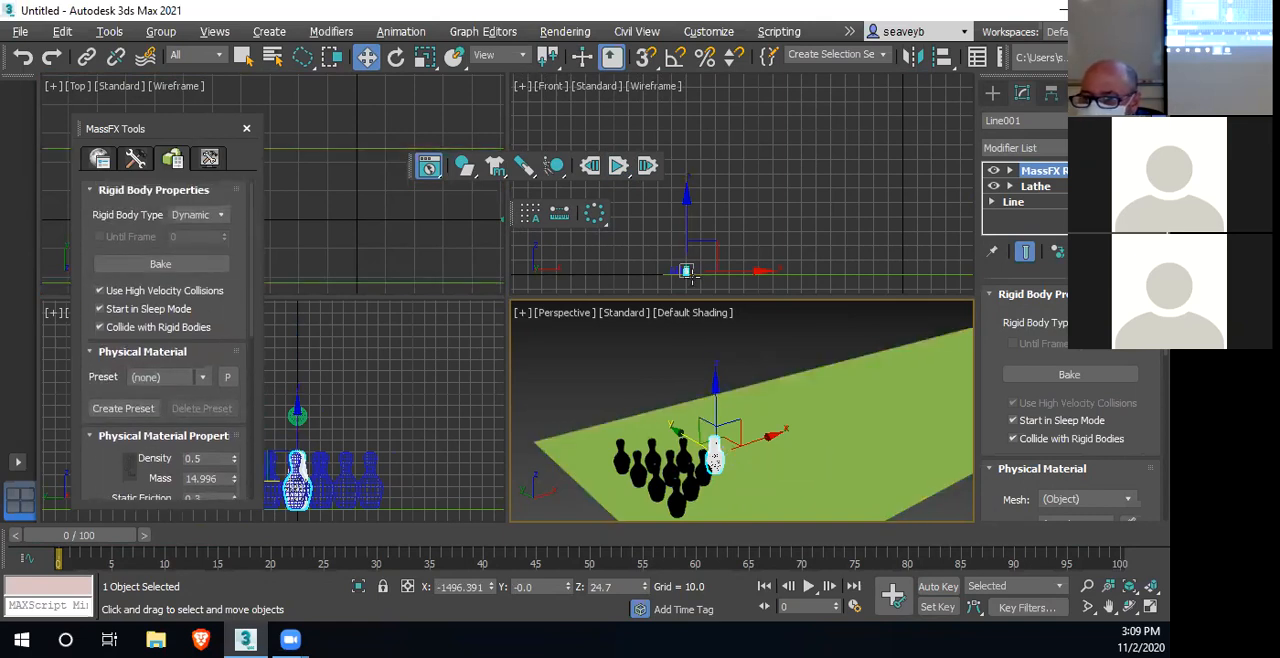
# Select all ten bowling pins together with a selection window that leaves out the sphere
pyautogui.scroll(4, 690, 273)
pyautogui.scroll(5, 409, 429)
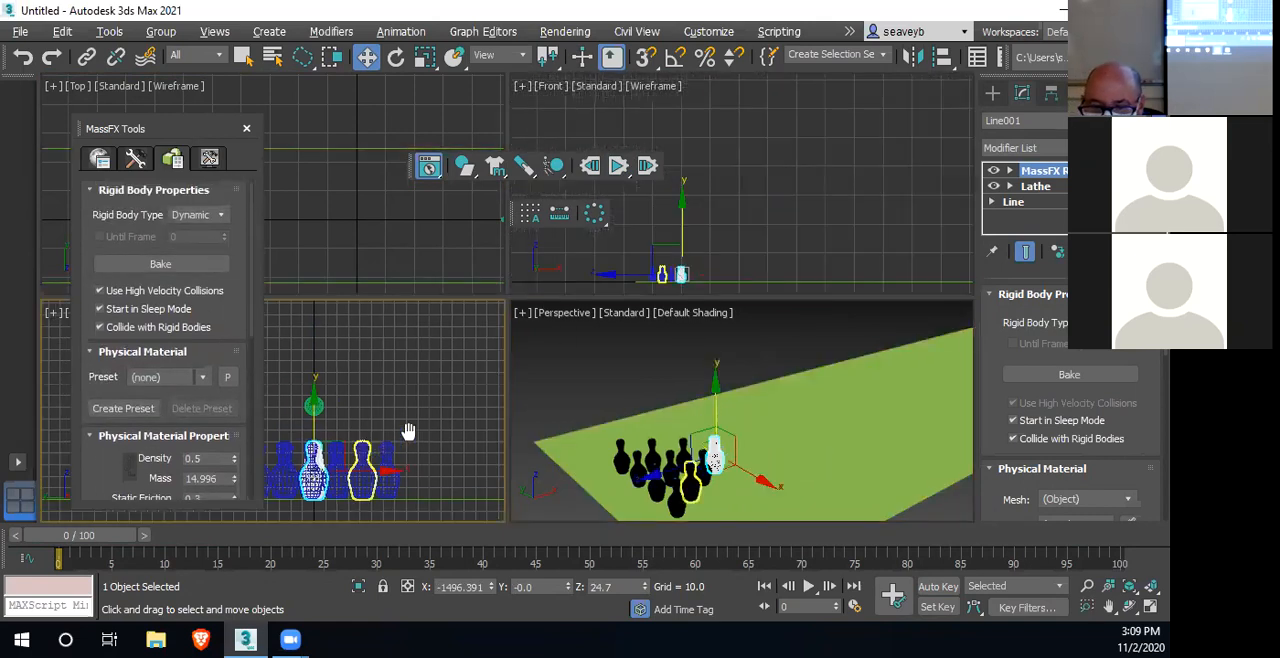
pyautogui.scroll(-5, 445, 427)
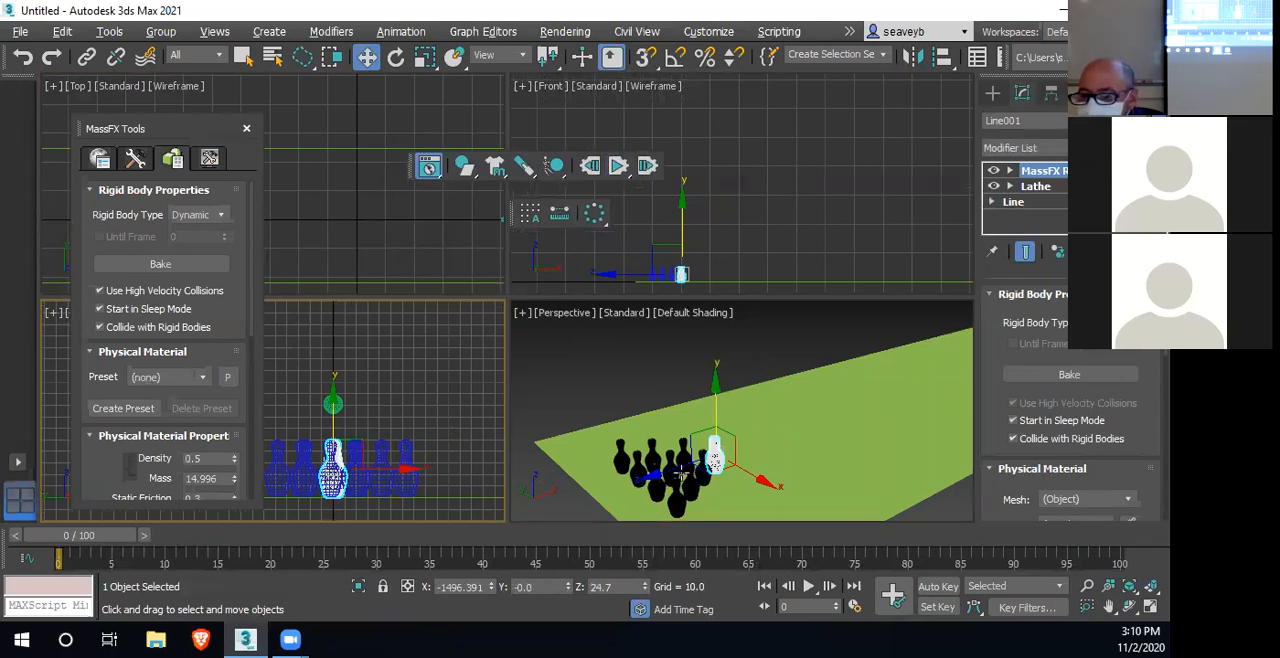
pyautogui.moveTo(425, 450); pyautogui.dragTo(480, 434, button='middle')
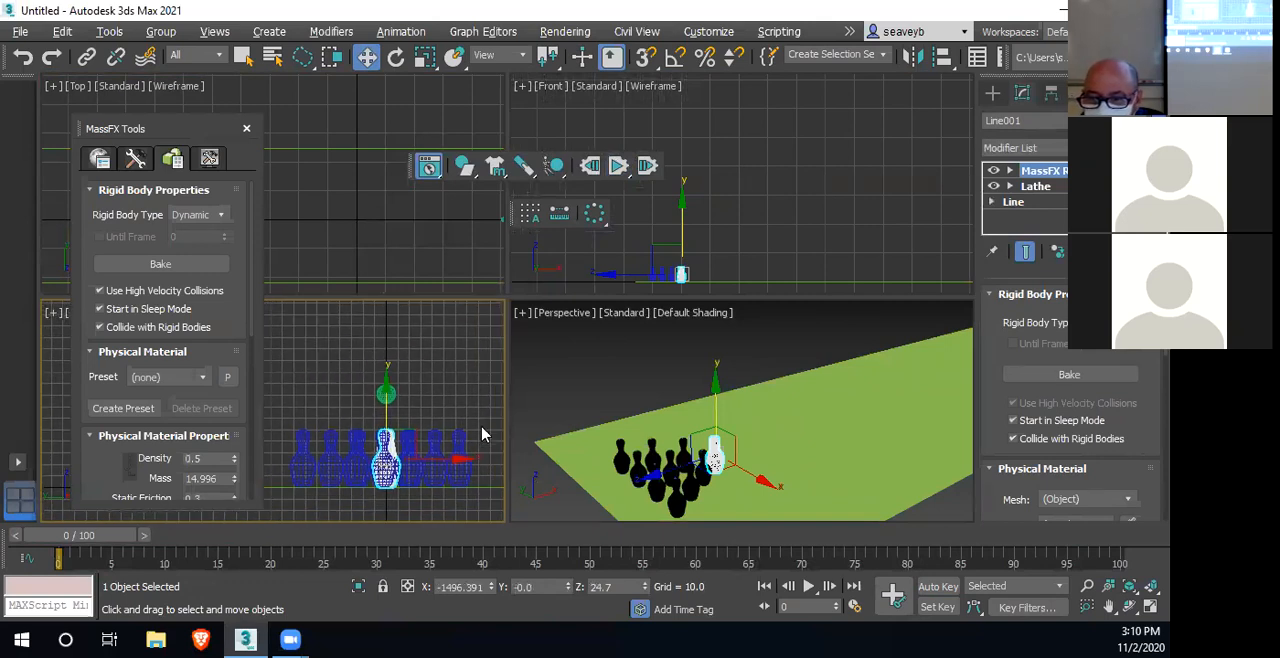
pyautogui.moveTo(454, 432)
pyautogui.mouseDown()
pyautogui.moveTo(343, 456)
pyautogui.moveTo(289, 440)
pyautogui.moveTo(469, 435)
pyautogui.mouseUp()
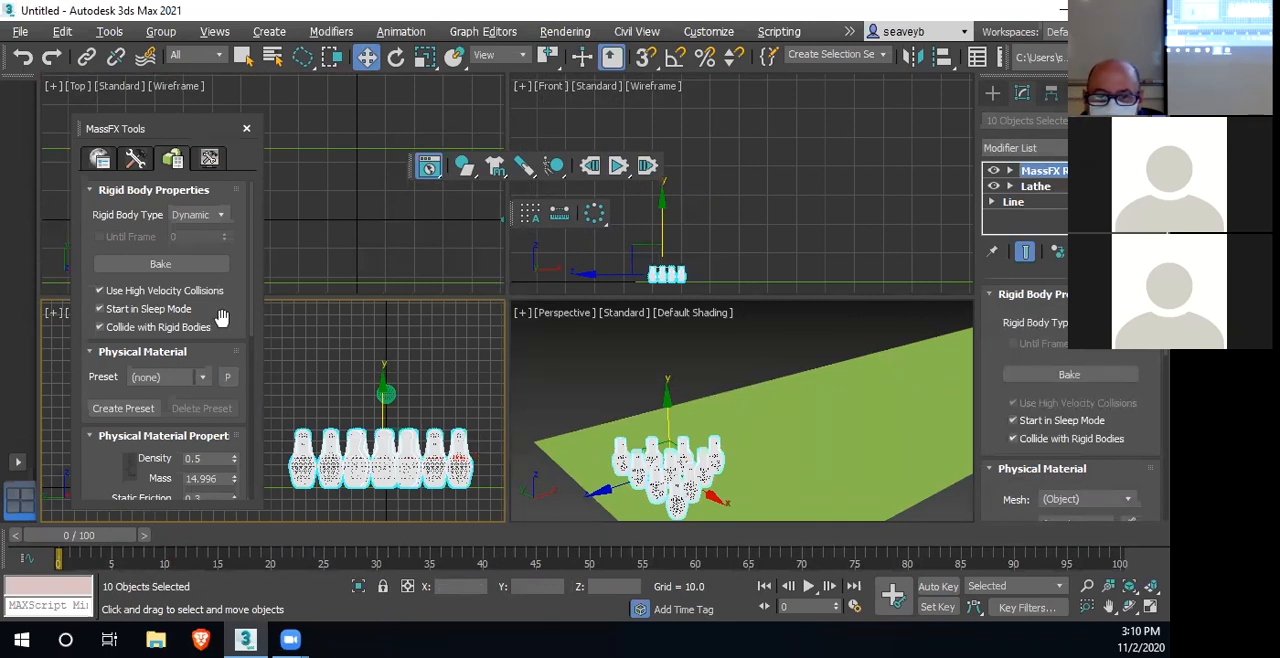
# Set the MassFX mass of the ten selected pins to about 2 and clear the selection
pyautogui.scroll(-3, 213, 372)
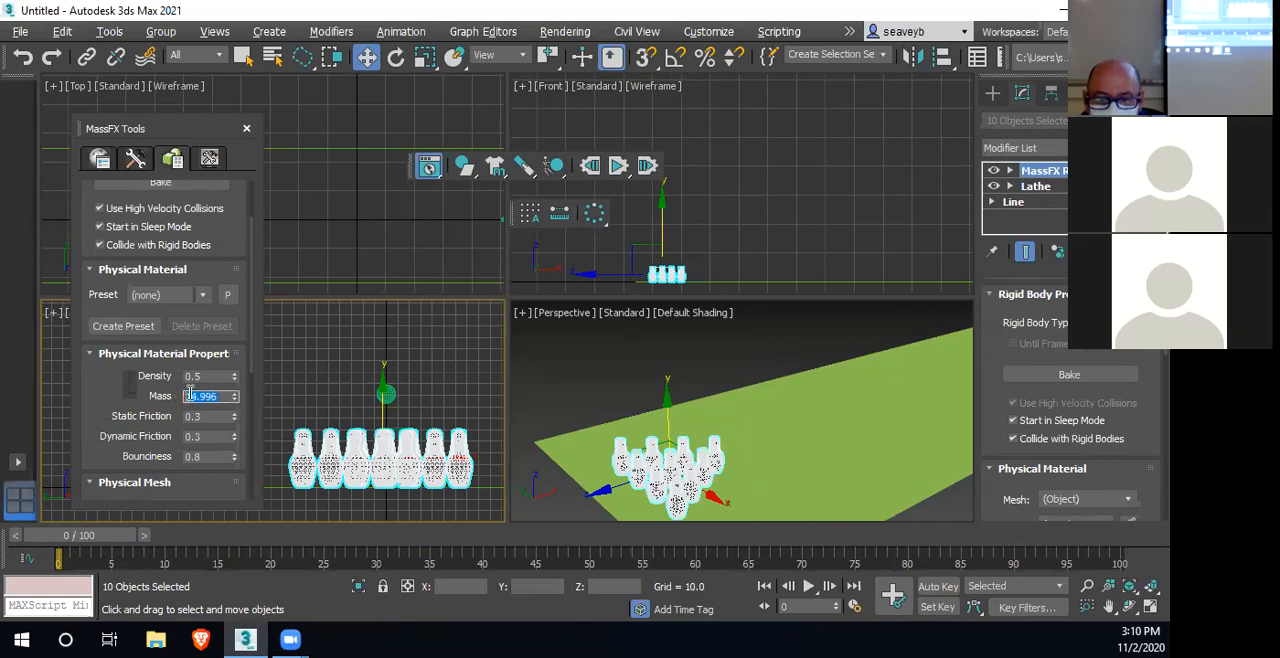
pyautogui.write('5')
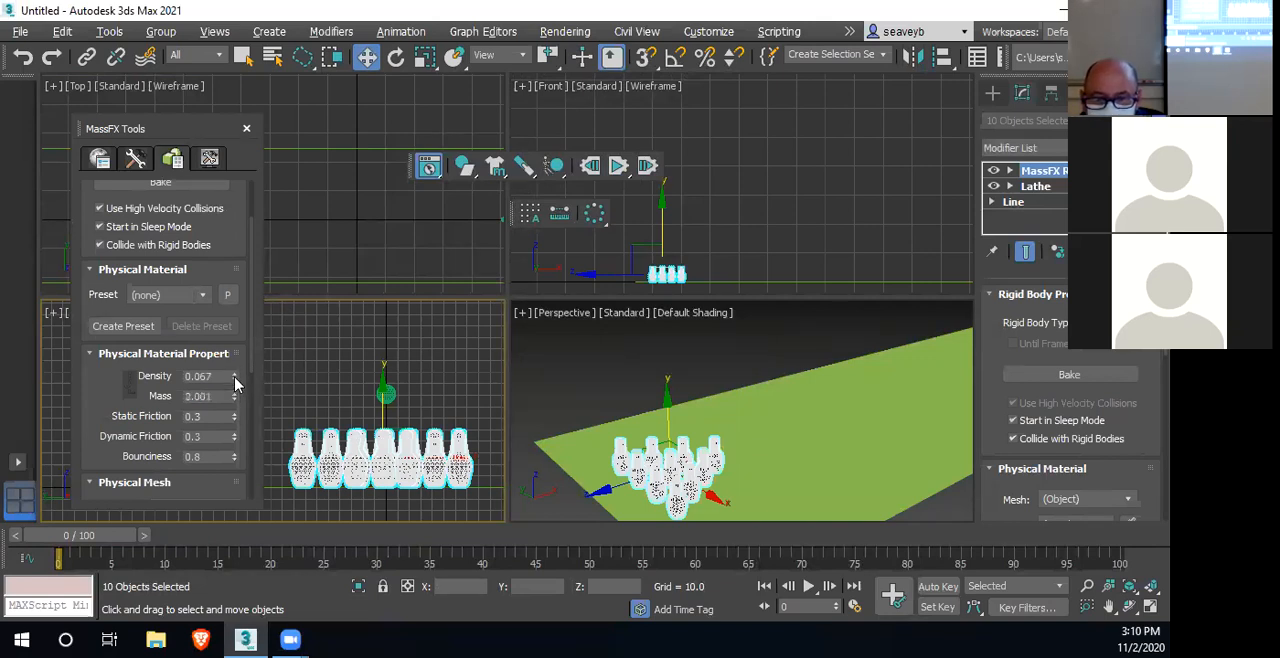
pyautogui.click(656, 364)
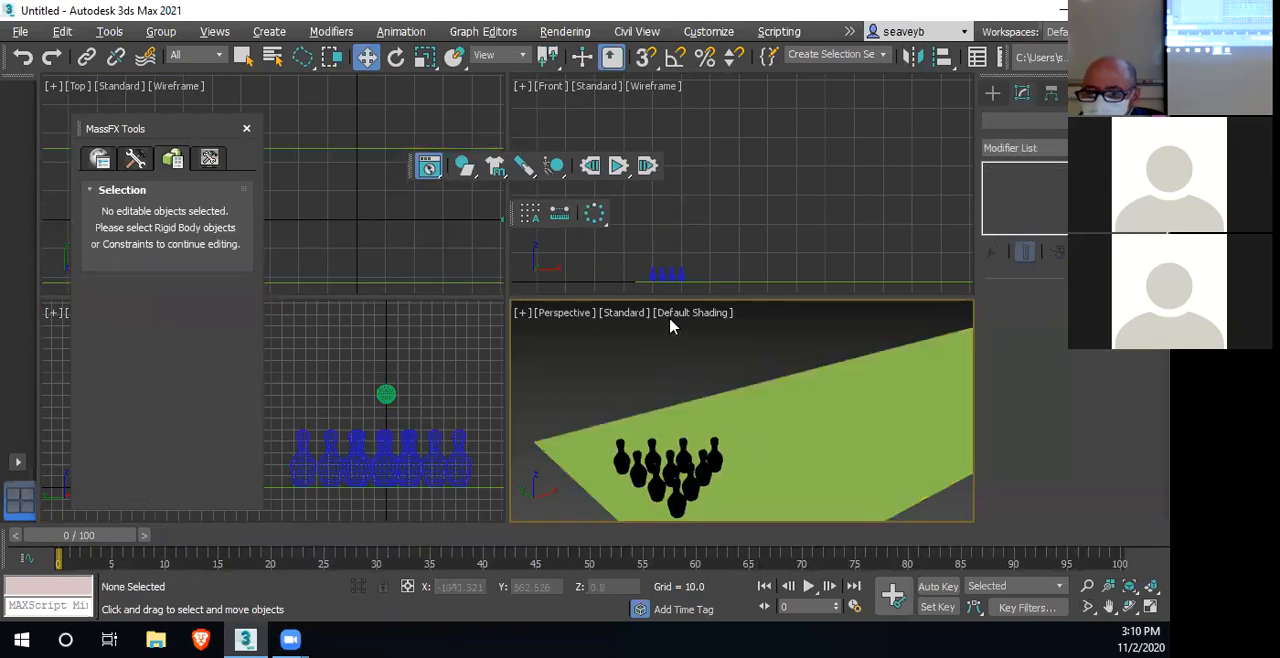
# Select the sphere and set its MassFX mass to 10000
pyautogui.click(385, 393)
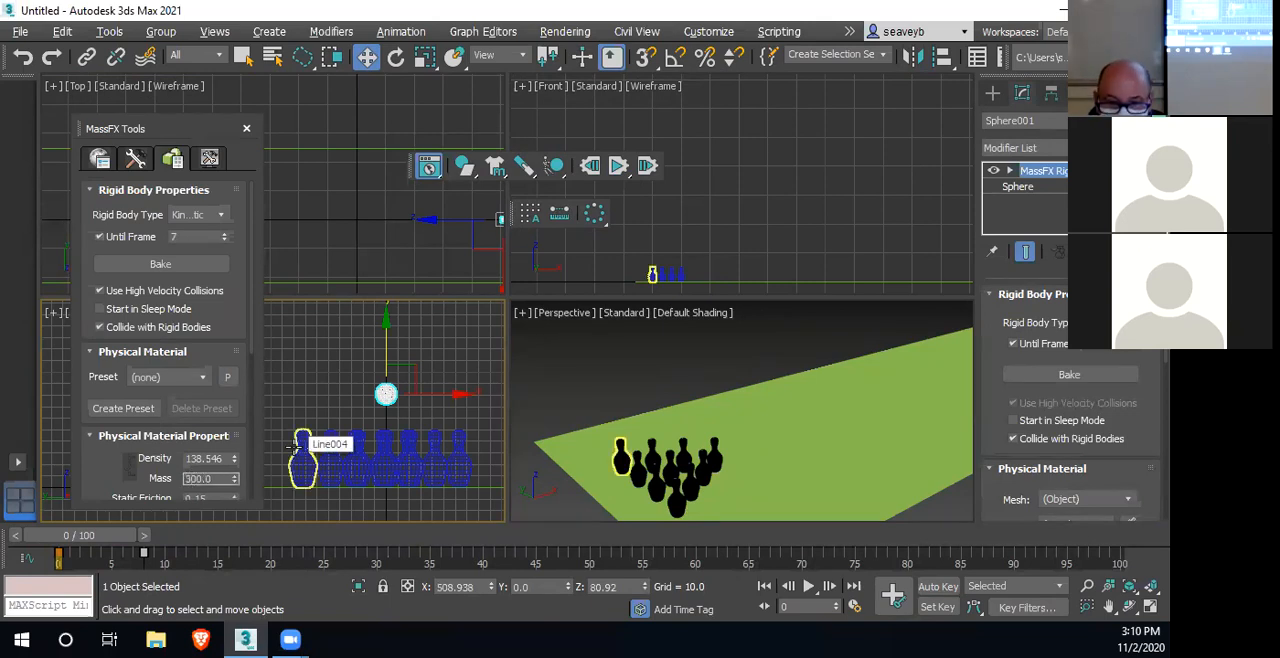
pyautogui.write('100')
pyautogui.press('Return')
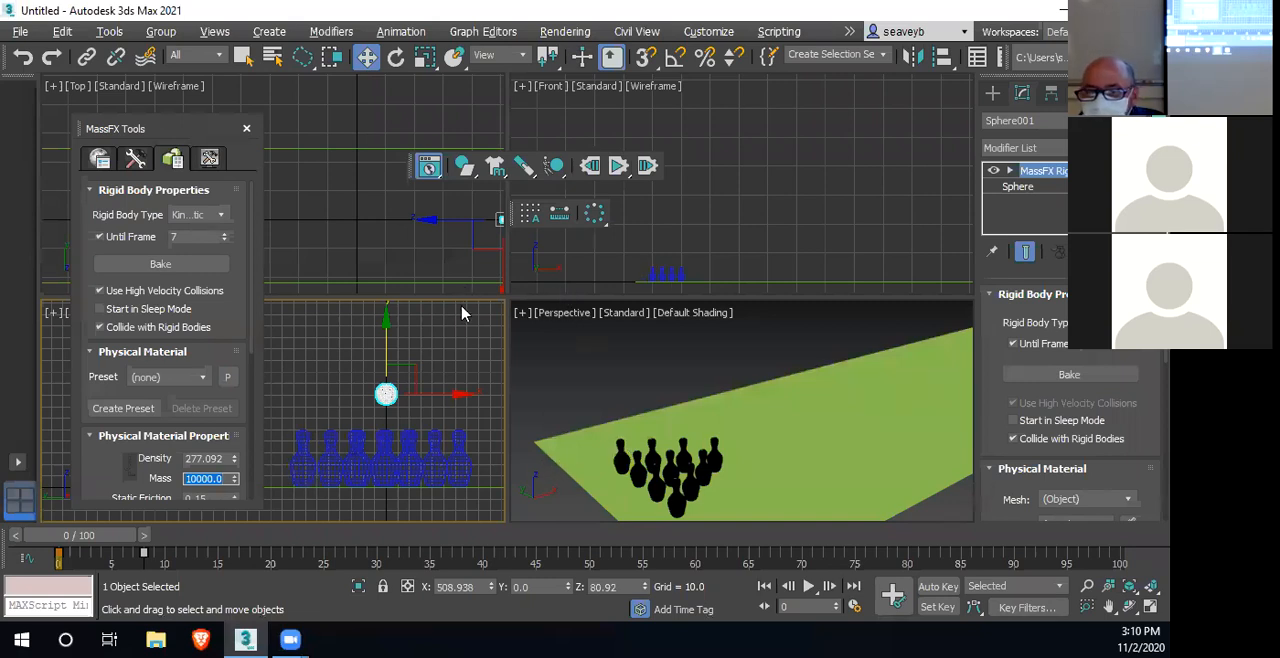
# Run the MassFX simulation with the whole lane in the Perspective view to examine the impact, and reset it
pyautogui.moveTo(700, 460); pyautogui.dragTo(620, 457, button='middle')
pyautogui.scroll(-5, 705, 451)
pyautogui.moveTo(705, 451); pyautogui.dragTo(703, 479, button='middle')
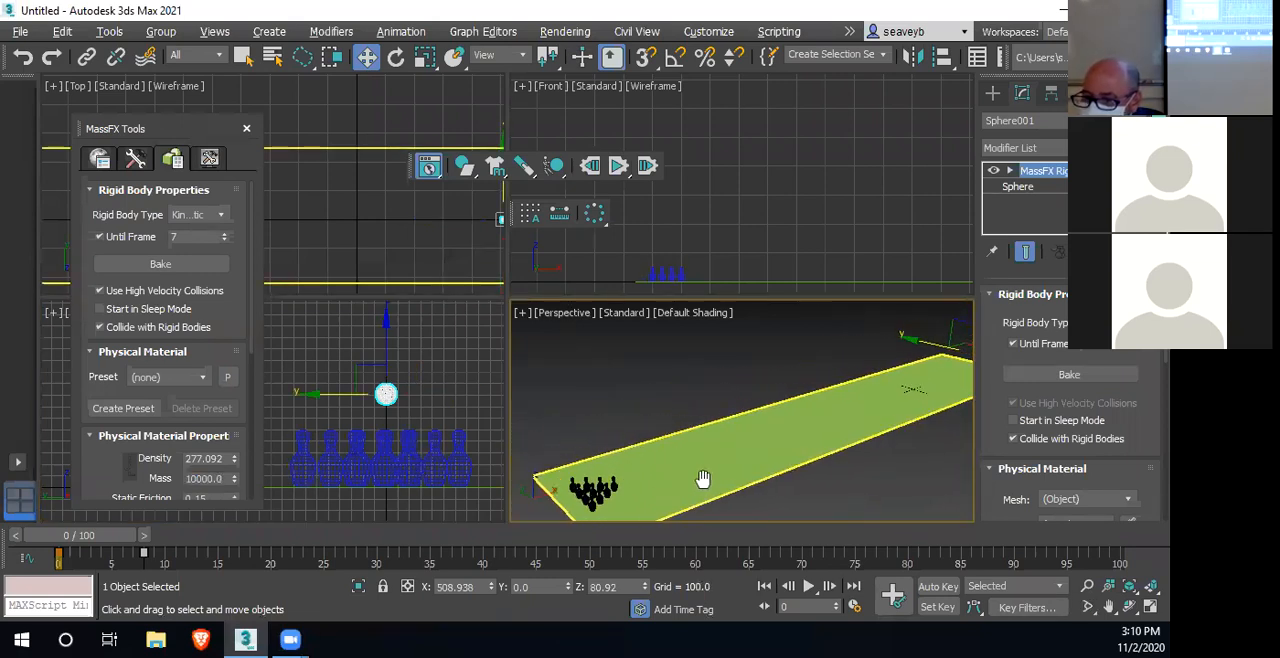
pyautogui.click(619, 166)
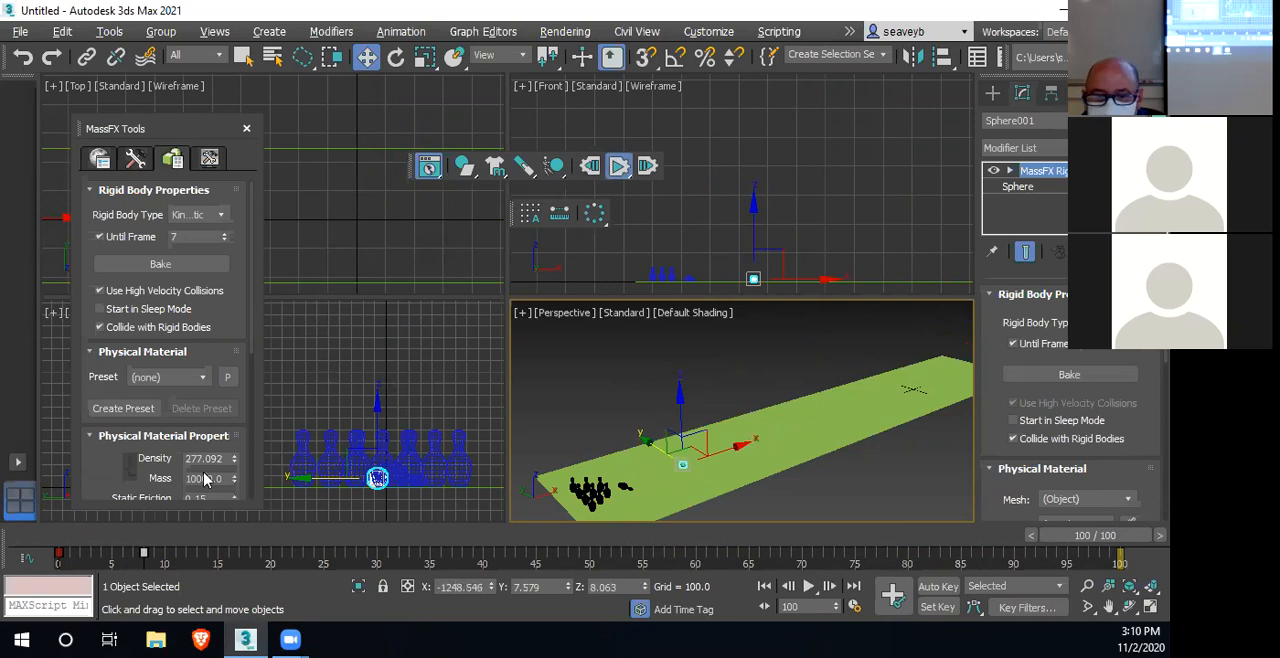
pyautogui.click(591, 167)
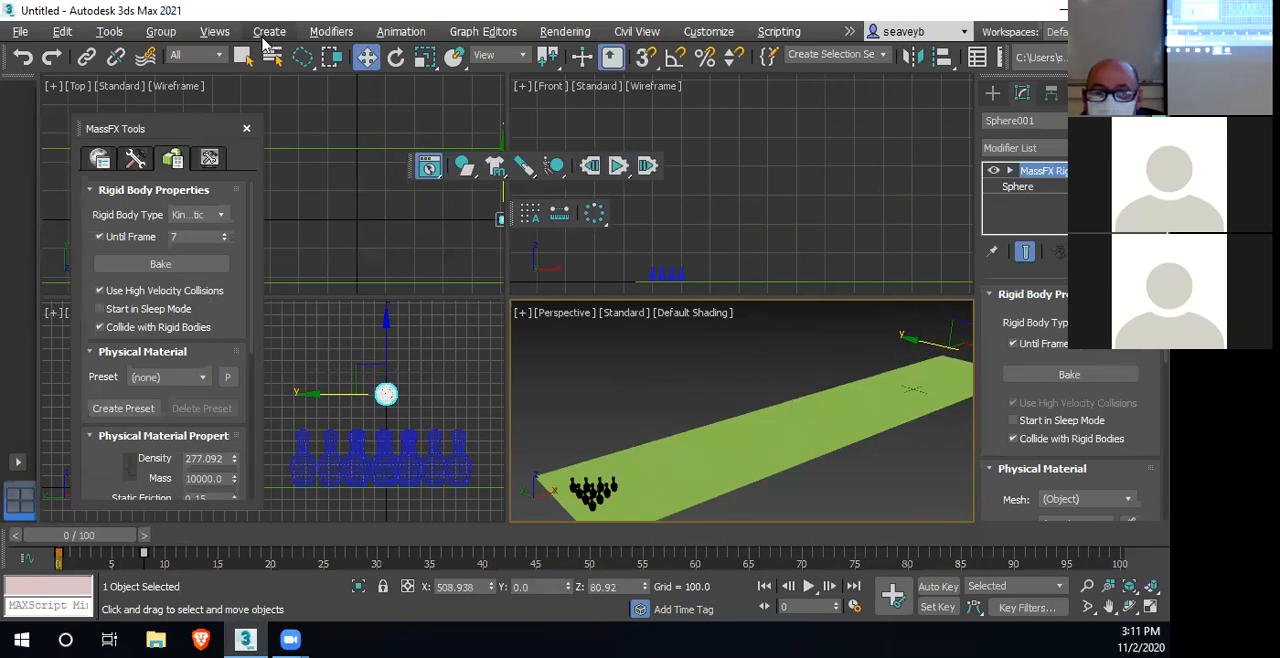
# Select all ten pins with a rectangular selection region and assign them the Rubber physical material preset
pyautogui.click(308, 58)
pyautogui.click(302, 86)
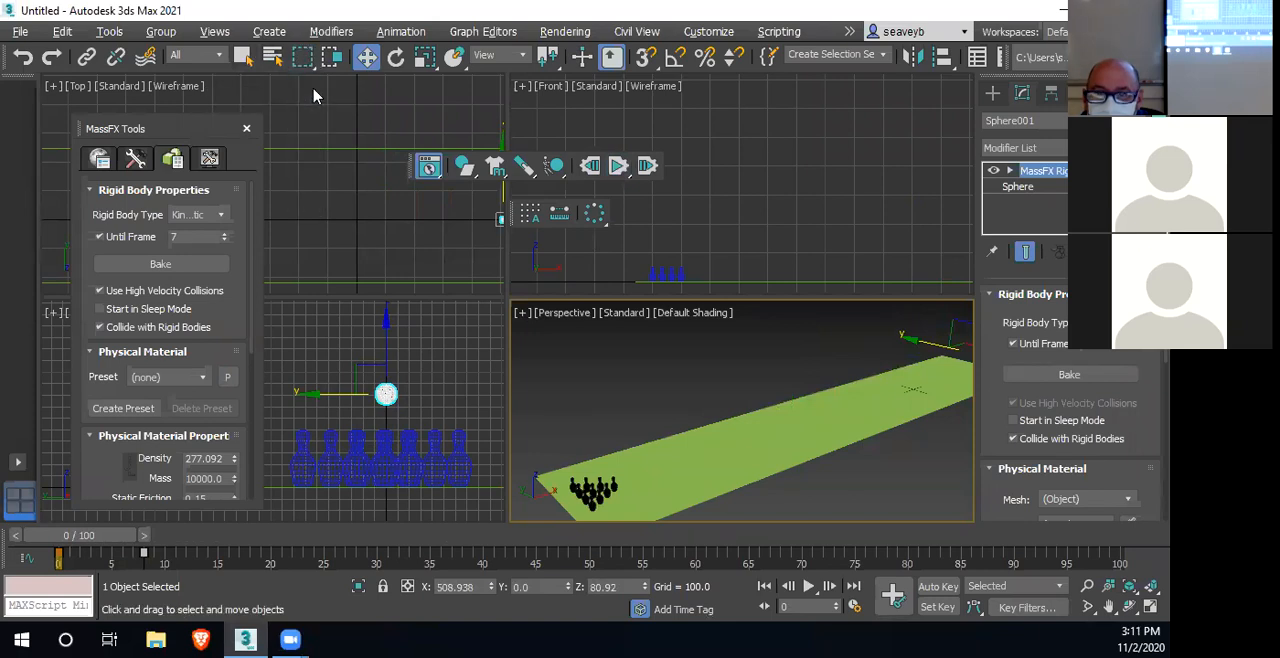
pyautogui.moveTo(484, 434); pyautogui.dragTo(288, 455)
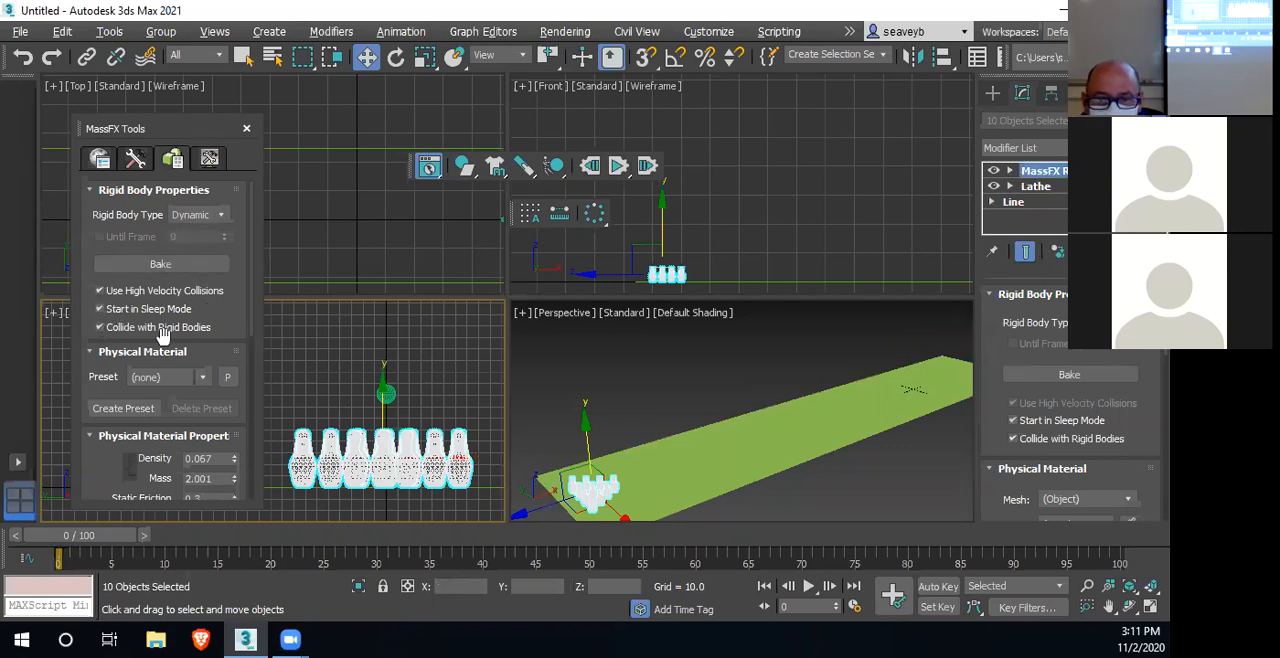
pyautogui.click(203, 379)
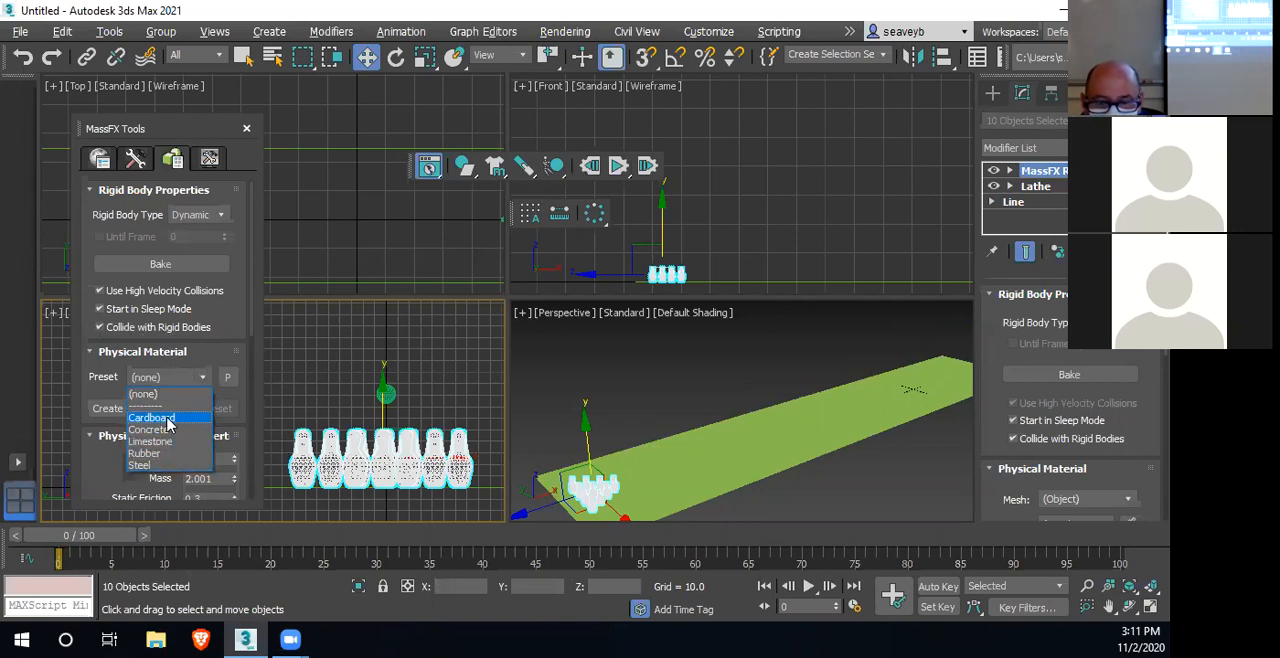
pyautogui.click(150, 455)
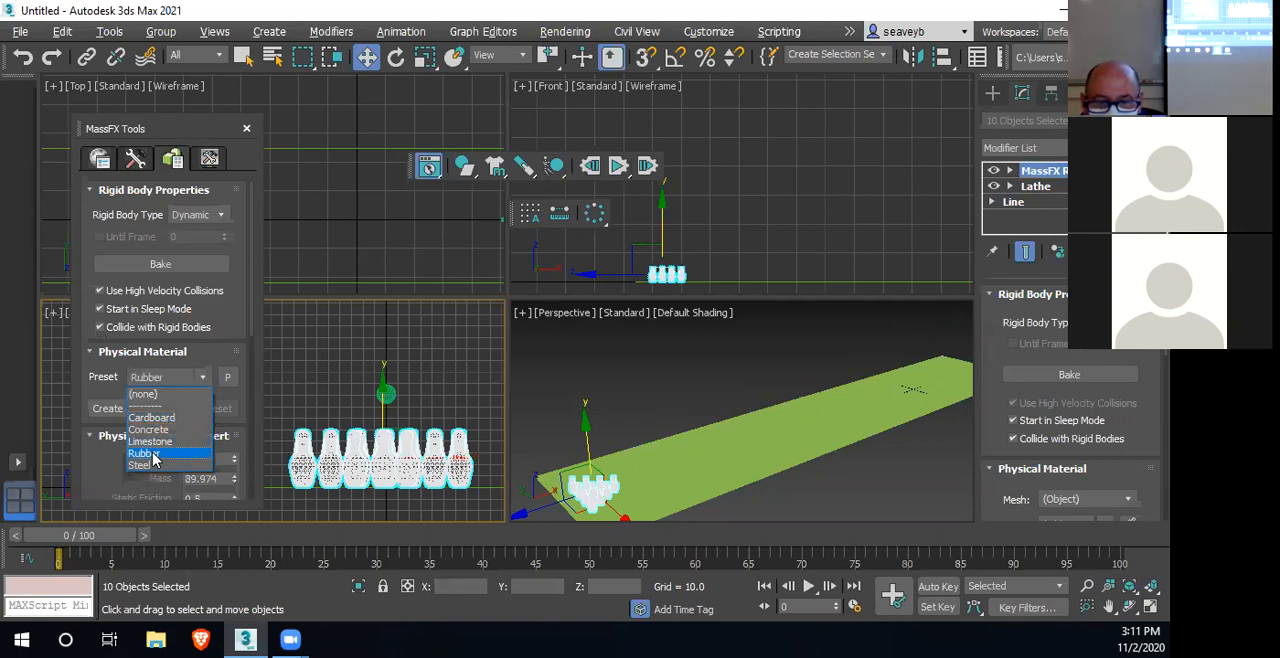
pyautogui.click(148, 452)
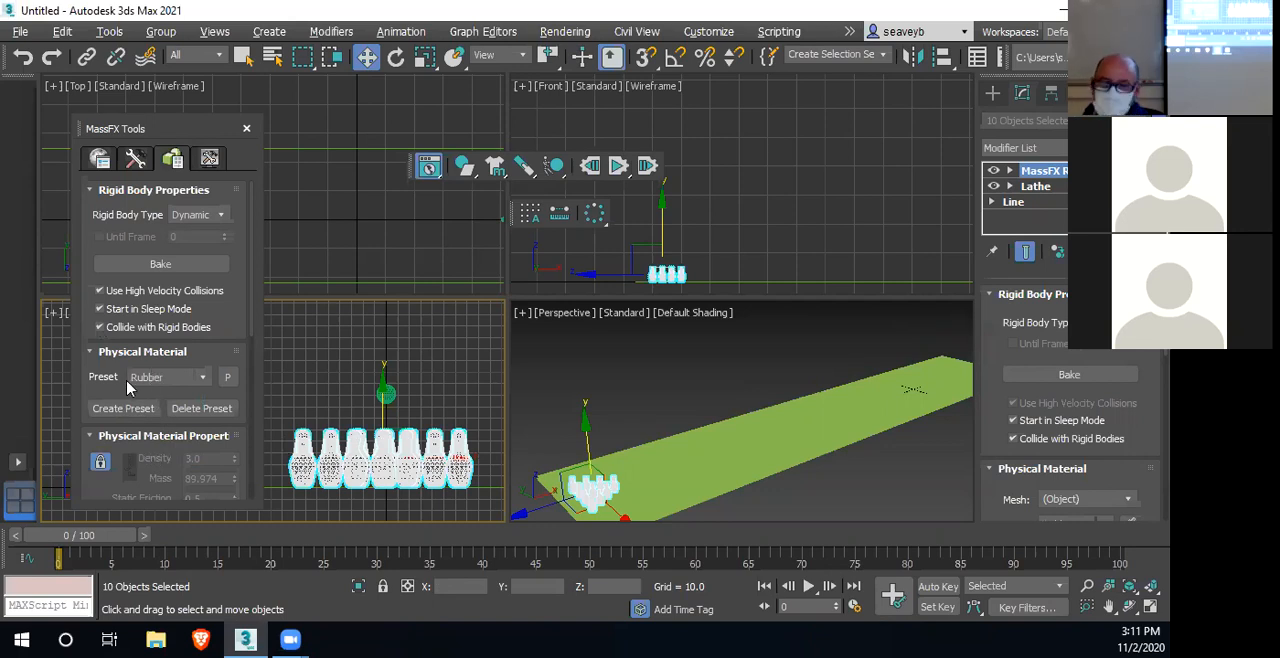
pyautogui.scroll(-3, 155, 422)
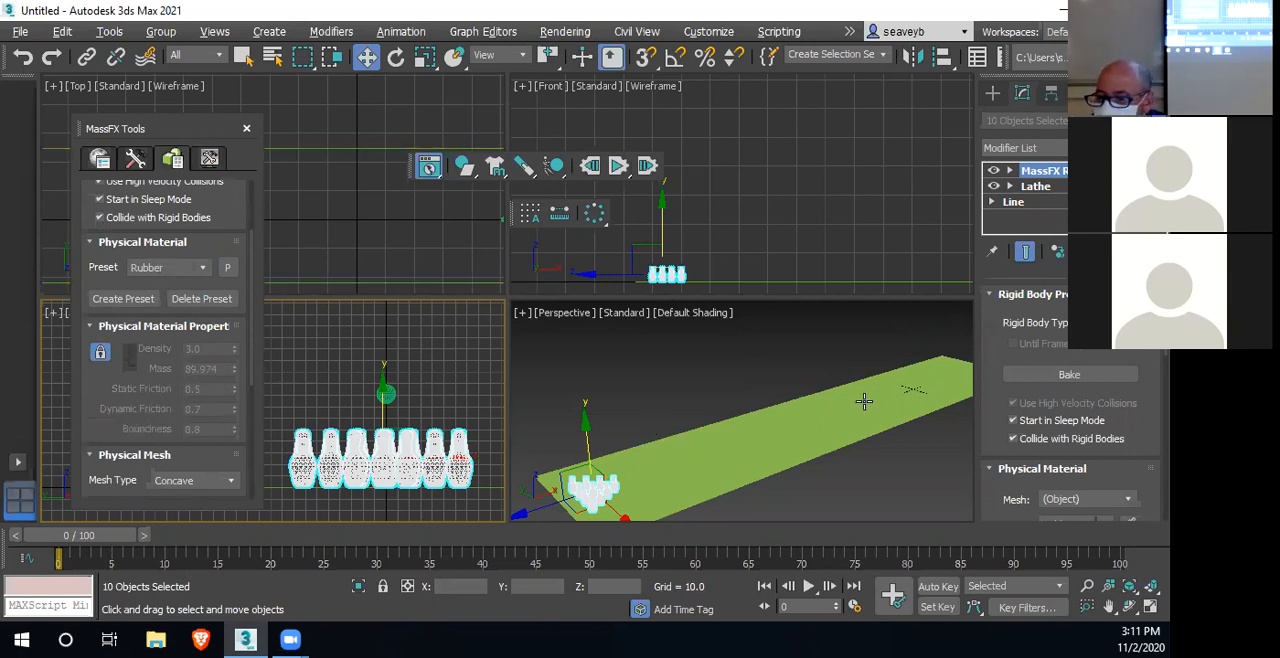
# Select the sphere at the far end of the lane and assign it the Steel physical material preset
pyautogui.scroll(-4, 829, 400)
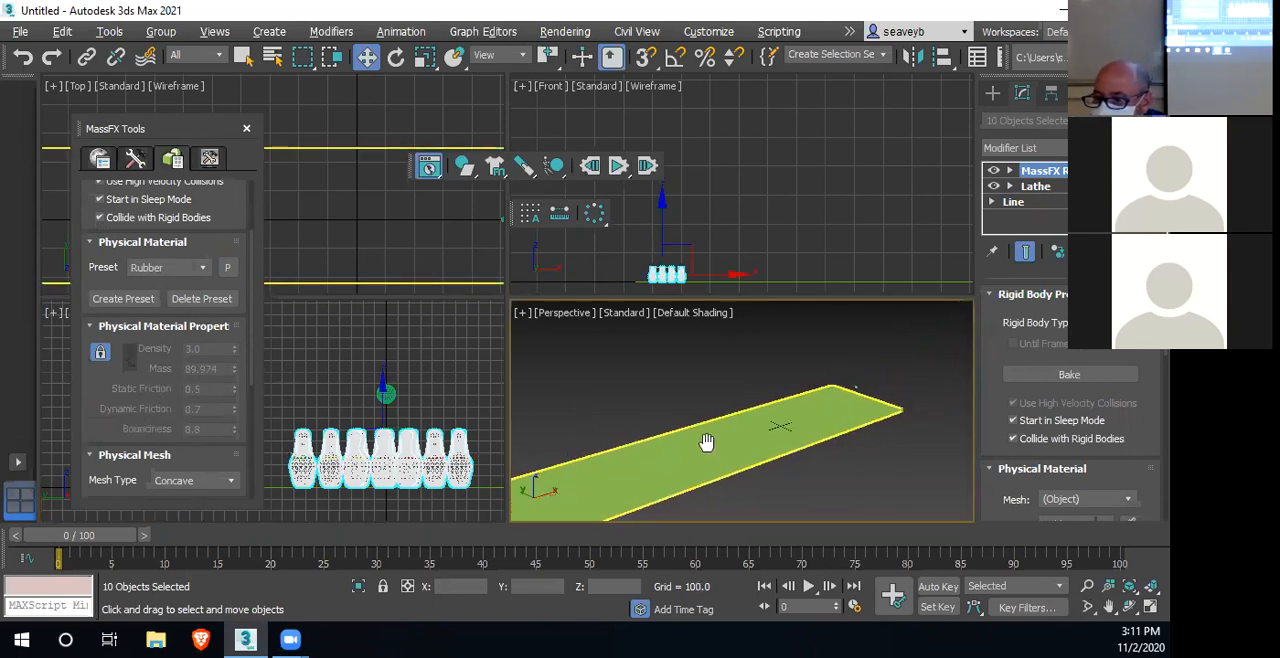
pyautogui.click(851, 388)
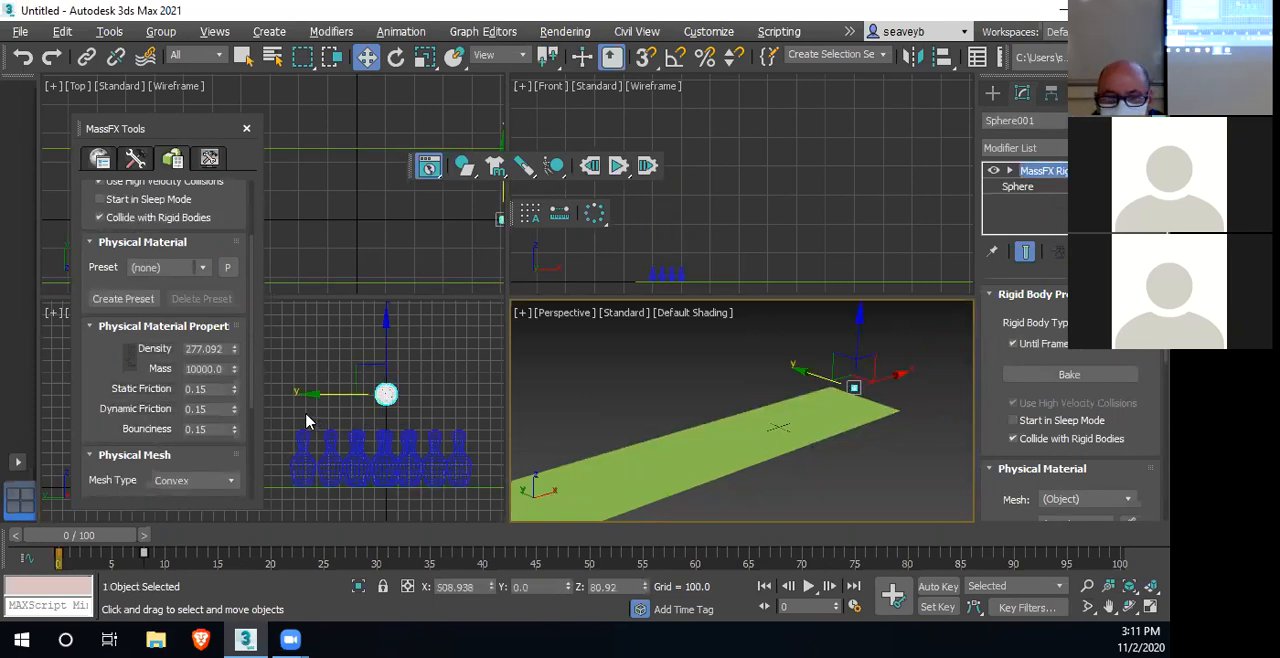
pyautogui.scroll(2, 162, 315)
pyautogui.click(204, 322)
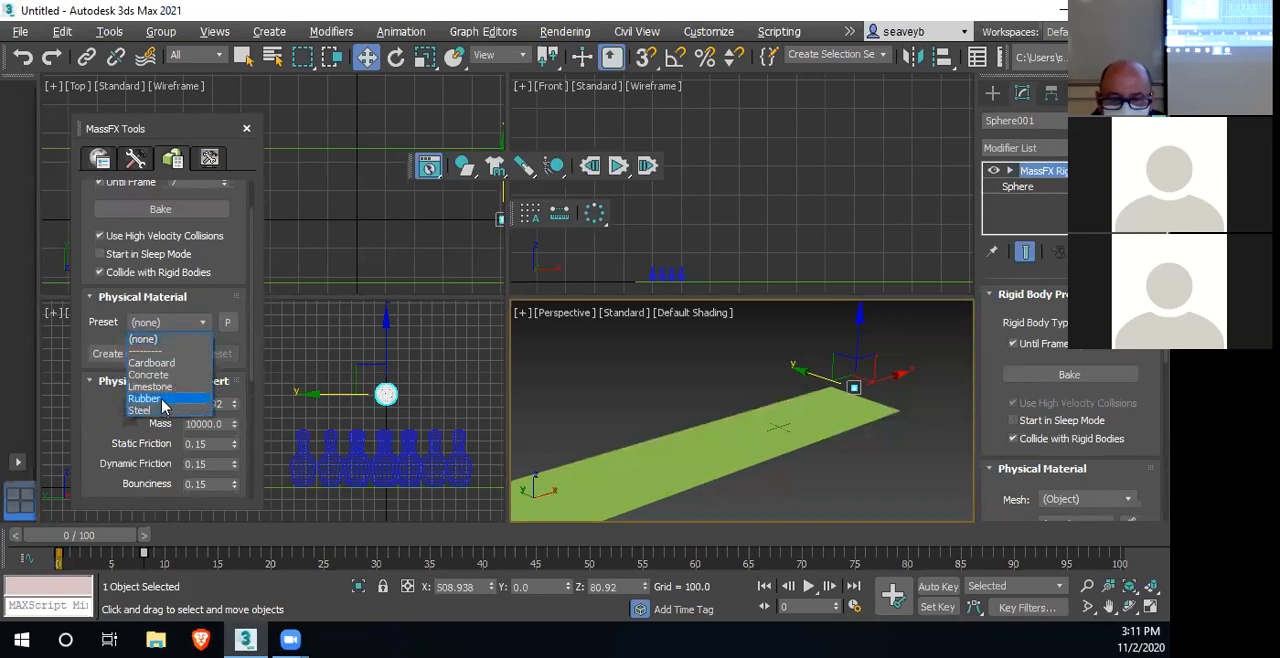
pyautogui.click(141, 410)
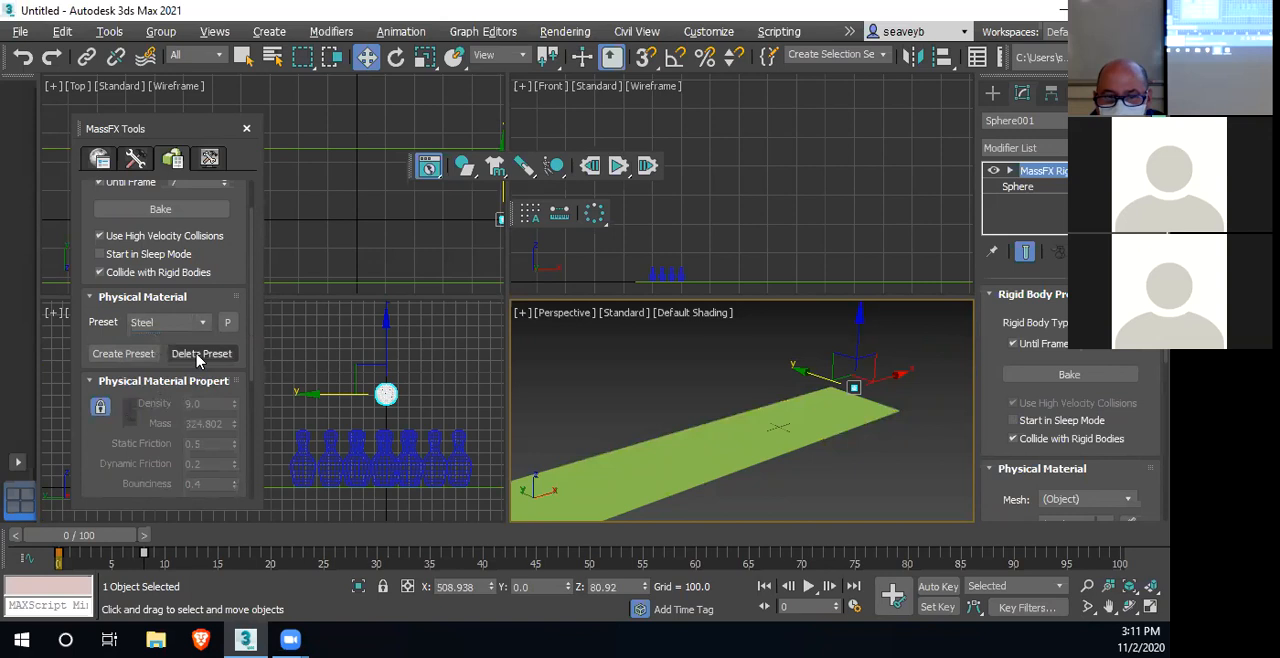
# Check the sphere's keyframed position at frame 7, return to frame 0, run the MassFX simulation and reset it
pyautogui.scroll(-4, 676, 454)
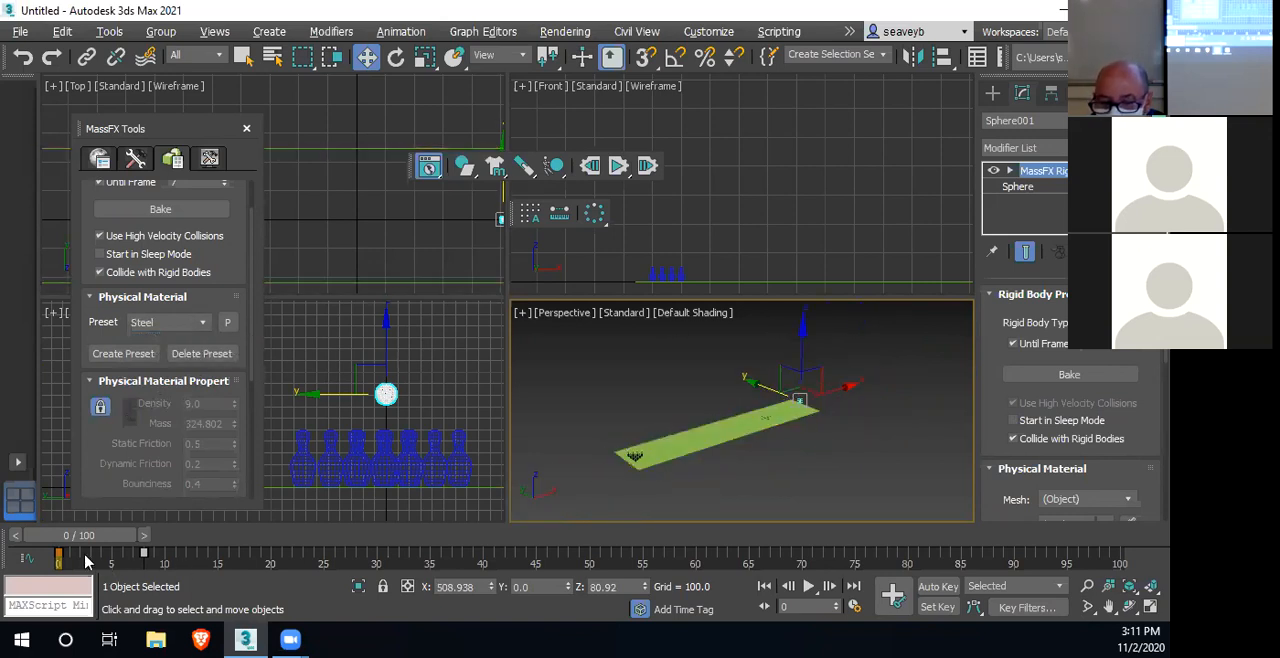
pyautogui.moveTo(87, 538); pyautogui.dragTo(163, 538)
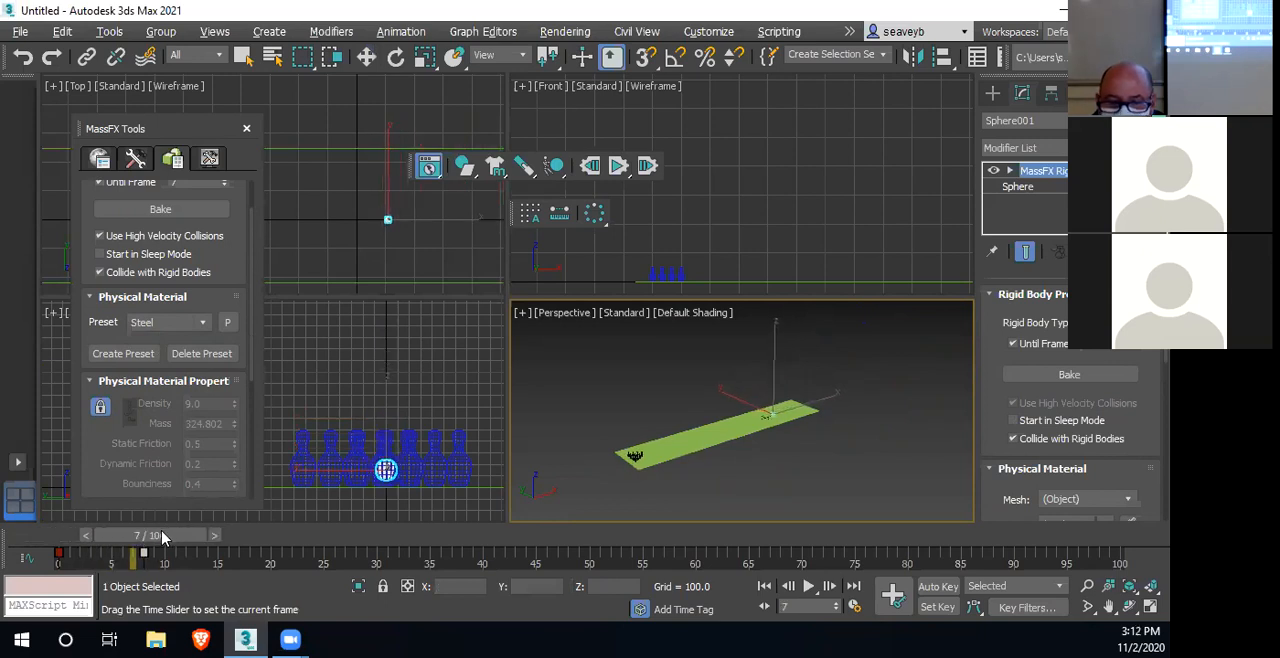
pyautogui.press('w')
pyautogui.scroll(2, 229, 269)
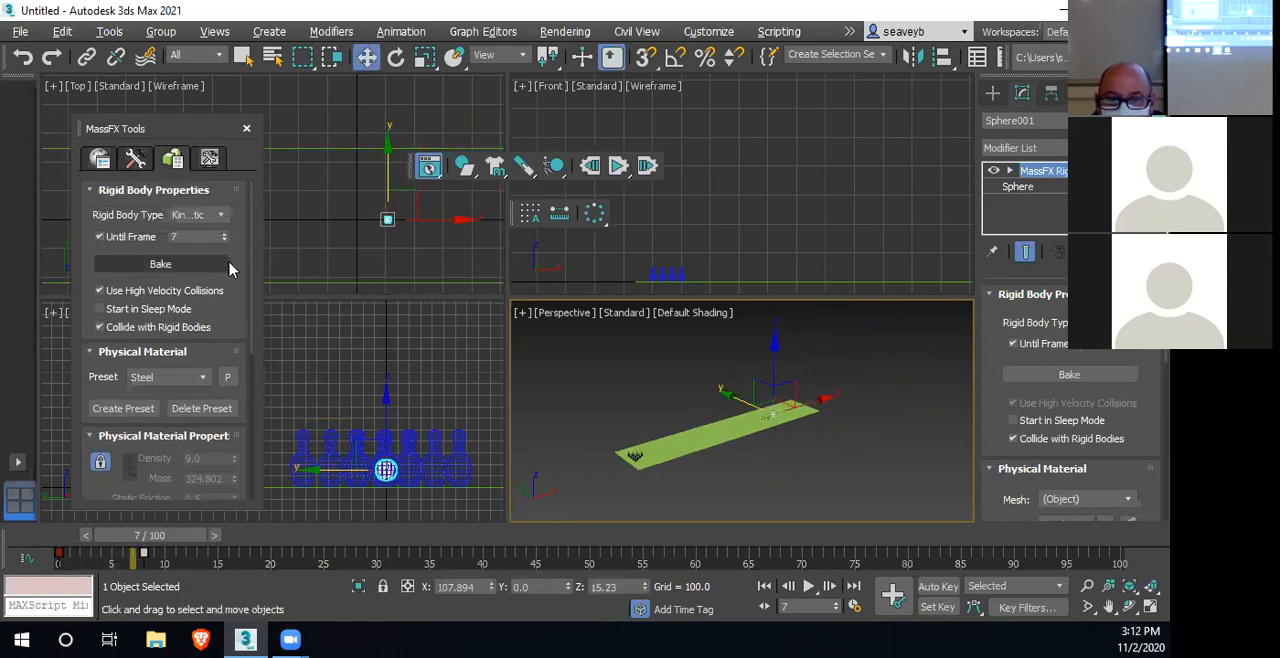
pyautogui.moveTo(186, 540); pyautogui.dragTo(100, 545)
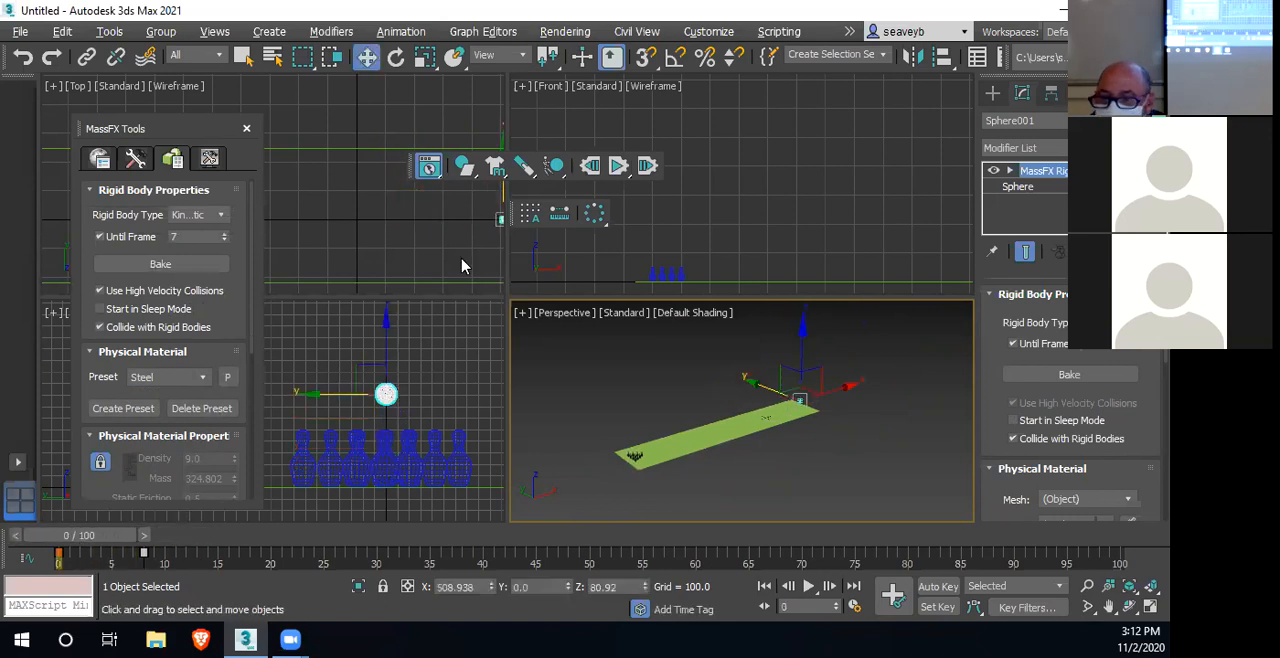
pyautogui.click(620, 167)
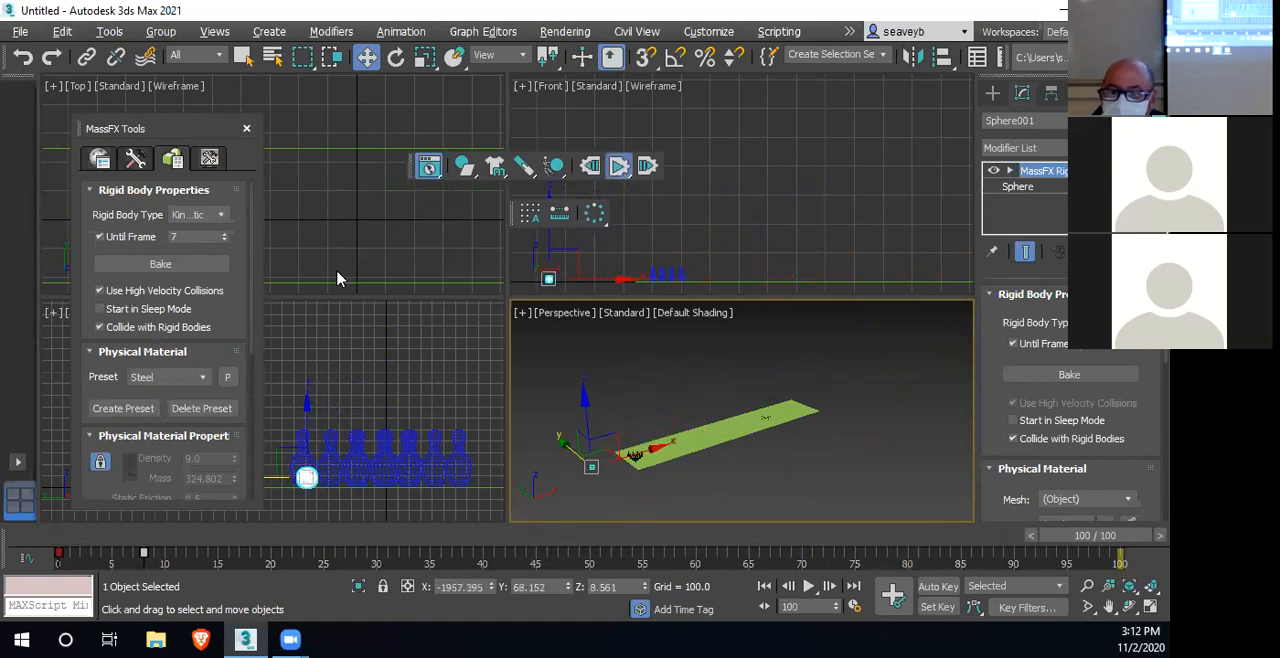
pyautogui.click(589, 167)
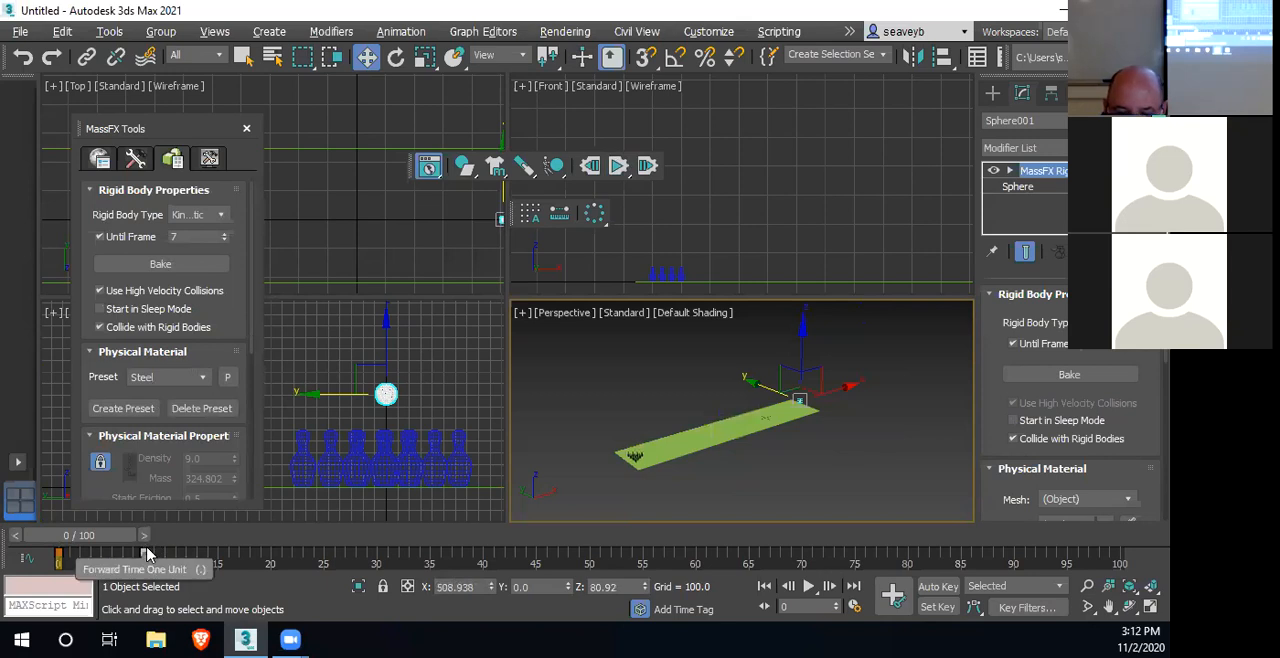
# Move the sphere's second position key to frame 6 and set its Until Frame to 5
pyautogui.moveTo(142, 552); pyautogui.dragTo(119, 551)
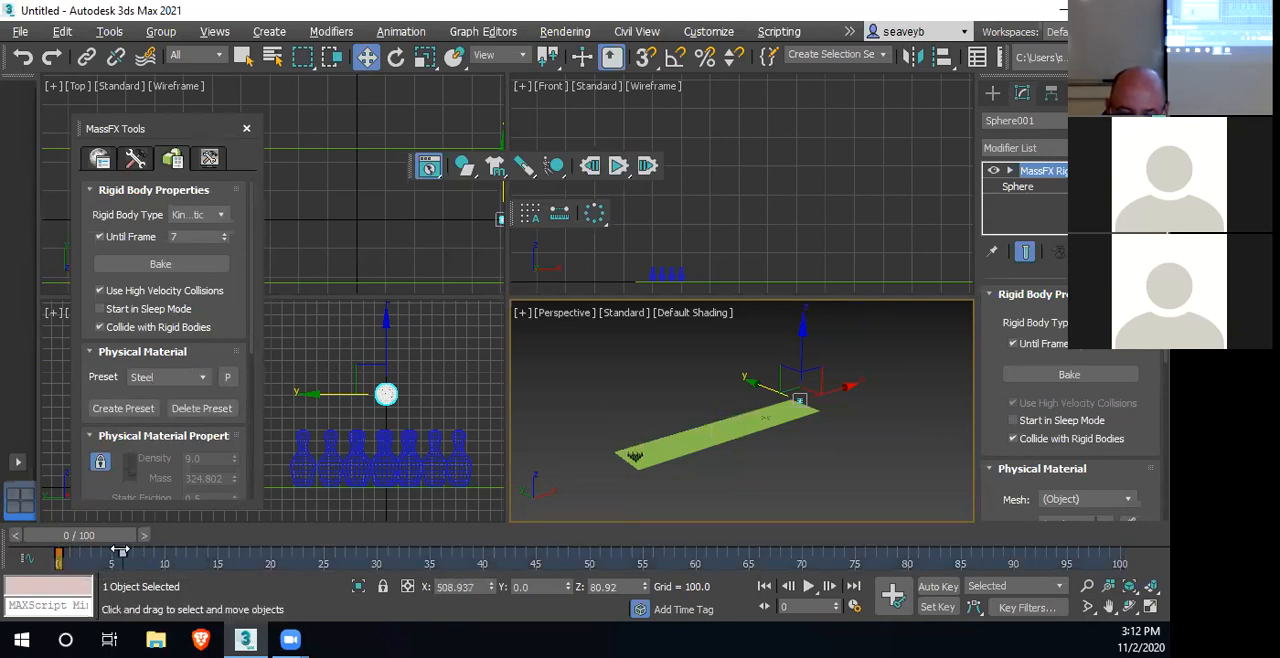
pyautogui.click(182, 237)
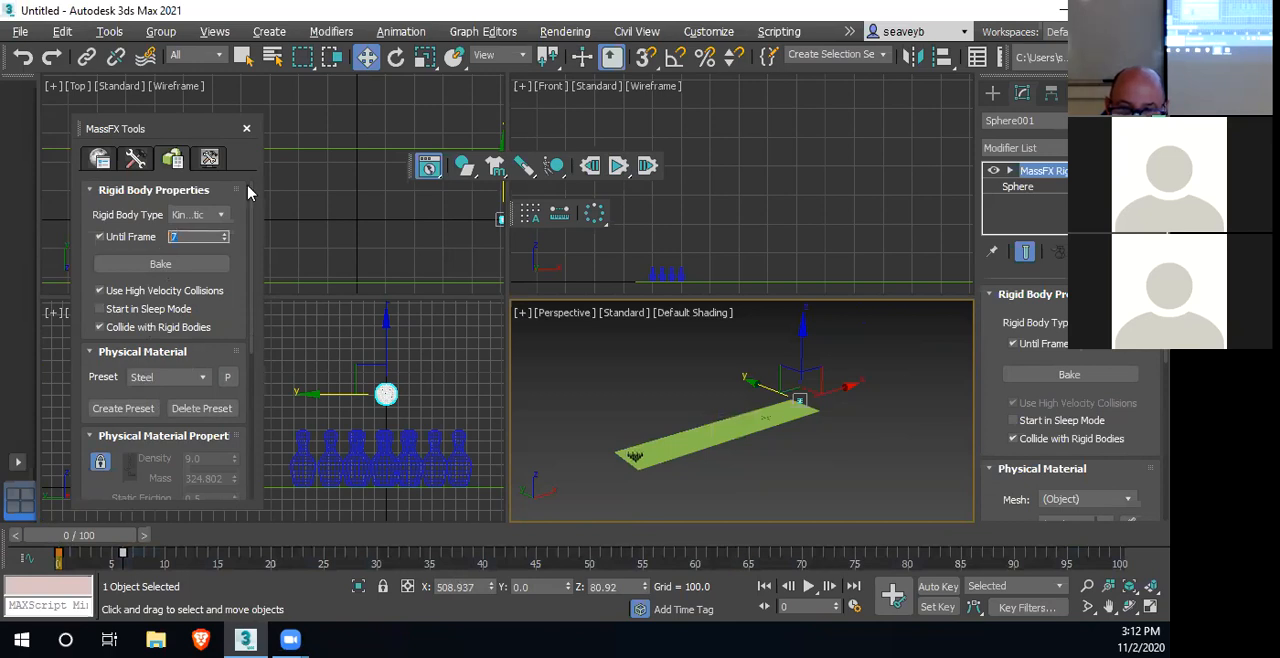
pyautogui.write('5')
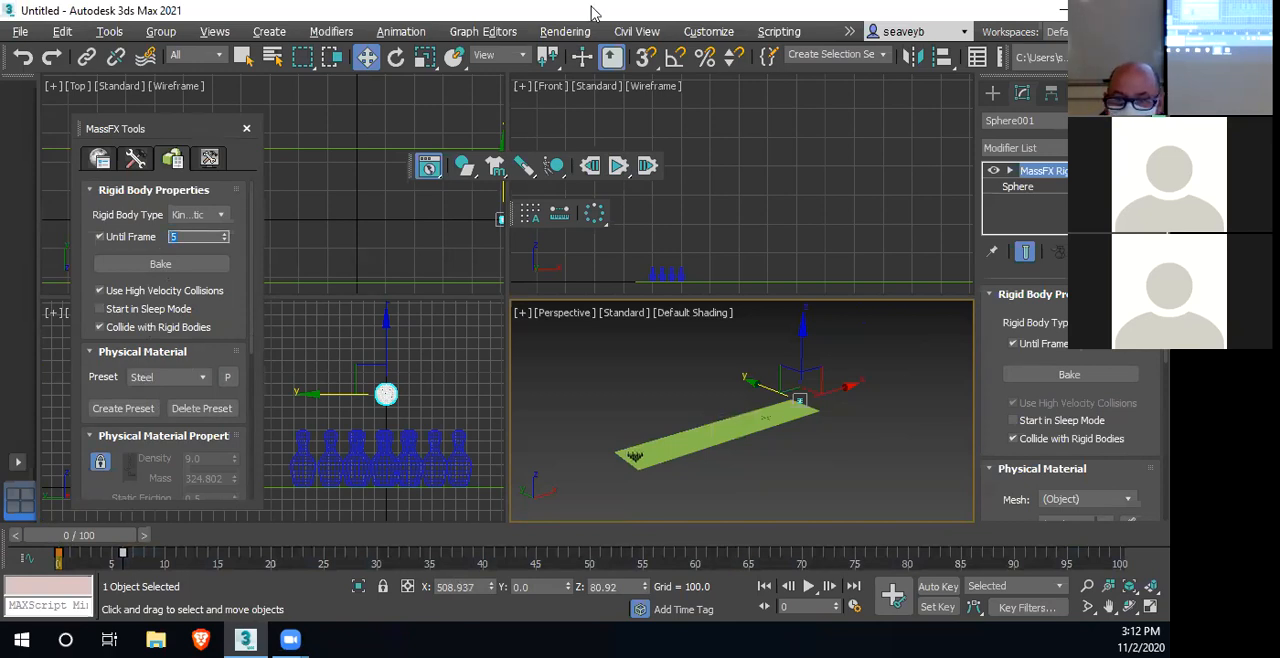
# Run the simulation with the faster launch, check how far the sphere travels past the pins, and reset it
pyautogui.click(621, 170)
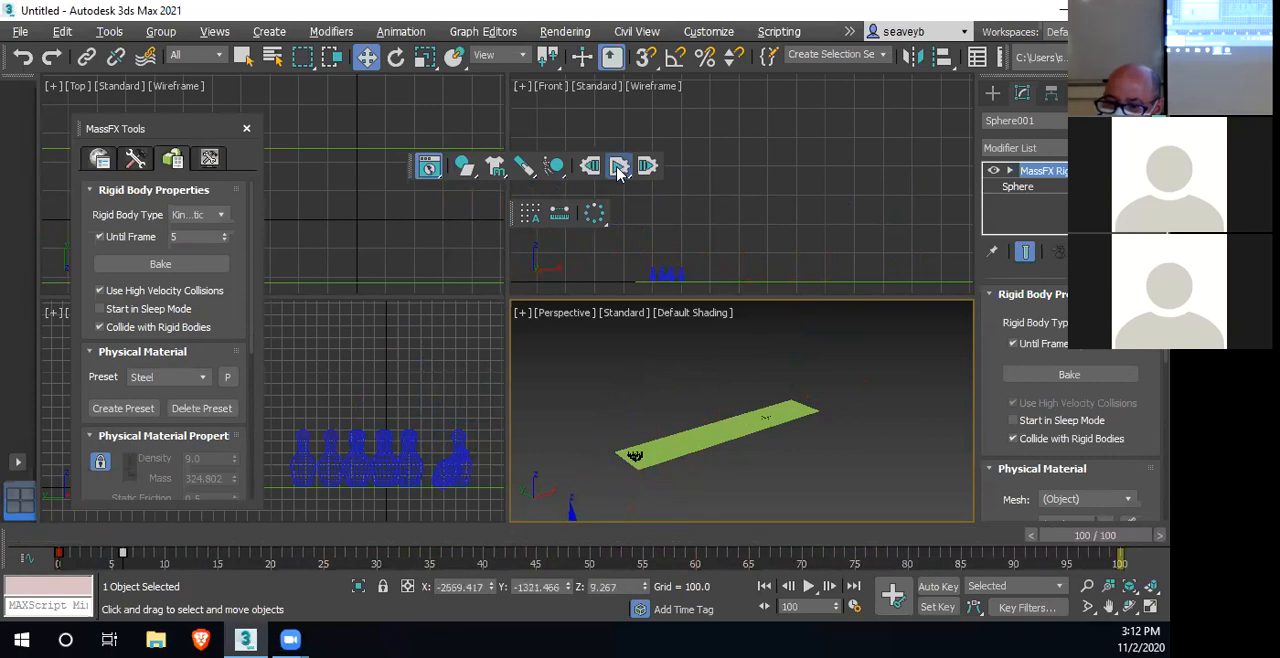
pyautogui.scroll(-3, 590, 428)
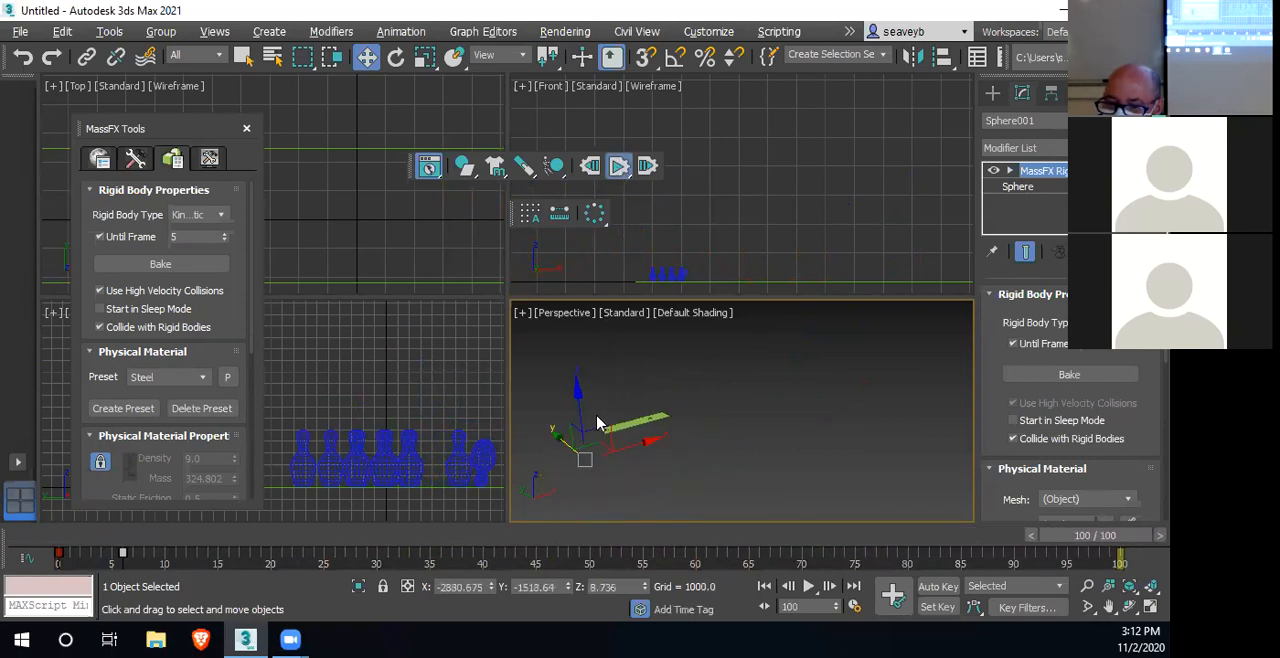
pyautogui.click(590, 166)
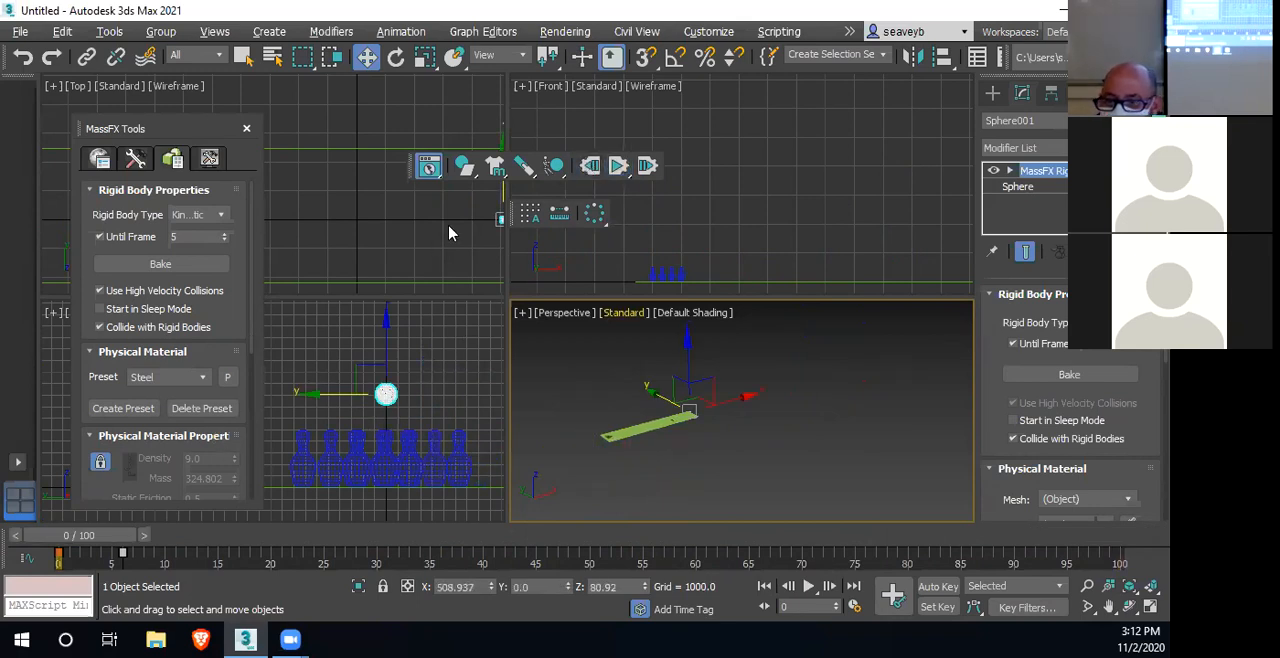
# Examine in the Front view how the bases of the pins sit on the lane surface
pyautogui.scroll(8, 670, 275)
pyautogui.click(707, 220)
pyautogui.scroll(6, 708, 220)
pyautogui.moveTo(708, 220); pyautogui.dragTo(754, 159, button='middle')
pyautogui.scroll(3, 723, 226)
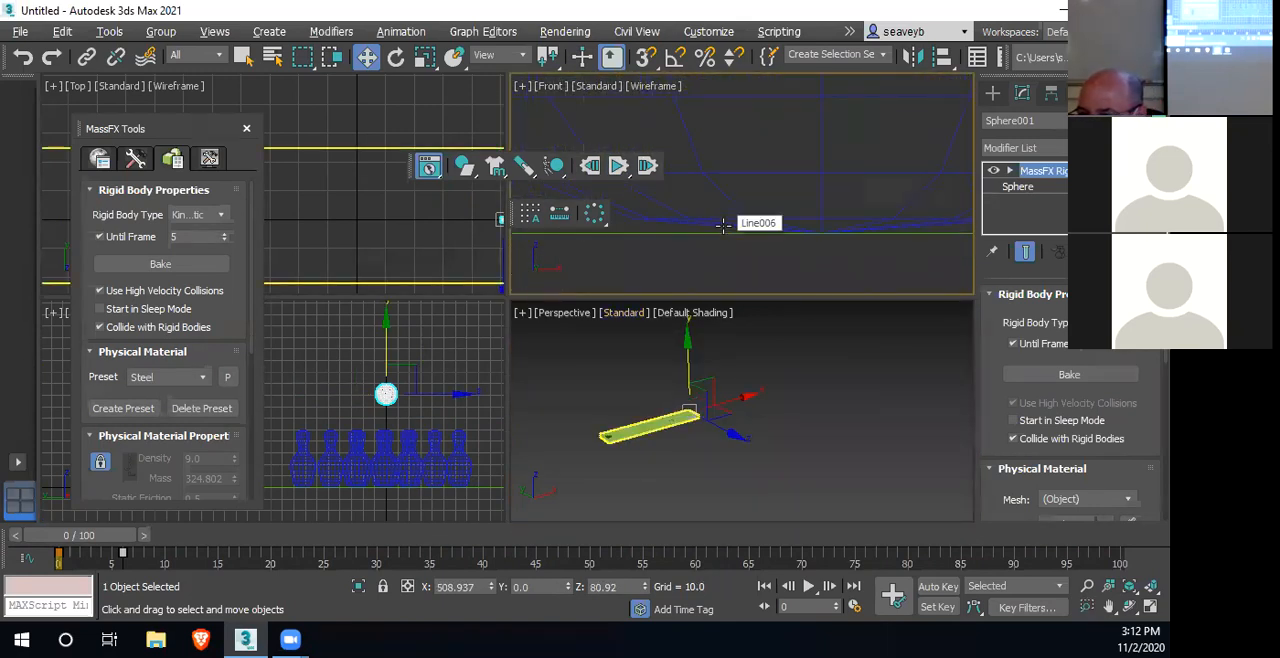
pyautogui.scroll(-6, 740, 235)
pyautogui.scroll(-2, 747, 252)
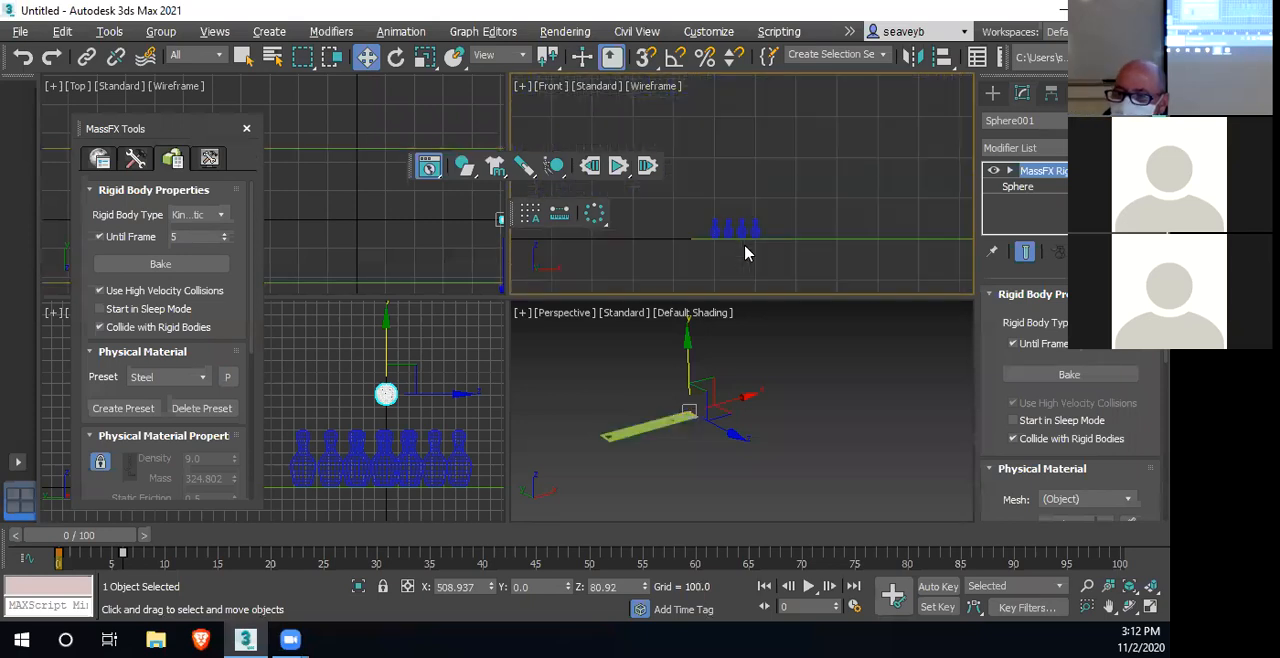
pyautogui.scroll(1, 737, 248)
pyautogui.moveTo(723, 253); pyautogui.dragTo(691, 284, button='middle')
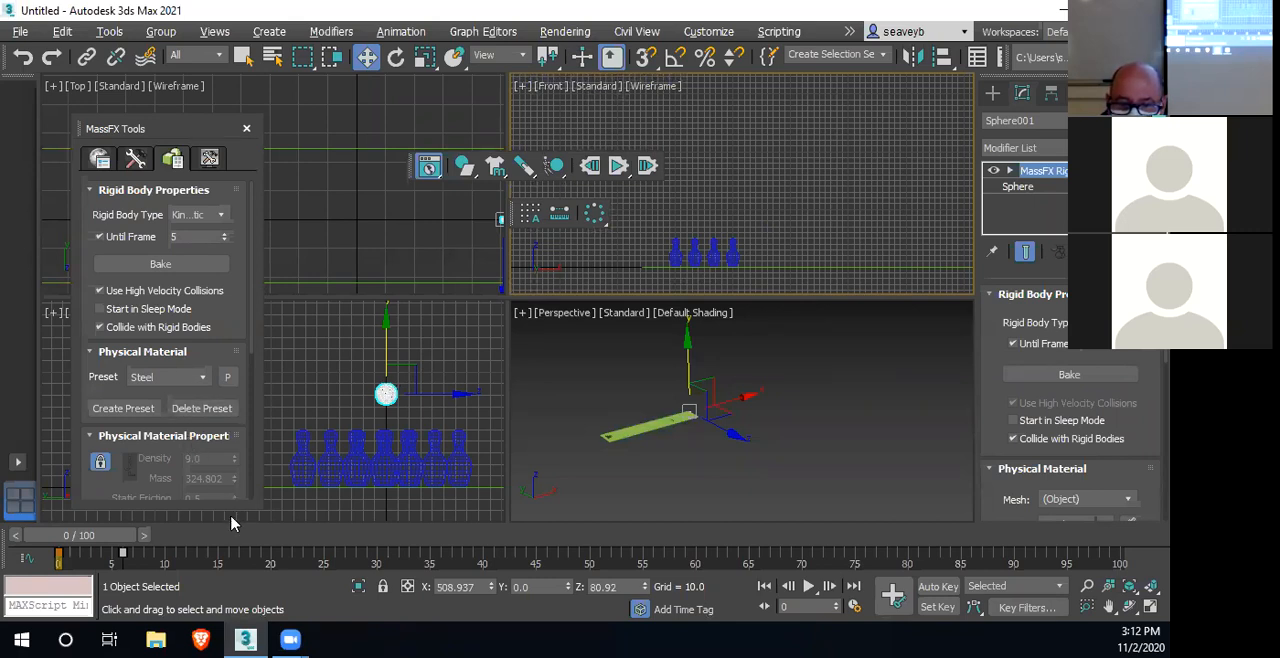
# Scrub the animation to frame 5 to check the sphere's keyframed motion and return to frame 0
pyautogui.moveTo(108, 541); pyautogui.dragTo(157, 541)
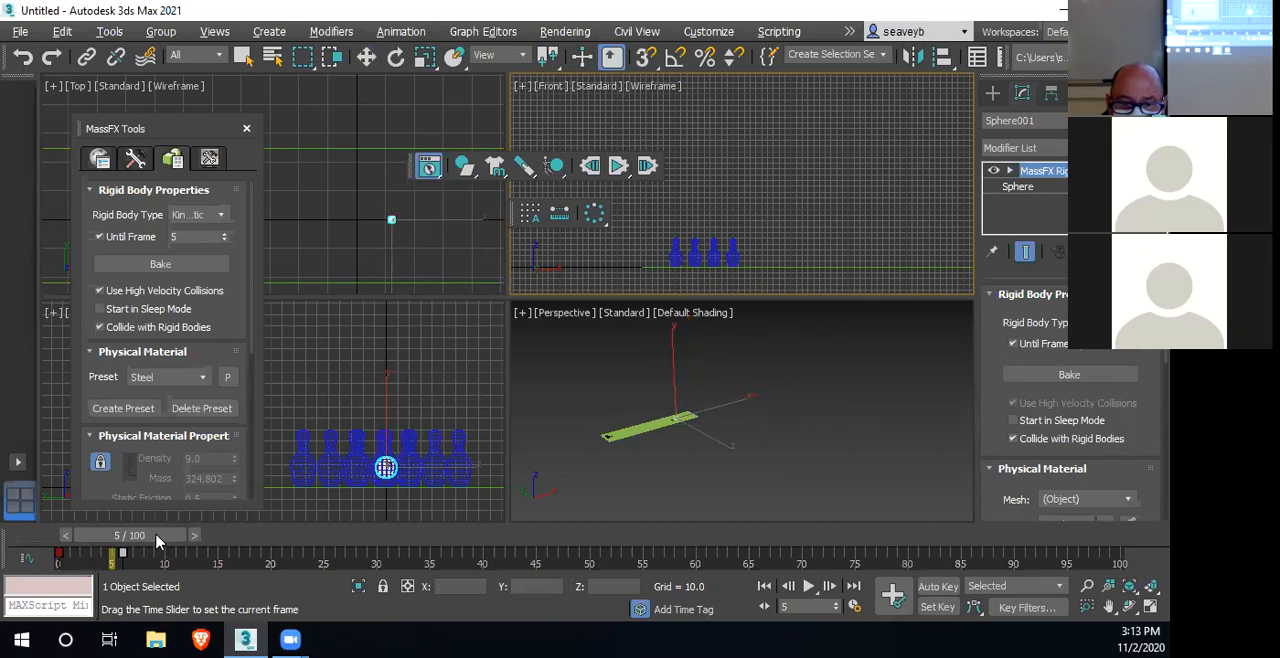
pyautogui.moveTo(157, 541); pyautogui.dragTo(98, 551)
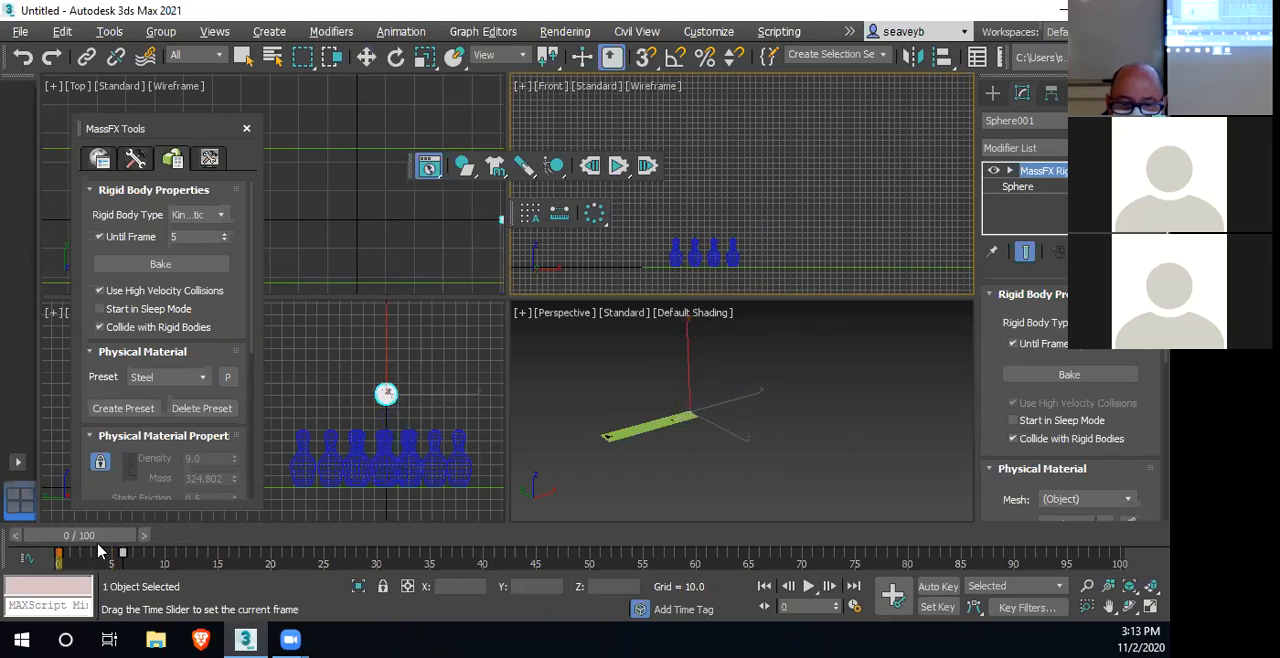
# Use Auto Key to move the sphere's frame 6 position farther along the lane, to about X -95.6
pyautogui.press('w')
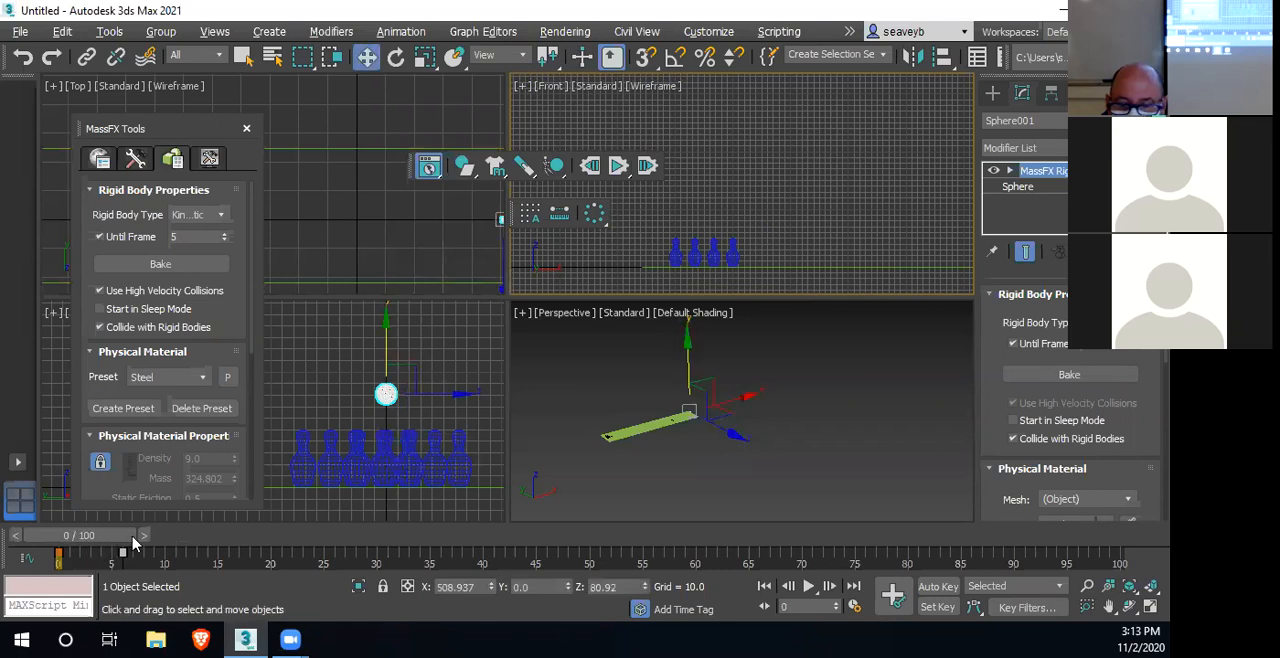
pyautogui.click(932, 588)
pyautogui.moveTo(95, 541); pyautogui.dragTo(149, 536)
pyautogui.scroll(5, 741, 427)
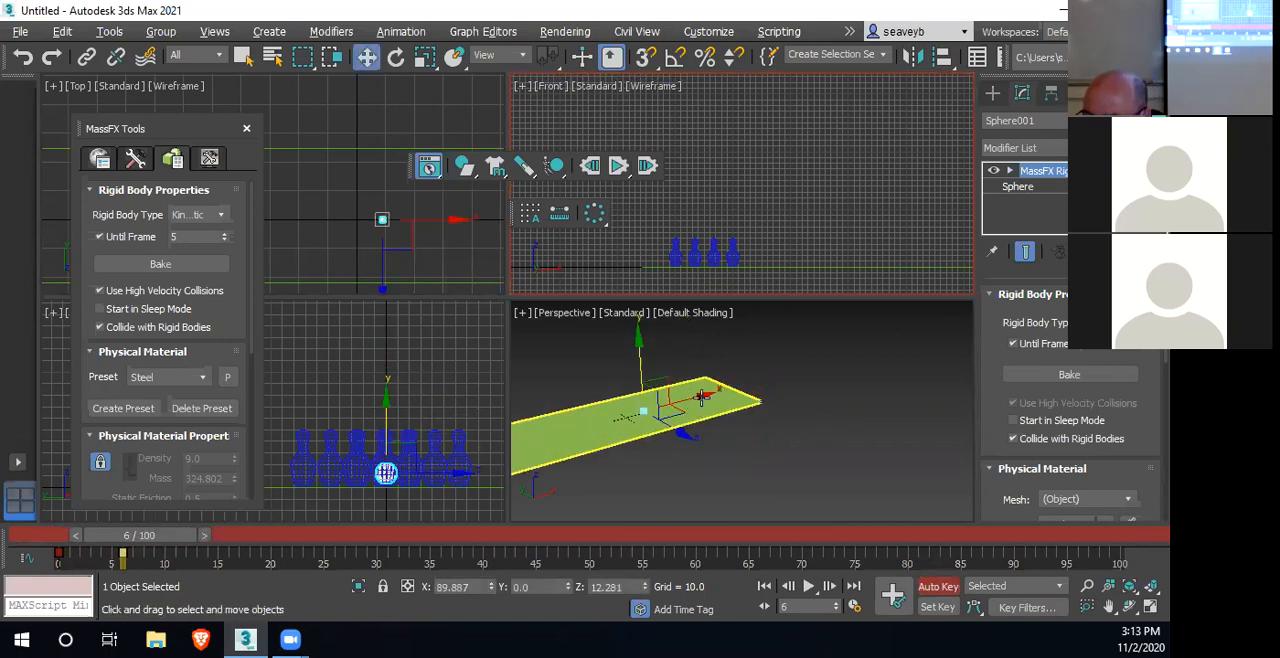
pyautogui.scroll(4, 700, 397)
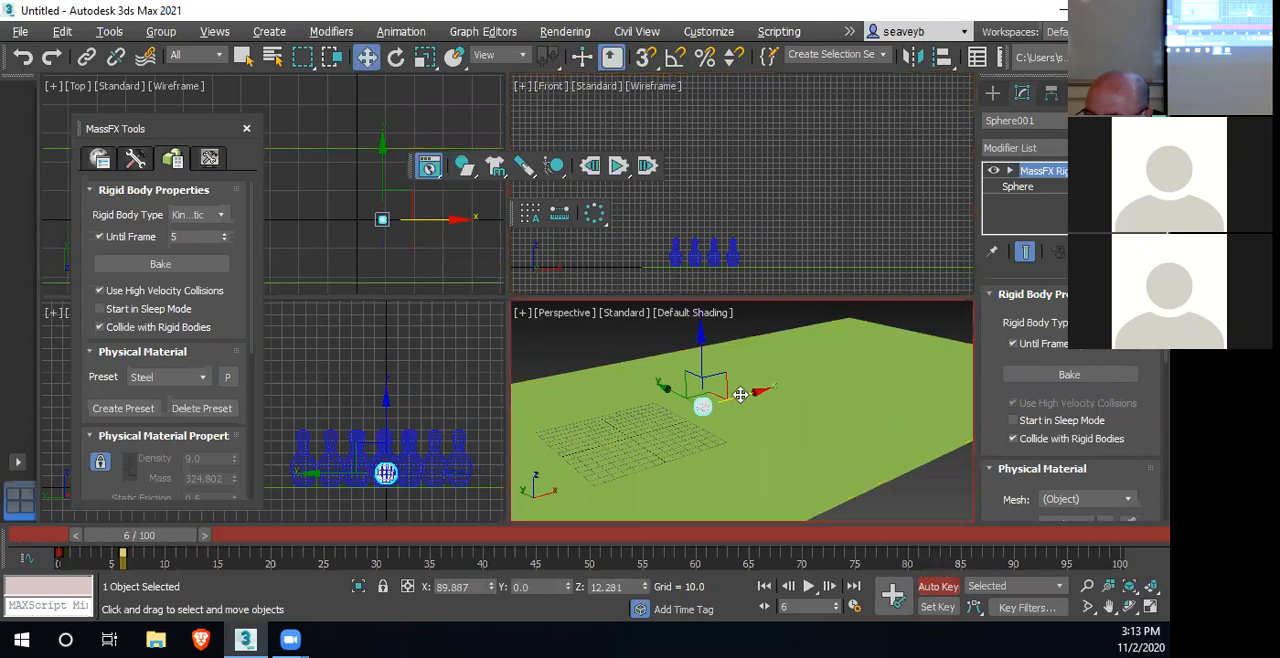
pyautogui.moveTo(741, 395); pyautogui.dragTo(622, 517)
pyautogui.click(938, 586)
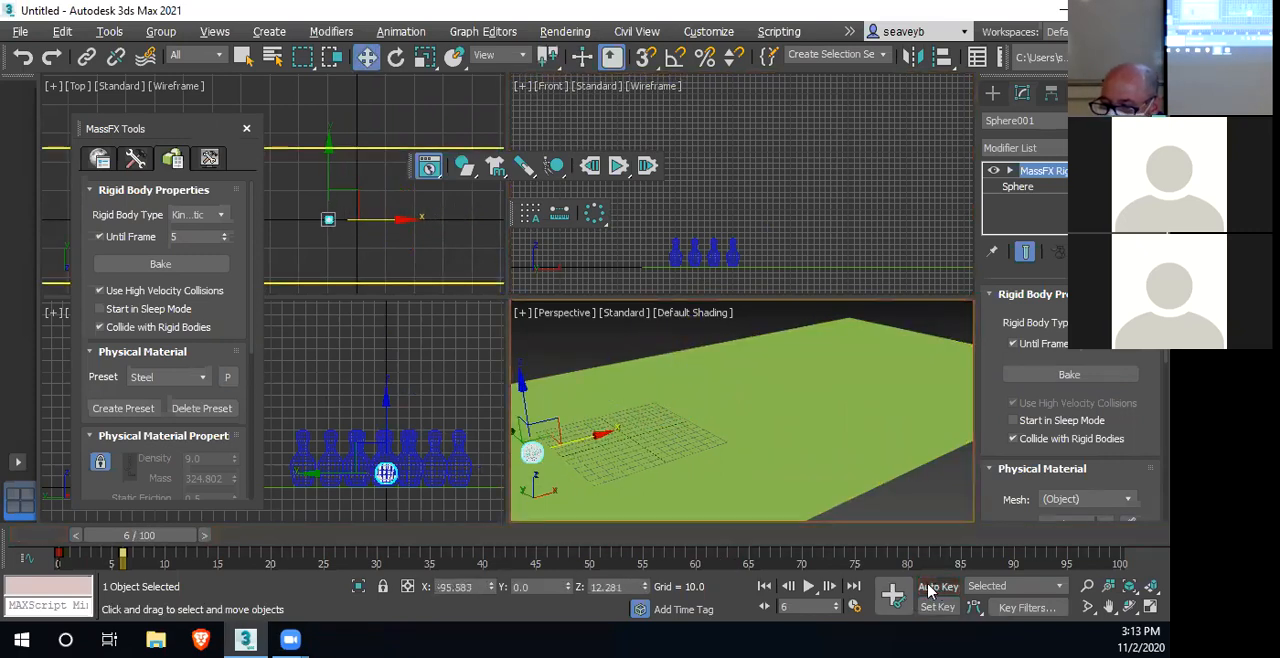
# Return to frame 0, run the simulation with the longer launch to check the pin impact, and reset it
pyautogui.moveTo(669, 464); pyautogui.dragTo(924, 411, button='middle')
pyautogui.scroll(-4, 859, 455)
pyautogui.scroll(-1, 838, 480)
pyautogui.scroll(-3, 918, 402)
pyautogui.scroll(3, 855, 441)
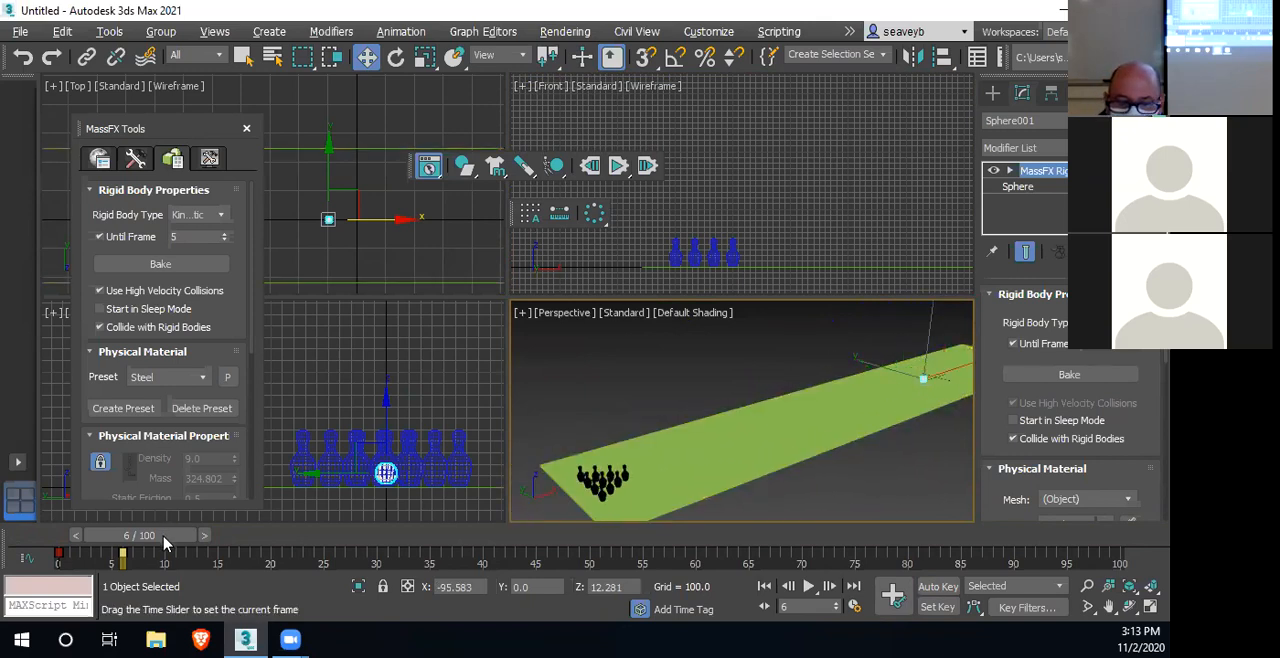
pyautogui.moveTo(163, 535); pyautogui.dragTo(103, 535)
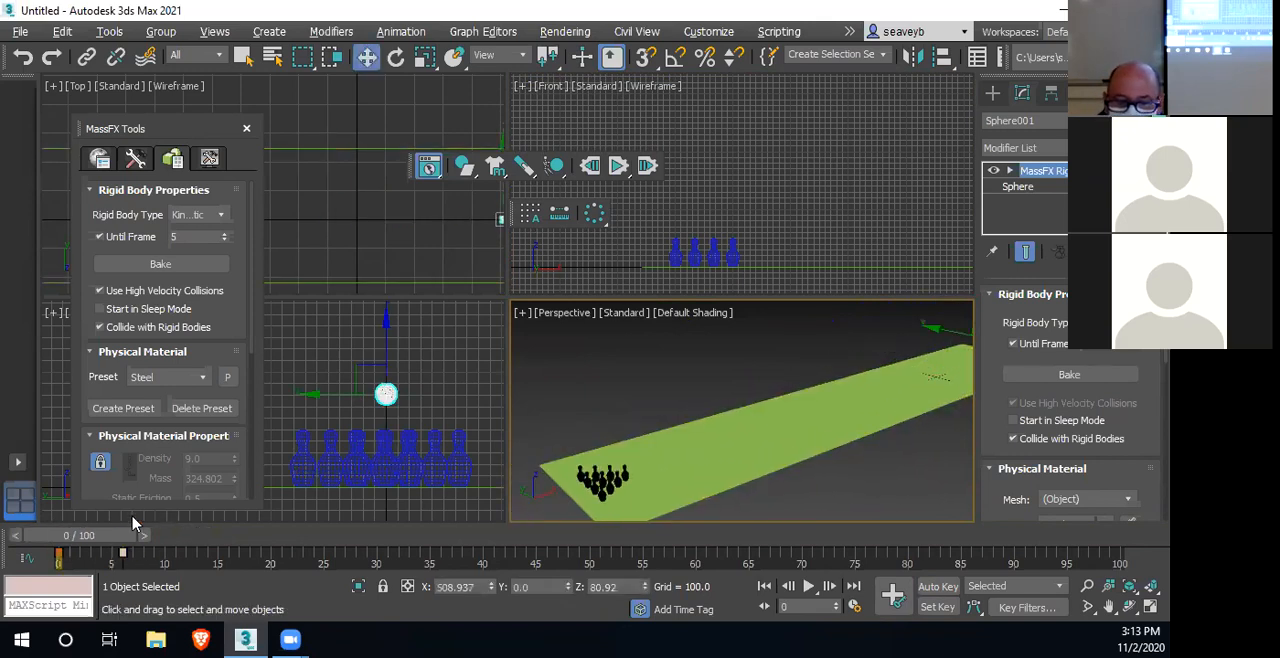
pyautogui.click(619, 168)
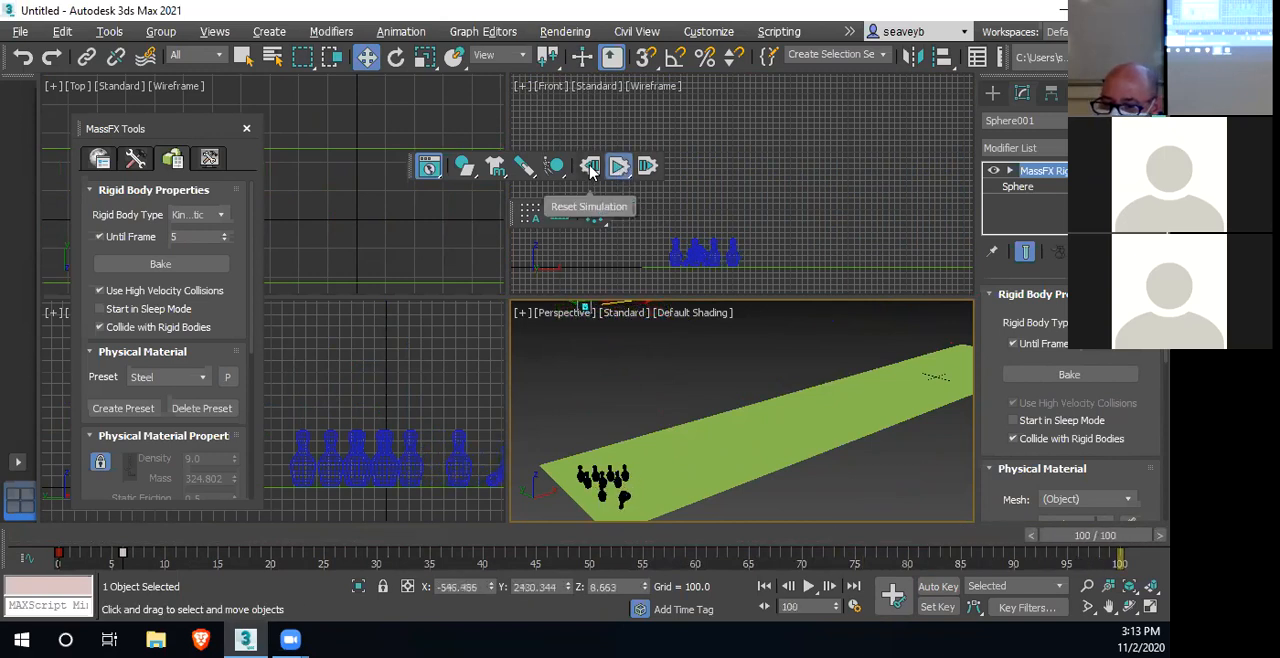
pyautogui.click(591, 170)
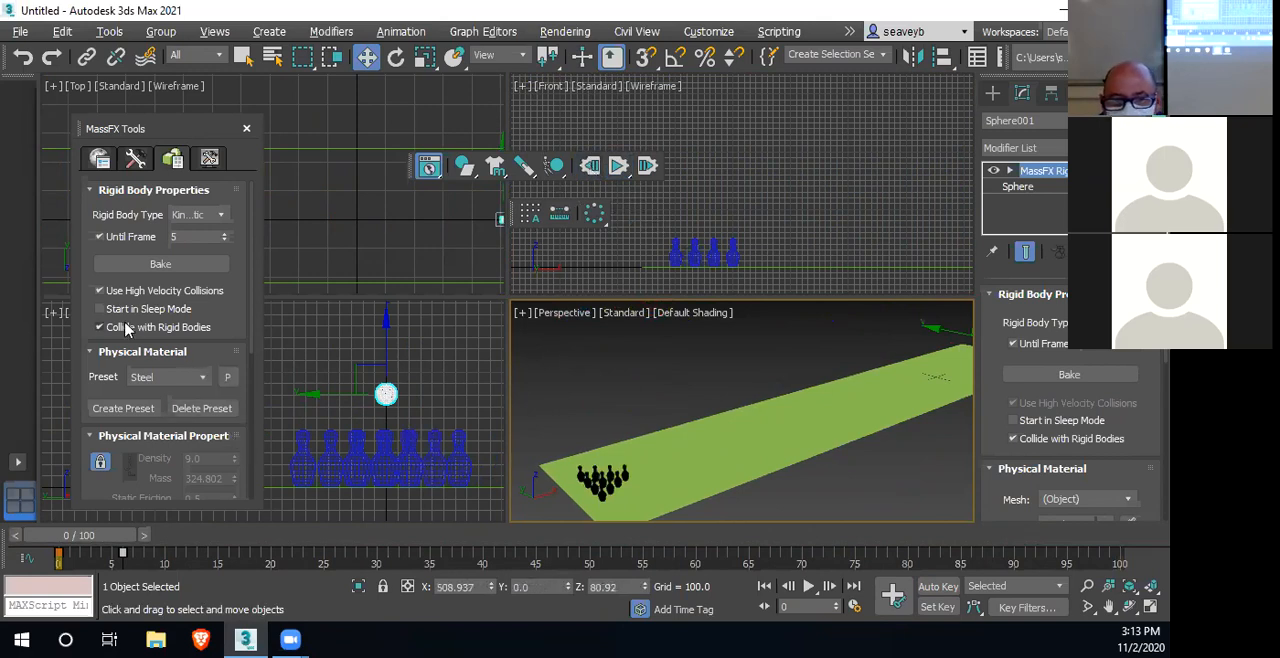
# Turn off Start in Sleep Mode for all ten pins, then run the simulation and reset it
pyautogui.click(470, 442)
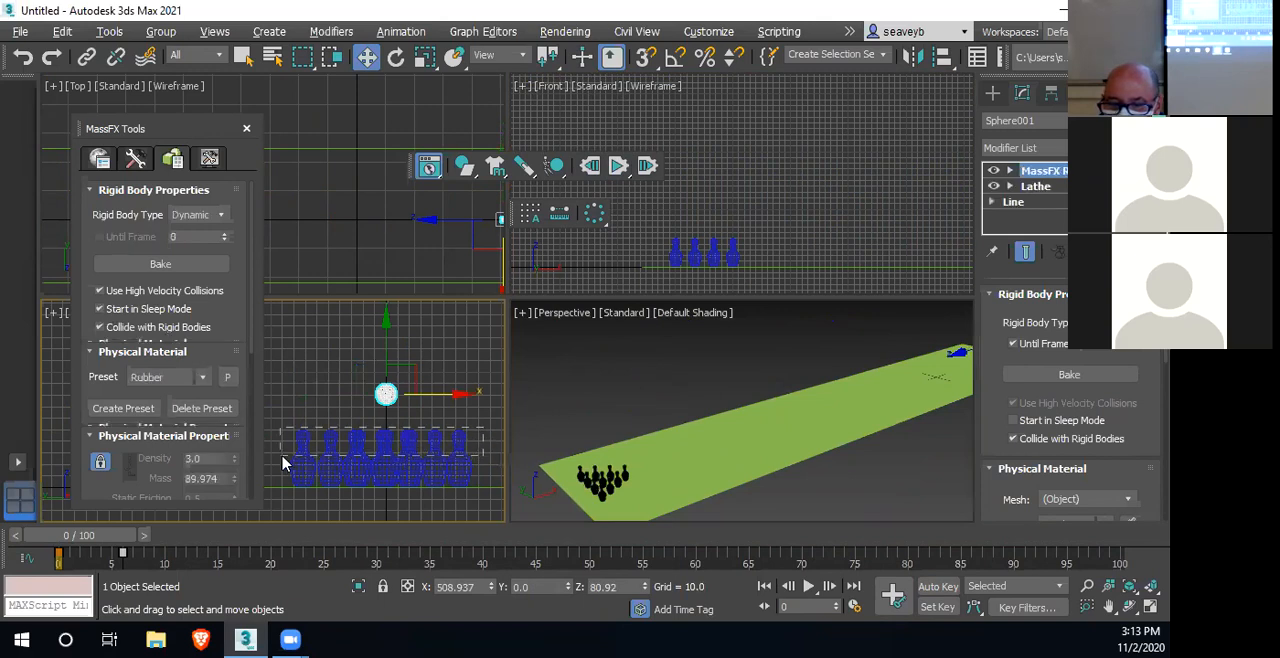
pyautogui.moveTo(282, 463); pyautogui.dragTo(280, 464)
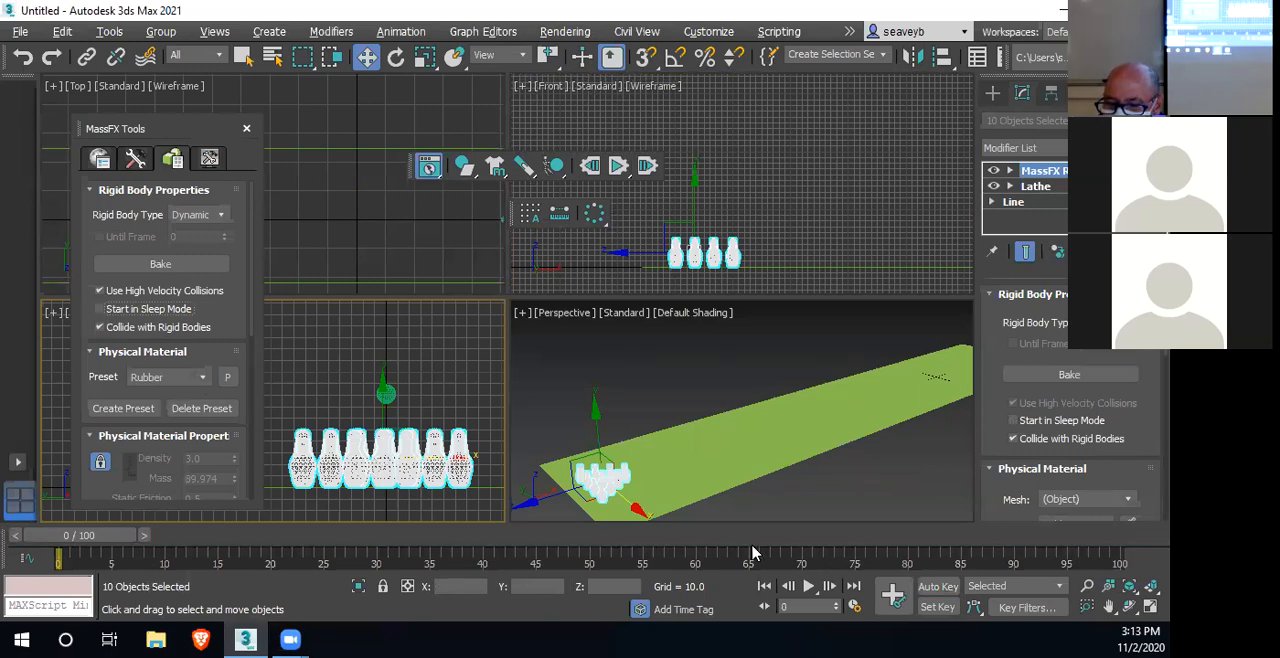
pyautogui.click(619, 167)
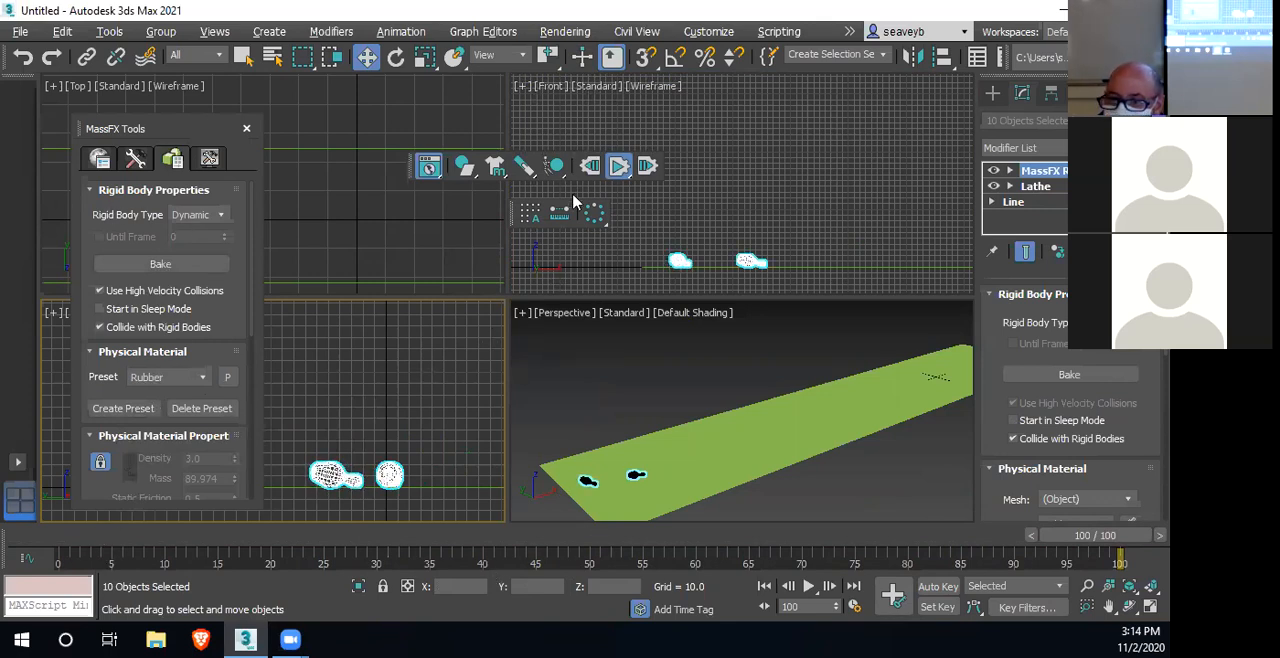
pyautogui.click(590, 165)
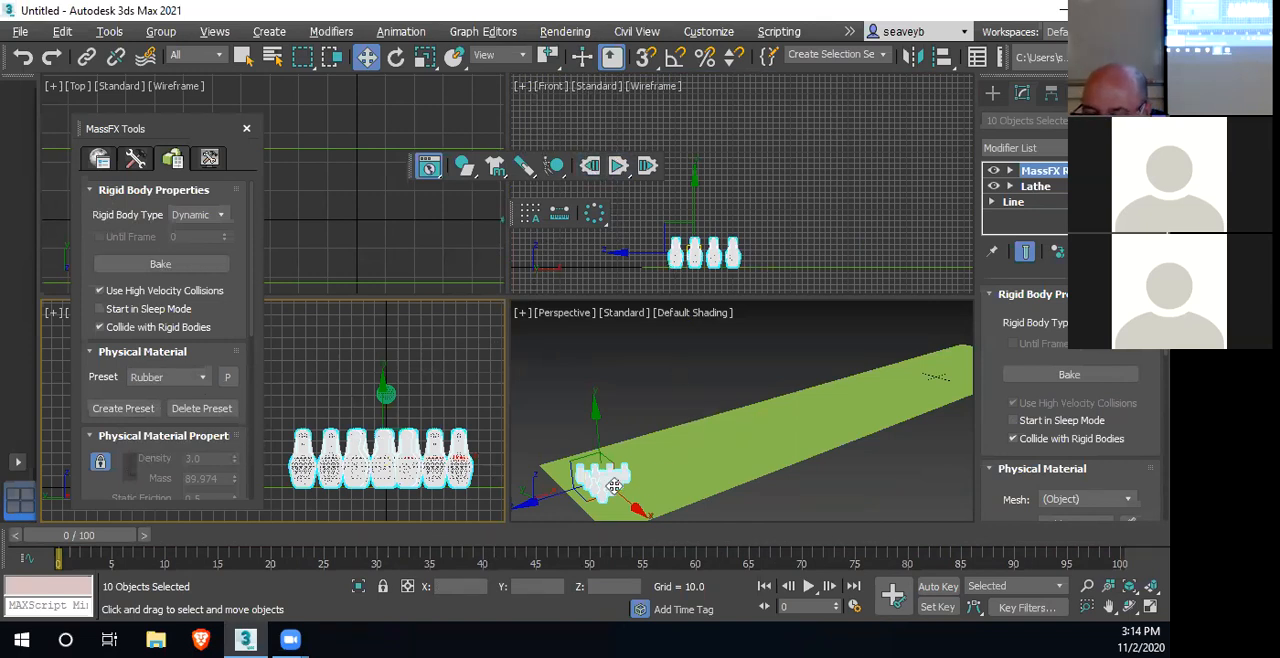
# Raise the ten pins slightly so their bases sit just above the lane, and turn Start in Sleep Mode on
pyautogui.click(697, 203)
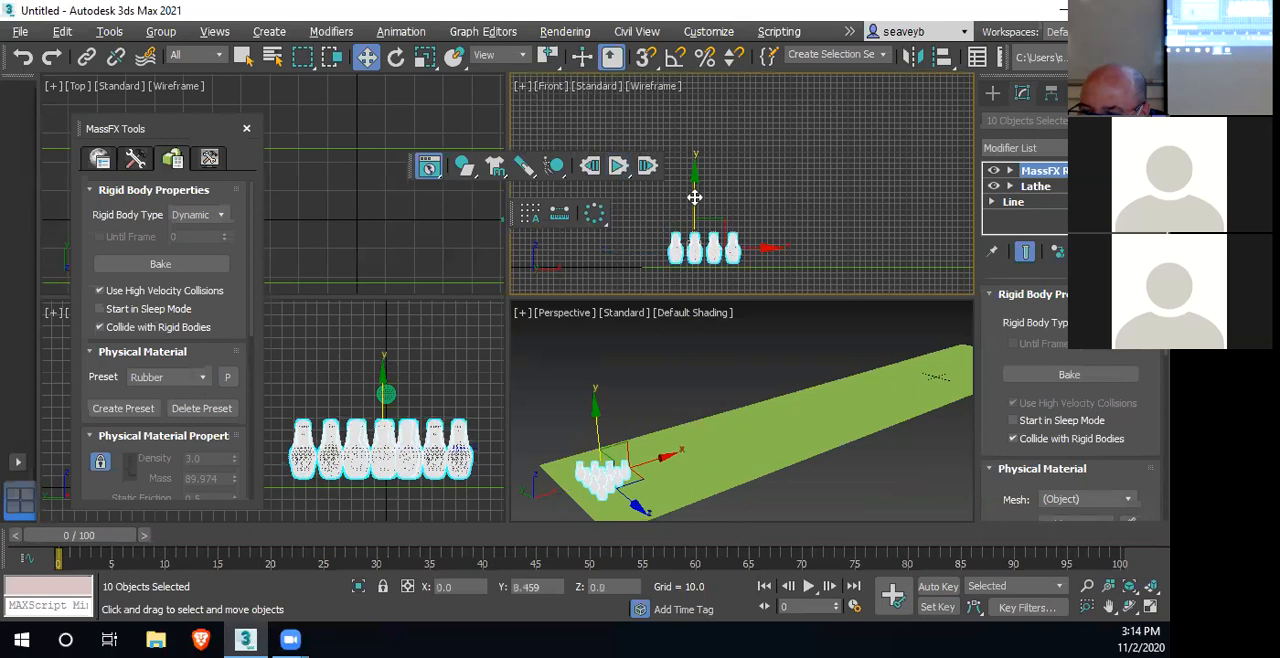
pyautogui.scroll(5, 715, 268)
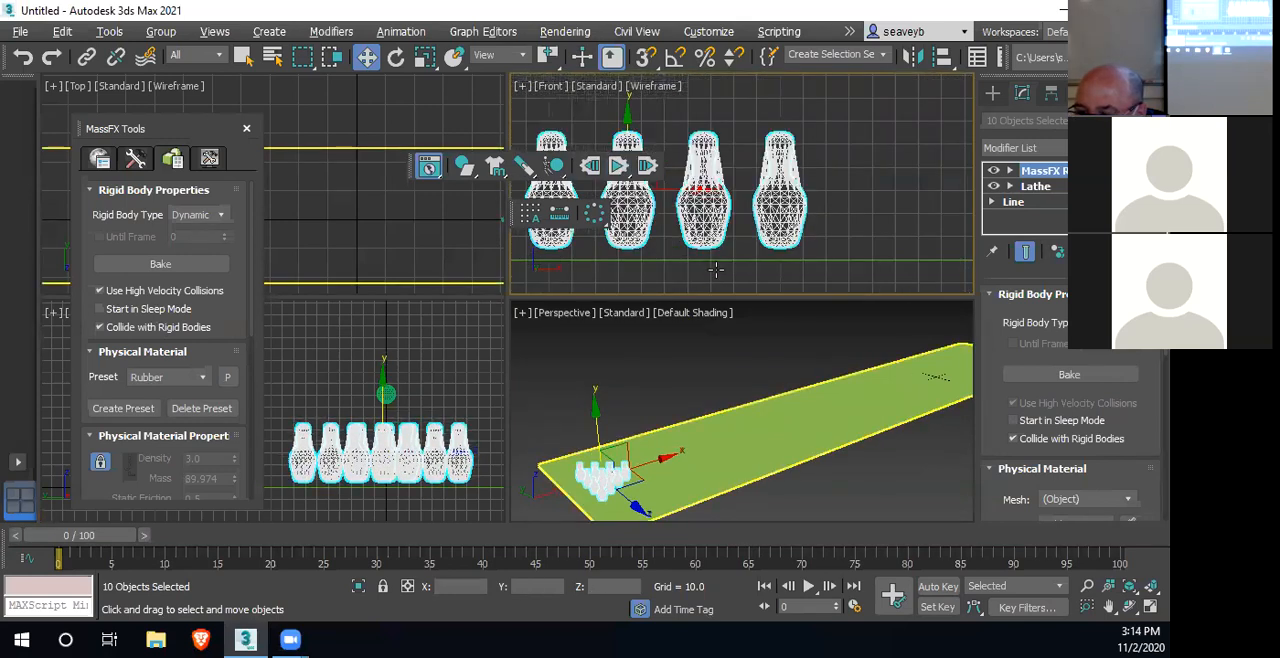
pyautogui.moveTo(625, 112); pyautogui.dragTo(627, 118)
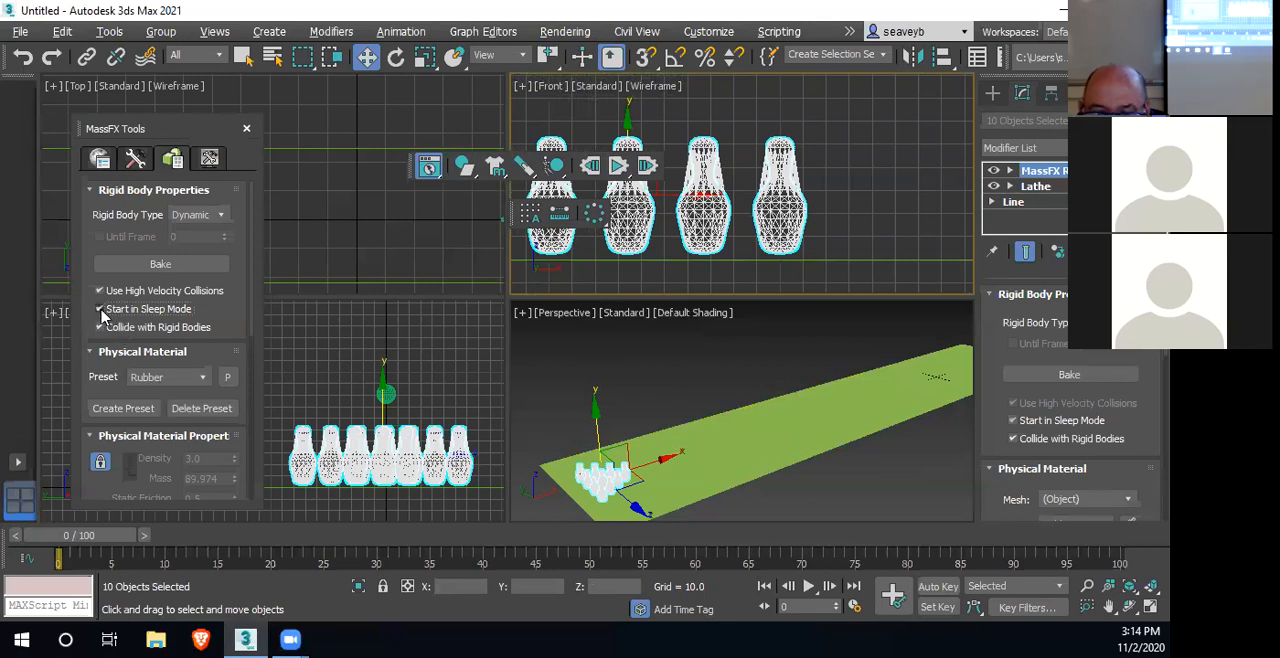
# Run the simulation with a close Perspective view of the pins to check how the raised, sleeping pins react
pyautogui.moveTo(720, 378); pyautogui.dragTo(840, 340, button='middle')
pyautogui.scroll(5, 840, 350)
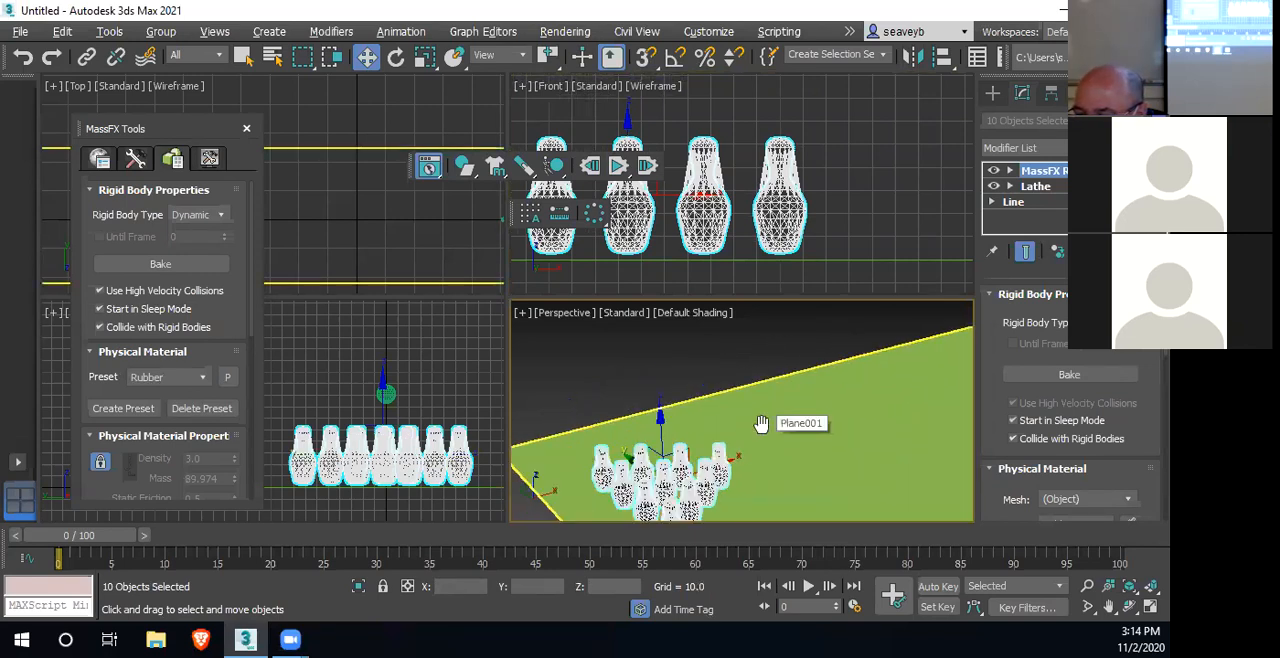
pyautogui.moveTo(834, 384); pyautogui.dragTo(812, 387, button='middle')
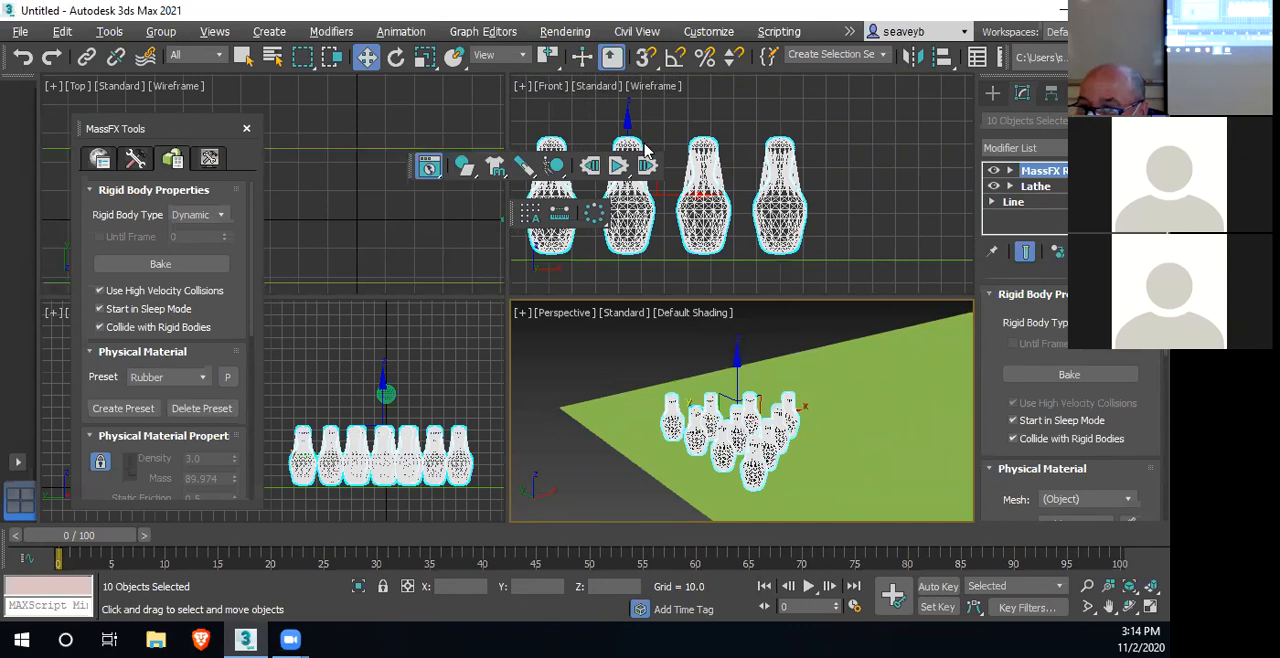
pyautogui.click(619, 167)
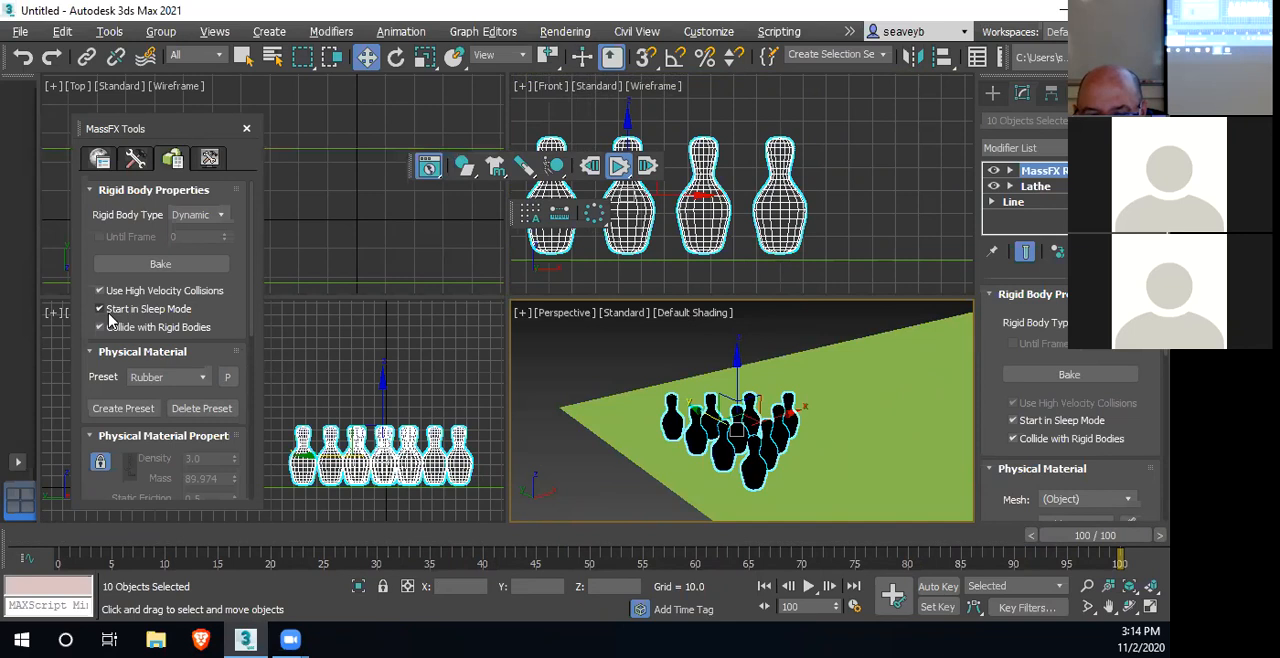
# Change the physical mesh type of the ten pins to Convex
pyautogui.scroll(-5, 172, 438)
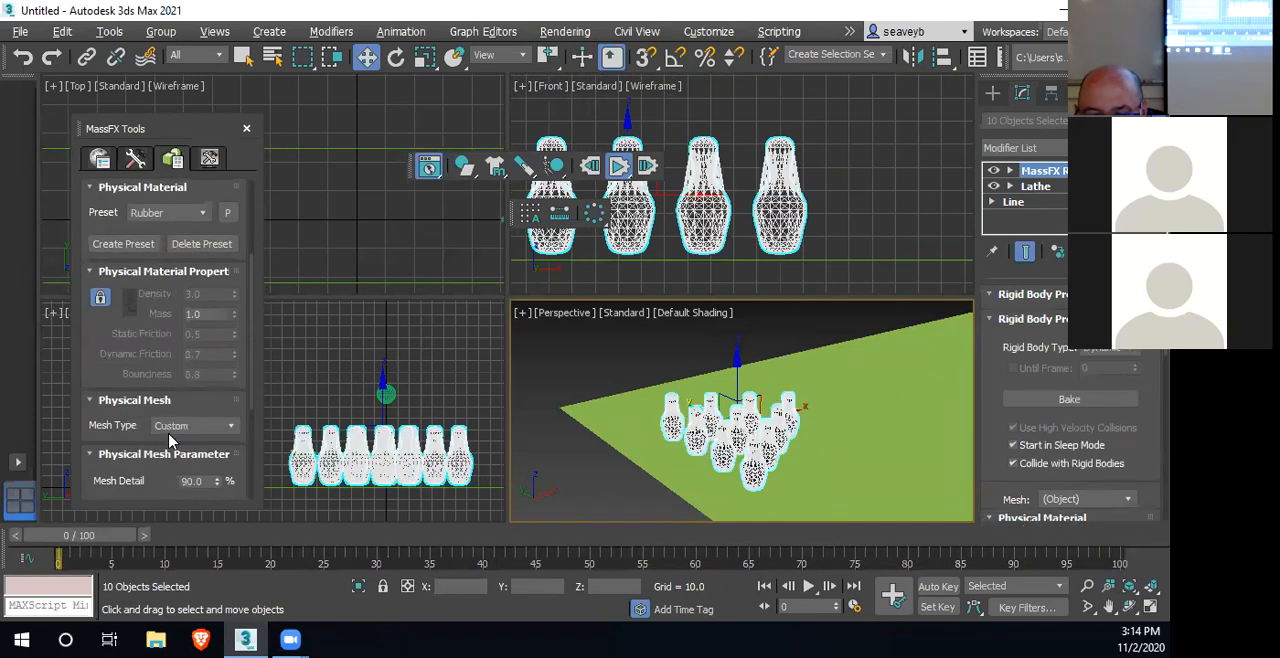
pyautogui.scroll(2, 179, 434)
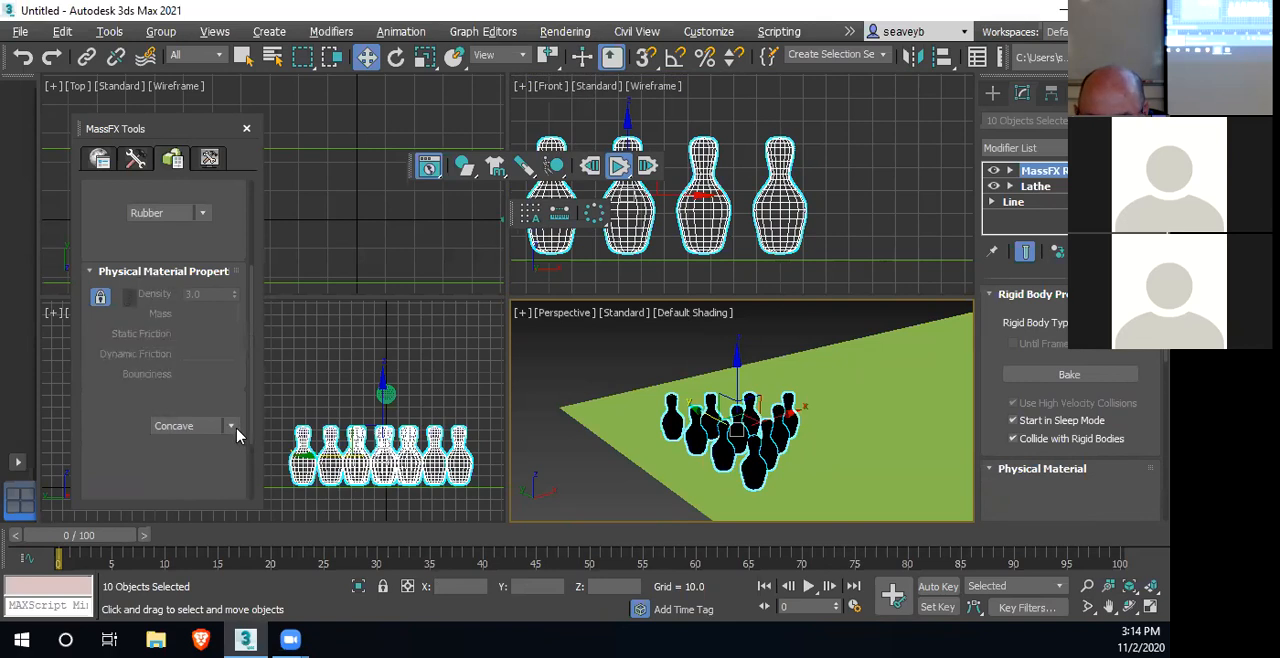
pyautogui.scroll(1, 237, 433)
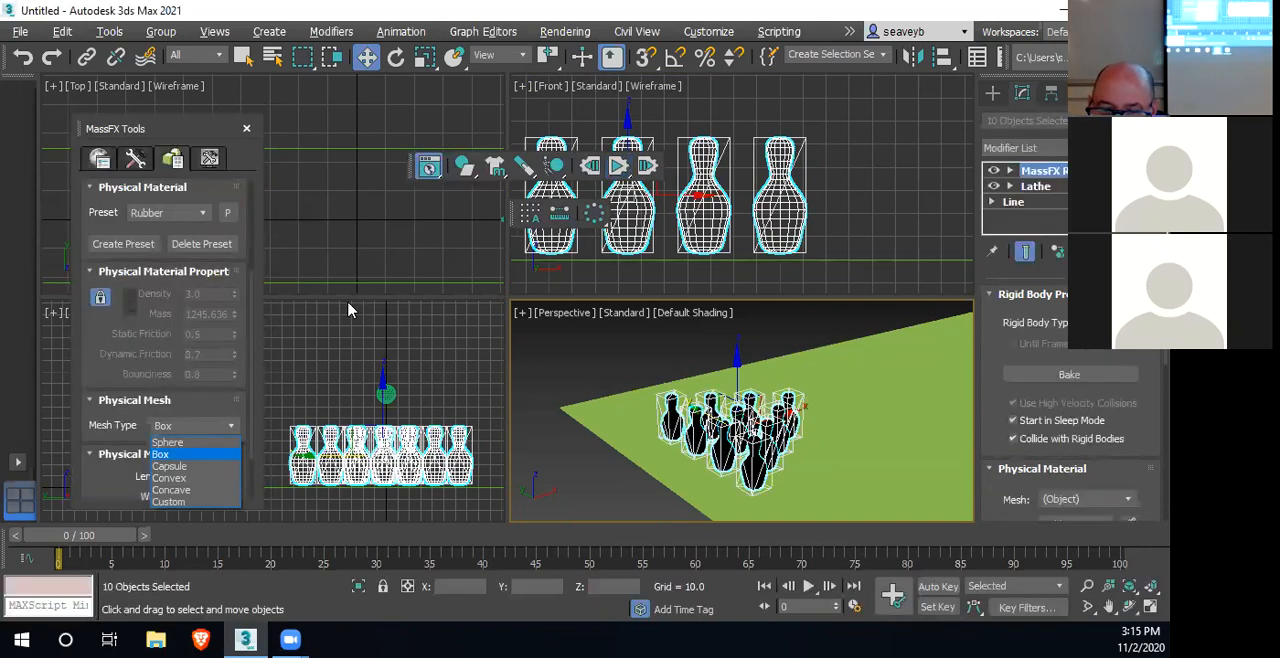
pyautogui.click(190, 480)
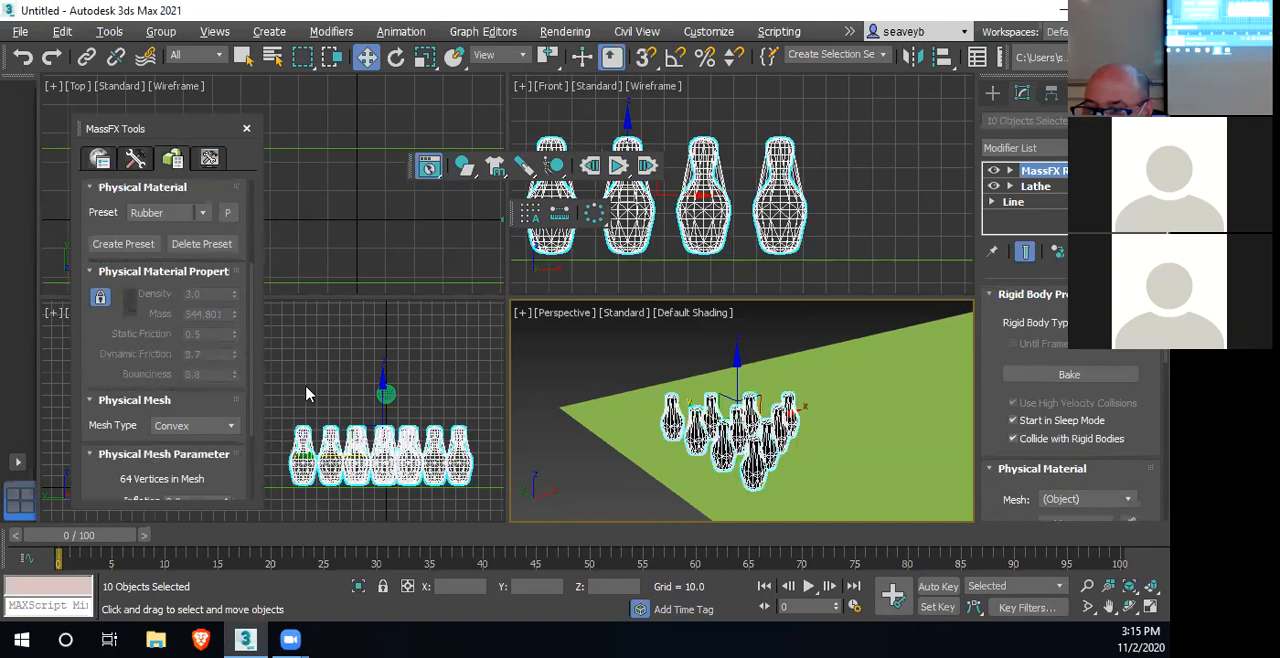
# Run the simulation with the convex pins, close the MassFX Tools dialog, and reset the simulation
pyautogui.moveTo(851, 446); pyautogui.dragTo(765, 457, button='middle')
pyautogui.scroll(-3, 770, 460)
pyautogui.scroll(-5, 792, 465)
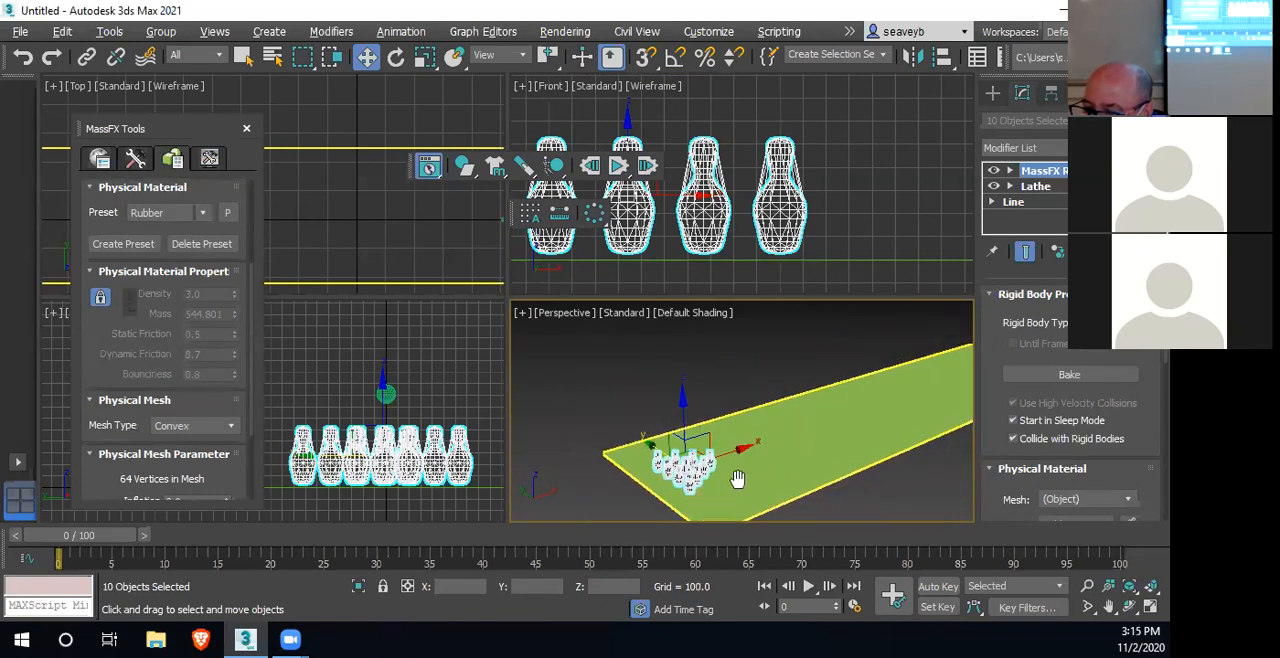
pyautogui.click(619, 167)
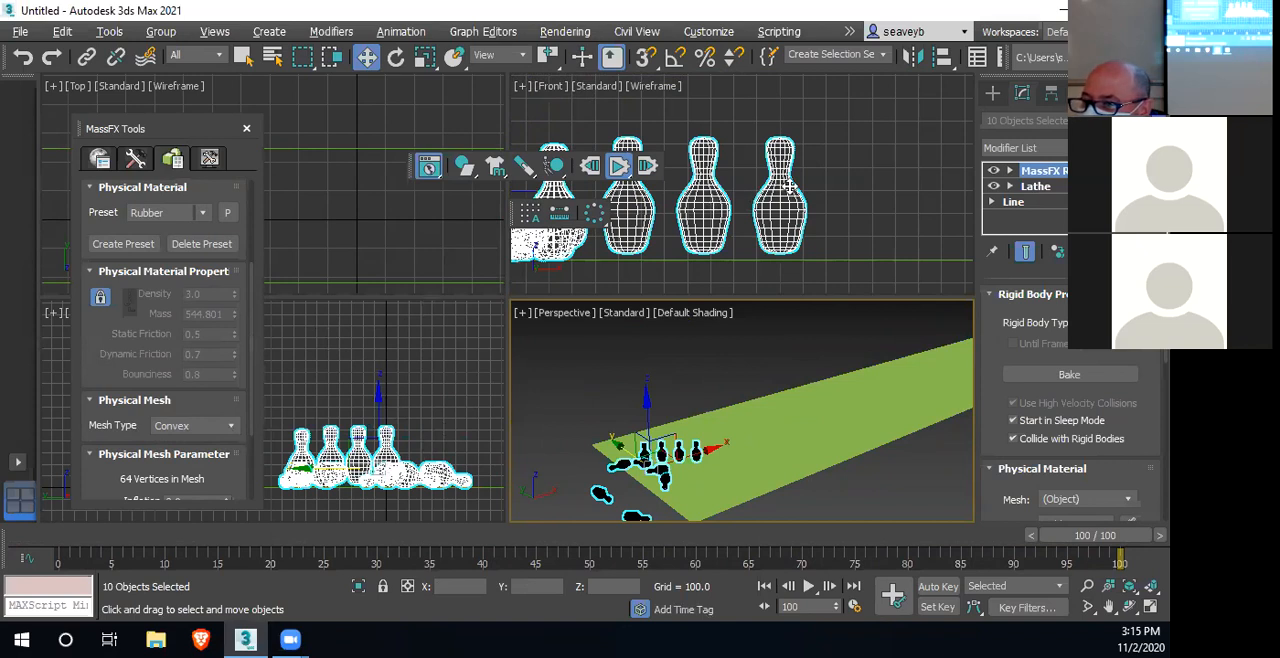
pyautogui.click(246, 131)
pyautogui.keyDown('alt'); pyautogui.moveTo(863, 400); pyautogui.dragTo(665, 463, button='middle'); pyautogui.keyUp('alt')
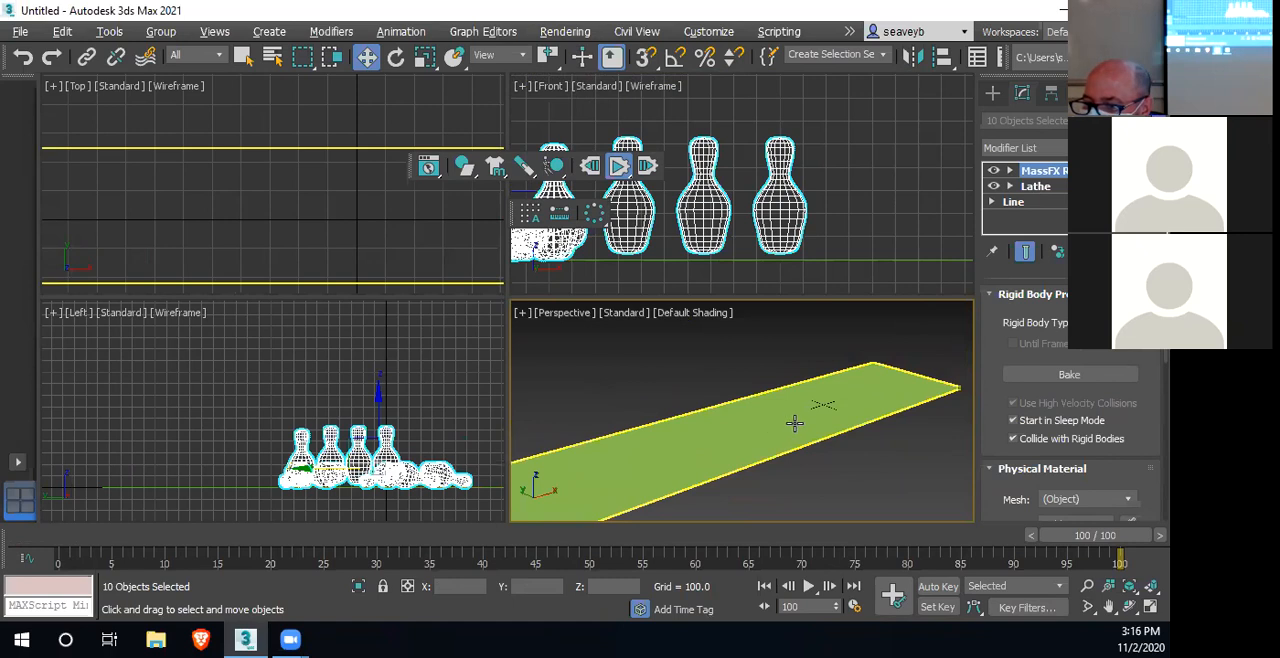
pyautogui.click(589, 167)
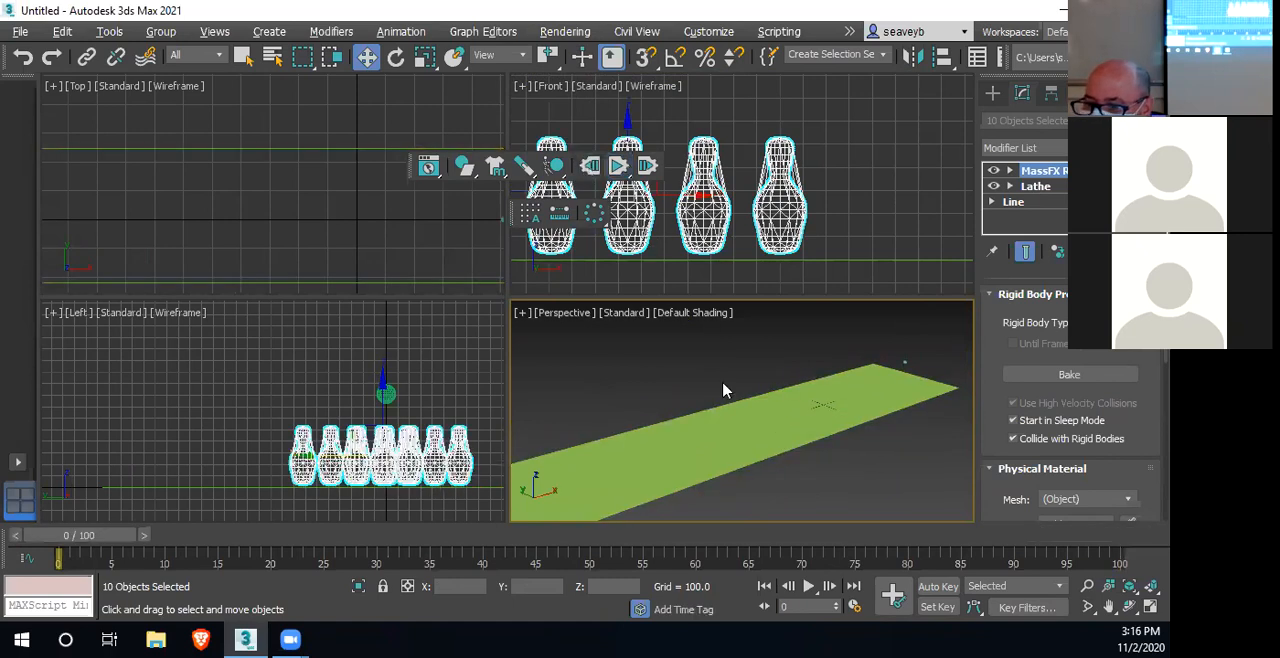
# Select the sphere at the far end of the lane and delete its animation
pyautogui.click(904, 361)
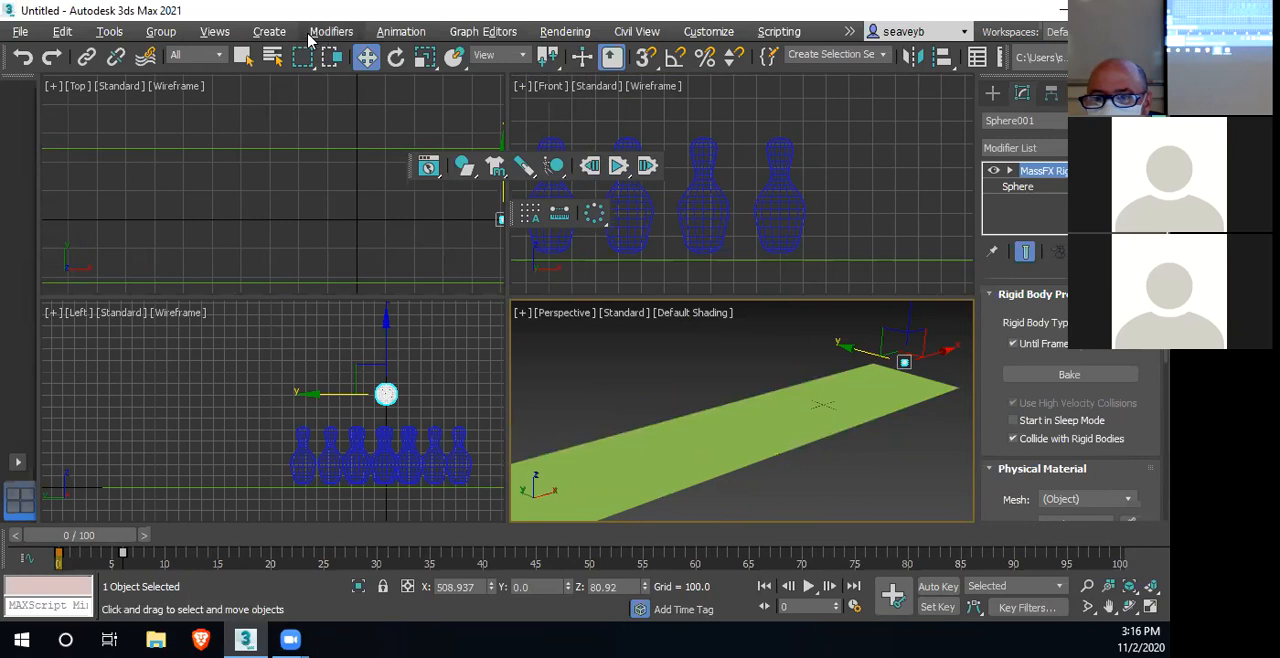
pyautogui.click(401, 31)
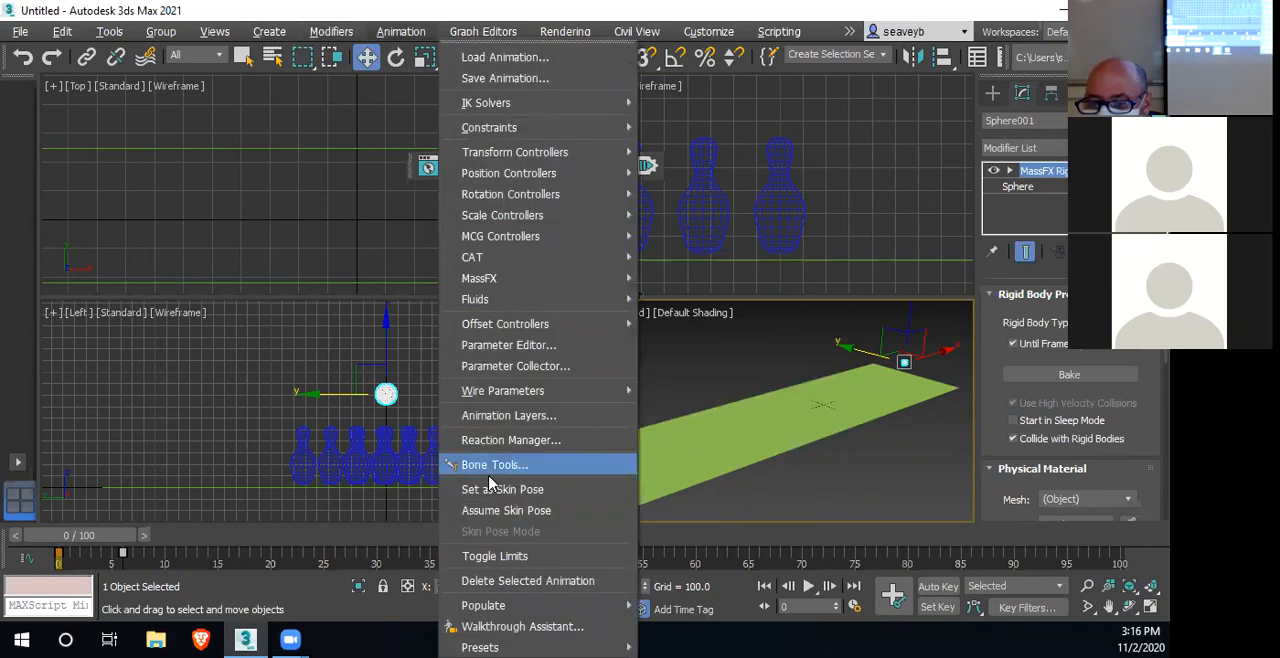
pyautogui.click(528, 581)
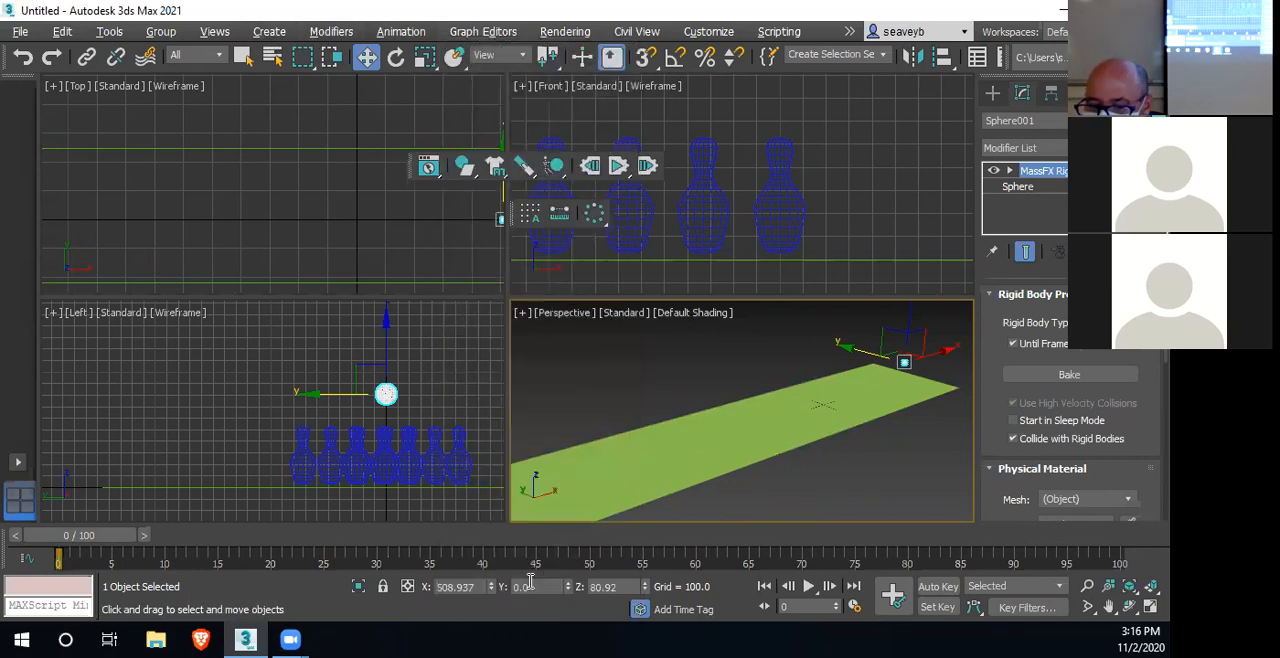
# Remove the sphere's existing MassFX Rigid Body modifier and set the sphere as a dynamic rigid body
pyautogui.click(465, 168)
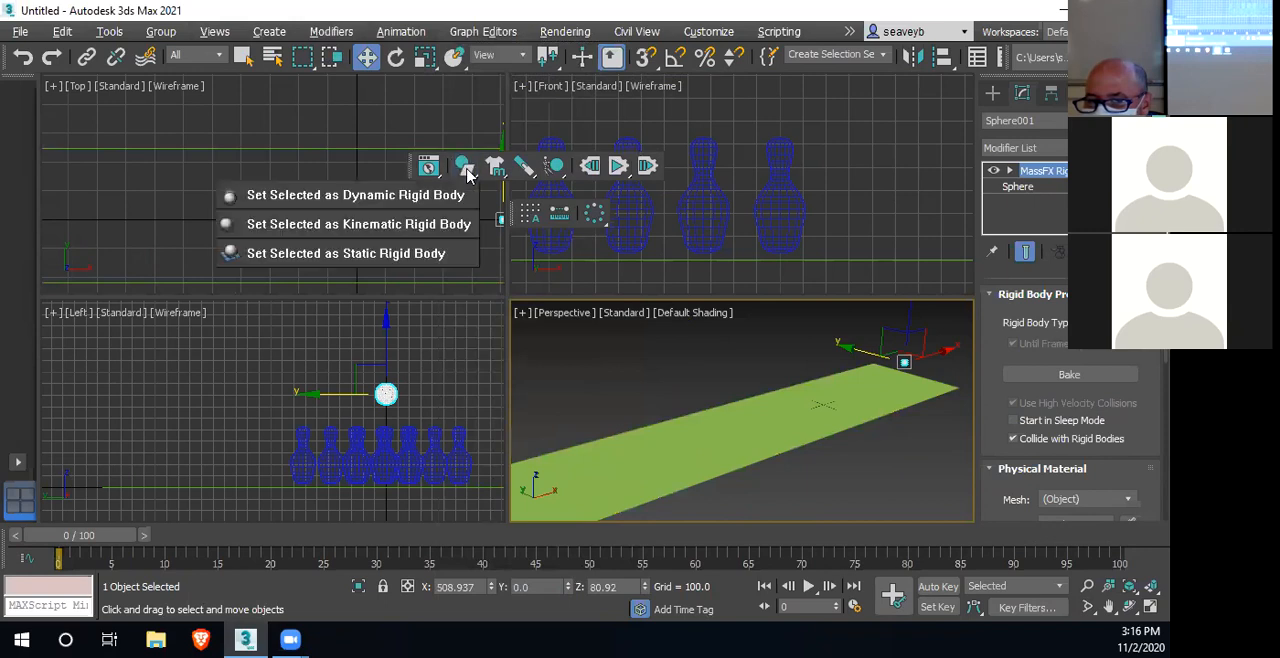
pyautogui.click(384, 199)
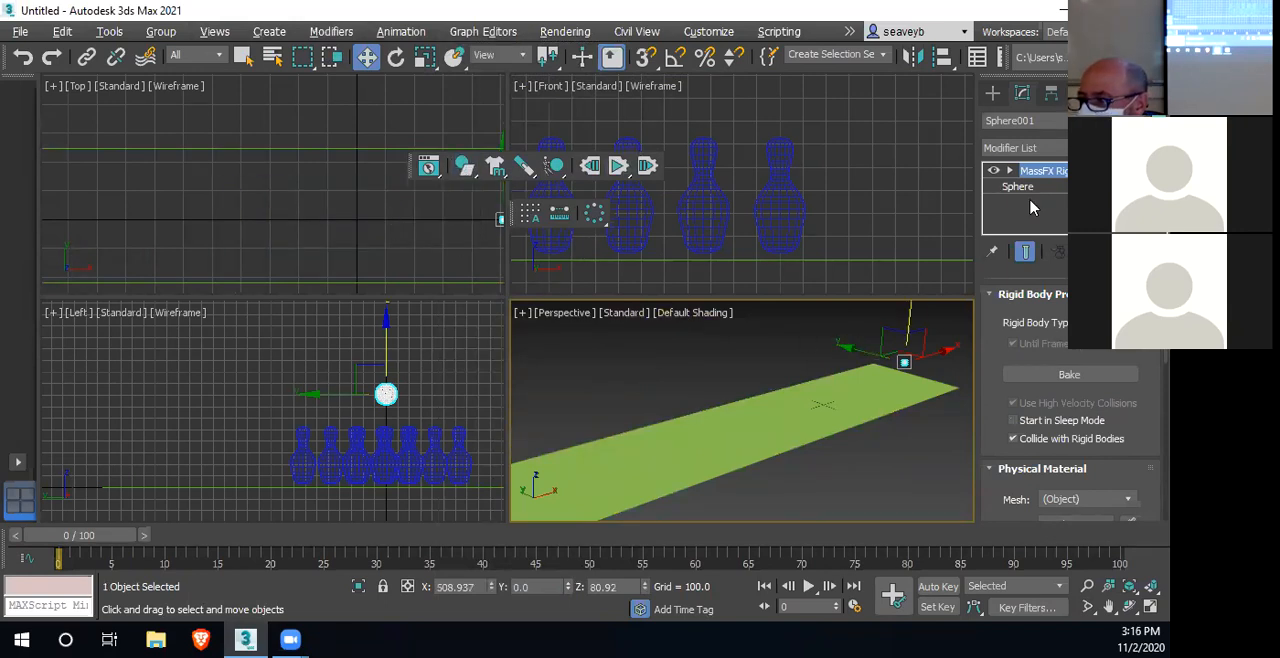
pyautogui.click(1091, 252)
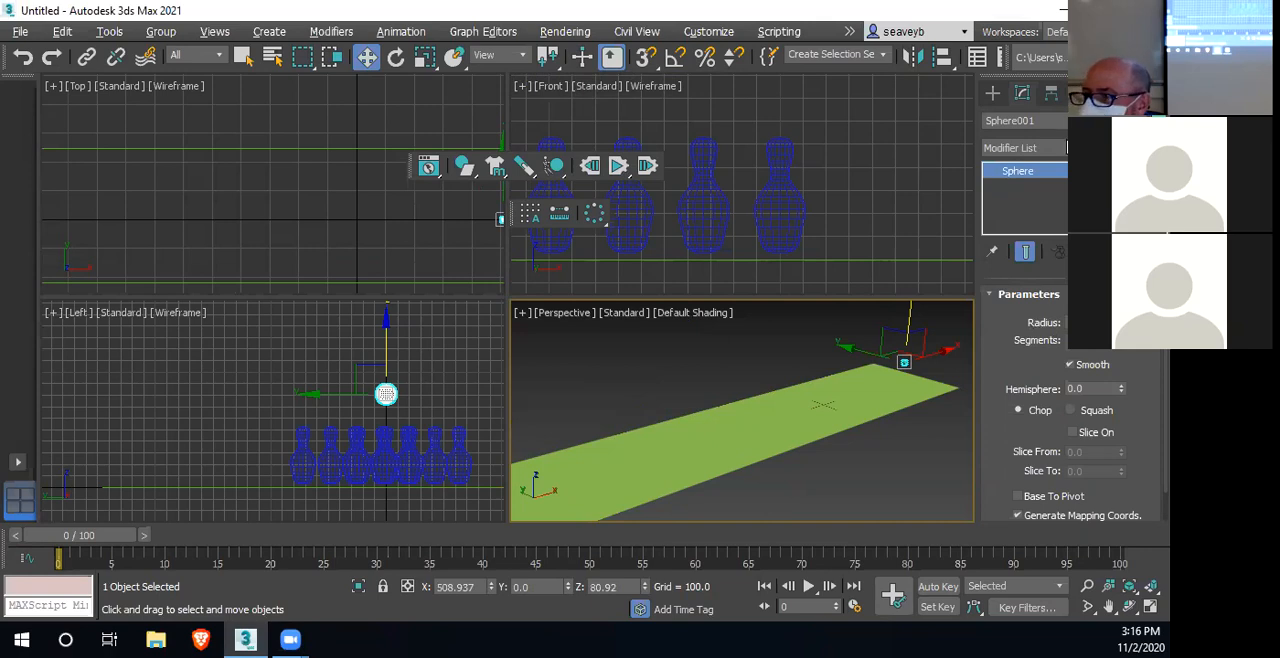
pyautogui.moveTo(463, 165); pyautogui.dragTo(445, 204)
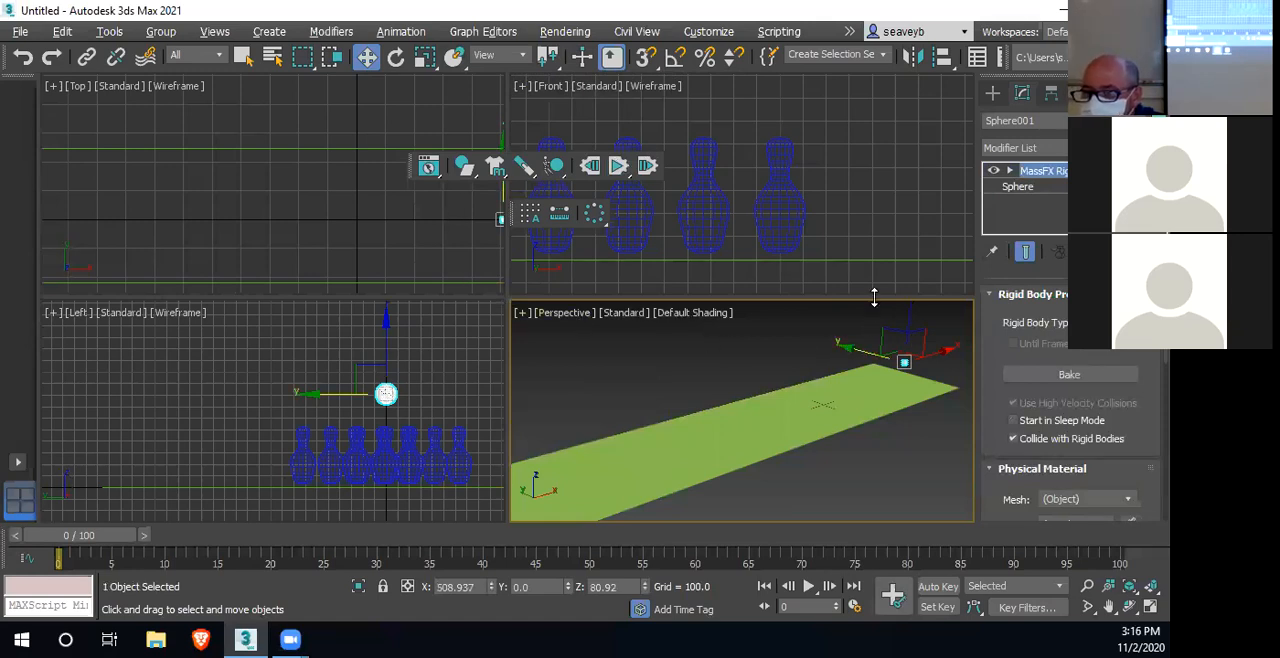
# Create a sphere with a radius of about 138 in the Top viewport, centred on the small sphere
pyautogui.click(993, 96)
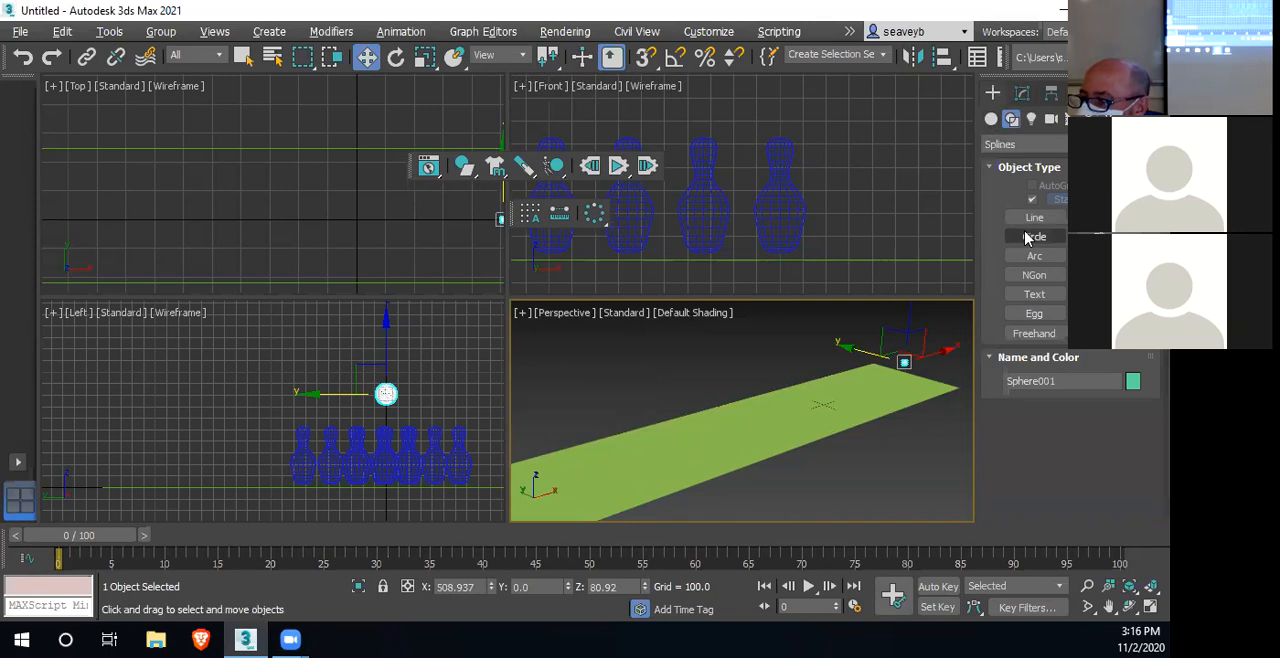
pyautogui.click(991, 119)
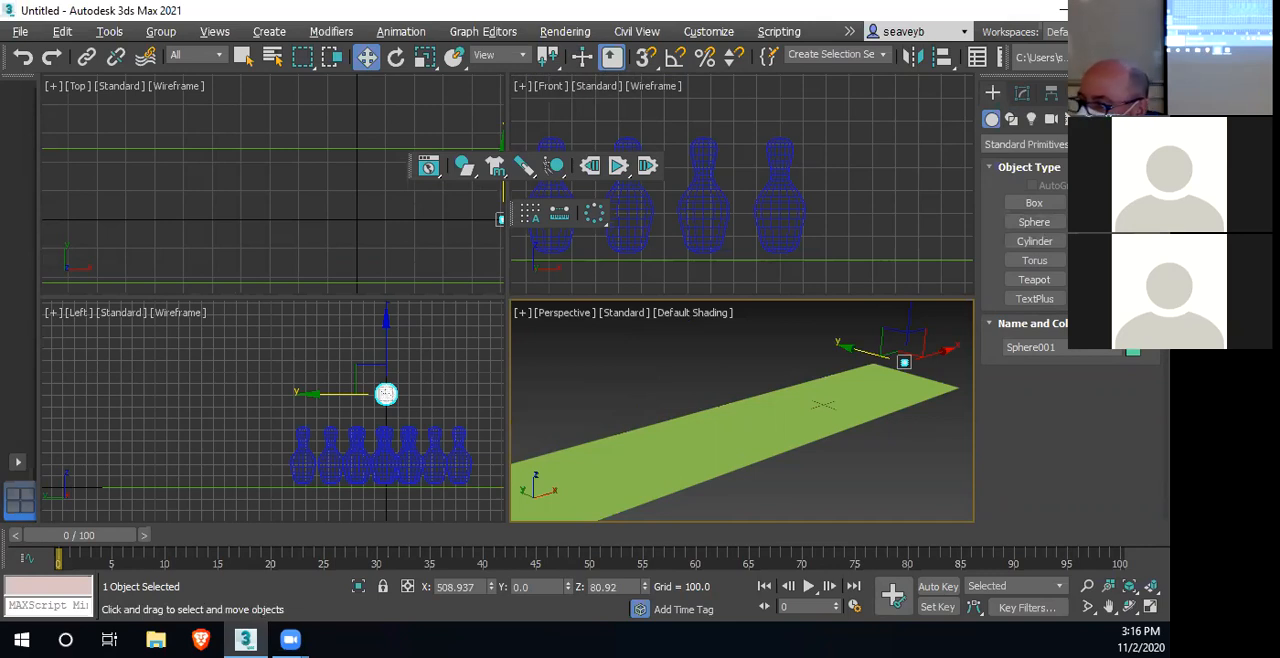
pyautogui.click(1034, 222)
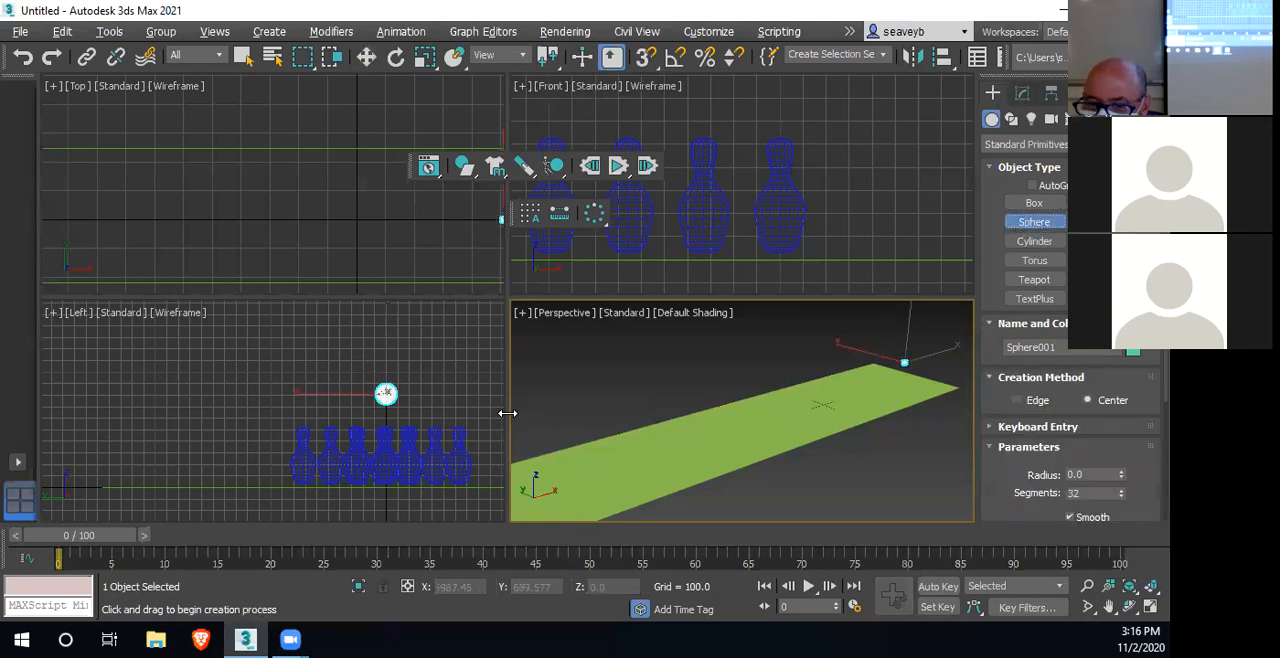
pyautogui.scroll(5, 300, 245)
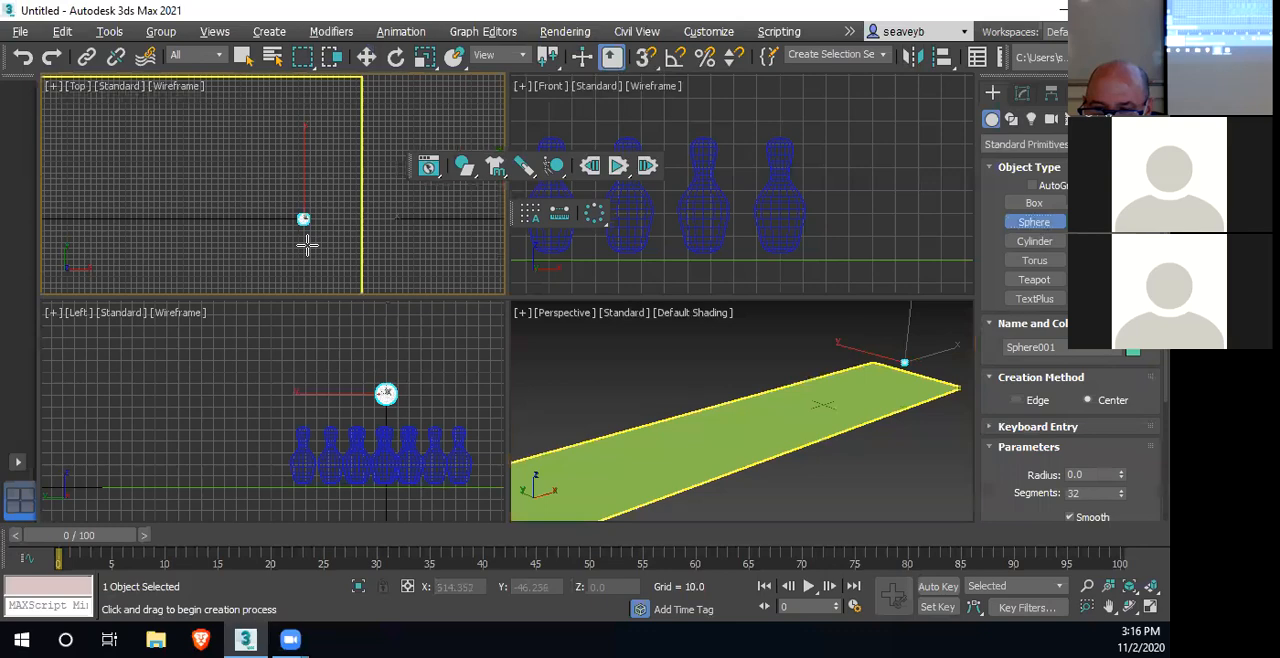
pyautogui.scroll(3, 303, 235)
pyautogui.scroll(-3, 318, 215)
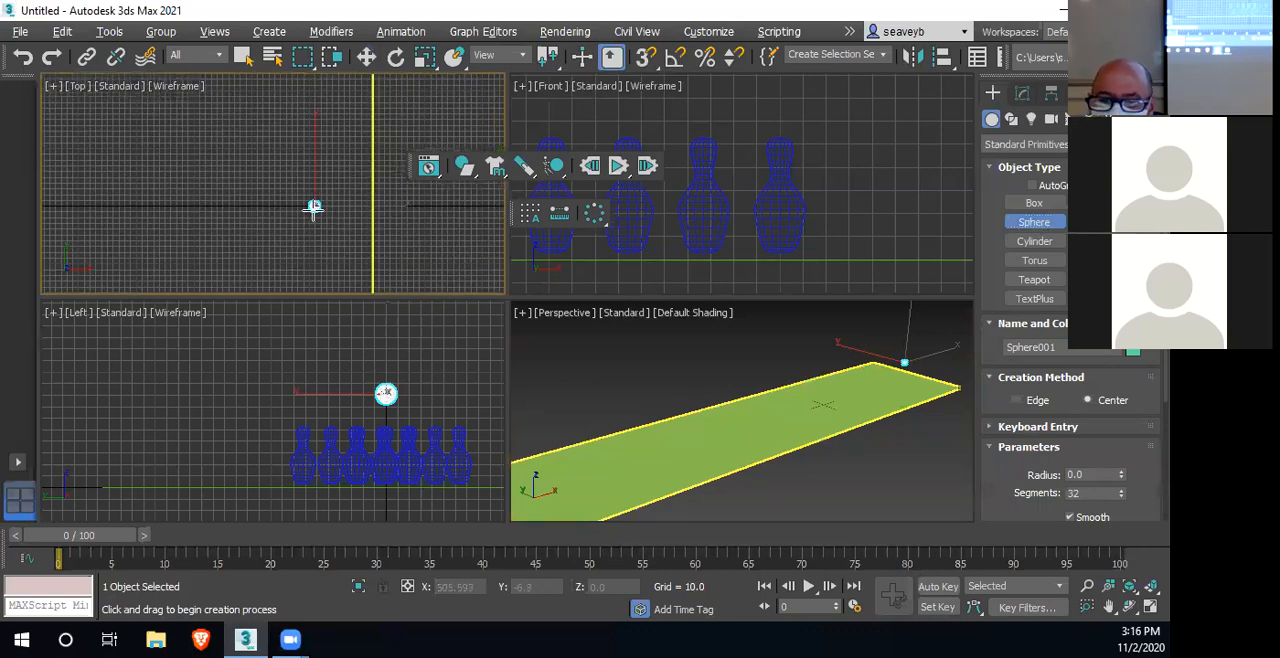
pyautogui.moveTo(314, 207); pyautogui.dragTo(396, 218)
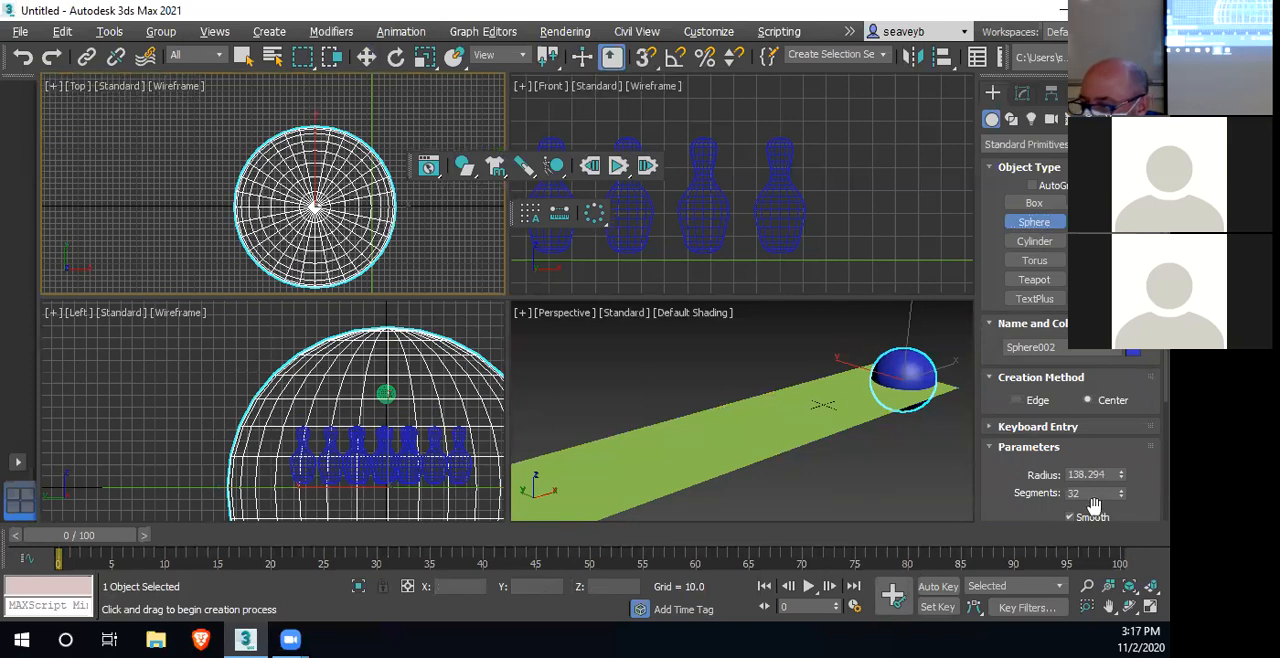
# Set the large sphere's Hemisphere value to 0.5
pyautogui.click(1022, 92)
pyautogui.scroll(-2, 1100, 385)
pyautogui.click(1104, 355)
pyautogui.write('0.5')
pyautogui.press('Return')
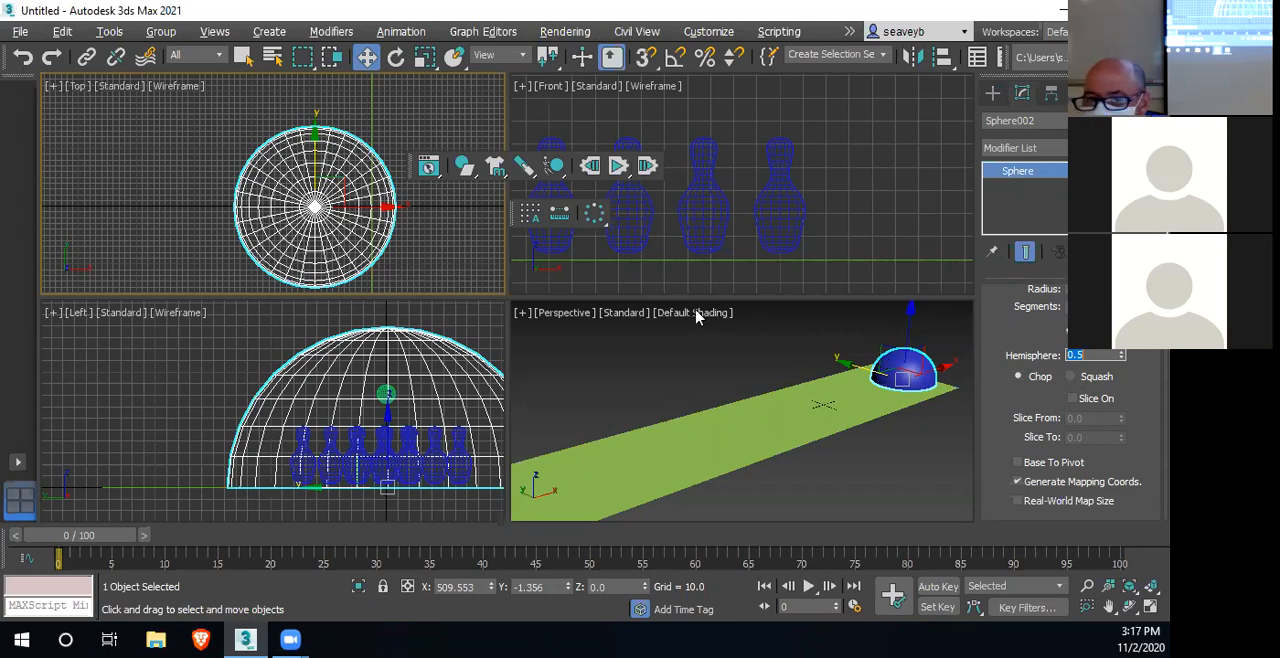
# Rotate the hemisphere 180 degrees about the X axis with angle snap on, so its flat side faces up
pyautogui.click(396, 60)
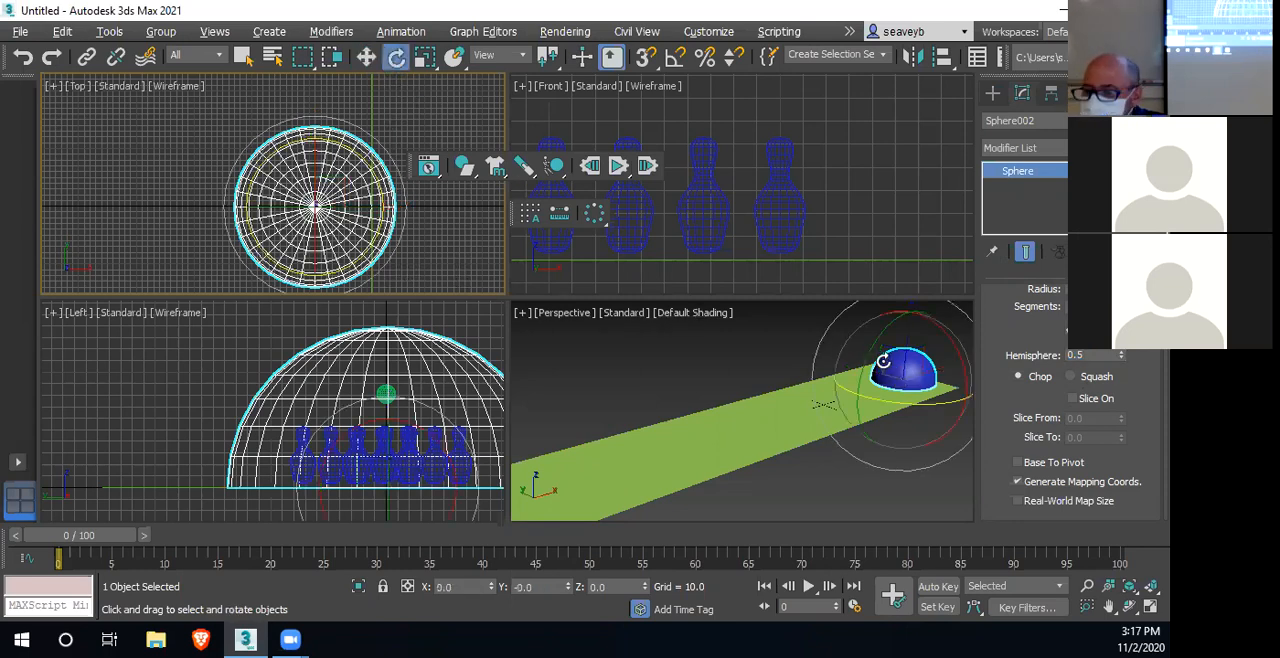
pyautogui.click(938, 388)
pyautogui.press('a')
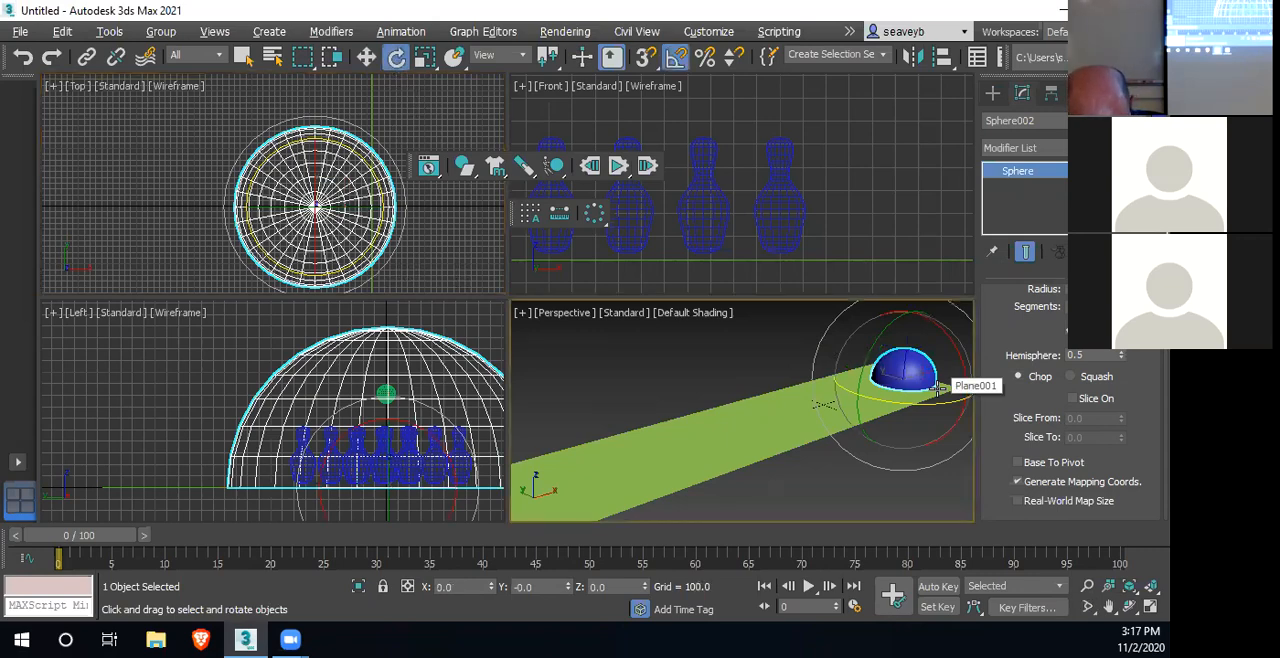
pyautogui.moveTo(955, 338); pyautogui.dragTo(966, 512)
pyautogui.moveTo(906, 408); pyautogui.dragTo(812, 410, button='middle')
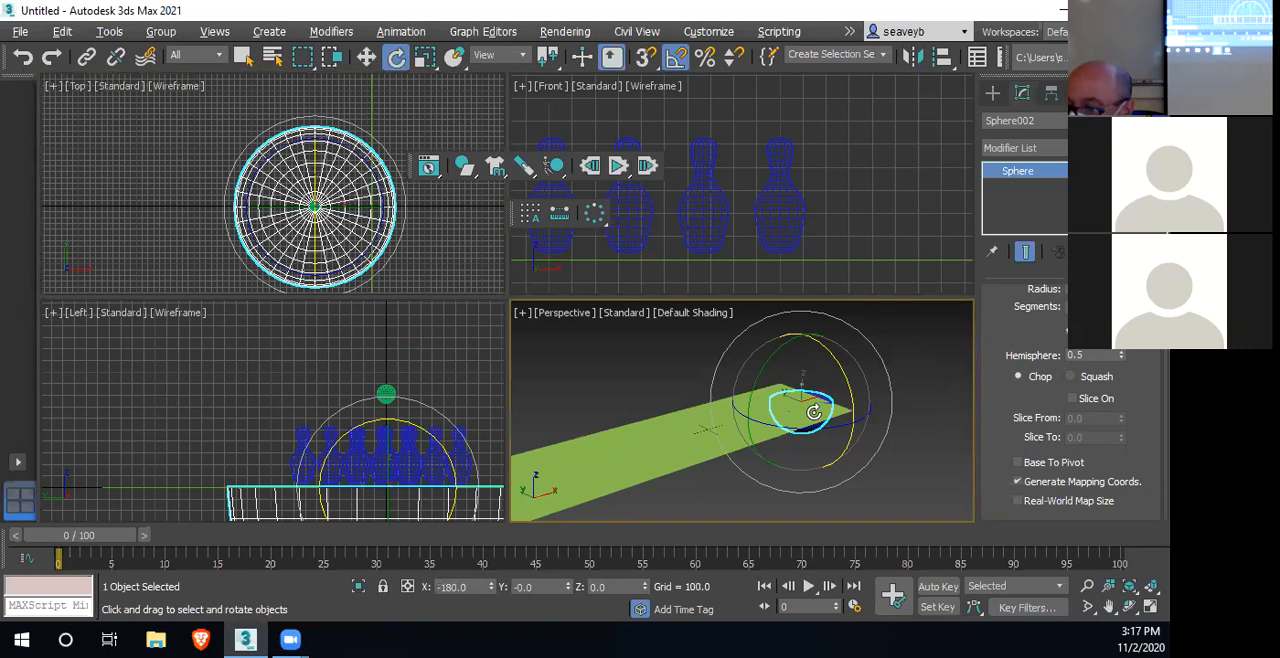
# Raise the upturned hemisphere to a Z height of about 144 so it sits on the lane
pyautogui.press('w')
pyautogui.moveTo(802, 345)
pyautogui.mouseDown()
pyautogui.moveTo(800, 314)
pyautogui.moveTo(806, 331)
pyautogui.mouseUp()
pyautogui.moveTo(816, 371); pyautogui.dragTo(780, 431, button='middle')
# Select the small sphere inside the hemisphere and raise it to a Z height of about 437, above the hemisphere
pyautogui.click(381, 400)
pyautogui.click(386, 394)
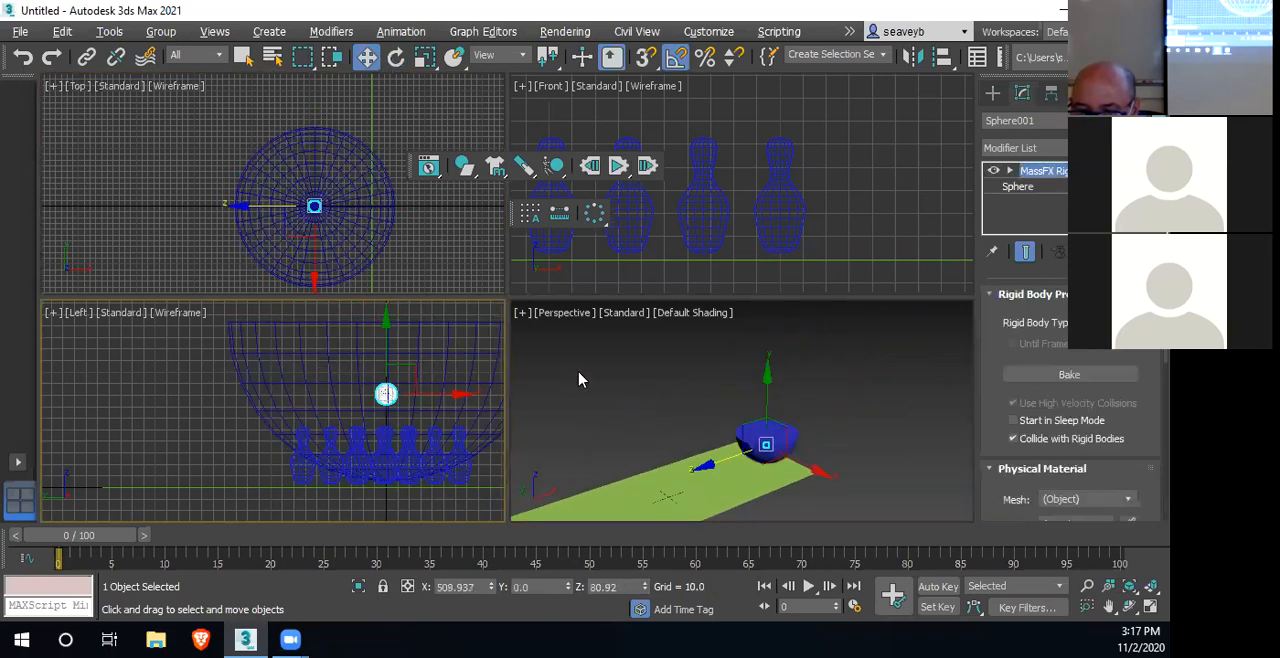
pyautogui.rightClick(764, 386)
pyautogui.moveTo(769, 377); pyautogui.dragTo(766, 303)
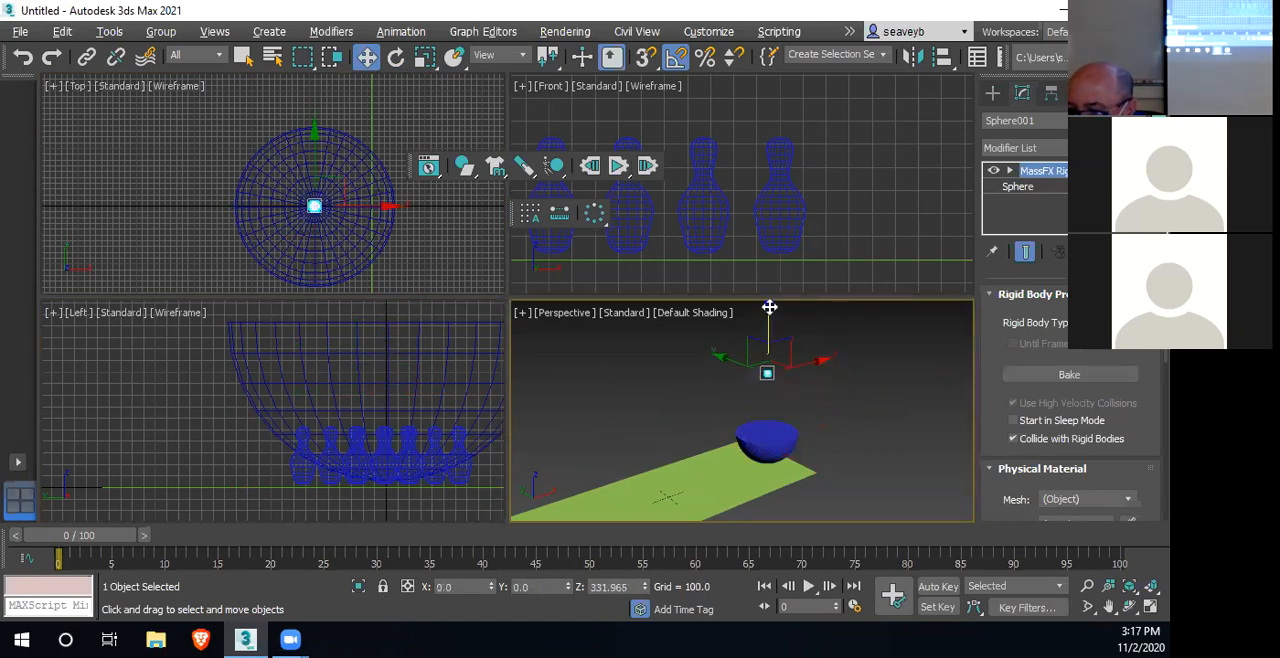
# Select the hemisphere and convert it to an Editable Poly
pyautogui.click(776, 443)
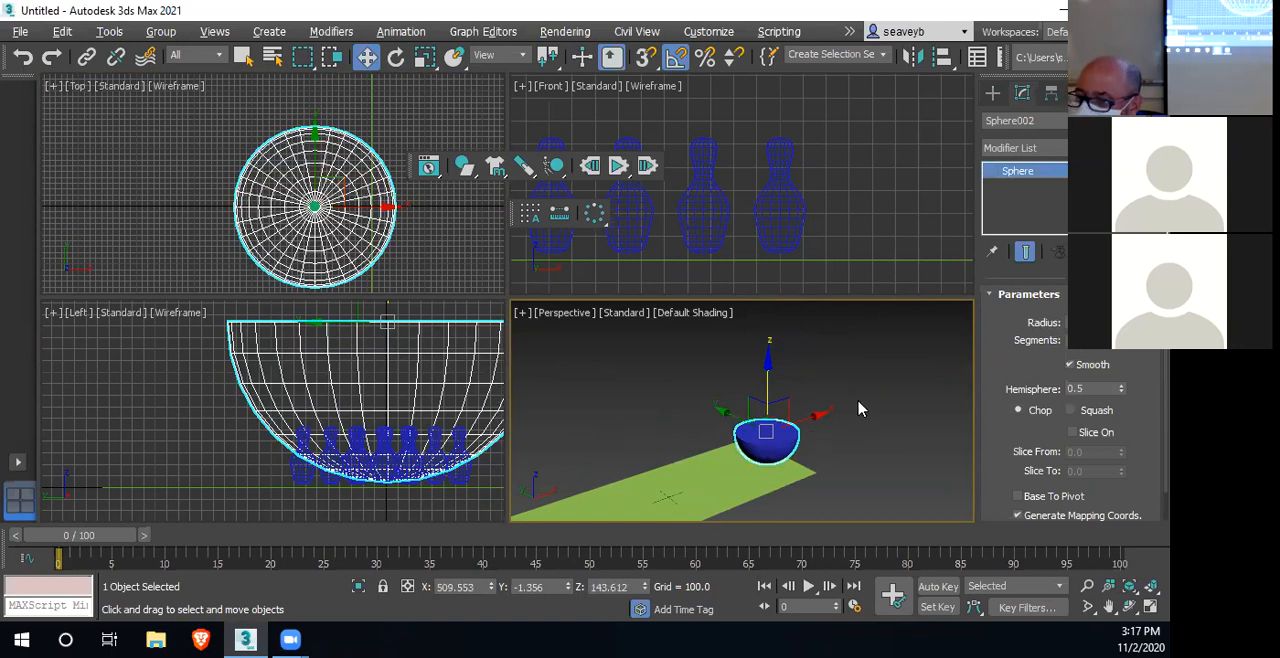
pyautogui.rightClick(787, 437)
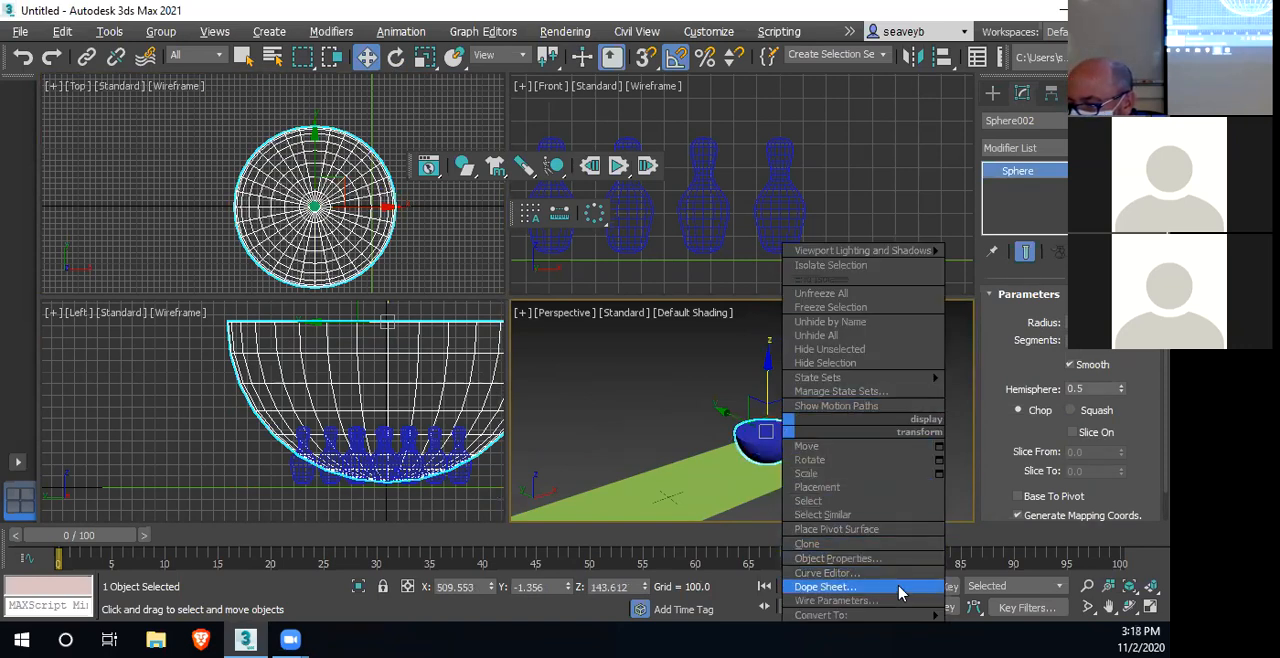
pyautogui.moveTo(921, 622)
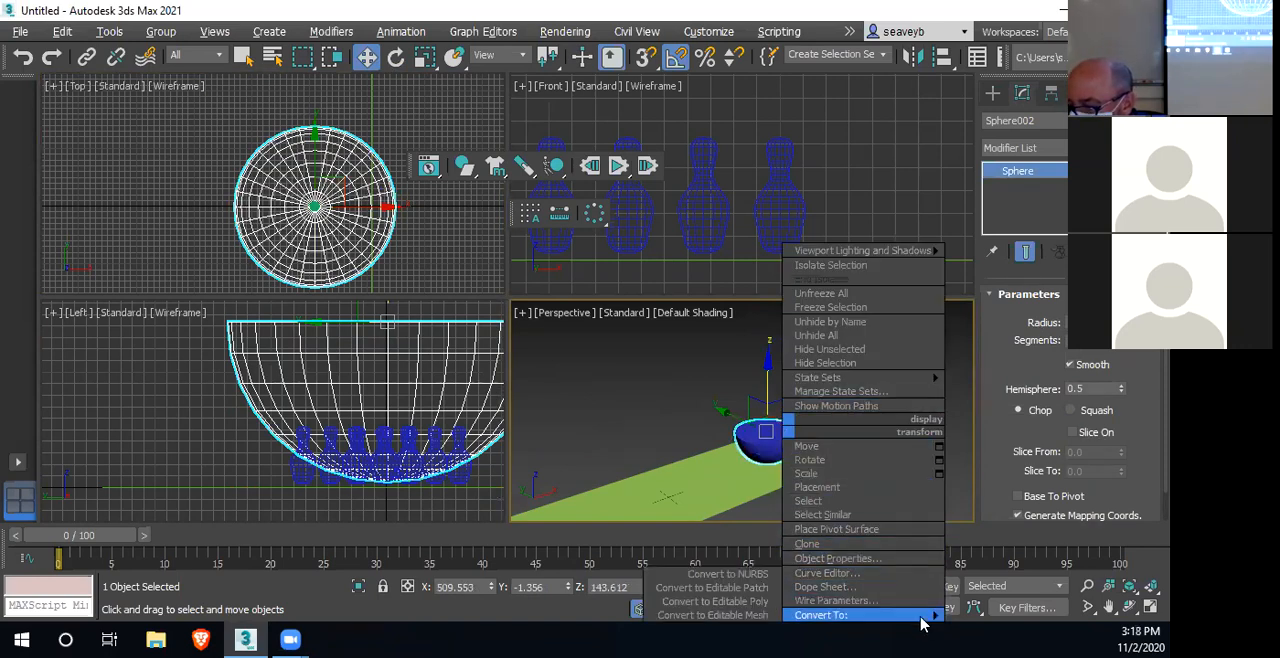
pyautogui.click(737, 601)
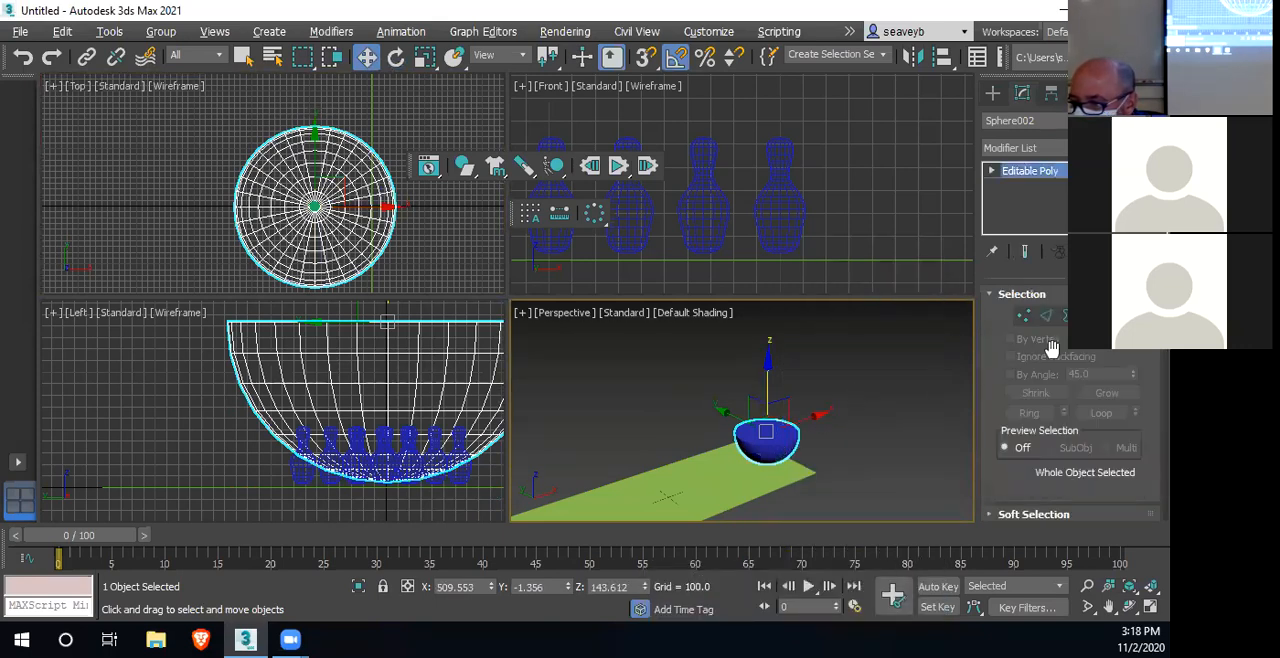
# Select all polygons of the hemisphere's flat top cap and delete them to leave an open bowl
pyautogui.click(1087, 315)
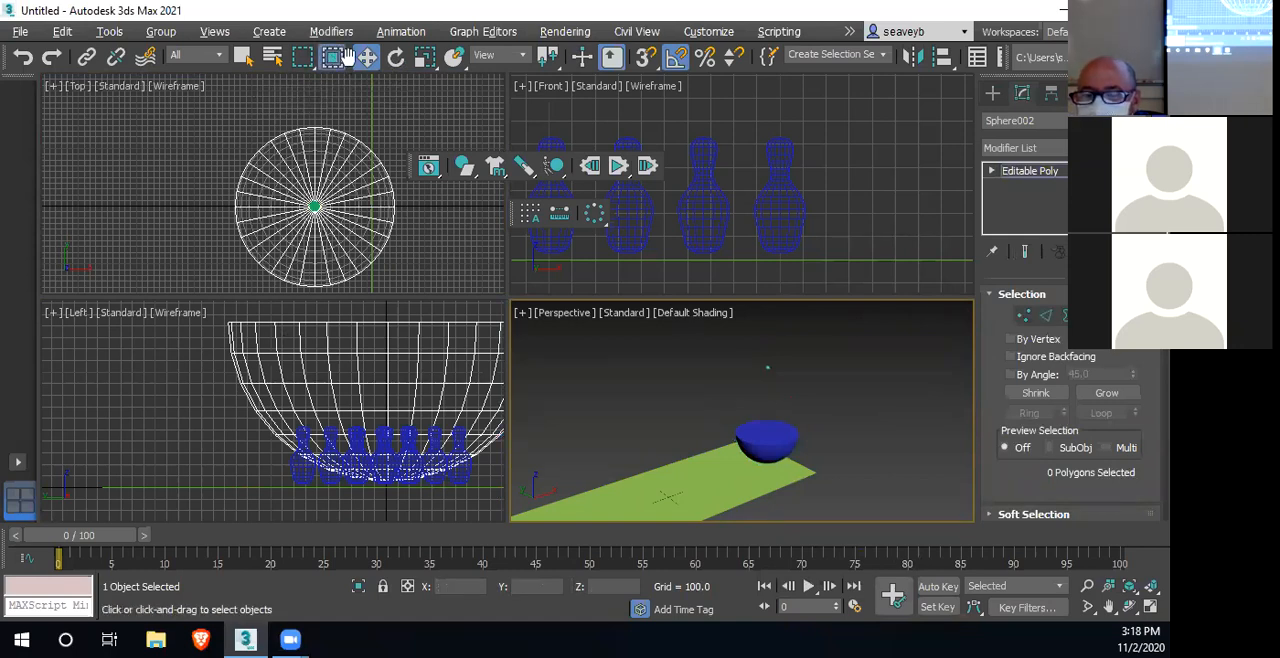
pyautogui.moveTo(322, 414); pyautogui.dragTo(252, 453, button='middle')
pyautogui.moveTo(137, 353); pyautogui.dragTo(491, 380)
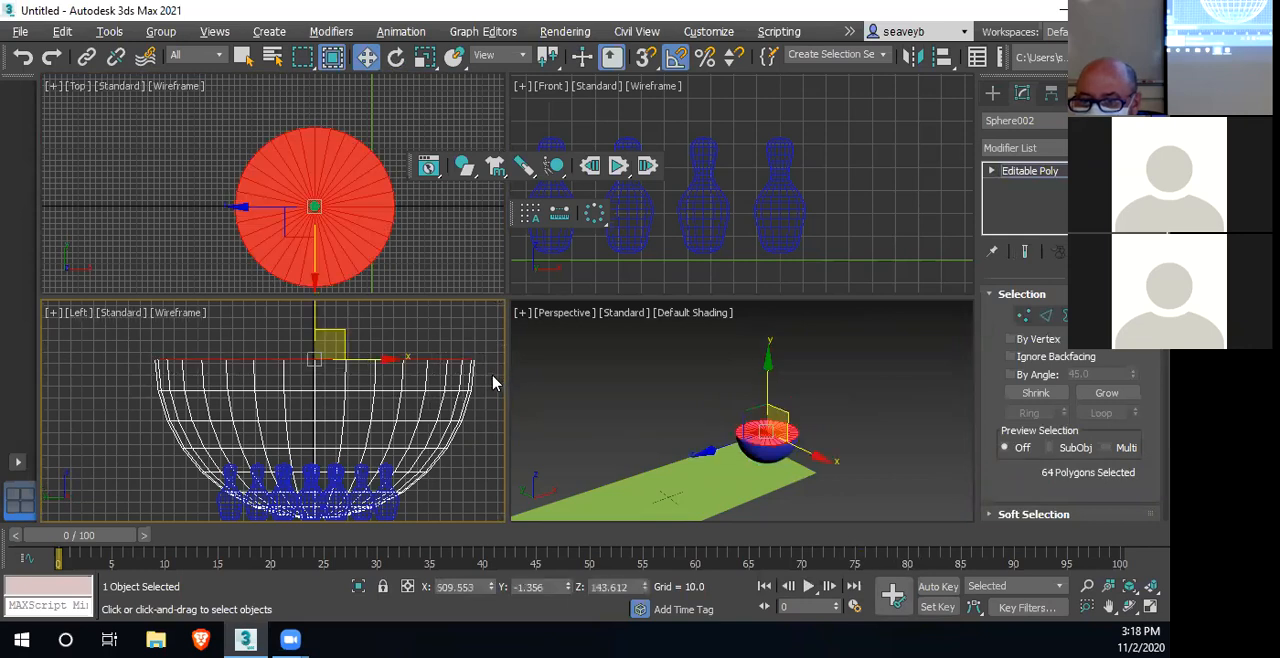
pyautogui.middleClick(780, 453)
pyautogui.press('Delete')
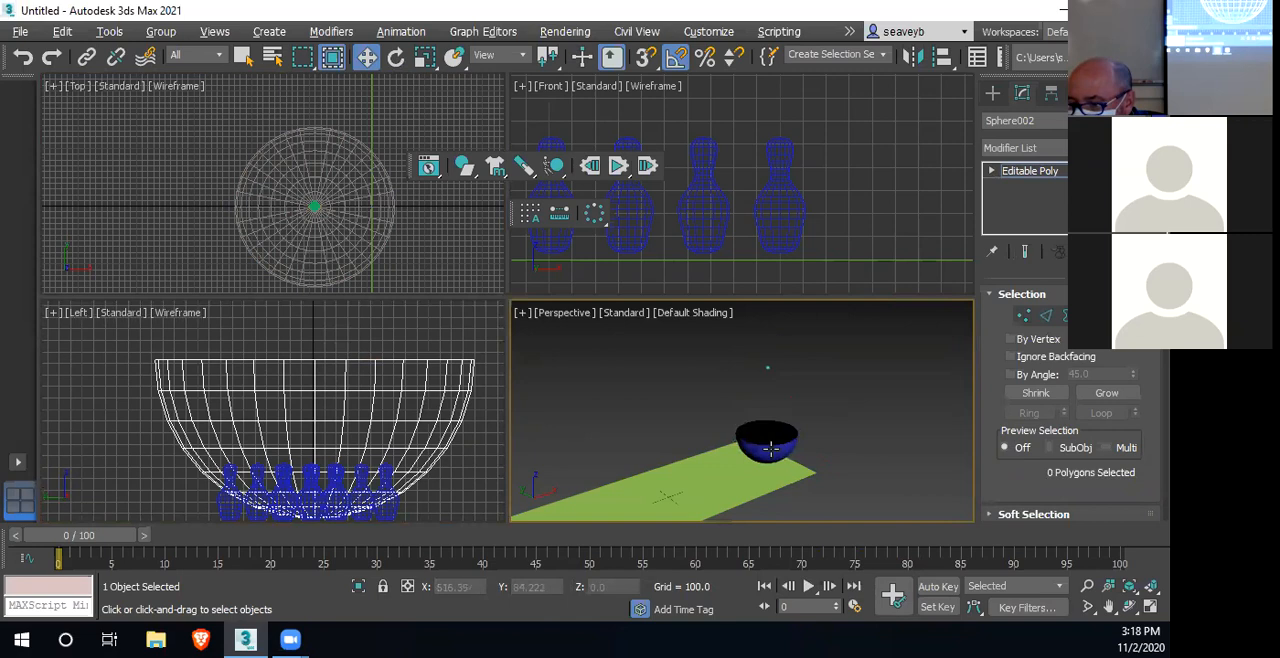
# Leave polygon editing, add a Shell modifier to the bowl and increase its Outer Amount to thicken the wall
pyautogui.scroll(5, 770, 449)
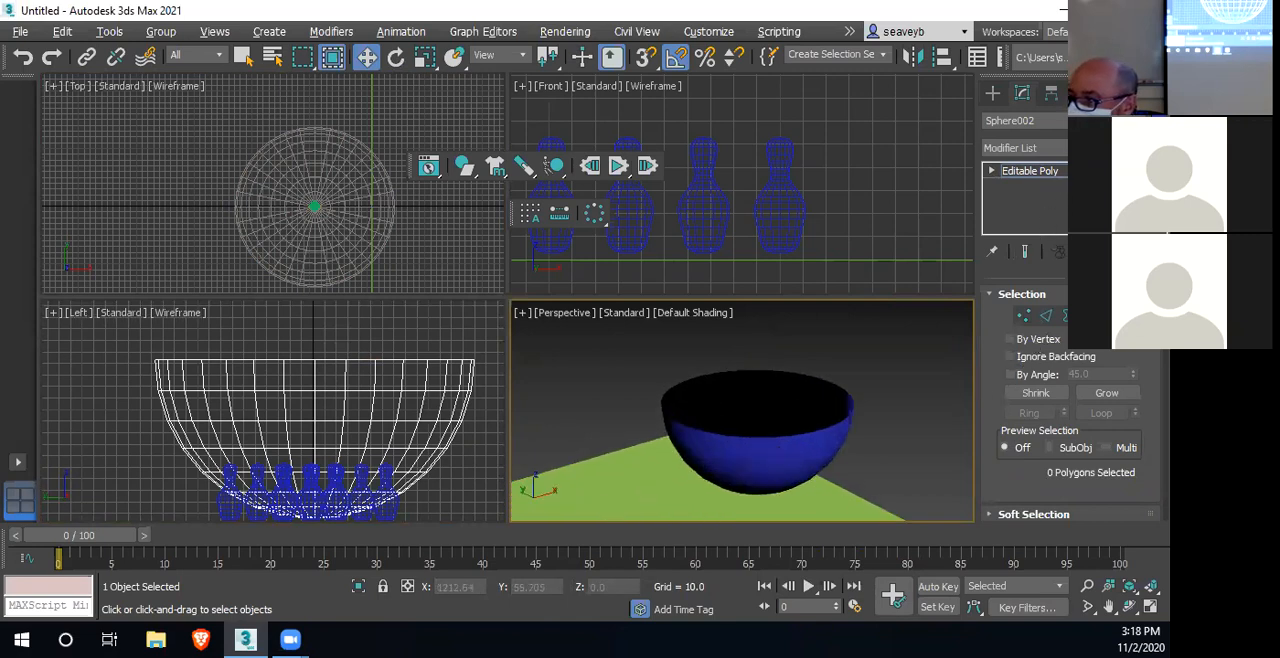
pyautogui.click(1020, 147)
pyautogui.click(1018, 148)
pyautogui.click(1010, 174)
pyautogui.click(1020, 147)
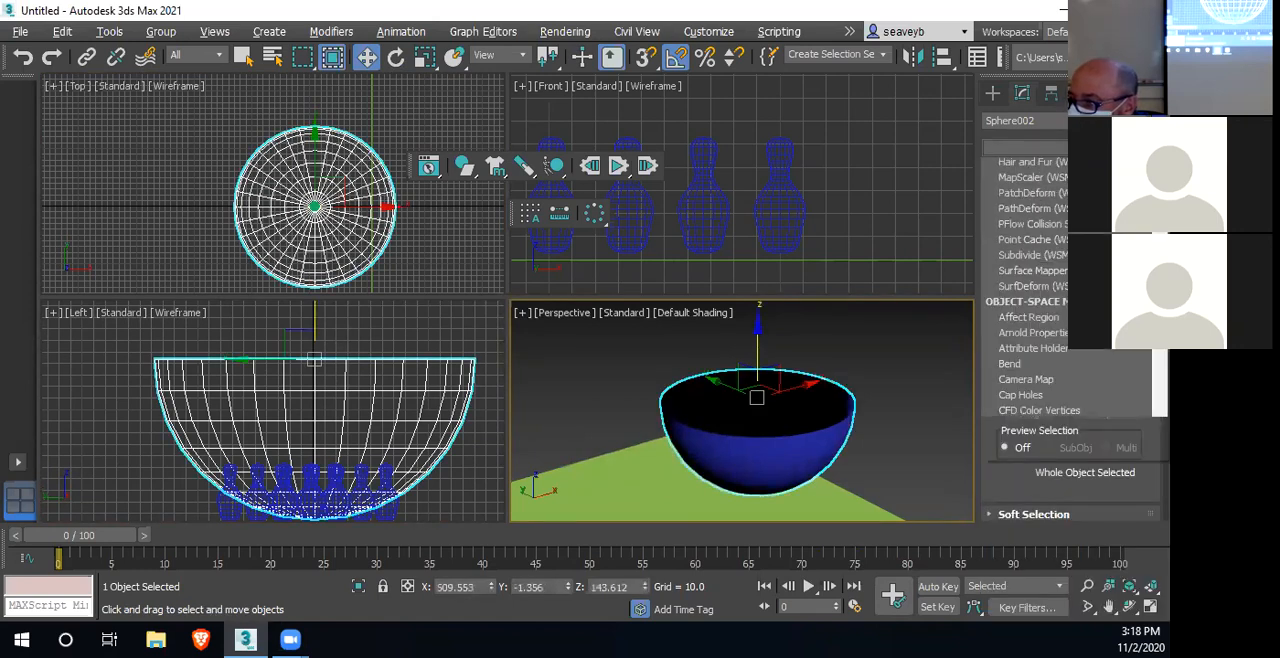
pyautogui.scroll(-10, 1145, 367)
pyautogui.scroll(-9, 1145, 380)
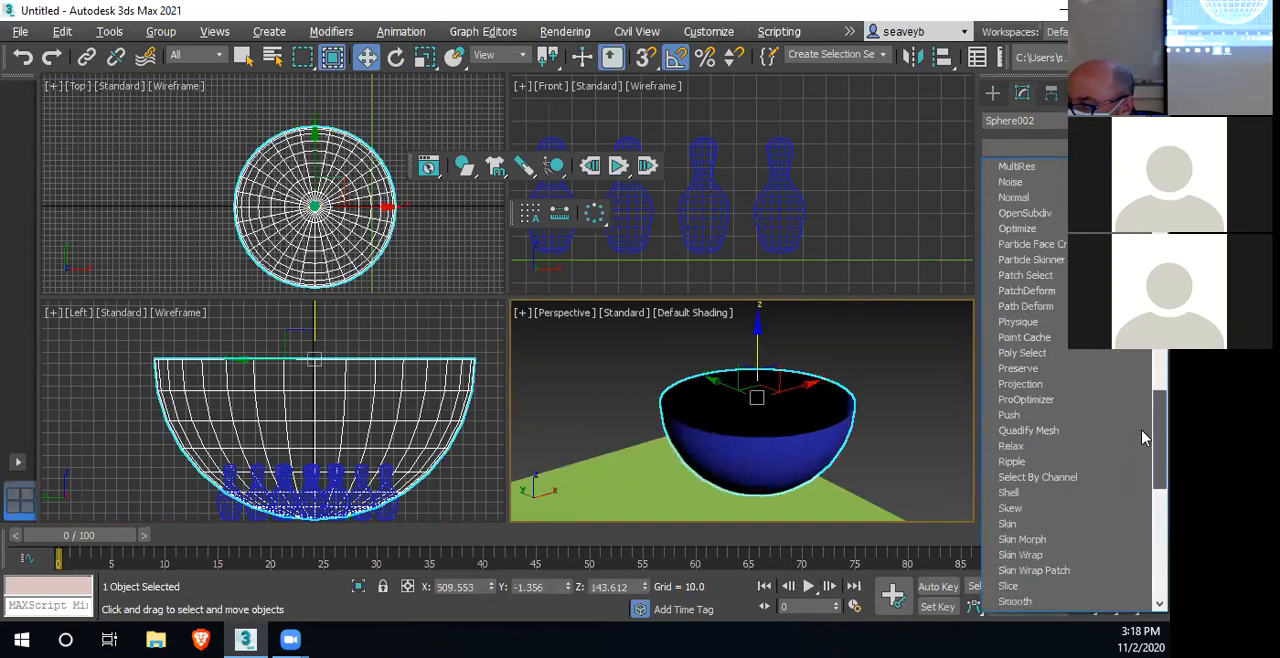
pyautogui.click(1010, 414)
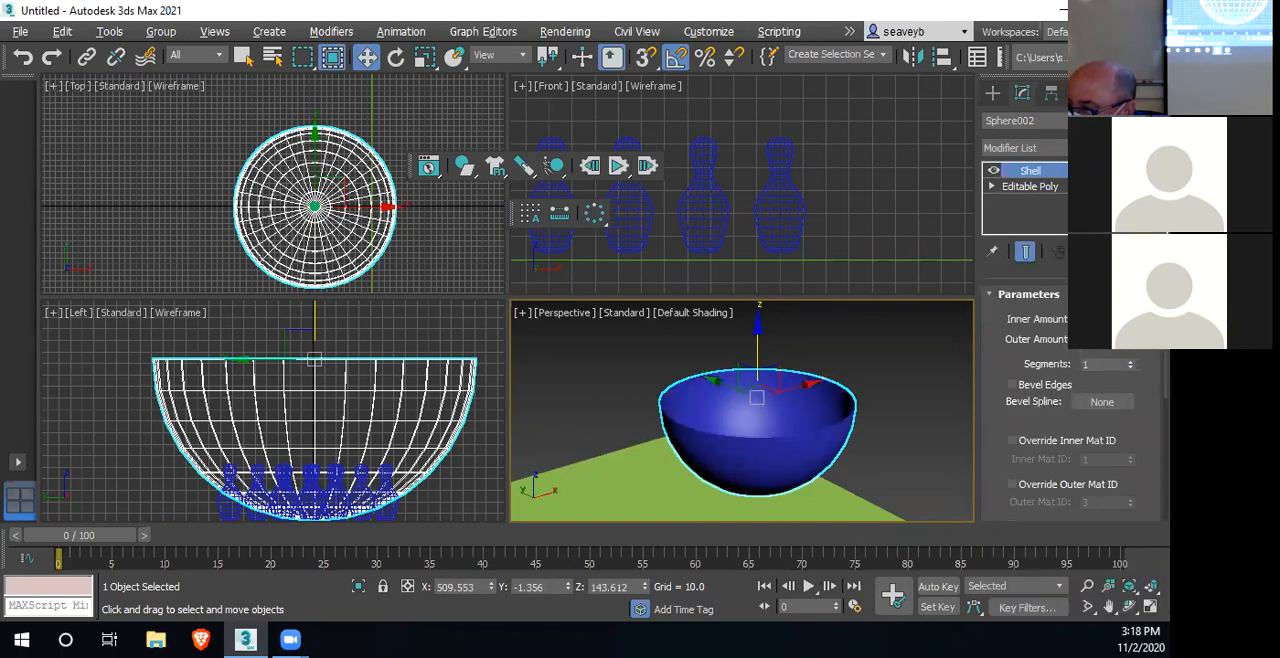
pyautogui.moveTo(1131, 337)
pyautogui.mouseDown()
pyautogui.moveTo(1131, 245)
pyautogui.moveTo(1120, 305)
pyautogui.moveTo(997, 574)
pyautogui.moveTo(995, 563)
pyautogui.mouseUp()
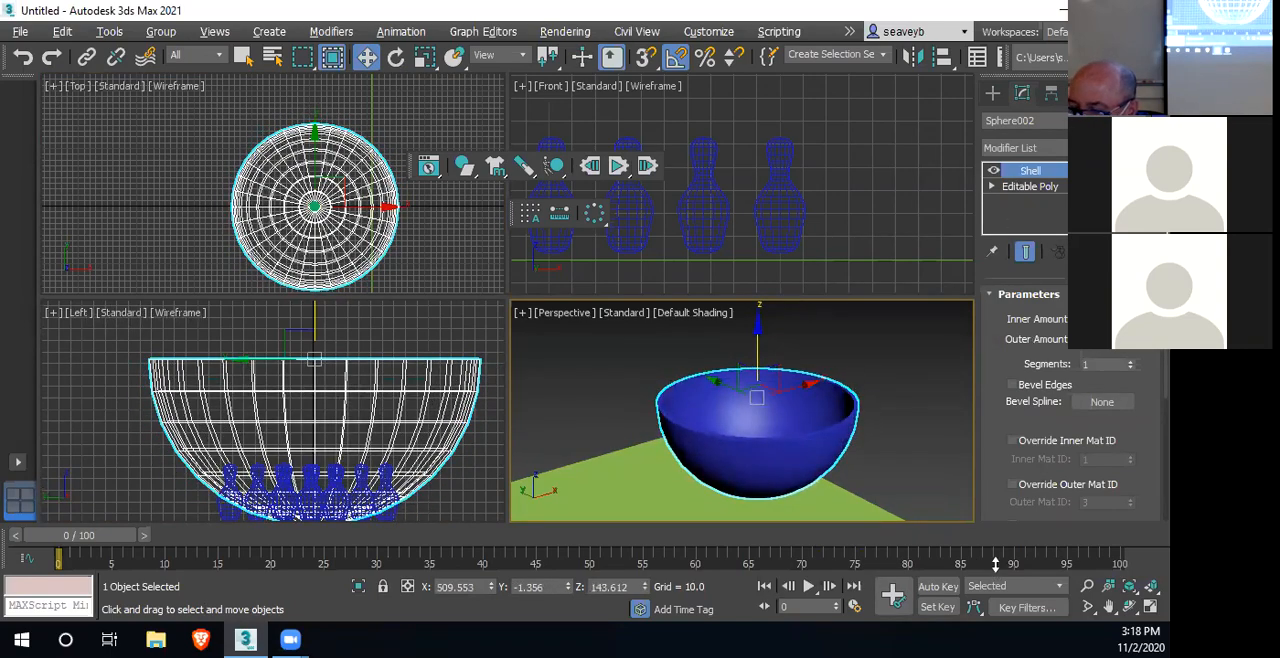
# Set the bowl as a static rigid body and change its physical mesh type to Concave
pyautogui.moveTo(915, 494); pyautogui.dragTo(903, 504, button='middle')
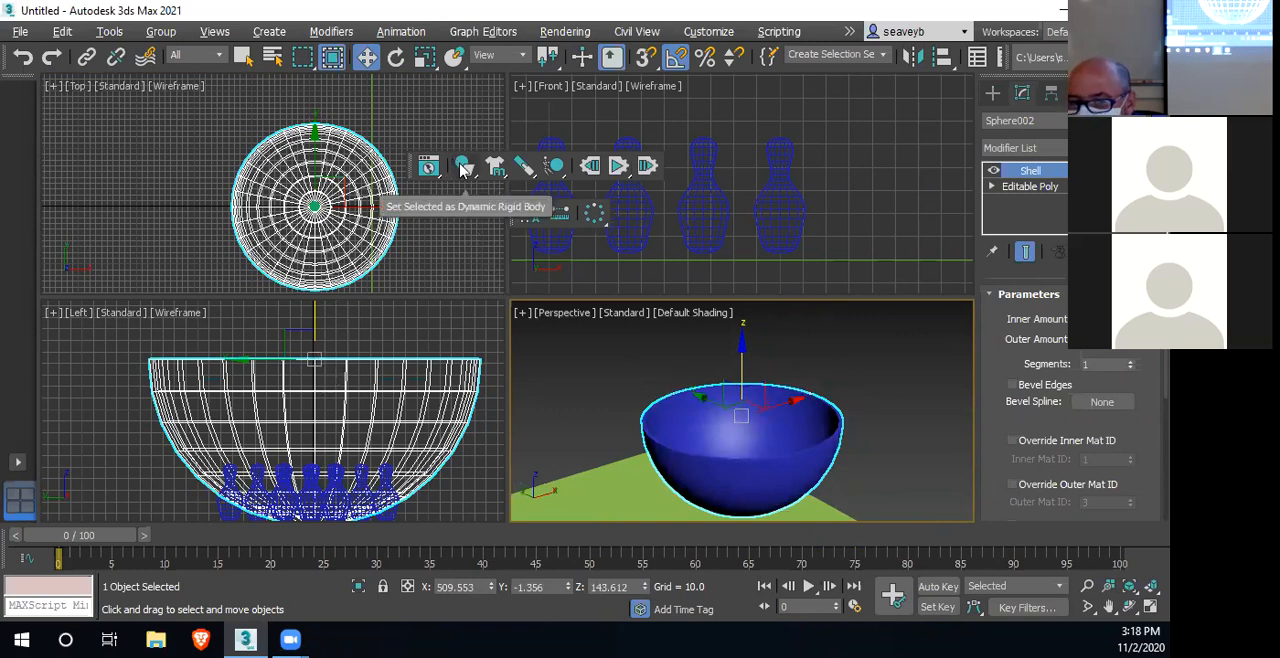
pyautogui.moveTo(462, 168); pyautogui.dragTo(395, 259)
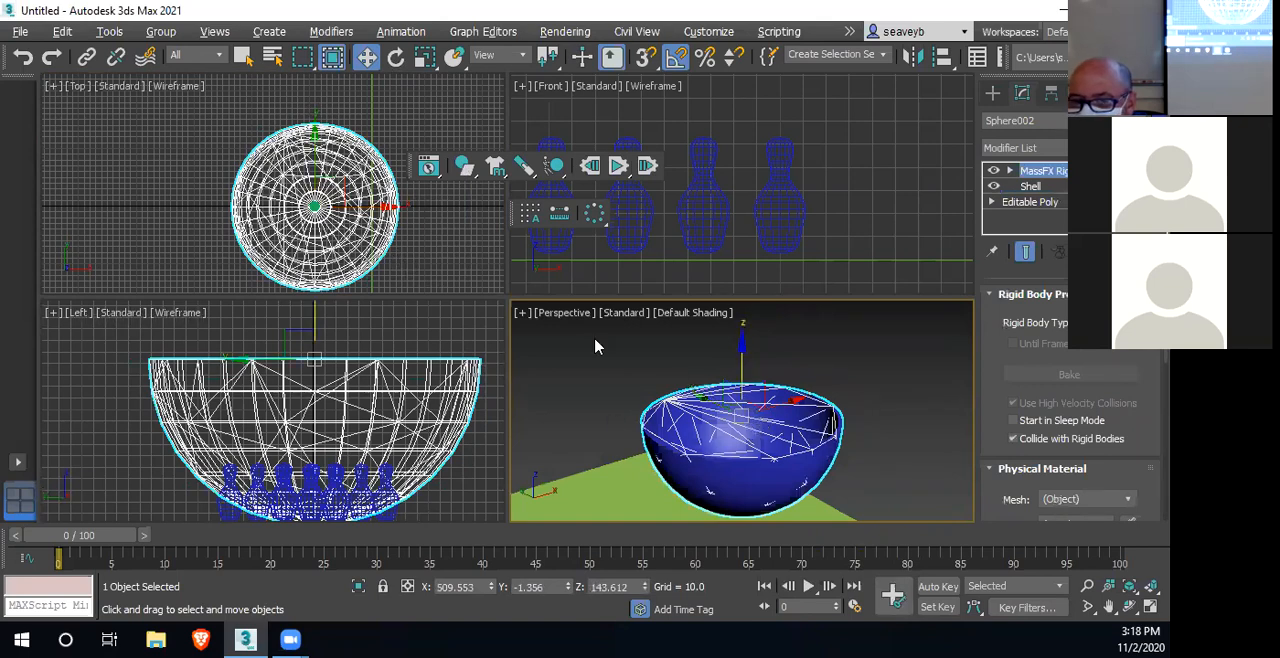
pyautogui.click(428, 165)
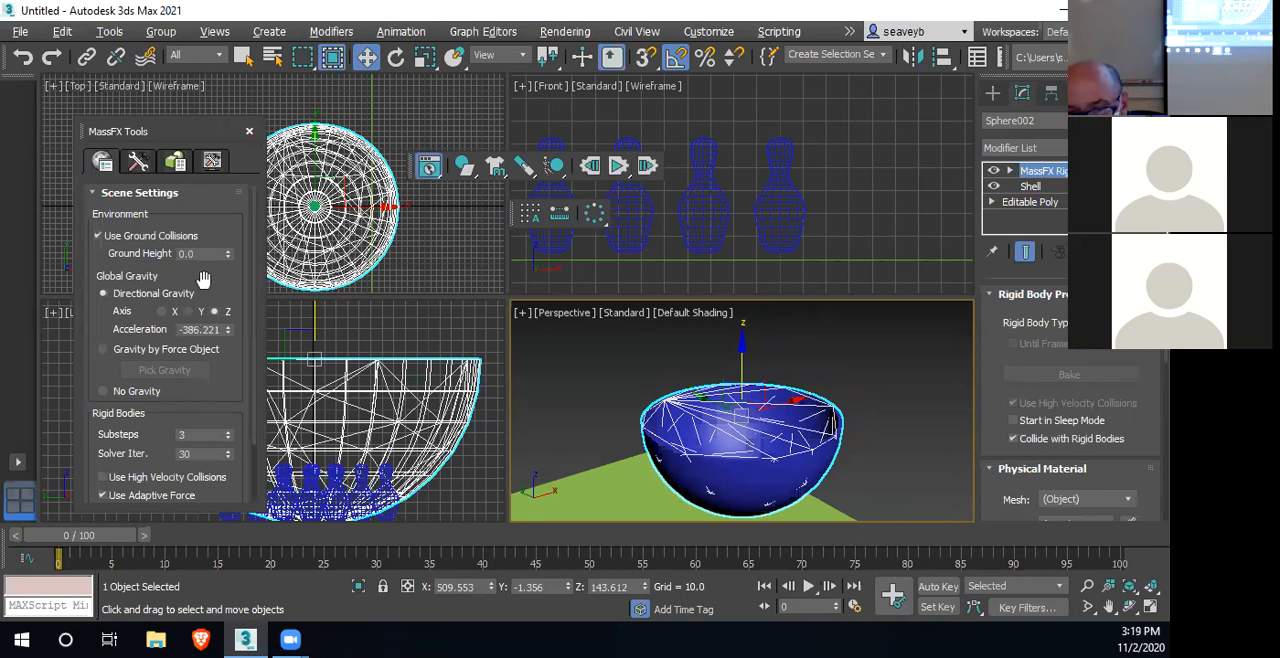
pyautogui.click(172, 164)
pyautogui.scroll(-3, 92, 460)
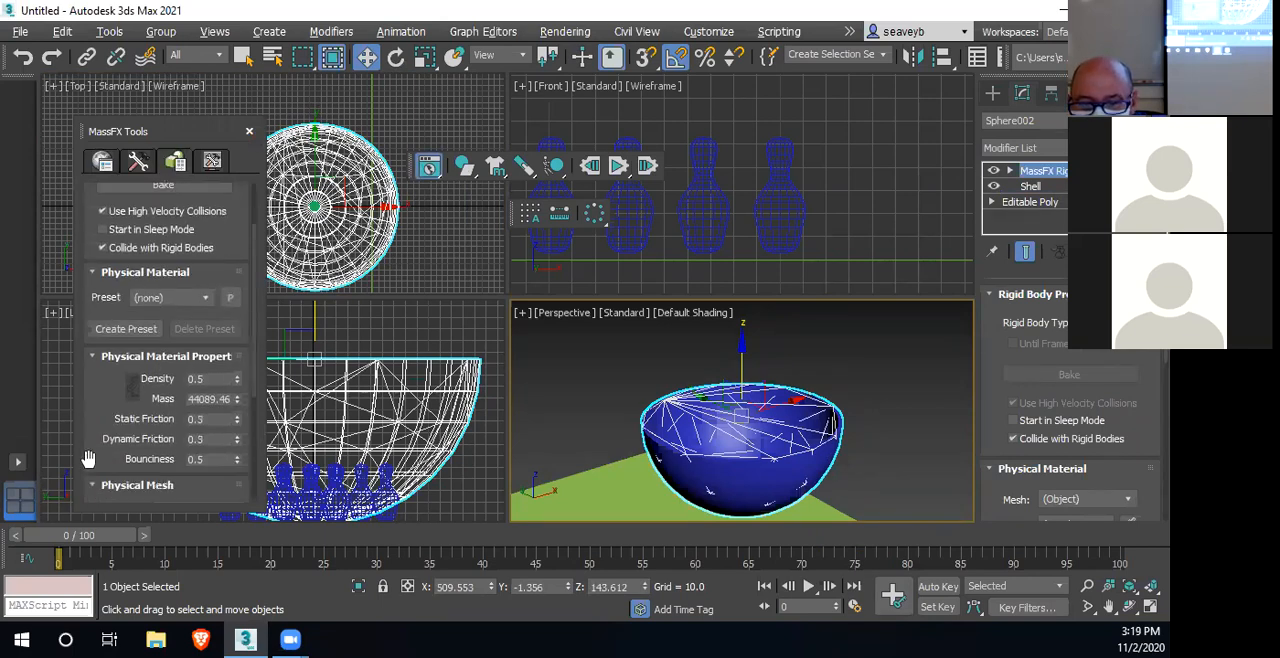
pyautogui.click(200, 456)
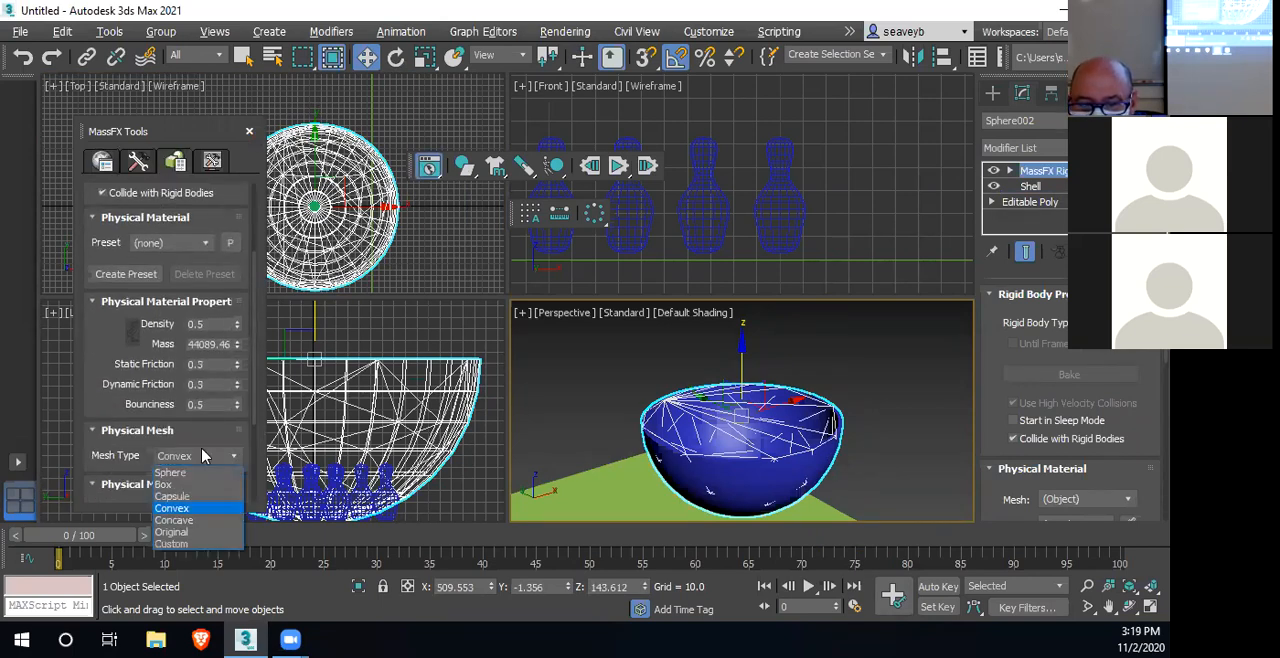
pyautogui.click(197, 521)
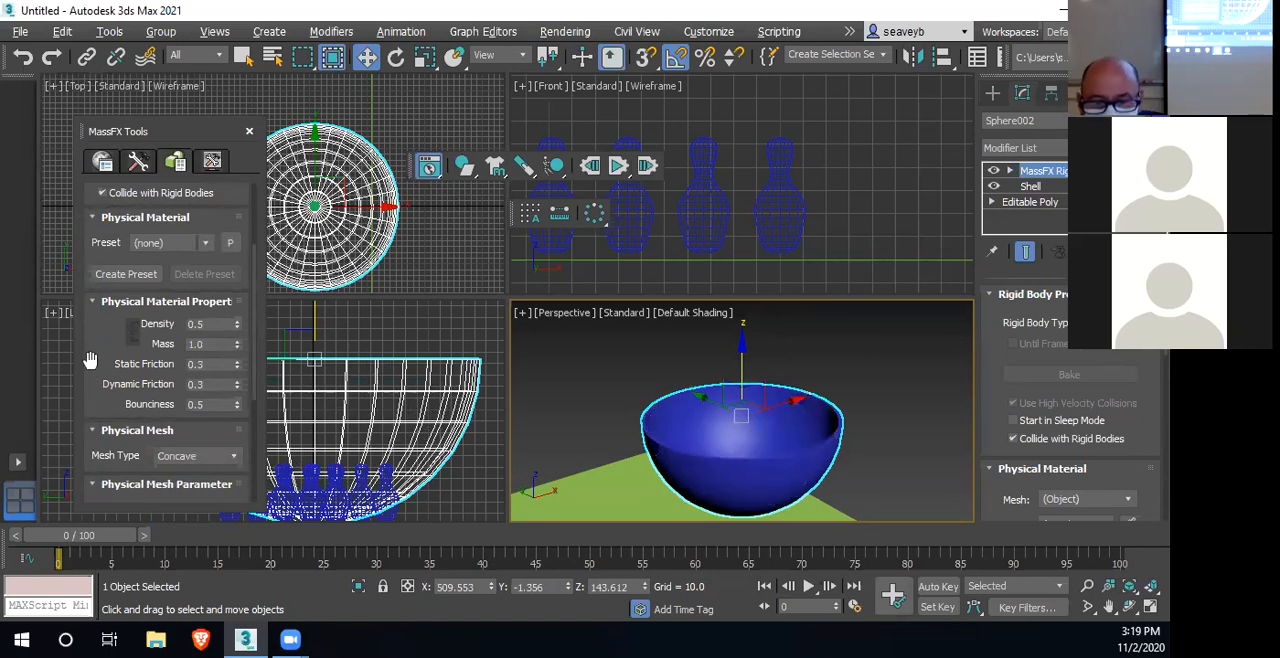
# Set the bowl's Min. Hull Size to 0.15% and generate its concave physical mesh
pyautogui.scroll(-5, 90, 360)
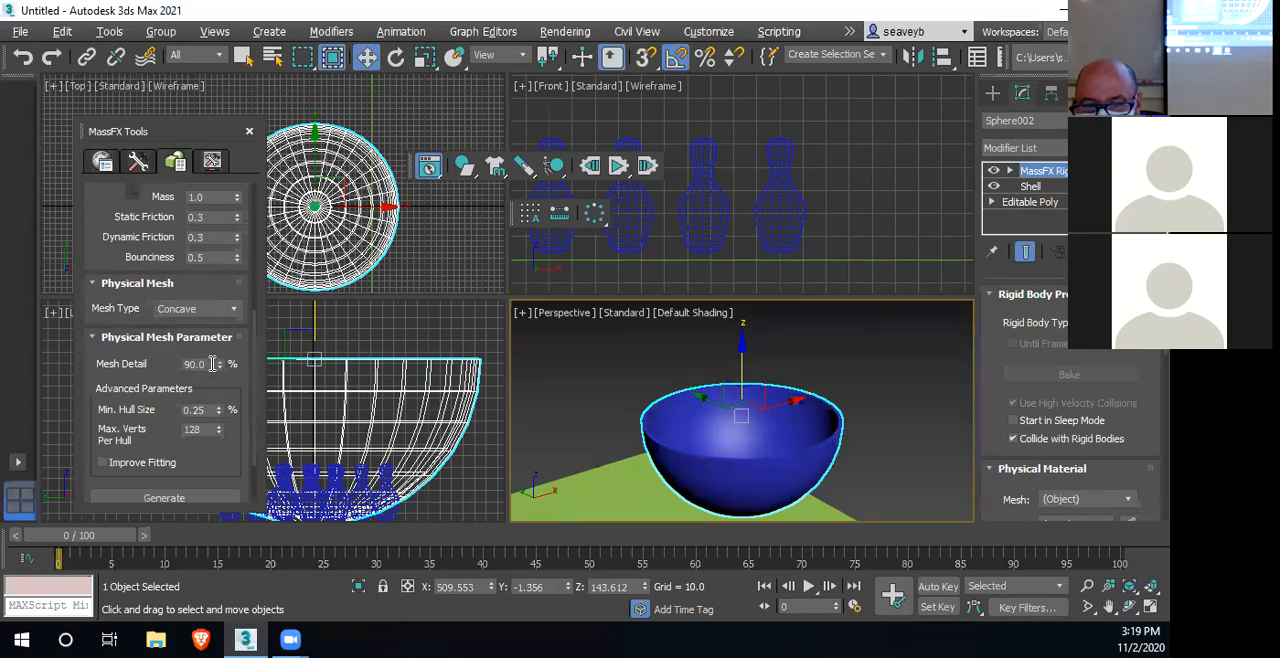
pyautogui.click(200, 410)
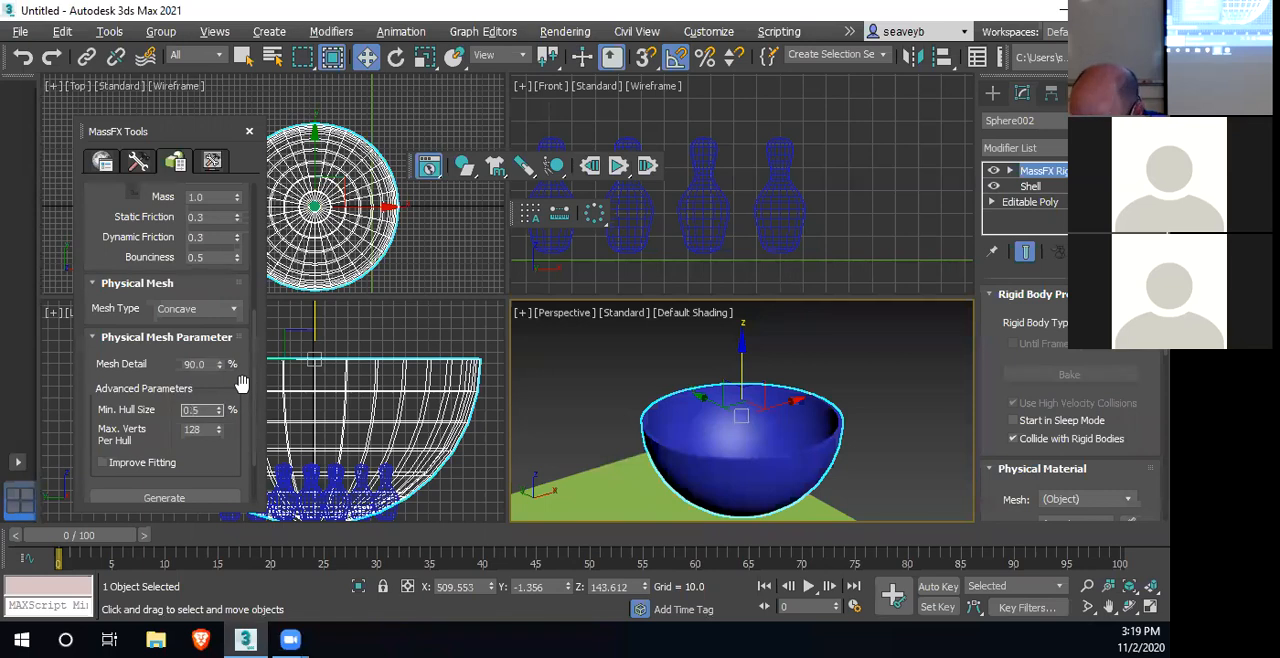
pyautogui.write('1')
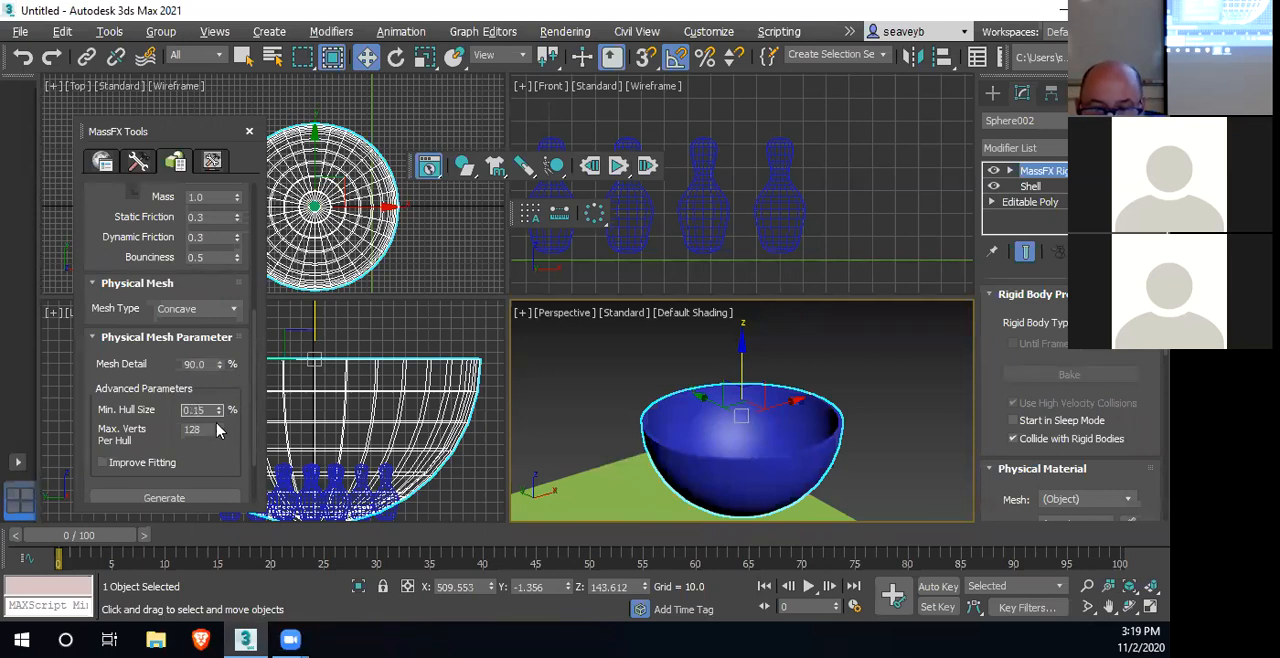
pyautogui.click(160, 498)
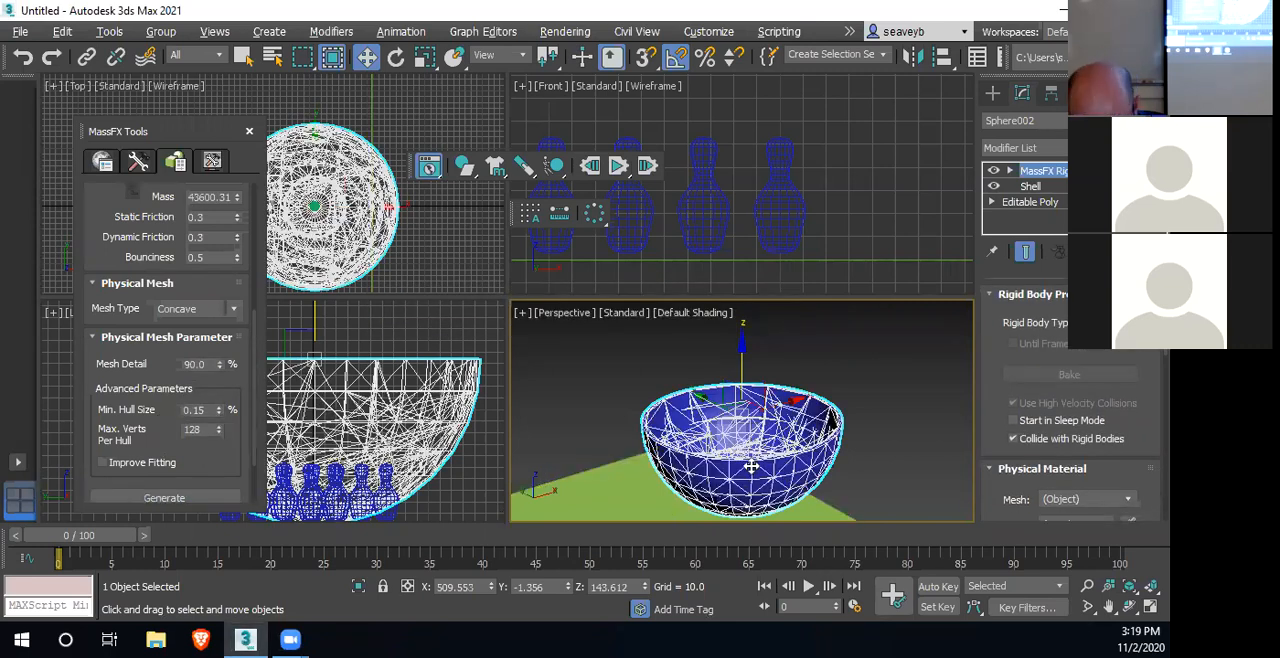
pyautogui.keyDown('alt'); pyautogui.moveTo(752, 468); pyautogui.dragTo(848, 483, button='middle'); pyautogui.keyUp('alt')
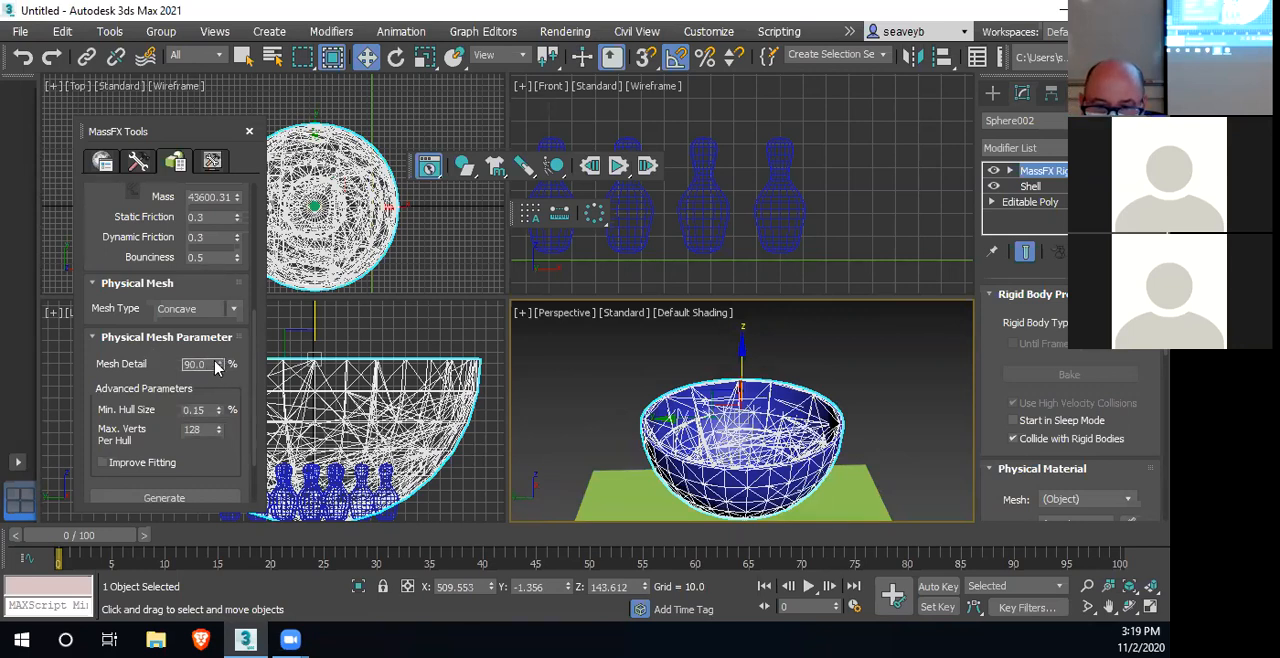
# Set the bowl's physical Mesh Detail to 100% and Min. Hull Size to 0.05%, regenerating its concave mesh after each change
pyautogui.write('1')
pyautogui.press('Return')
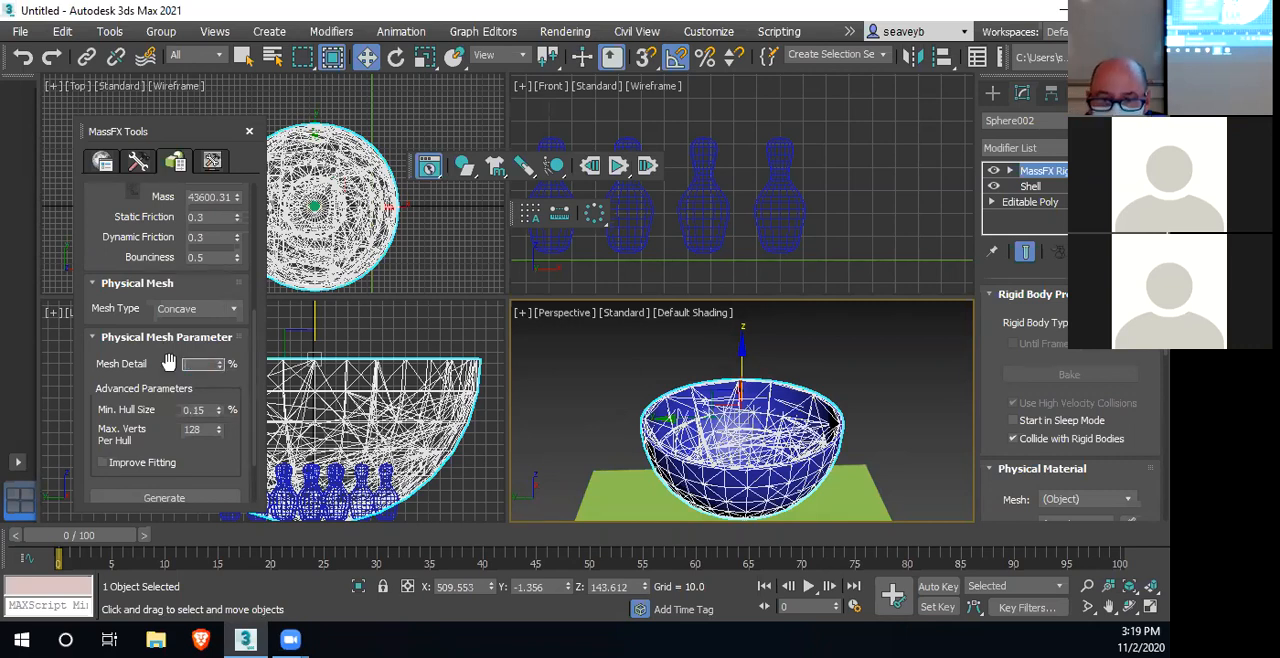
pyautogui.write('100.0')
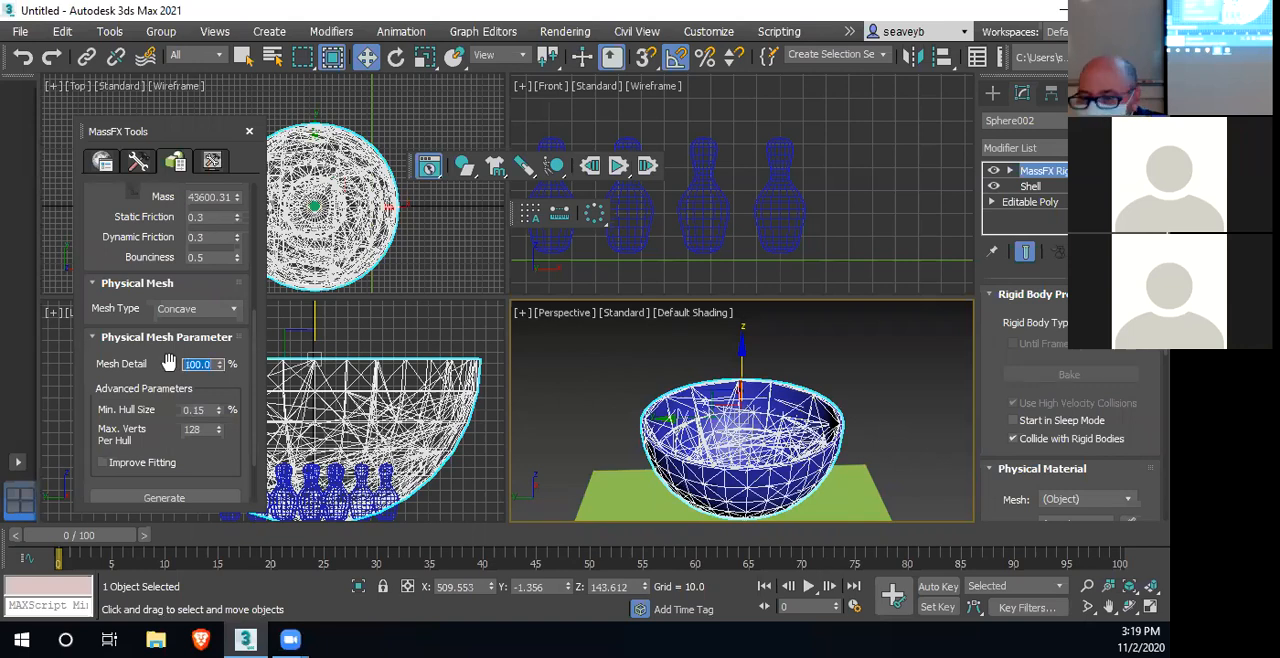
pyautogui.click(173, 497)
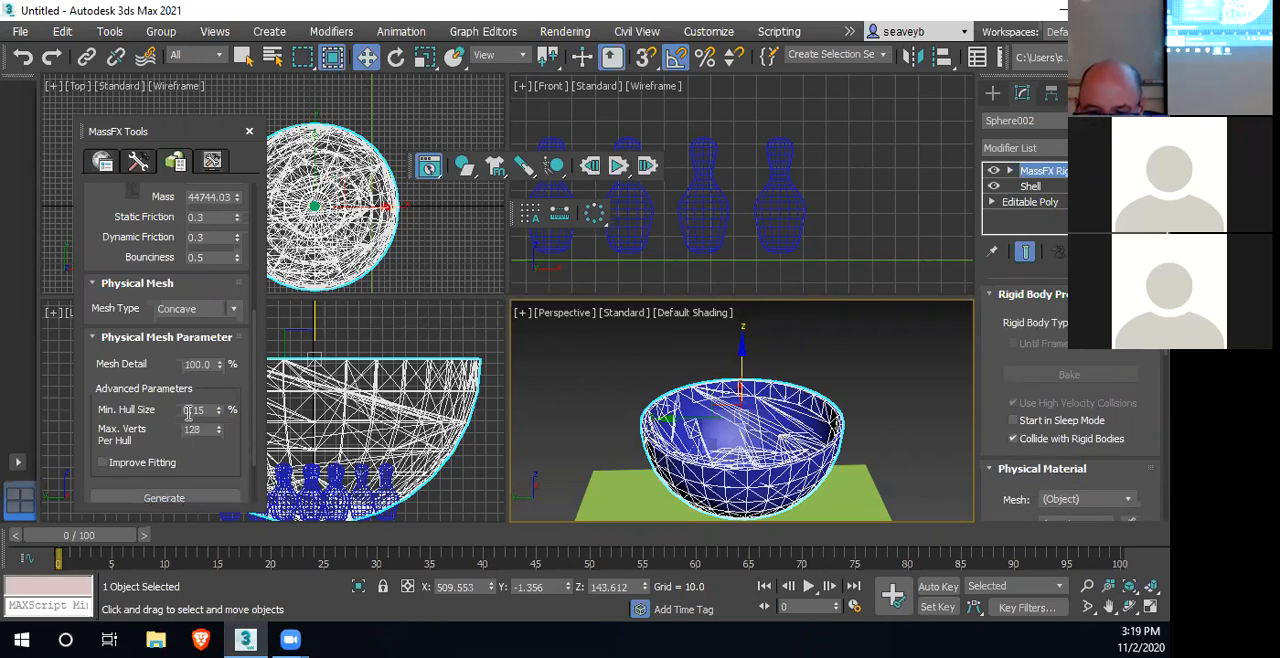
pyautogui.click(218, 414)
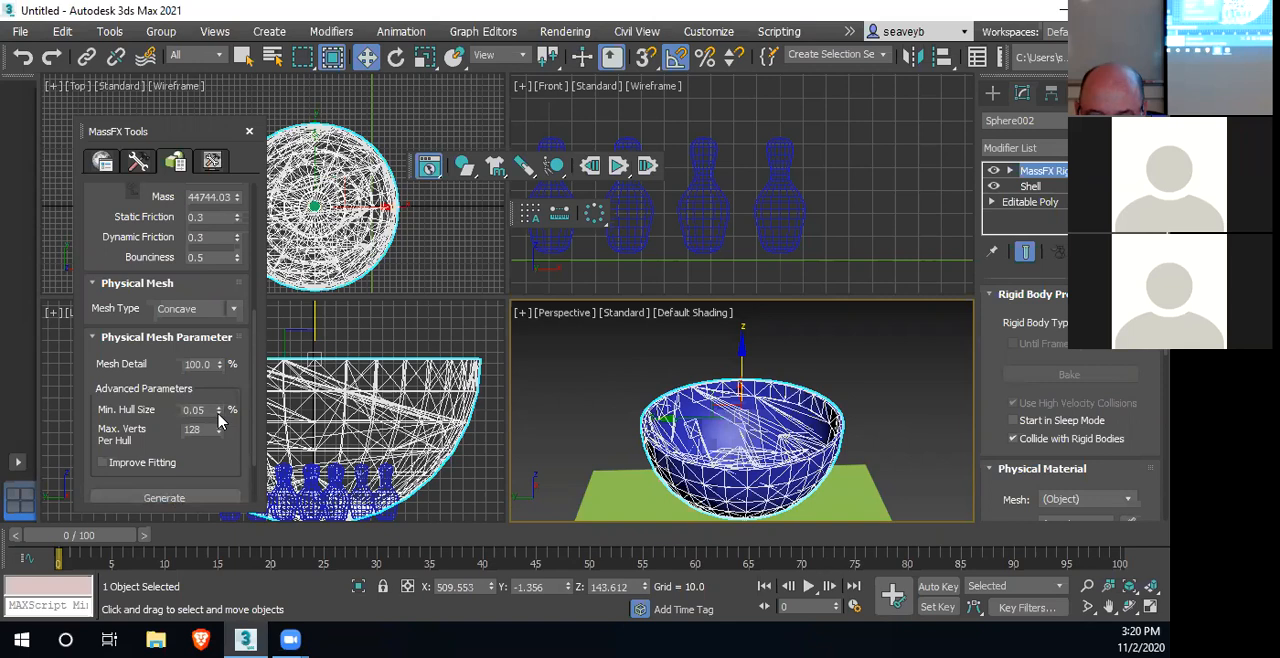
pyautogui.click(193, 503)
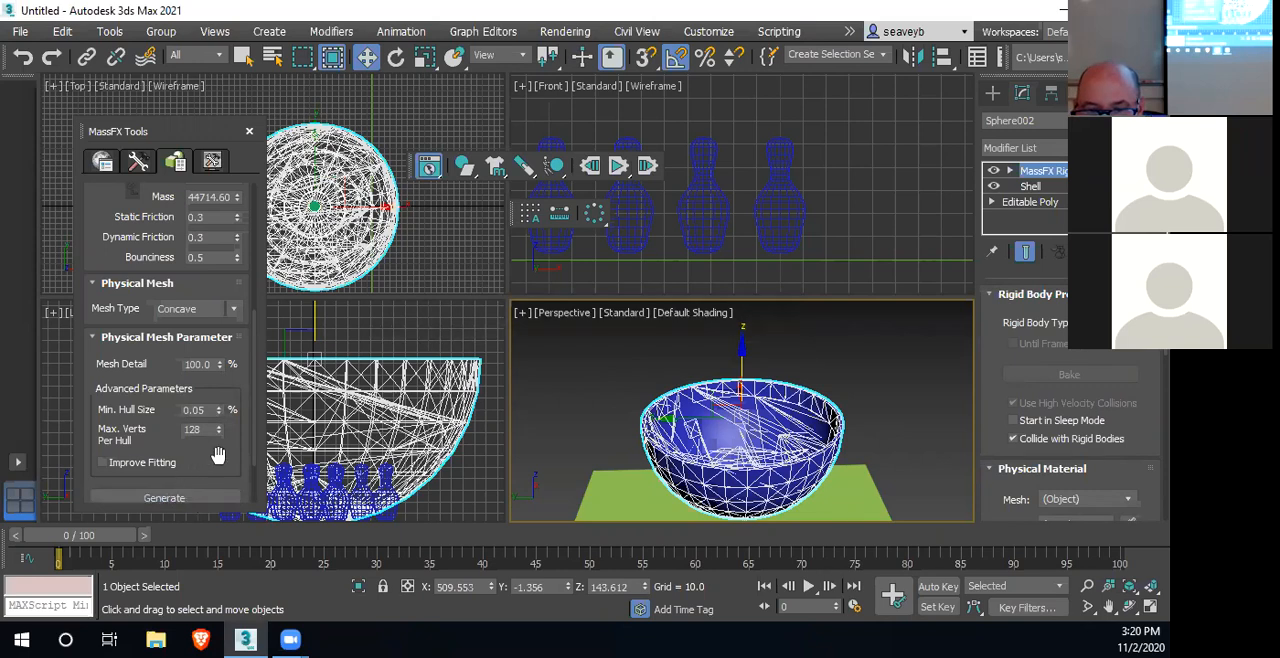
# Enable Improve Fitting, set Max. Verts Per Hull to 256 and regenerate the bowl's concave physical mesh
pyautogui.click(103, 463)
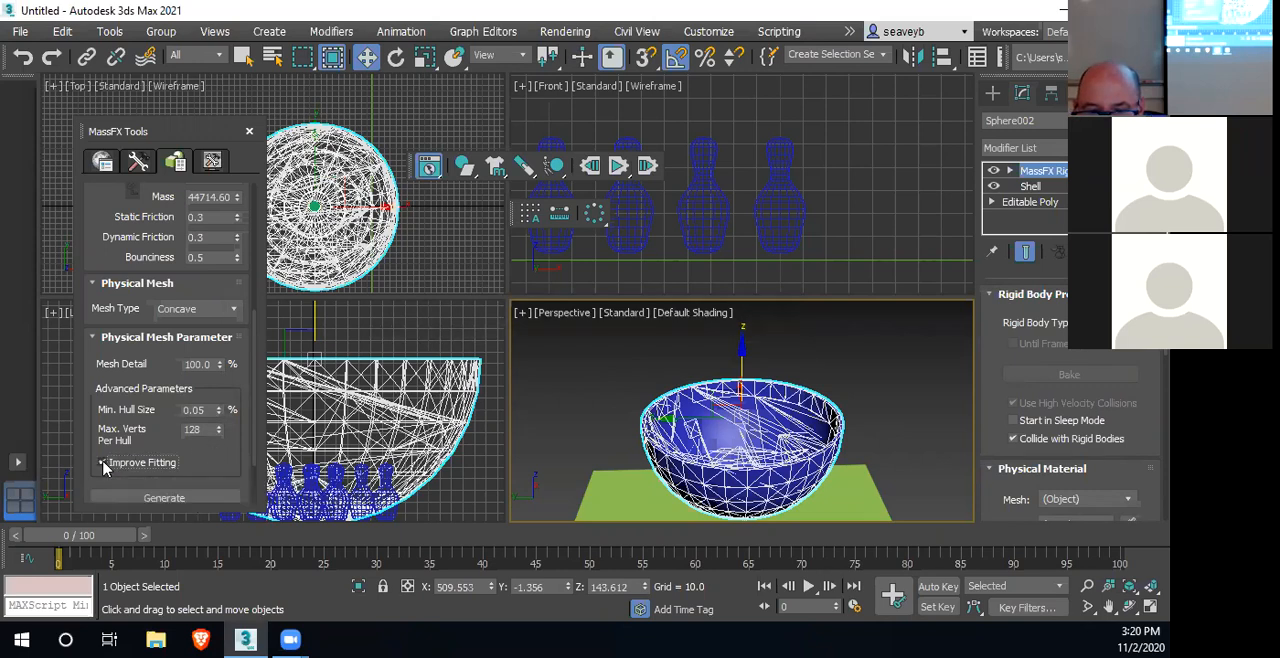
pyautogui.doubleClick(200, 429)
pyautogui.write('256')
pyautogui.press('Return')
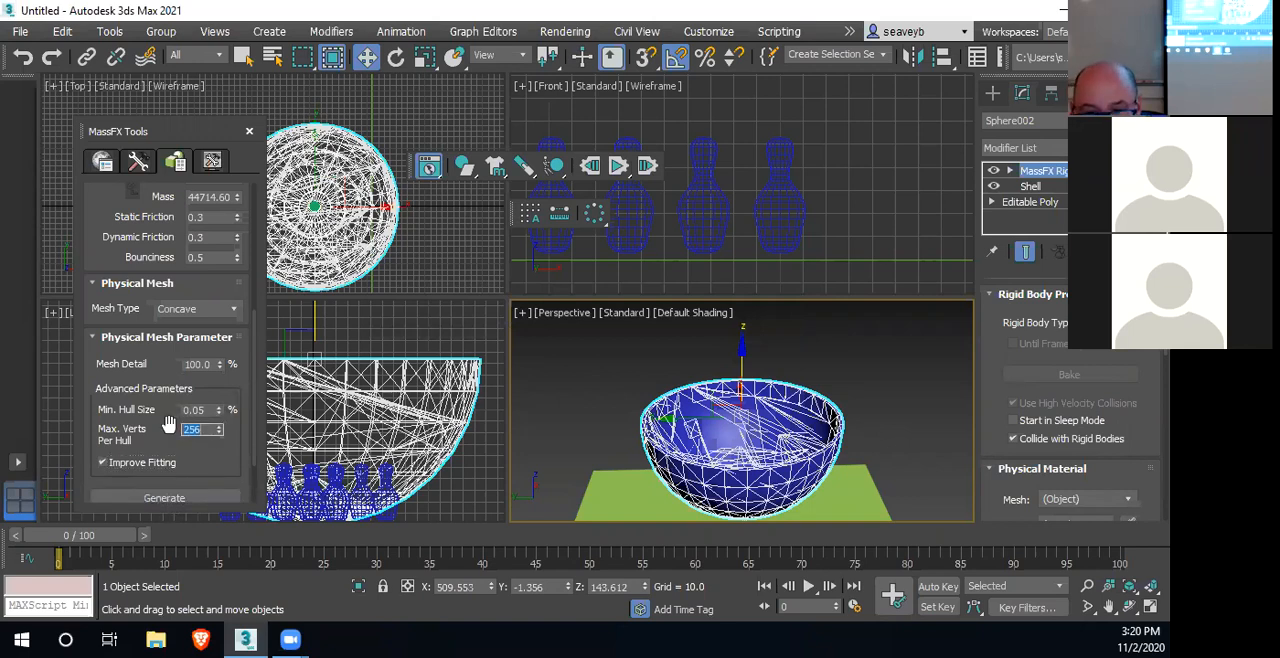
pyautogui.click(152, 498)
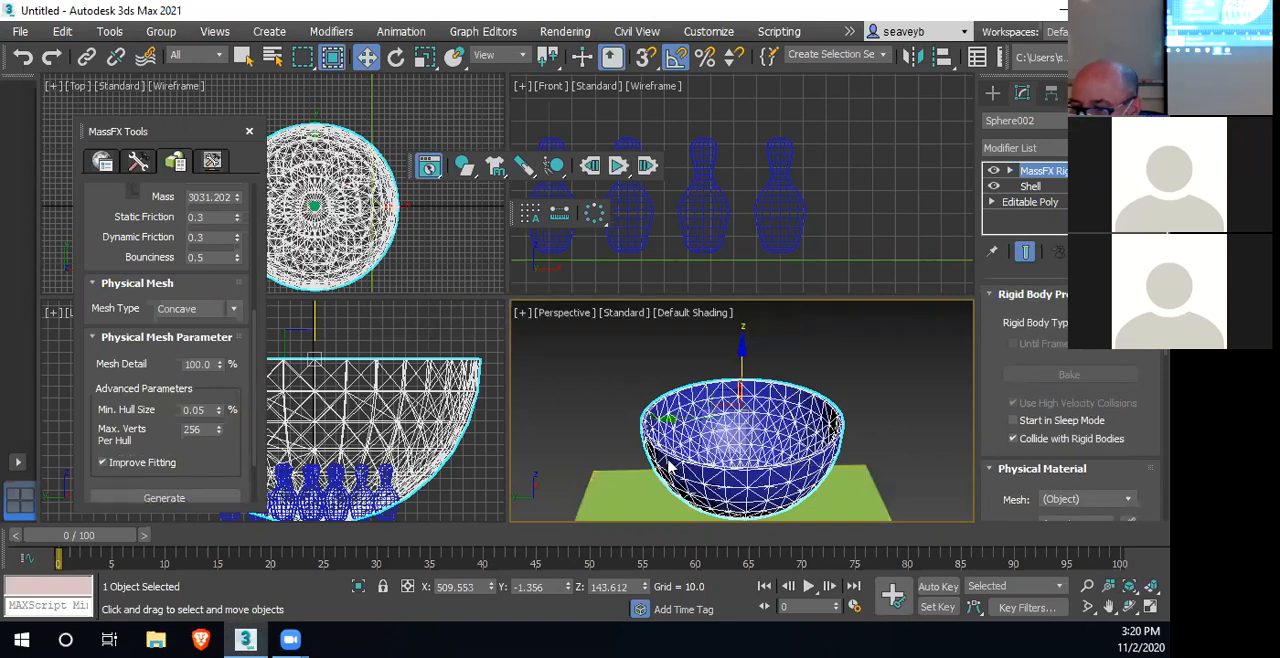
# Move the bowl along the X axis to about 383.8 so the sphere hangs over its rim
pyautogui.moveTo(738, 427)
pyautogui.keyDown('alt'); pyautogui.mouseDown(button='middle')
pyautogui.moveTo(833, 458)
pyautogui.moveTo(735, 424)
pyautogui.mouseUp(button='middle'); pyautogui.keyUp('alt')
pyautogui.moveTo(493, 217); pyautogui.dragTo(513, 221, button='middle')
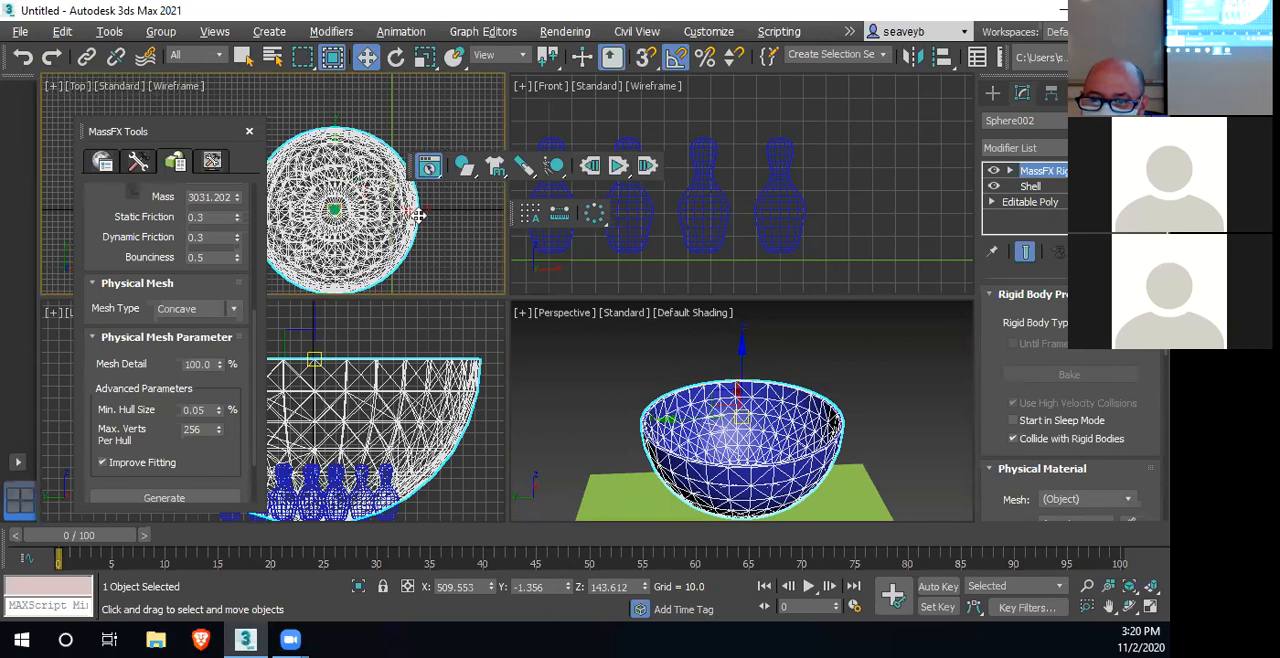
pyautogui.scroll(-1, 375, 228)
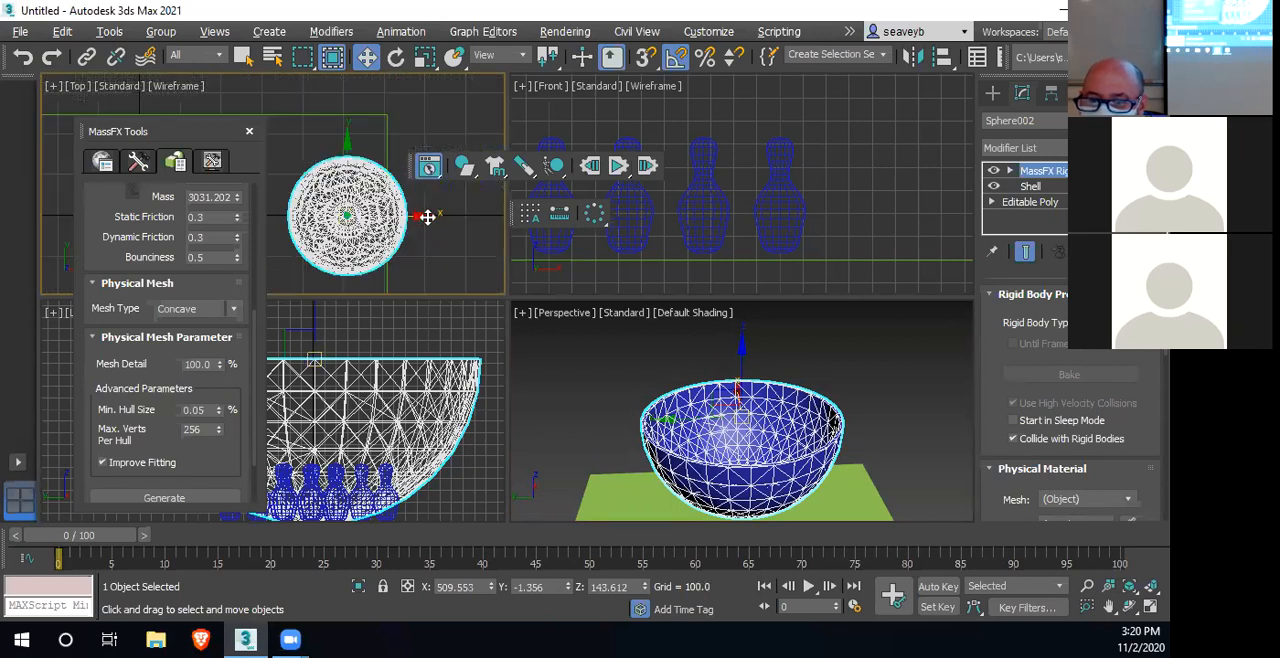
pyautogui.moveTo(430, 216); pyautogui.dragTo(383, 213)
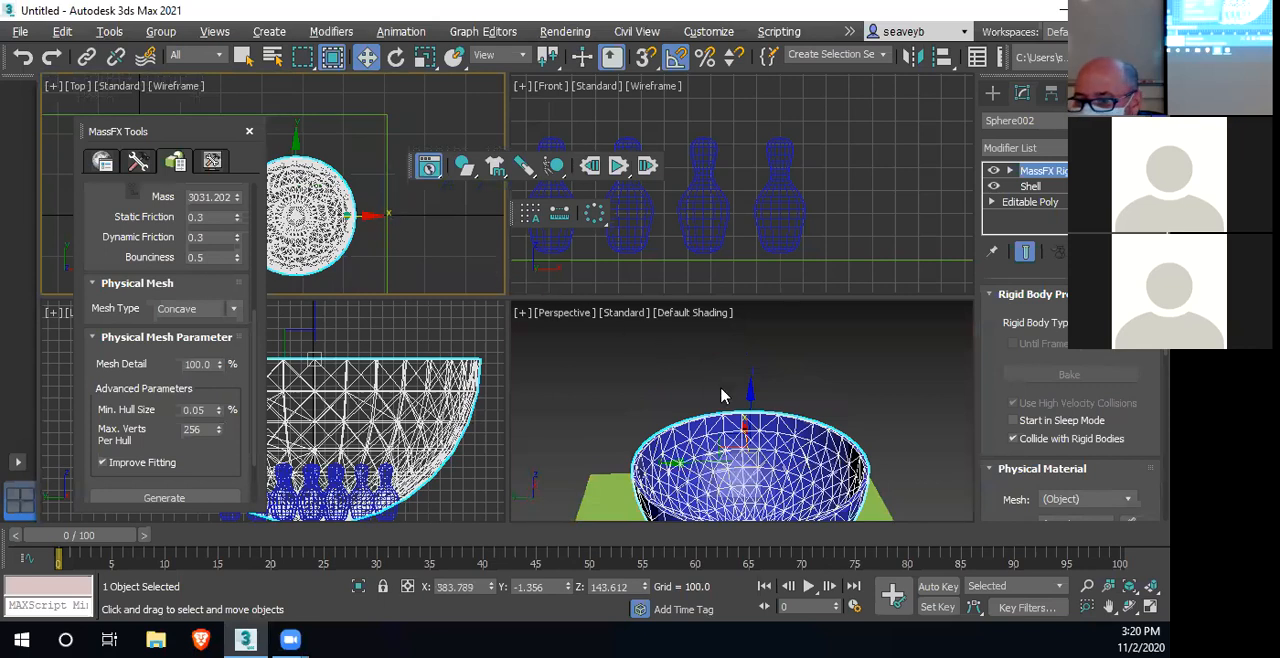
# Deselect the bowl and run the MassFX simulation to drop the sphere into it
pyautogui.scroll(-5, 723, 395)
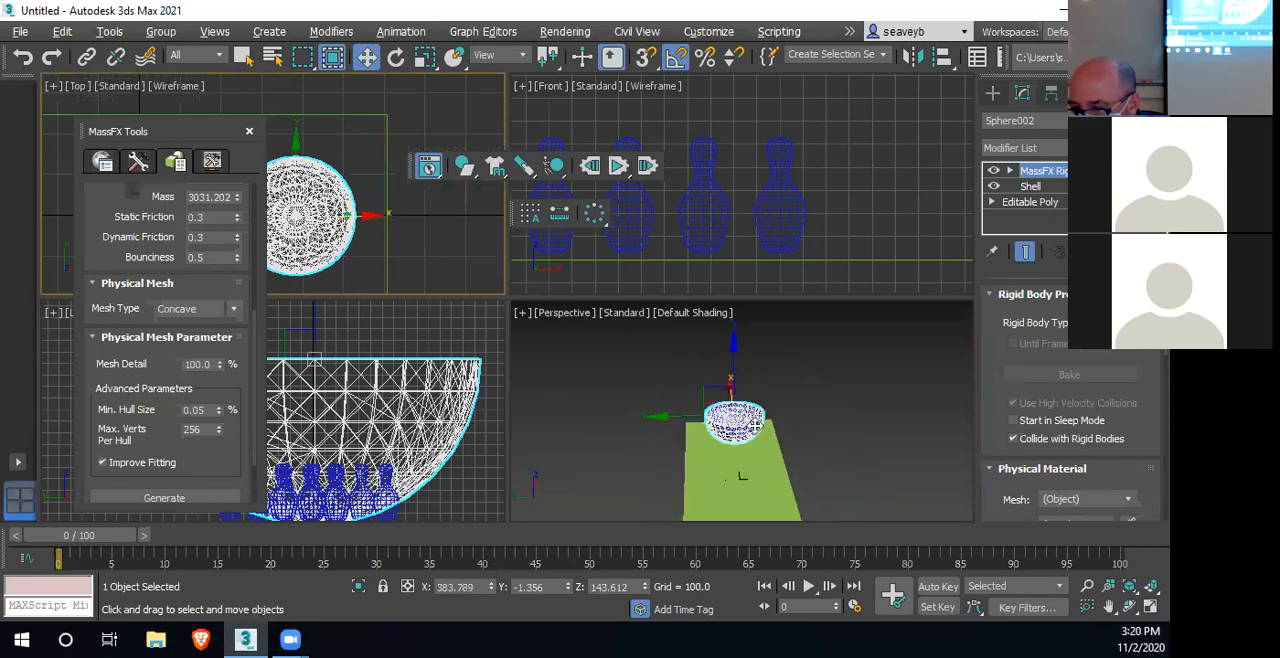
pyautogui.scroll(5, 742, 476)
pyautogui.middleClick(800, 496)
pyautogui.keyDown('alt'); pyautogui.moveTo(800, 496); pyautogui.dragTo(687, 478, button='middle'); pyautogui.keyUp('alt')
pyautogui.keyDown('alt'); pyautogui.moveTo(723, 441); pyautogui.dragTo(732, 510, button='middle'); pyautogui.keyUp('alt')
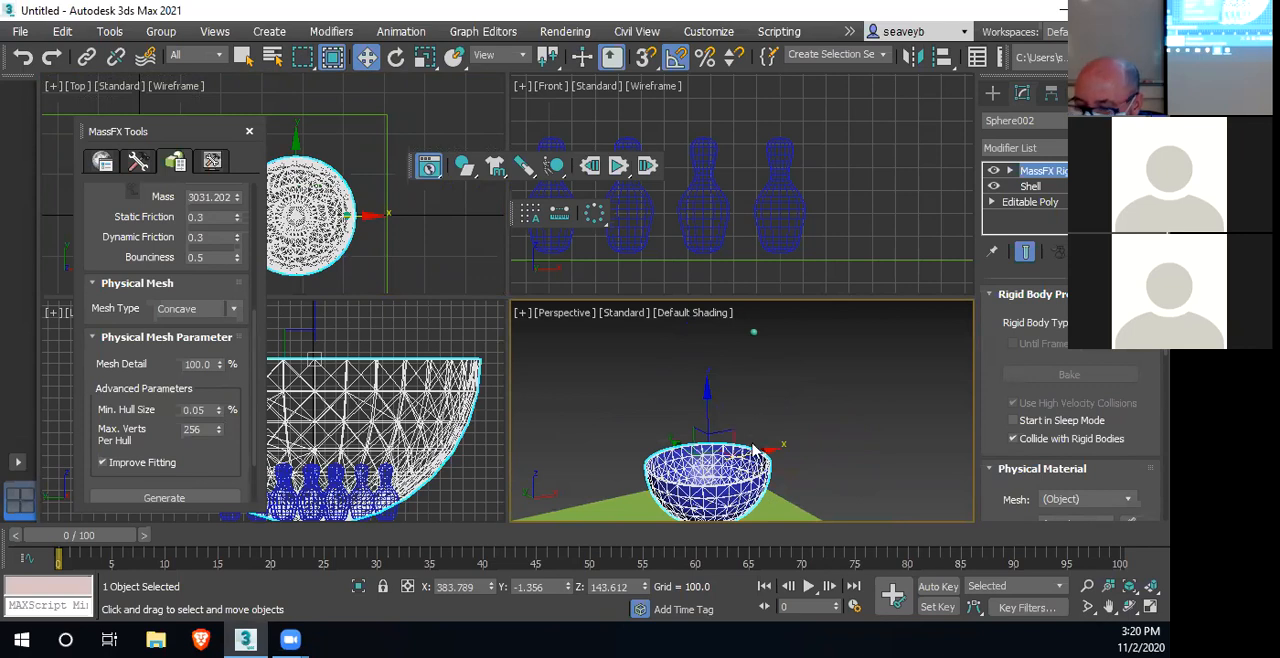
pyautogui.keyDown('alt'); pyautogui.moveTo(757, 455); pyautogui.dragTo(772, 476, button='middle'); pyautogui.keyUp('alt')
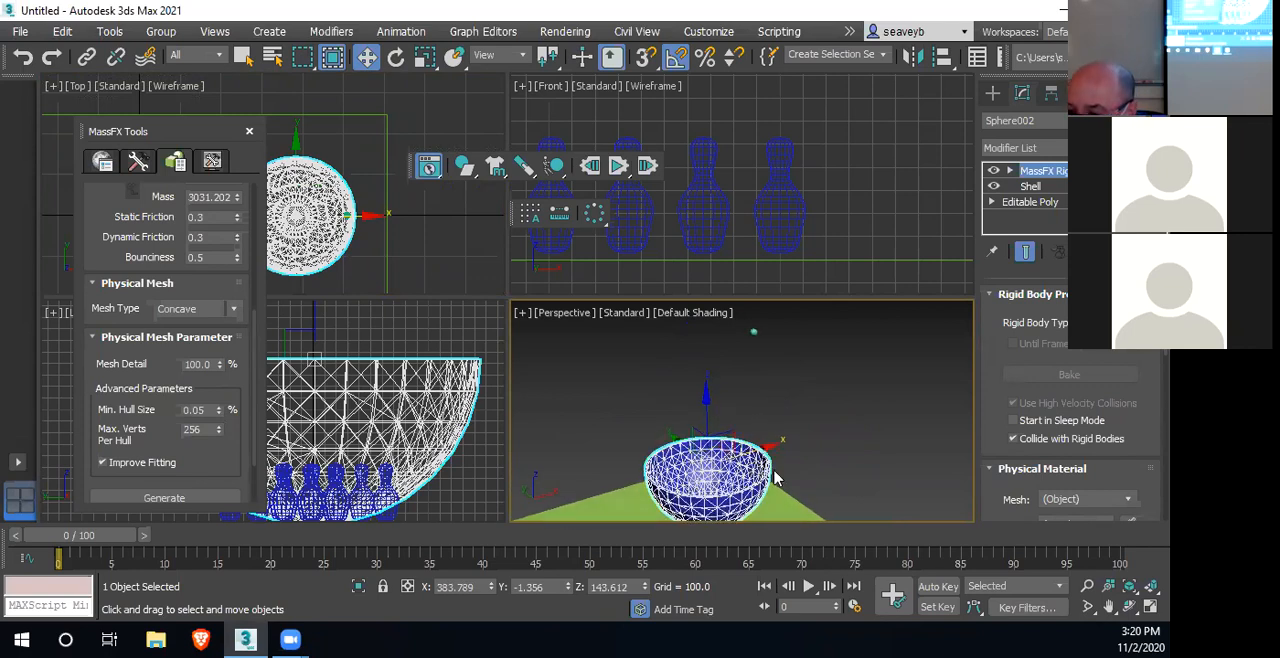
pyautogui.click(810, 460)
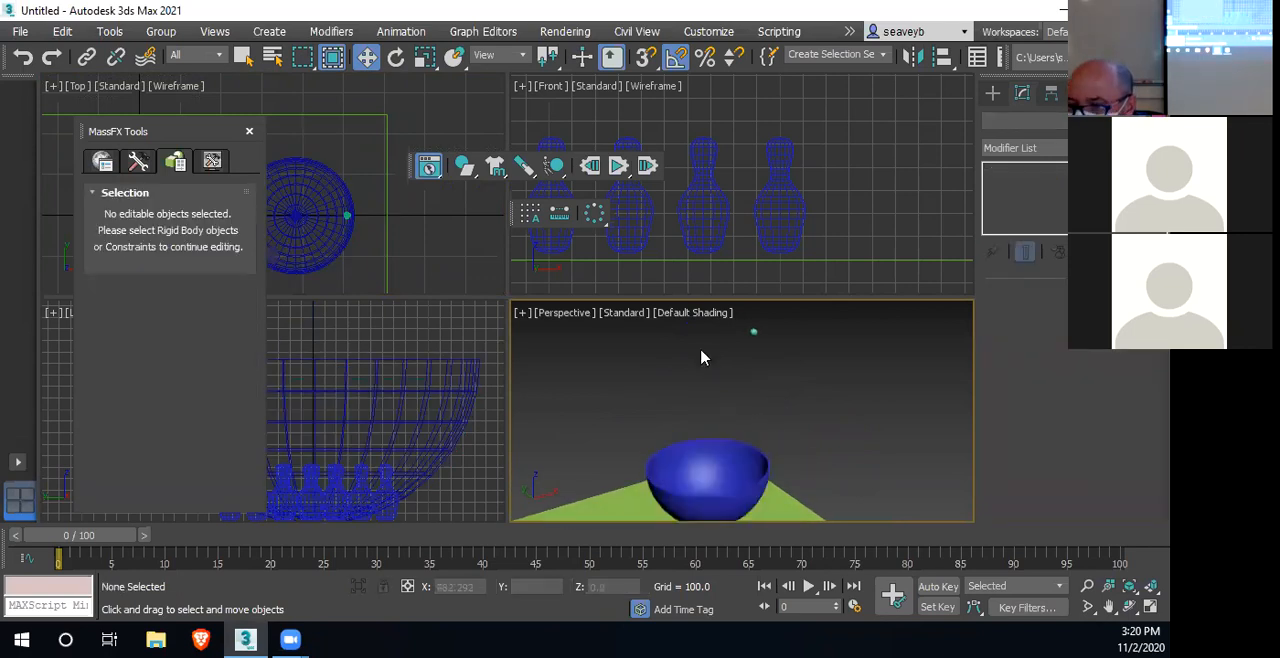
pyautogui.click(620, 167)
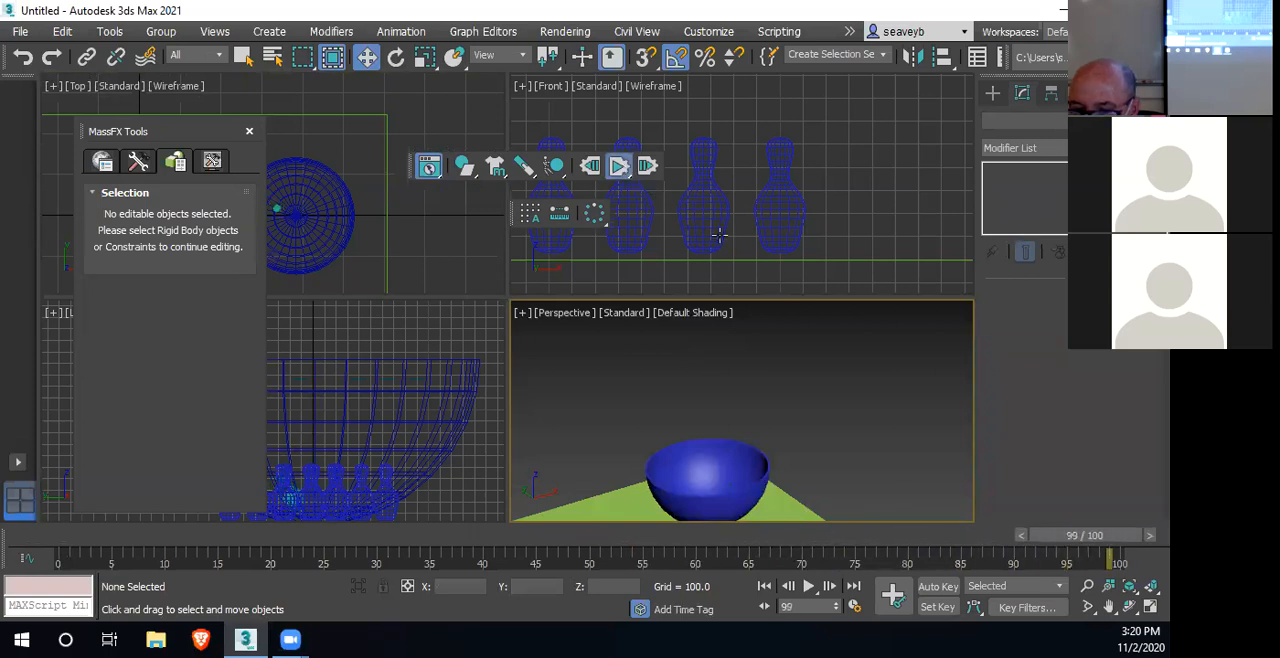
# Examine the inside of the bowl from above to see where the sphere lies, and reset the simulation
pyautogui.scroll(4, 715, 475)
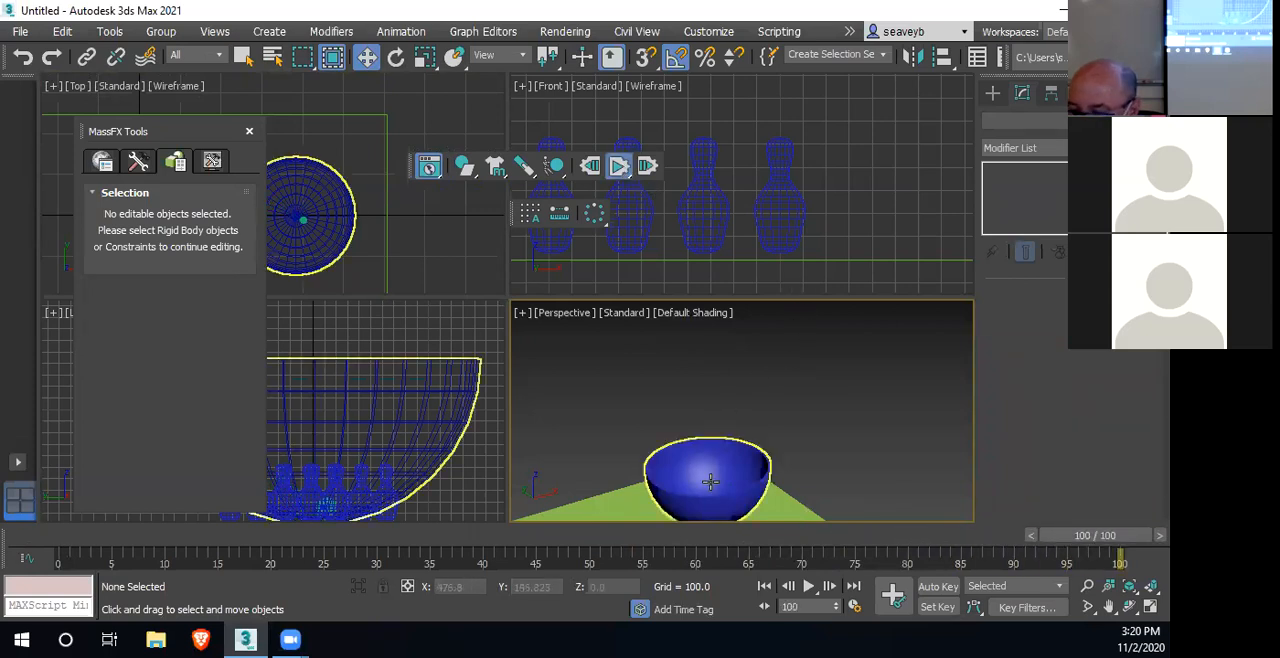
pyautogui.rightClick(727, 484)
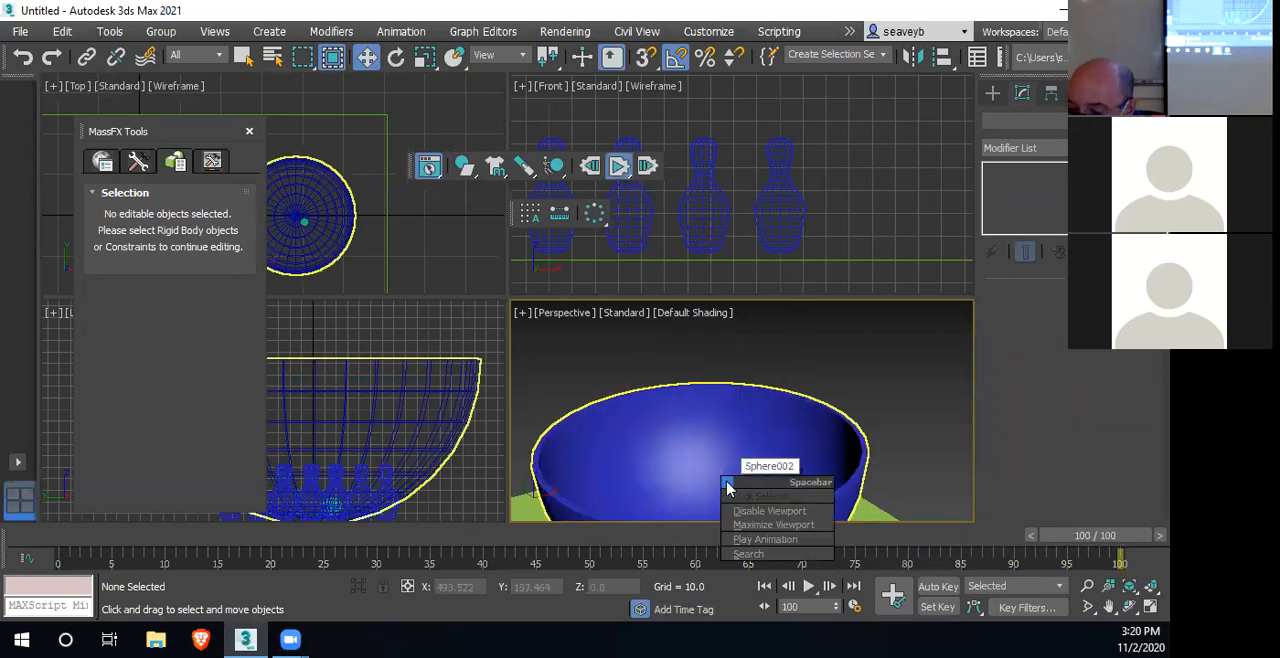
pyautogui.moveTo(772, 390); pyautogui.dragTo(813, 364, button='middle')
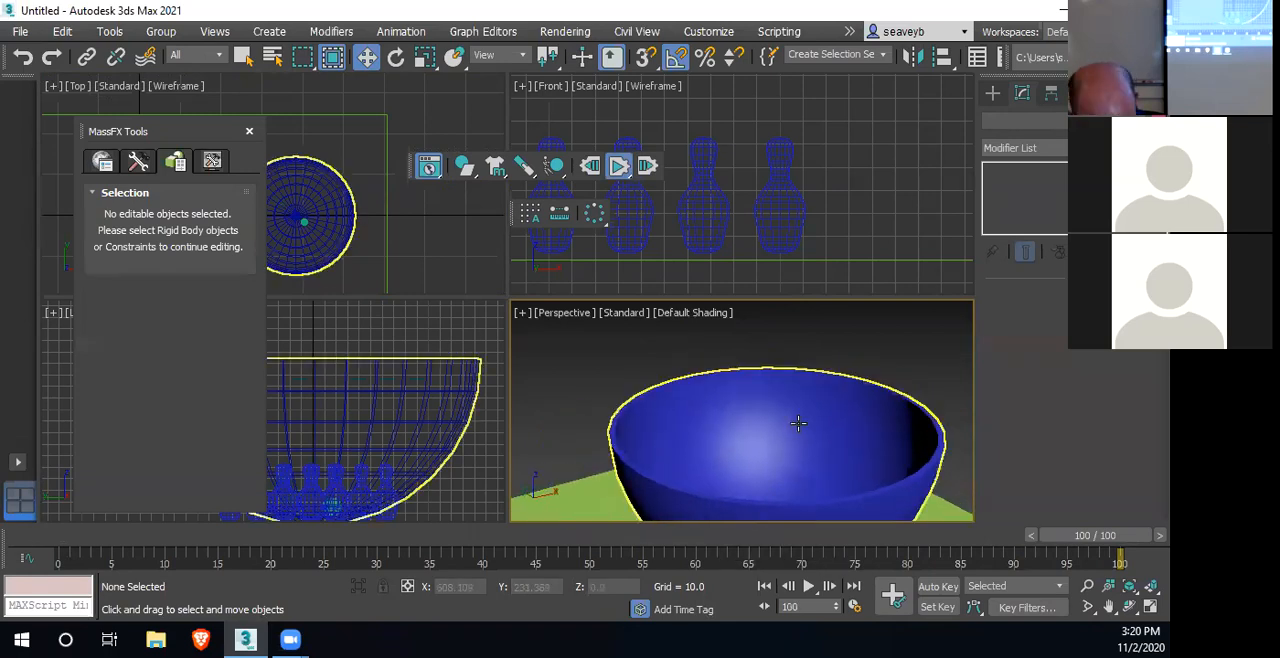
pyautogui.keyDown('alt'); pyautogui.moveTo(780, 486); pyautogui.dragTo(740, 485, button='middle'); pyautogui.keyUp('alt')
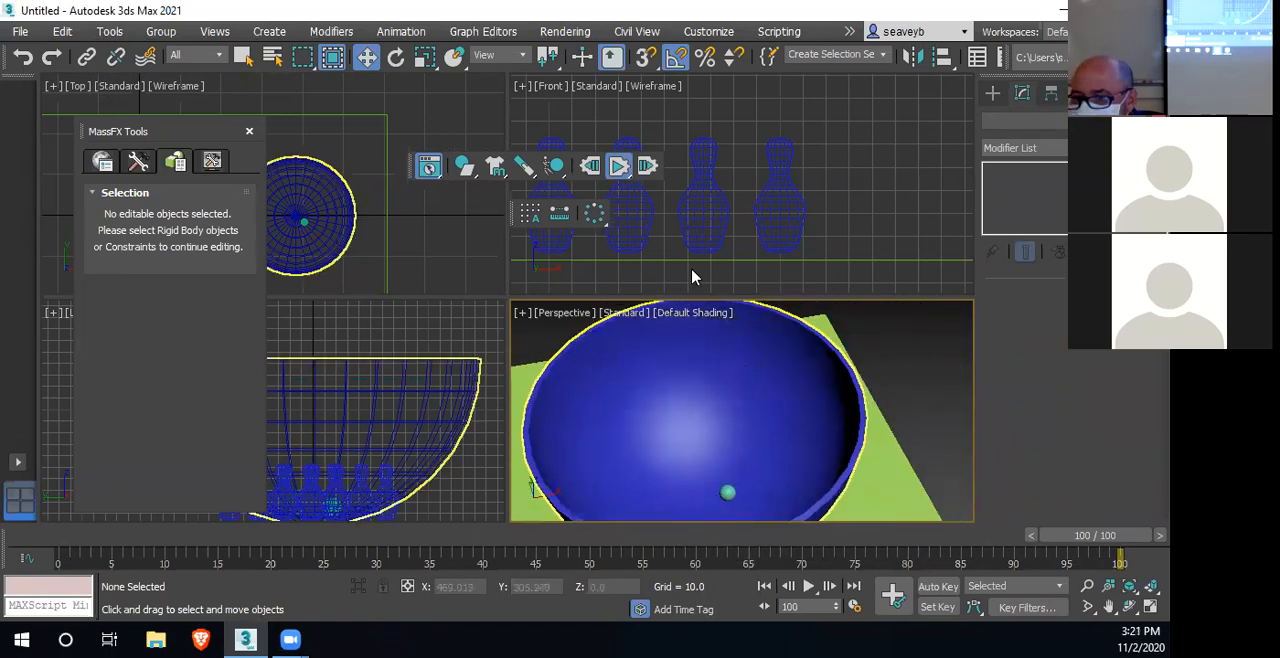
pyautogui.click(590, 166)
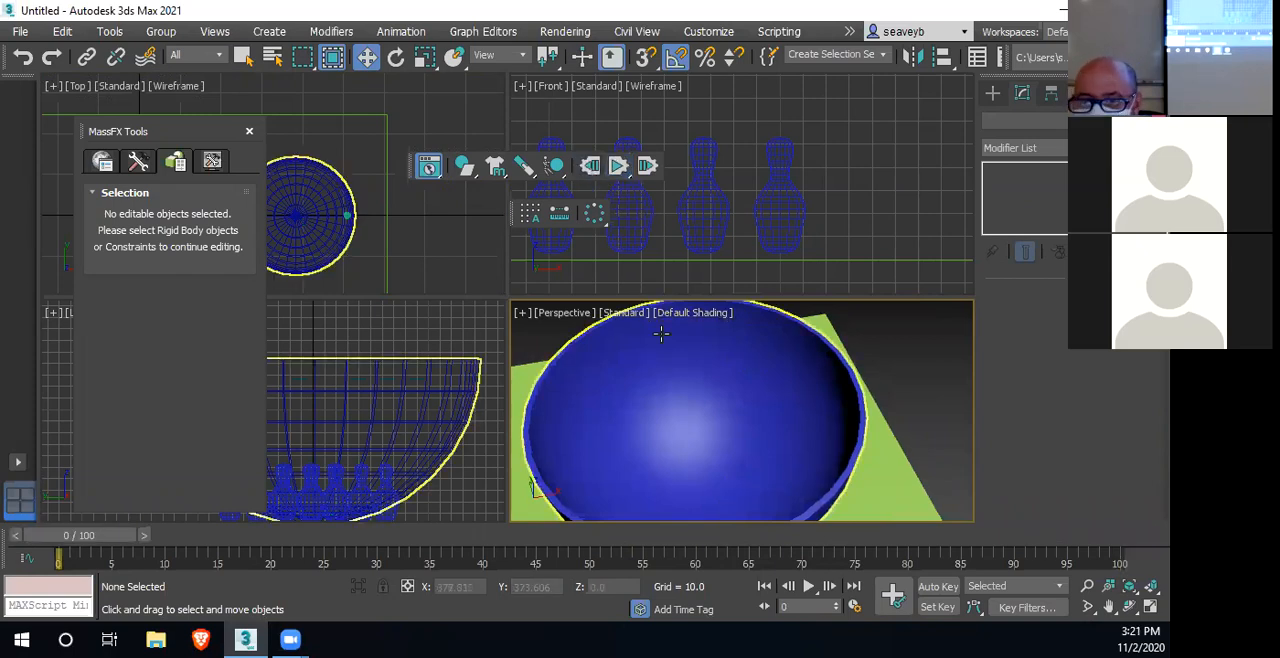
# Raise the sphere above the bowl to a Z height of about 817.7 and test its fall with a simulation, resetting it
pyautogui.scroll(-5, 780, 363)
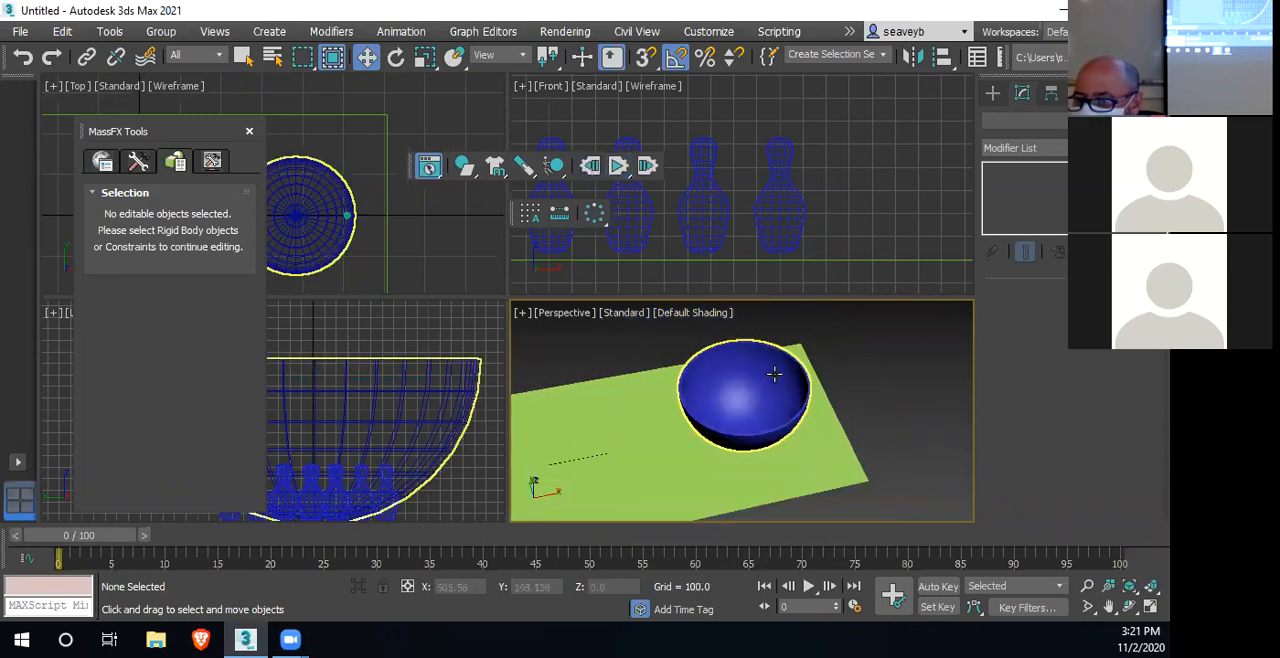
pyautogui.scroll(2, 718, 175)
pyautogui.scroll(-8, 760, 210)
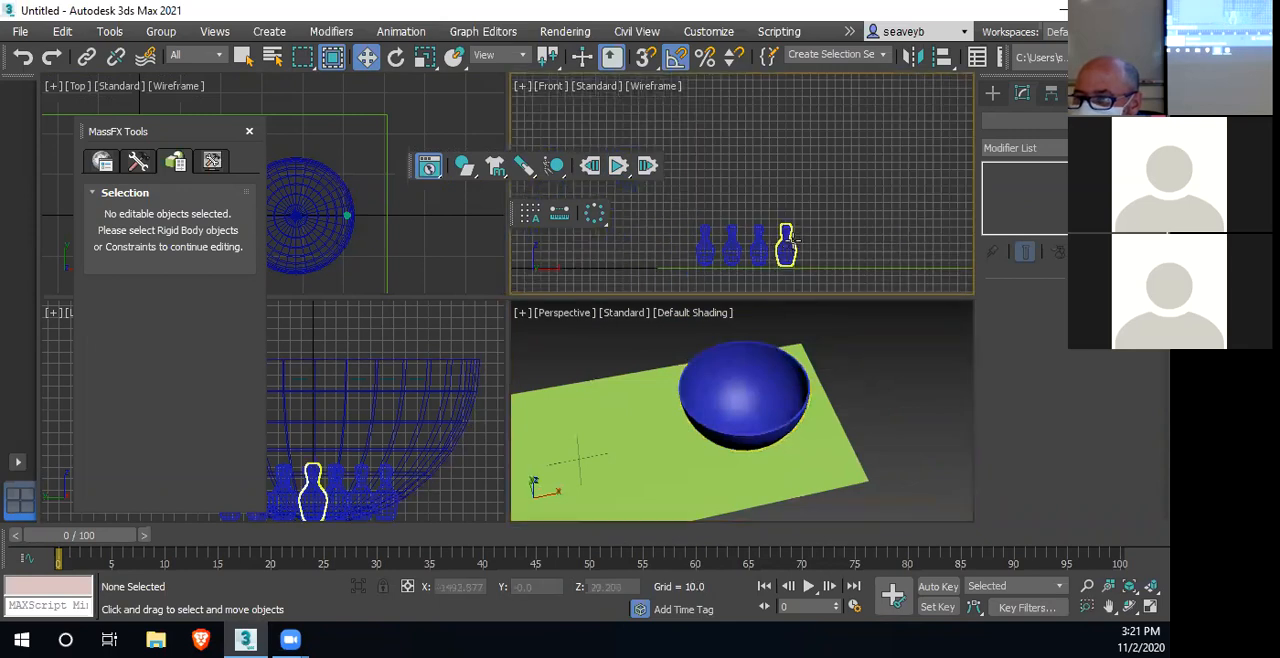
pyautogui.scroll(-5, 760, 214)
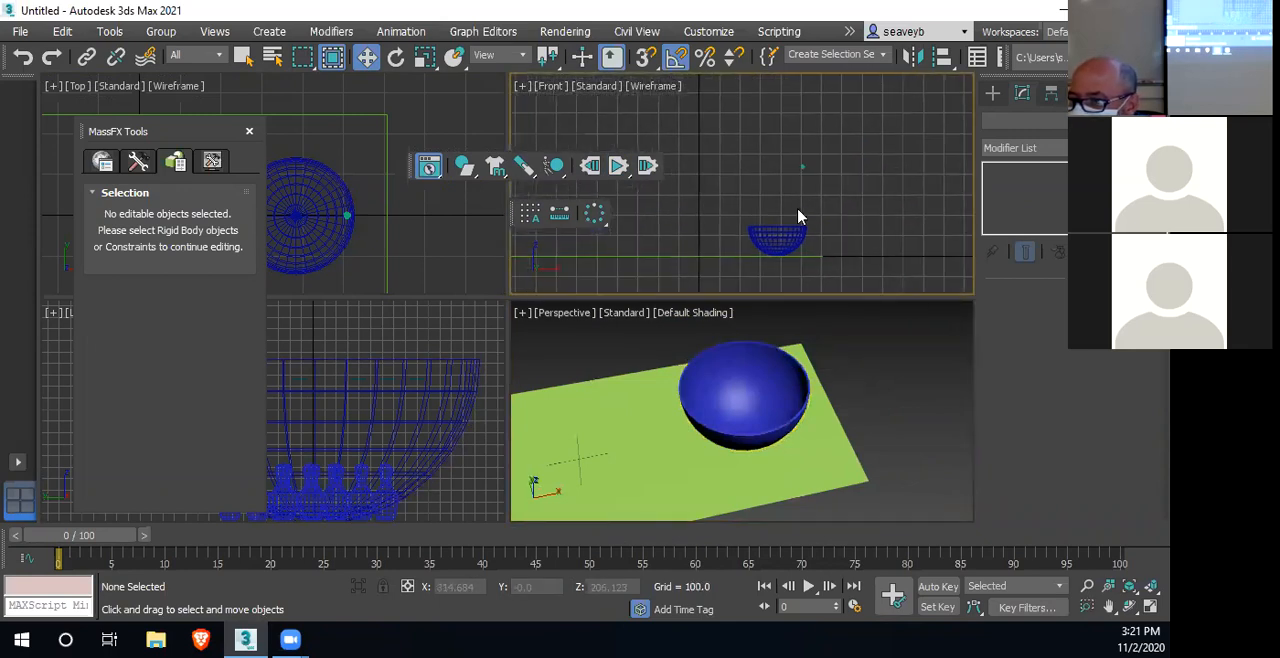
pyautogui.click(803, 155)
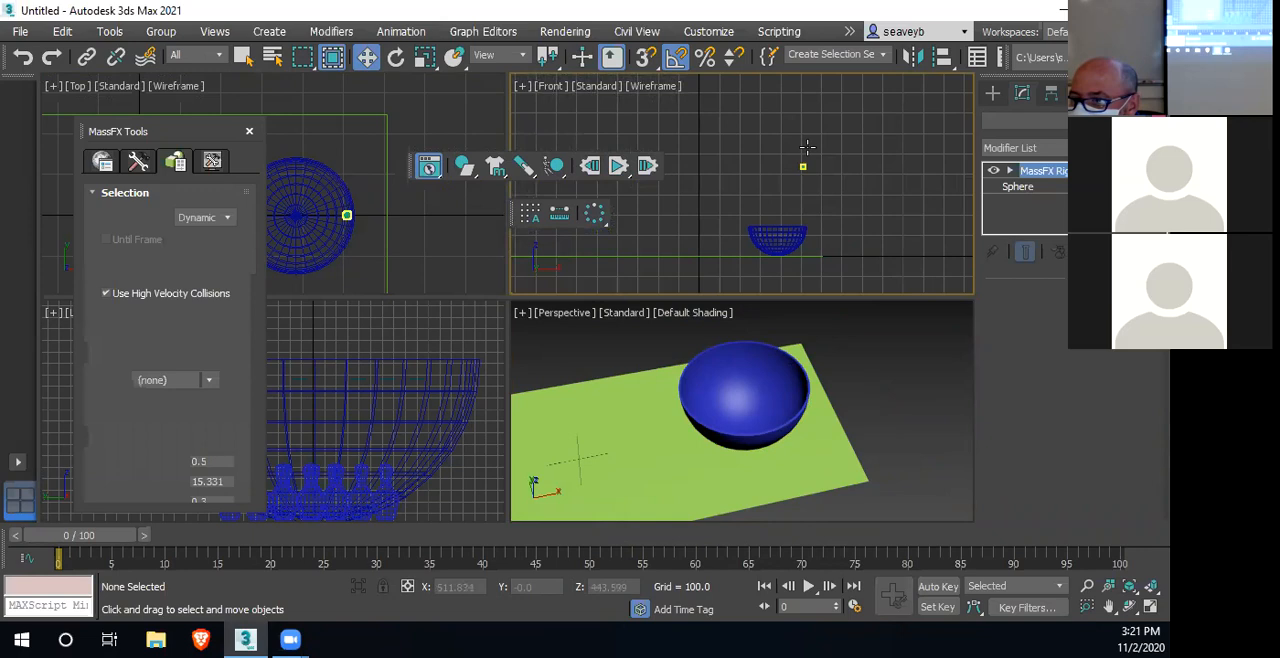
pyautogui.moveTo(804, 109); pyautogui.dragTo(804, 44)
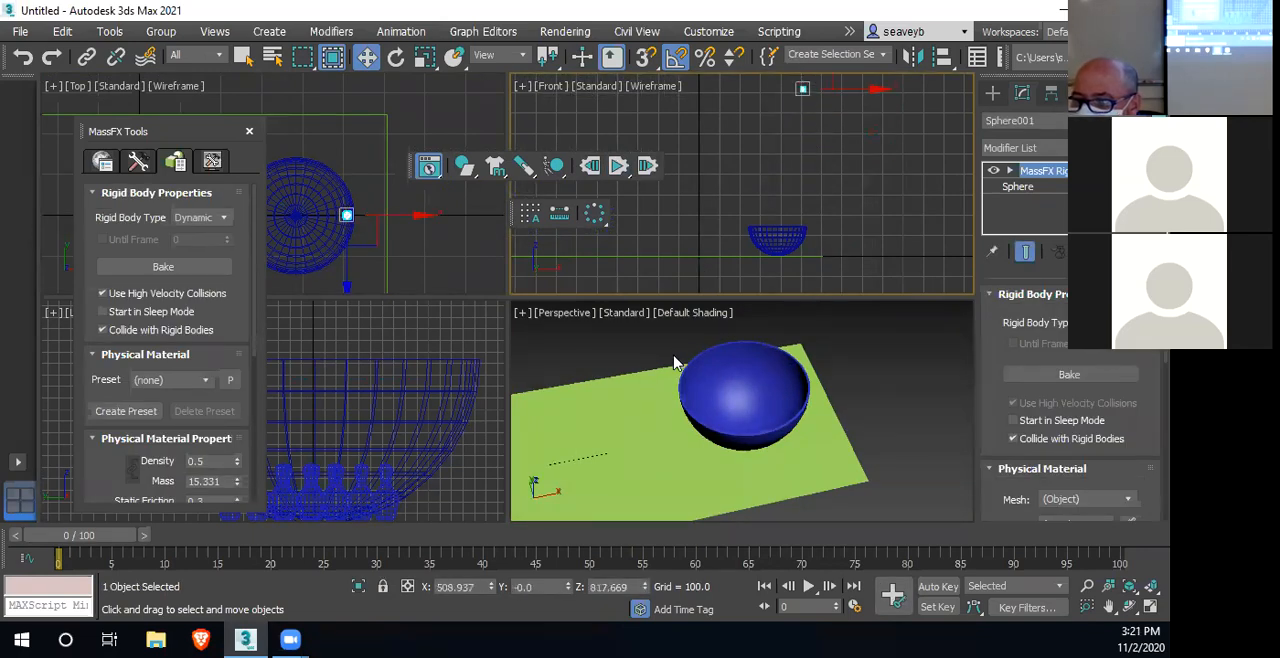
pyautogui.click(618, 165)
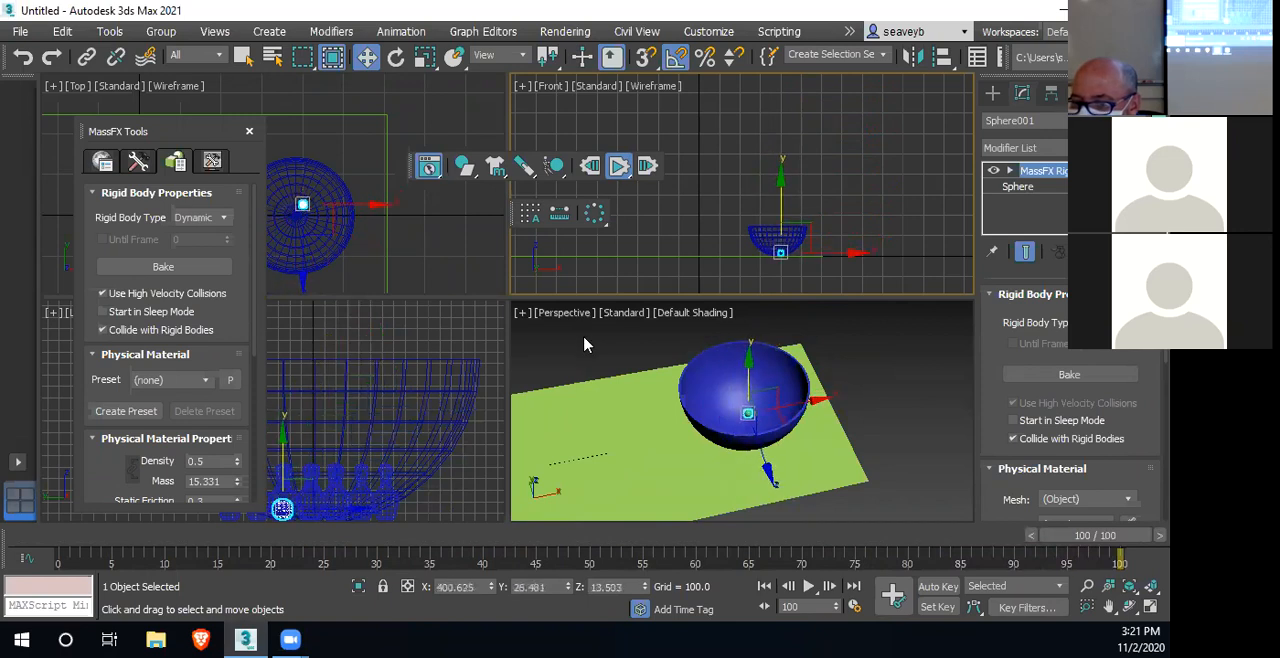
pyautogui.click(590, 166)
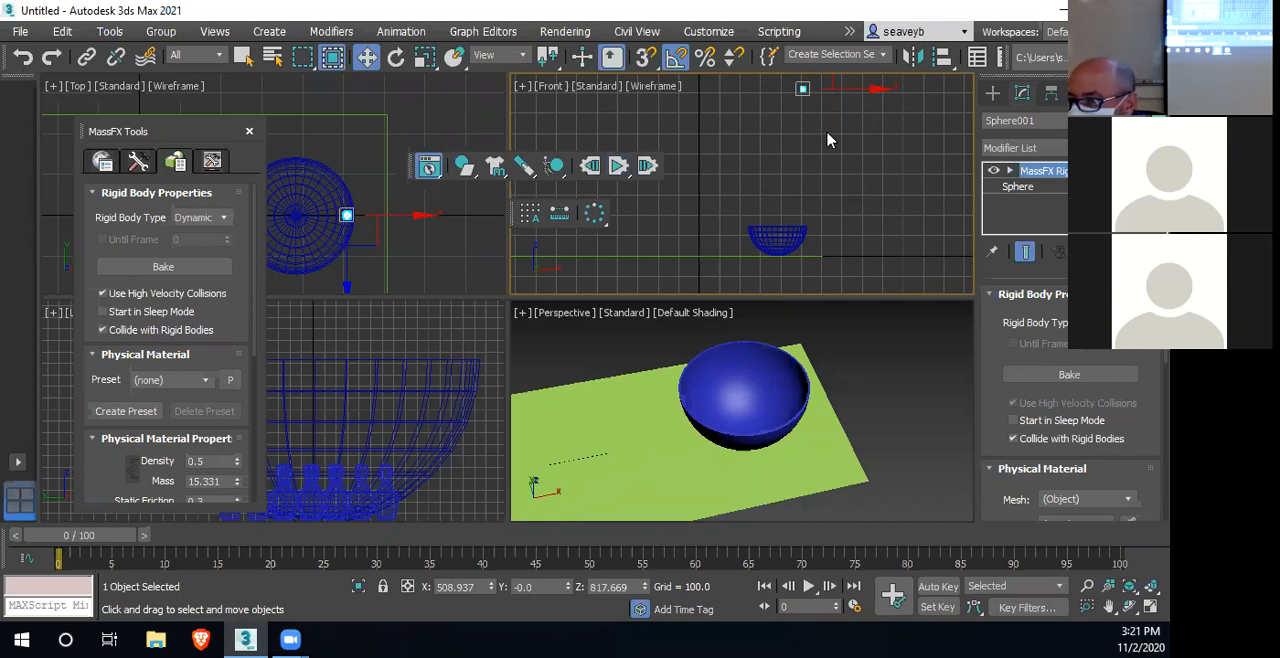
# Clone the sphere upward into a column of 15 instances and test their drop with a simulation, resetting it
pyautogui.moveTo(827, 140); pyautogui.dragTo(826, 174, button='middle')
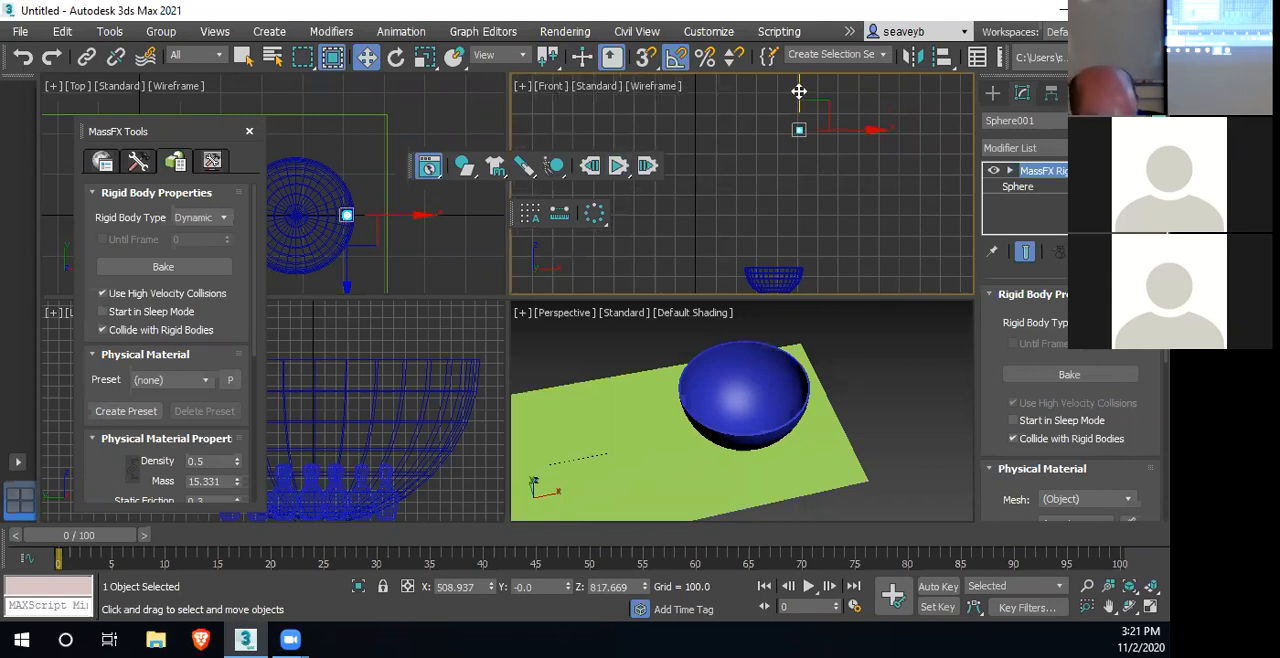
pyautogui.moveTo(799, 91)
pyautogui.keyDown('shift'); pyautogui.mouseDown()
pyautogui.moveTo(799, 79)
pyautogui.moveTo(799, 91)
pyautogui.mouseUp(); pyautogui.keyUp('shift')
pyautogui.doubleClick(600, 330)
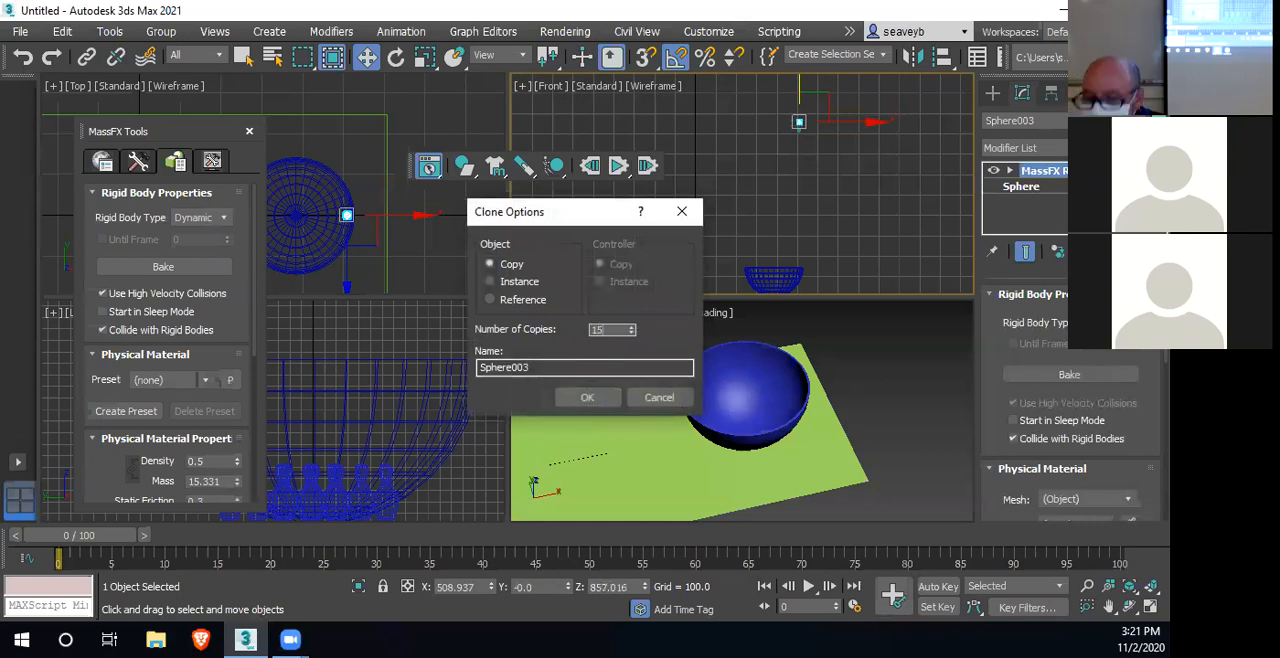
pyautogui.click(490, 282)
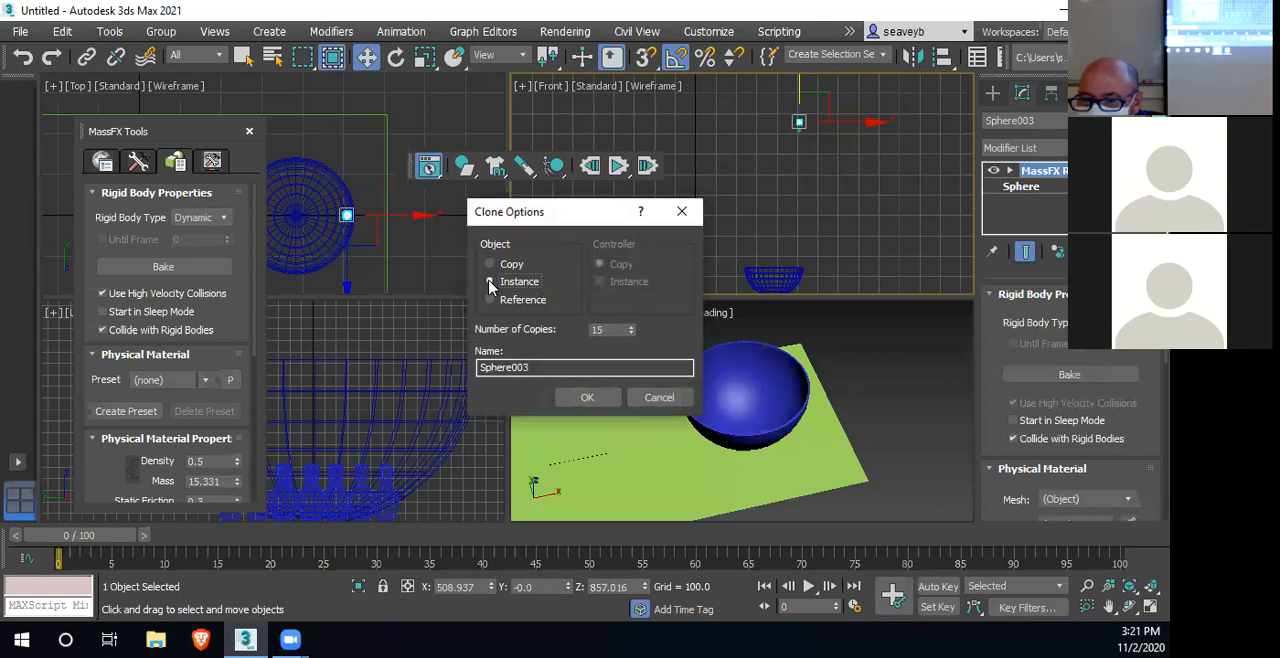
pyautogui.click(587, 398)
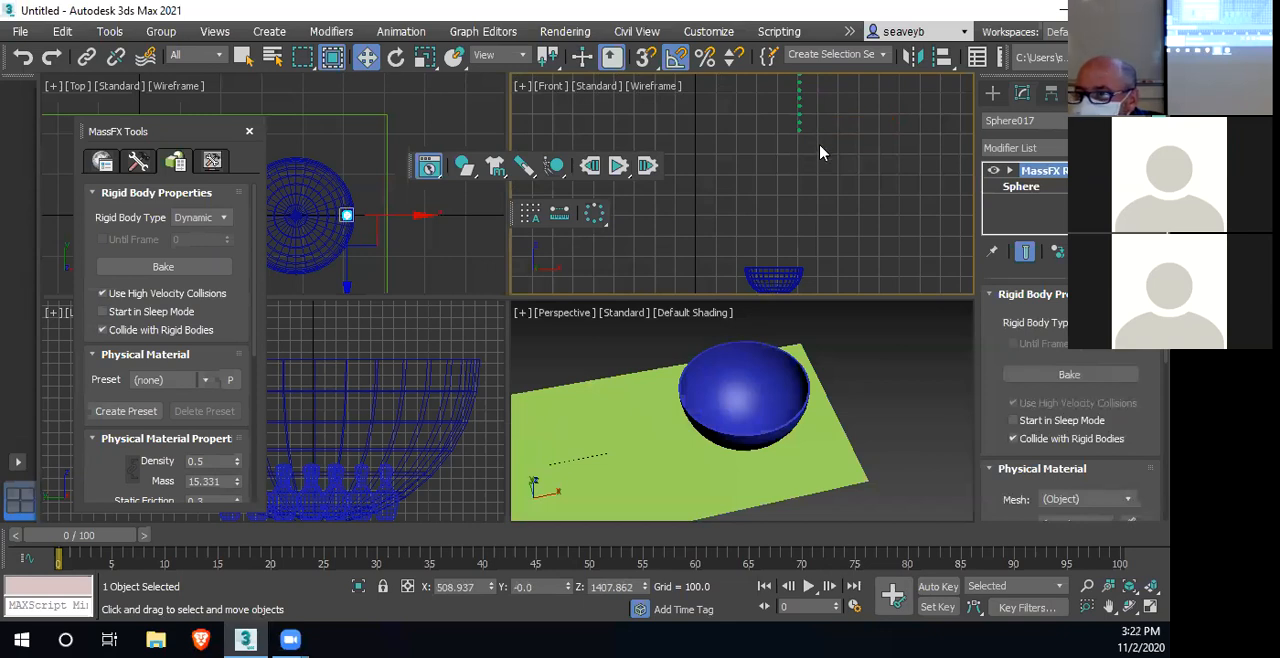
pyautogui.click(617, 168)
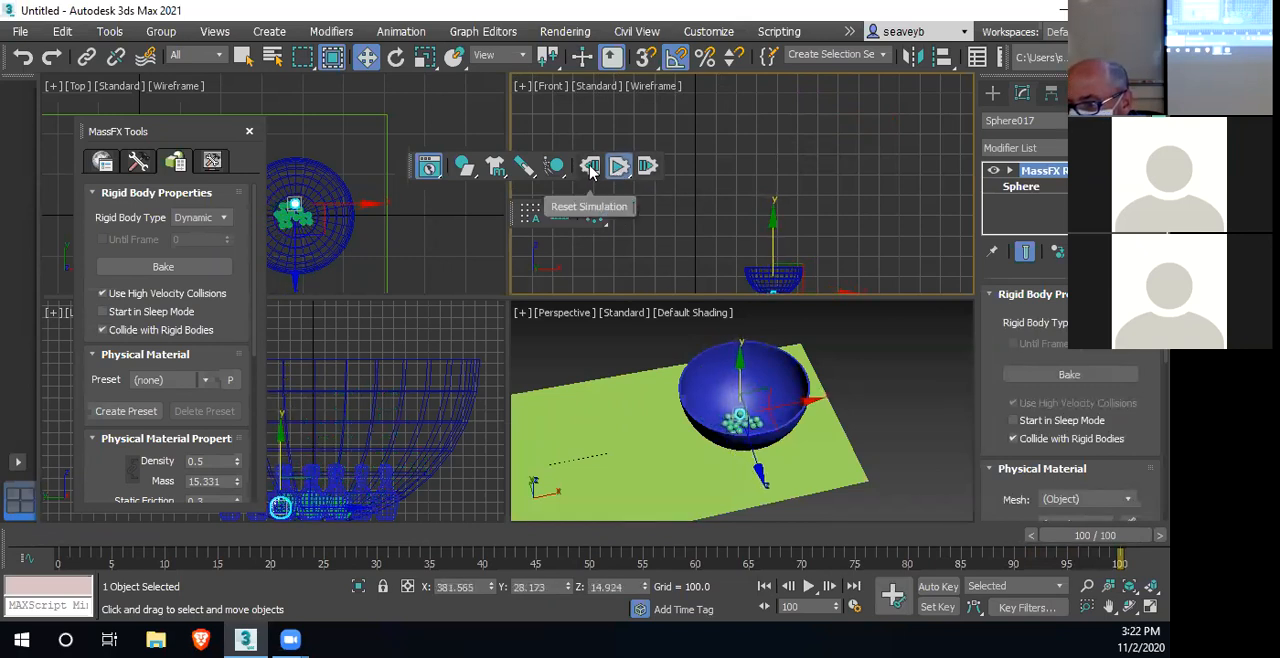
pyautogui.click(590, 167)
# Clone the whole column of spheres along X toward the bowl's center as 3 instances and test the drop, resetting the simulation
pyautogui.moveTo(847, 121); pyautogui.dragTo(836, 234, button='middle')
pyautogui.moveTo(815, 243); pyautogui.dragTo(763, 106)
pyautogui.moveTo(842, 113); pyautogui.dragTo(849, 134)
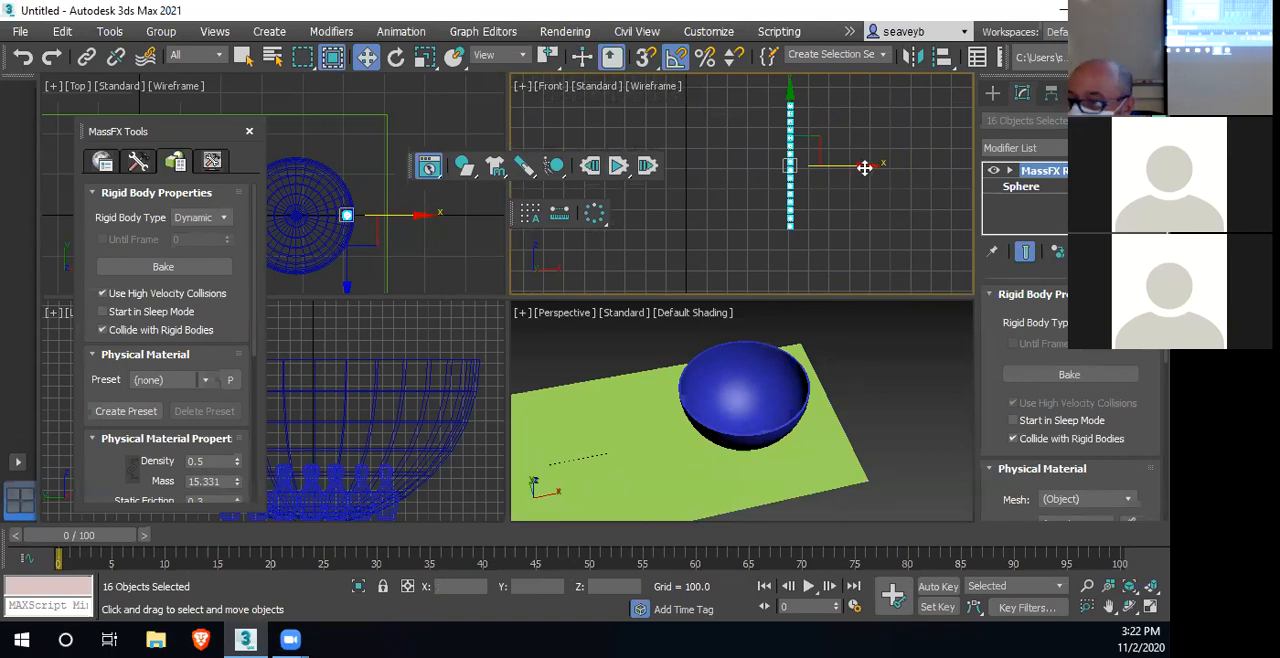
pyautogui.moveTo(870, 166); pyautogui.dragTo(866, 167)
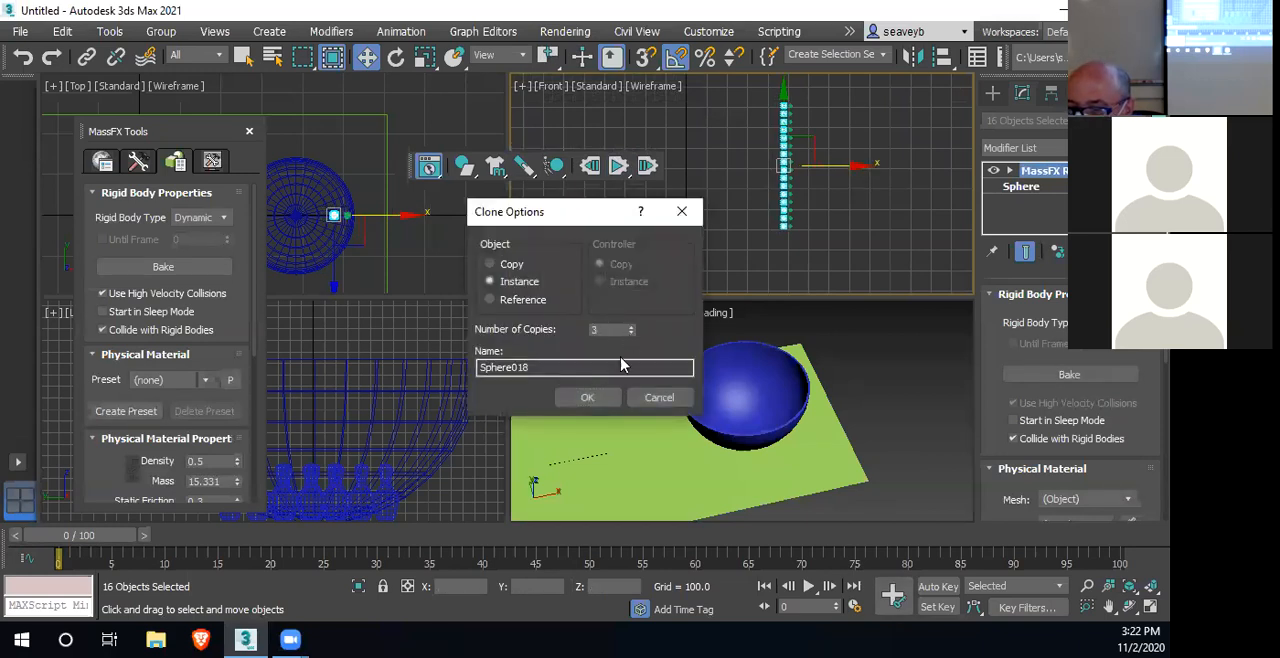
pyautogui.click(588, 398)
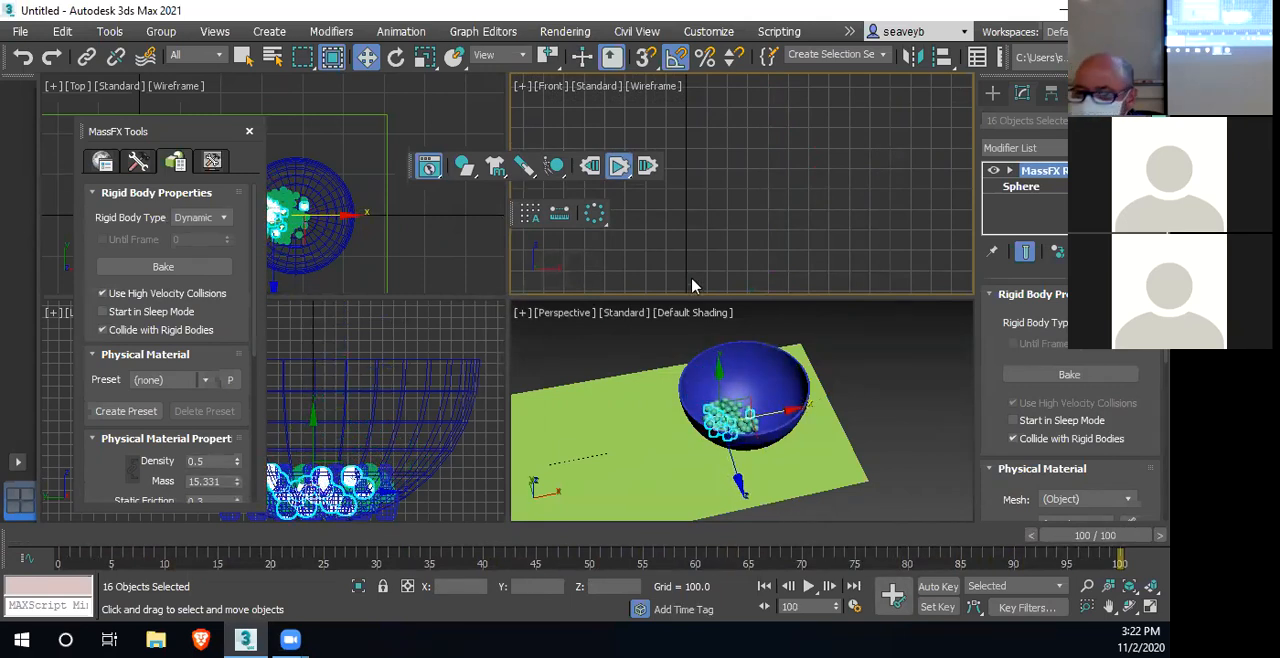
pyautogui.click(587, 166)
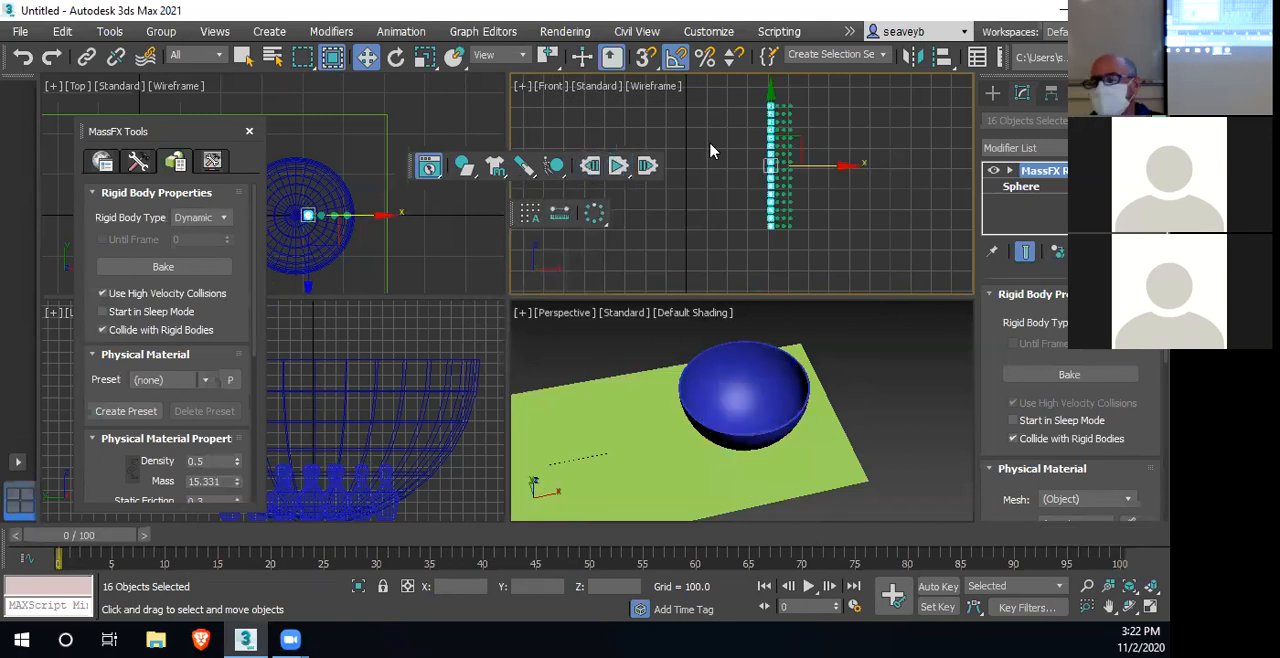
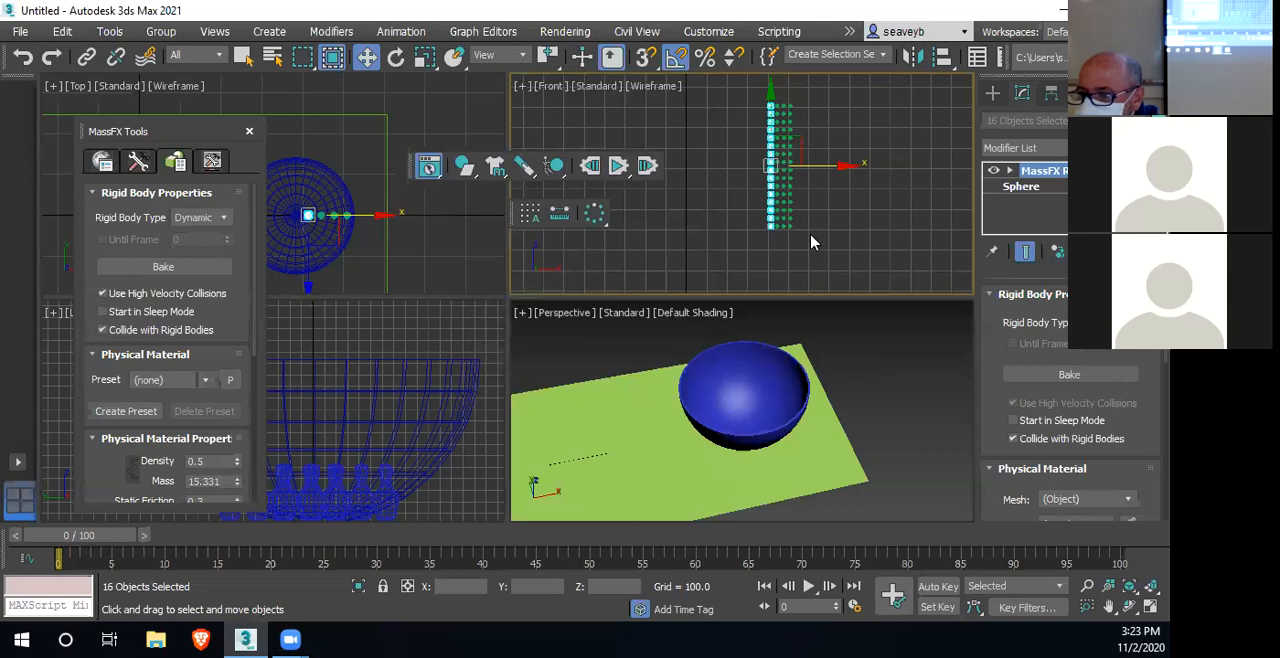
# Delete all four columns of instanced spheres above the bowl
pyautogui.moveTo(808, 244); pyautogui.dragTo(750, 97)
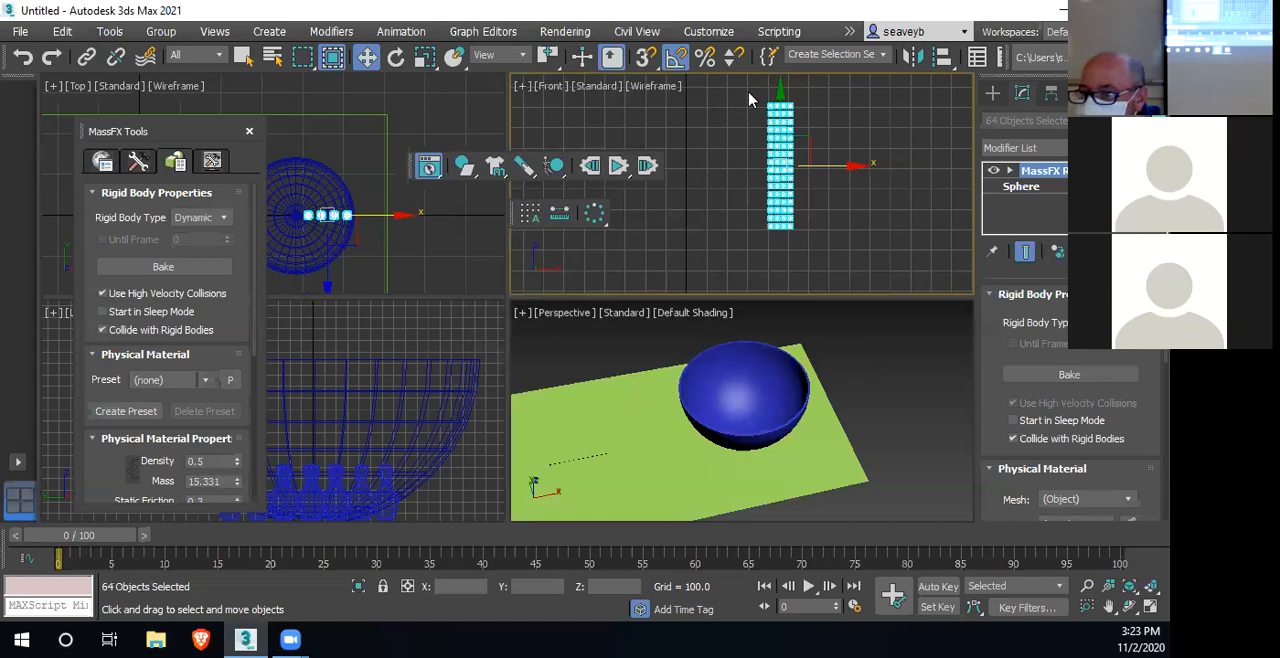
pyautogui.press('Delete')
pyautogui.moveTo(775, 425); pyautogui.dragTo(789, 463, button='middle')
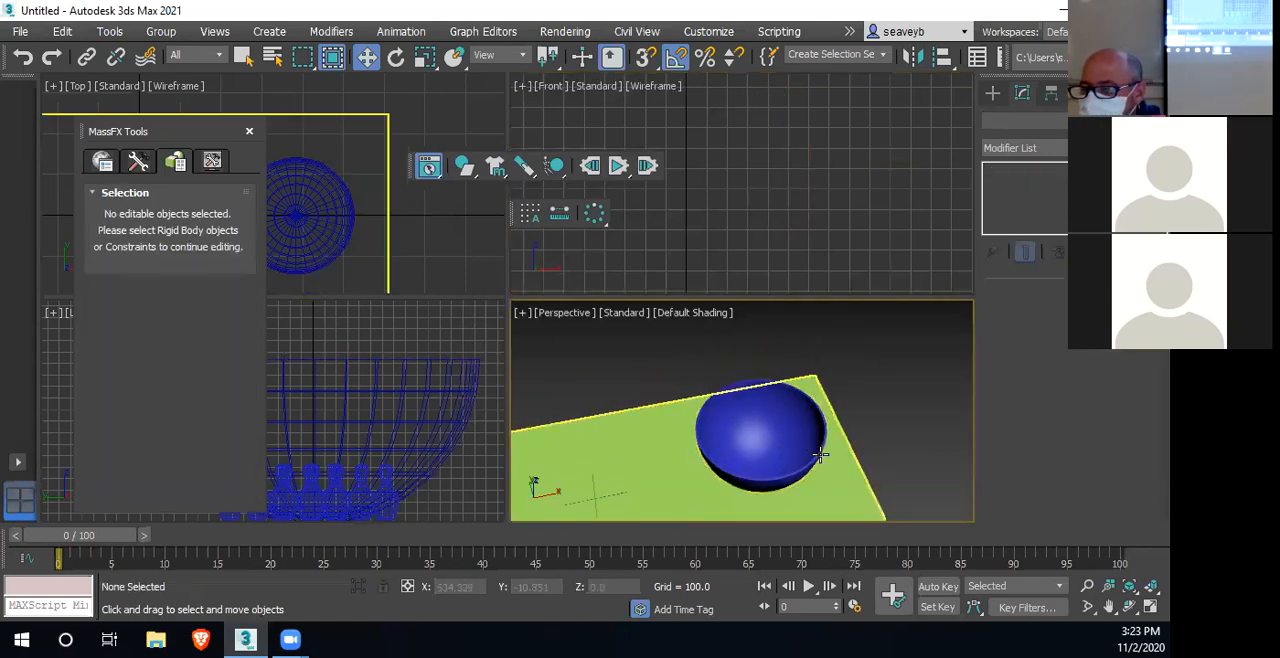
# Draw a circle spline in the Top view from the bowl's center outward, about twice the bowl's diameter, using the Center creation method
pyautogui.click(992, 93)
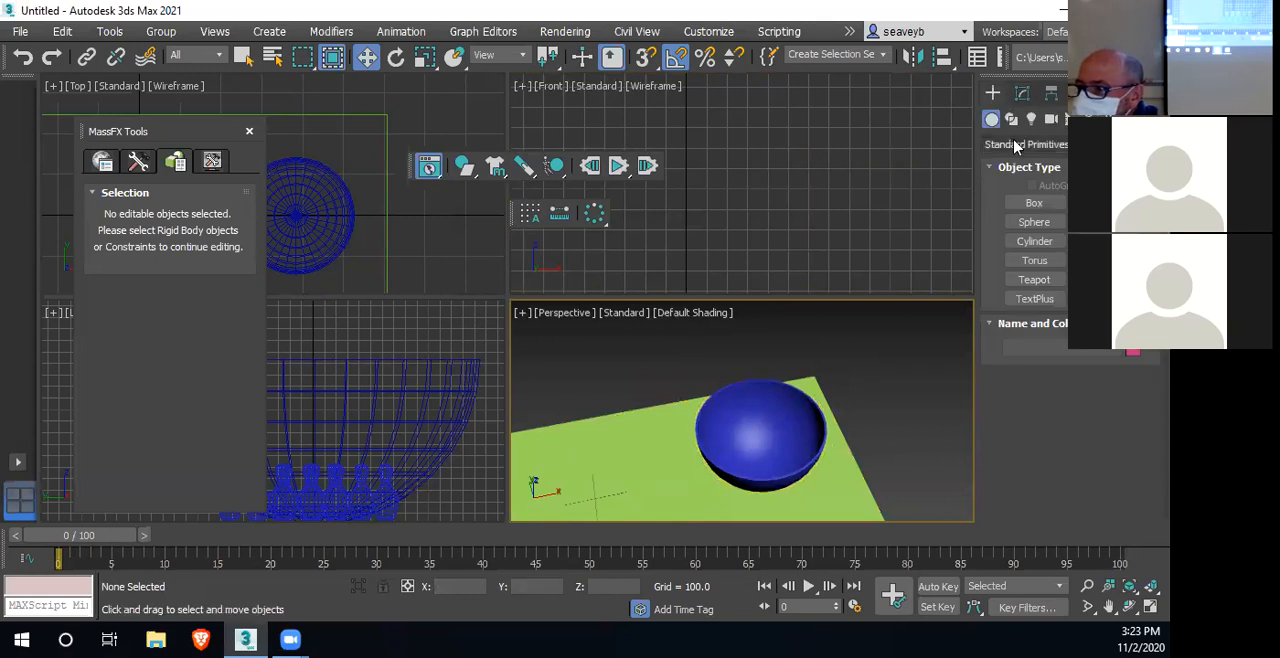
pyautogui.click(1012, 119)
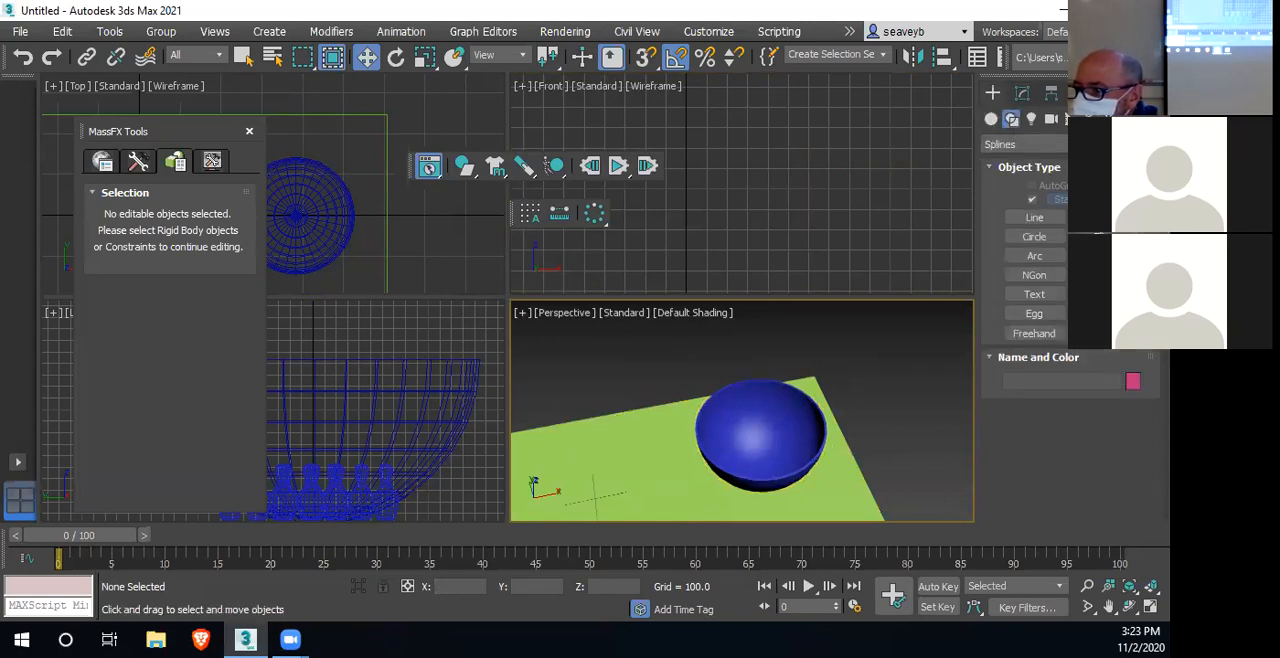
pyautogui.click(1107, 218)
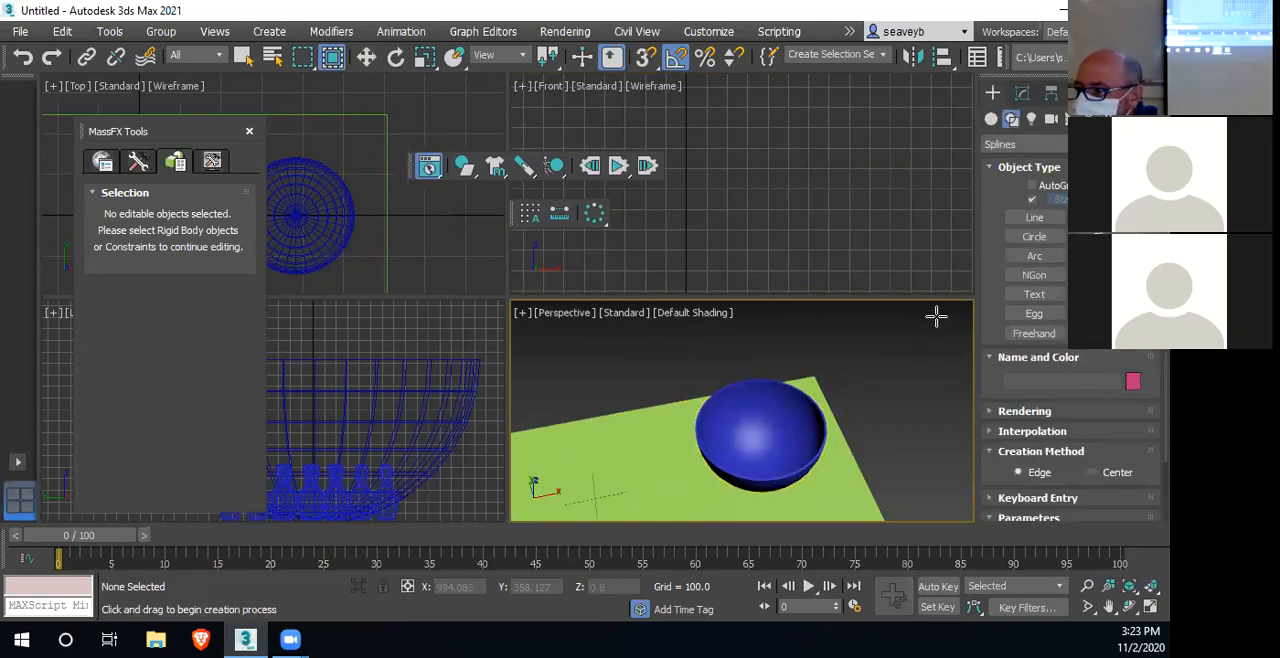
pyautogui.click(1035, 237)
pyautogui.click(1097, 472)
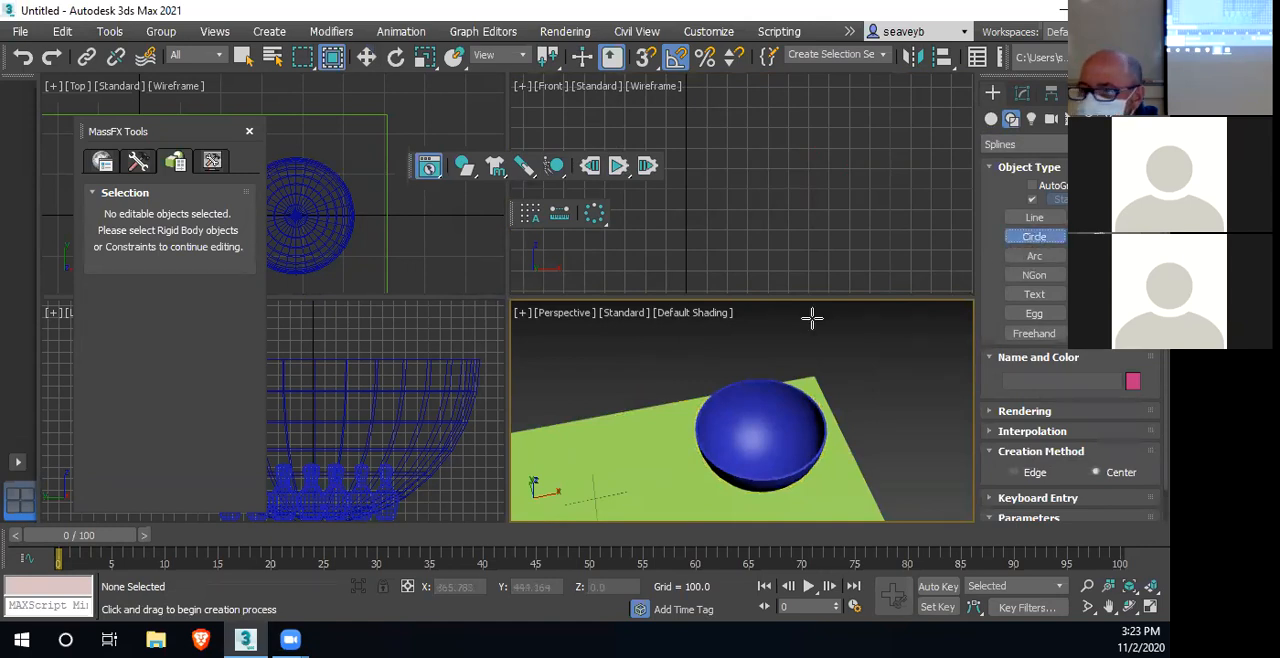
pyautogui.moveTo(431, 246); pyautogui.dragTo(466, 243, button='middle')
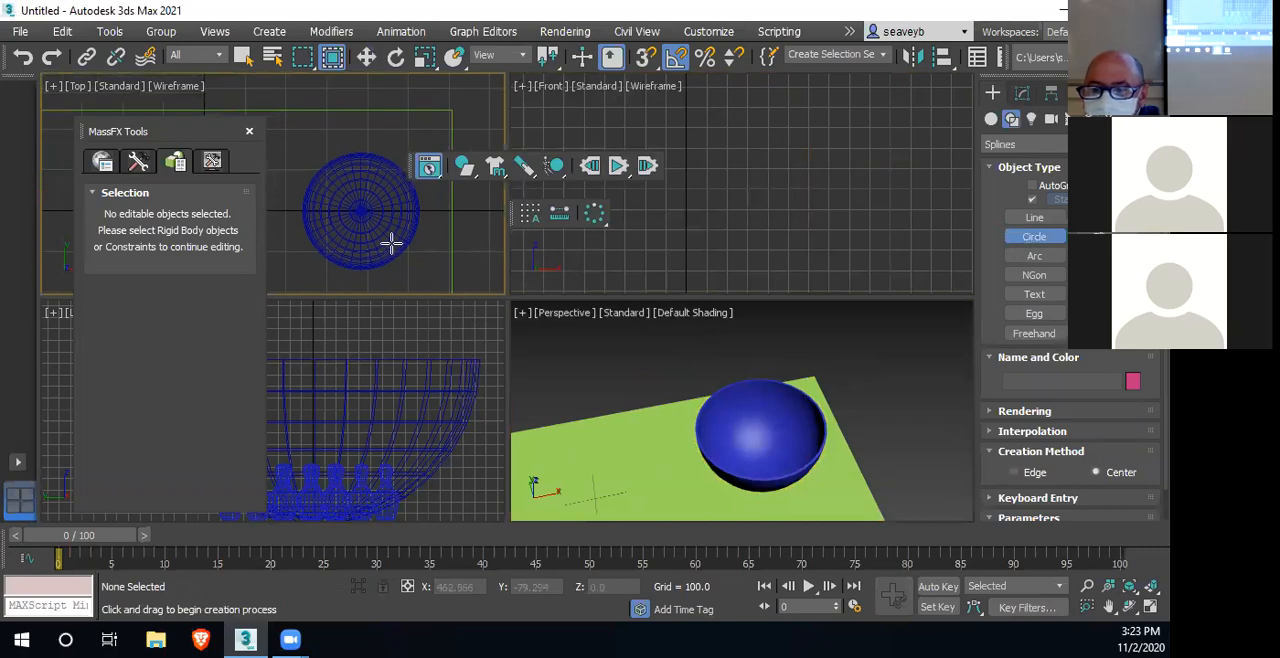
pyautogui.hotkey('alt', 'w')
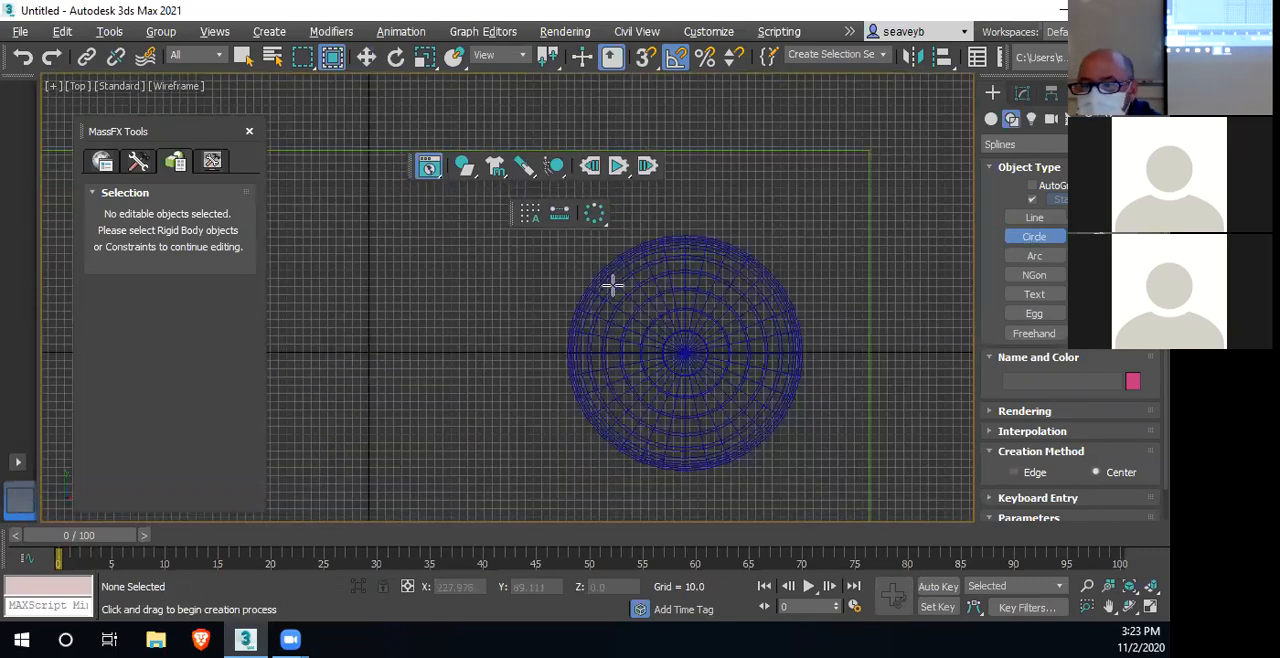
pyautogui.moveTo(638, 318); pyautogui.dragTo(580, 257, button='middle')
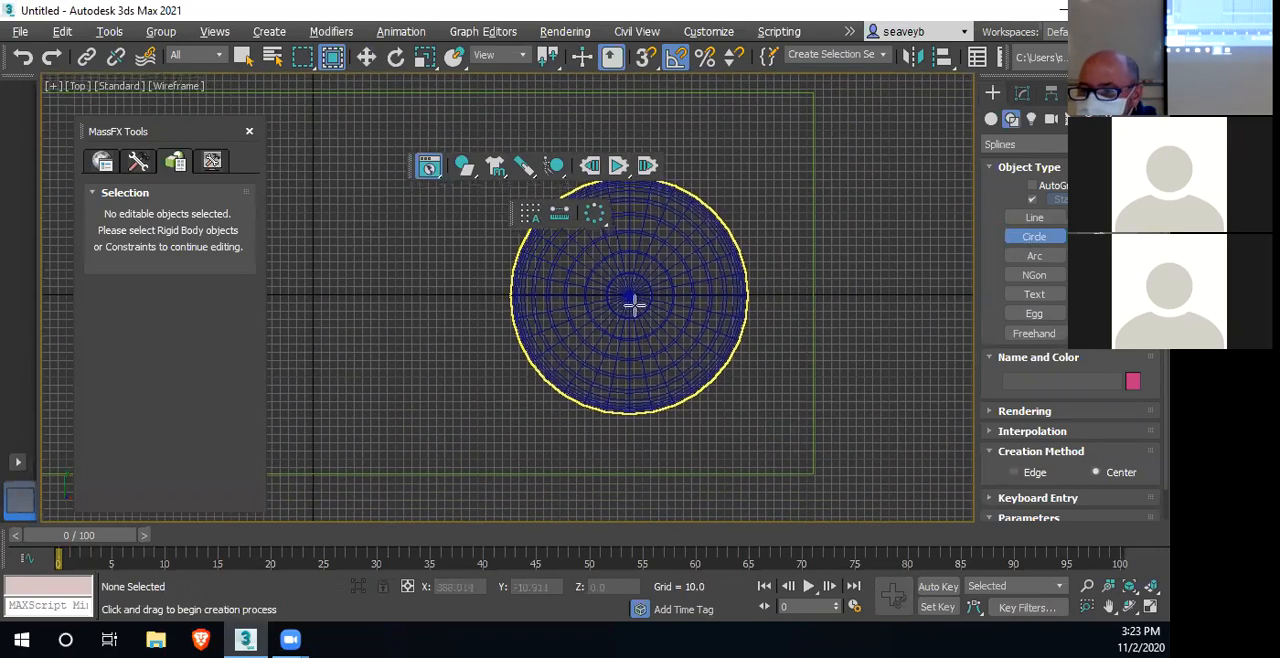
pyautogui.moveTo(475, 122); pyautogui.dragTo(542, 203)
pyautogui.rightClick(542, 203)
pyautogui.moveTo(629, 294); pyautogui.dragTo(802, 333)
pyautogui.moveTo(853, 348); pyautogui.dragTo(859, 349)
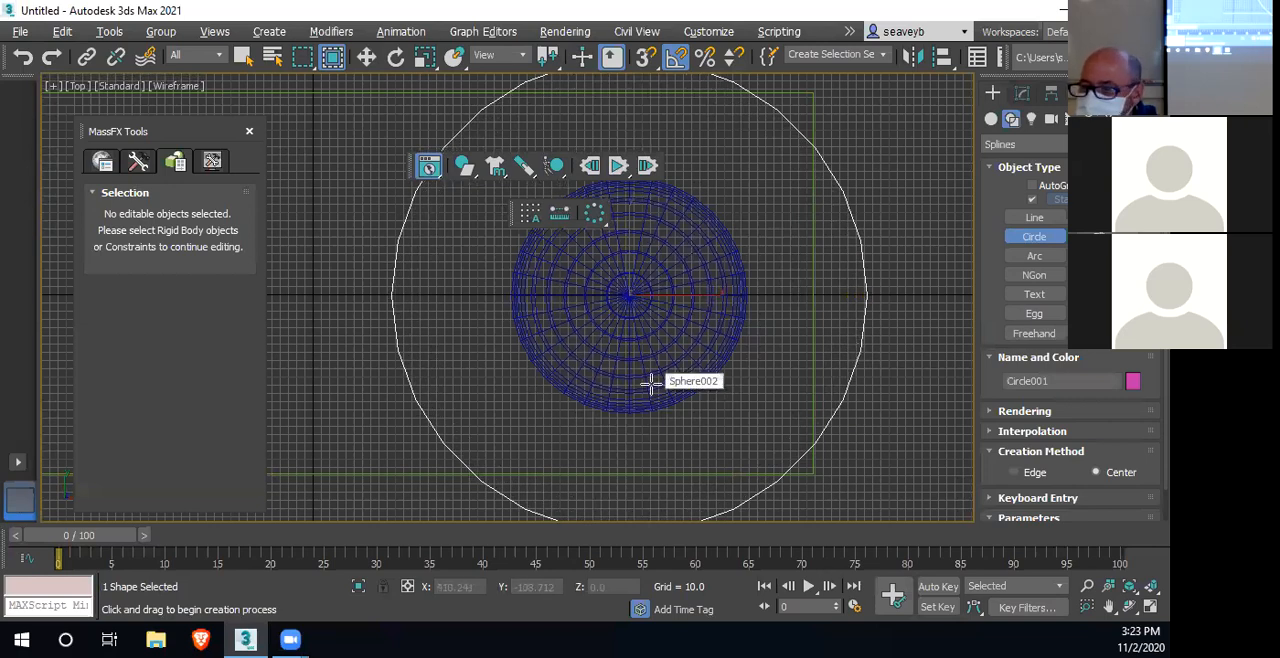
# Apply a Garment Maker modifier with a denser mesh to the circle and set it as an mCloth object
pyautogui.click(1022, 94)
pyautogui.click(1100, 148)
pyautogui.scroll(-9, 1100, 230)
pyautogui.scroll(-3, 1030, 380)
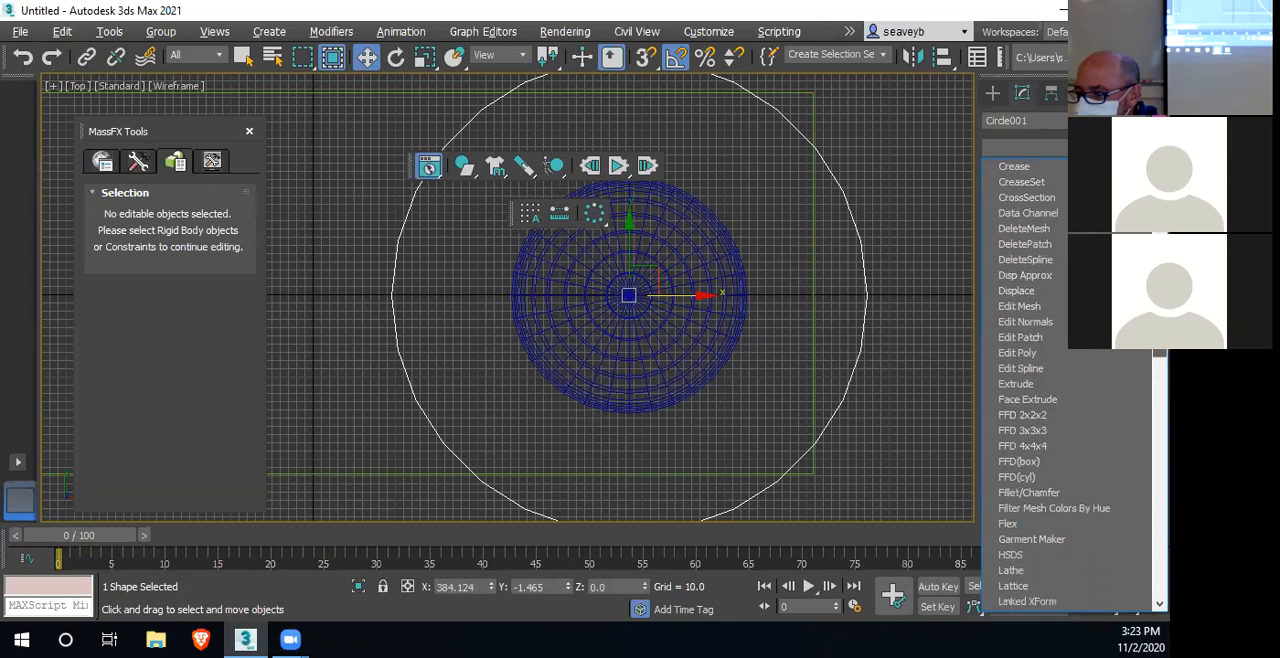
pyautogui.moveTo(1160, 320); pyautogui.dragTo(1160, 324)
pyautogui.scroll(-3, 1030, 380)
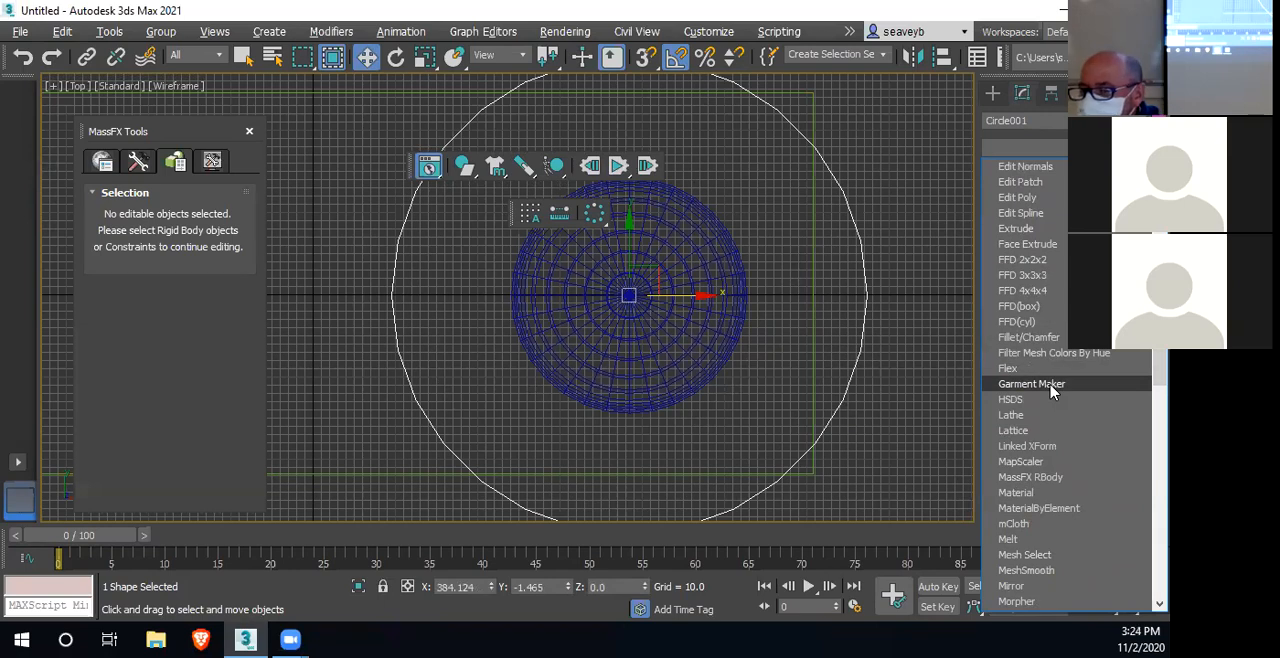
pyautogui.click(1040, 384)
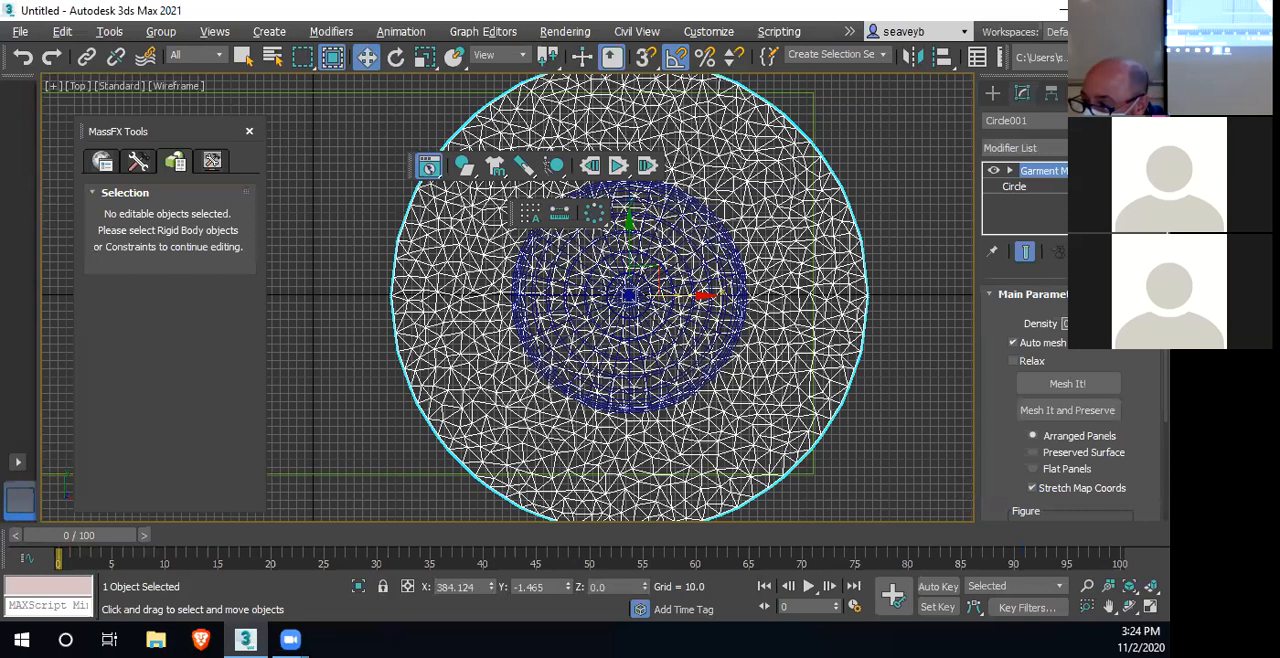
pyautogui.press('Return')
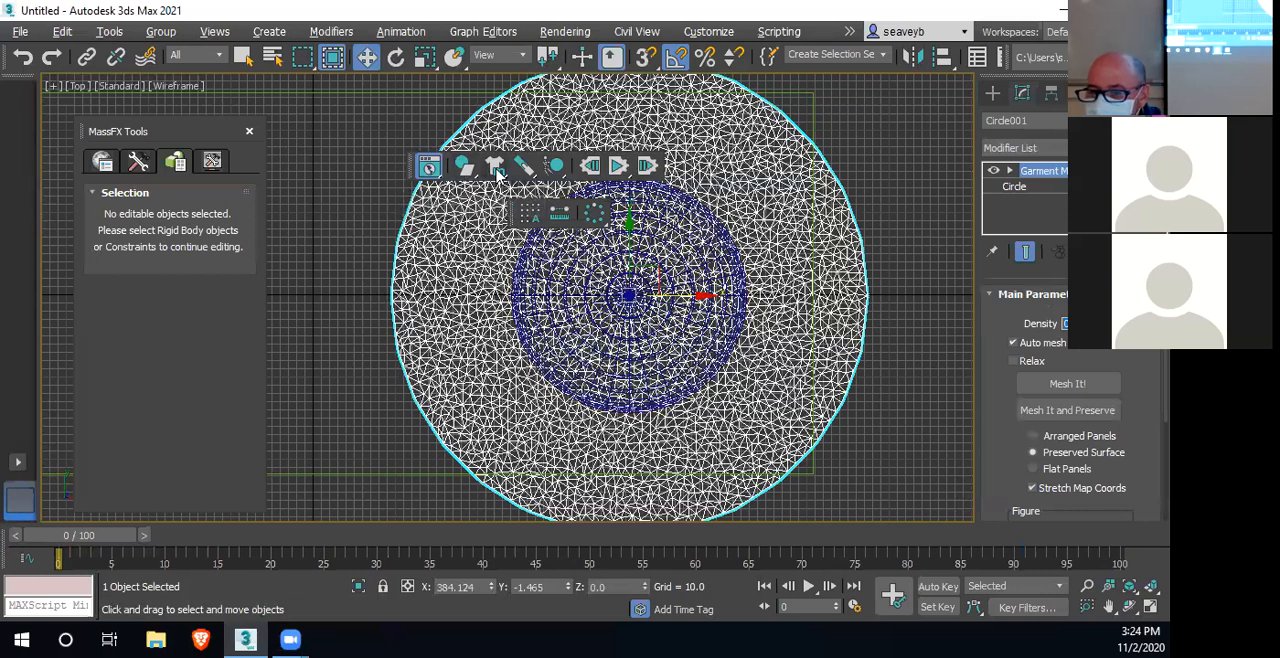
pyautogui.click(497, 170)
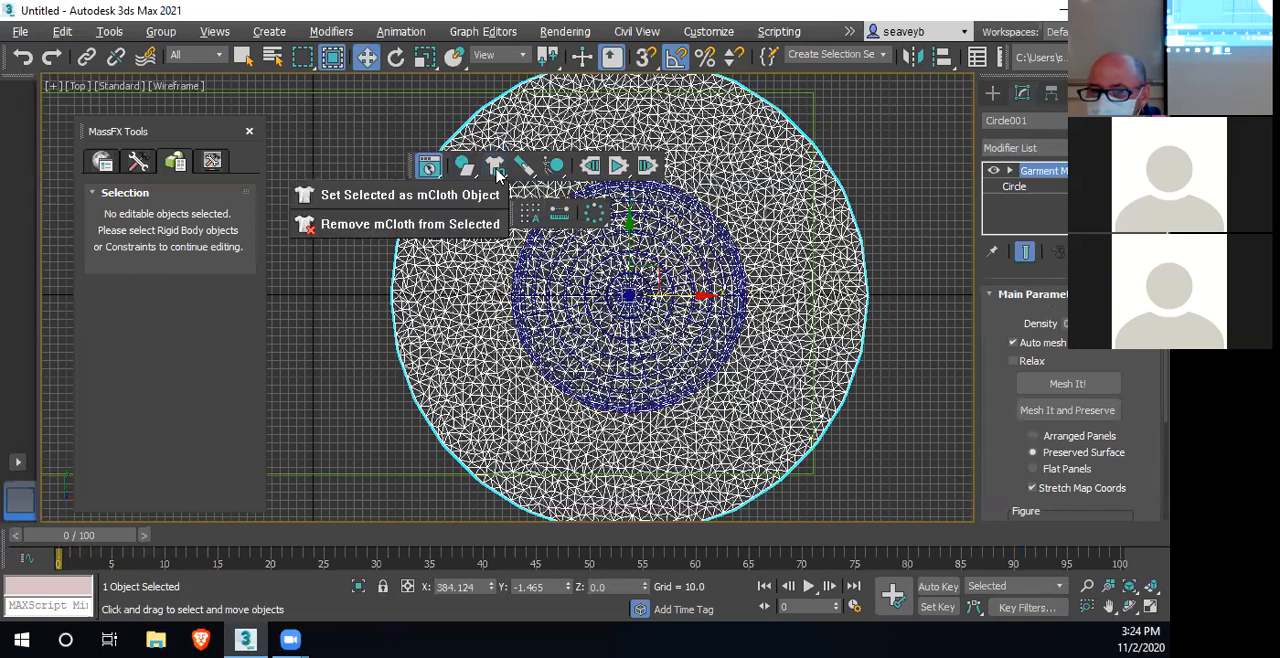
pyautogui.click(426, 197)
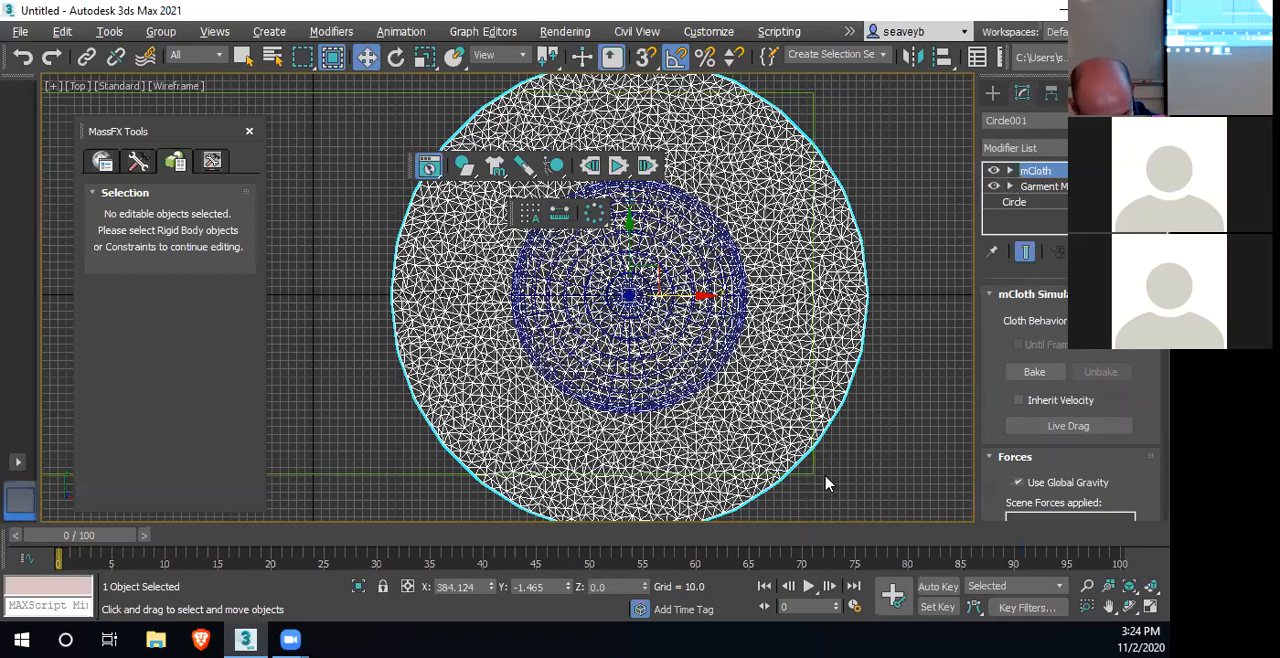
# Raise the cloth above the bowl to a Z height of about 215.2 and test its drape with a simulation, resetting it
pyautogui.hotkey('alt', 'w')
pyautogui.keyDown('alt'); pyautogui.moveTo(807, 499); pyautogui.dragTo(815, 466, button='middle'); pyautogui.keyUp('alt')
pyautogui.moveTo(760, 402); pyautogui.dragTo(762, 330)
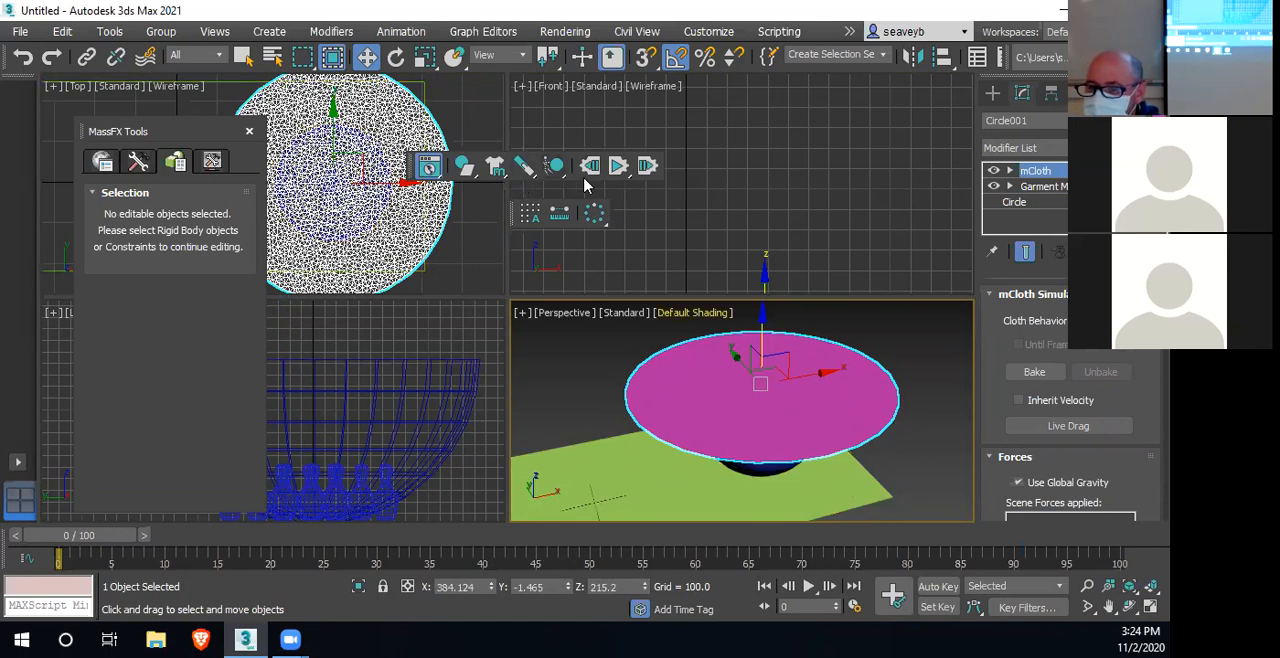
pyautogui.click(620, 168)
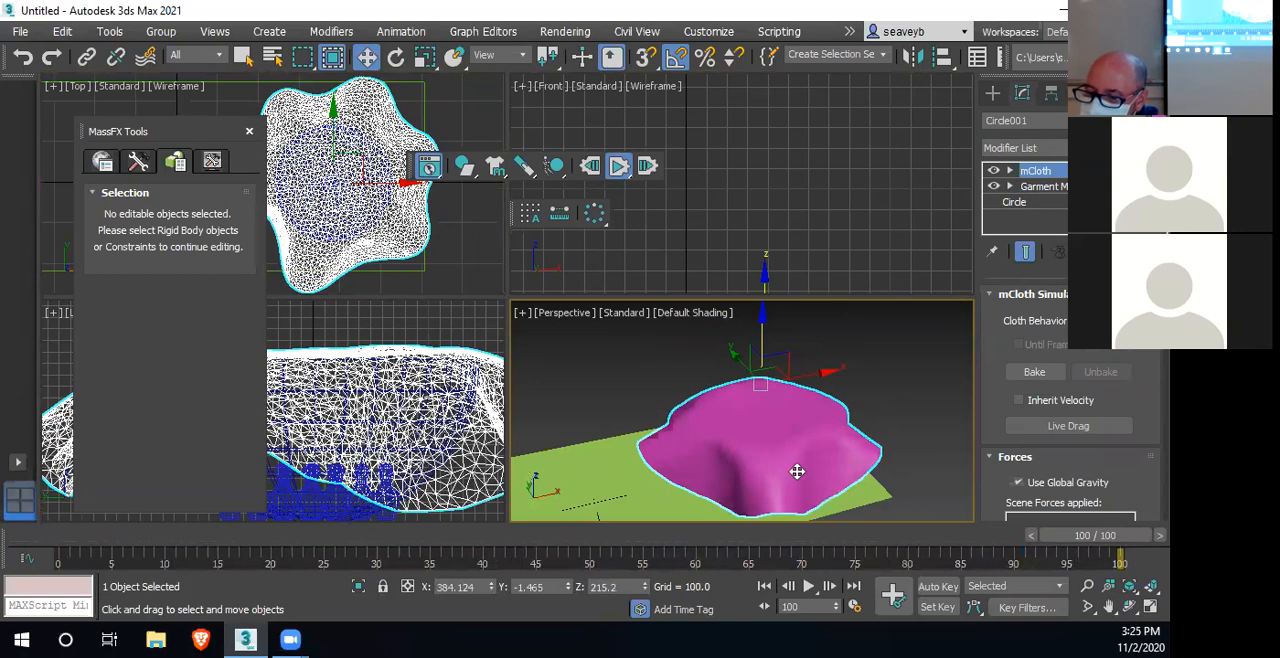
pyautogui.click(590, 165)
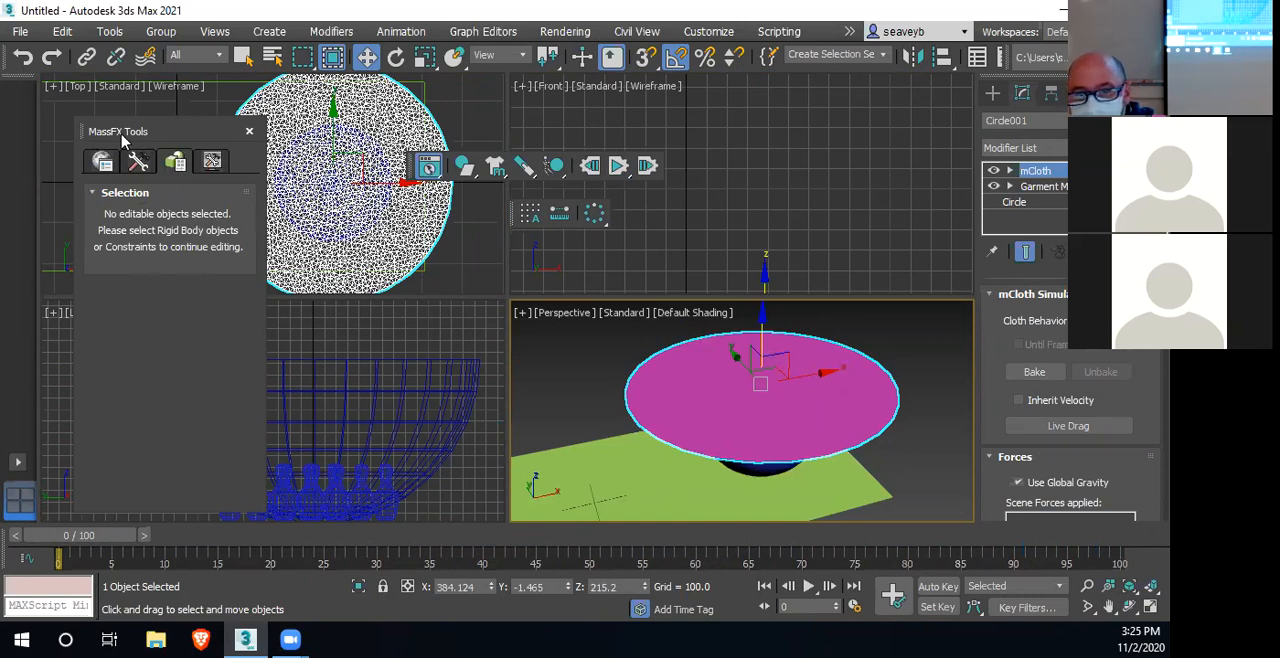
# Set the cloth's Bendiness to 0.7 and test how it drapes over the bowl with a simulation, resetting it
pyautogui.scroll(-3, 1090, 430)
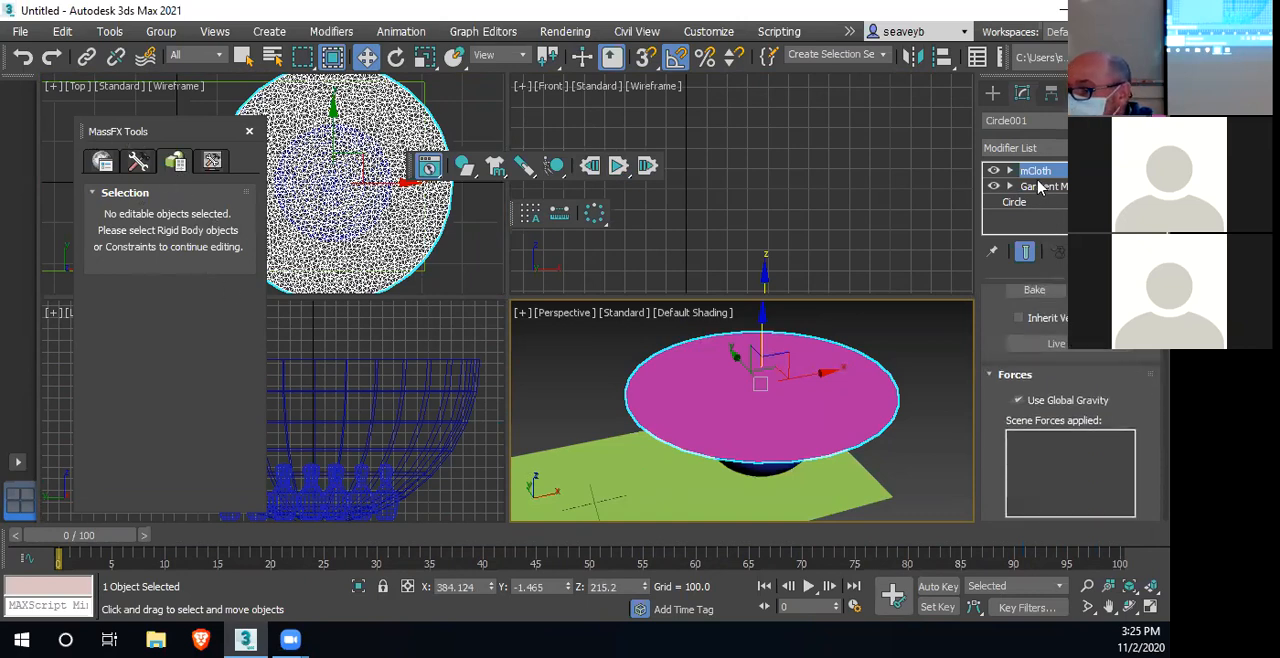
pyautogui.scroll(-3, 1100, 380)
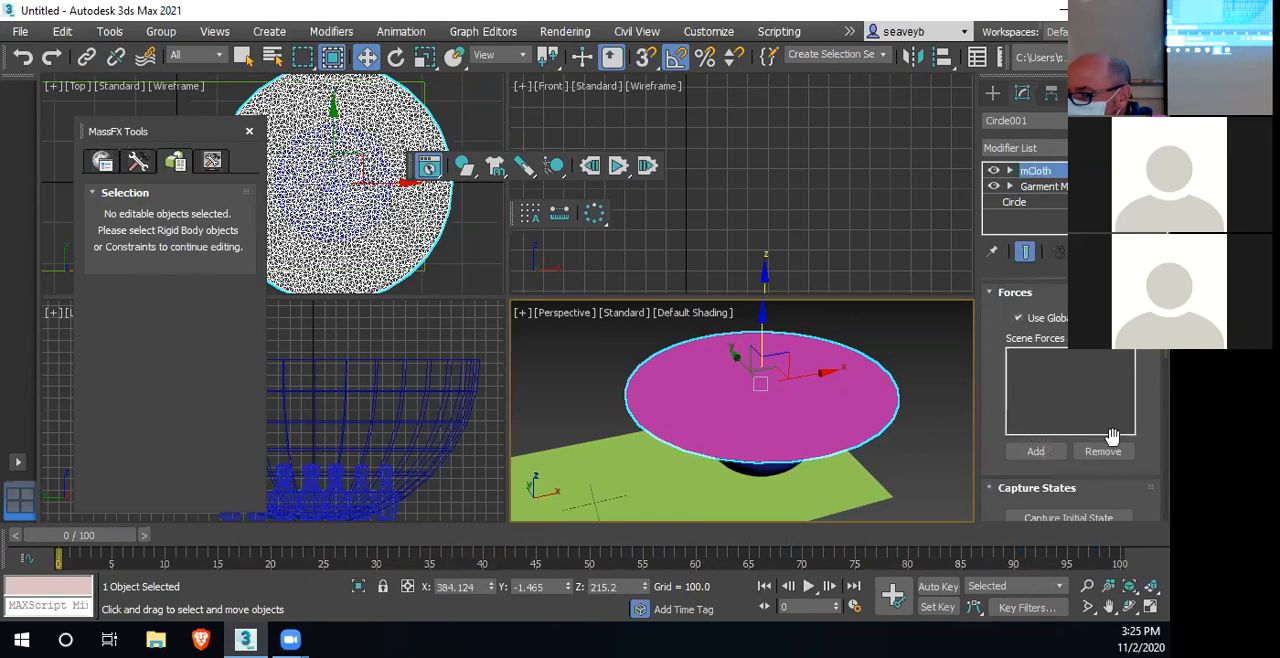
pyautogui.scroll(-5, 1110, 440)
pyautogui.scroll(-10, 1125, 430)
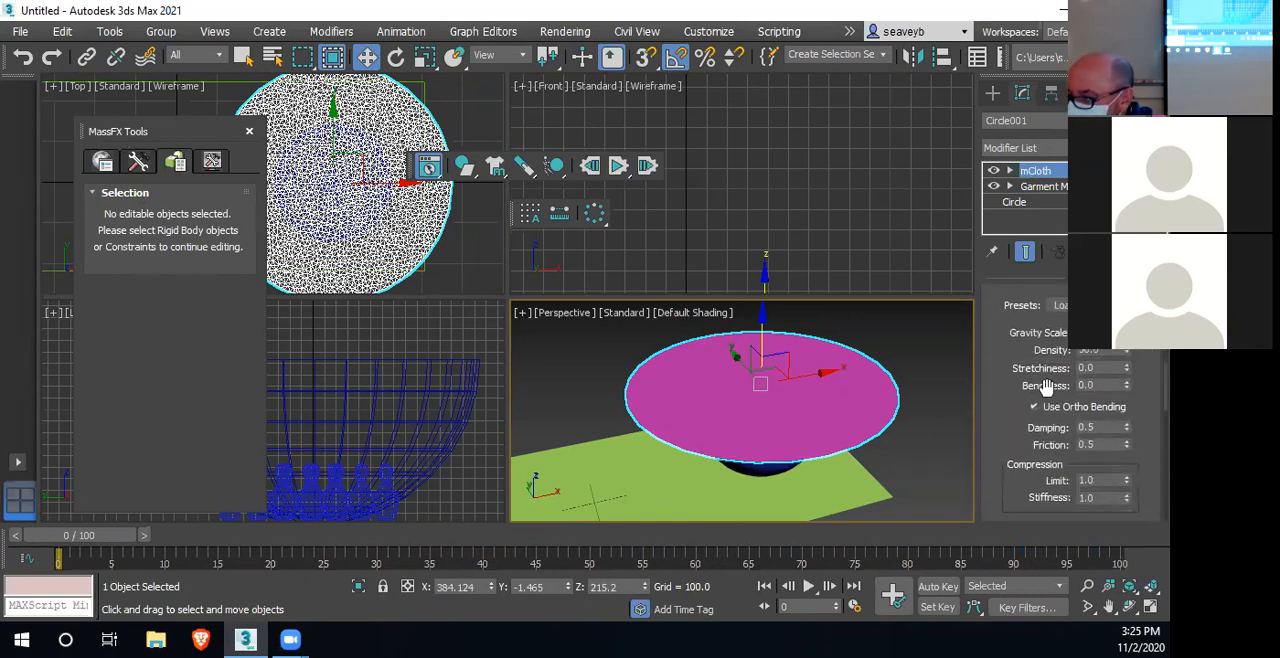
pyautogui.click(1094, 368)
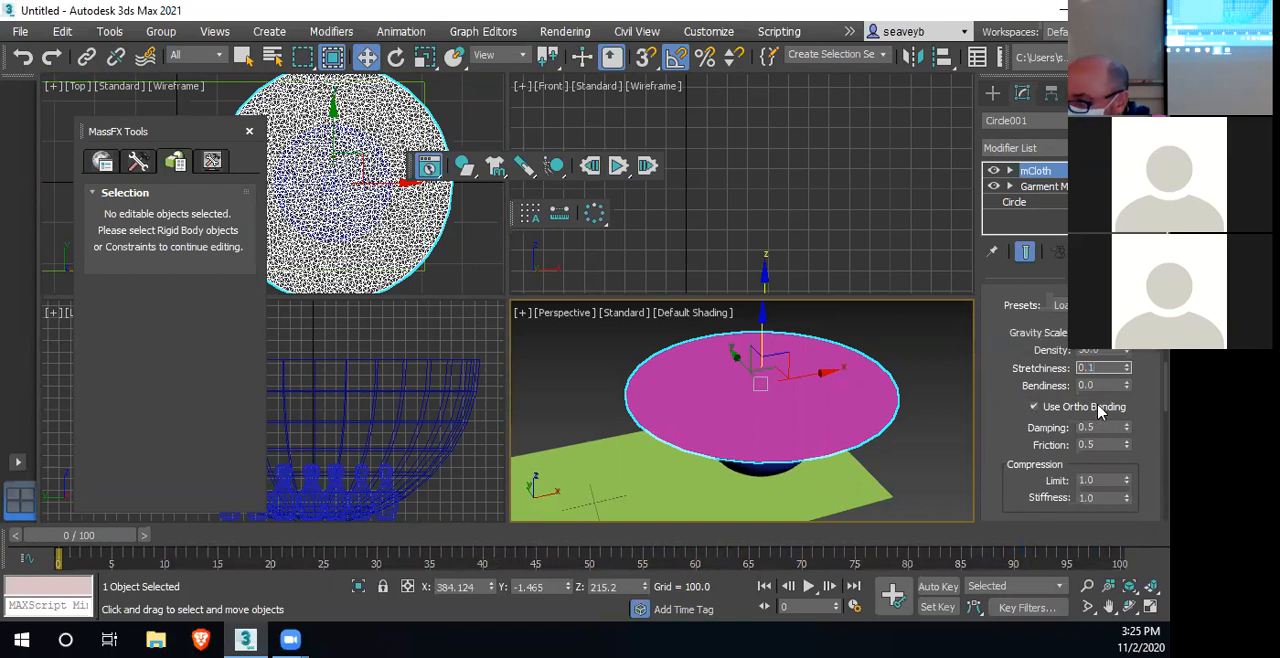
pyautogui.click(1095, 385)
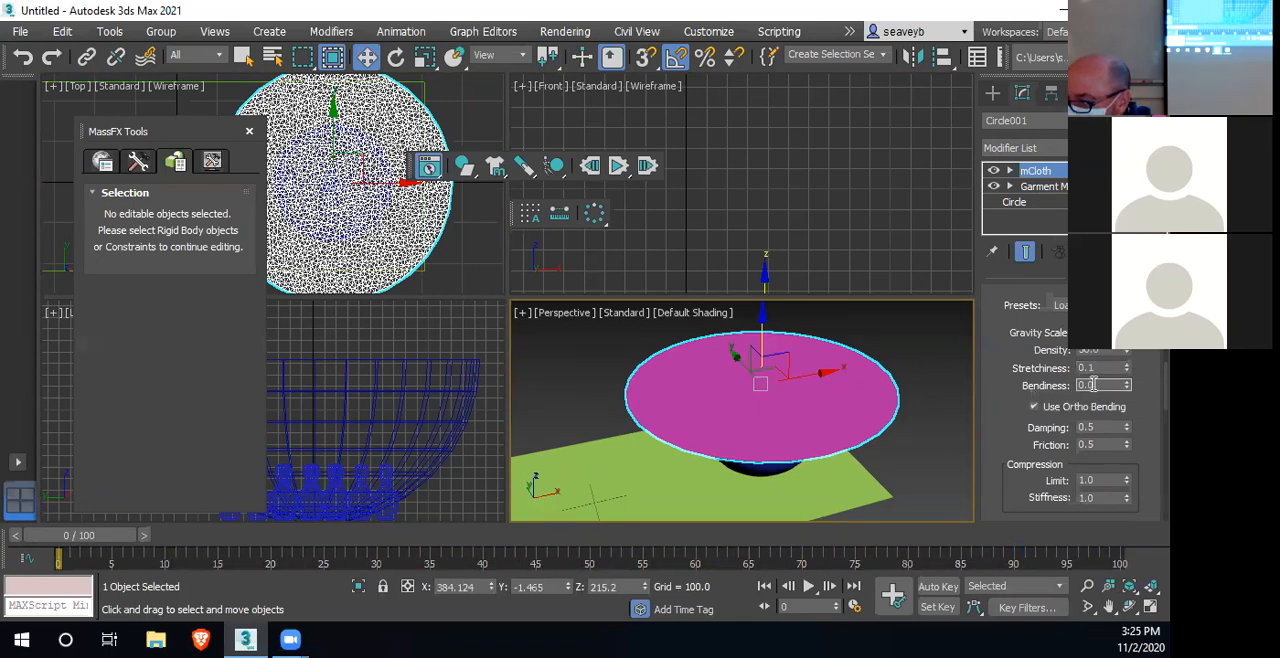
pyautogui.write('1')
pyautogui.press('Return')
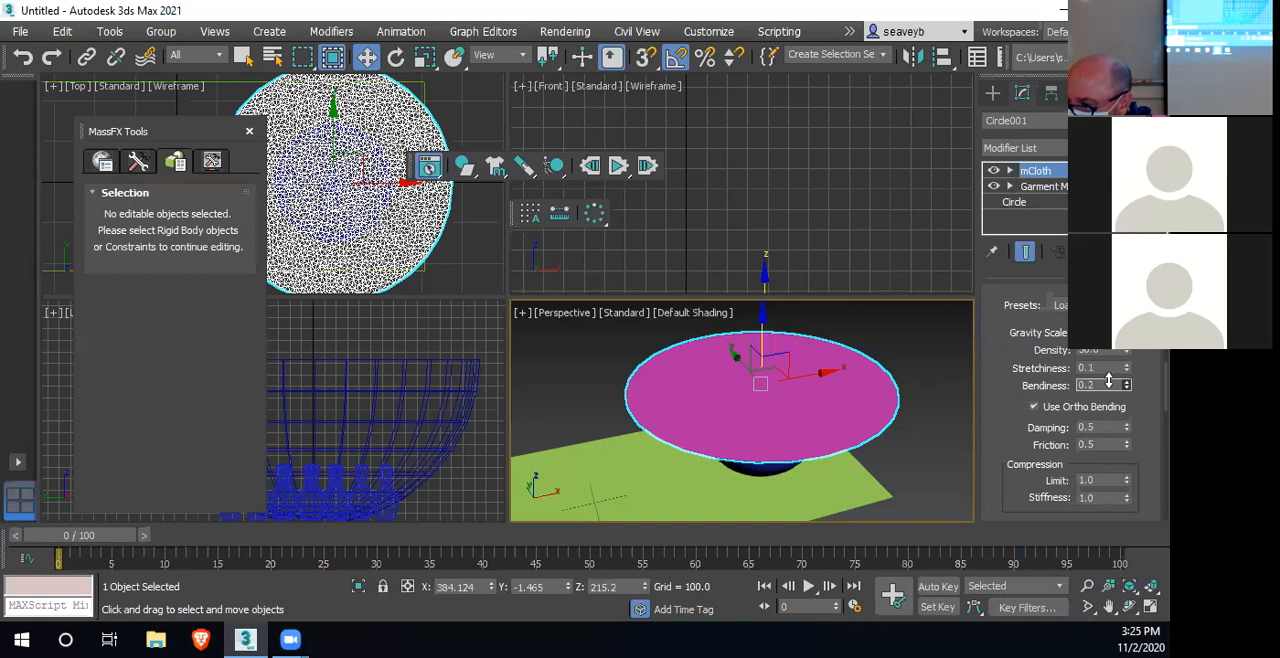
pyautogui.moveTo(1103, 374); pyautogui.dragTo(1104, 373)
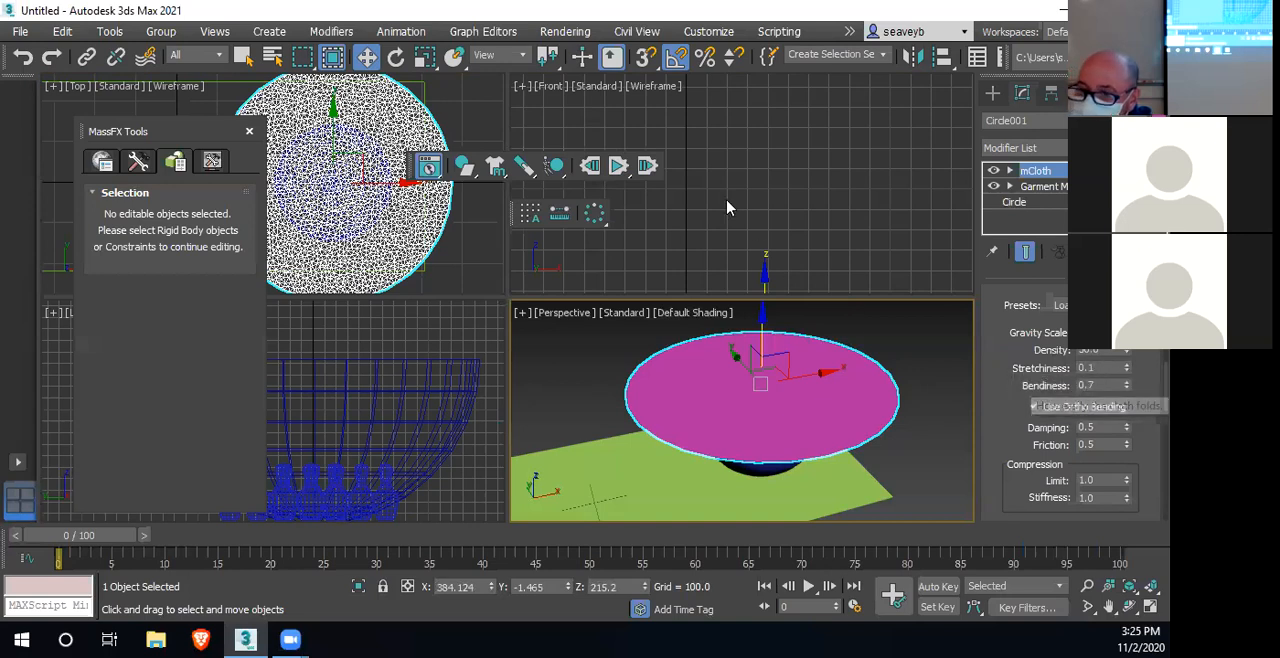
pyautogui.click(619, 166)
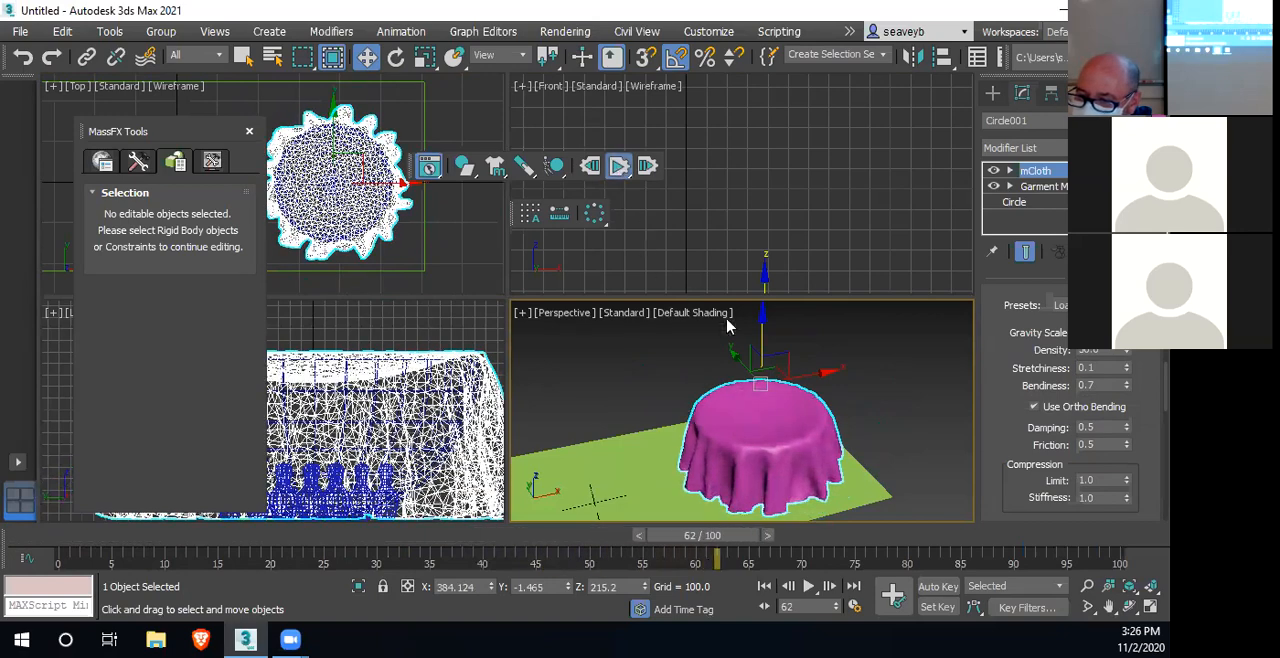
pyautogui.click(591, 167)
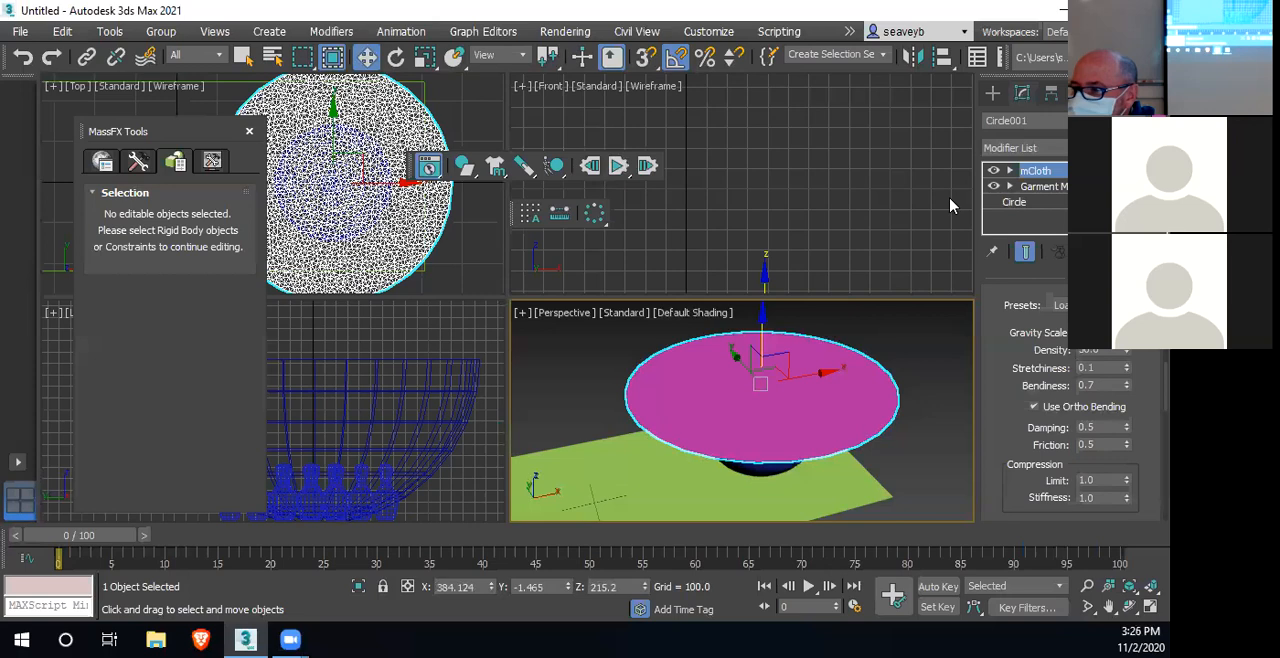
# Create a full sphere of radius about 47.5 with Hemisphere 0.0 over the bowl's center, raised to a Z height of about 814
pyautogui.click(994, 92)
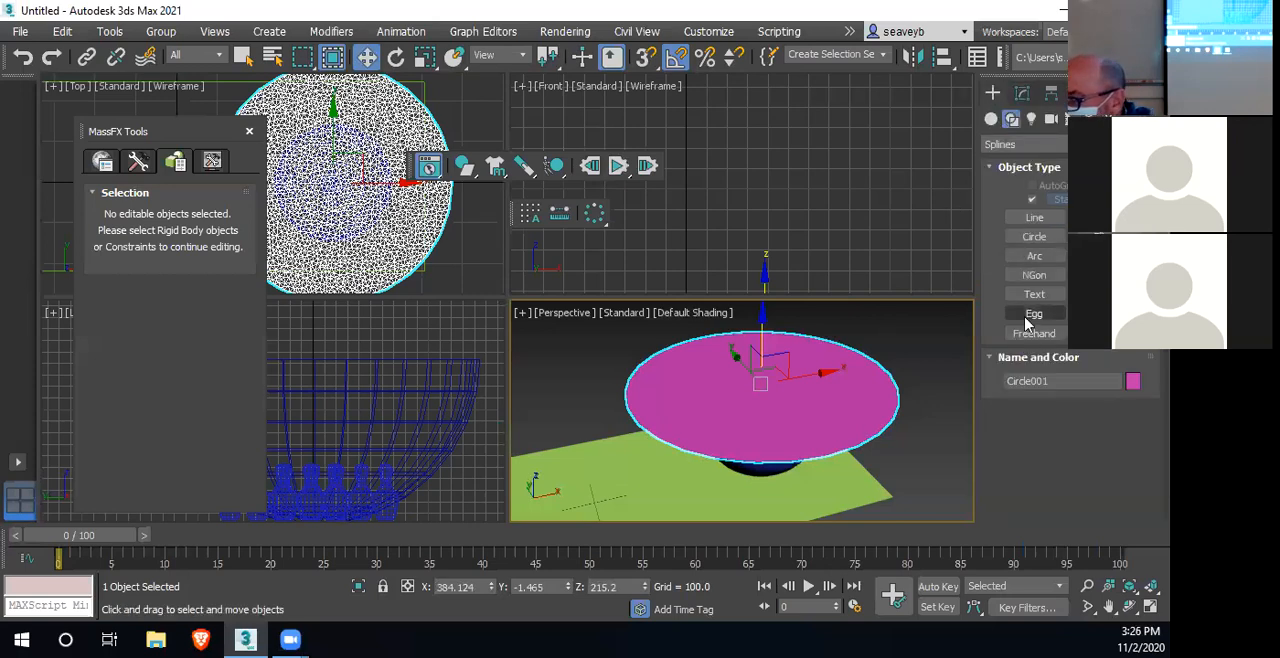
pyautogui.click(991, 121)
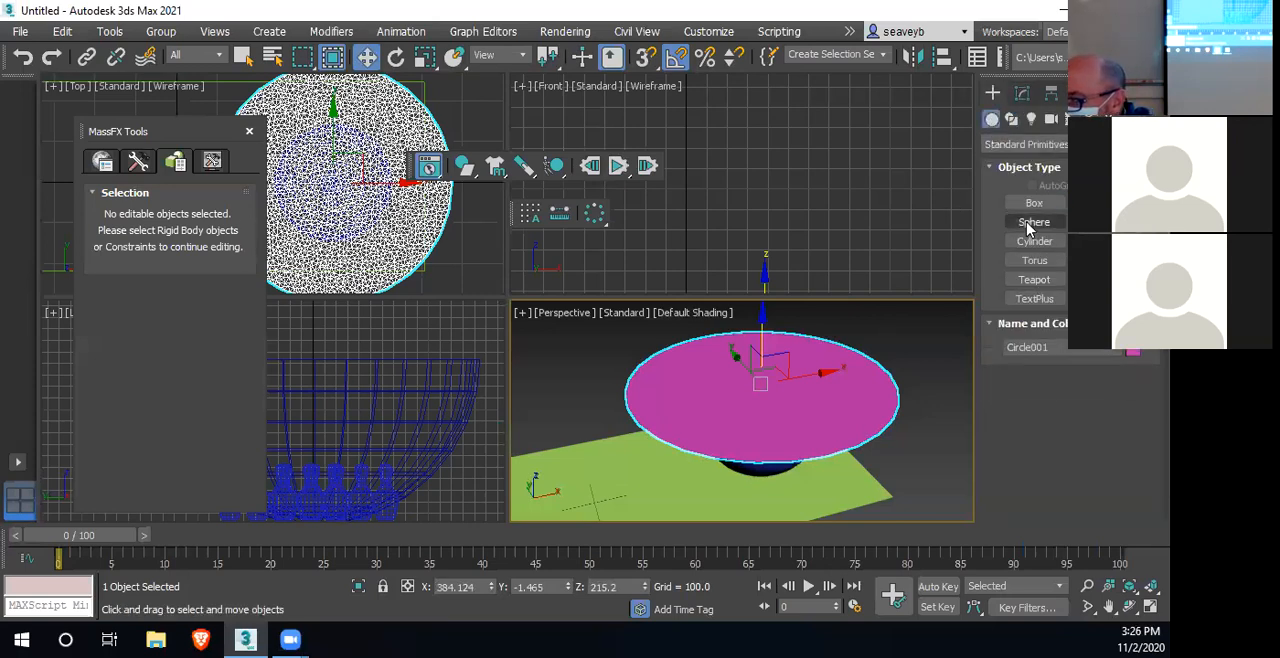
pyautogui.click(1034, 221)
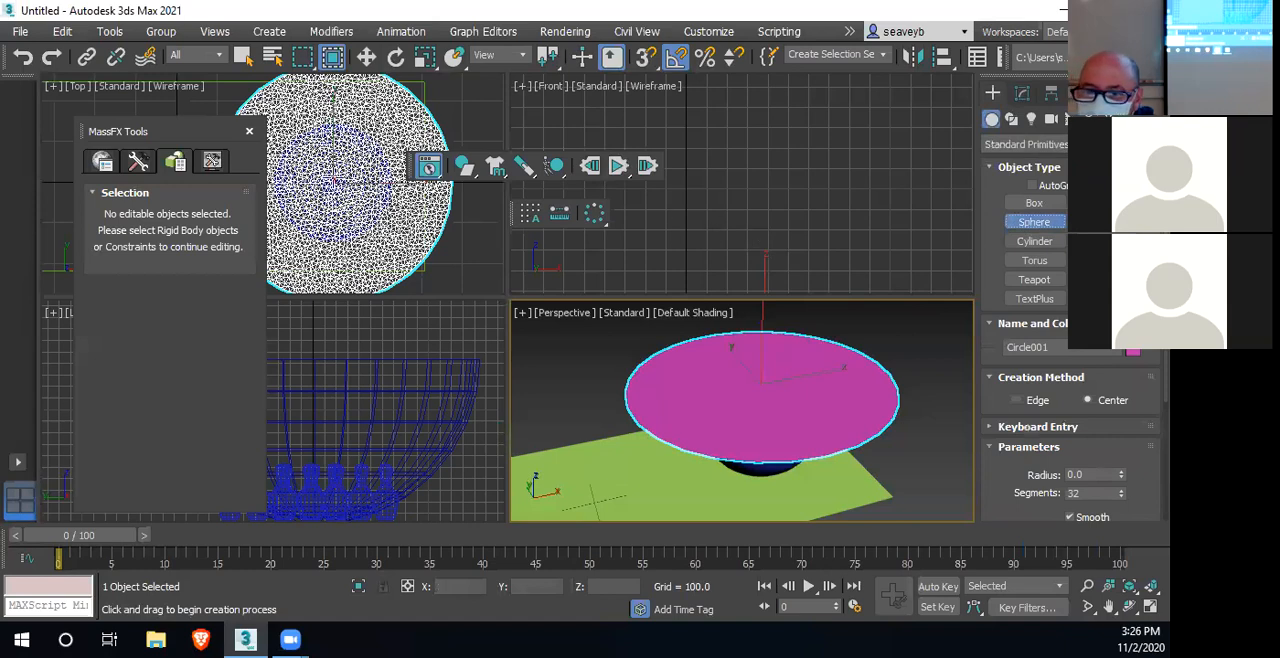
pyautogui.moveTo(335, 182); pyautogui.dragTo(356, 191)
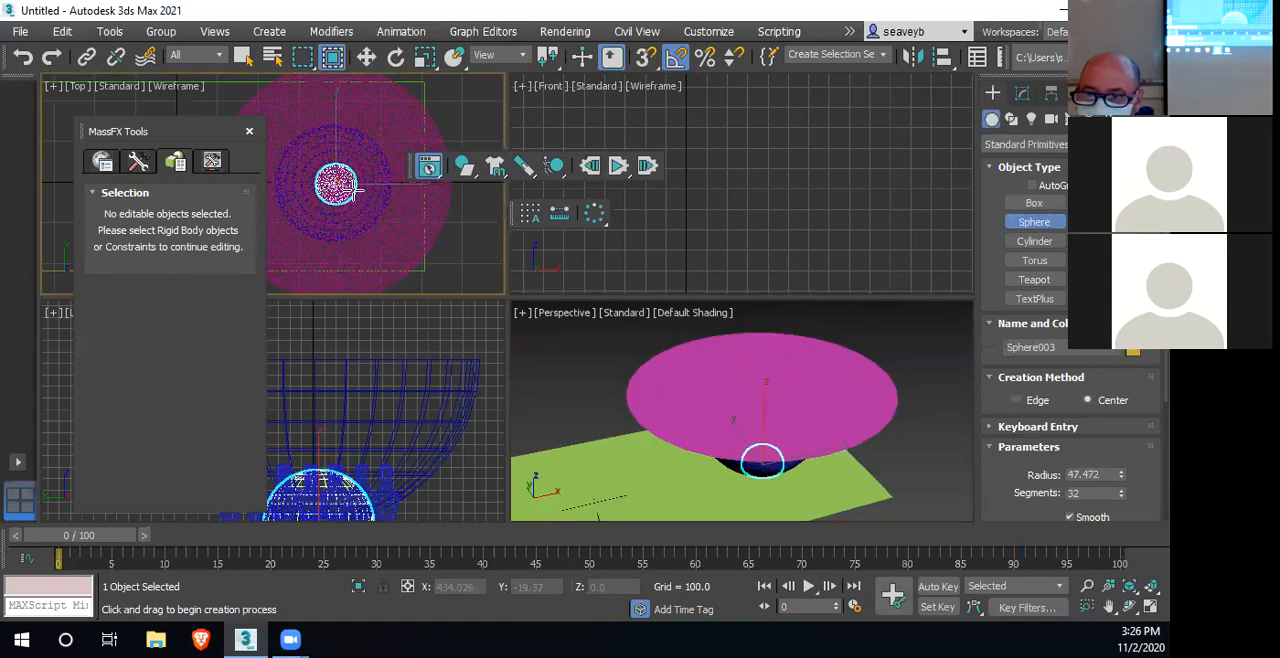
pyautogui.press('w')
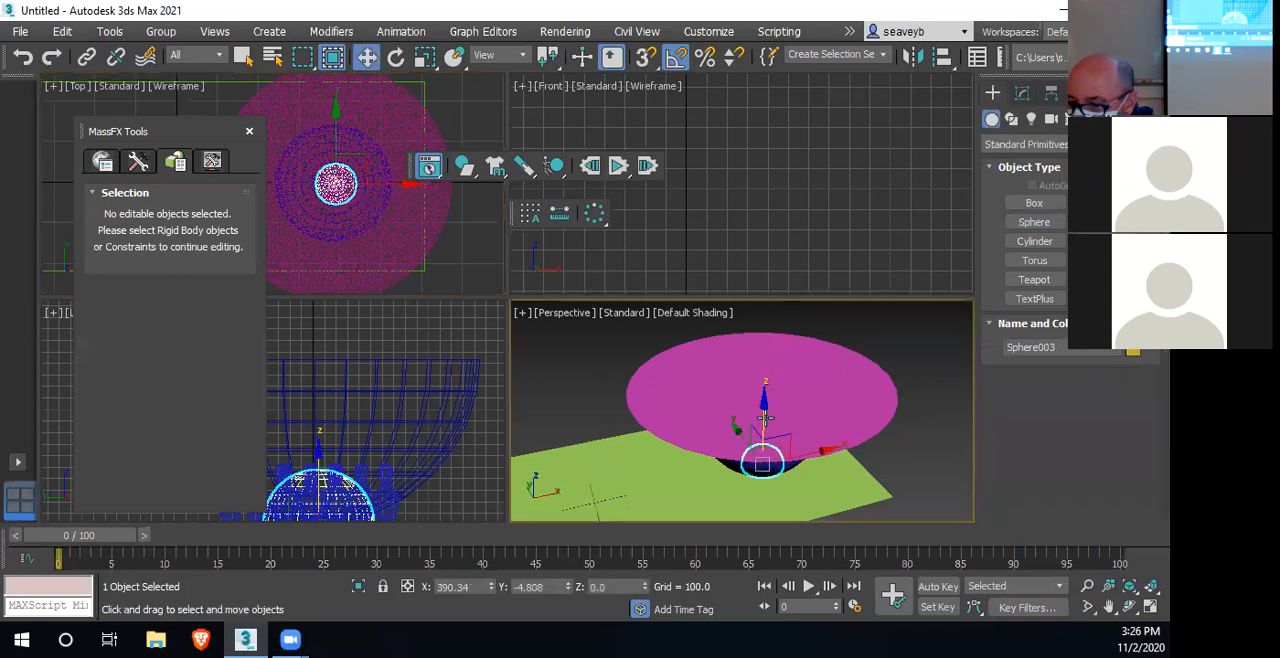
pyautogui.moveTo(763, 417); pyautogui.dragTo(768, 9)
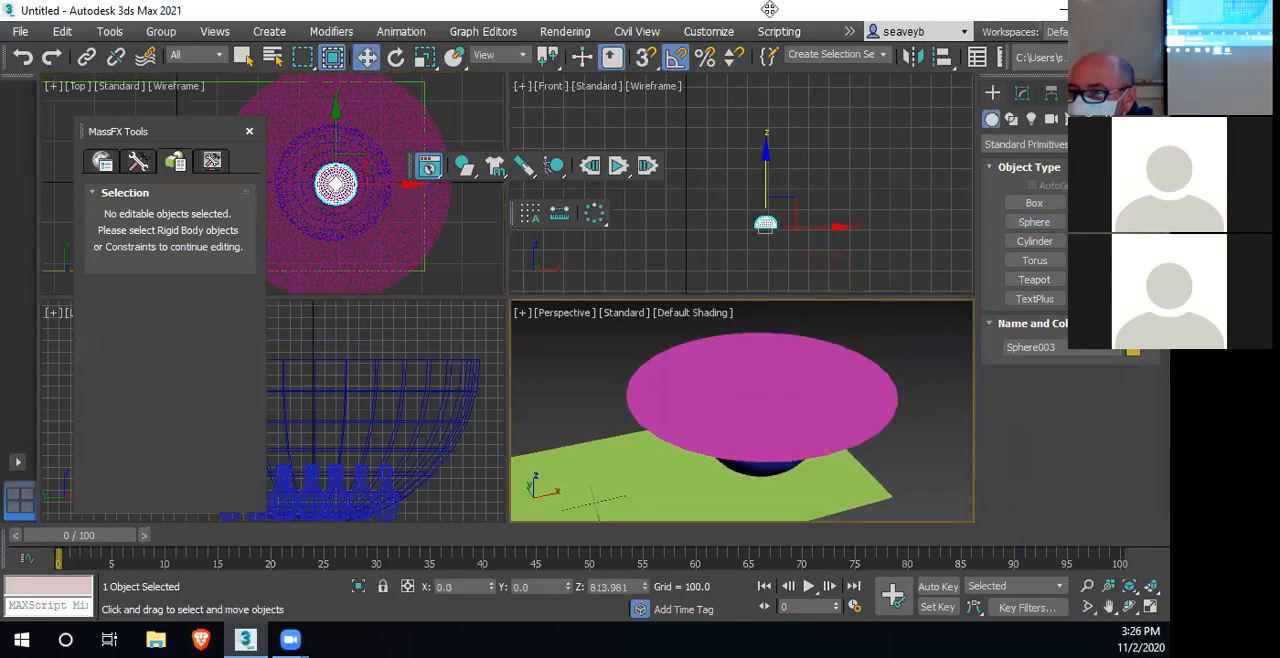
pyautogui.click(1021, 93)
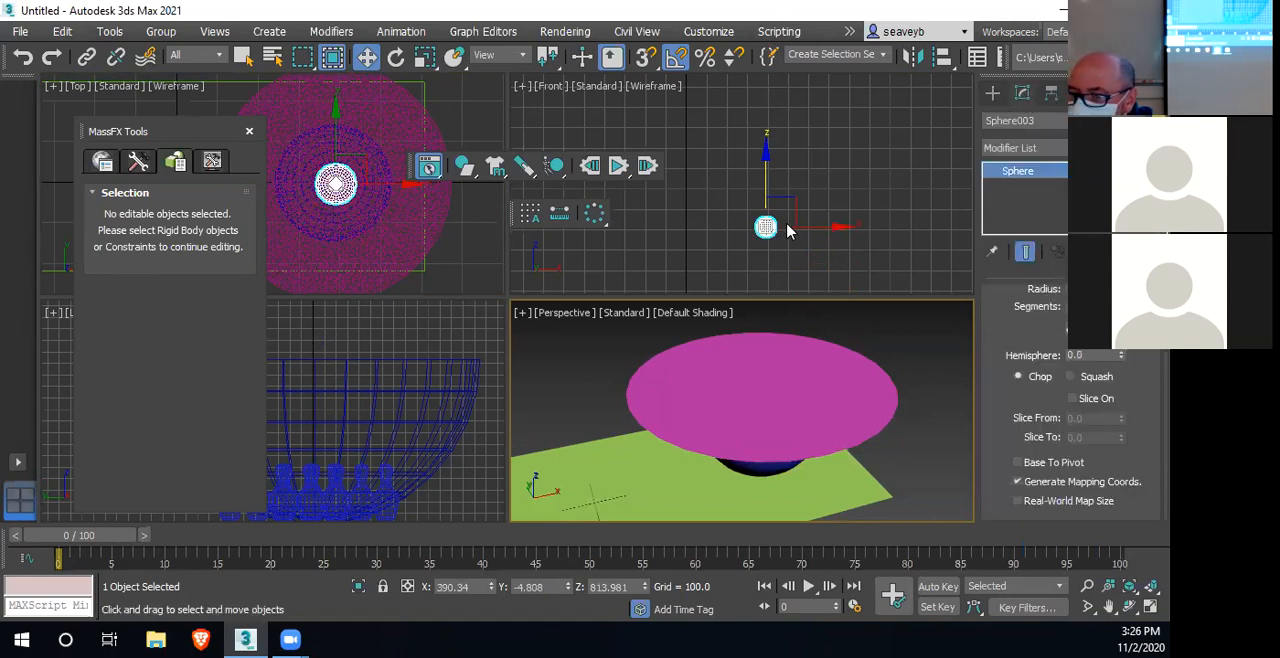
# Set the sphere above the bowl as a dynamic rigid body and test its drop onto the cloth with a simulation, resetting it
pyautogui.moveTo(787, 287); pyautogui.dragTo(832, 133, button='middle')
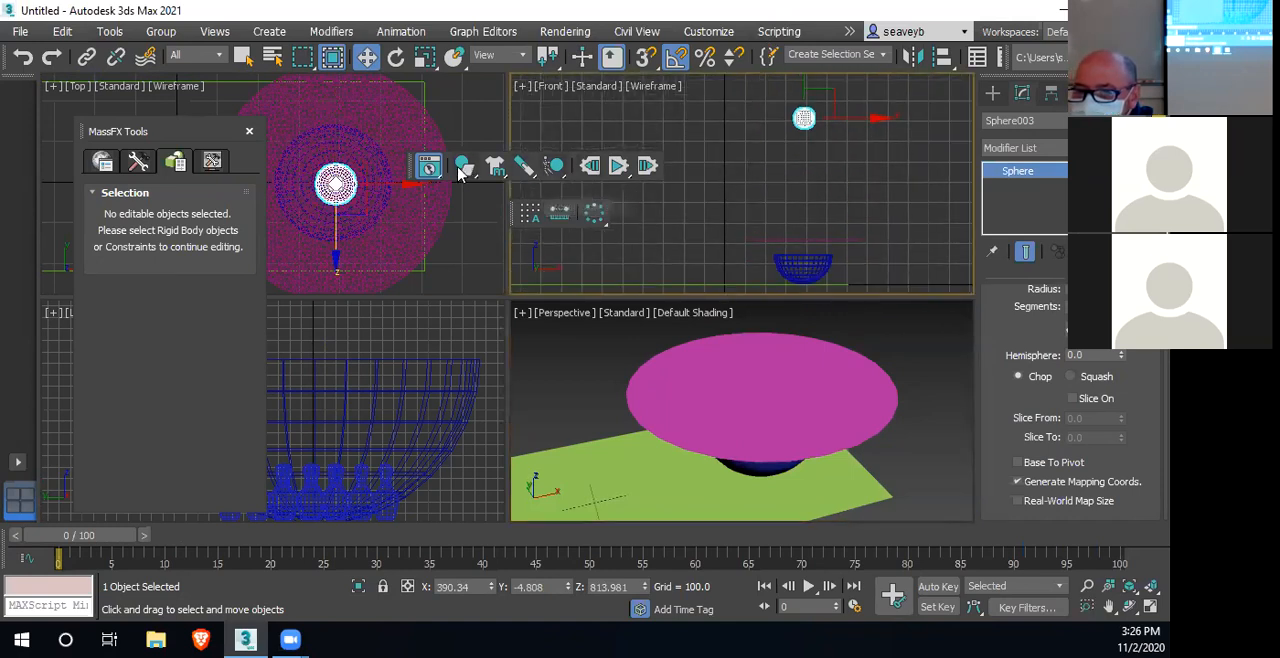
pyautogui.moveTo(464, 172); pyautogui.dragTo(434, 200)
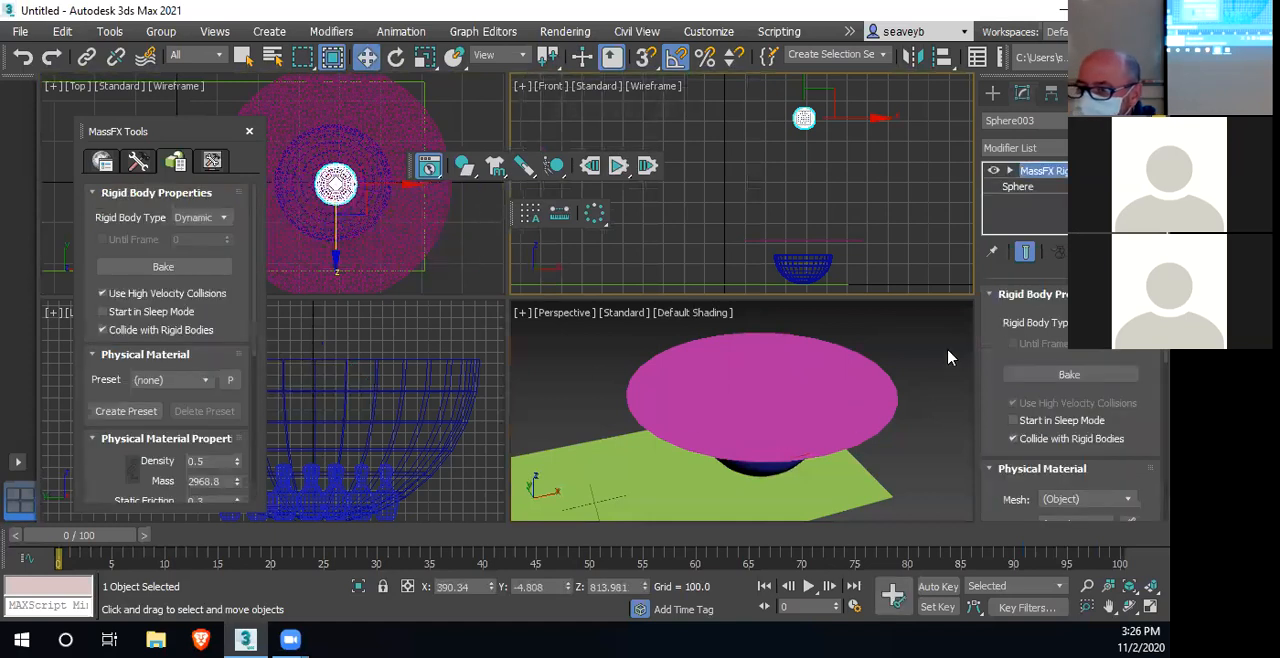
pyautogui.click(619, 168)
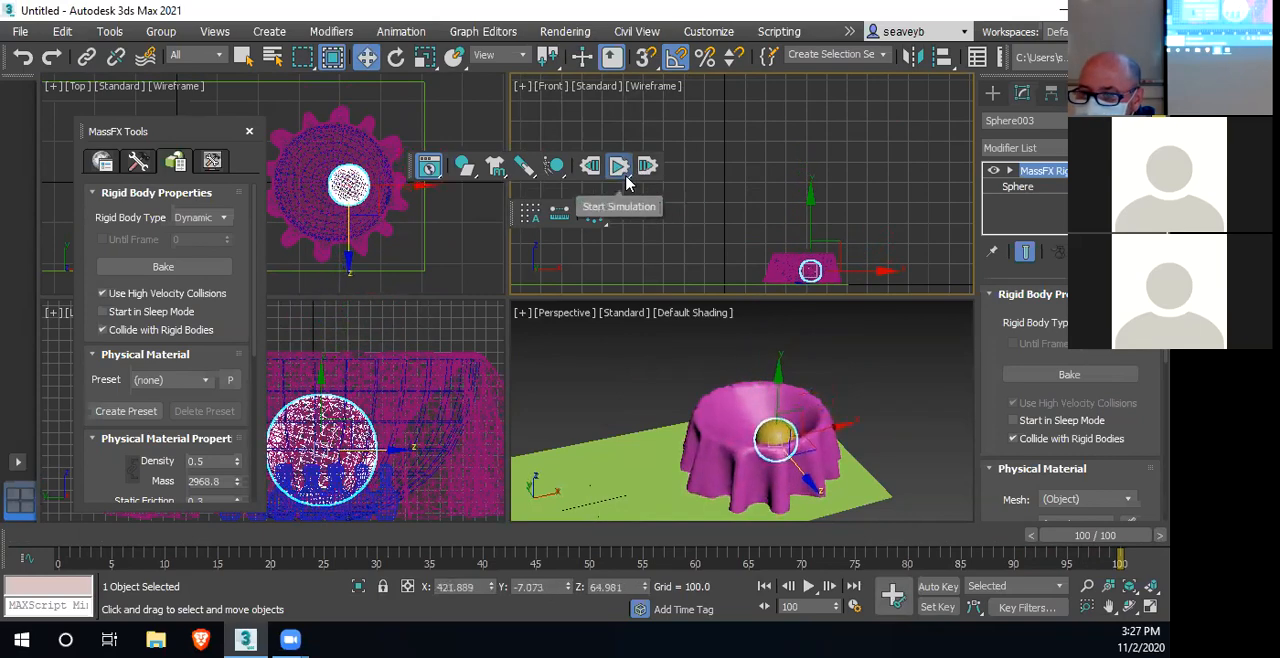
pyautogui.click(617, 168)
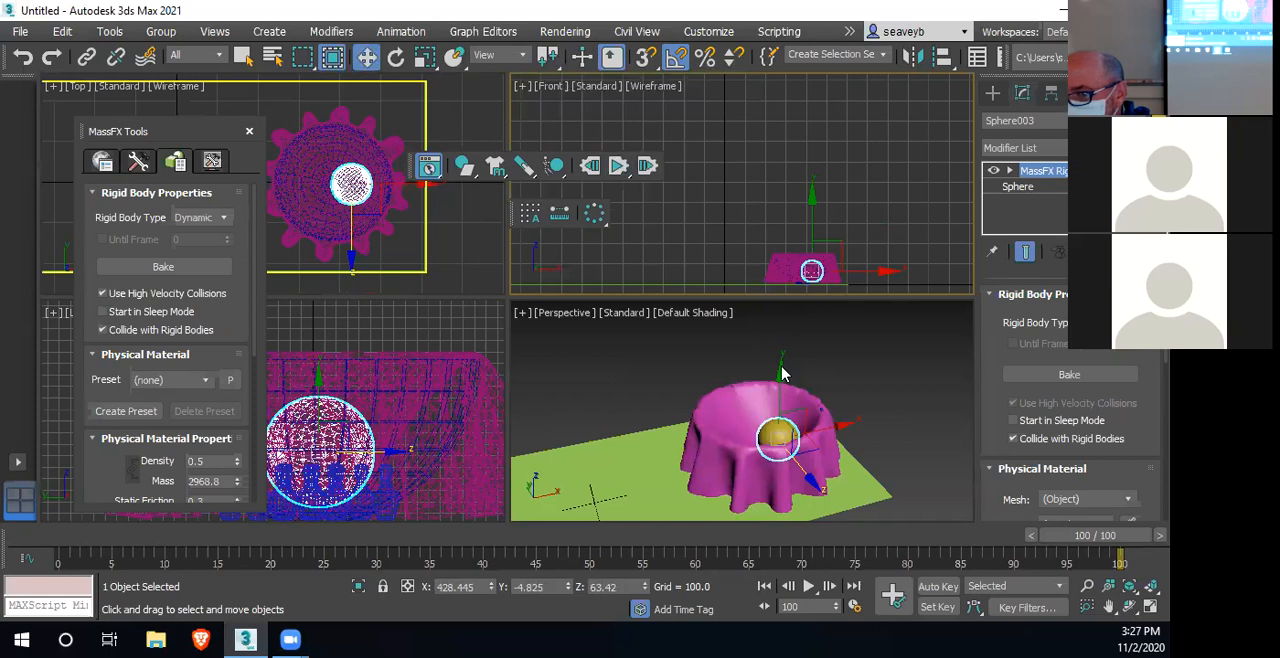
pyautogui.click(590, 166)
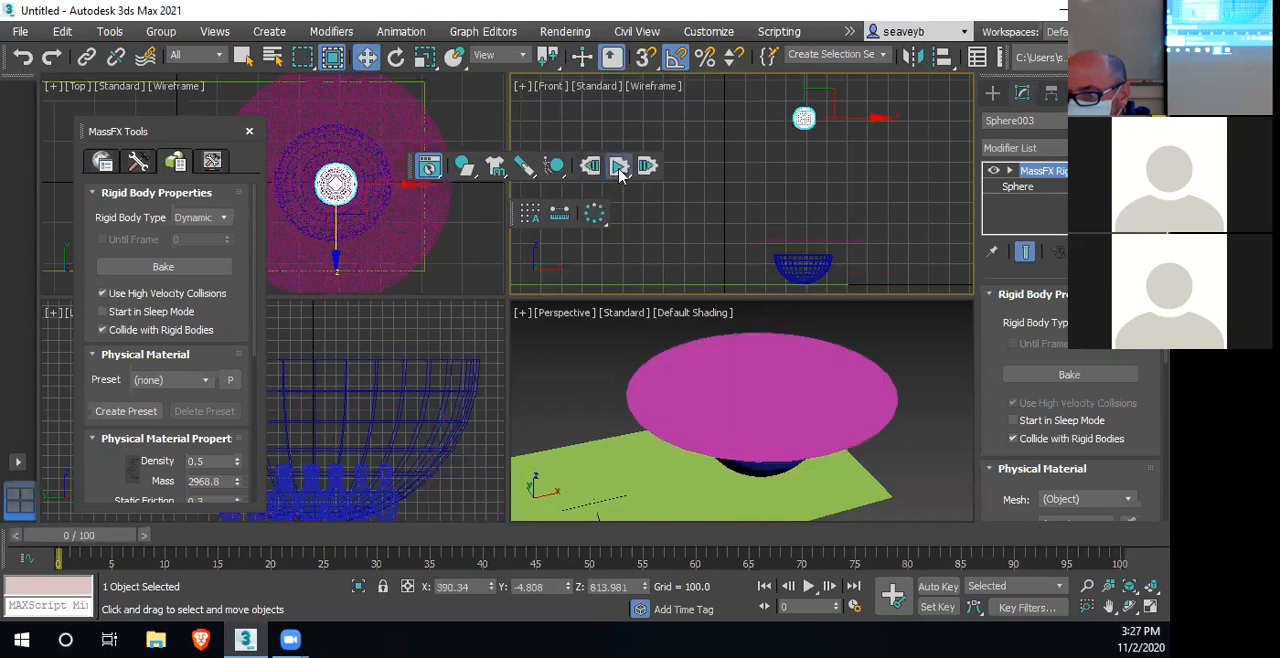
# Simulate the drop to frame 41 and convert the sphere's physical mesh to a custom shape
pyautogui.click(619, 168)
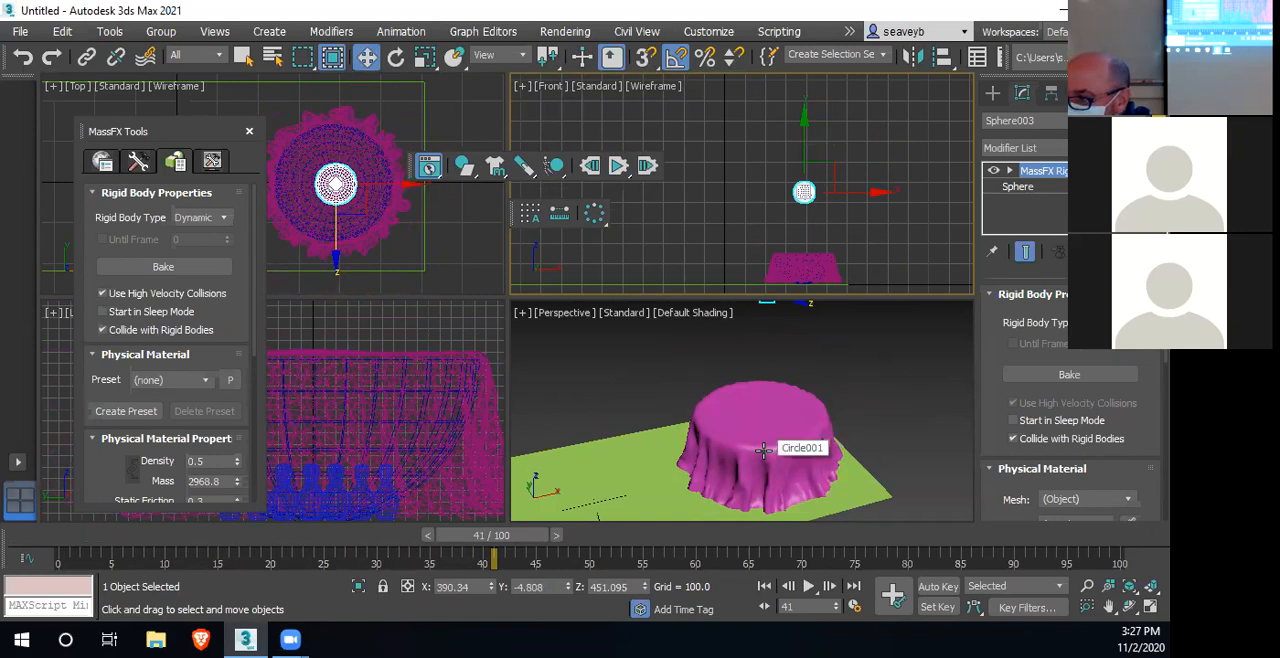
pyautogui.scroll(-6, 995, 430)
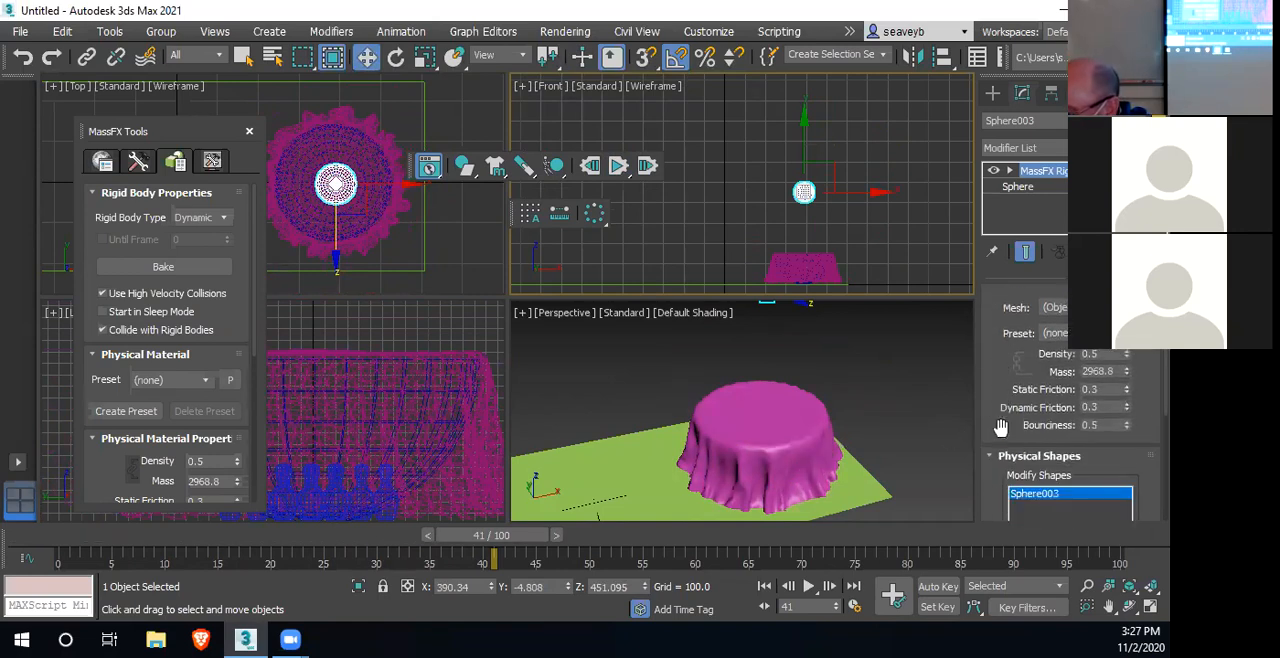
pyautogui.scroll(-2, 996, 430)
pyautogui.scroll(-3, 986, 452)
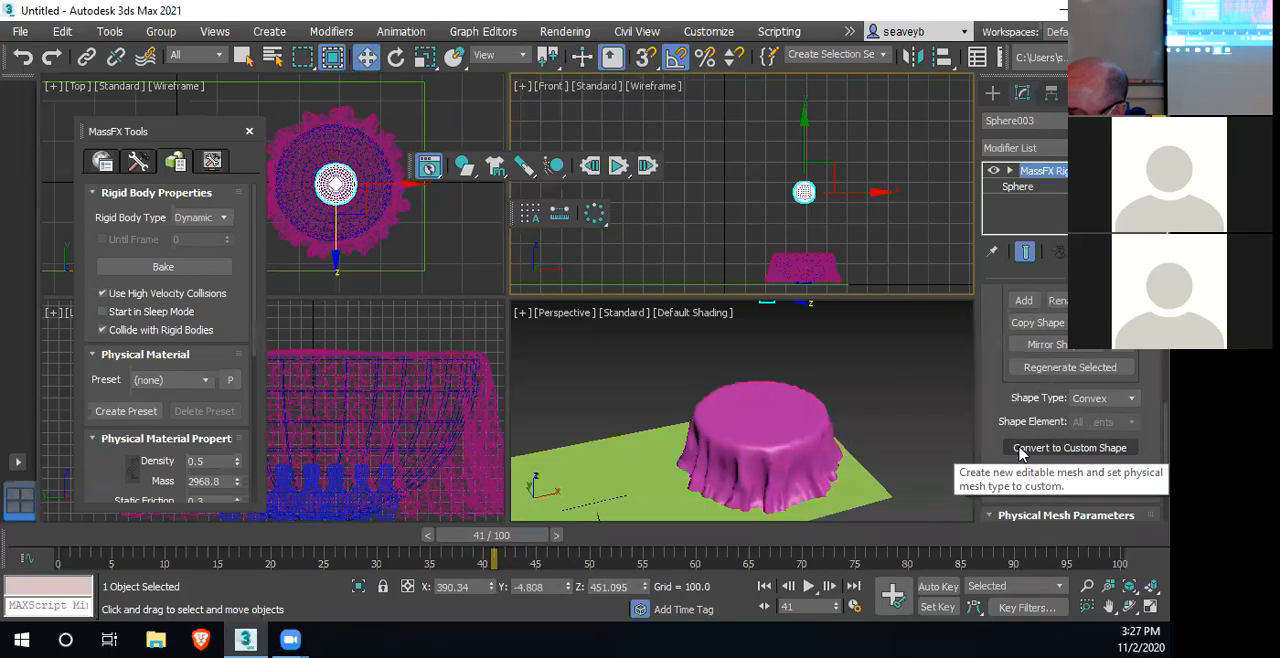
pyautogui.scroll(-3, 1000, 455)
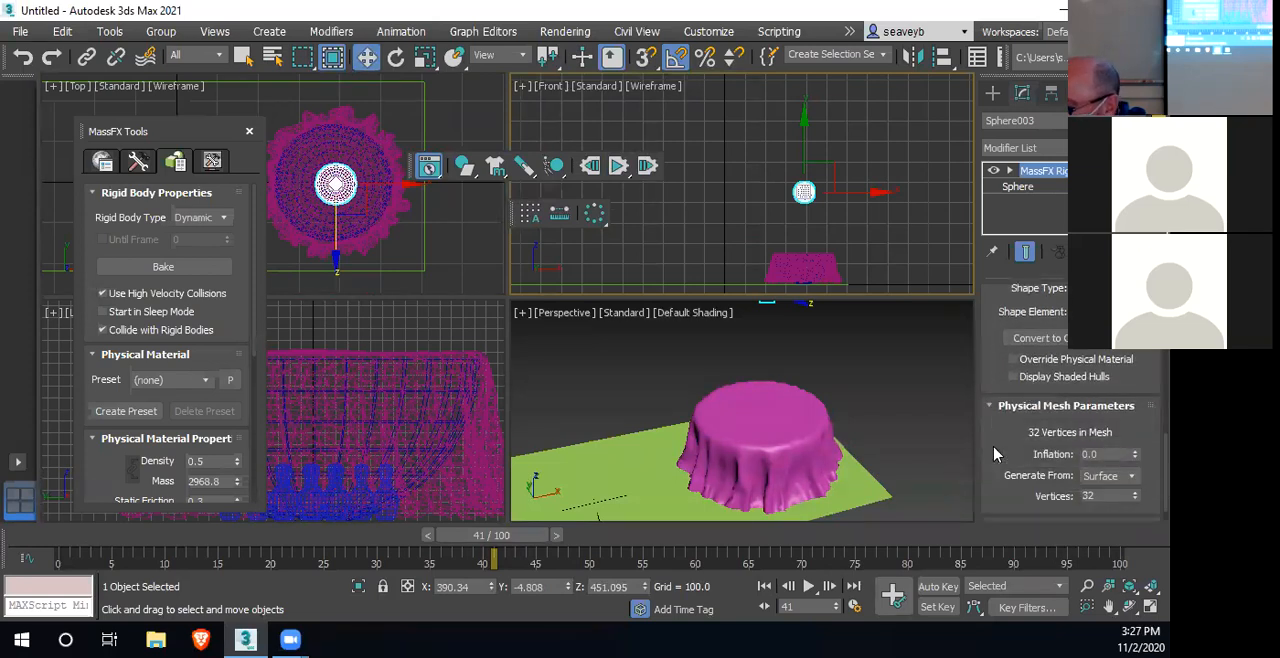
pyautogui.scroll(-1, 994, 455)
pyautogui.scroll(2, 994, 455)
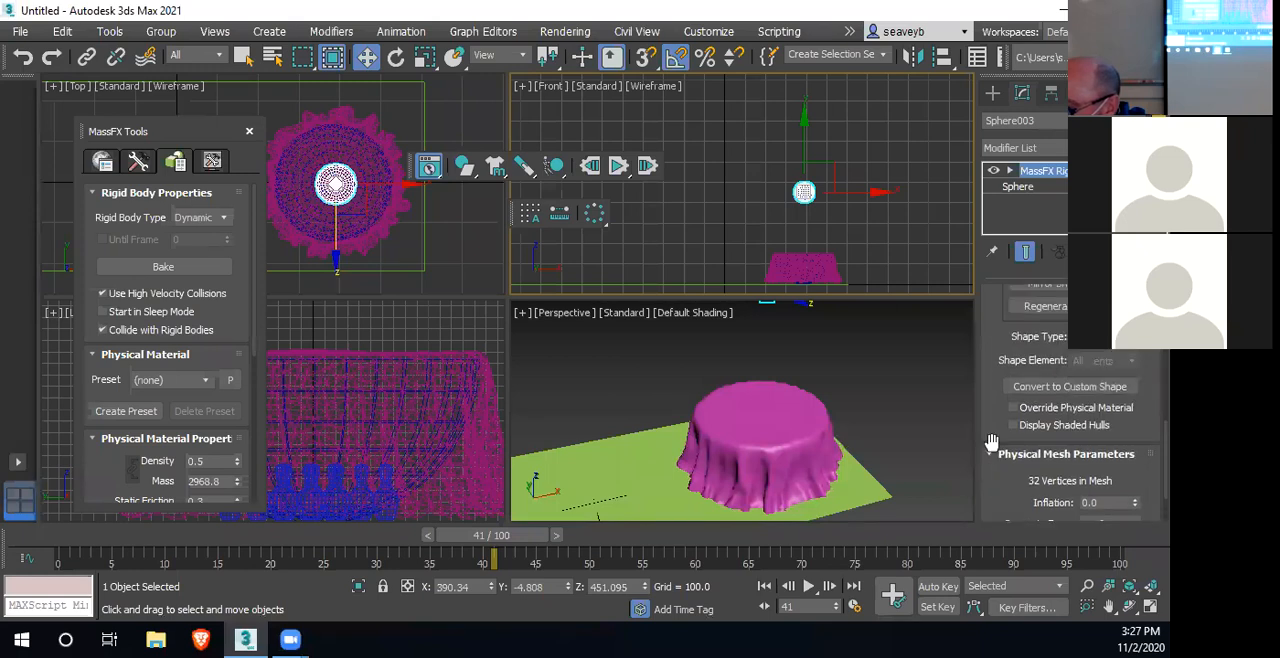
pyautogui.click(1018, 389)
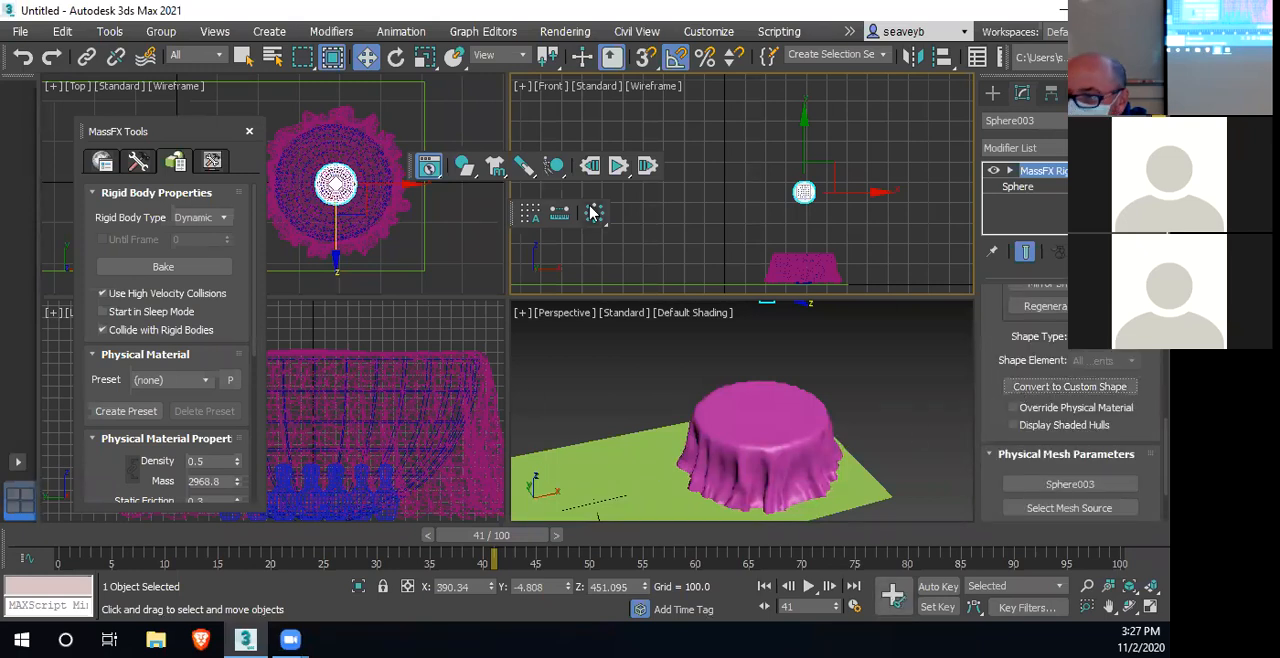
# Reset and rerun the simulation to frame 44, and delete the stray editable mesh copy of the sphere above the cloth
pyautogui.click(815, 260)
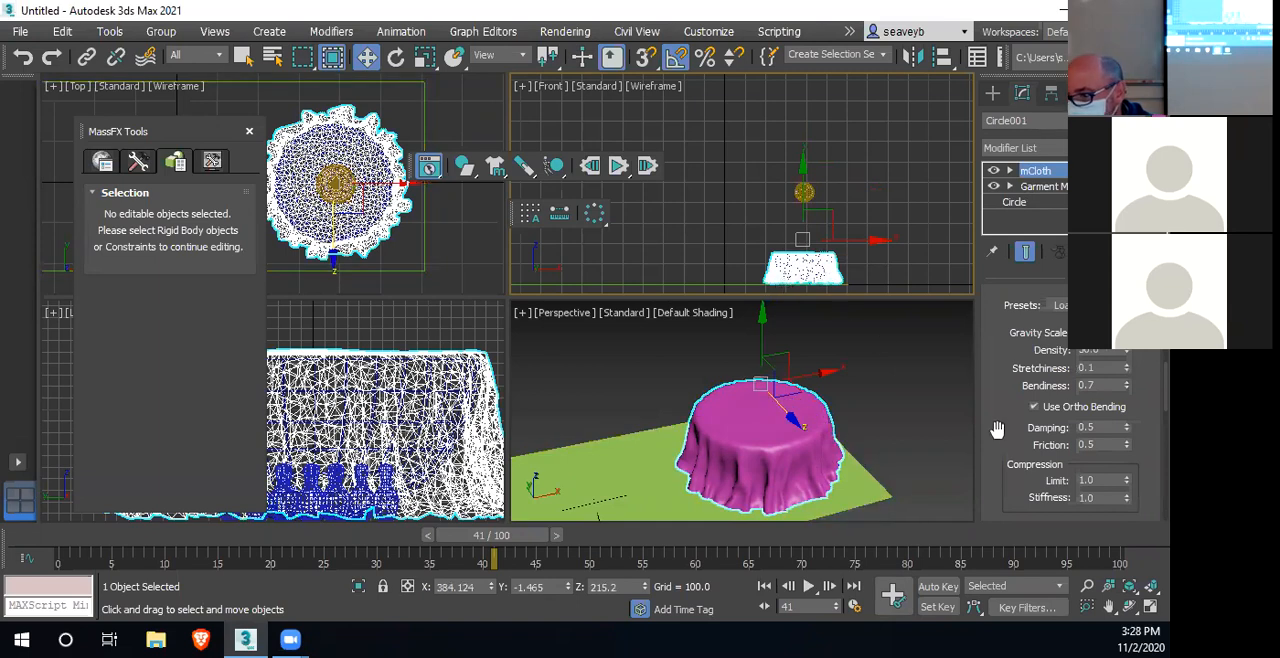
pyautogui.click(806, 190)
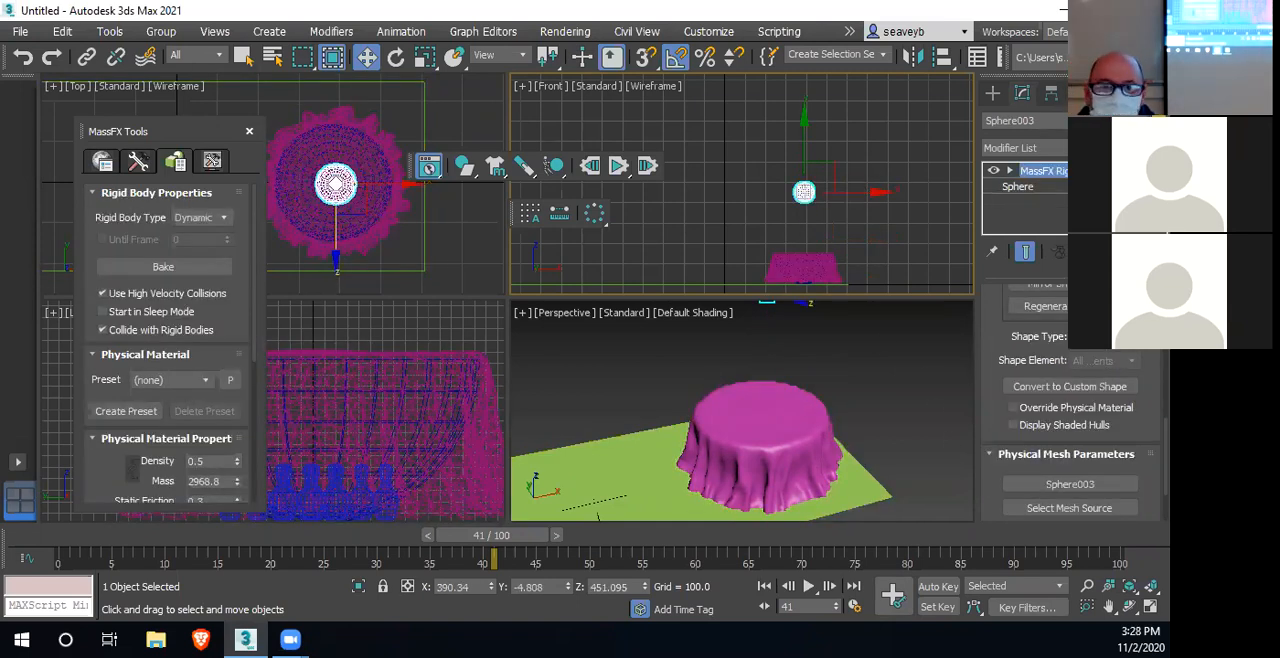
pyautogui.click(22, 58)
pyautogui.click(734, 409)
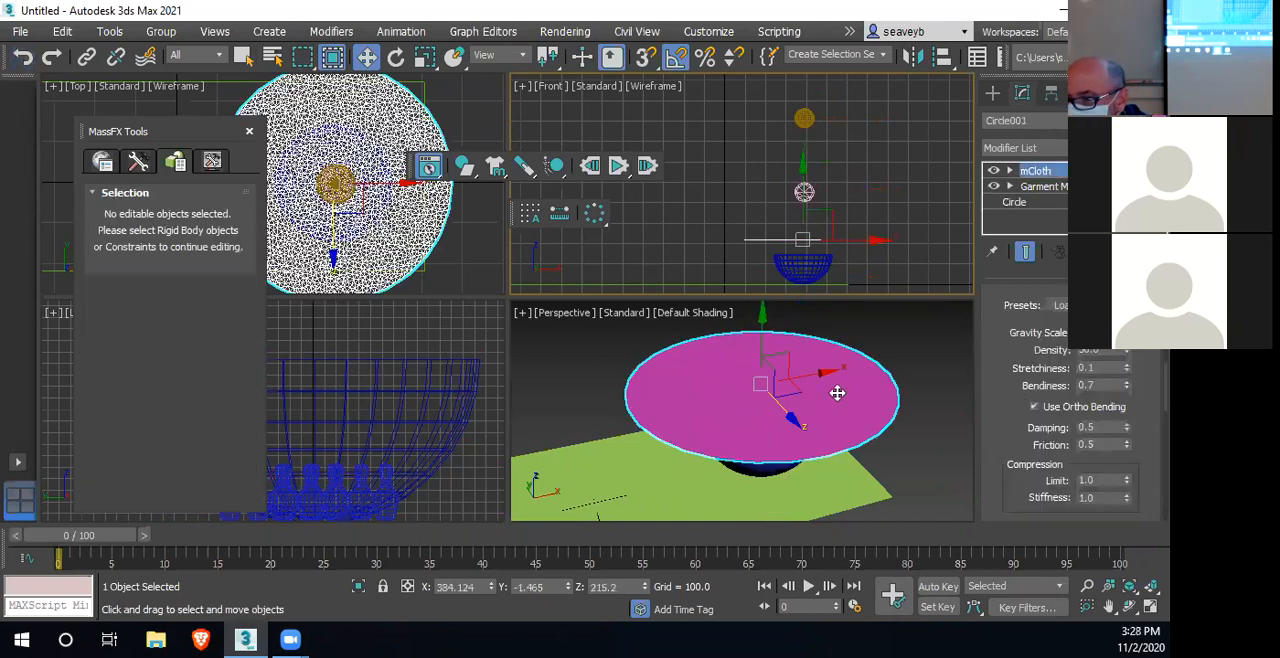
pyautogui.click(619, 167)
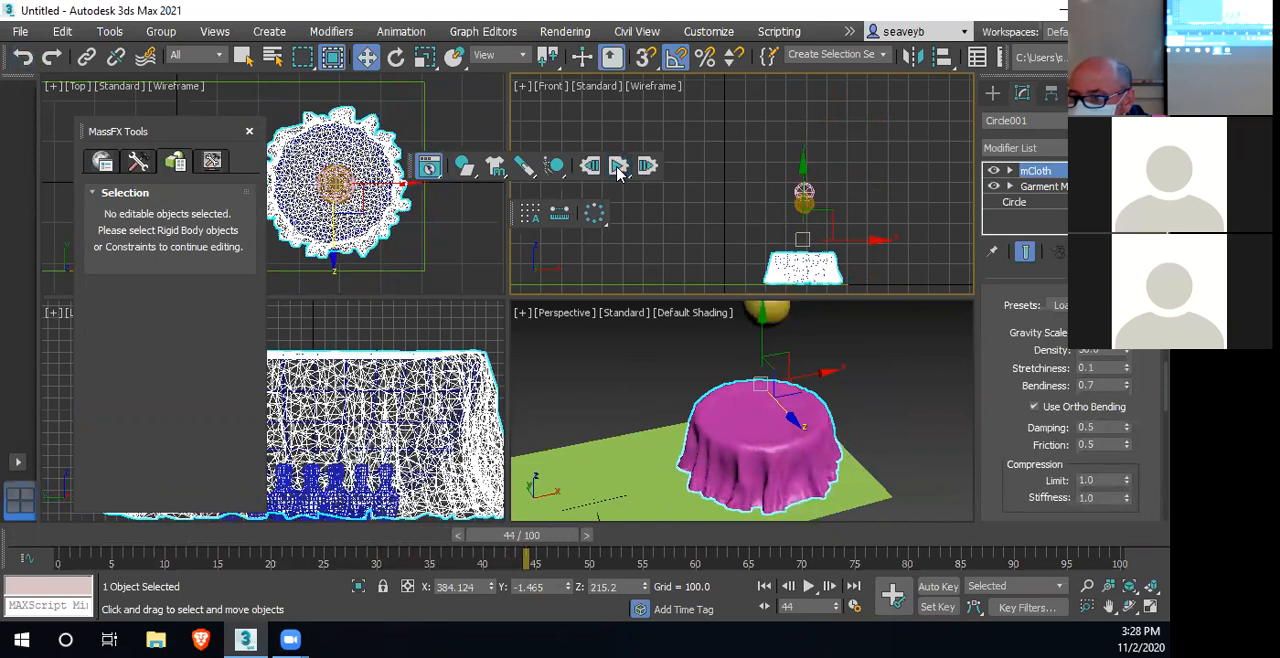
pyautogui.click(806, 194)
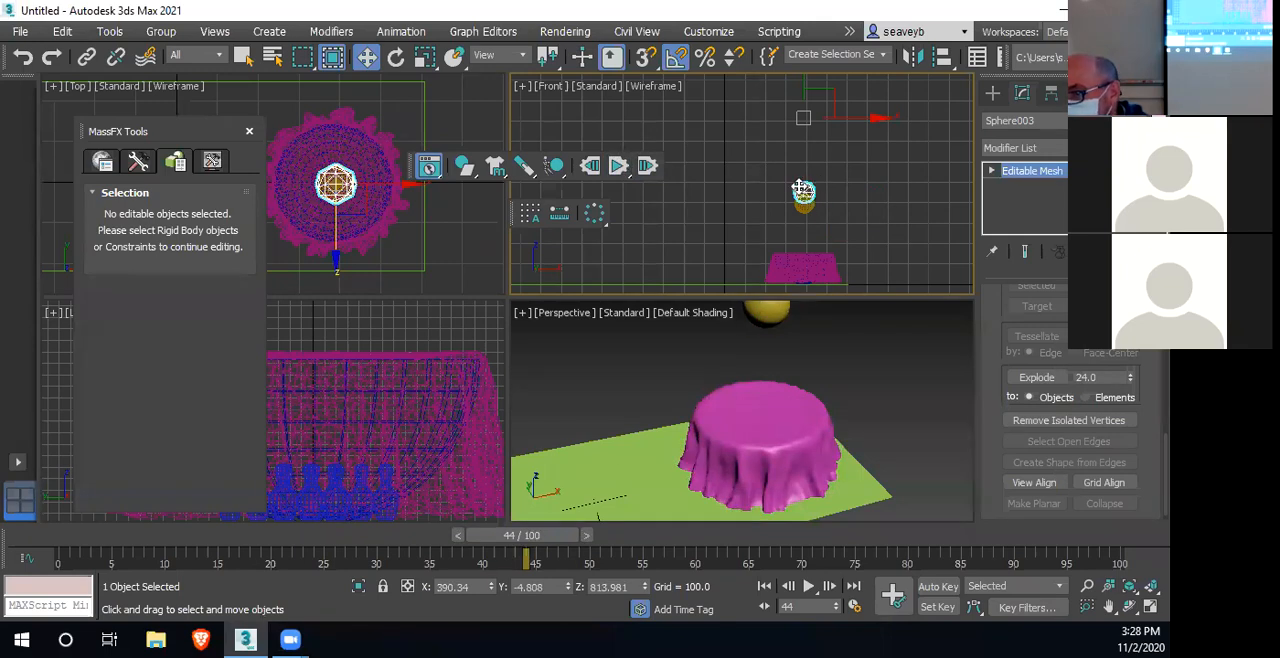
# Examine the cloth's mCloth settings, including forces, capture states, fabric properties, interaction, tearing and advanced options
pyautogui.click(818, 264)
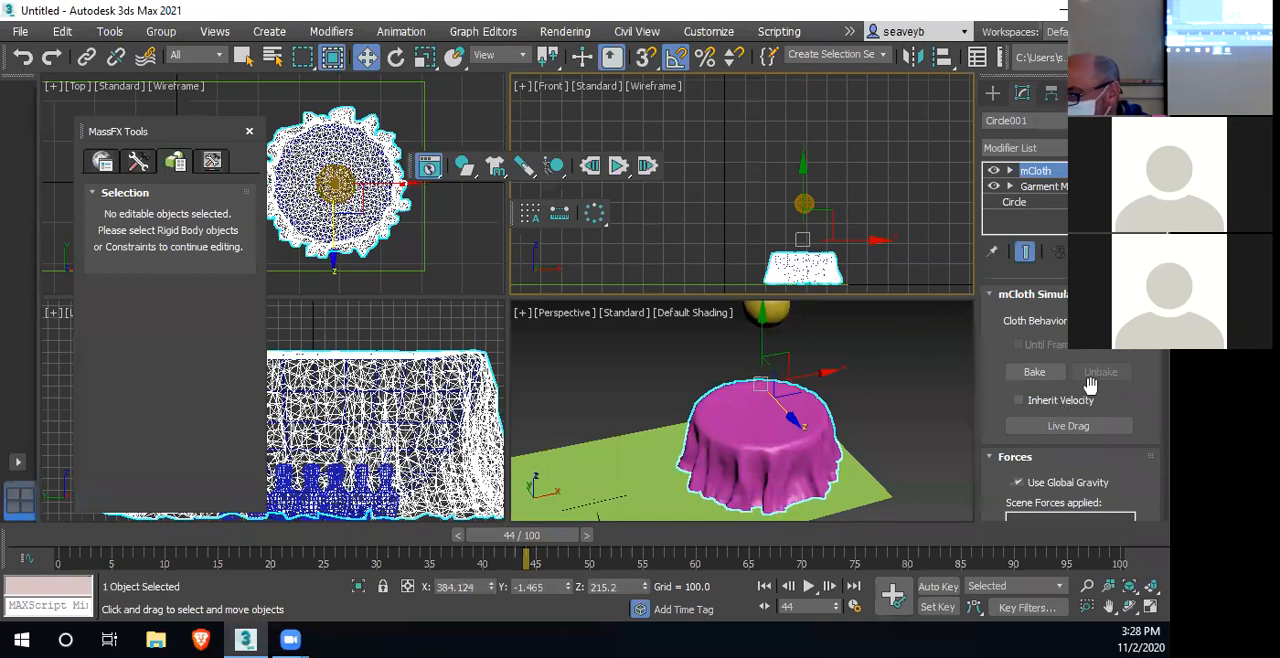
pyautogui.scroll(-5, 1138, 395)
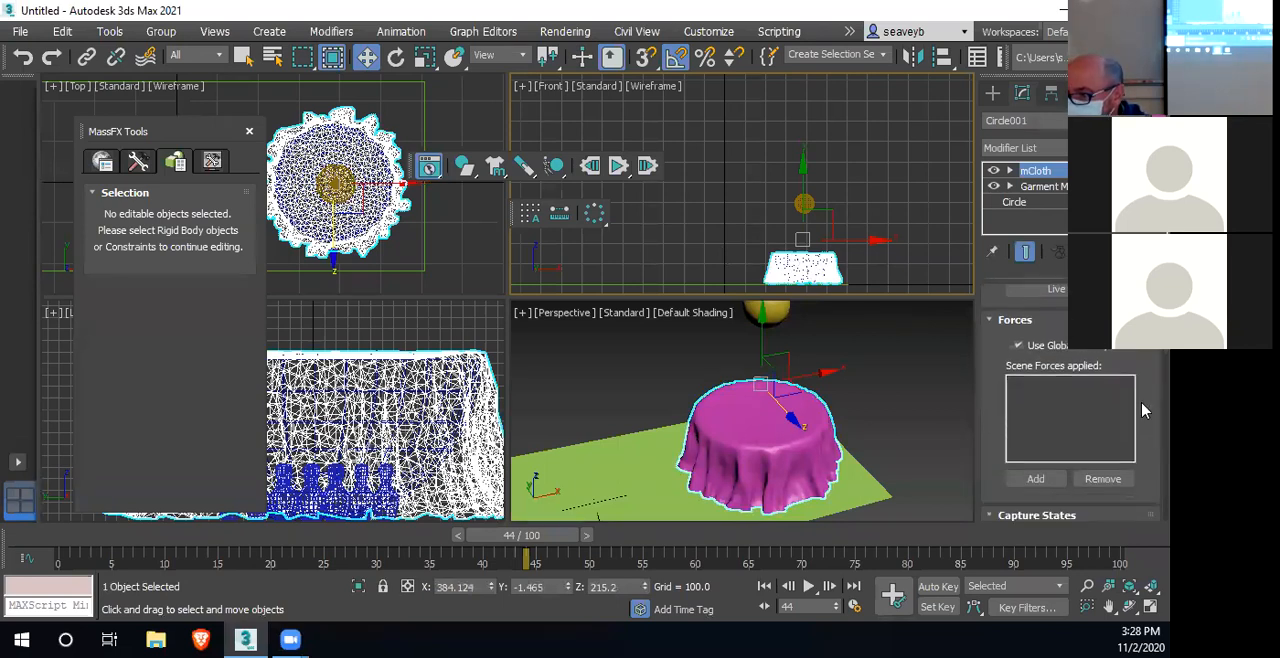
pyautogui.scroll(-2, 1145, 410)
pyautogui.scroll(-3, 1145, 410)
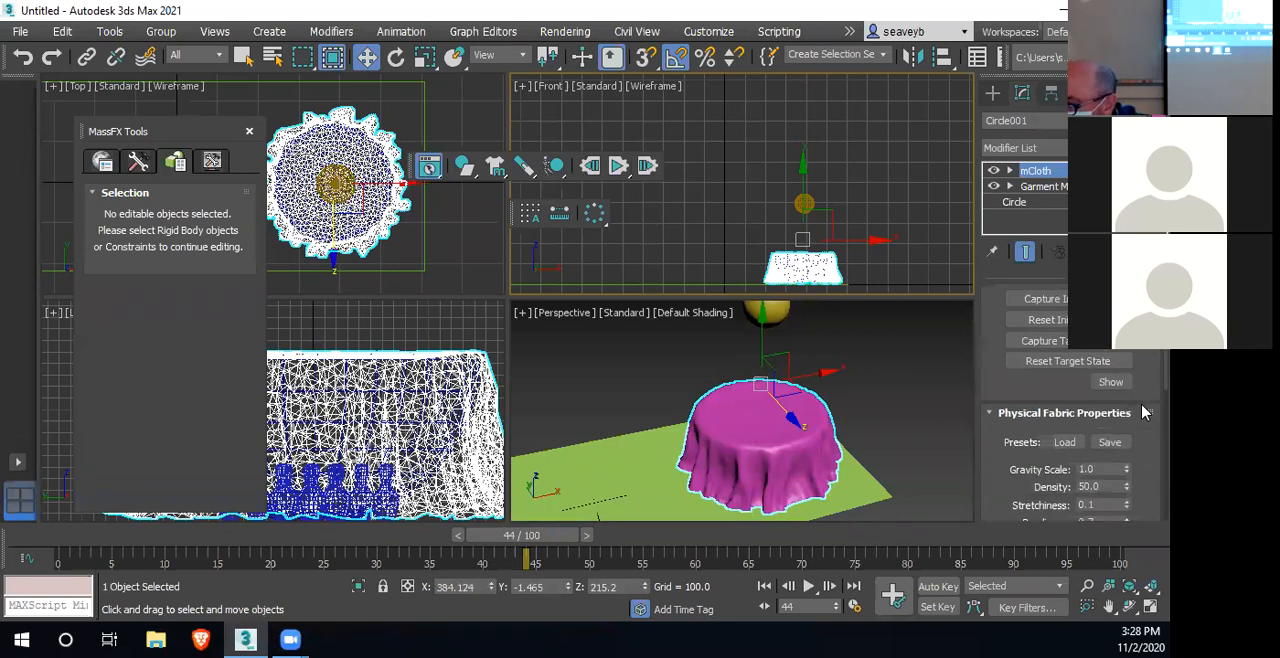
pyautogui.scroll(-8, 1145, 412)
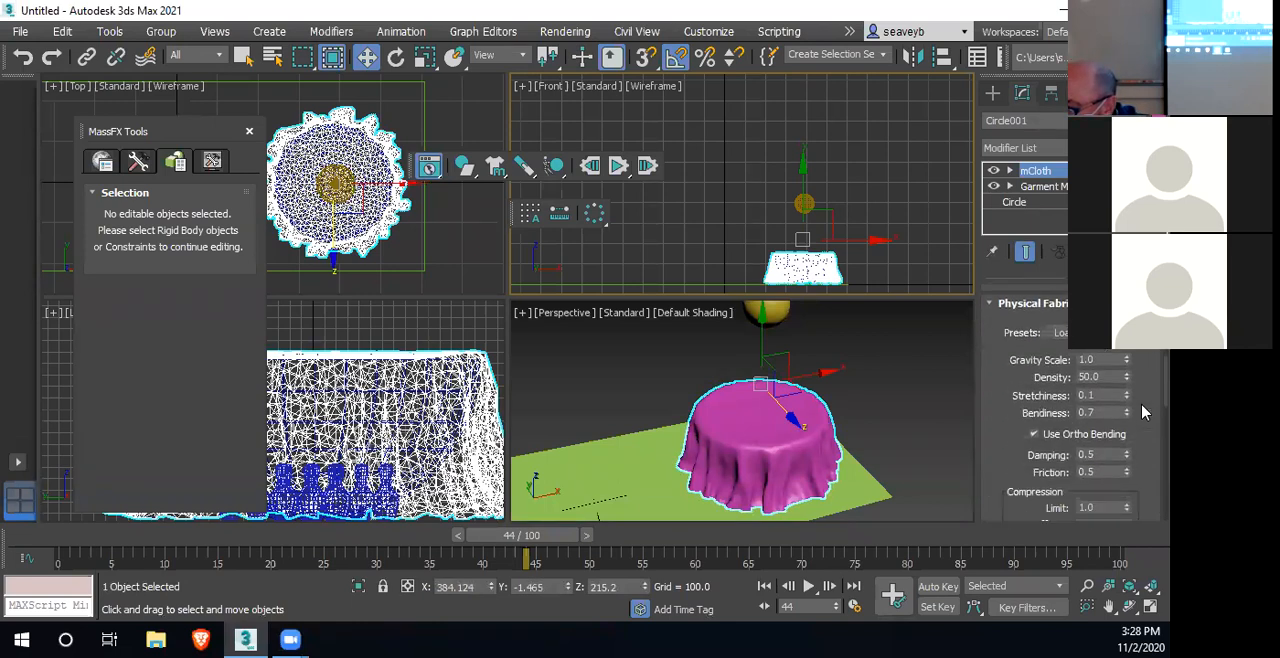
pyautogui.scroll(-5, 1145, 412)
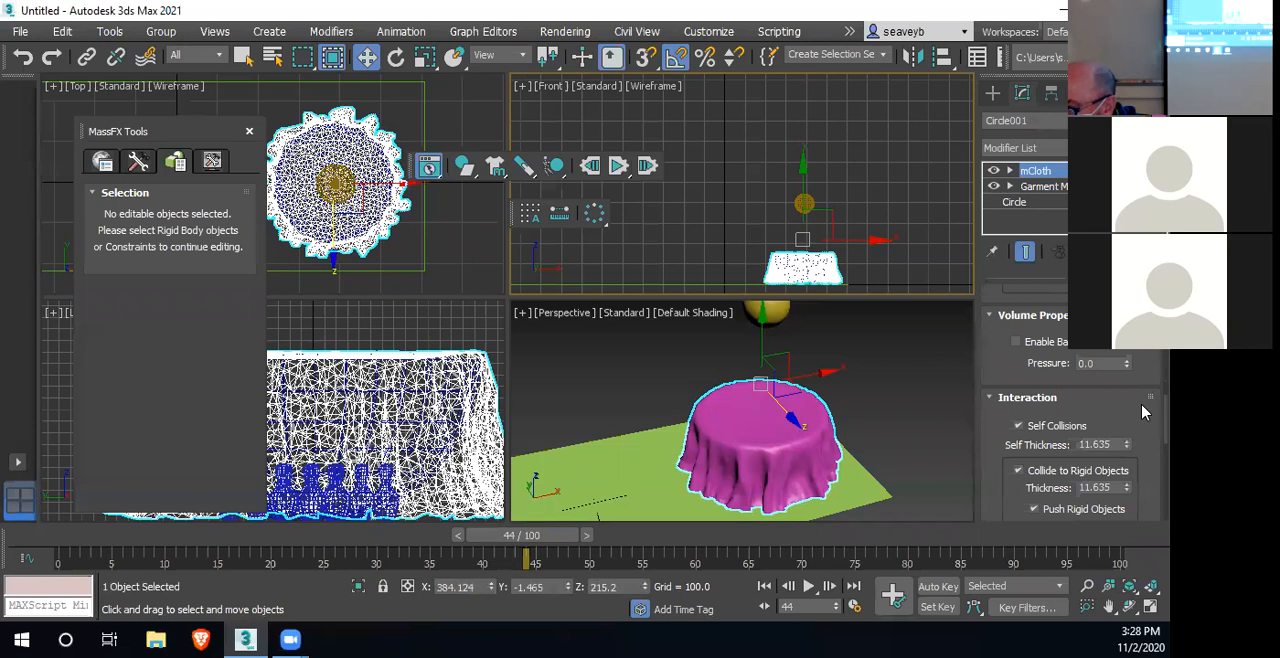
pyautogui.scroll(-12, 1145, 412)
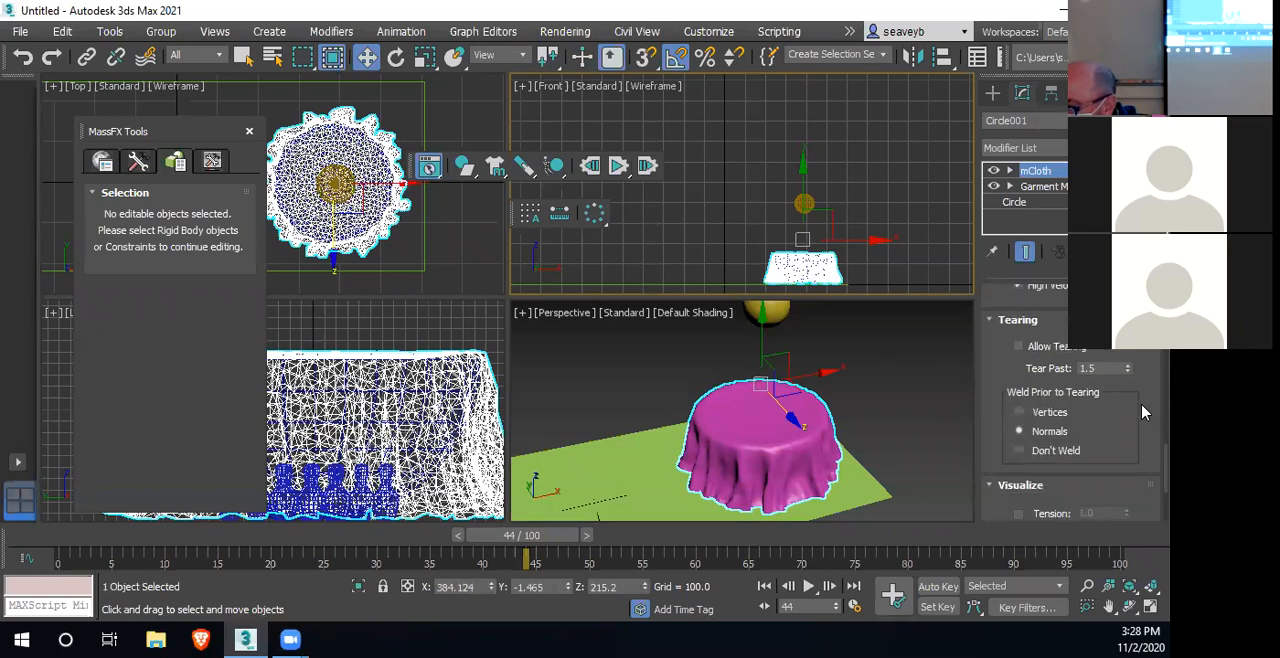
pyautogui.scroll(1, 1145, 412)
pyautogui.scroll(-6, 1140, 422)
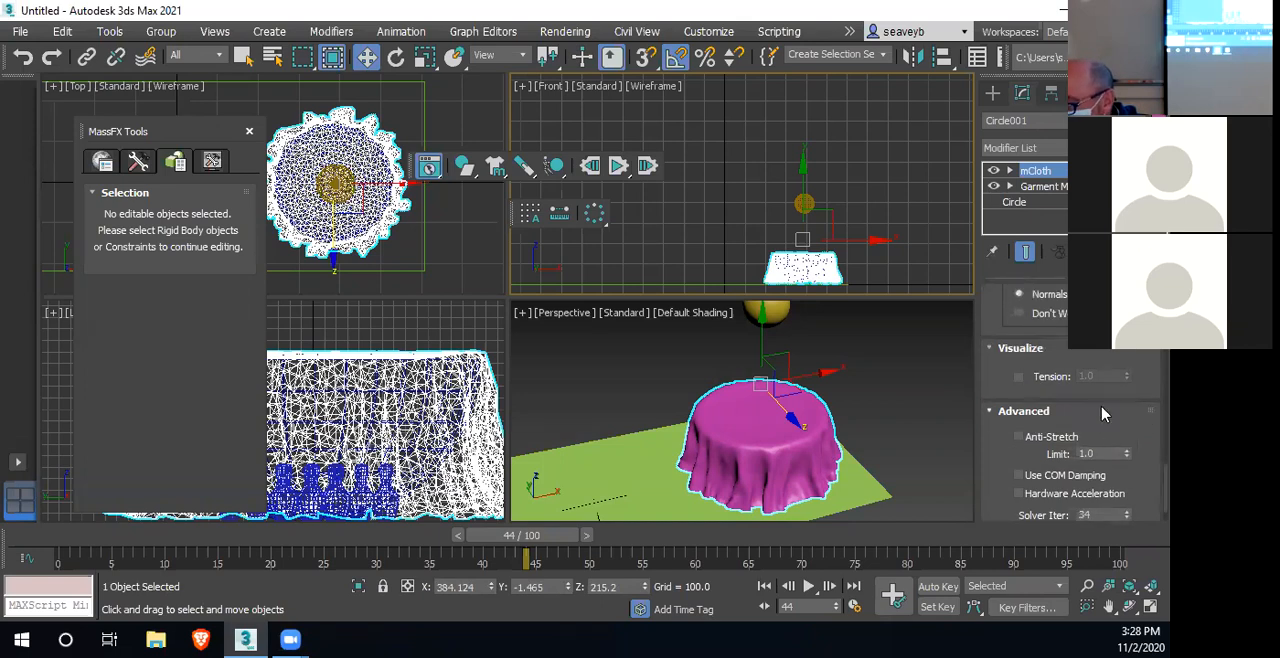
pyautogui.scroll(-2, 1107, 414)
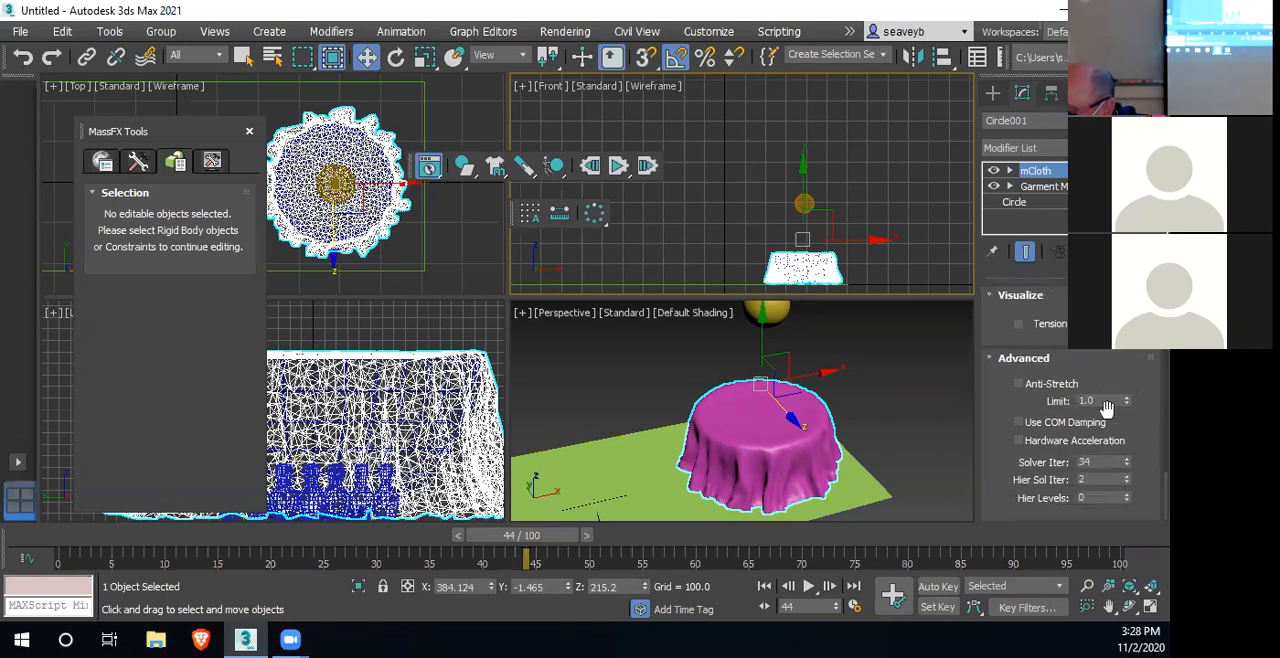
pyautogui.scroll(14, 1107, 406)
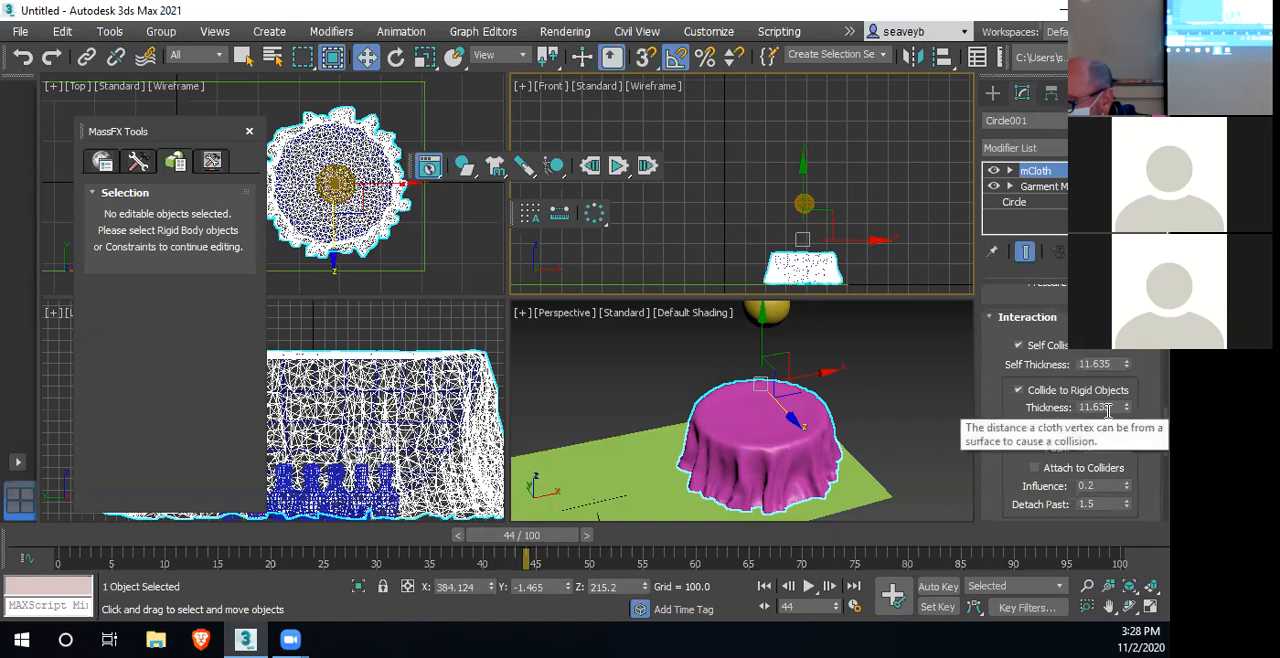
pyautogui.scroll(5, 1107, 408)
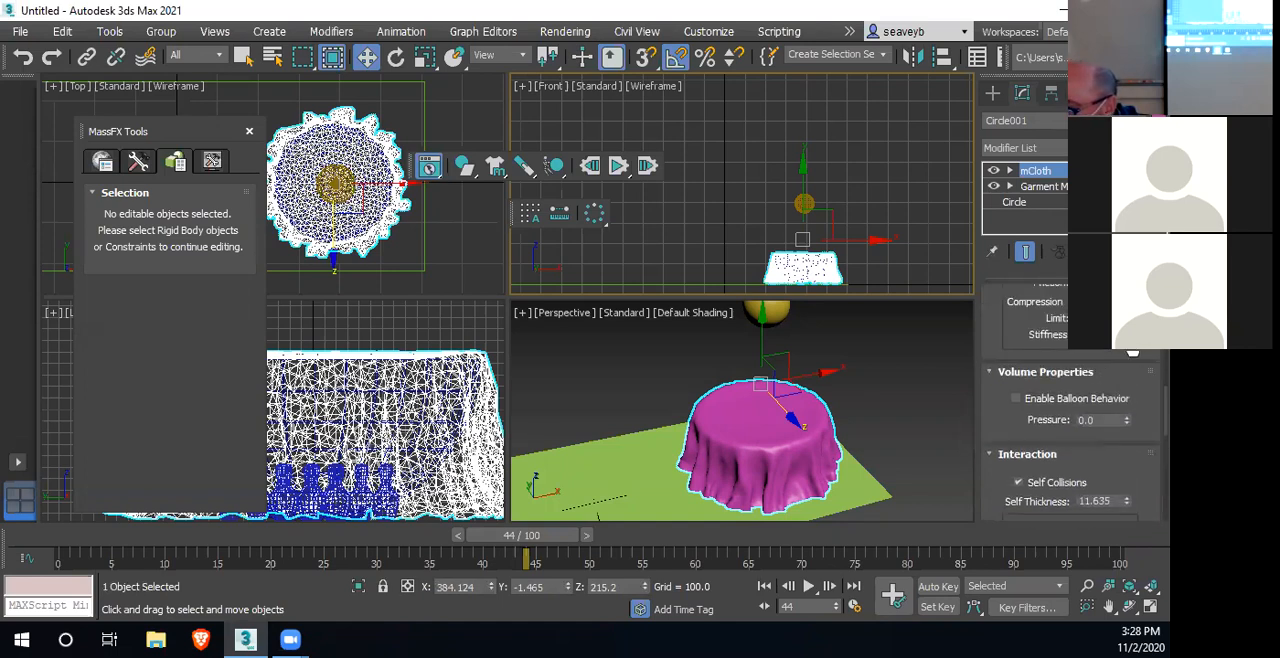
pyautogui.scroll(8, 1104, 424)
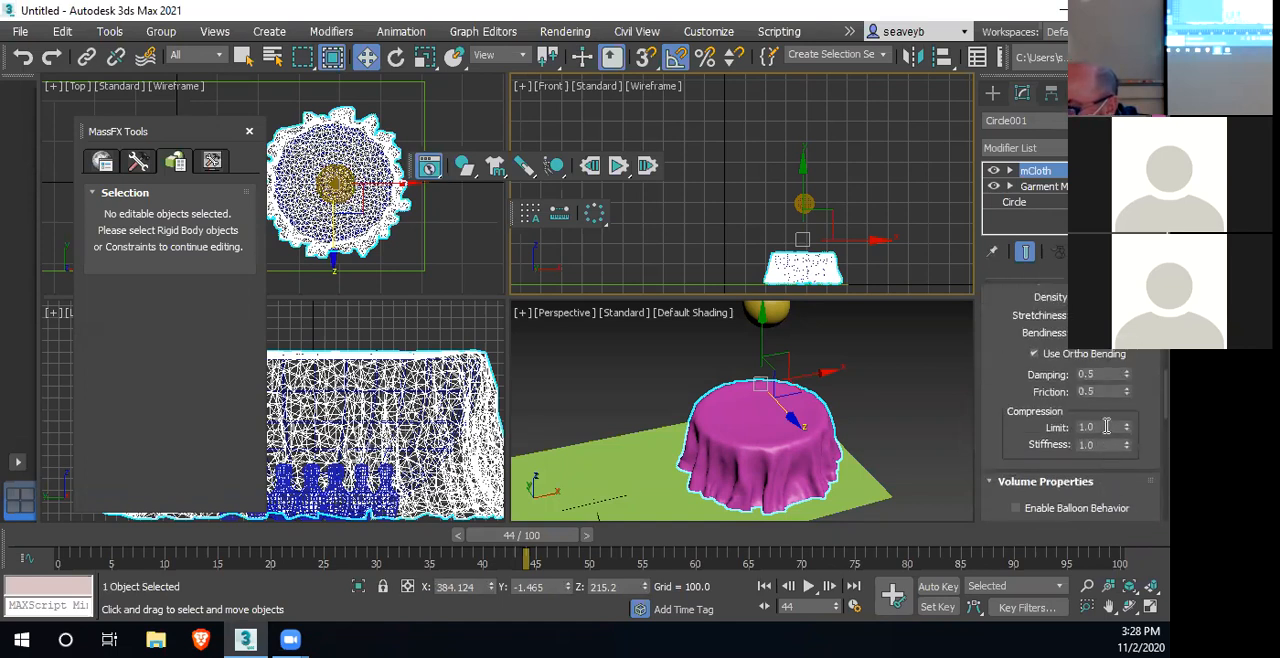
pyautogui.scroll(5, 995, 389)
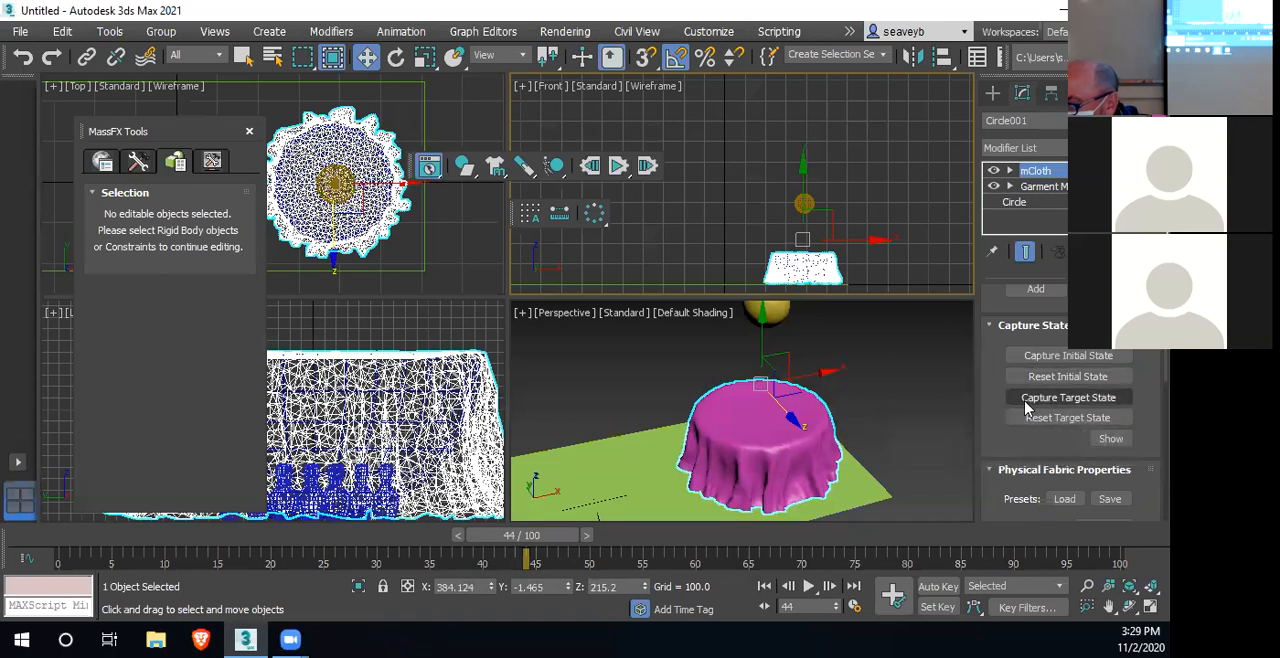
pyautogui.scroll(4, 995, 401)
pyautogui.scroll(4, 997, 398)
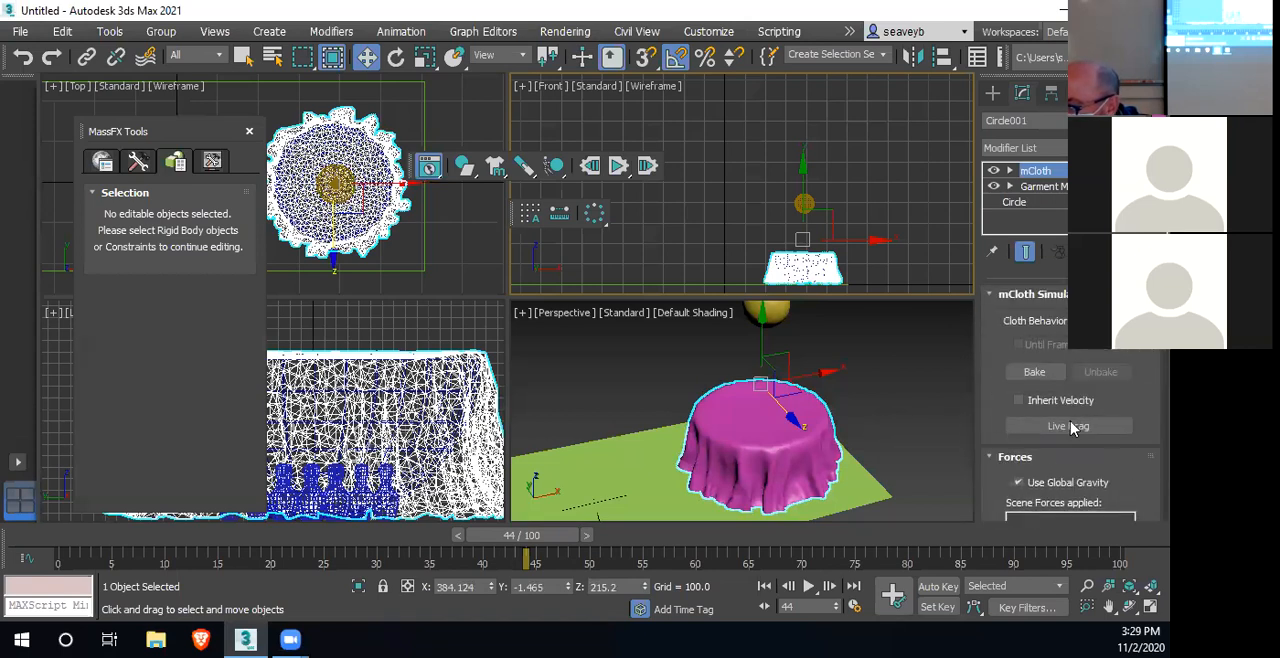
# Test the cloth with Live Drag by pulling its front edge sideways in the perspective view, and end the live simulation
pyautogui.click(1072, 427)
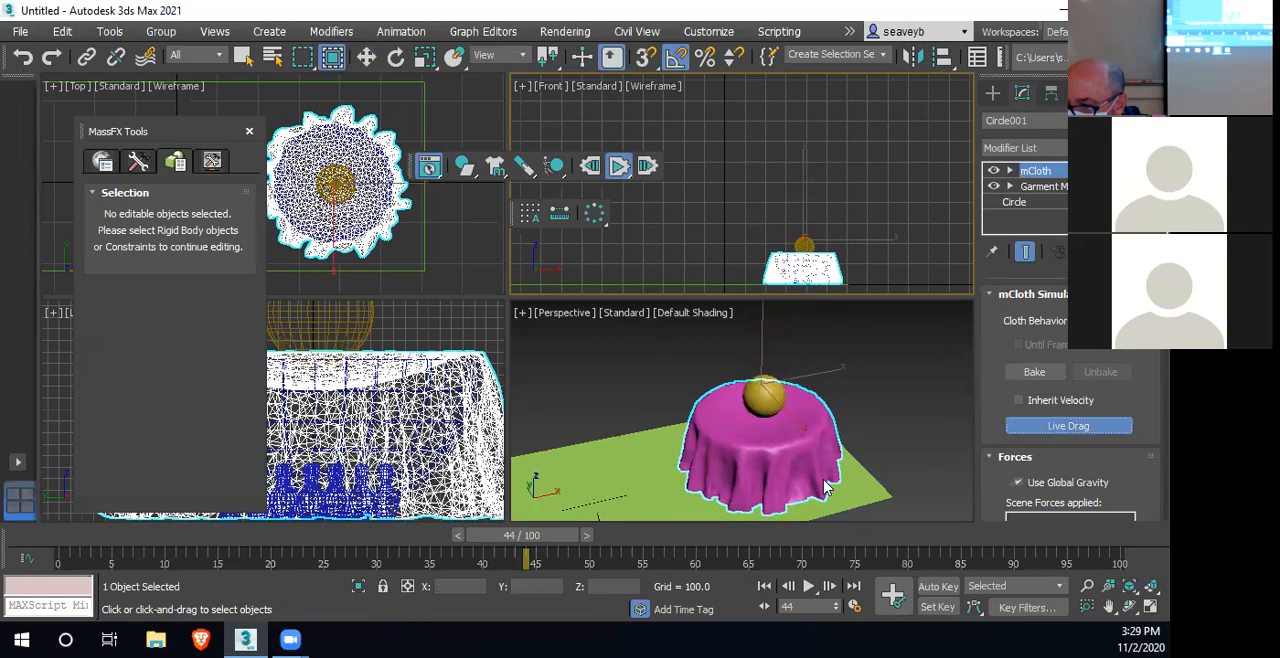
pyautogui.moveTo(818, 489); pyautogui.dragTo(742, 512)
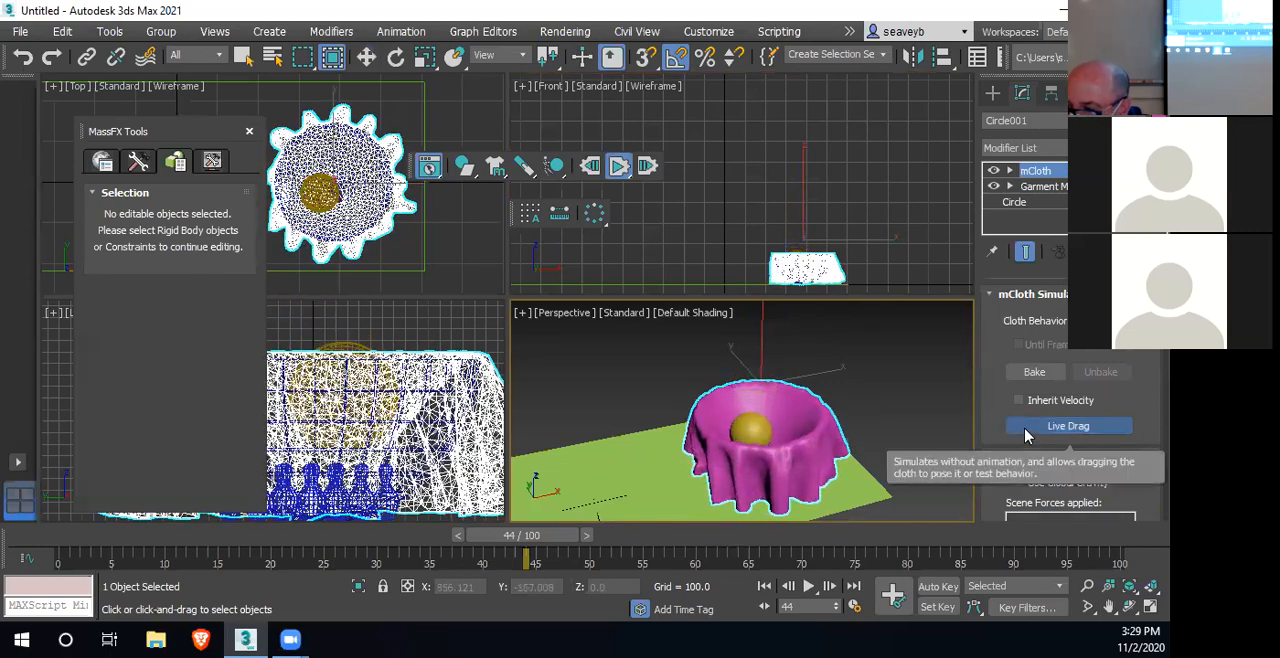
pyautogui.click(1027, 435)
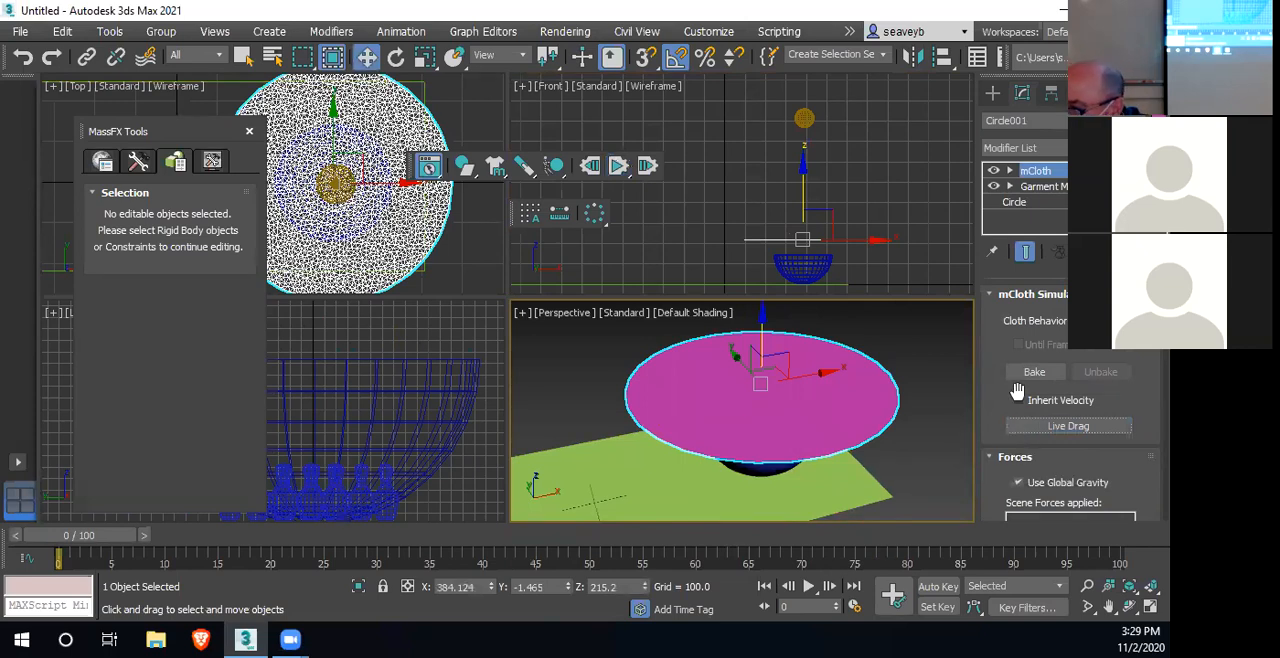
# Simulate the circular cloth until it drapes over the bowl, and capture that pose as its initial state
pyautogui.scroll(-5, 1143, 375)
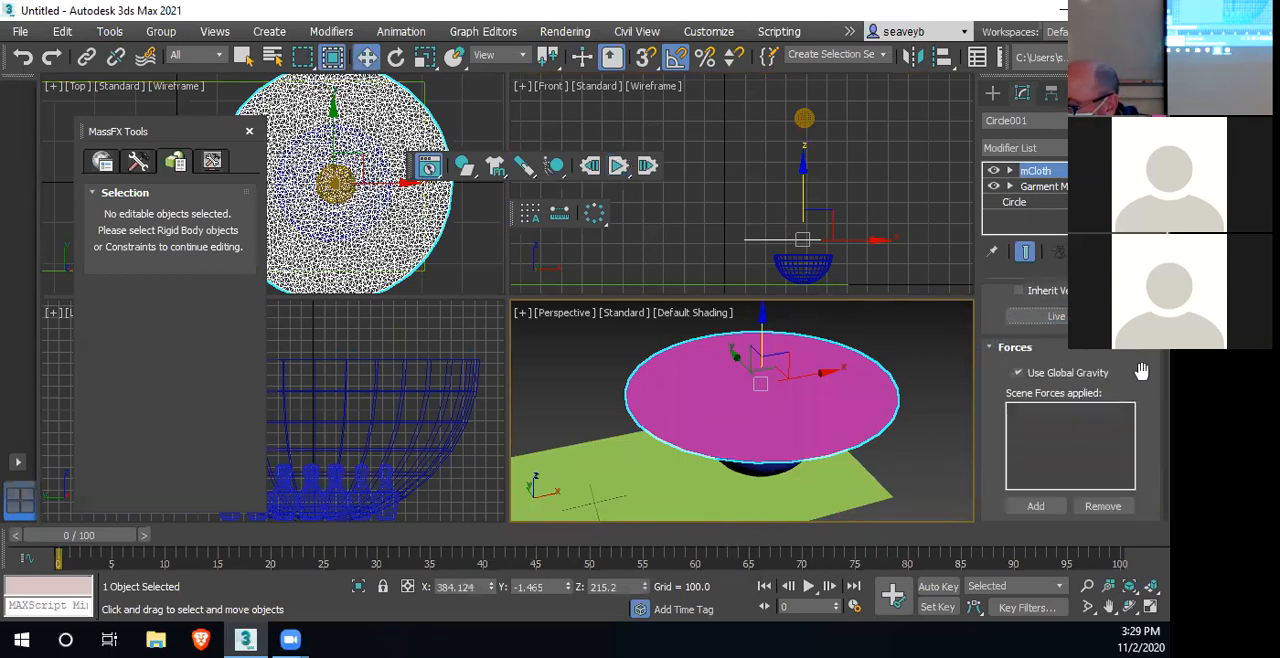
pyautogui.scroll(-1, 1143, 382)
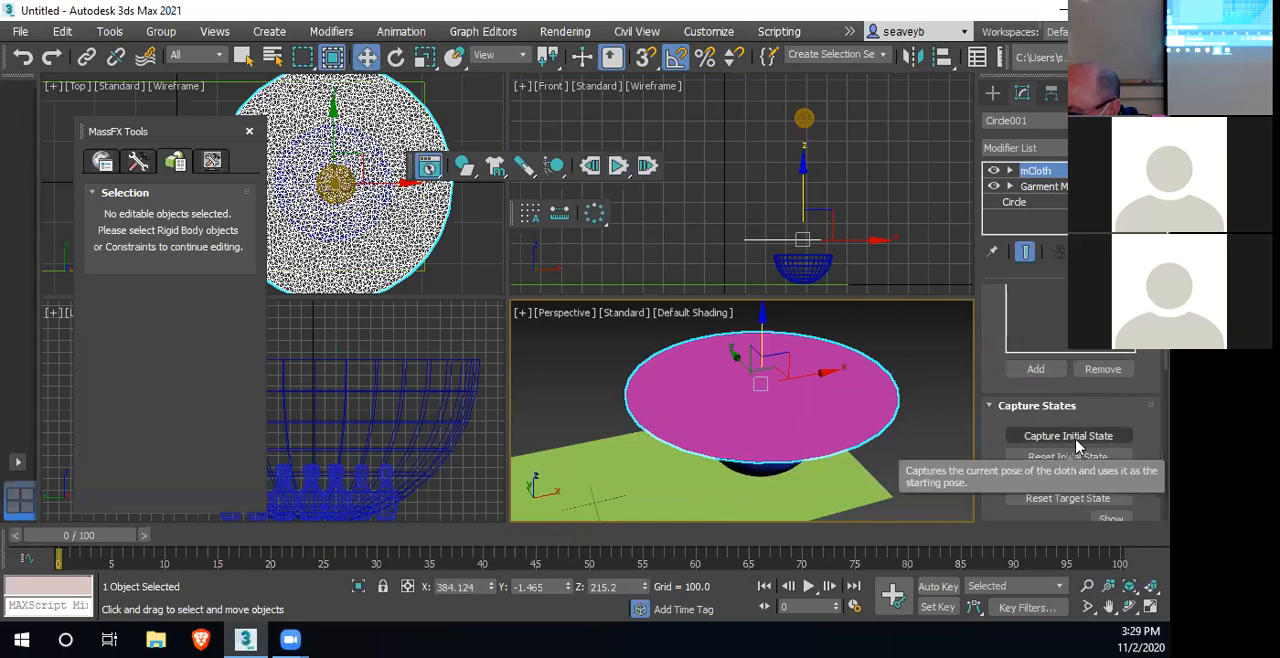
pyautogui.click(618, 172)
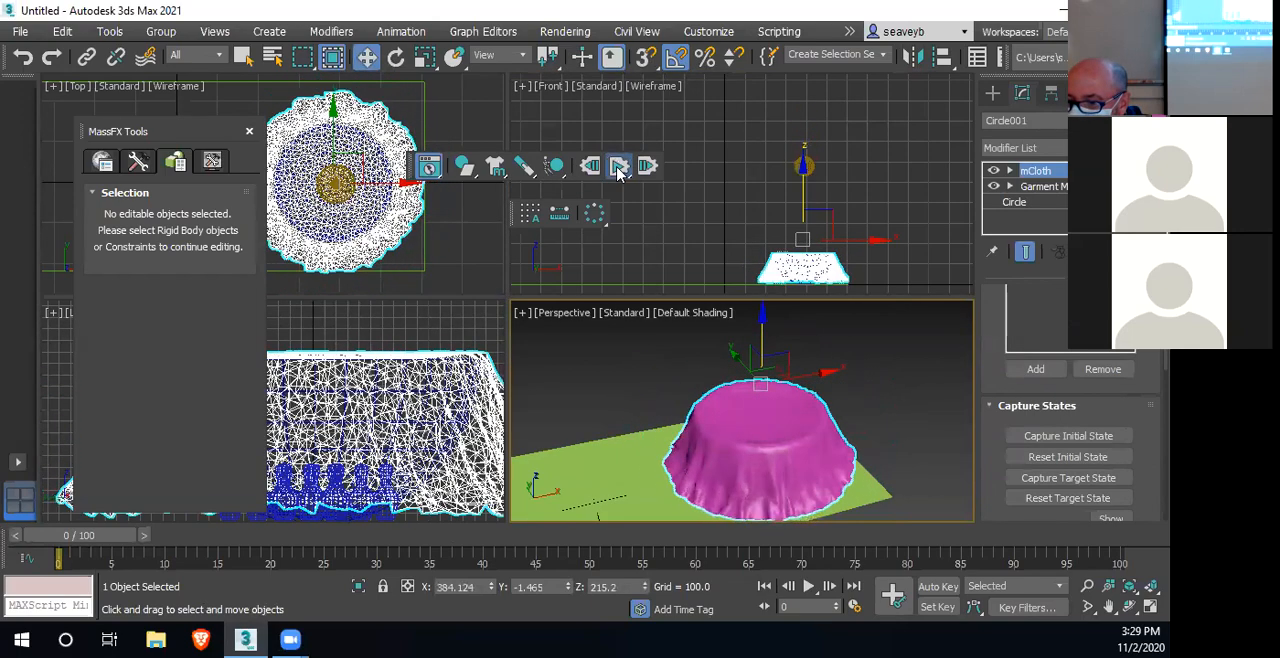
pyautogui.click(618, 168)
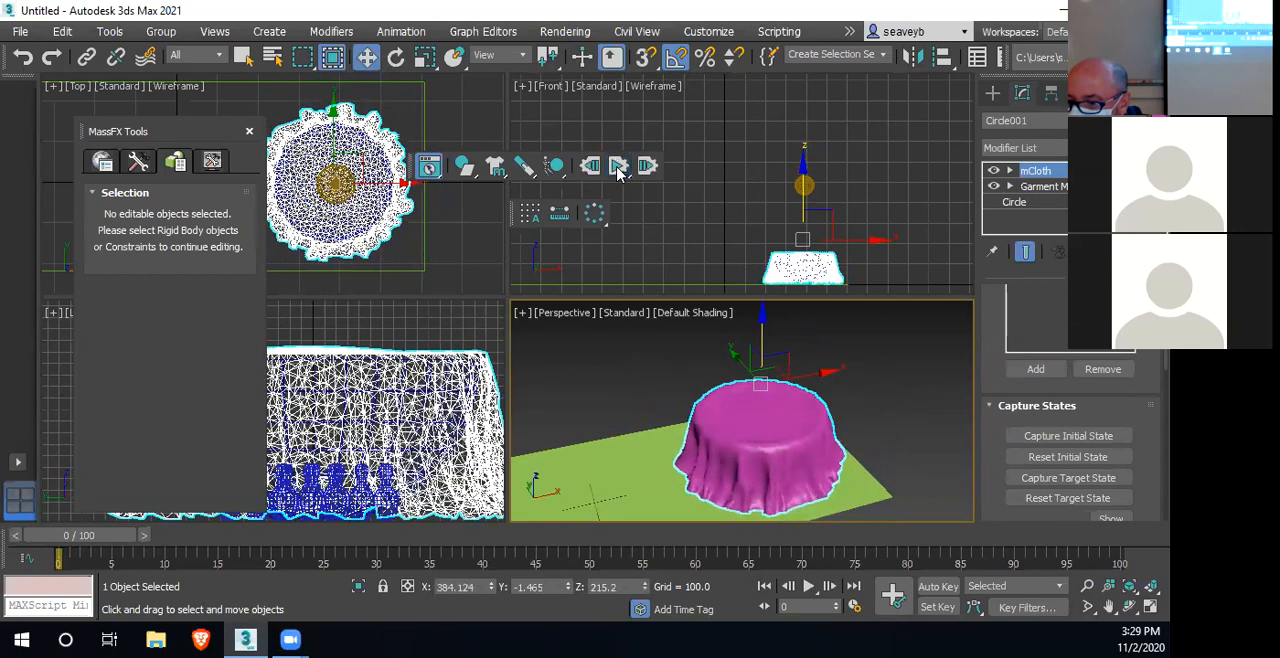
pyautogui.click(1080, 440)
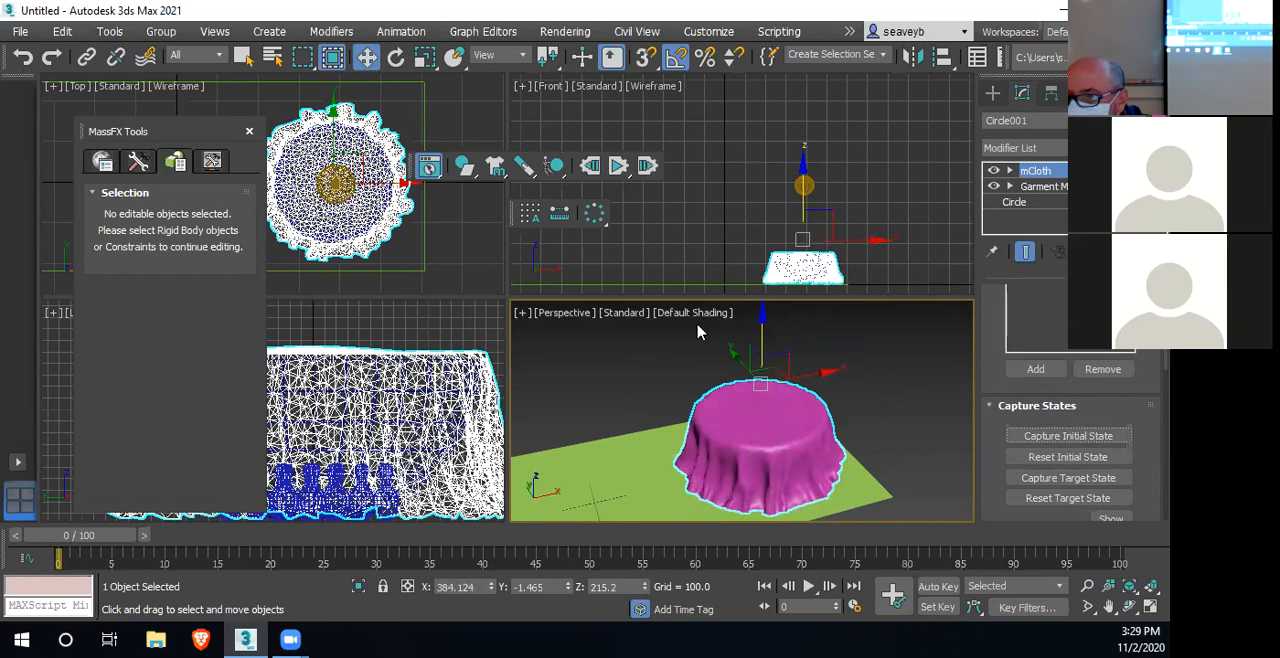
# Reset the simulation, run the sphere's drop onto the pre-draped cloth, and reset it again
pyautogui.click(592, 167)
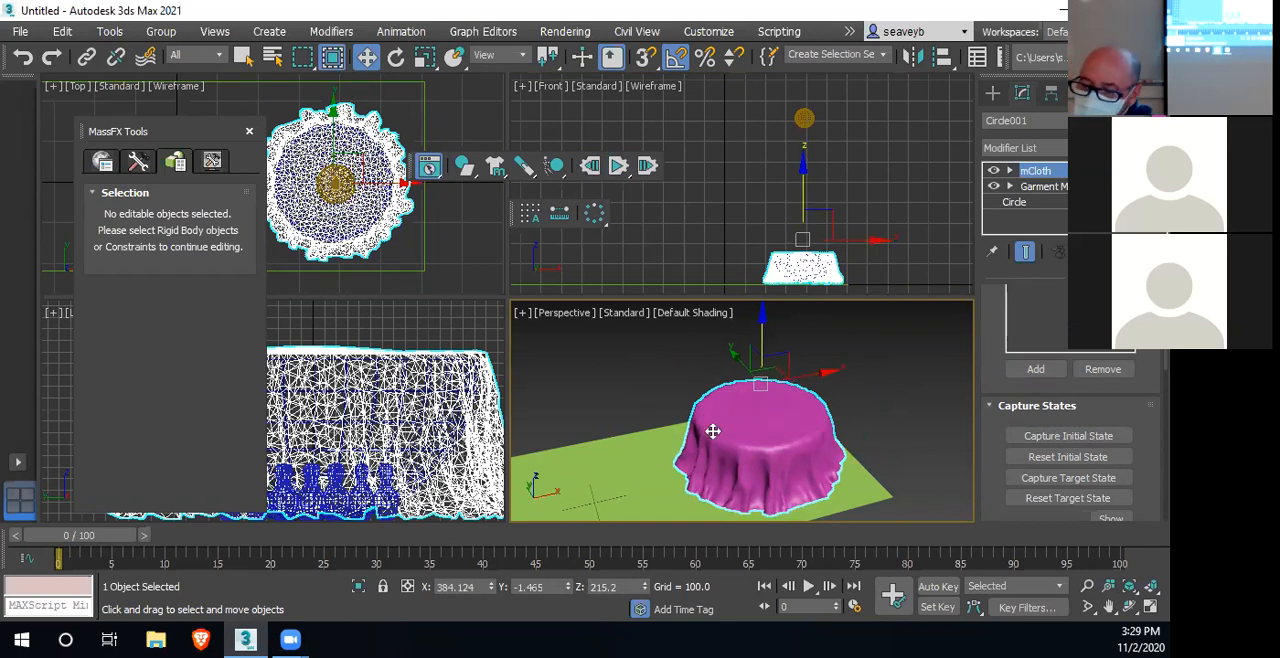
pyautogui.click(619, 167)
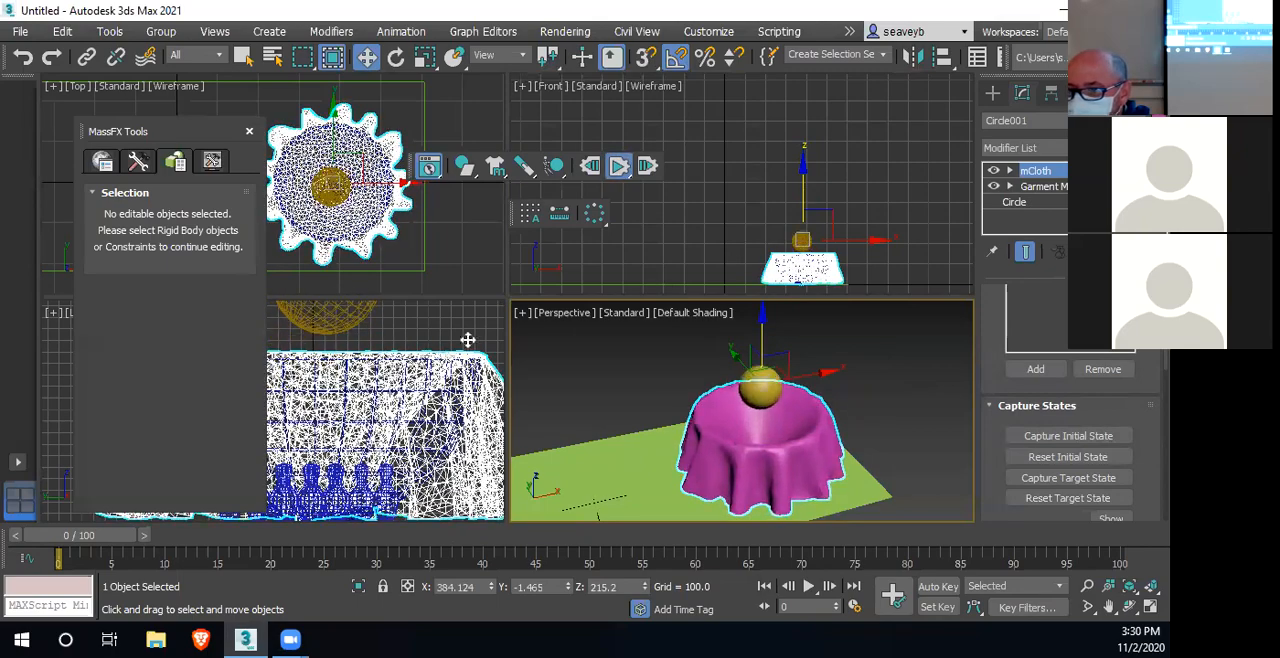
pyautogui.click(590, 165)
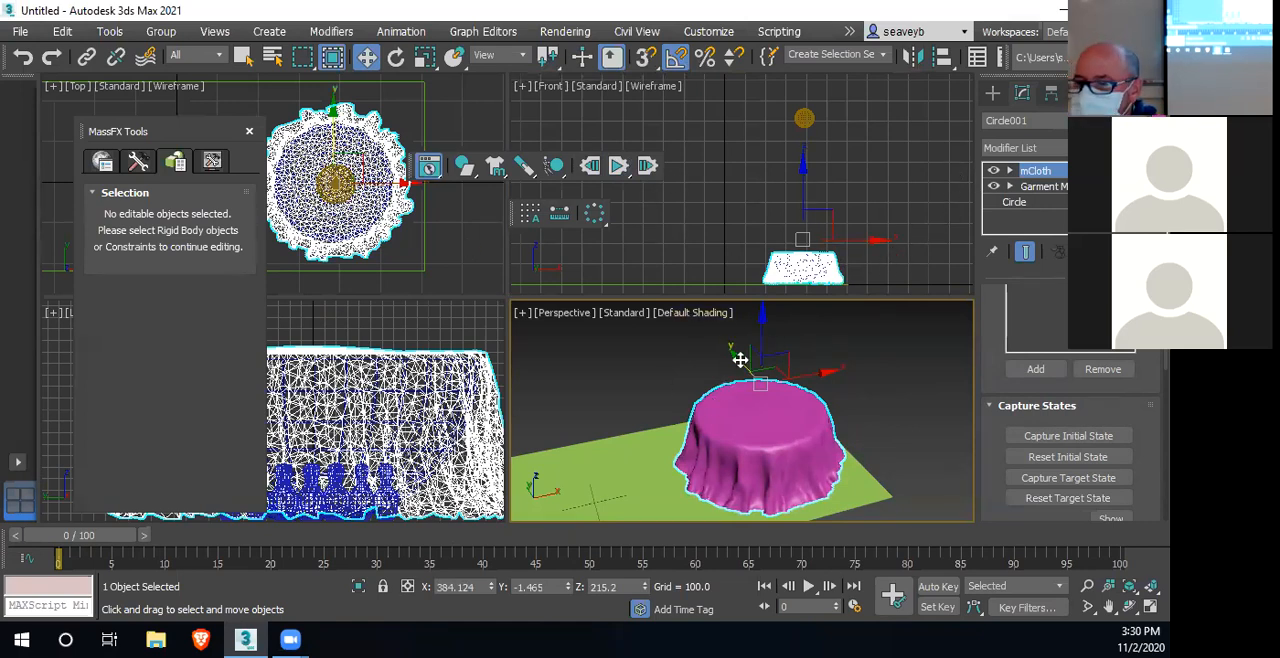
# Delete the draped circular cloth and the small sphere above the bowl
pyautogui.middleClick(755, 187)
pyautogui.moveTo(755, 187); pyautogui.dragTo(715, 180, button='middle')
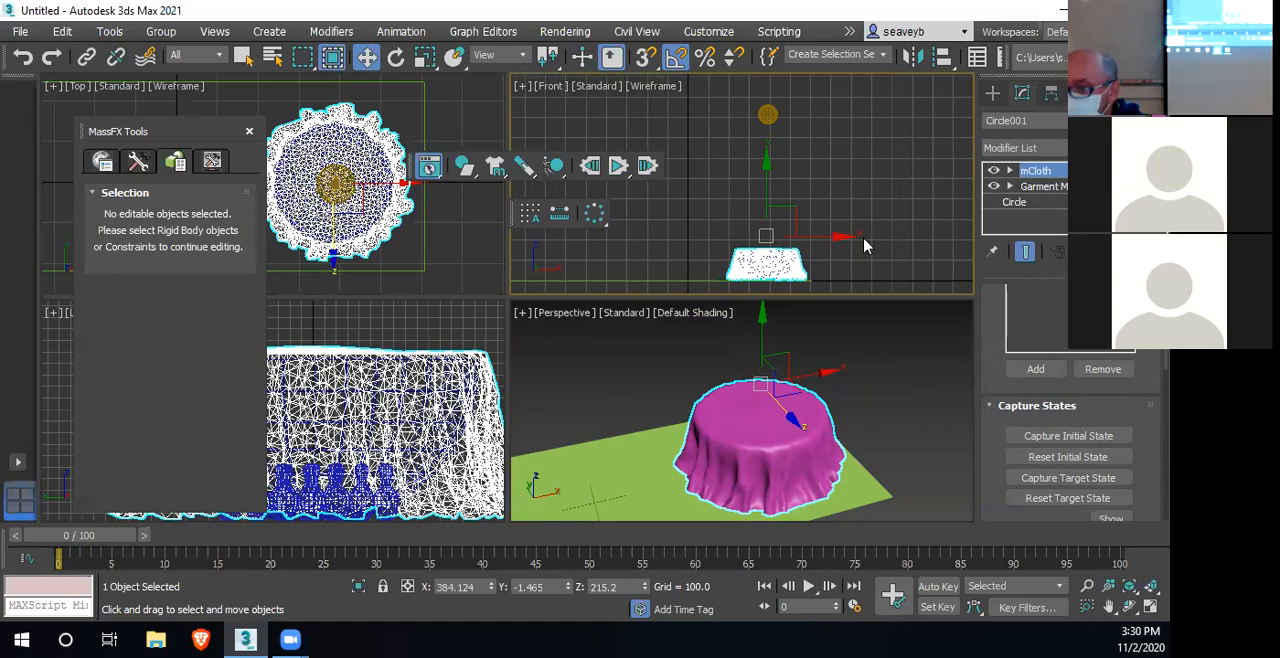
pyautogui.press('Delete')
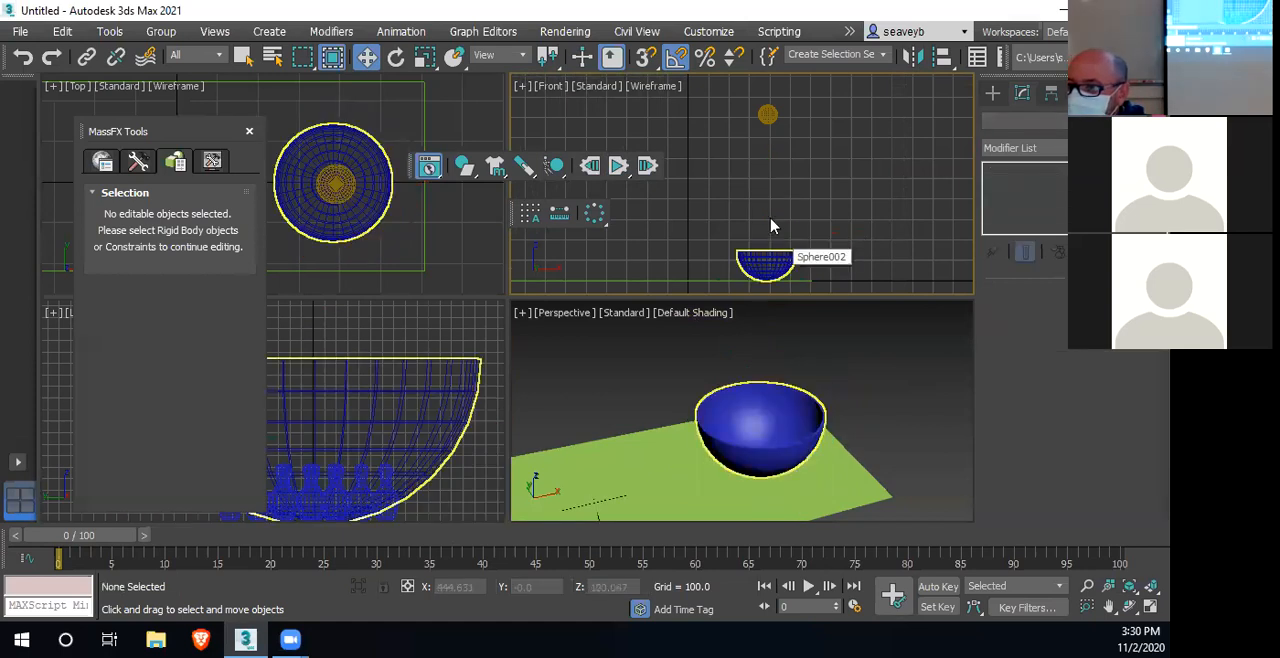
pyautogui.click(766, 114)
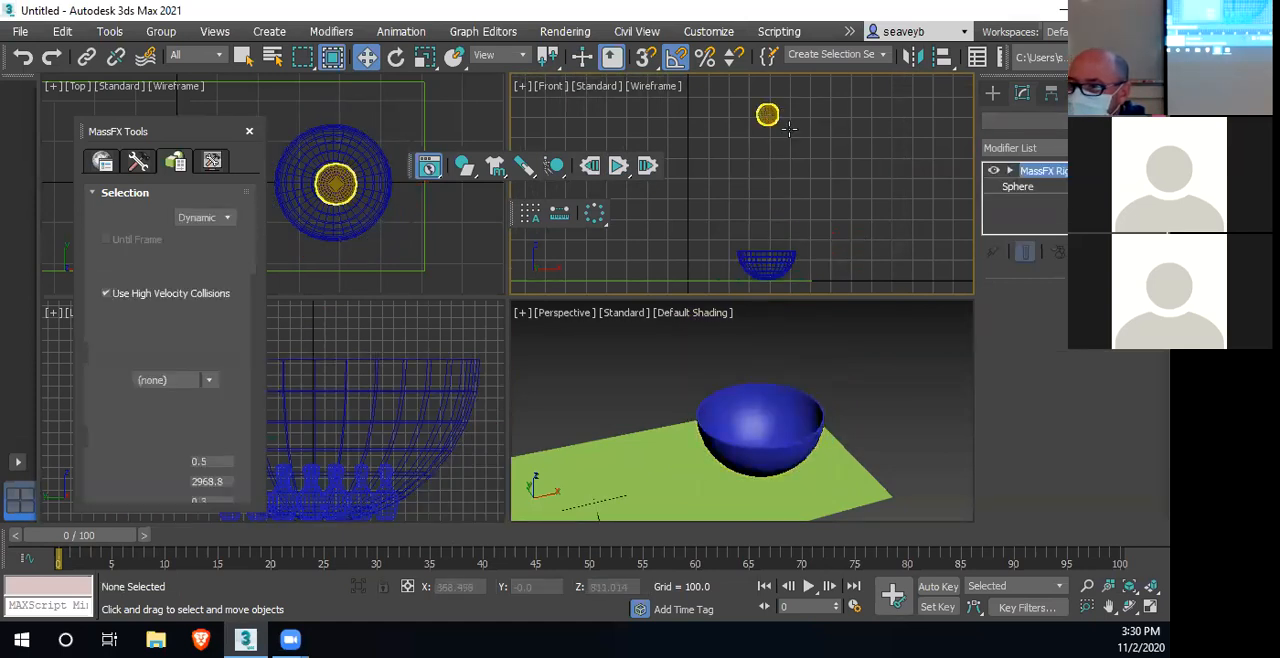
pyautogui.press('Delete')
# Draw an upright rectangle spline about 970 long and 507 wide beside the bowl in the Front view
pyautogui.scroll(-2, 832, 253)
pyautogui.moveTo(832, 254); pyautogui.dragTo(698, 276, button='middle')
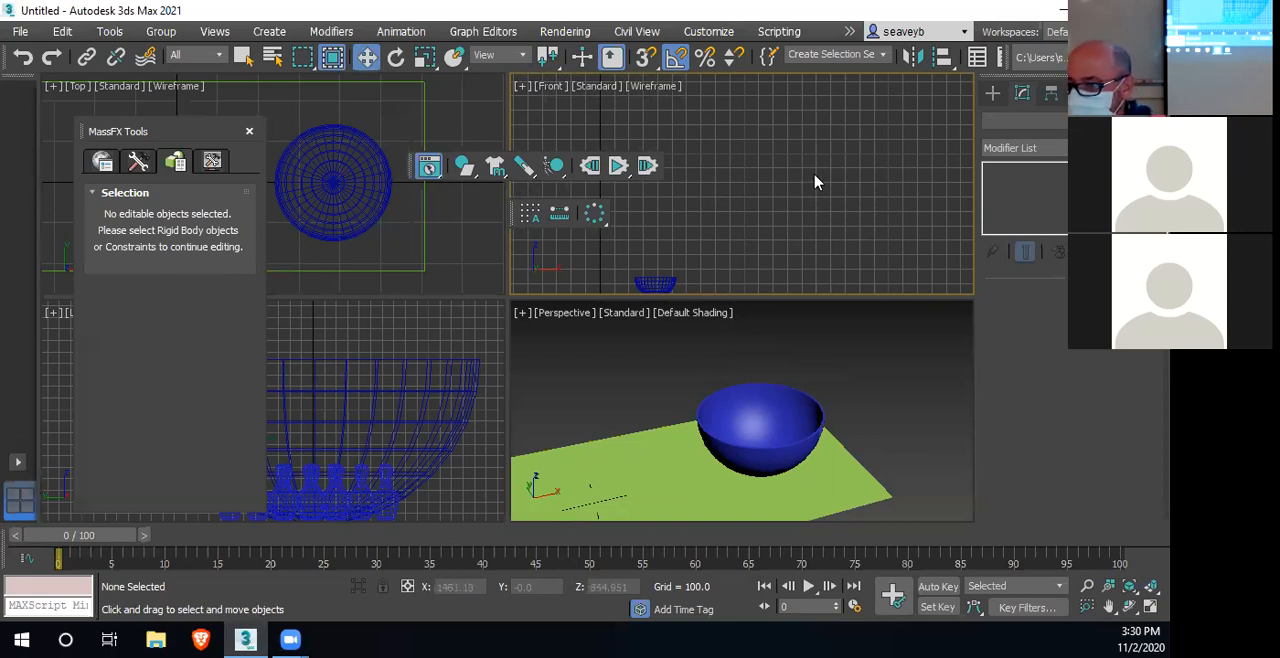
pyautogui.click(992, 93)
pyautogui.click(1011, 119)
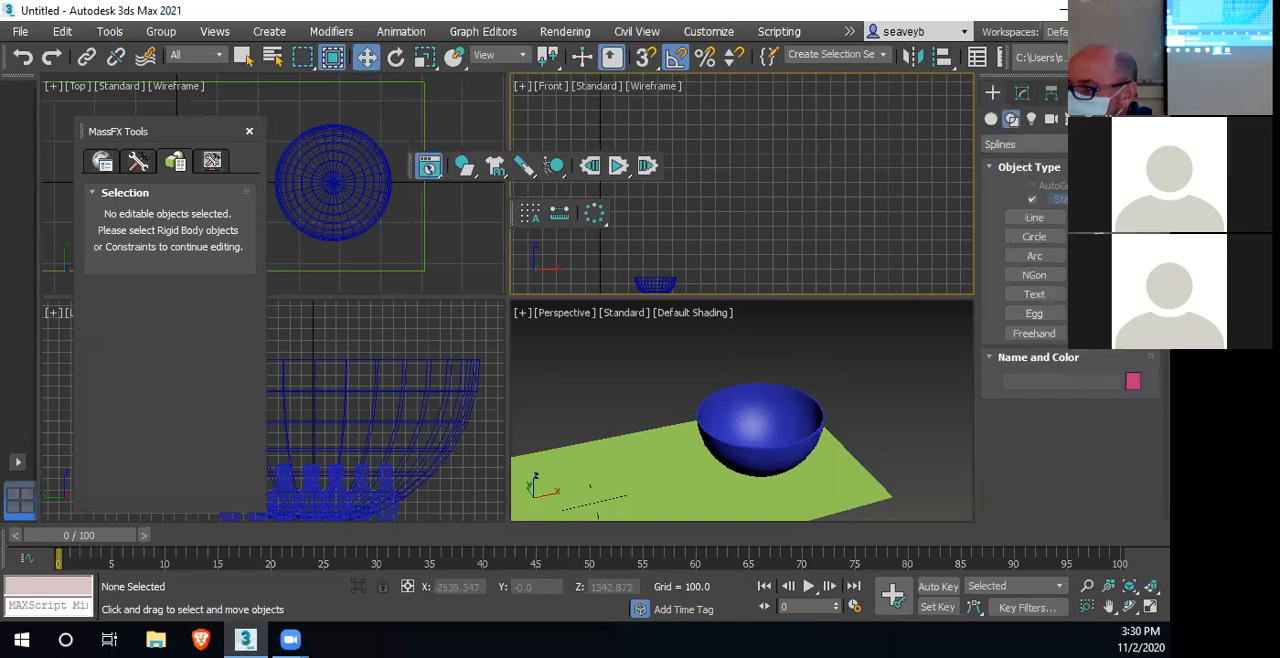
pyautogui.click(1034, 217)
pyautogui.moveTo(765, 131)
pyautogui.mouseDown()
pyautogui.moveTo(786, 171)
pyautogui.moveTo(908, 268)
pyautogui.moveTo(838, 270)
pyautogui.mouseUp()
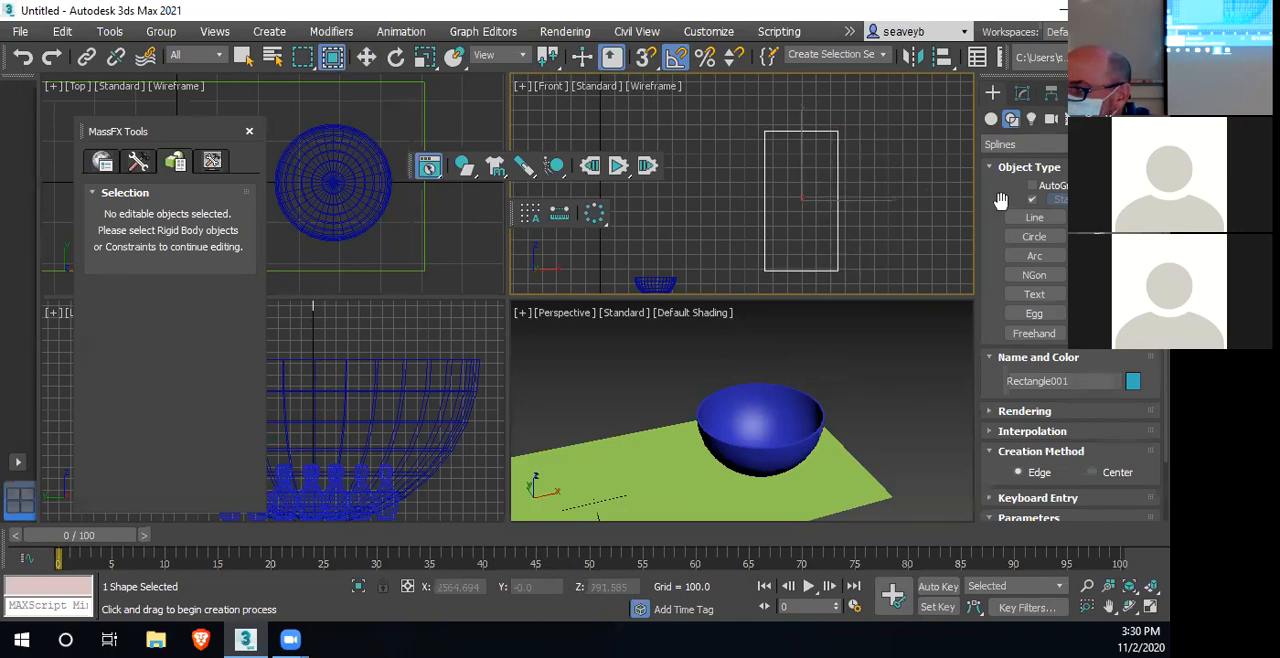
# Apply the Garment Maker modifier to the rectangle and turn it into an mCloth object
pyautogui.click(1022, 94)
pyautogui.click(1020, 148)
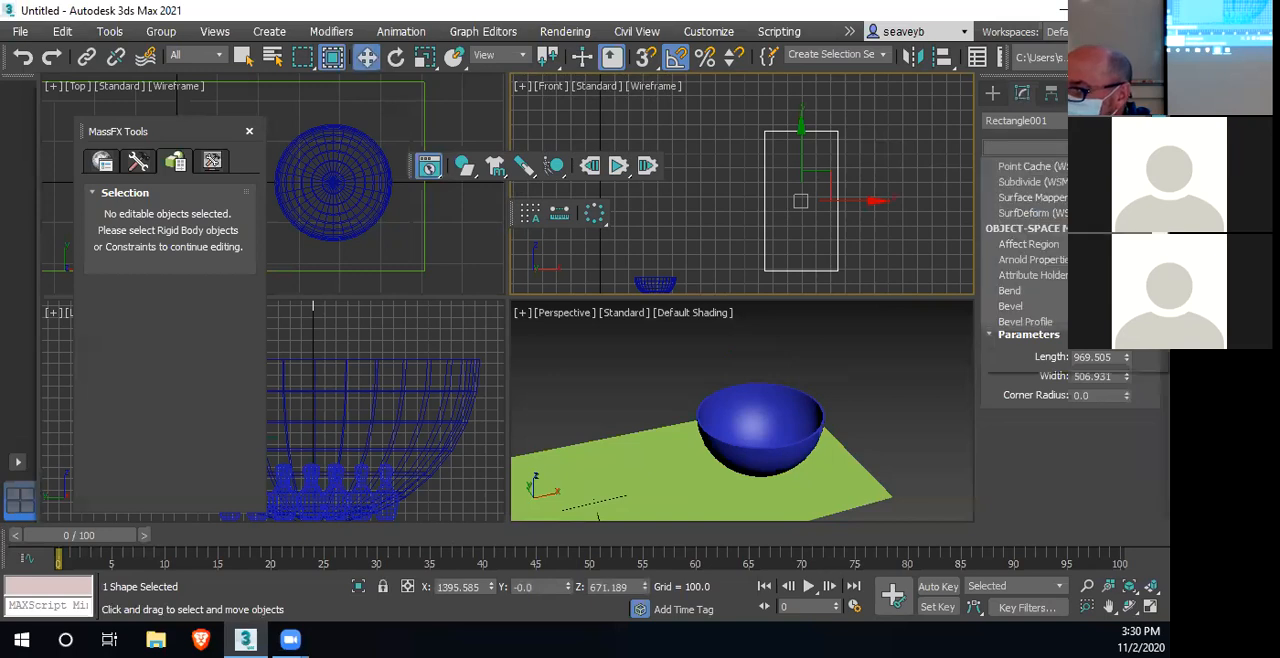
pyautogui.scroll(-6, 1079, 471)
pyautogui.scroll(-5, 1070, 465)
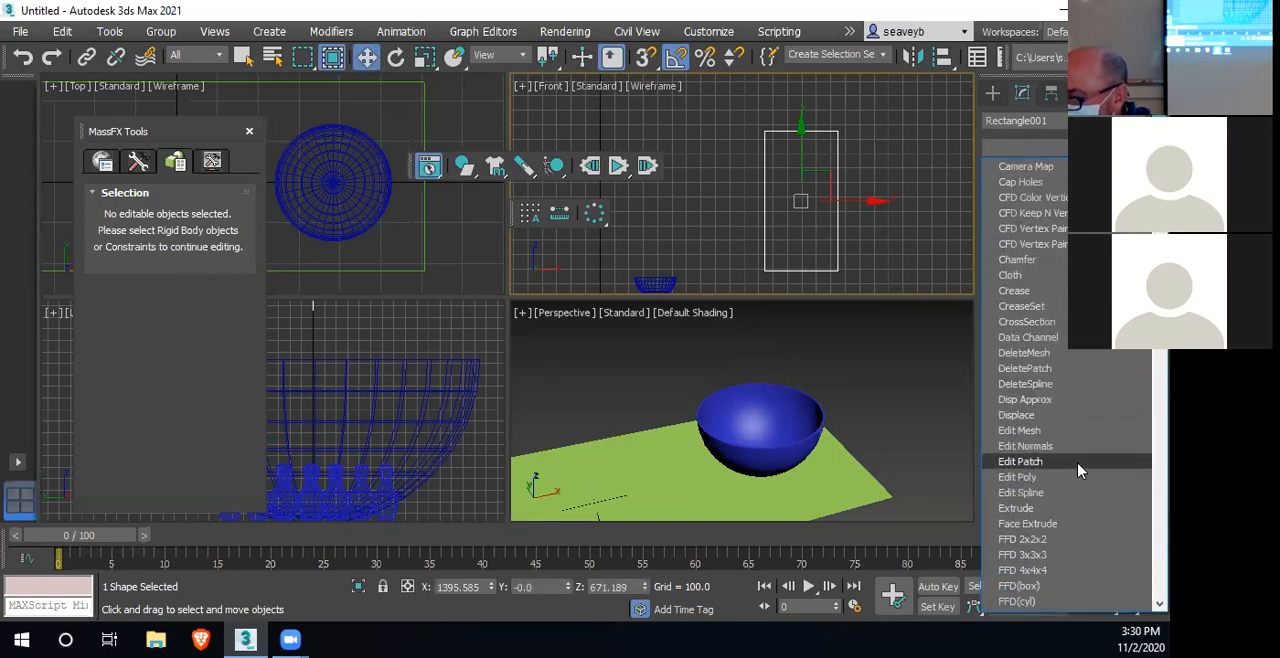
pyautogui.click(1032, 428)
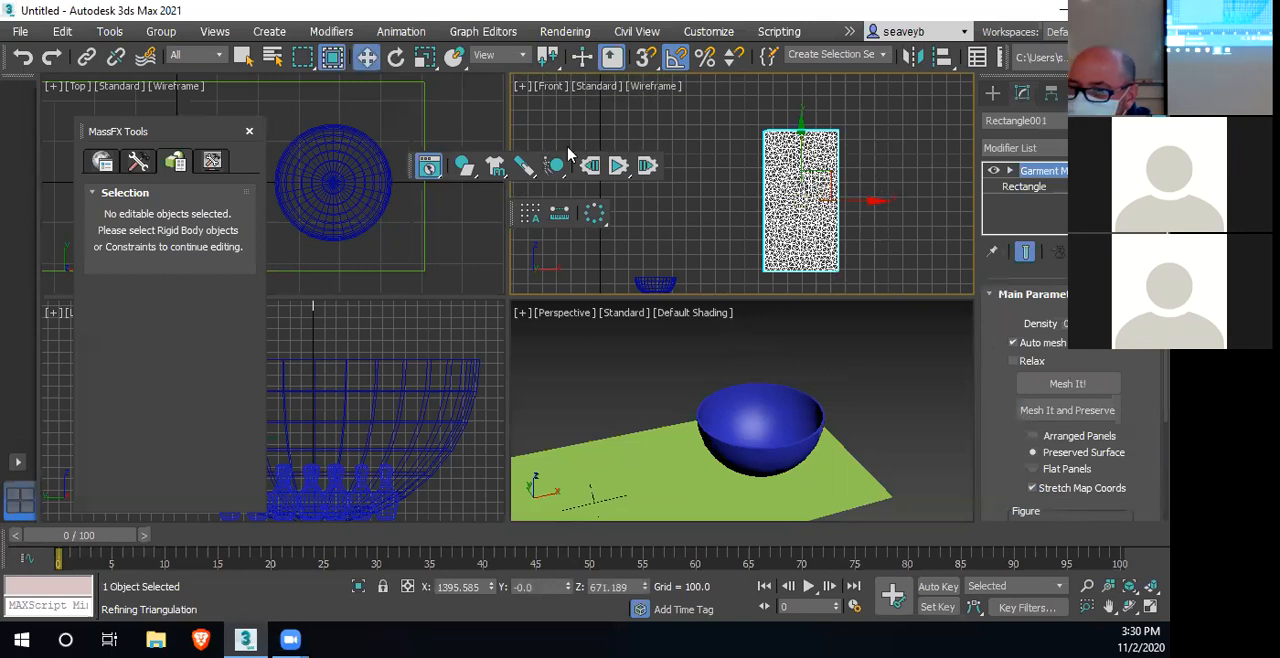
pyautogui.moveTo(495, 170); pyautogui.dragTo(470, 199)
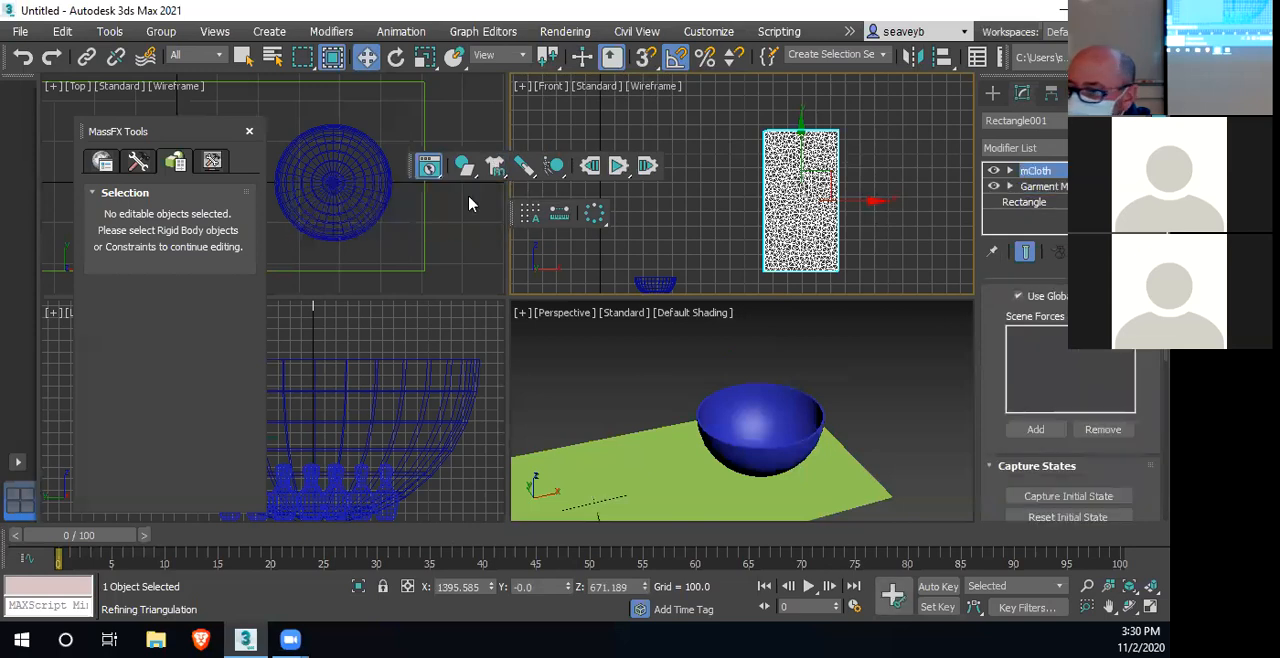
# Select the mCloth vertices along the rectangle's upper edge and enable soft selection with a falloff of 176.8
pyautogui.click(1010, 171)
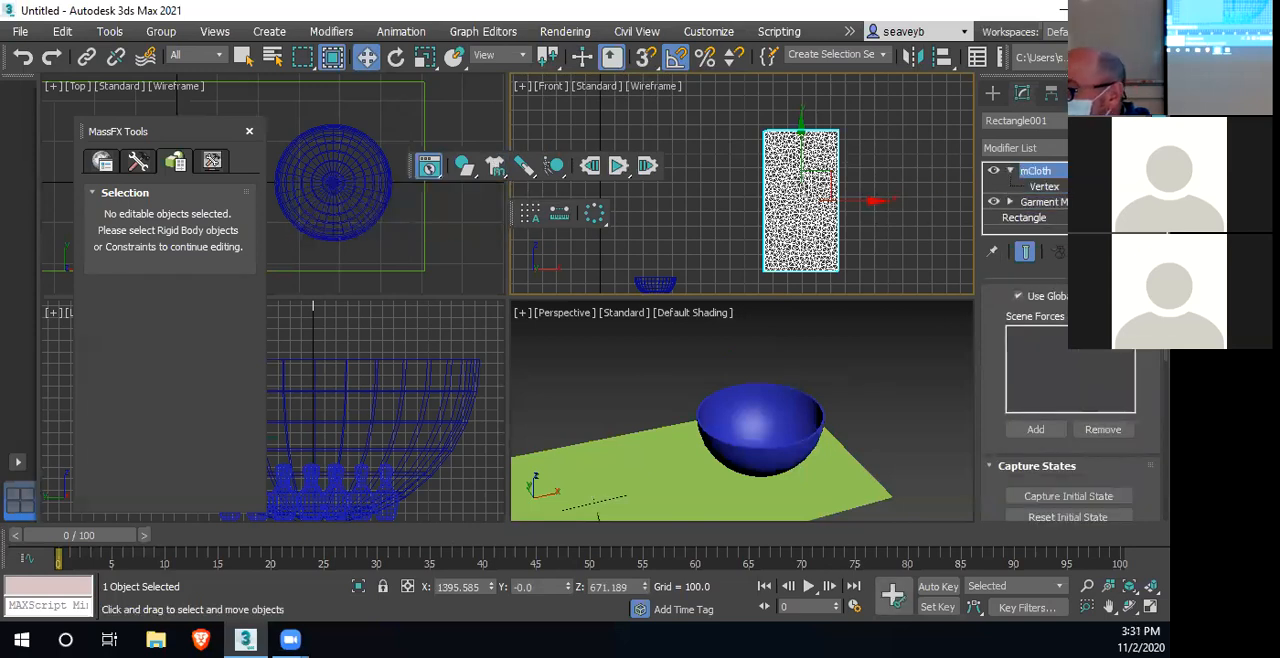
pyautogui.click(1050, 188)
pyautogui.moveTo(756, 126); pyautogui.dragTo(858, 144)
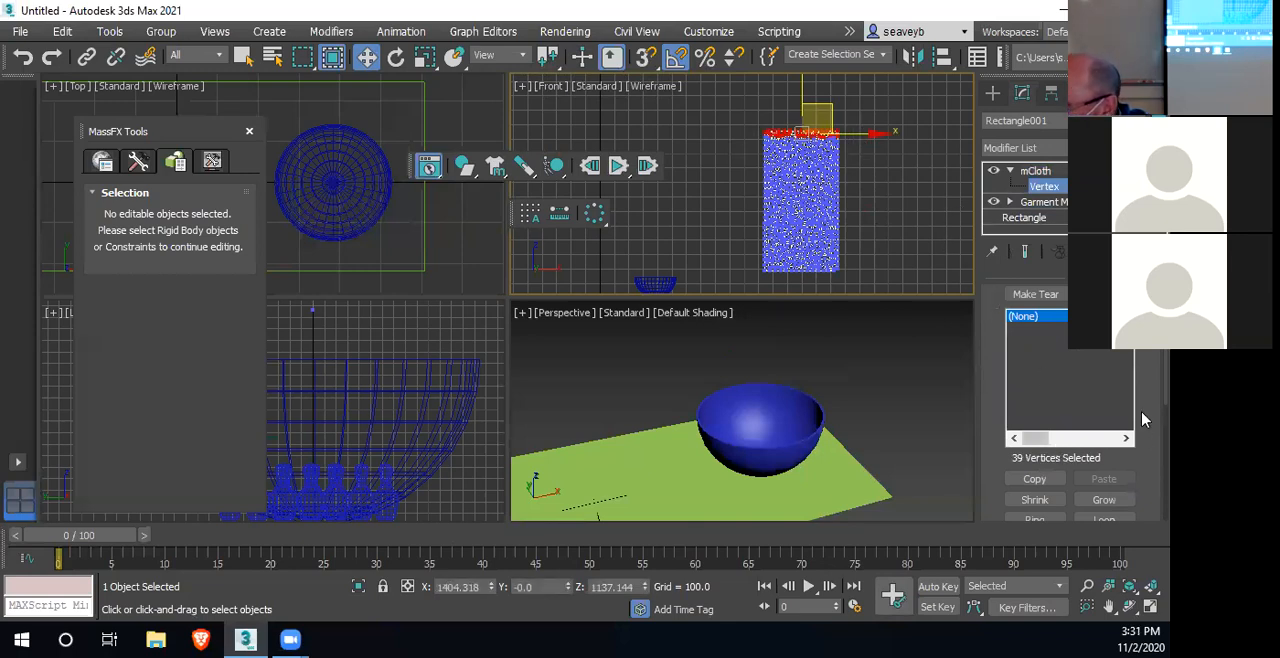
pyautogui.scroll(-5, 1144, 390)
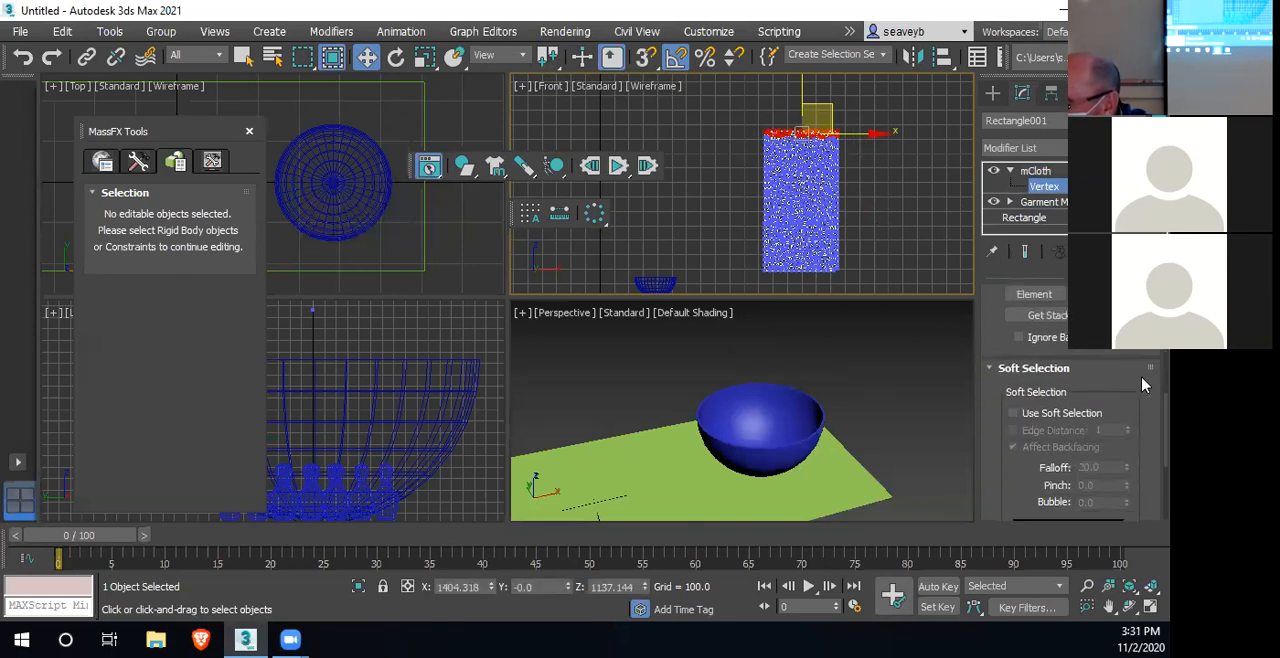
pyautogui.click(1014, 387)
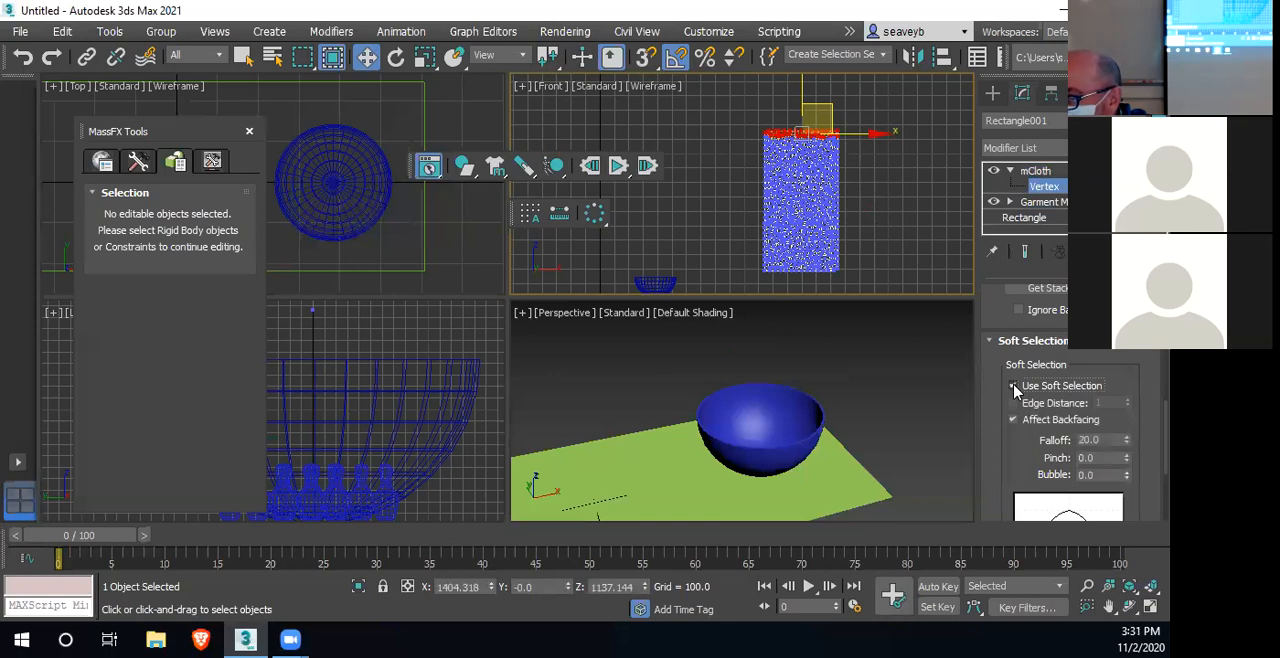
pyautogui.moveTo(1127, 442); pyautogui.dragTo(1144, 380)
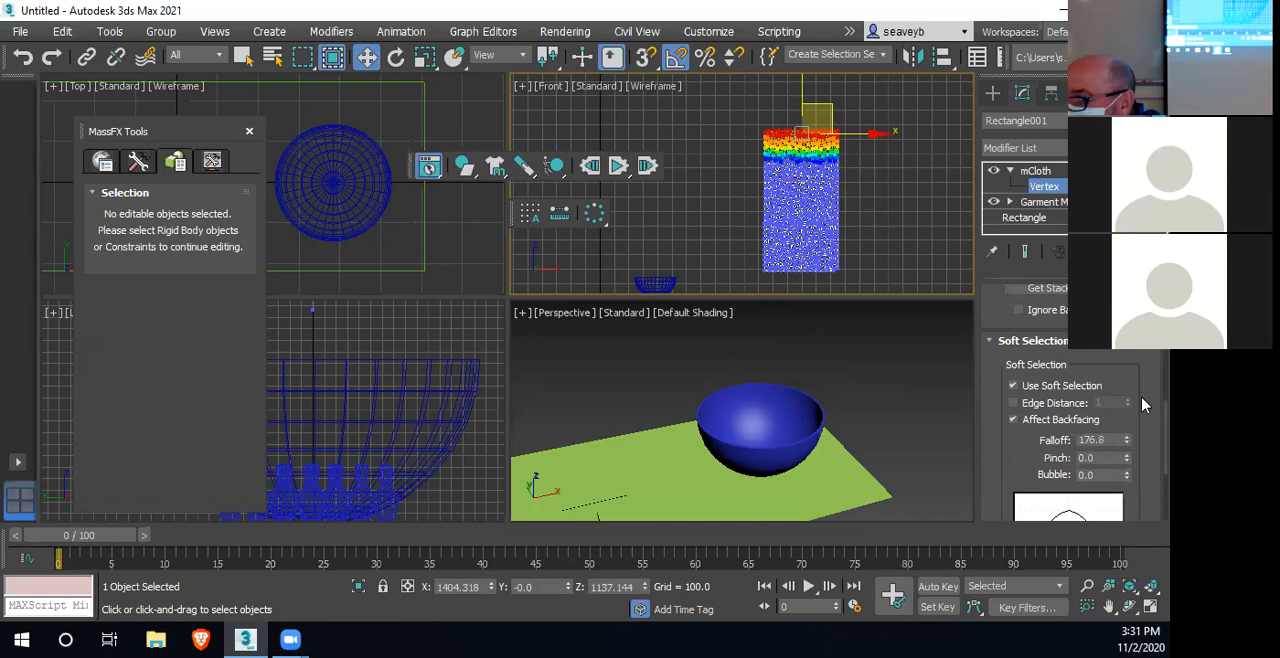
# Make a group from the selected upper-edge vertices under the default name, constrain it with Pin, and leave vertex editing
pyautogui.scroll(3, 1144, 412)
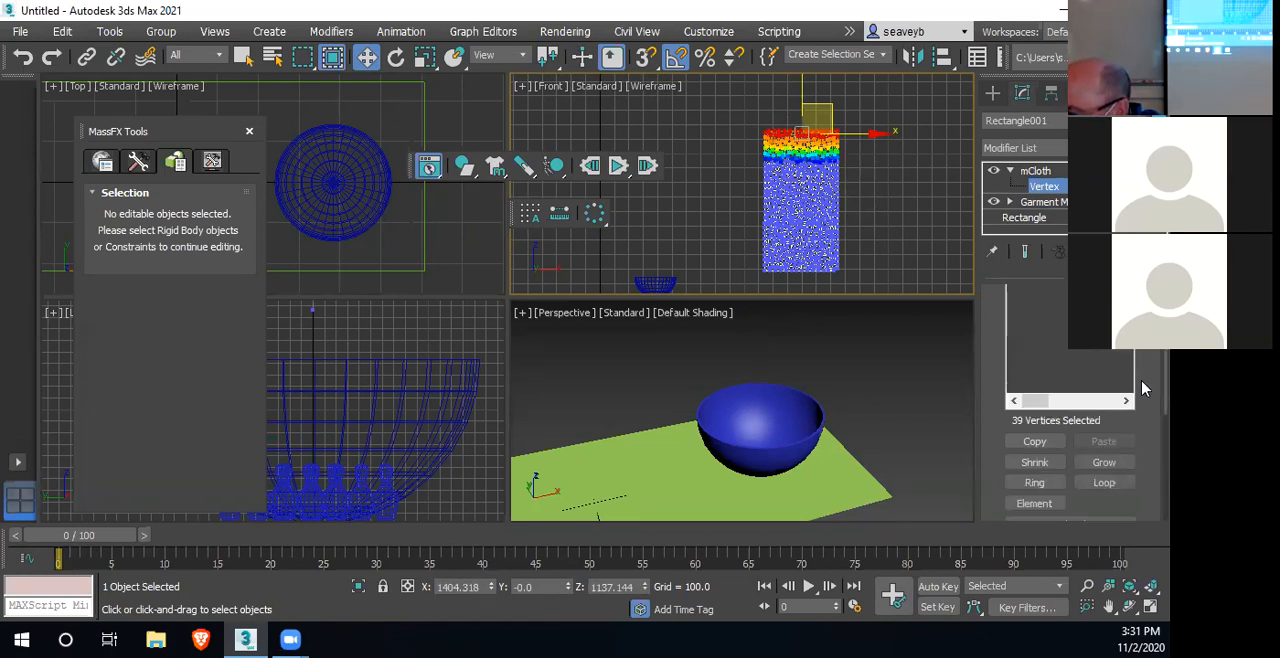
pyautogui.scroll(-10, 1144, 390)
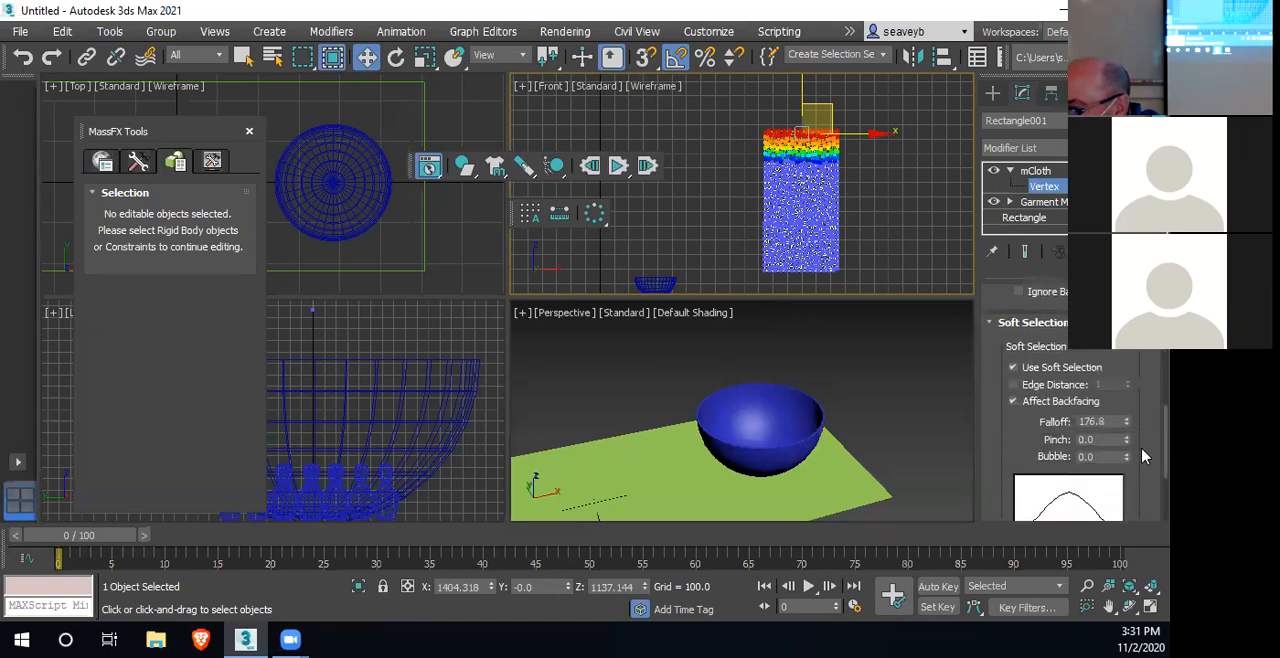
pyautogui.moveTo(1142, 489); pyautogui.dragTo(1143, 327)
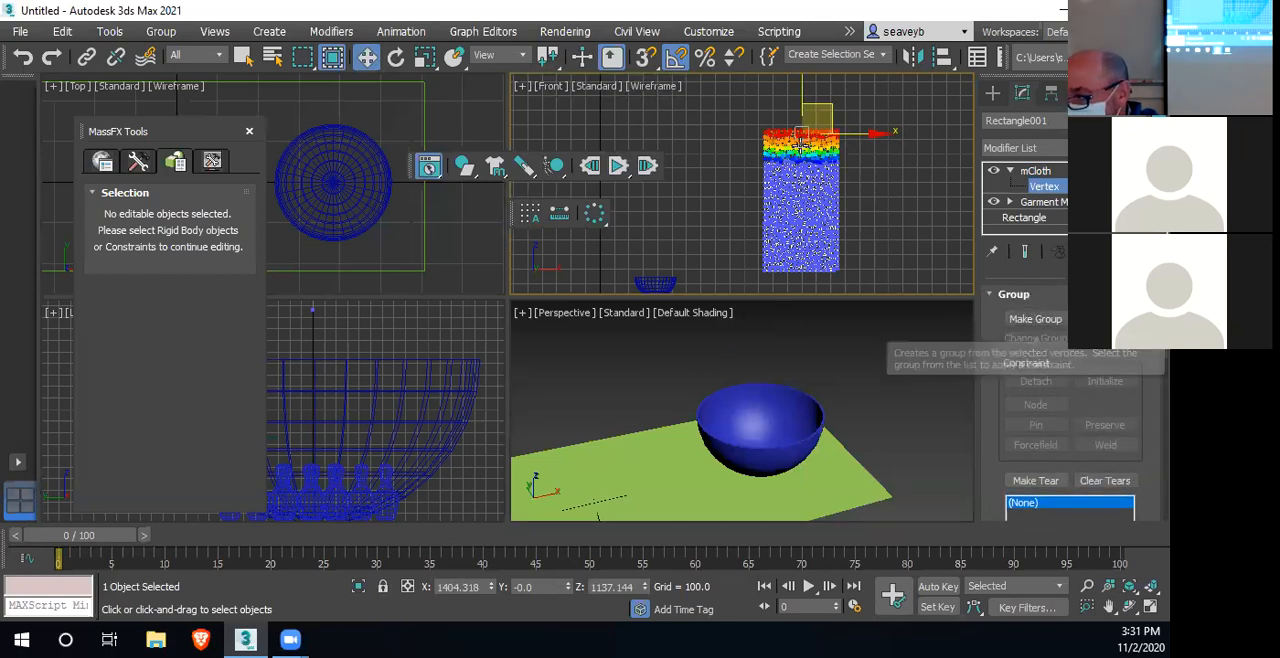
pyautogui.click(1033, 319)
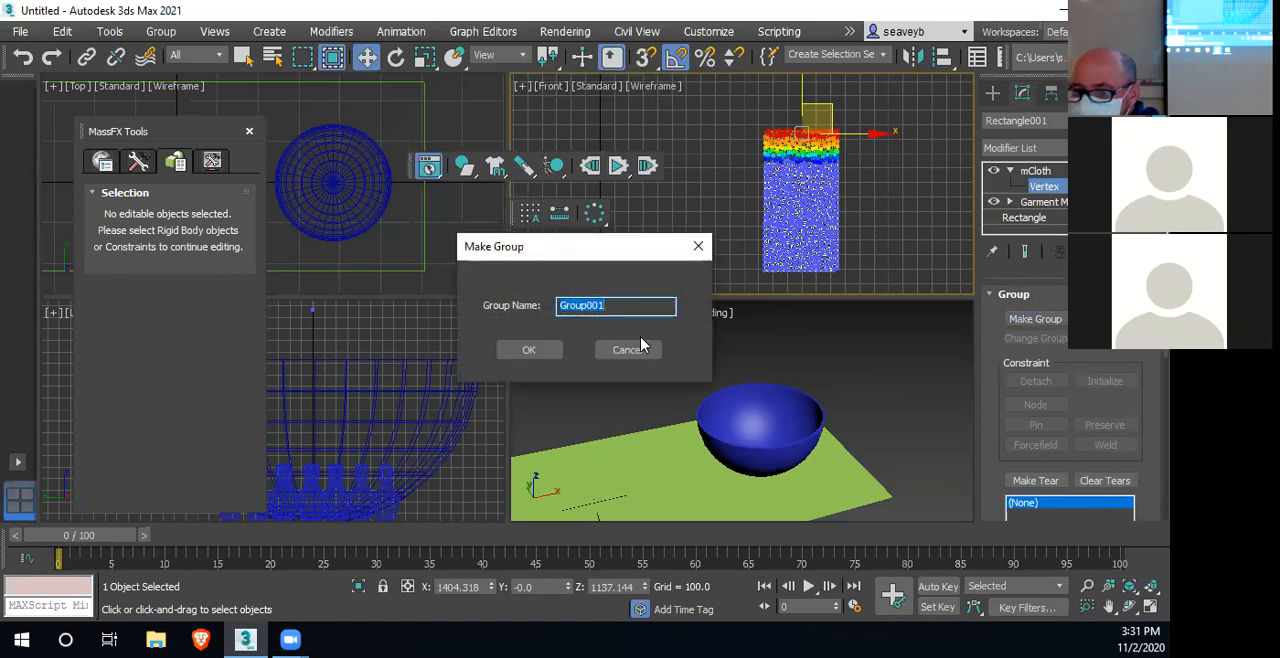
pyautogui.click(530, 350)
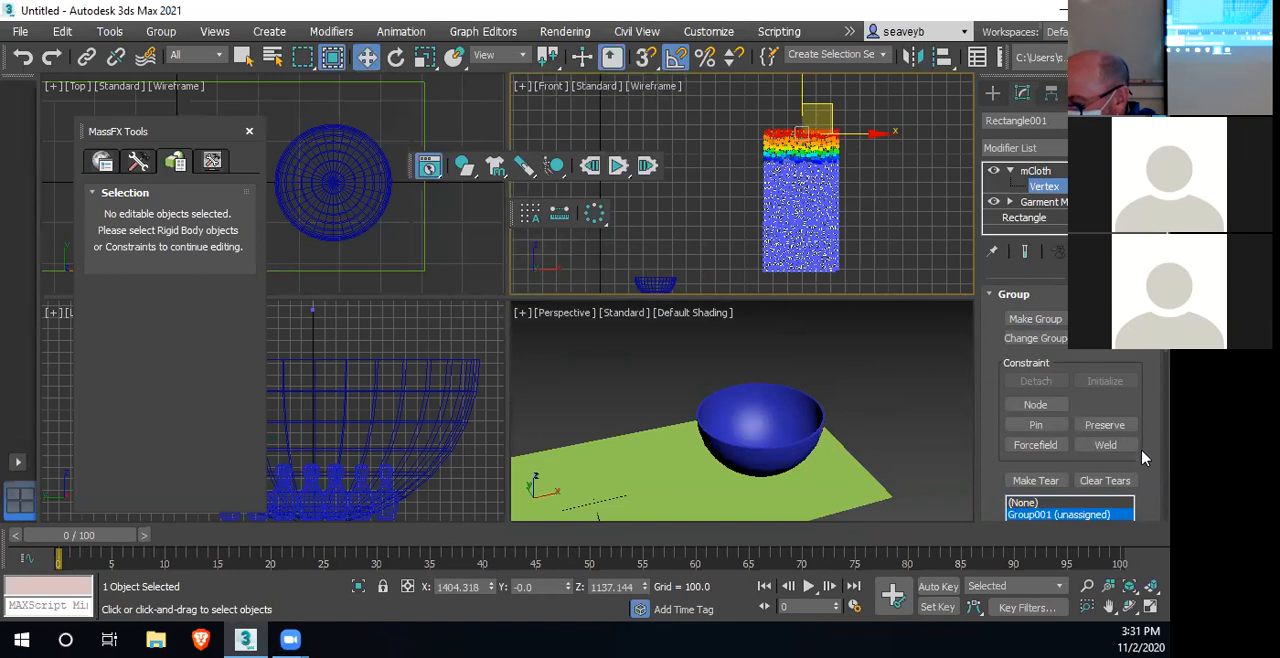
pyautogui.scroll(-1, 1145, 453)
pyautogui.scroll(1, 1145, 458)
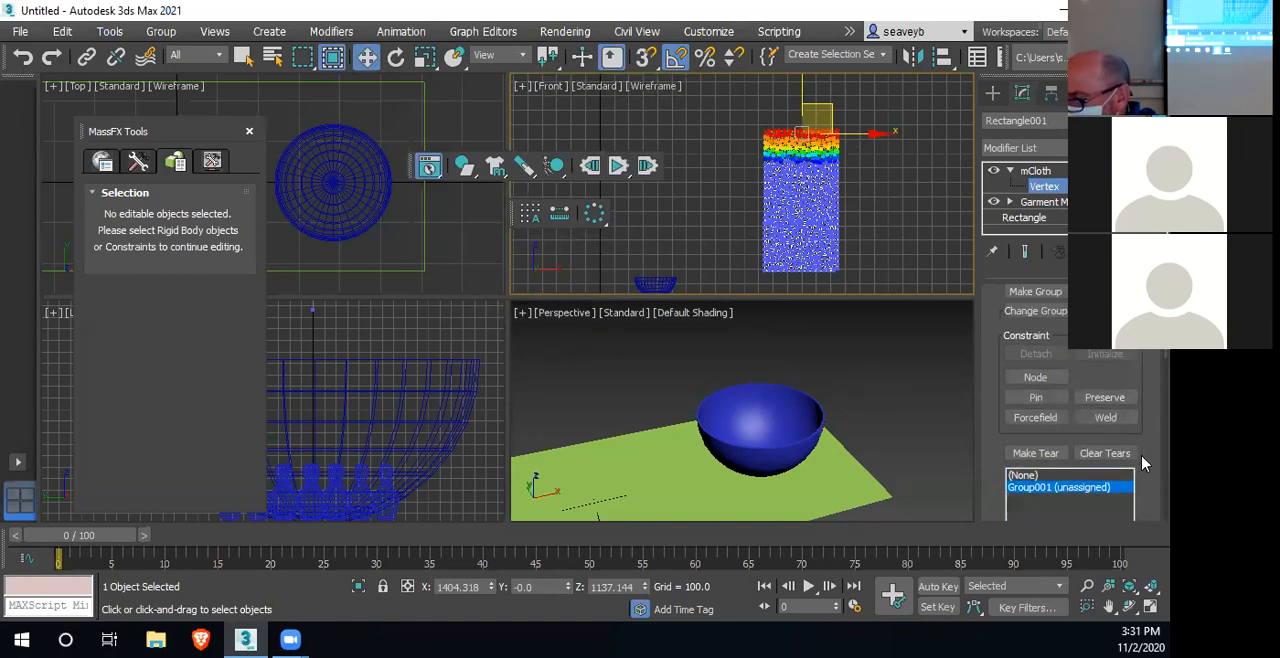
pyautogui.click(1037, 400)
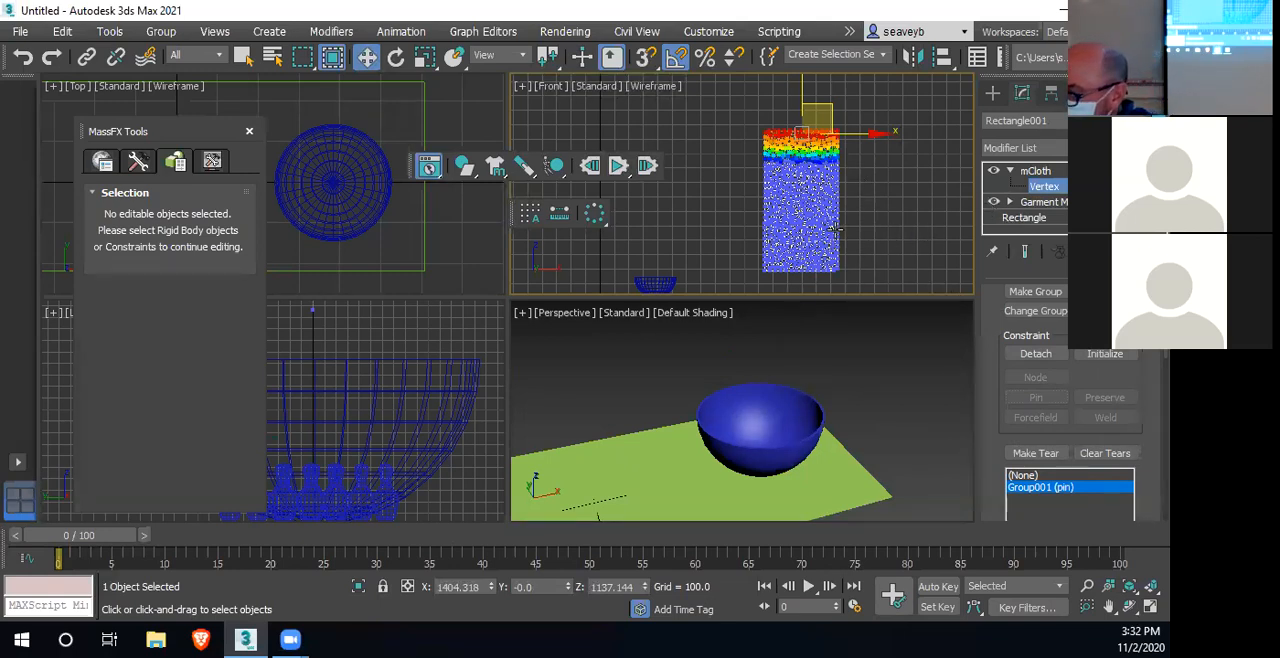
pyautogui.click(1036, 171)
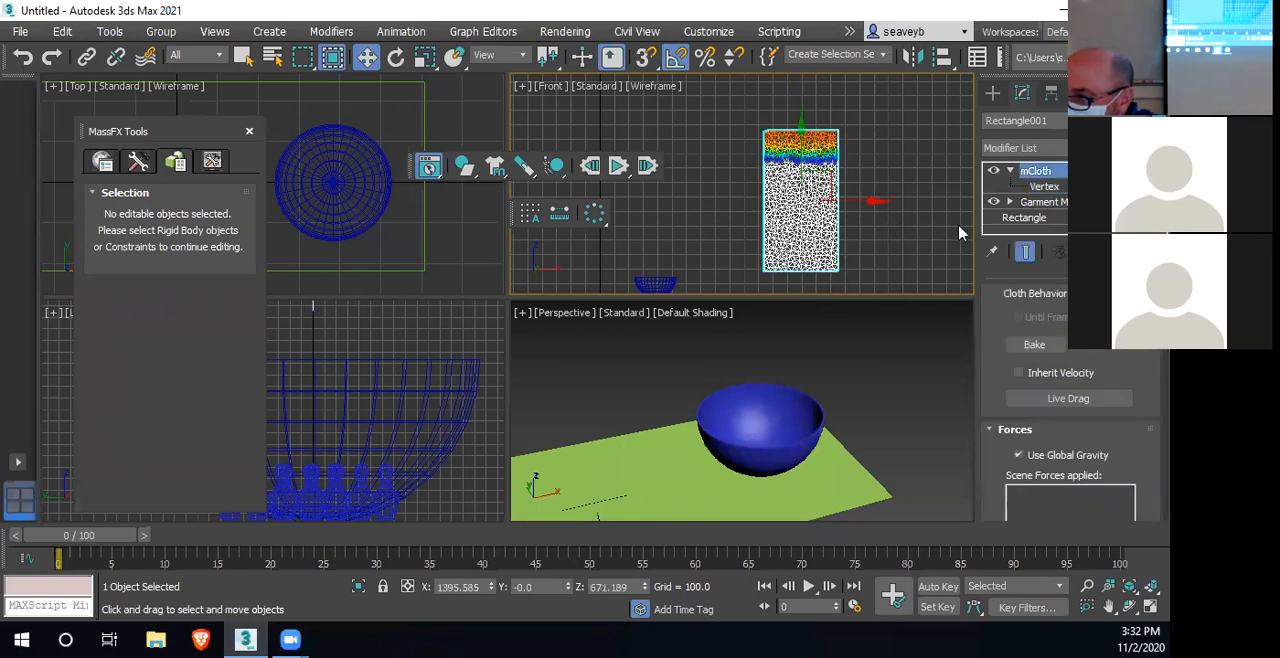
pyautogui.click(1010, 173)
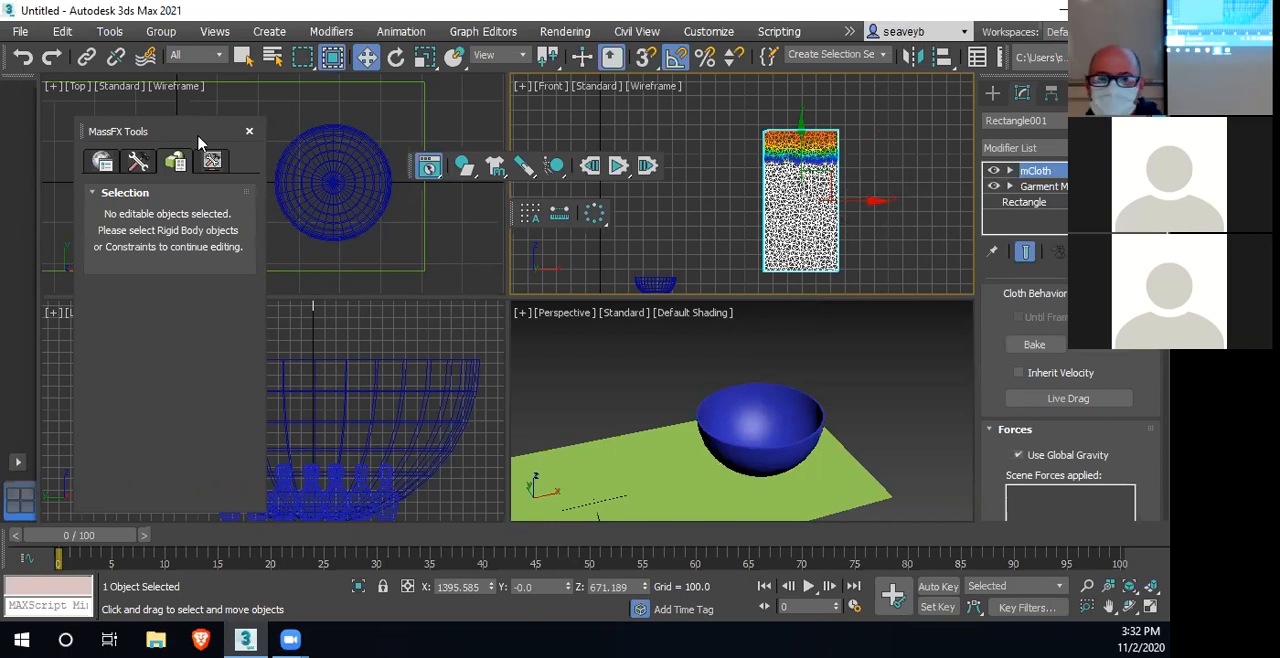
# Close the MassFX Tools window and create a Wind space warp with an icon size of about 132 beside the hanging cloth in the Front view
pyautogui.click(249, 131)
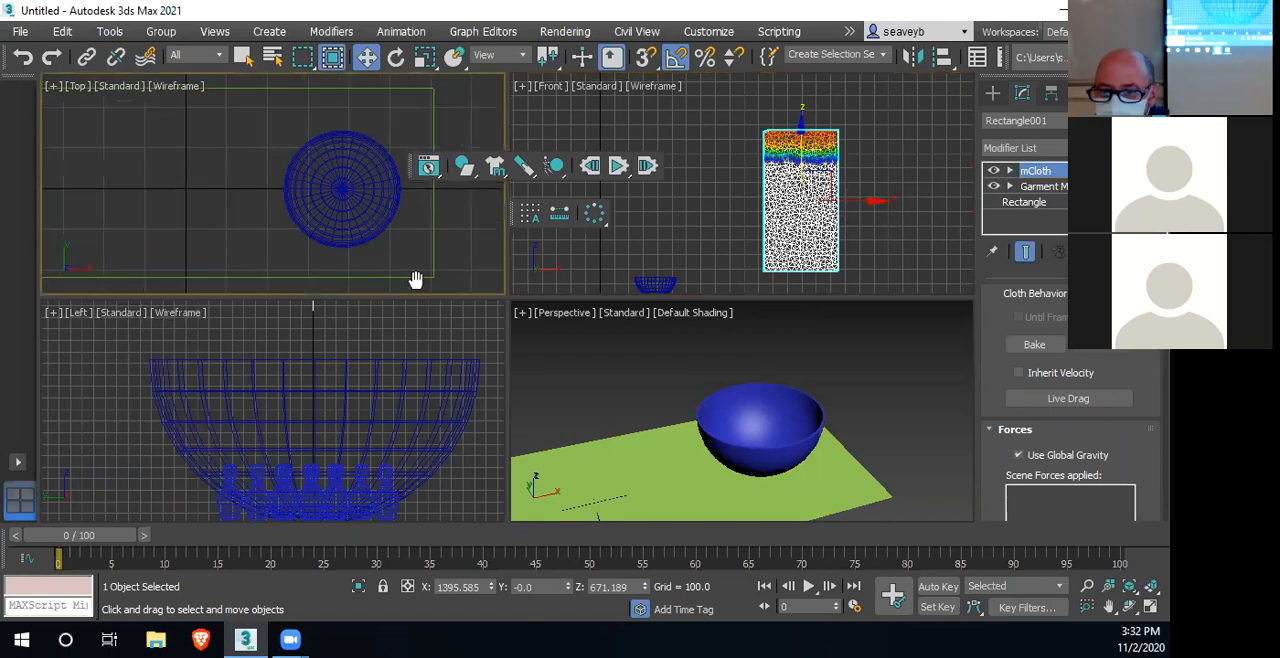
pyautogui.scroll(-8, 414, 277)
pyautogui.moveTo(420, 275); pyautogui.dragTo(333, 213, button='middle')
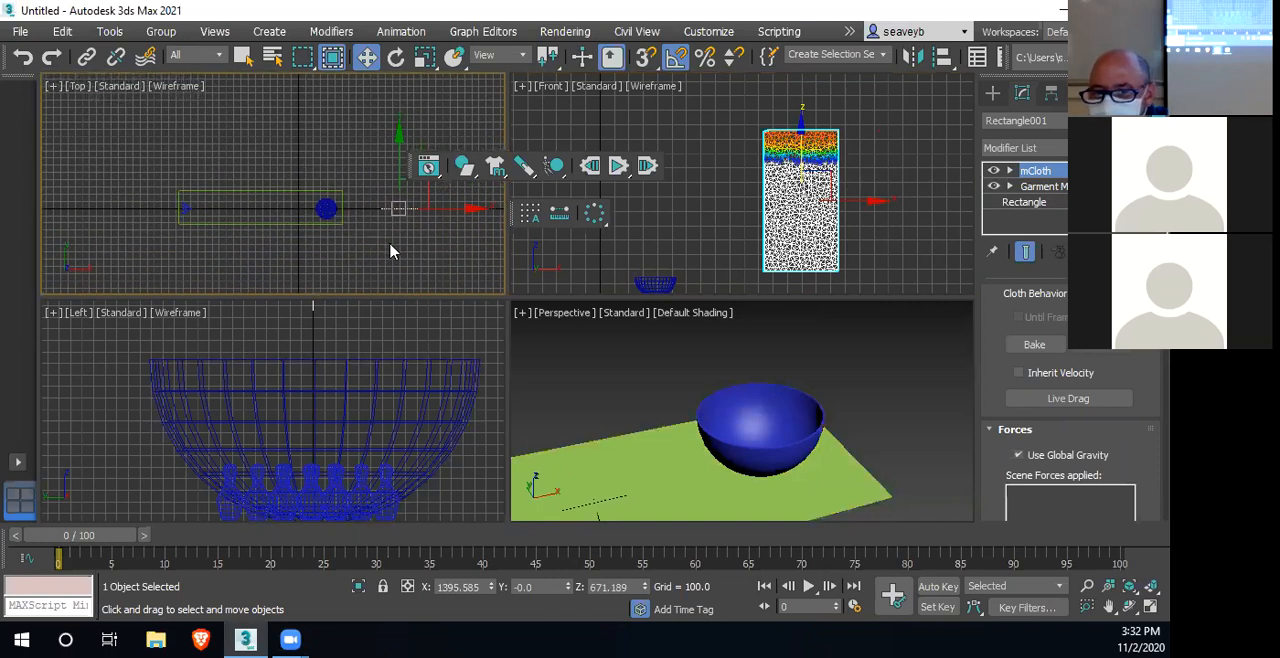
pyautogui.scroll(3, 391, 251)
pyautogui.moveTo(391, 251); pyautogui.dragTo(273, 241, button='middle')
pyautogui.scroll(2, 273, 241)
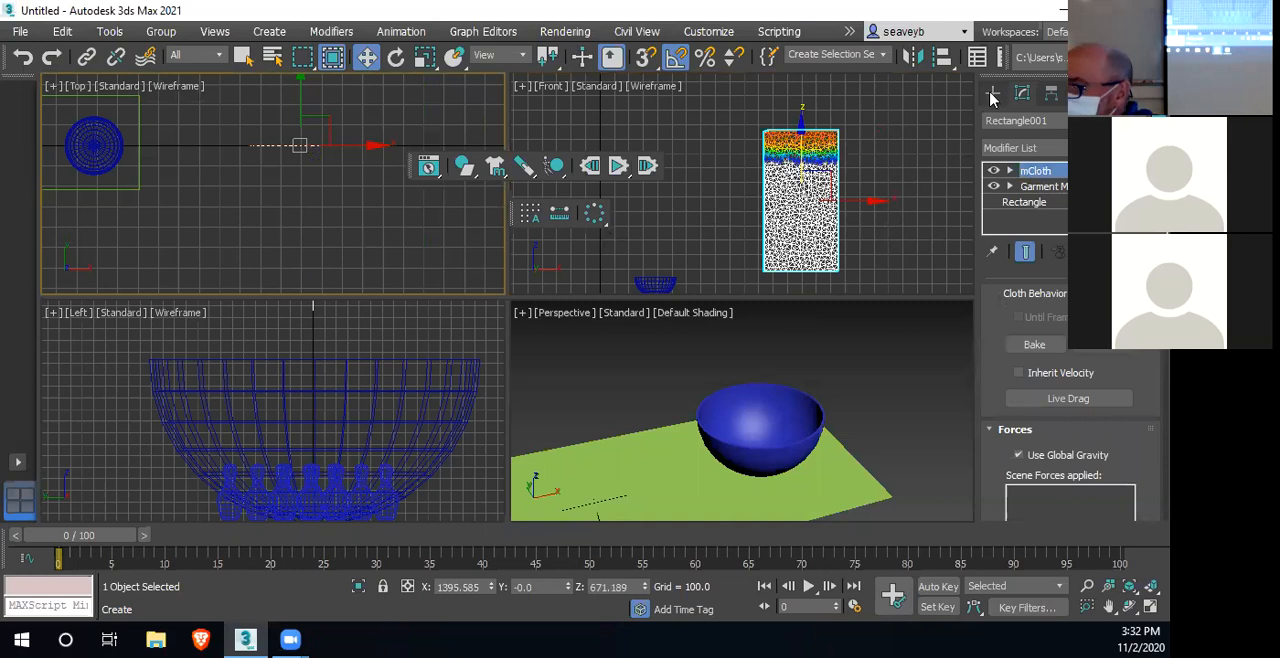
pyautogui.click(993, 94)
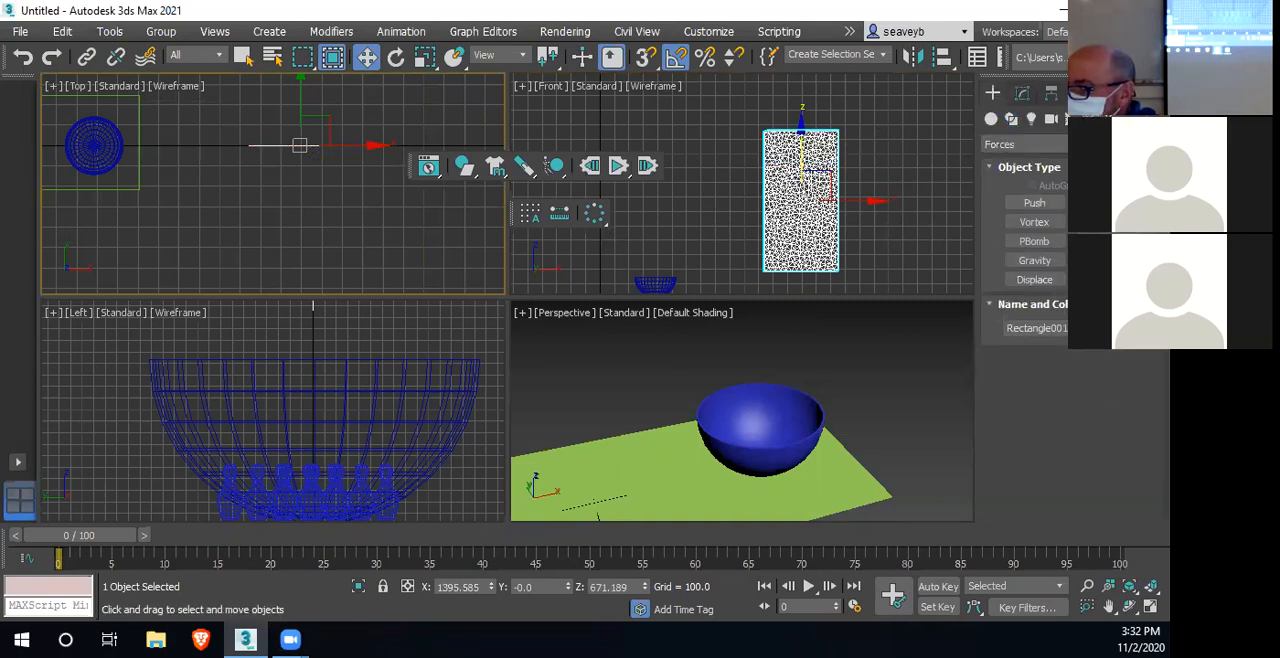
pyautogui.click(1090, 203)
pyautogui.moveTo(895, 211); pyautogui.dragTo(921, 238)
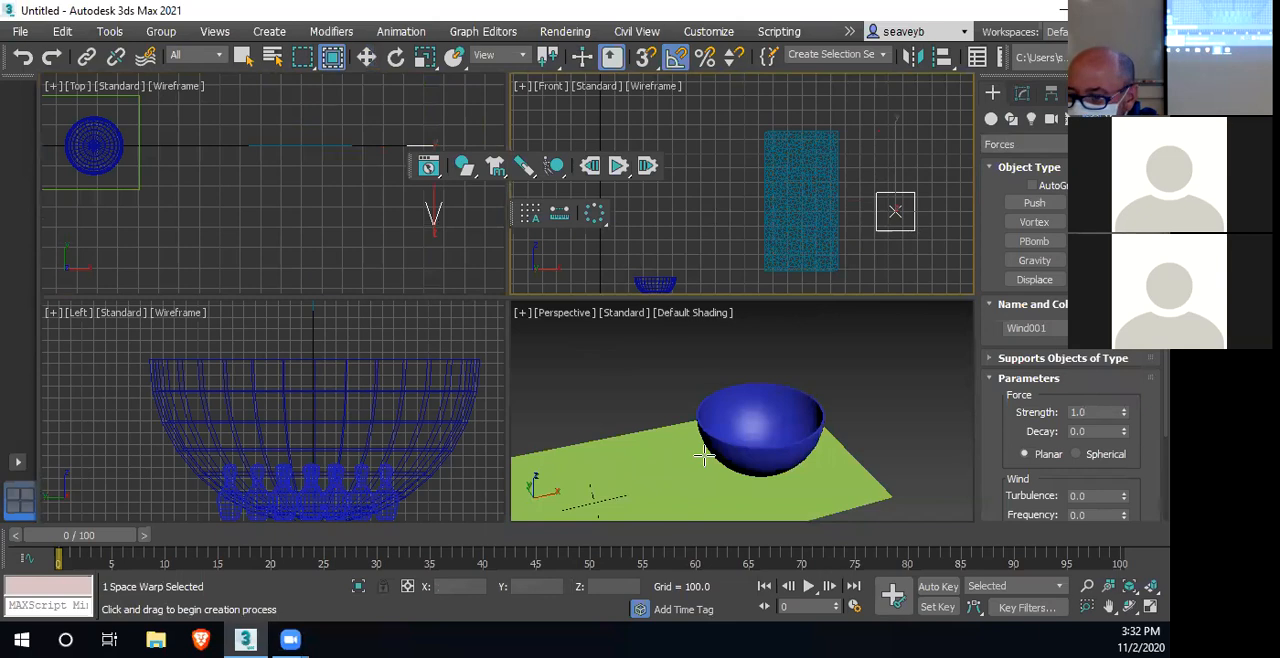
# Move the Wind space warp behind the hanging cloth to about X 1415.6, Y 1065.3, with its arrow facing the cloth
pyautogui.scroll(-5, 704, 456)
pyautogui.moveTo(791, 443); pyautogui.dragTo(703, 473, button='middle')
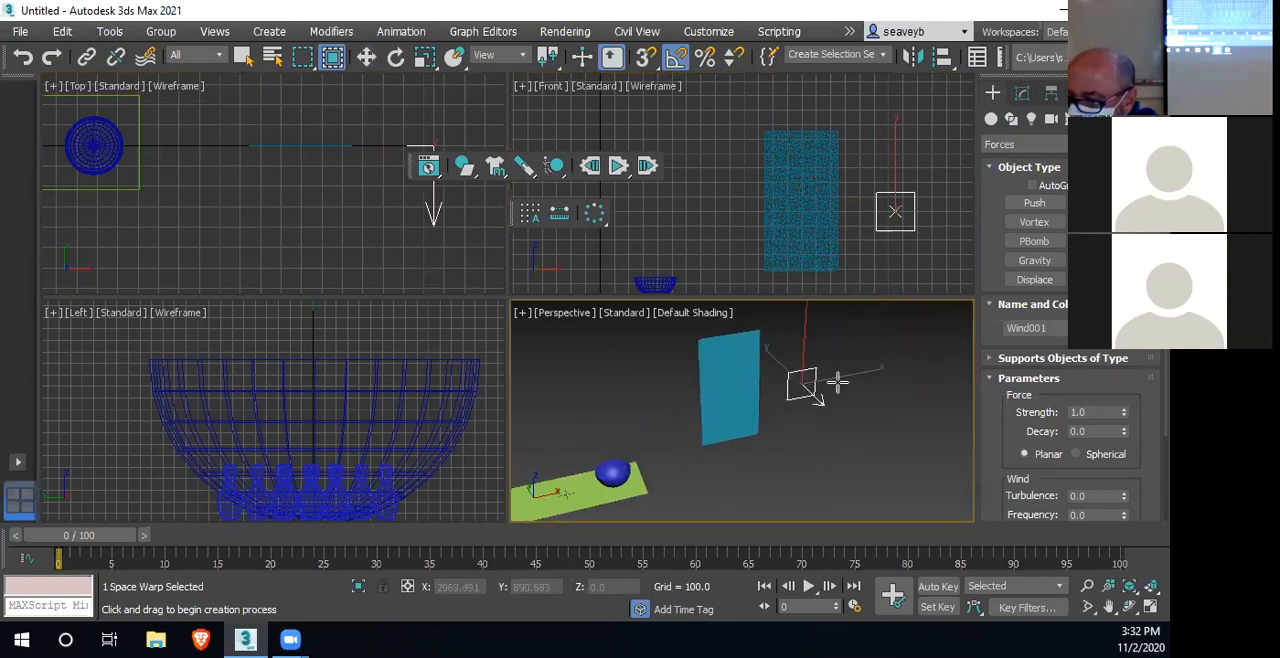
pyautogui.press('w')
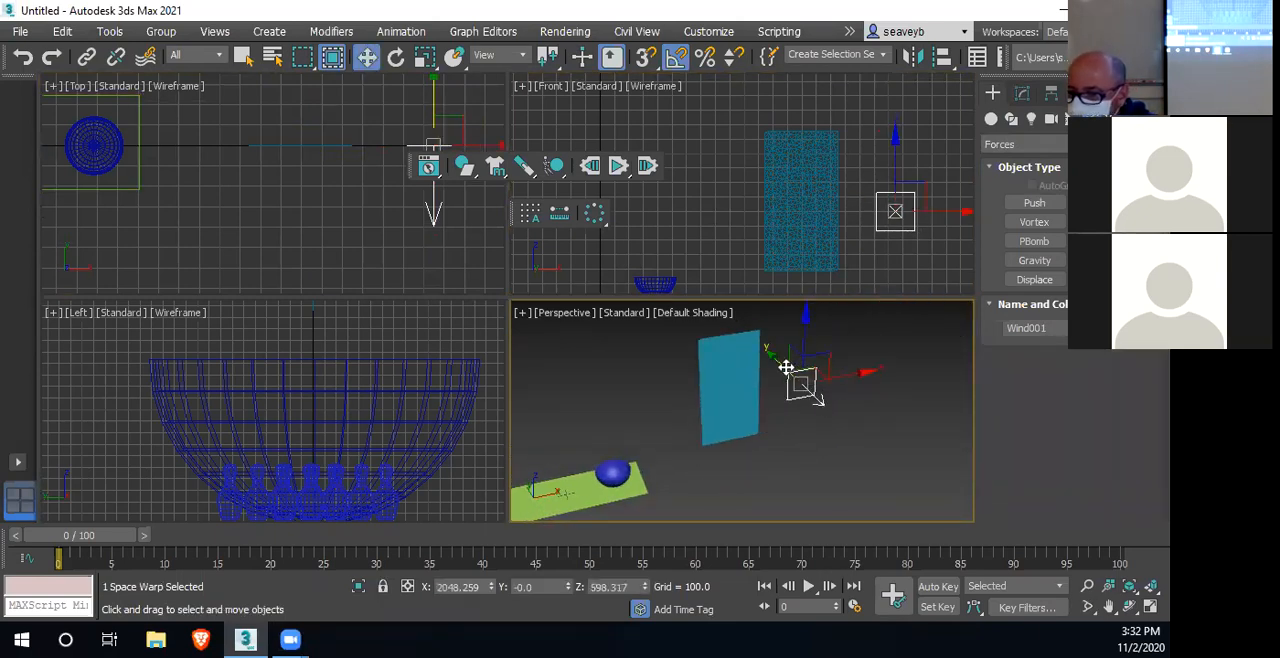
pyautogui.moveTo(786, 368); pyautogui.dragTo(812, 402)
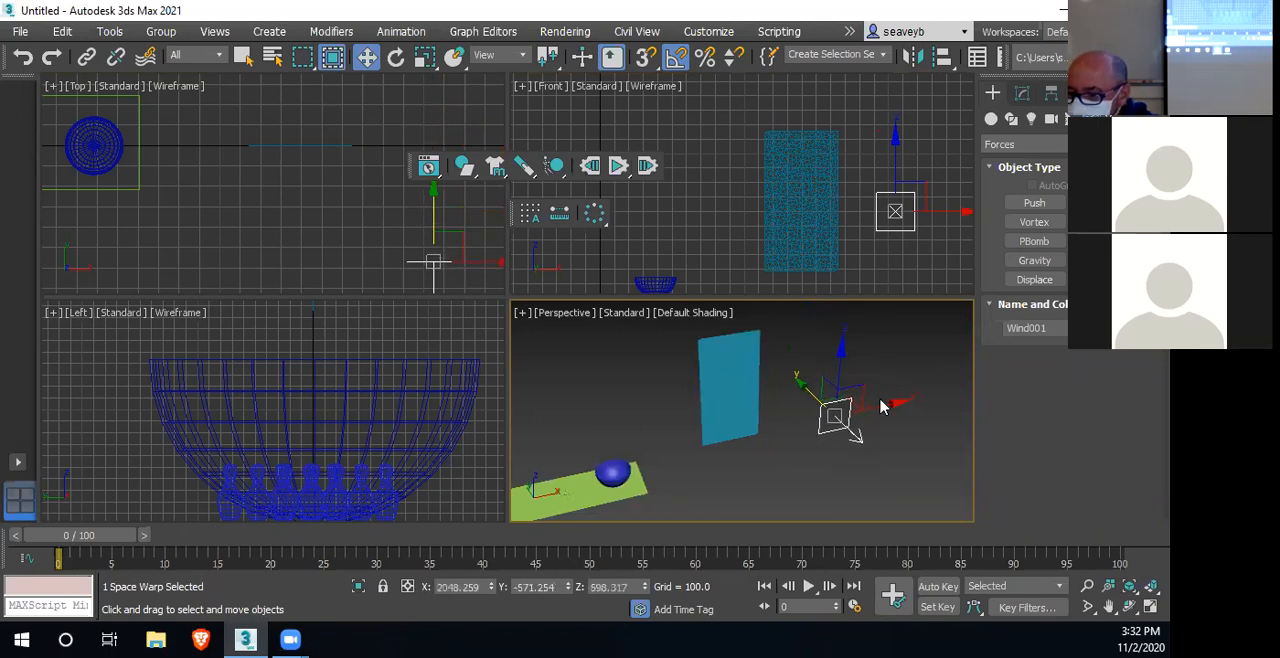
pyautogui.moveTo(899, 405); pyautogui.dragTo(613, 309)
pyautogui.moveTo(732, 407); pyautogui.dragTo(812, 432, button='middle')
pyautogui.moveTo(647, 333); pyautogui.dragTo(695, 350)
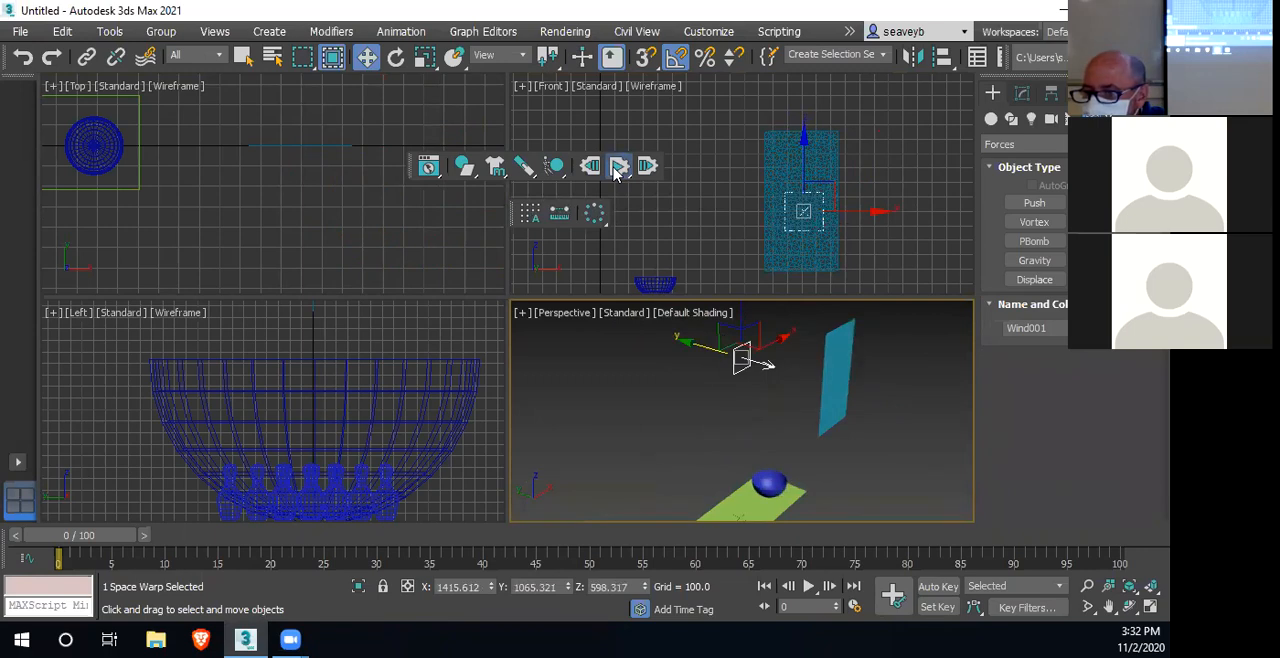
# Run the MassFX simulation without animation twice, stopping it each time, to check how the cloth behaves before it is bound to the wind
pyautogui.click(618, 168)
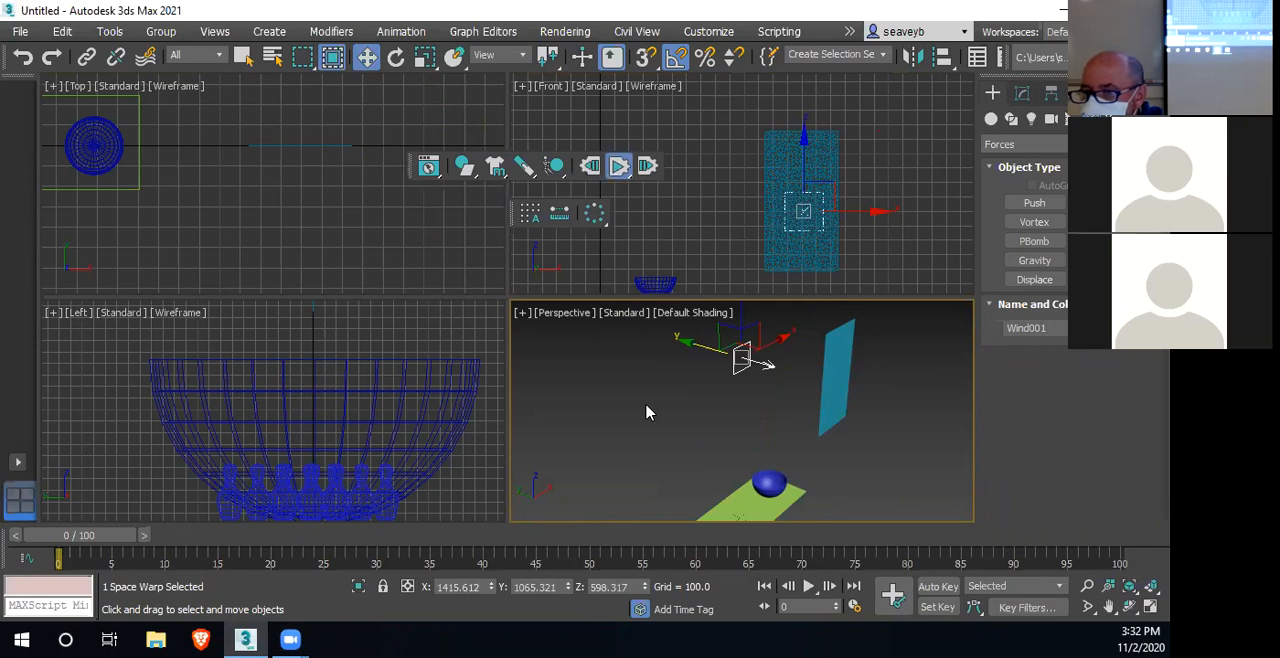
pyautogui.click(619, 168)
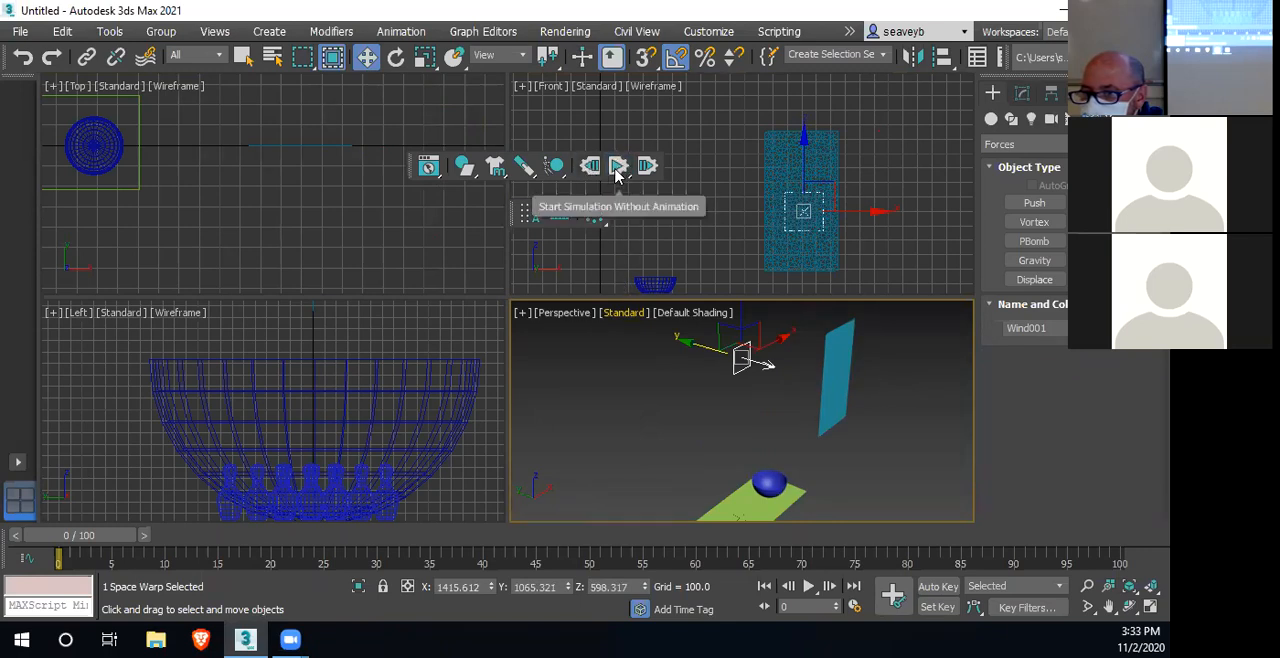
pyautogui.click(619, 168)
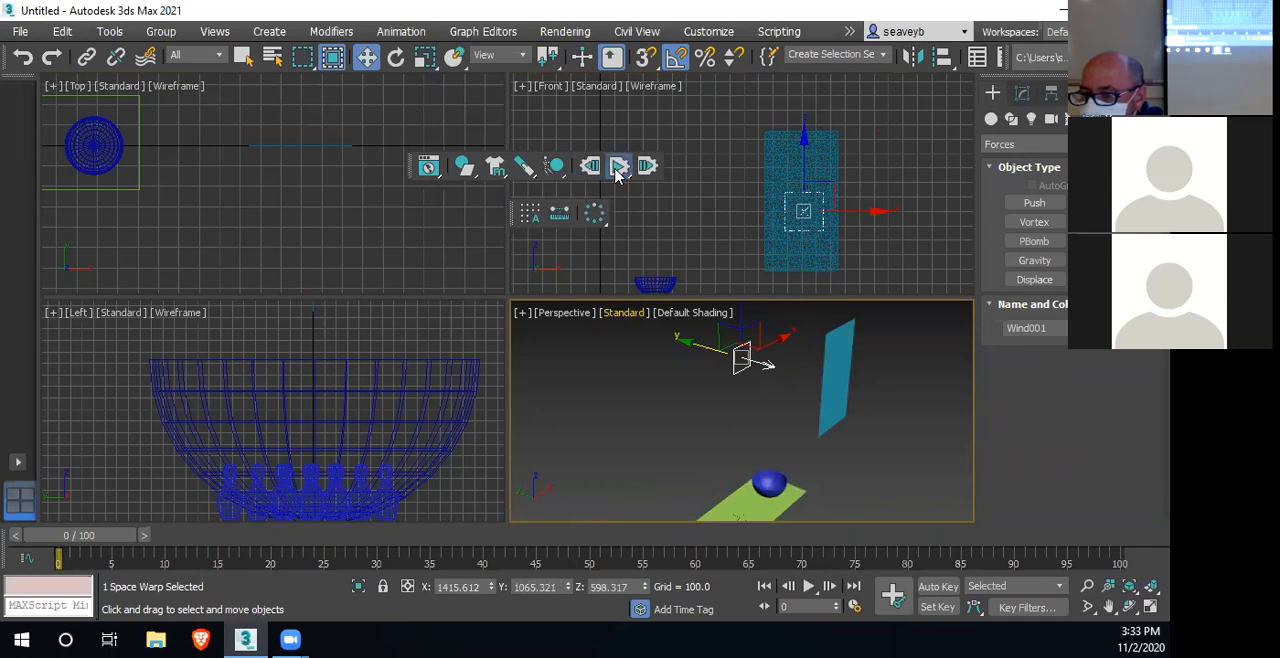
pyautogui.click(619, 166)
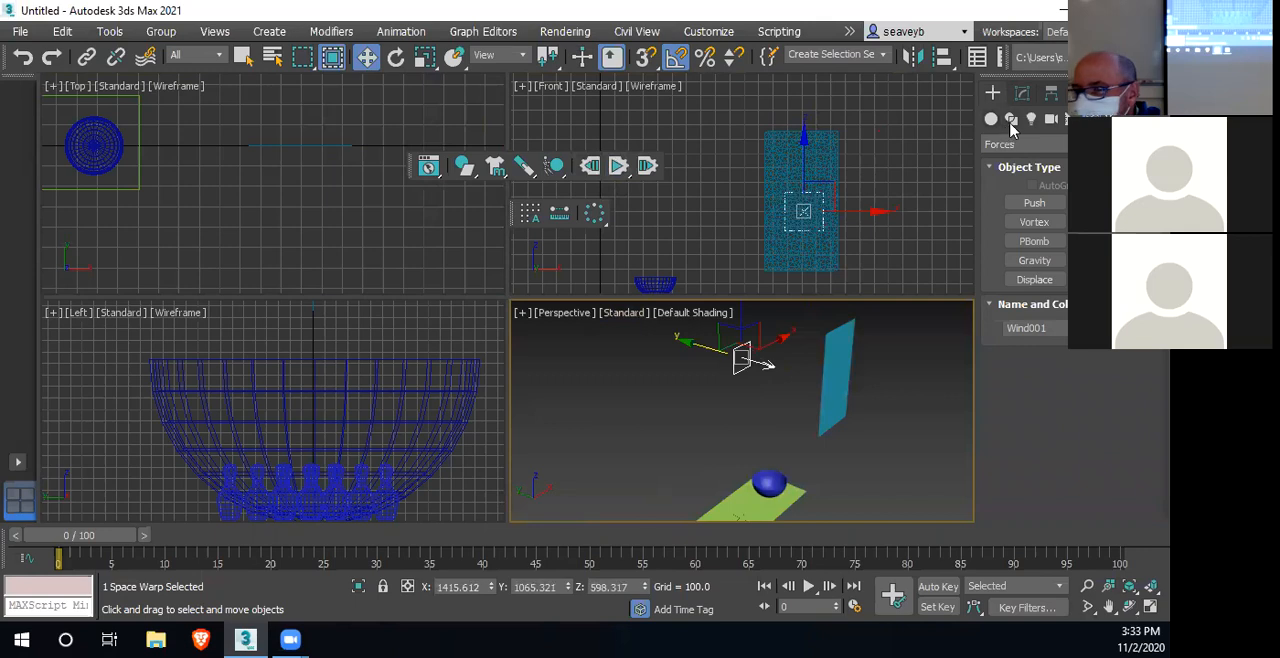
# Bind the hanging cloth to the Wind space warp, return to object selection, and show the cloth's modifier stack
pyautogui.click(145, 60)
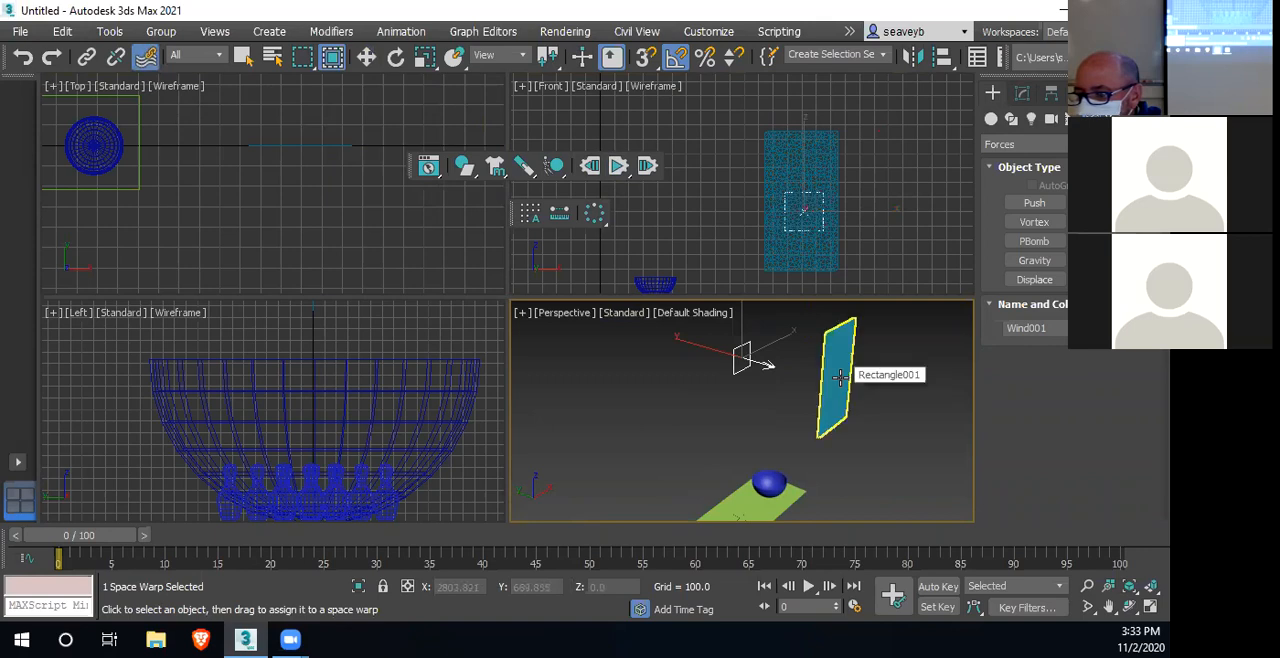
pyautogui.moveTo(840, 376); pyautogui.dragTo(748, 364)
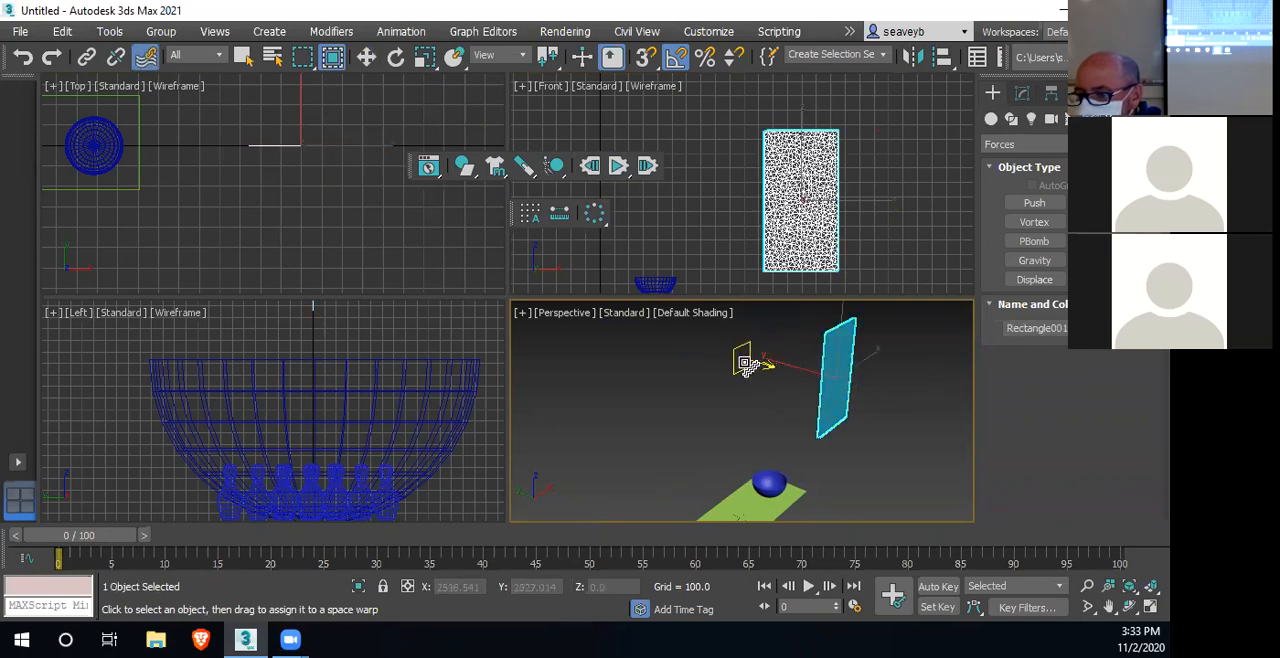
pyautogui.click(242, 60)
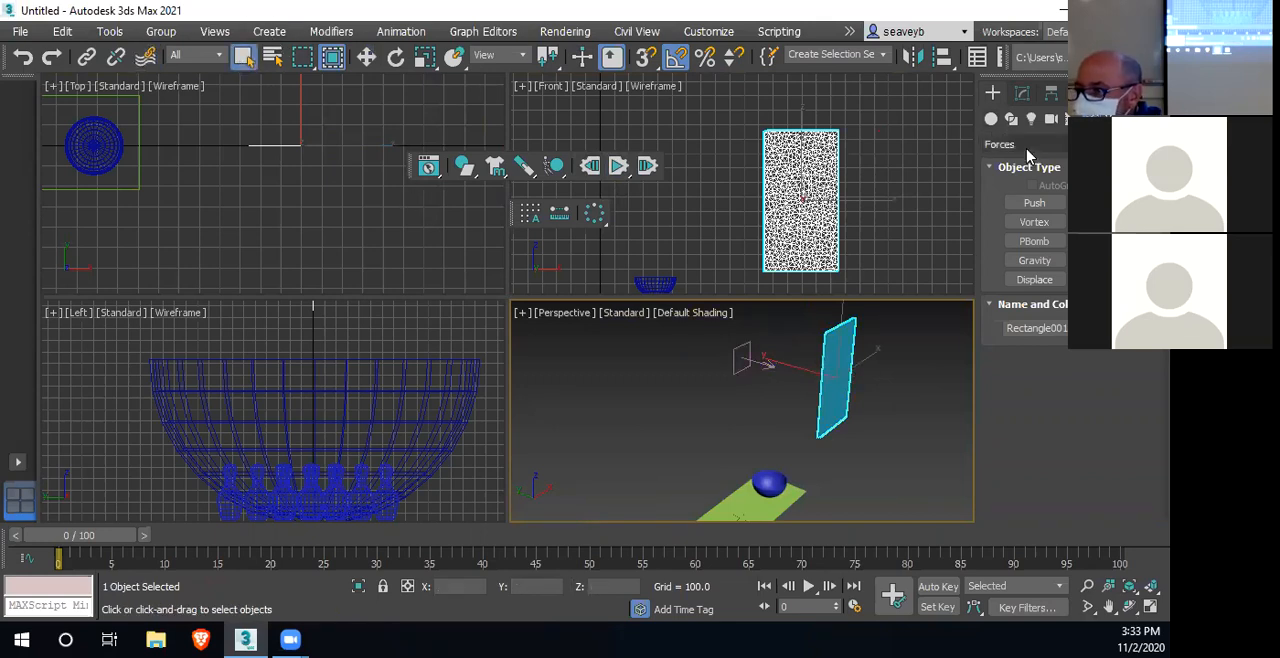
pyautogui.click(1021, 93)
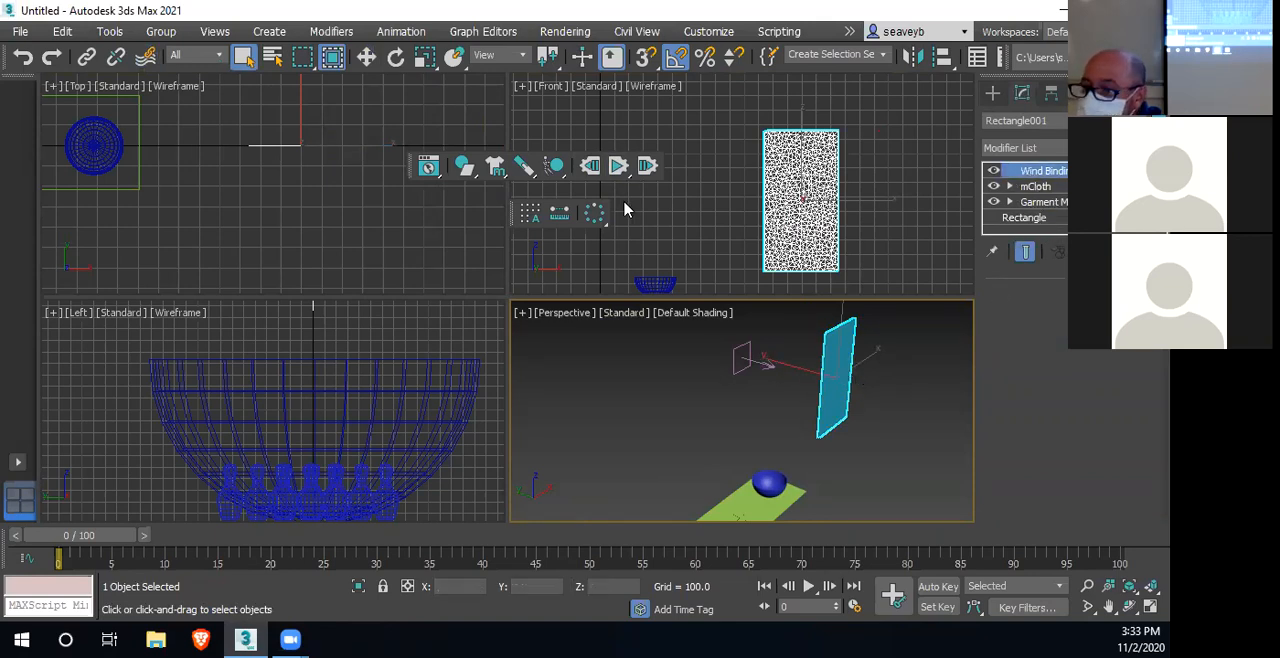
# Run the simulation with the wind bound to the cloth, stop it, and reset it to the start
pyautogui.click(620, 166)
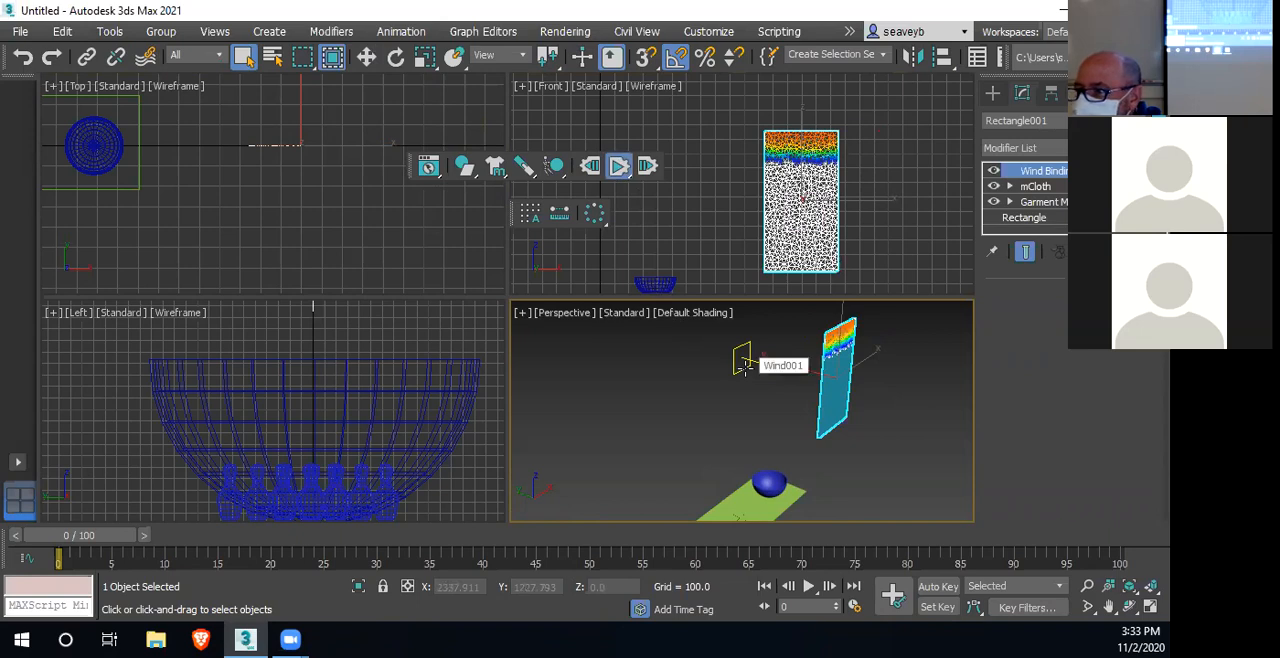
pyautogui.click(617, 175)
pyautogui.click(590, 176)
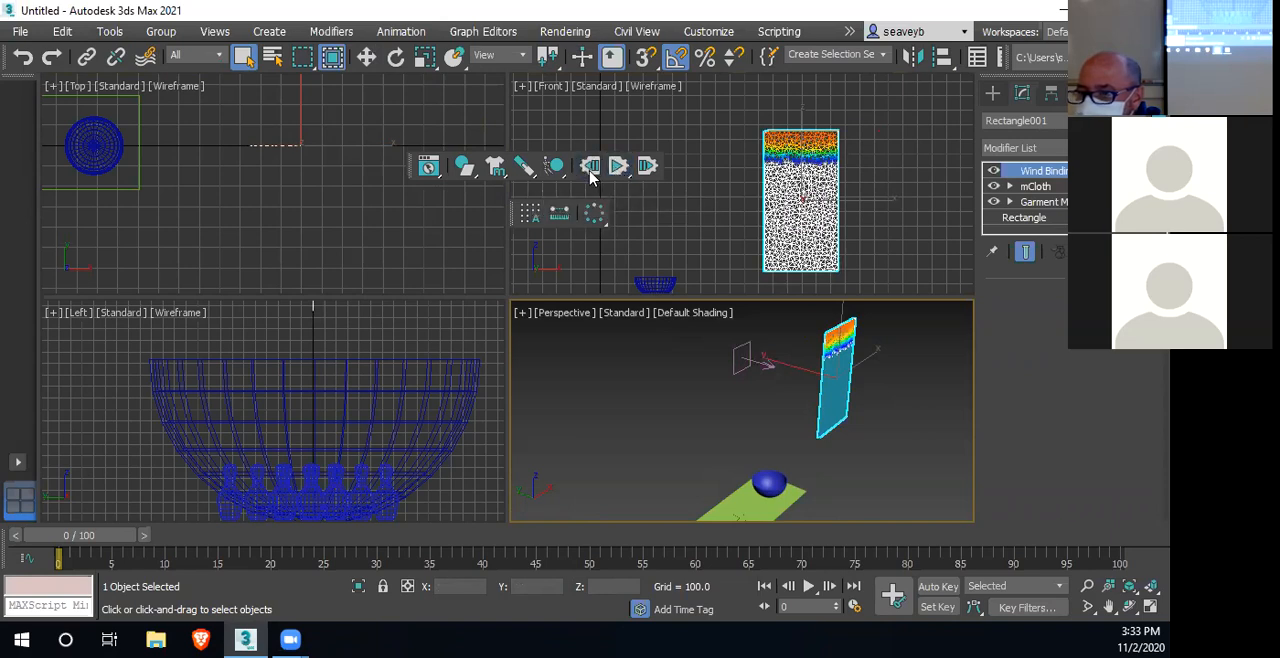
# Select the Wind space warp and set its wind Scale to 2.0
pyautogui.click(755, 362)
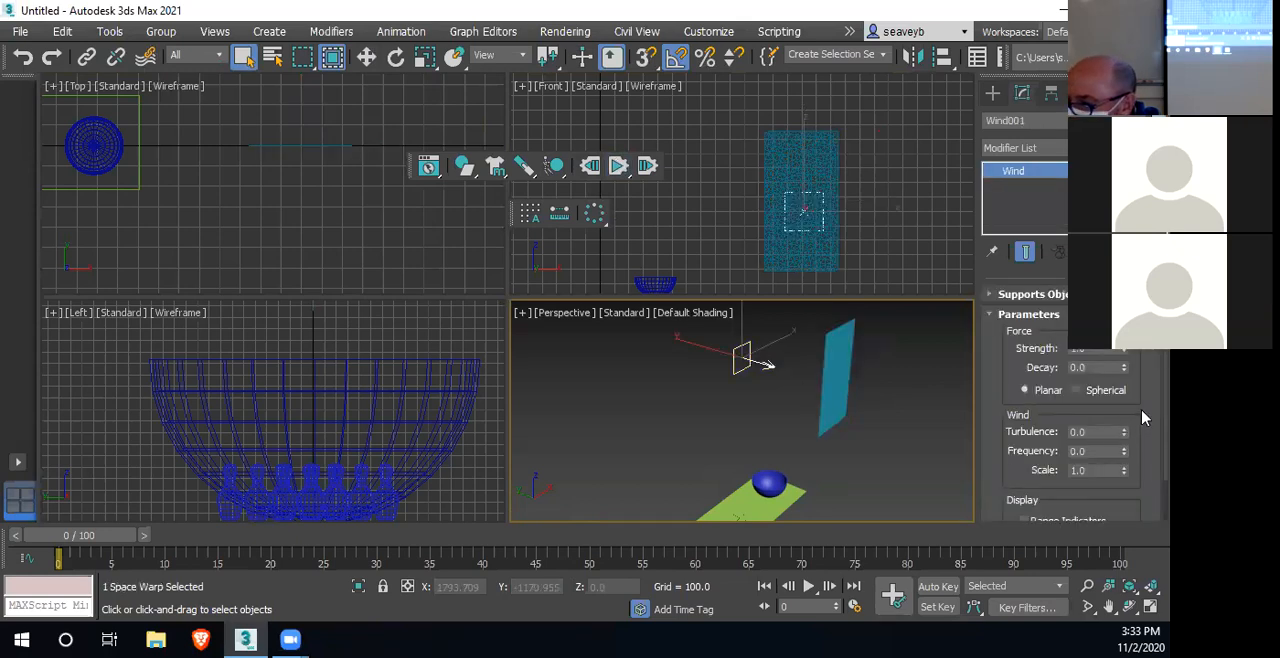
pyautogui.scroll(-2, 1145, 418)
pyautogui.scroll(2, 1145, 418)
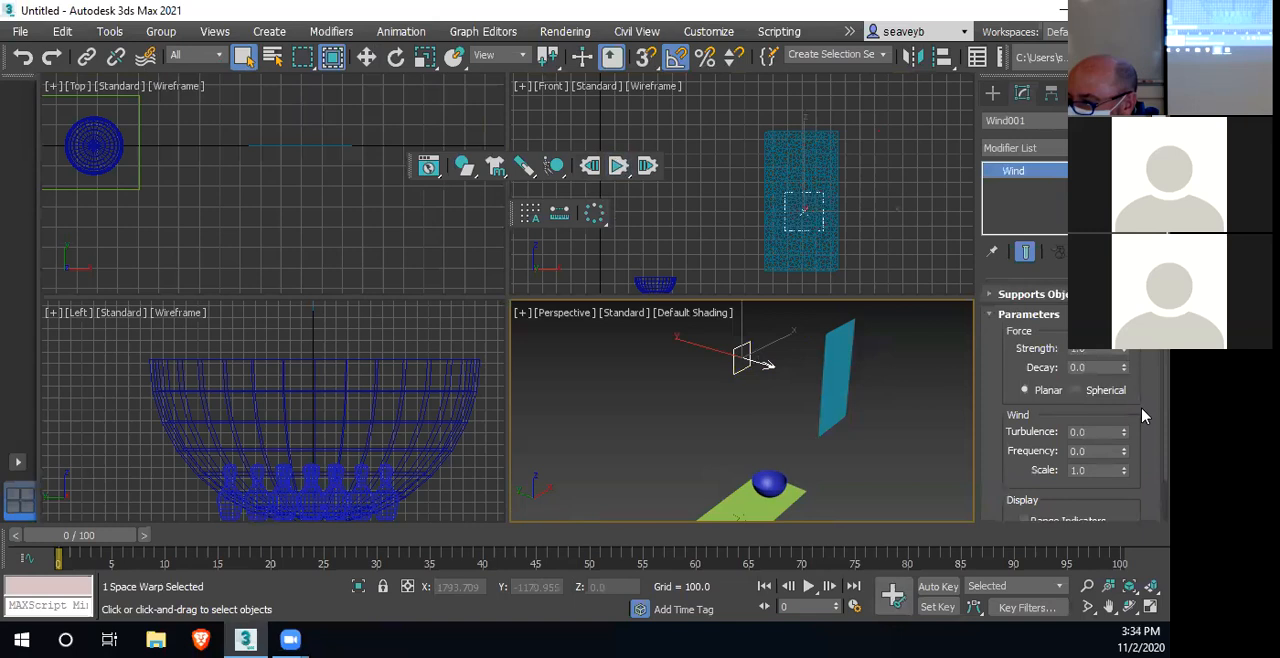
pyautogui.scroll(-2, 1145, 418)
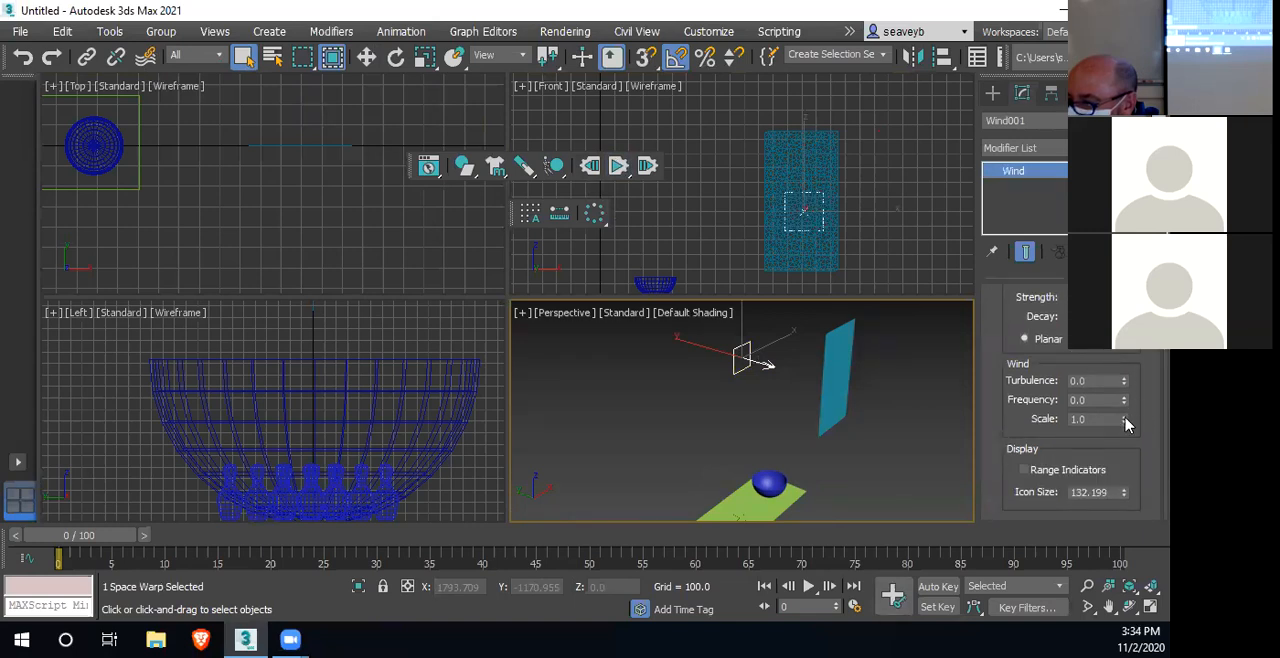
pyautogui.doubleClick(1108, 418)
pyautogui.write('2')
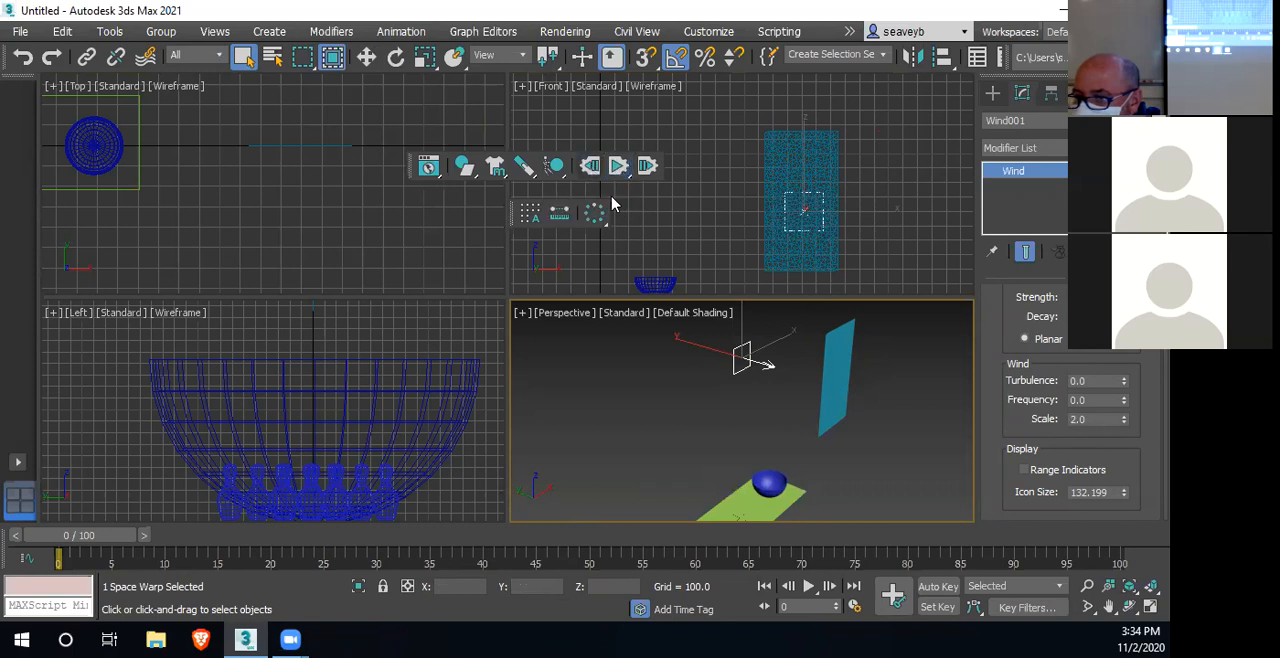
# Examine the hanging cloth's mCloth behavior, forces, fabric, volume and interaction settings and its Wind Binding modifier
pyautogui.click(849, 362)
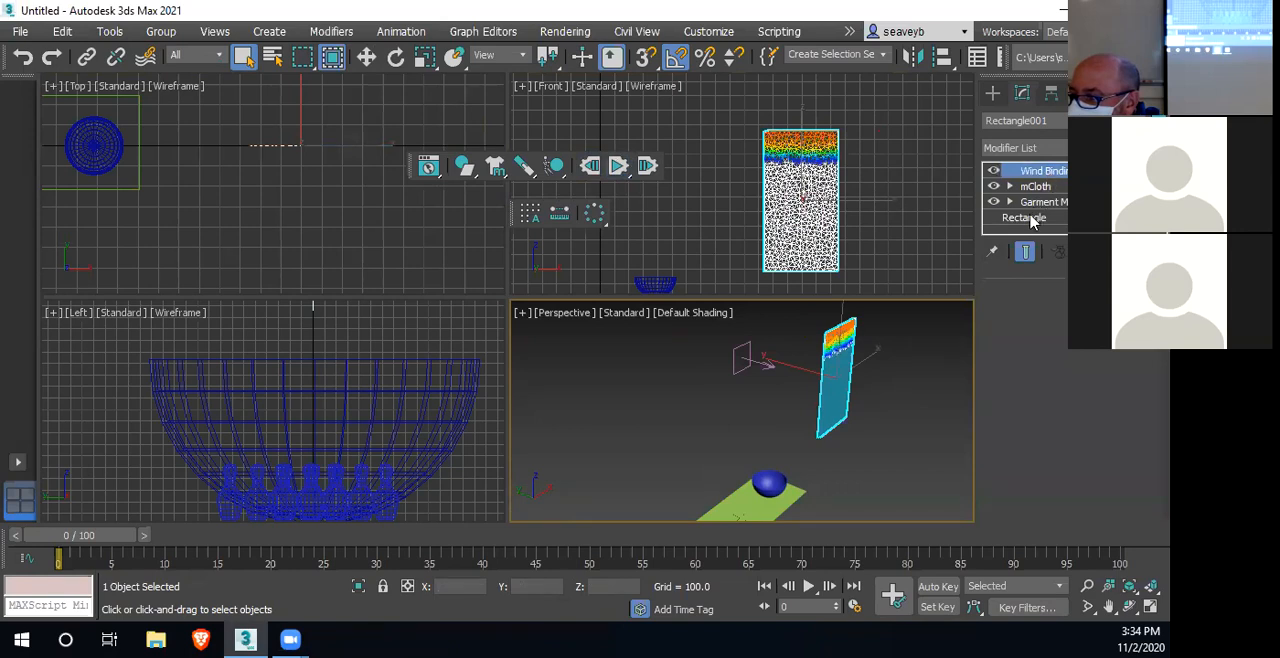
pyautogui.click(1036, 187)
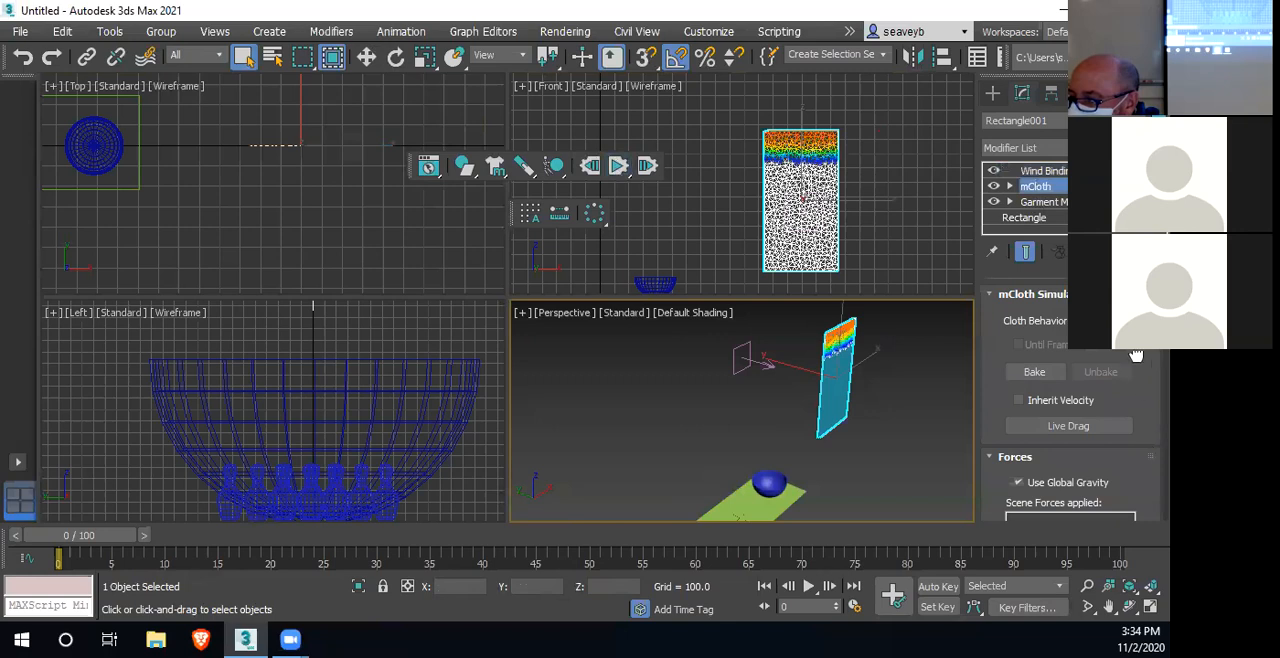
pyautogui.click(1105, 322)
pyautogui.click(1104, 337)
pyautogui.scroll(-5, 1143, 357)
pyautogui.scroll(-4, 1143, 377)
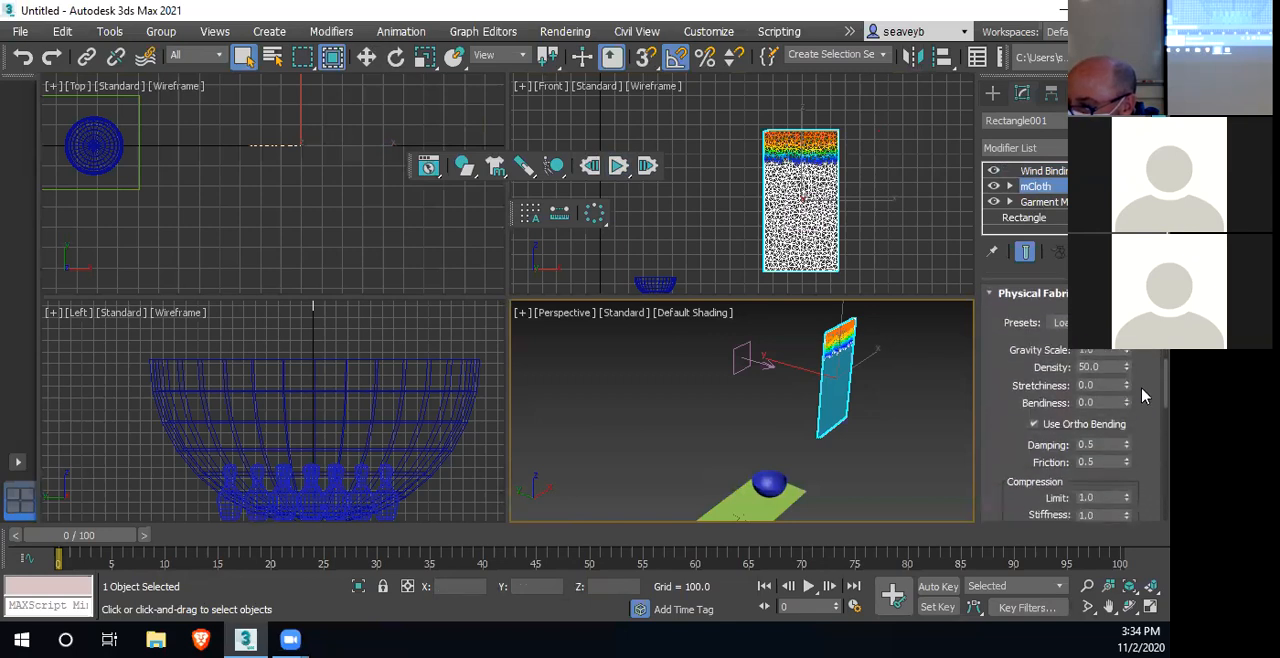
pyautogui.scroll(-4, 1143, 397)
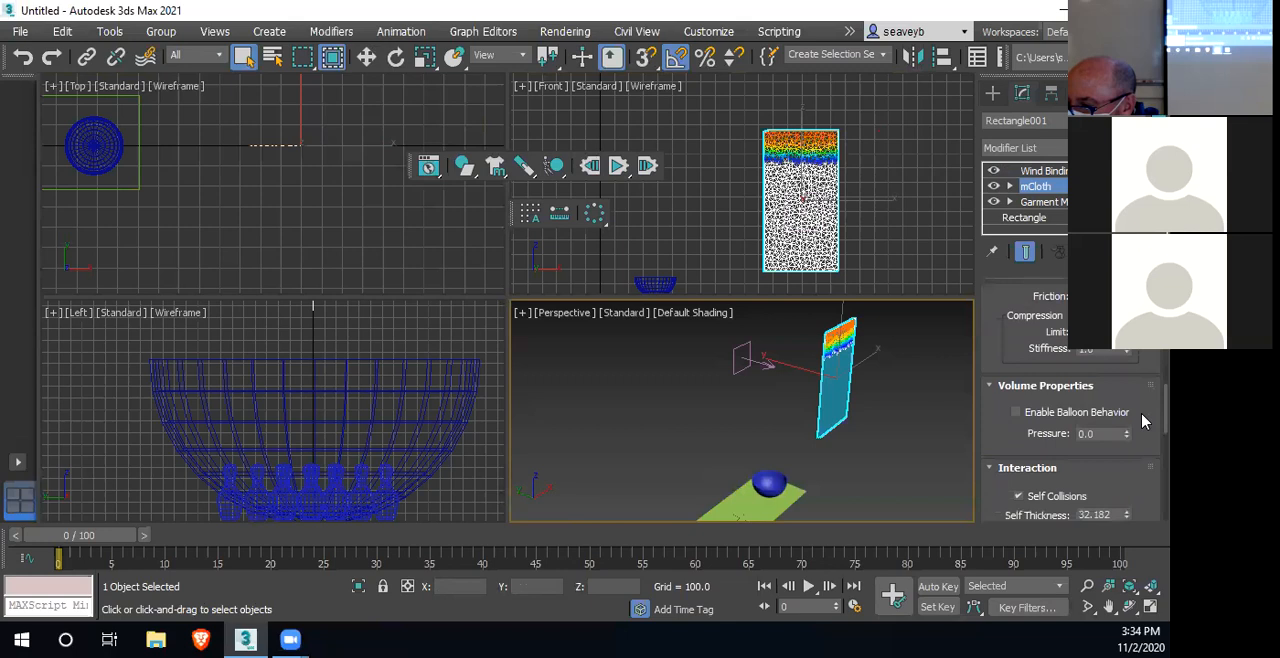
pyautogui.scroll(-6, 1143, 420)
pyautogui.scroll(4, 1143, 428)
pyautogui.scroll(10, 1143, 428)
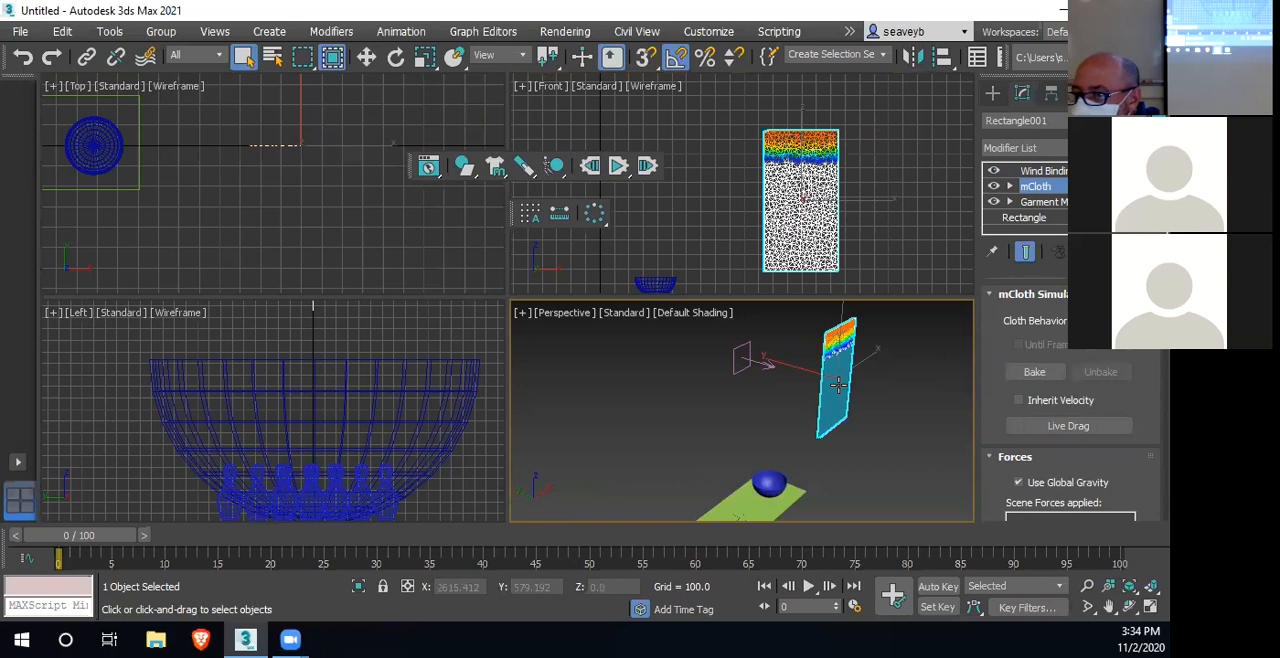
pyautogui.click(1010, 187)
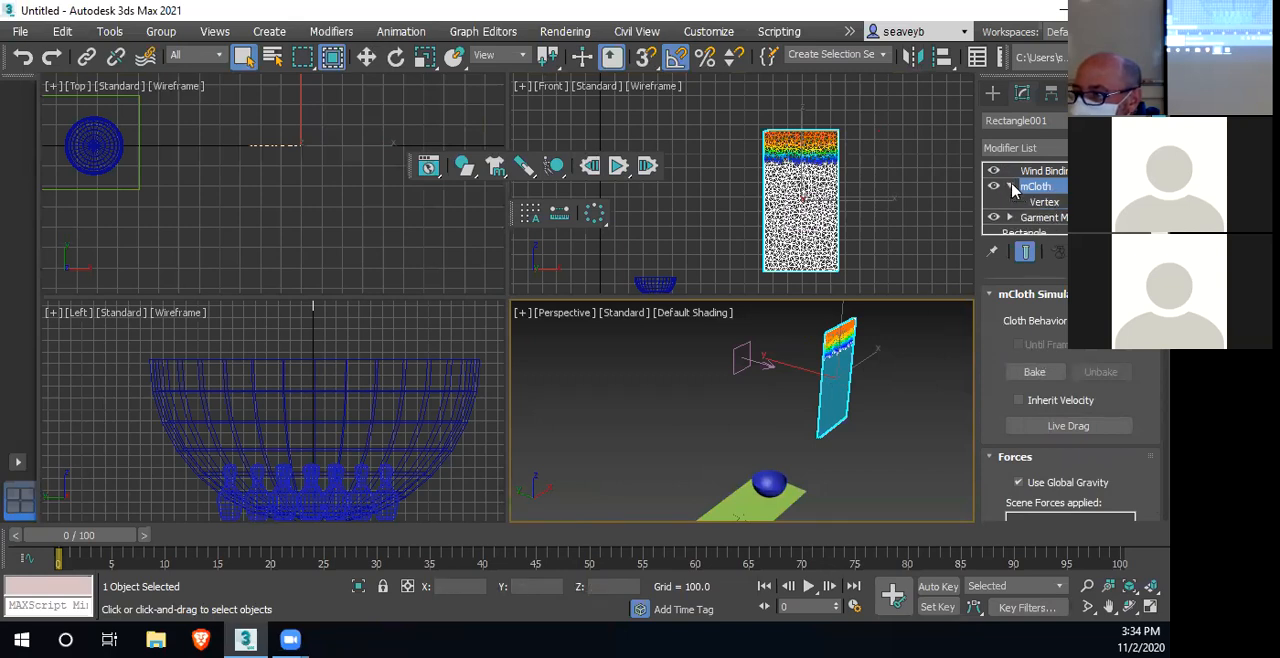
pyautogui.click(1010, 187)
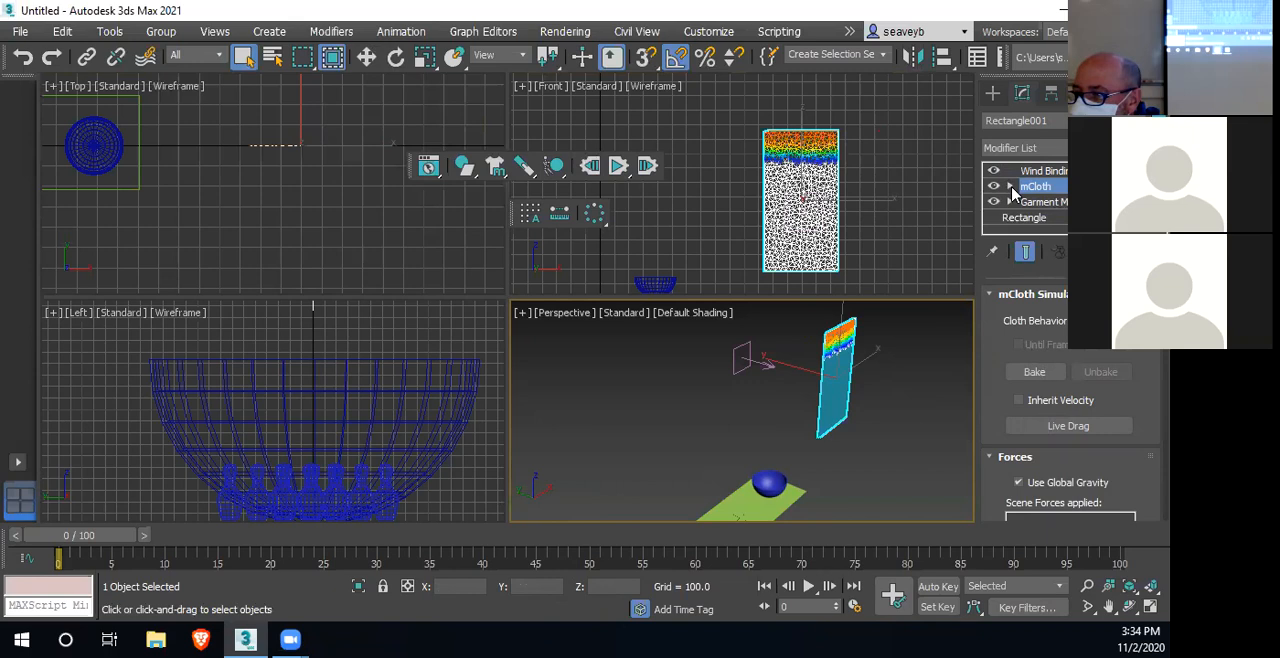
pyautogui.click(1050, 171)
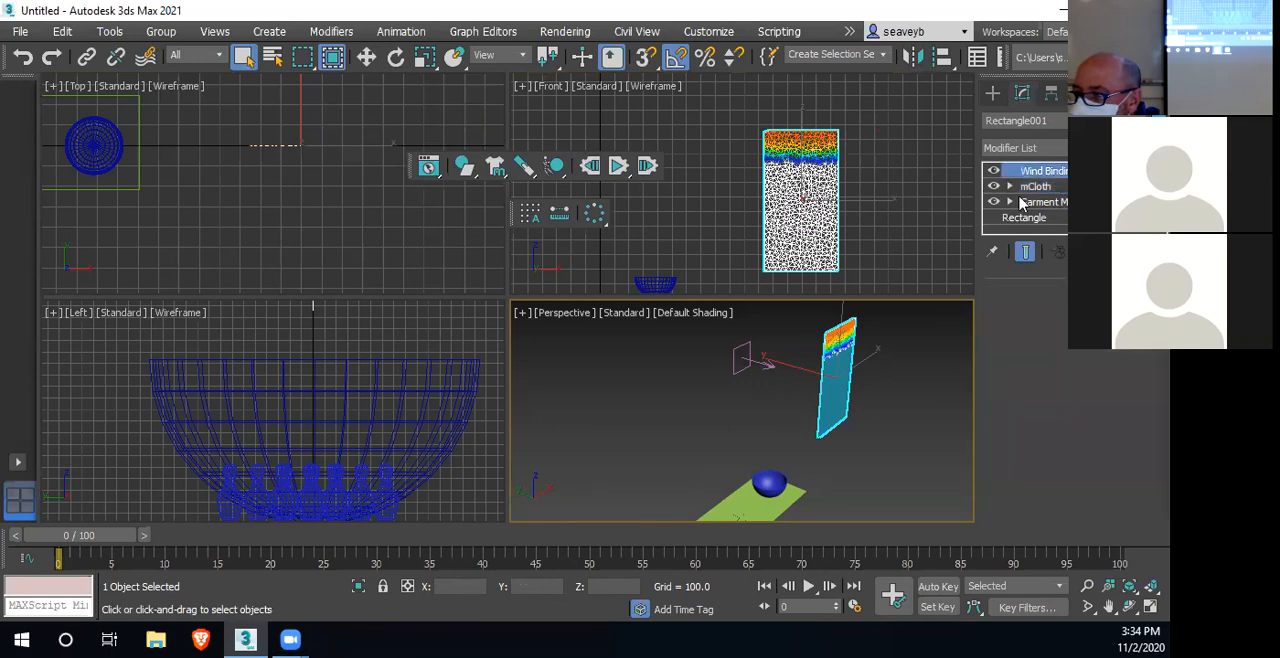
# Run the simulation with the new wind scale, select the Wind space warp while it plays, and reset the simulation
pyautogui.click(621, 172)
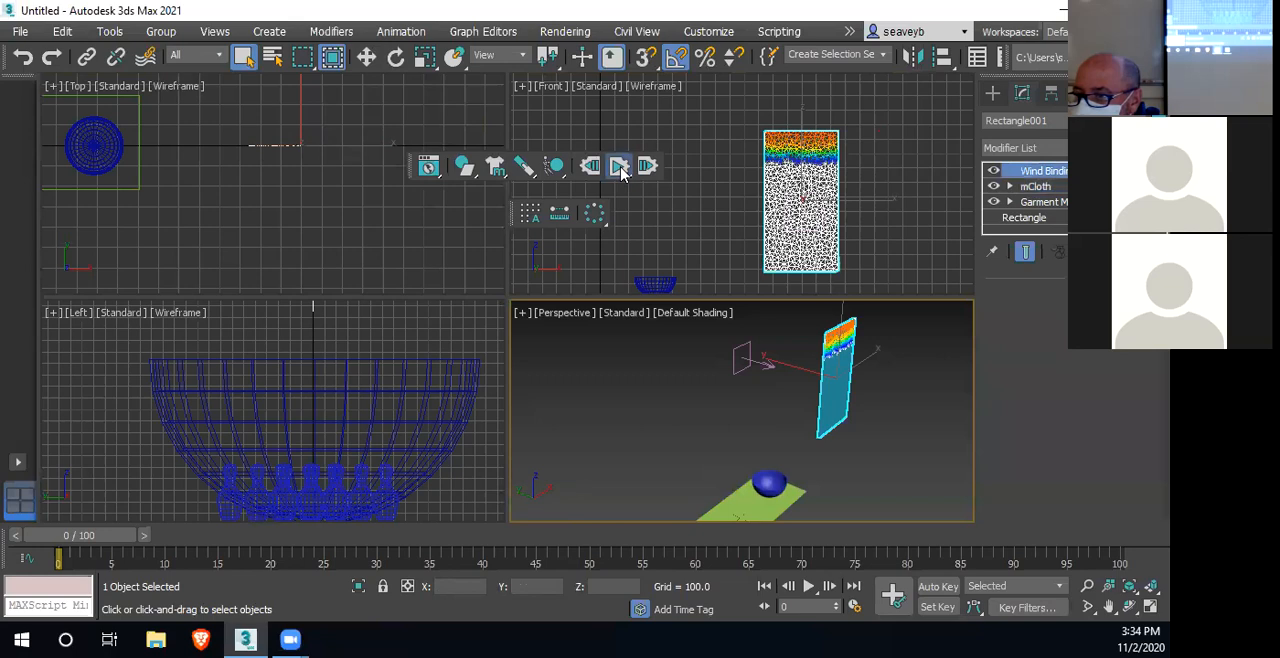
pyautogui.click(748, 361)
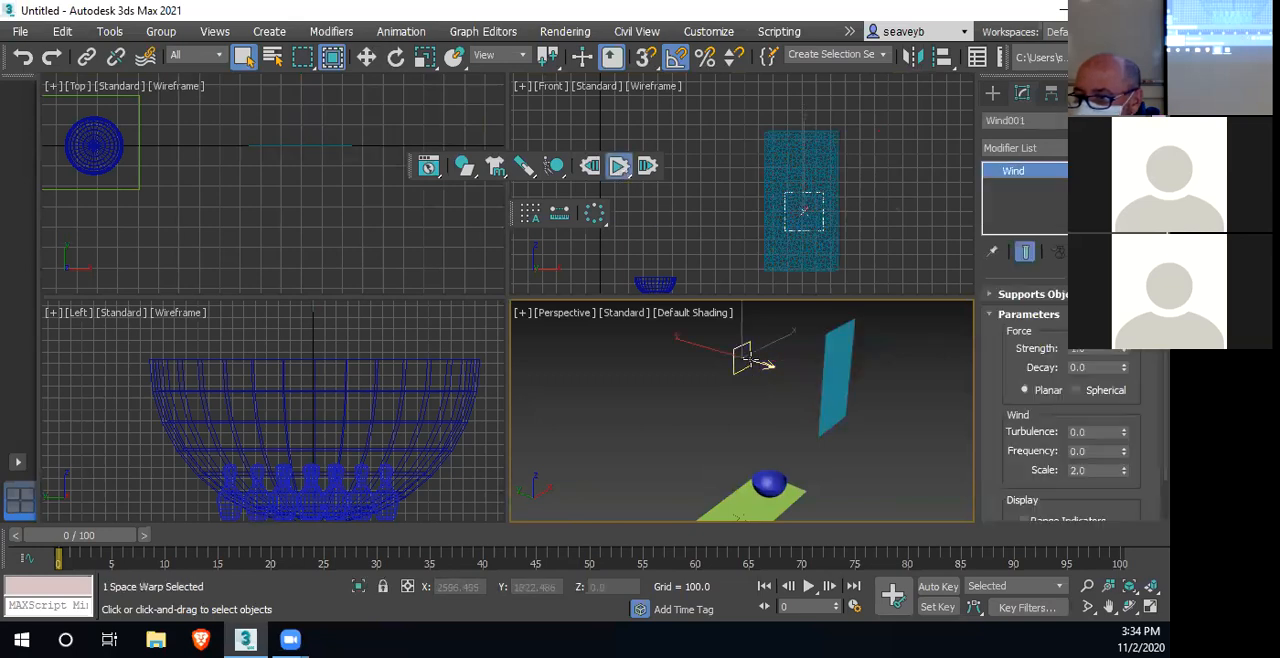
pyautogui.click(589, 169)
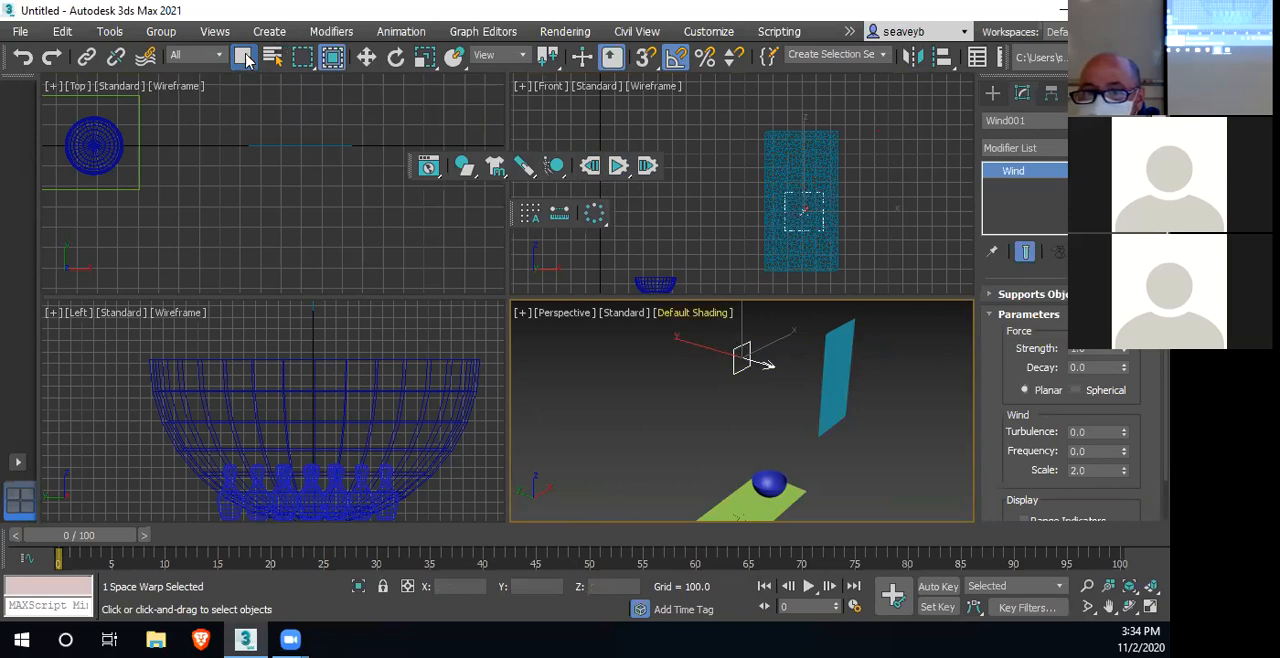
# Move the Wind space warp closer to the hanging cloth
pyautogui.press('w')
pyautogui.rightClick(731, 274)
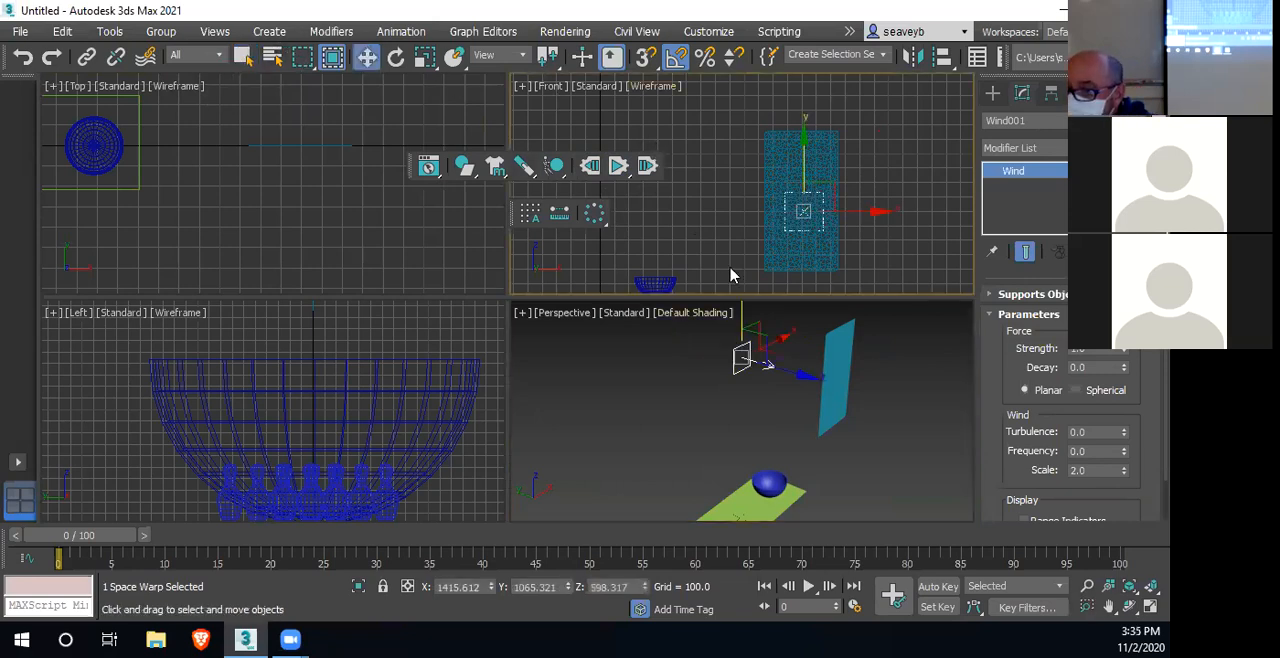
pyautogui.rightClick(807, 377)
pyautogui.moveTo(752, 362); pyautogui.dragTo(815, 360)
# Rotate the Wind space warp -35 degrees about Z in the Top view and shift it along X so it blows diagonally at the cloth
pyautogui.rightClick(503, 246)
pyautogui.press('e')
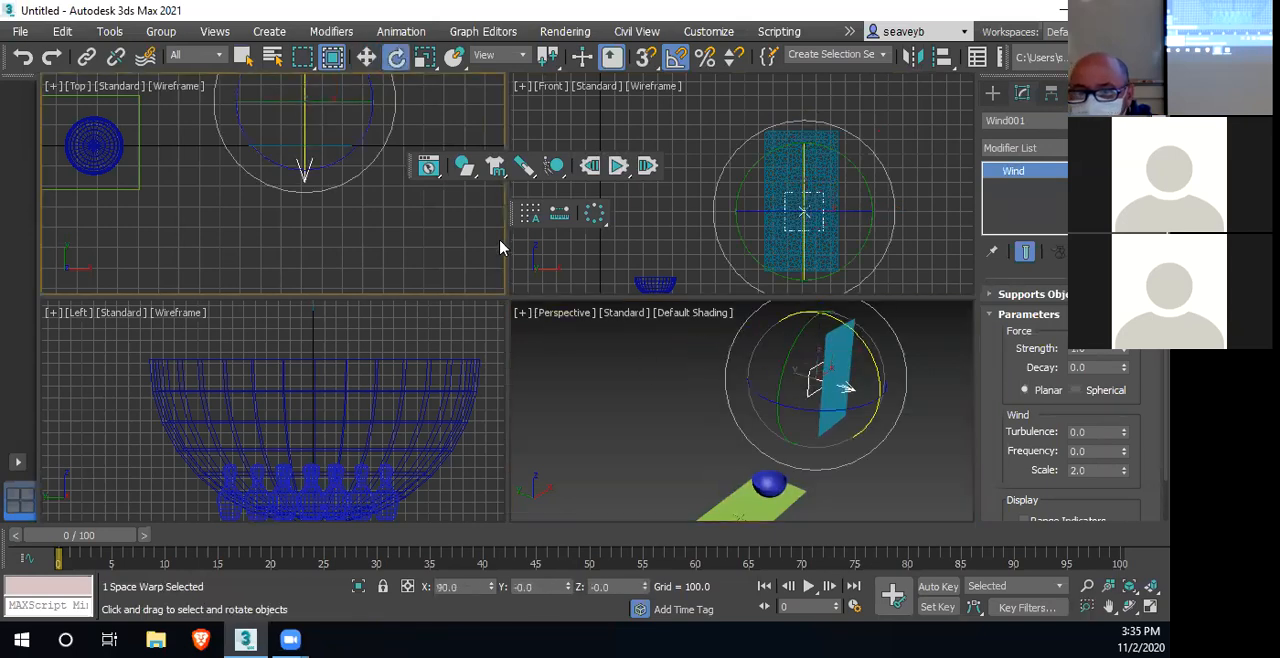
pyautogui.moveTo(367, 127); pyautogui.dragTo(361, 148)
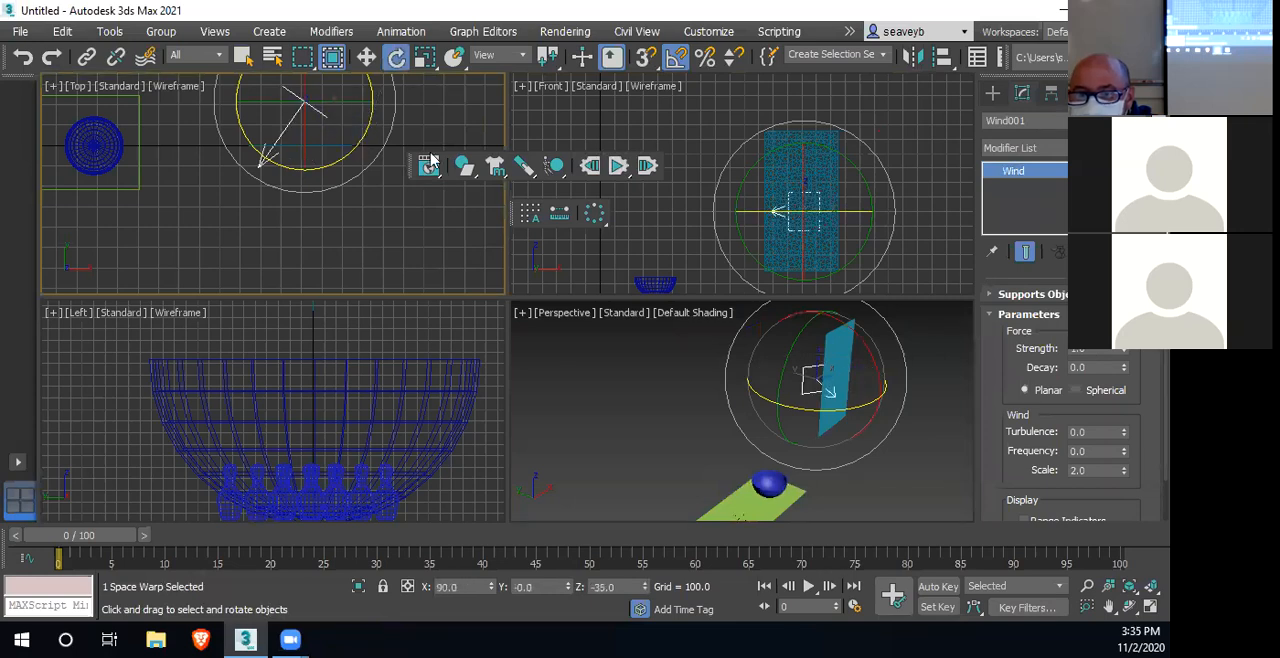
pyautogui.press('w')
pyautogui.moveTo(334, 91); pyautogui.dragTo(371, 93)
pyautogui.click(822, 392)
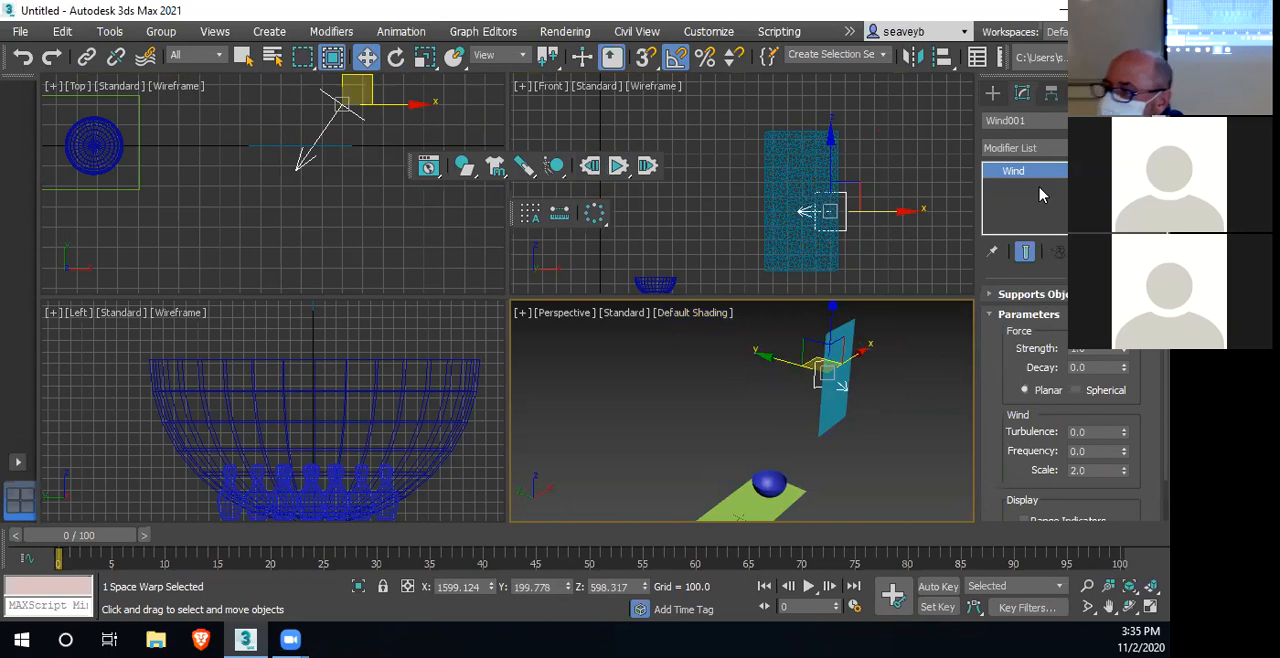
# Select the hanging cloth and, at its mCloth Vertex level, choose the Group001 (pin) vertex group
pyautogui.click(788, 194)
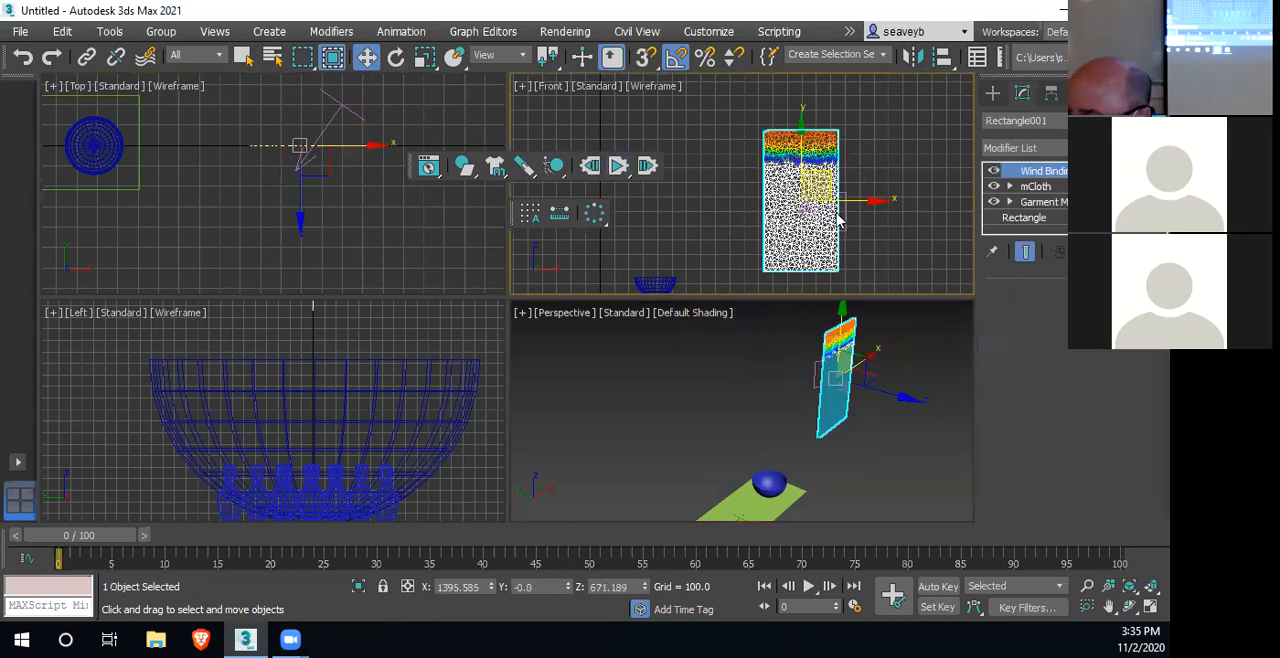
pyautogui.click(1010, 187)
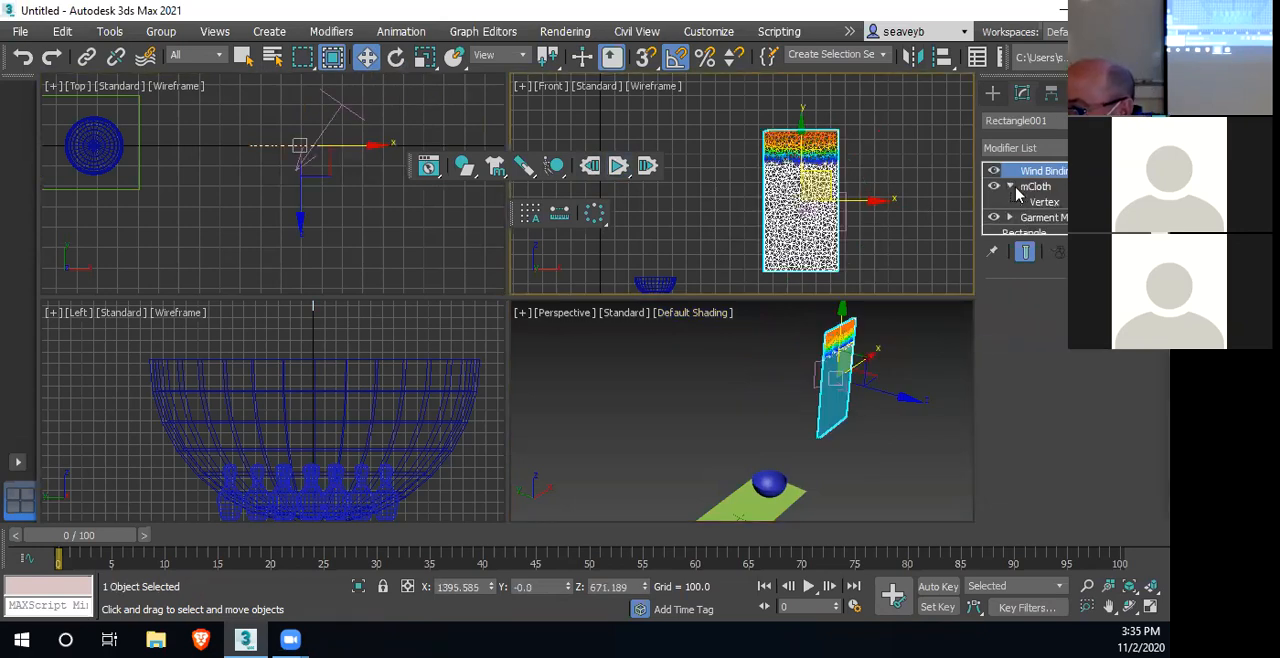
pyautogui.click(1044, 202)
pyautogui.scroll(-4, 1141, 445)
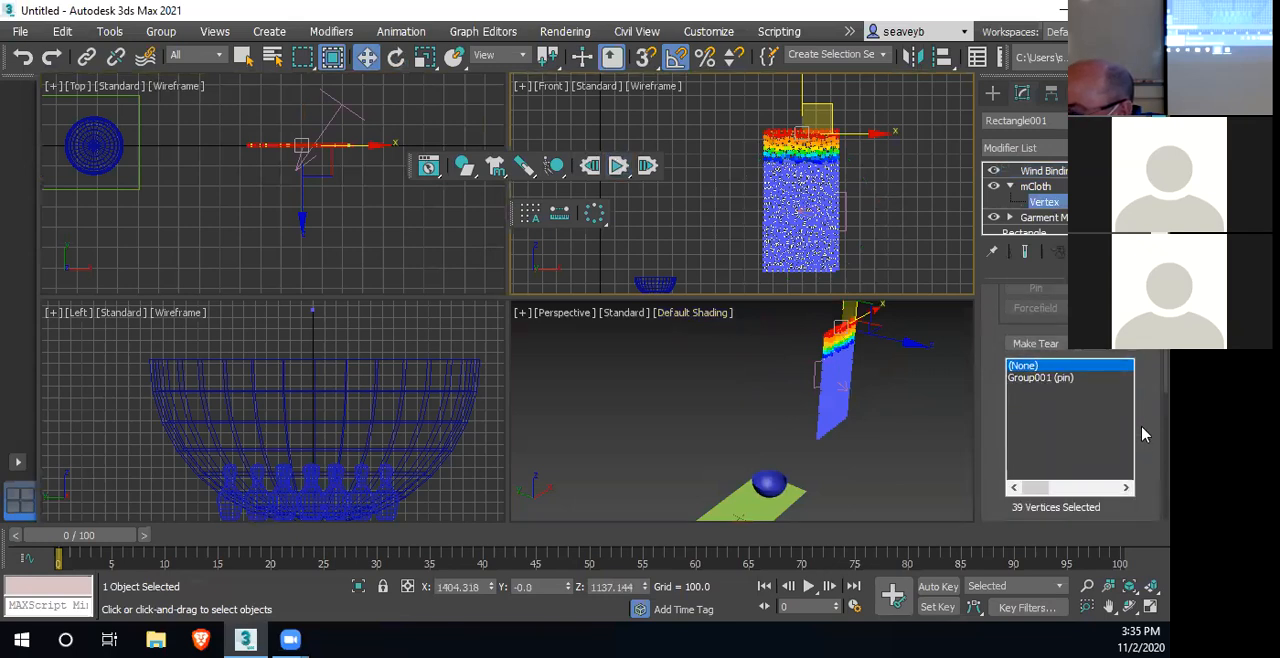
pyautogui.scroll(2, 1144, 434)
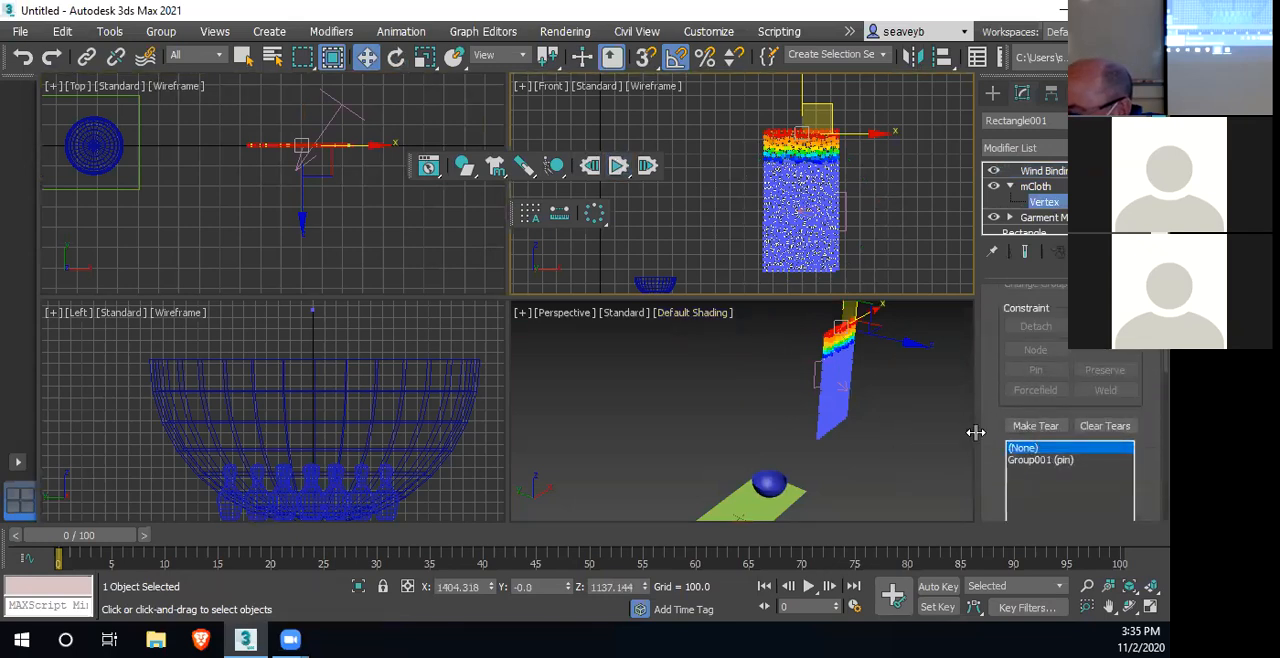
pyautogui.scroll(-1, 1035, 446)
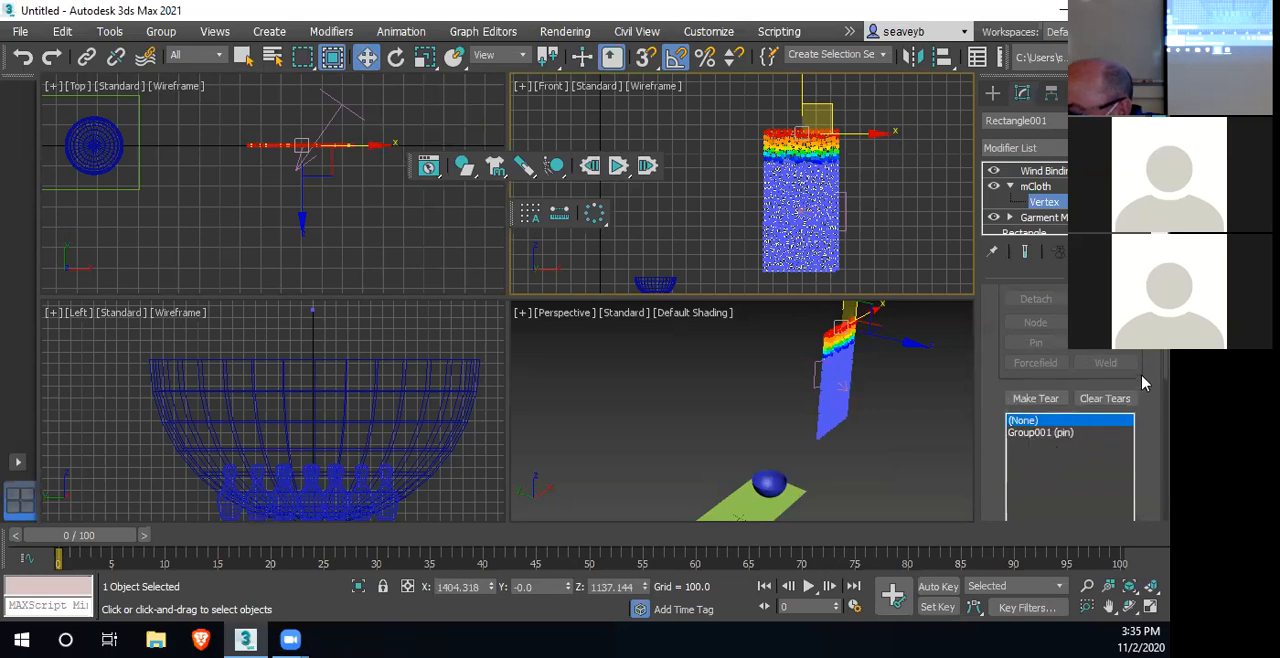
pyautogui.scroll(-4, 1143, 380)
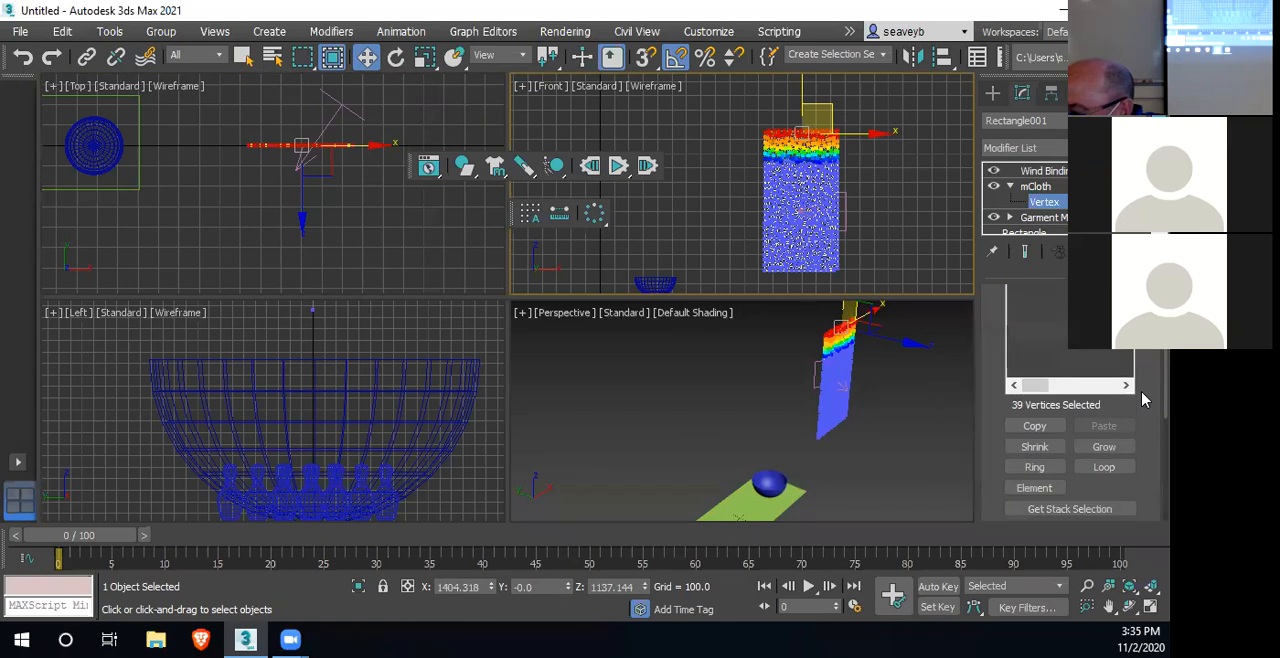
pyautogui.scroll(5, 1143, 398)
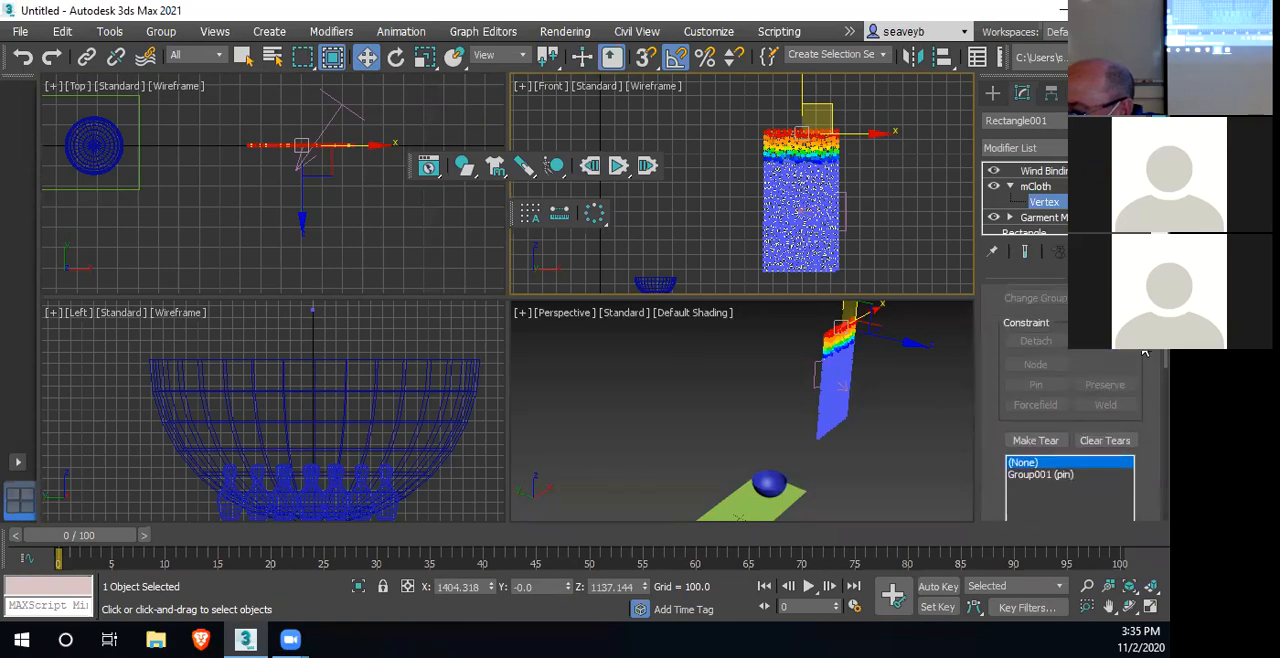
pyautogui.click(1048, 475)
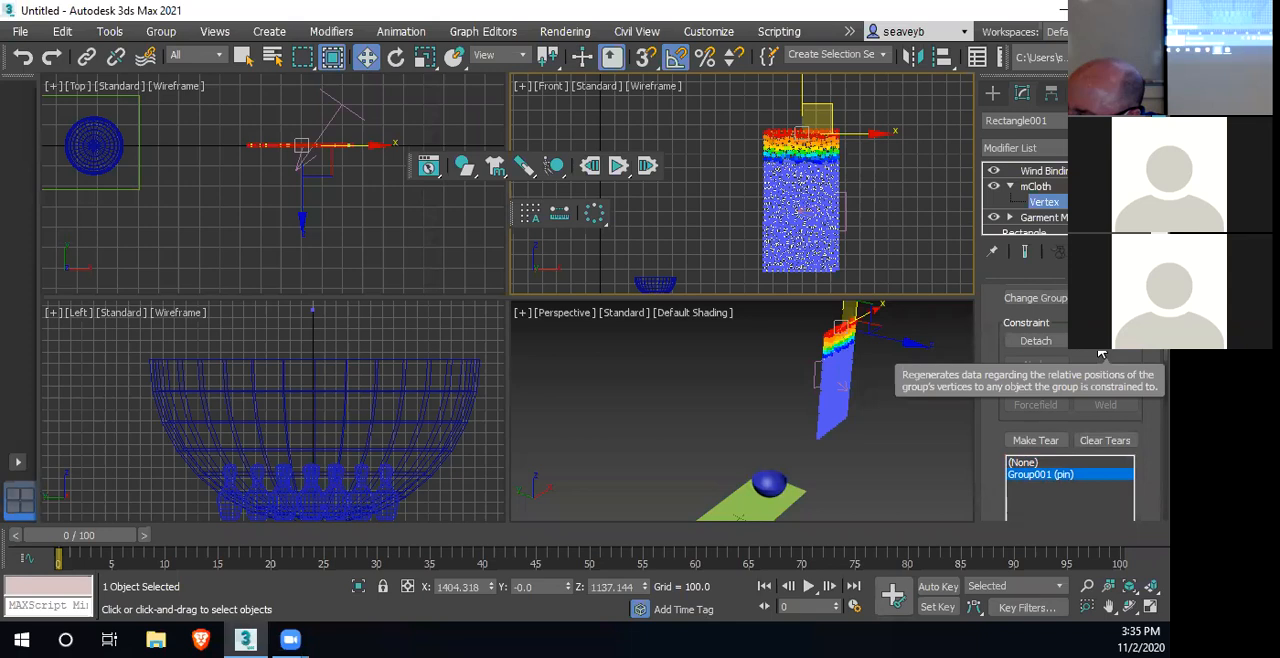
# Examine the pin group's selection tools, constraint options and soft selection parameters
pyautogui.scroll(-5, 1145, 393)
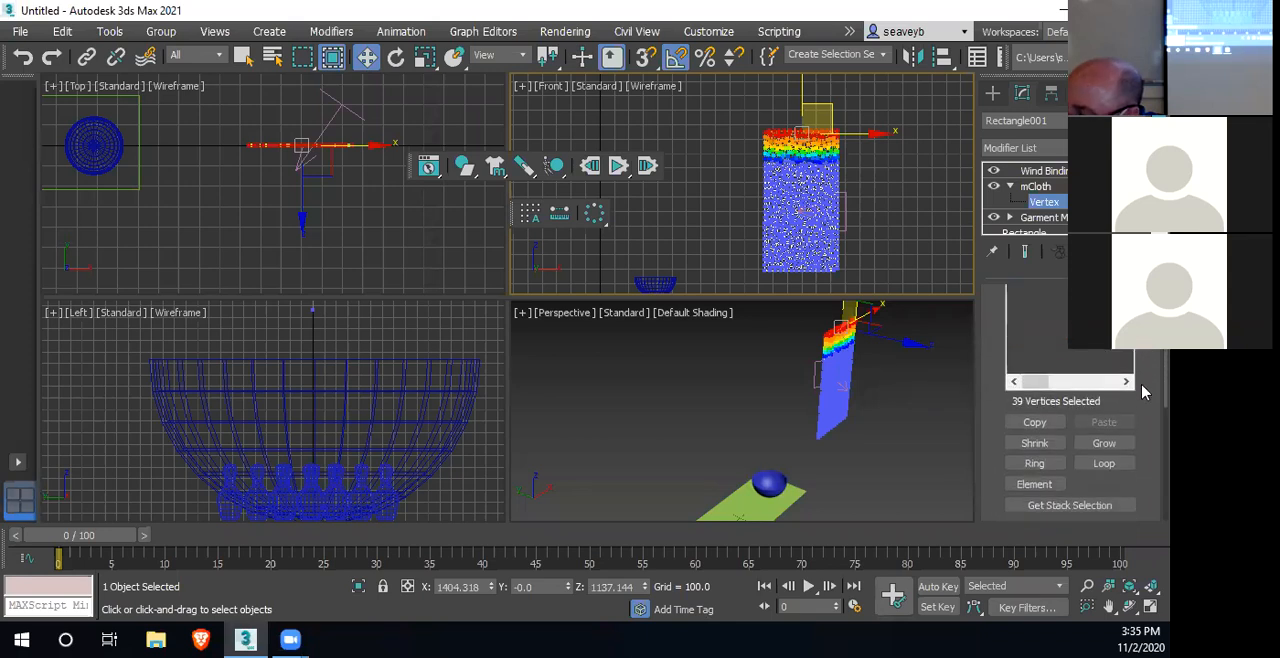
pyautogui.scroll(-2, 1145, 395)
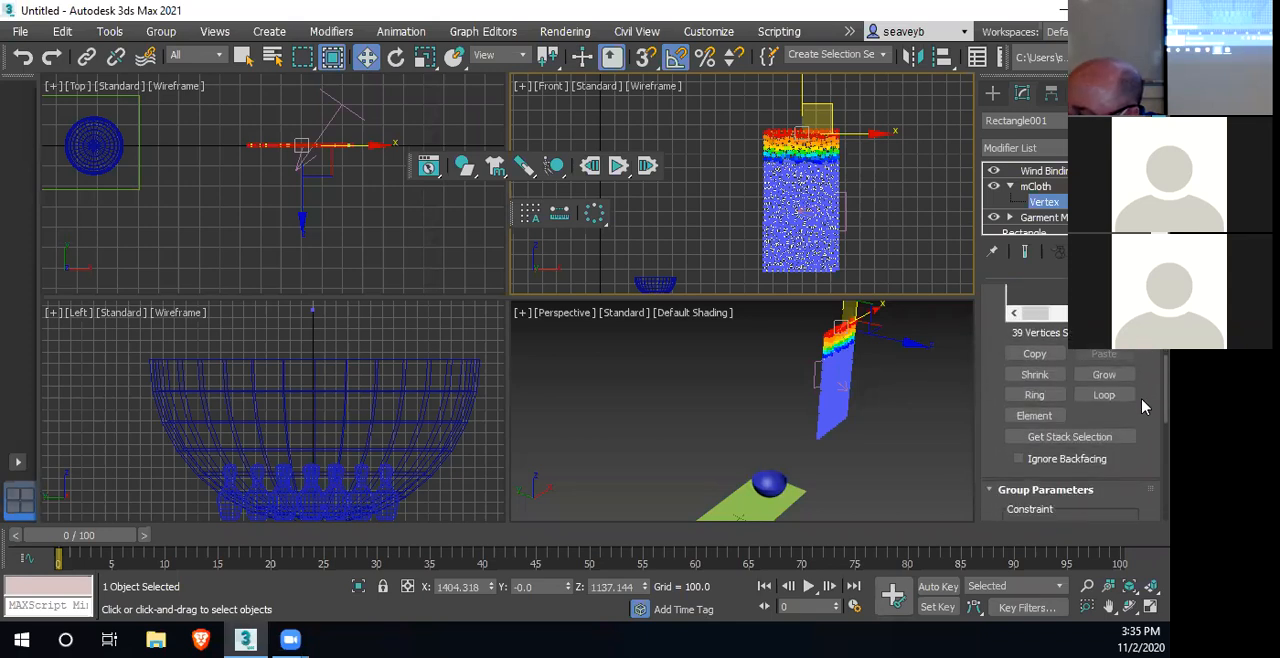
pyautogui.scroll(-4, 1145, 410)
pyautogui.scroll(-4, 1145, 441)
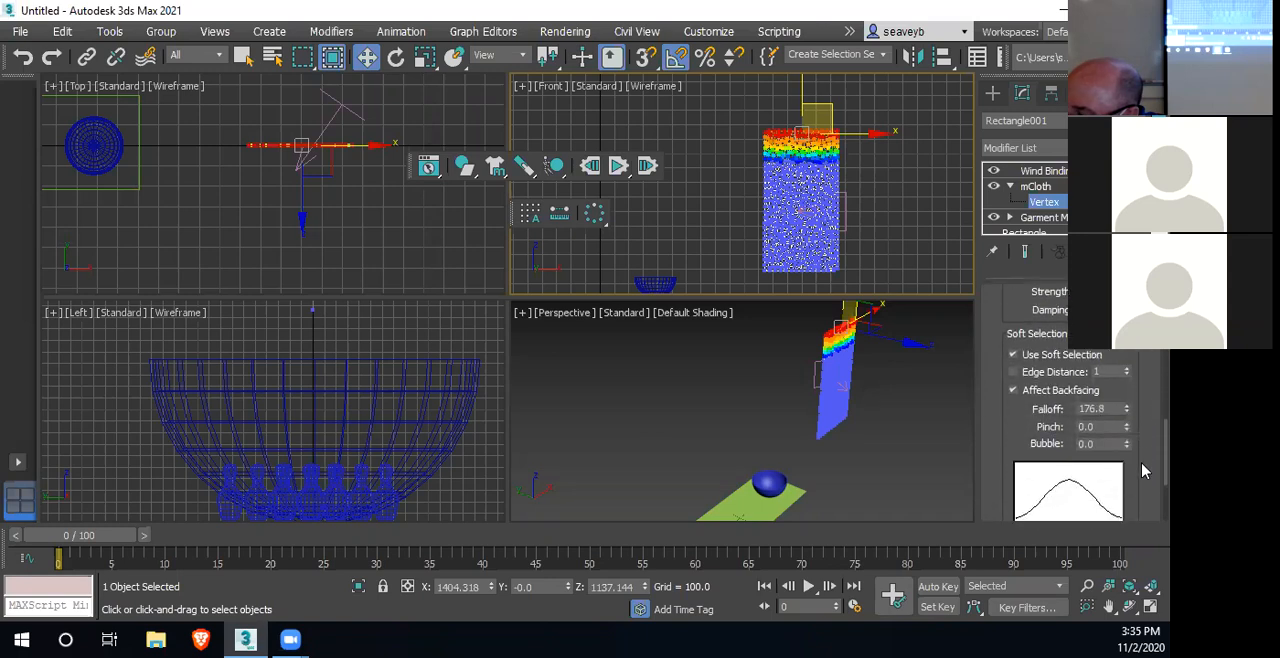
pyautogui.scroll(4, 1145, 455)
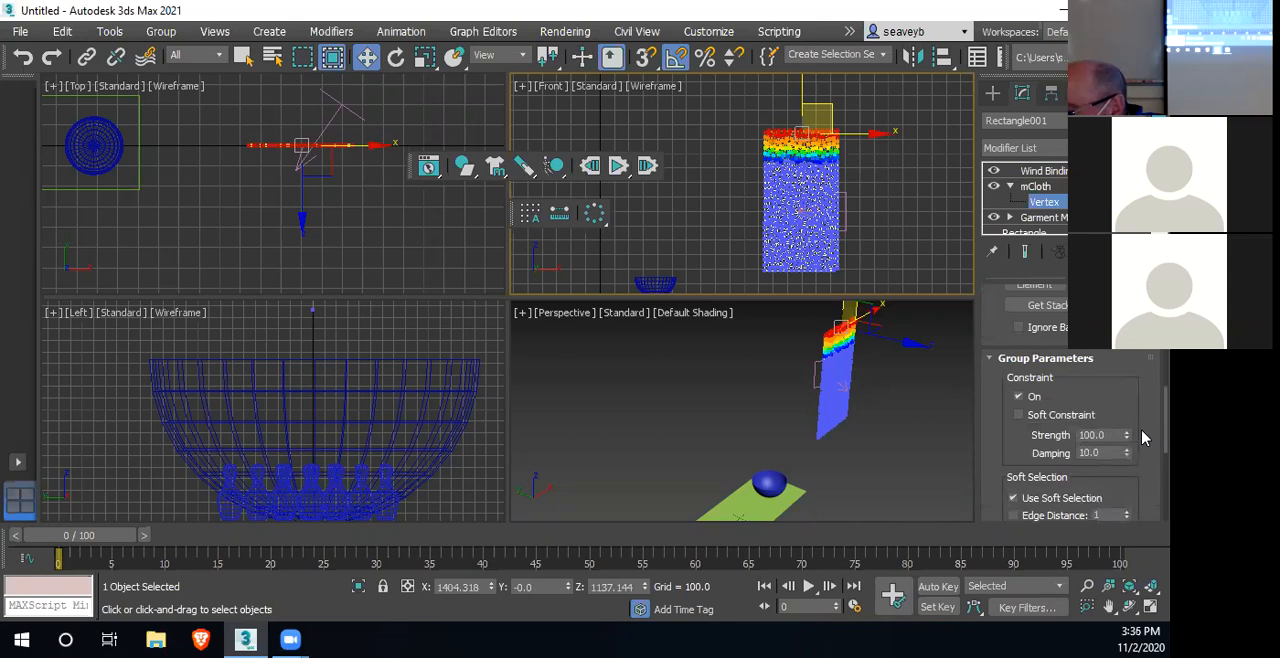
pyautogui.moveTo(1142, 431)
pyautogui.mouseDown()
pyautogui.moveTo(1142, 350)
pyautogui.moveTo(1142, 435)
pyautogui.mouseUp()
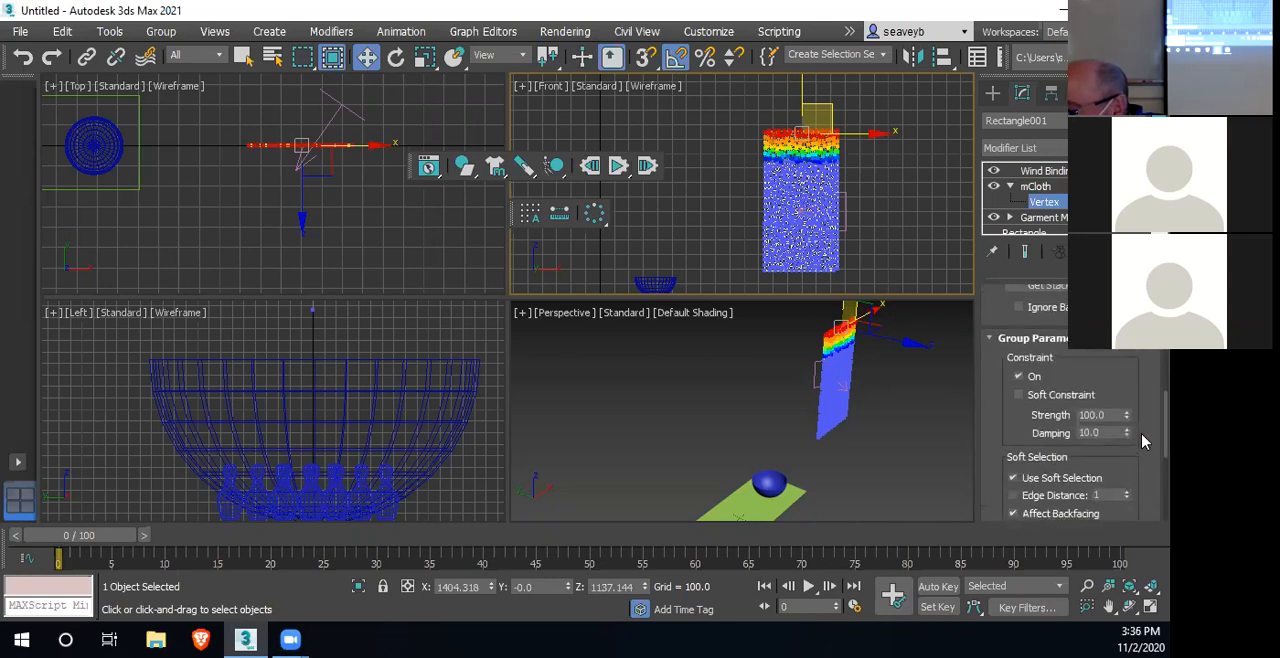
# Run the simulation with the pin group's constraint turned off, reset it, and rerun it with the constraint turned back on
pyautogui.click(1018, 378)
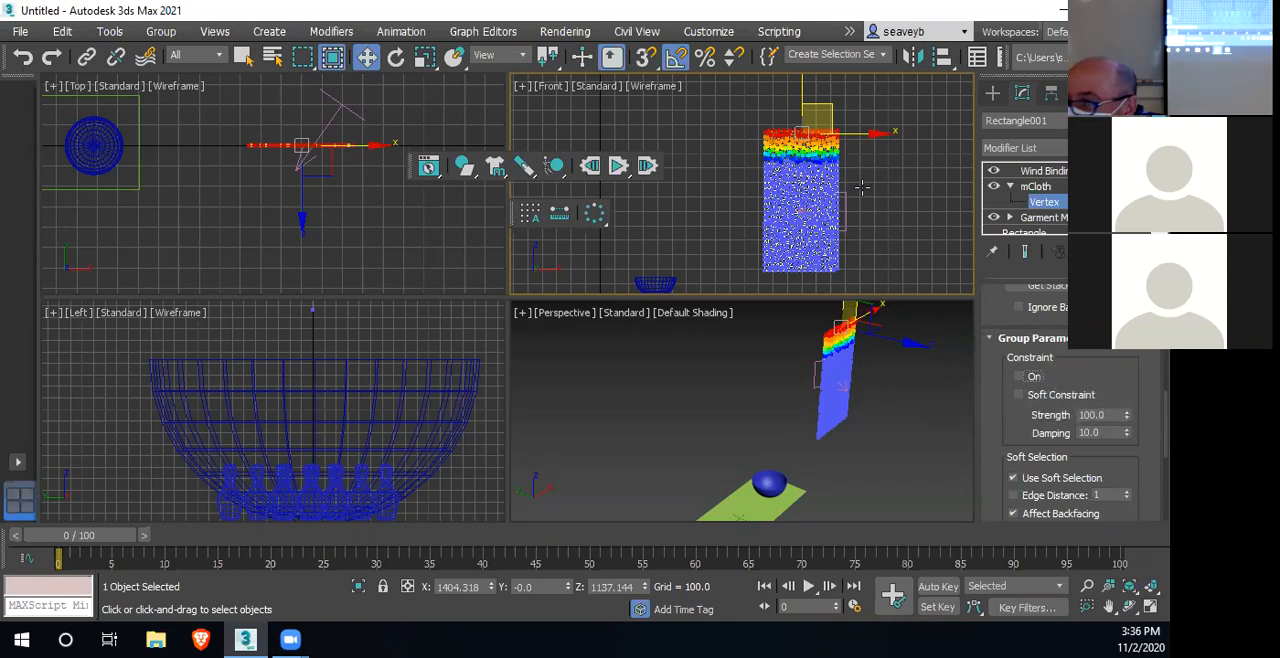
pyautogui.click(618, 166)
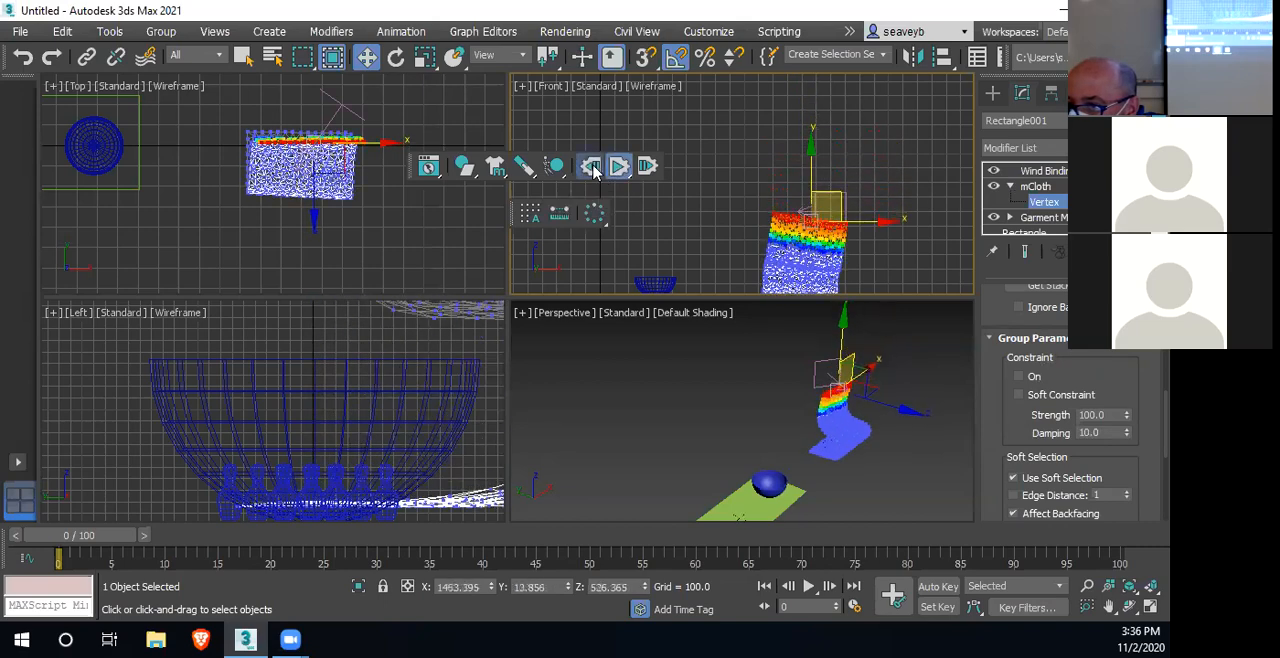
pyautogui.click(591, 167)
pyautogui.click(1018, 376)
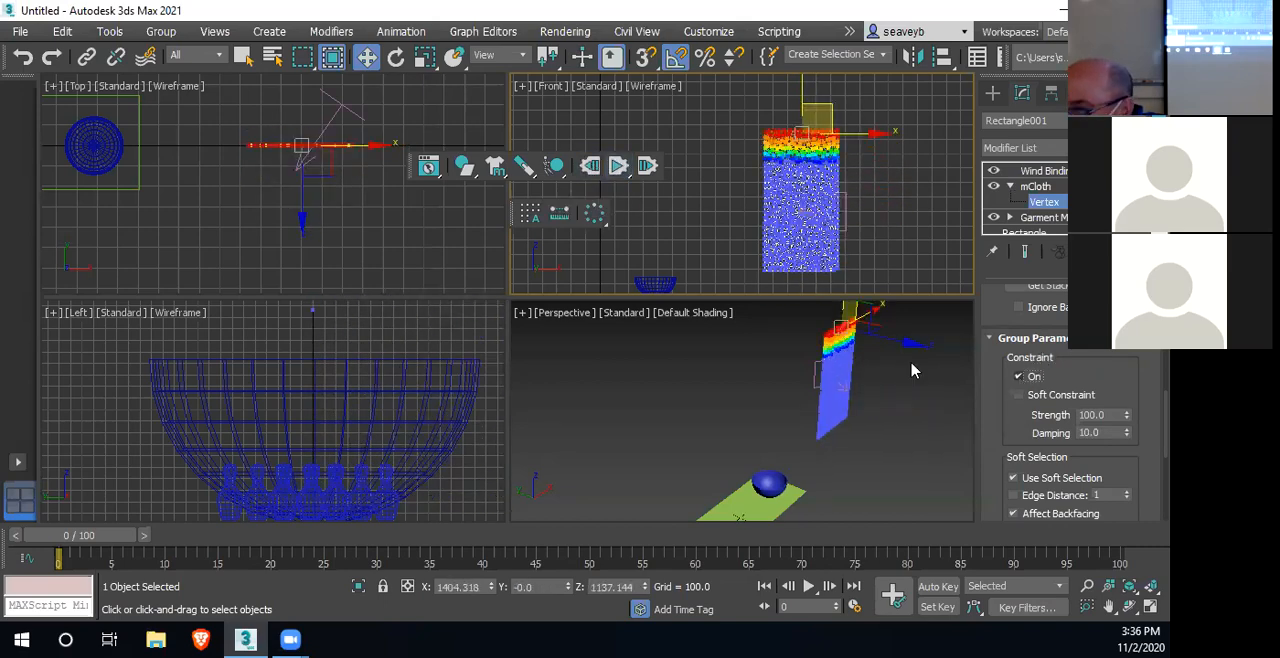
pyautogui.click(618, 173)
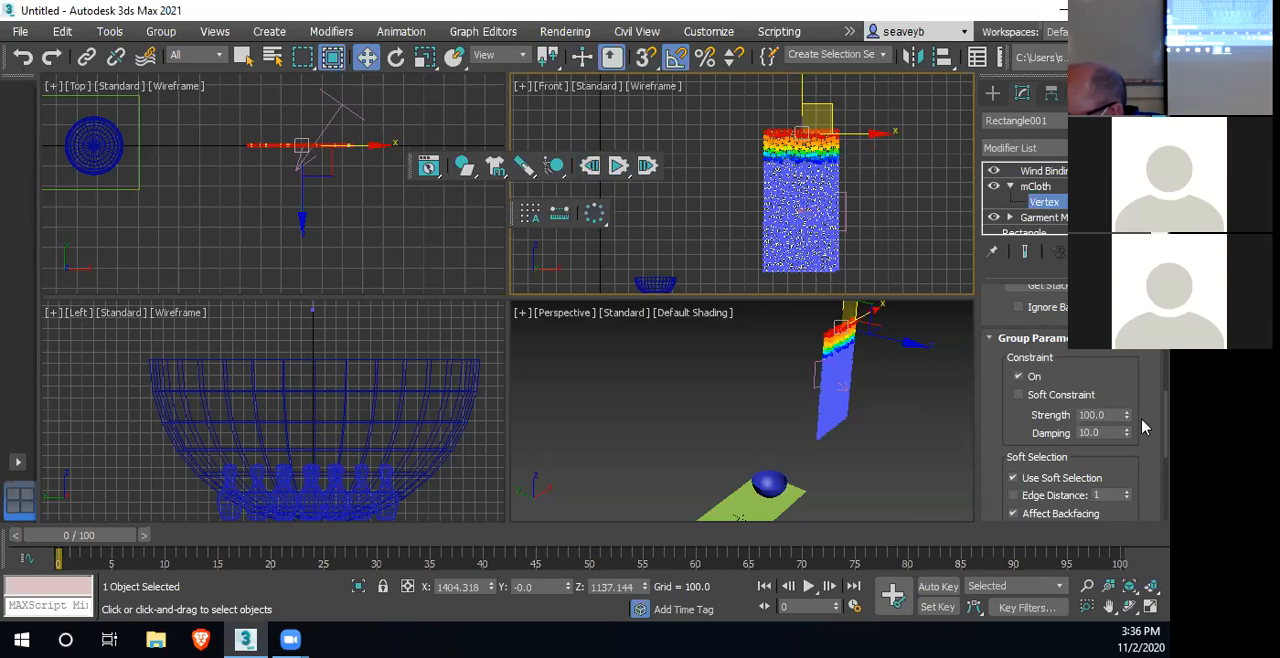
# Review the pin group's constraint types, vertex selection tools and group parameters
pyautogui.scroll(5, 1143, 412)
pyautogui.scroll(1, 1070, 400)
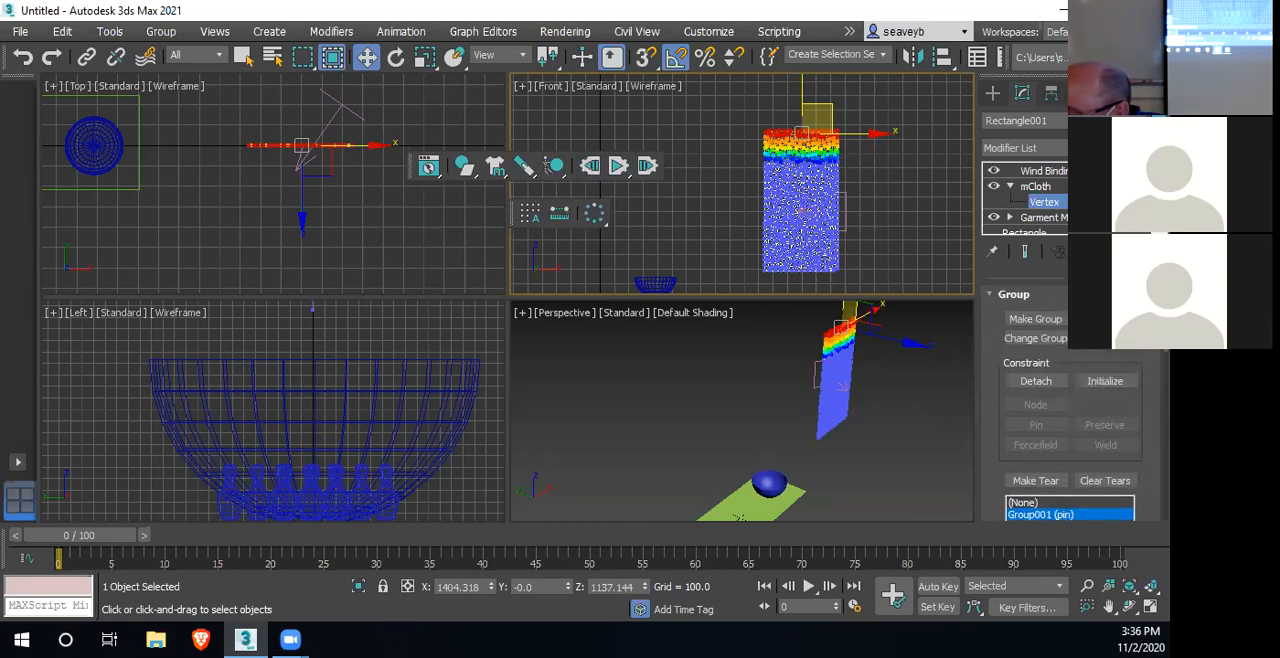
pyautogui.scroll(-3, 1070, 405)
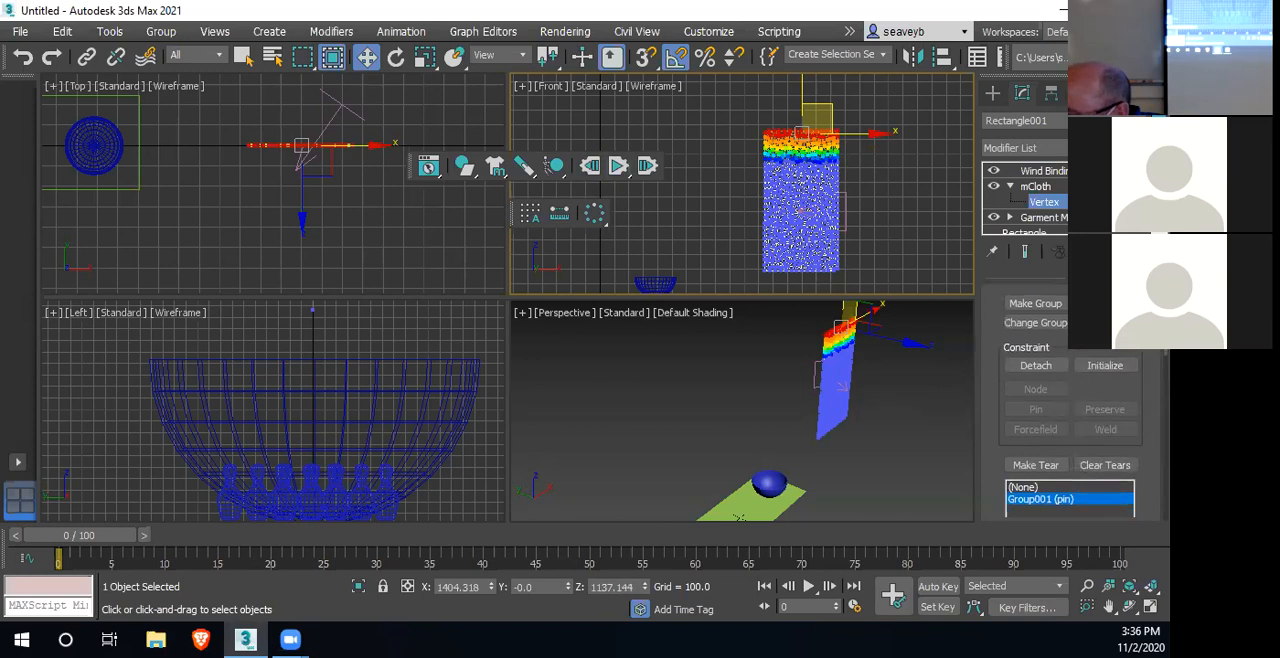
pyautogui.scroll(-5, 1145, 365)
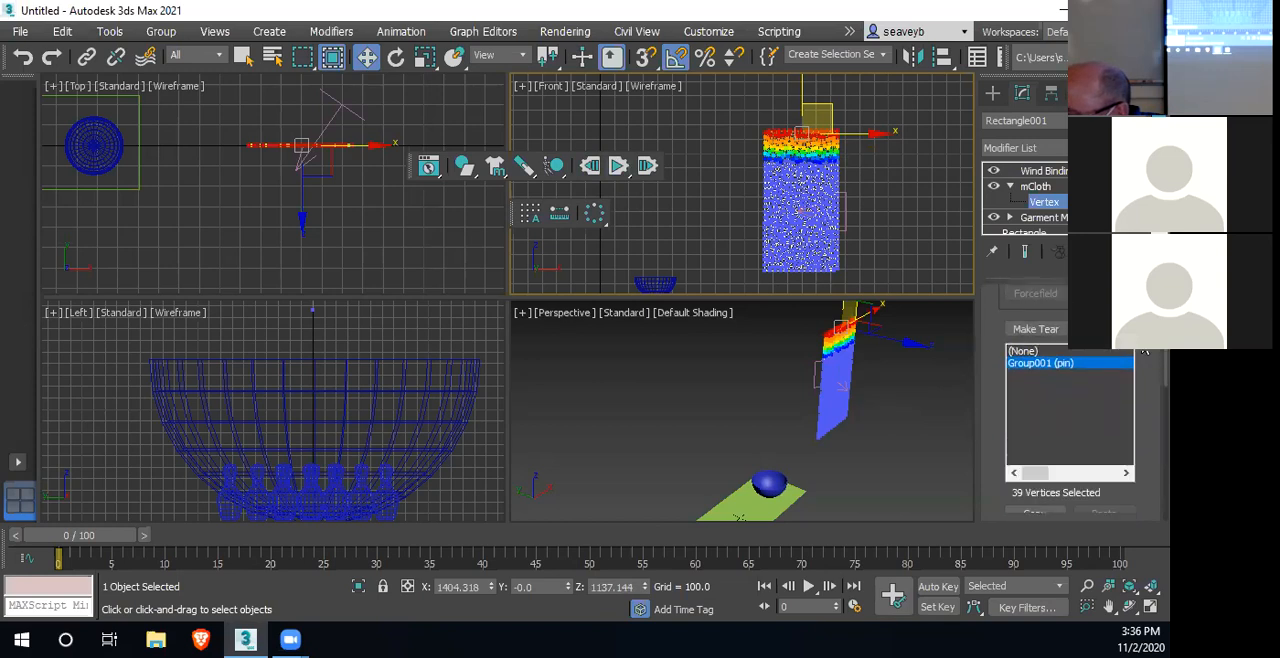
pyautogui.scroll(-8, 1145, 365)
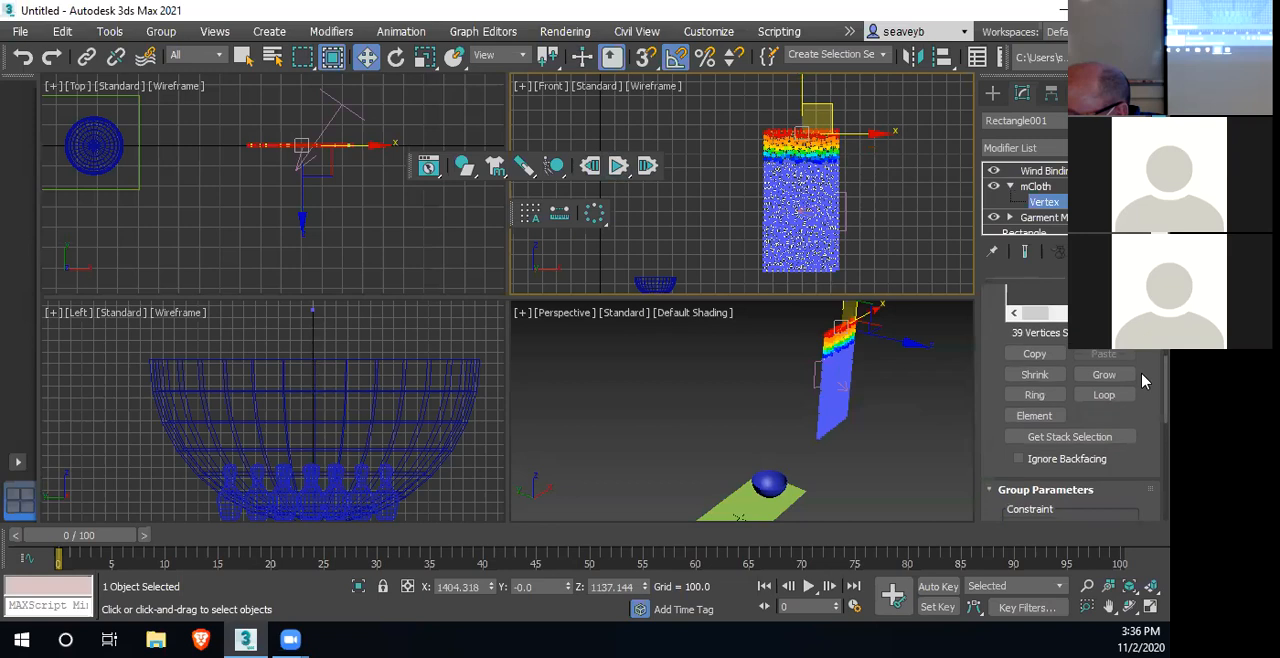
pyautogui.scroll(-1, 1145, 420)
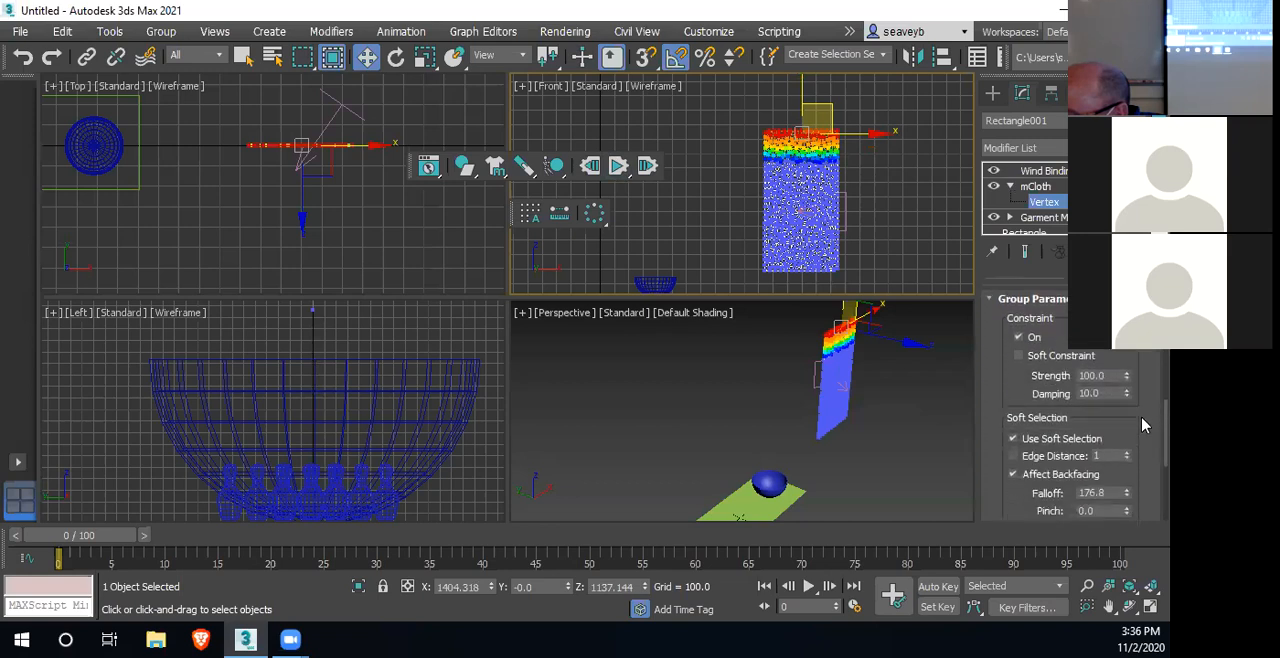
pyautogui.scroll(-2, 1145, 428)
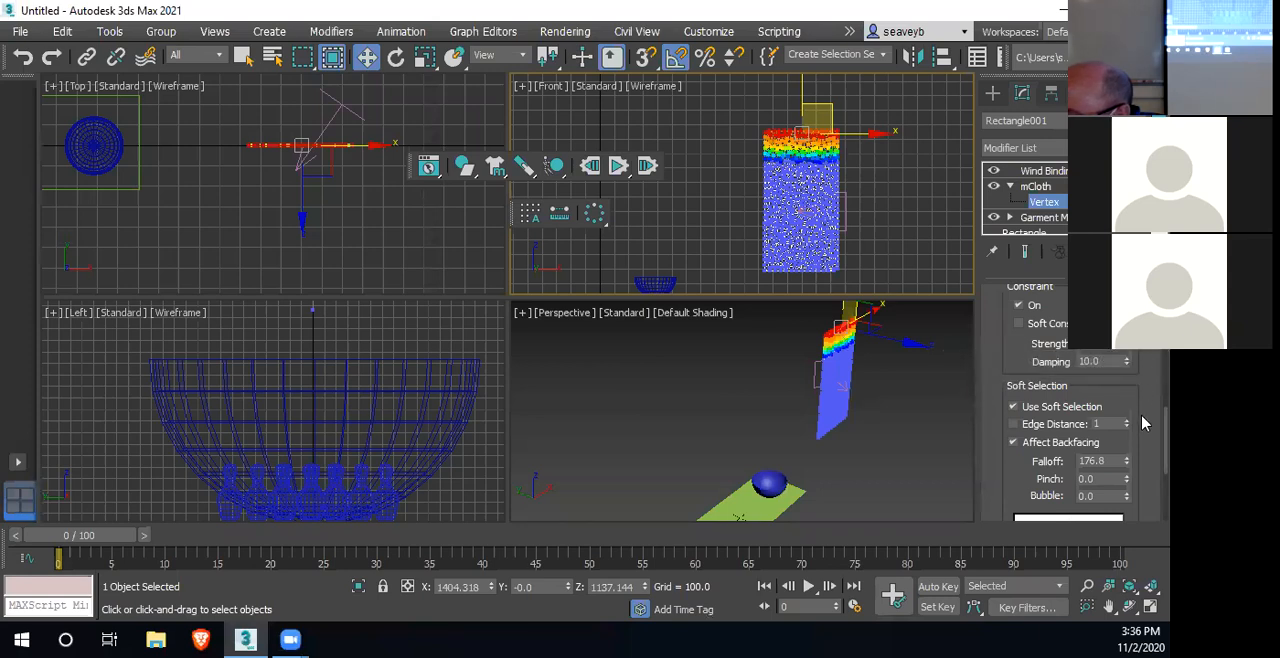
# Set the cloth's mCloth Bendiness to 0.7 and run the simulation
pyautogui.click(1040, 188)
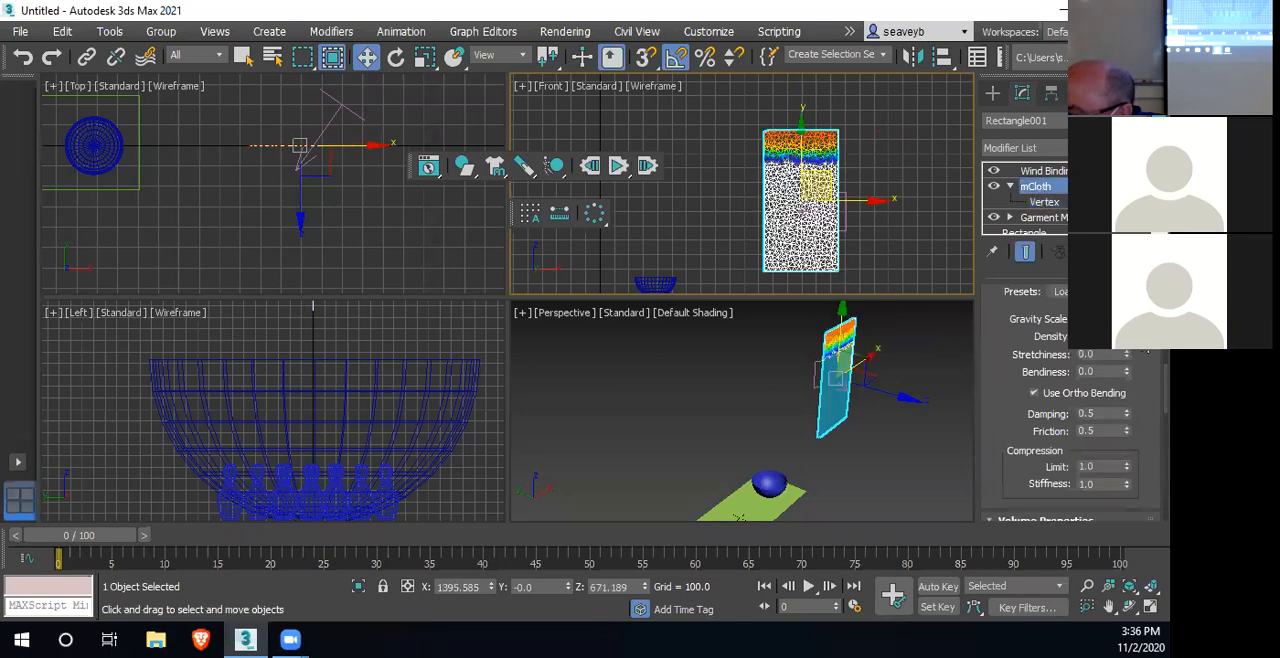
pyautogui.doubleClick(1090, 371)
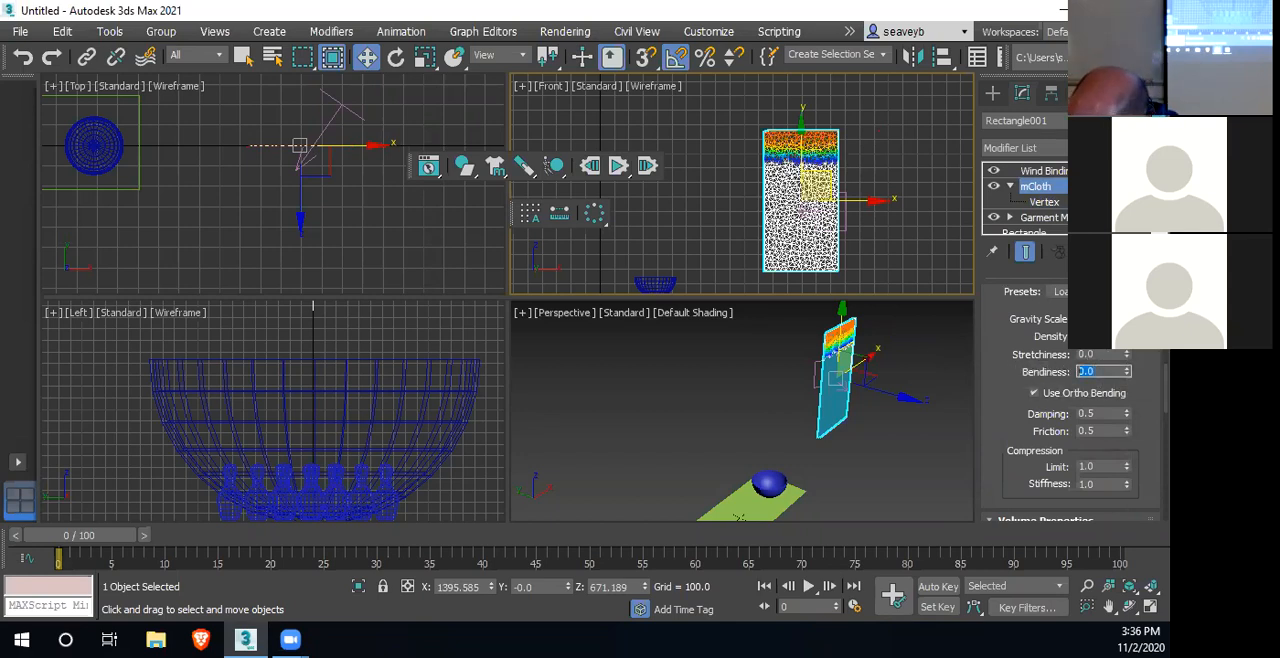
pyautogui.write('.7')
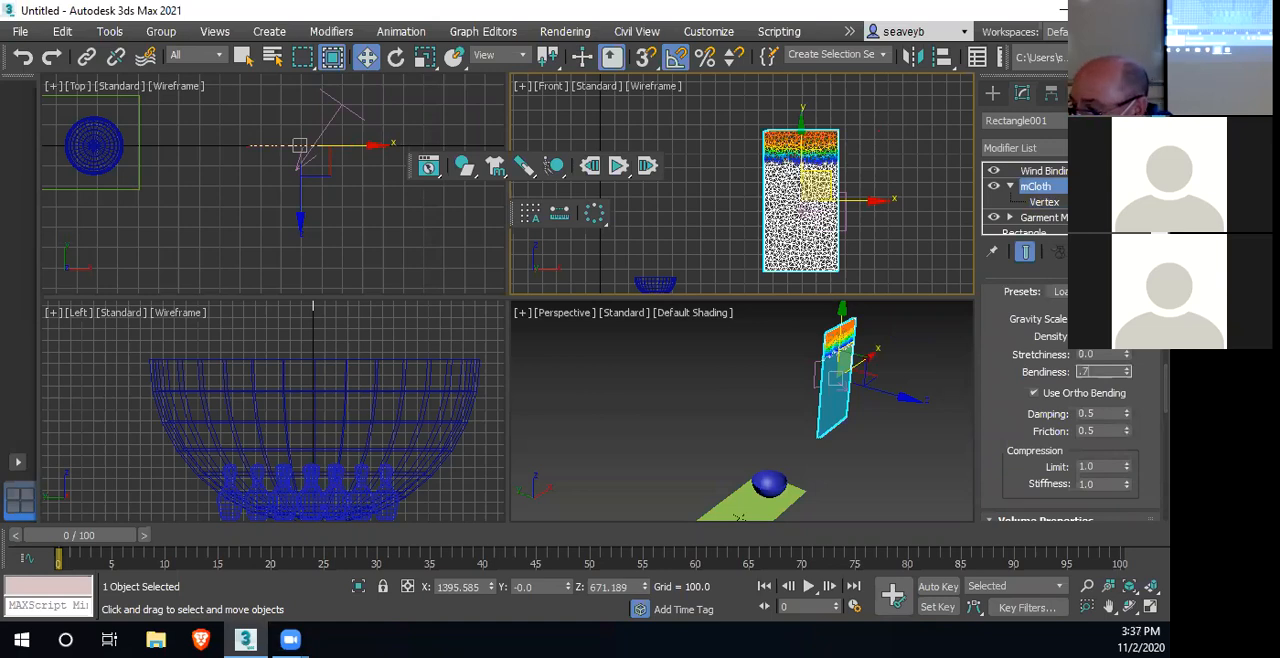
pyautogui.click(1096, 415)
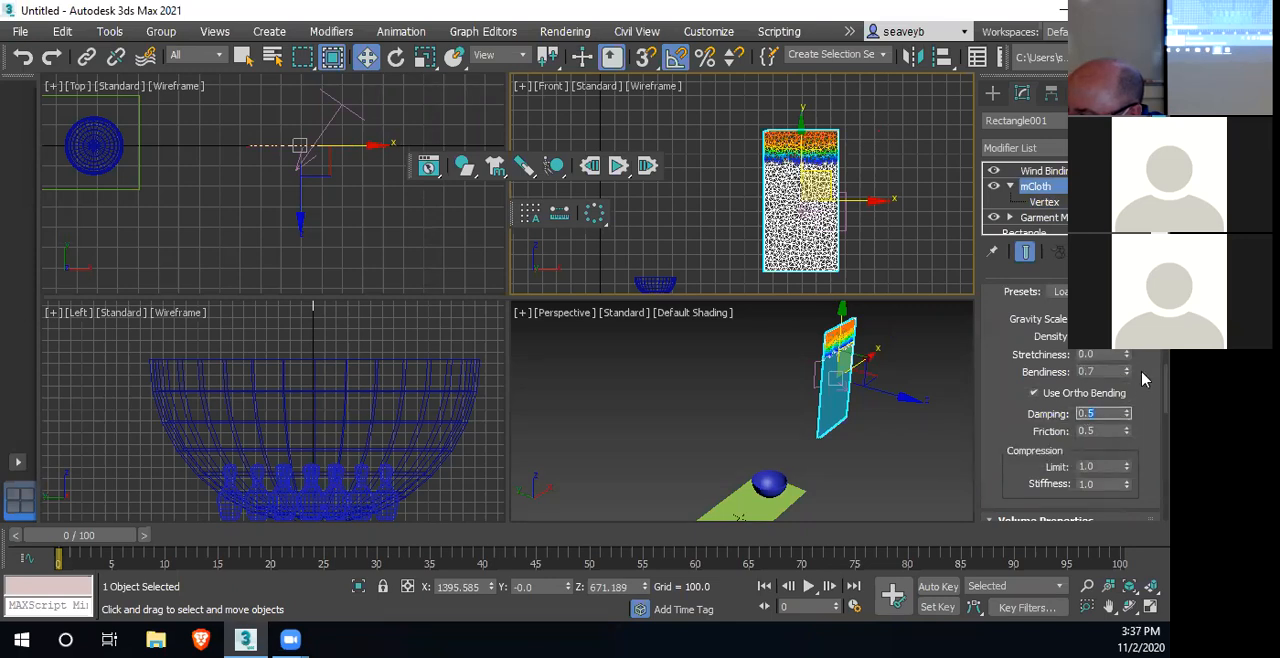
pyautogui.click(620, 170)
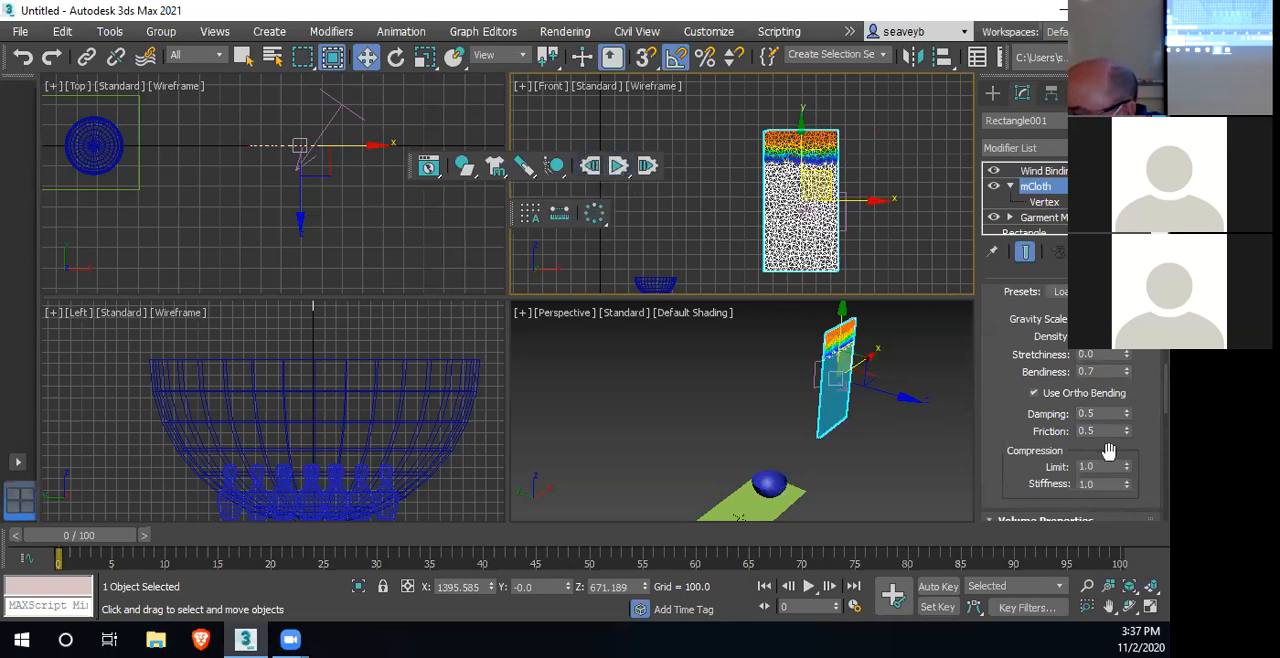
# Select the Wind space warp and set its wind Scale to 1.0
pyautogui.click(812, 368)
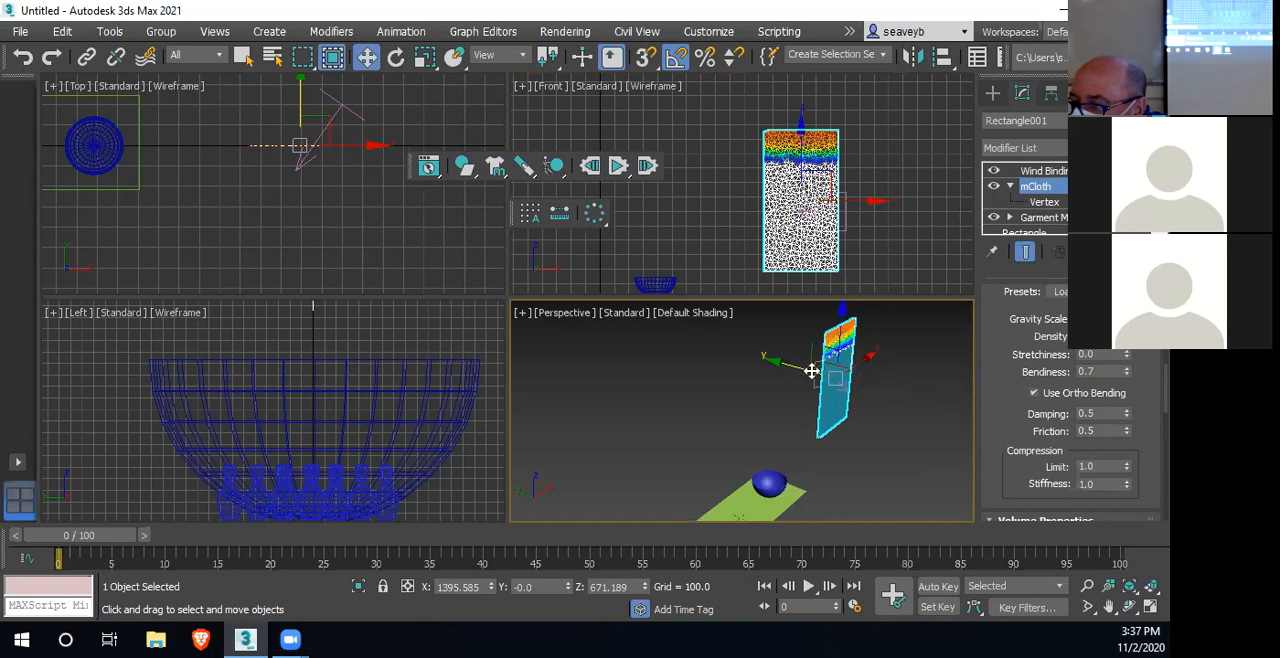
pyautogui.click(774, 383)
pyautogui.click(813, 366)
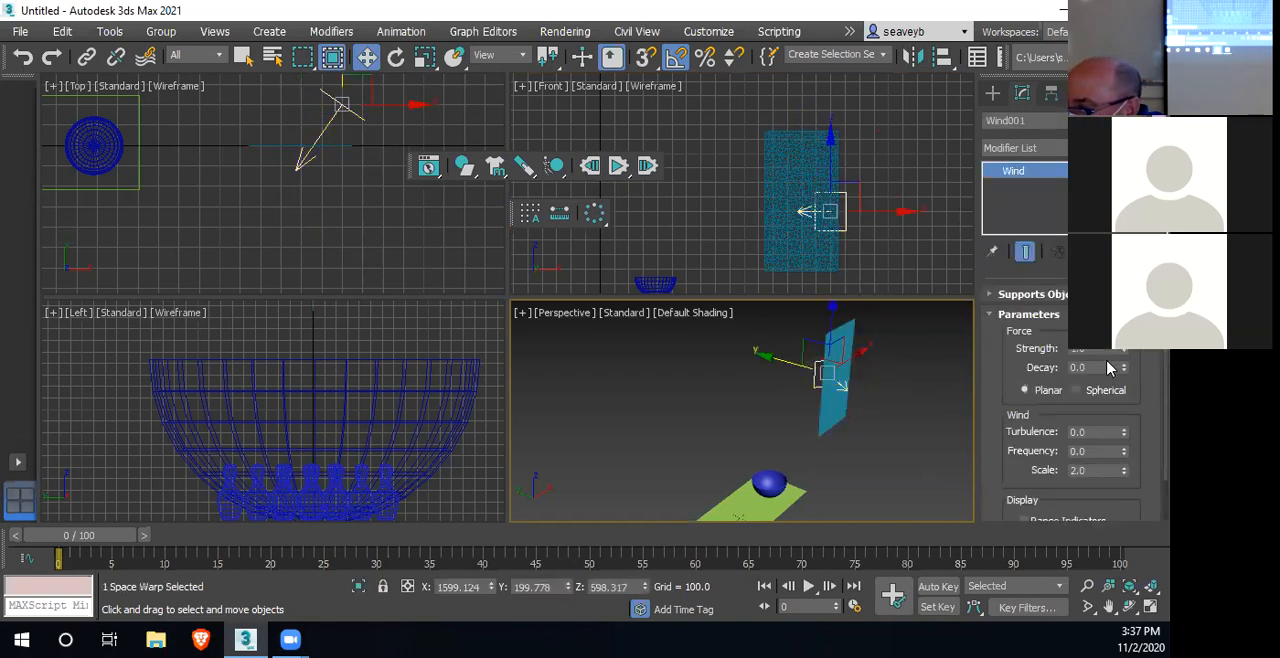
pyautogui.doubleClick(1098, 467)
pyautogui.write('1')
pyautogui.press('Return')
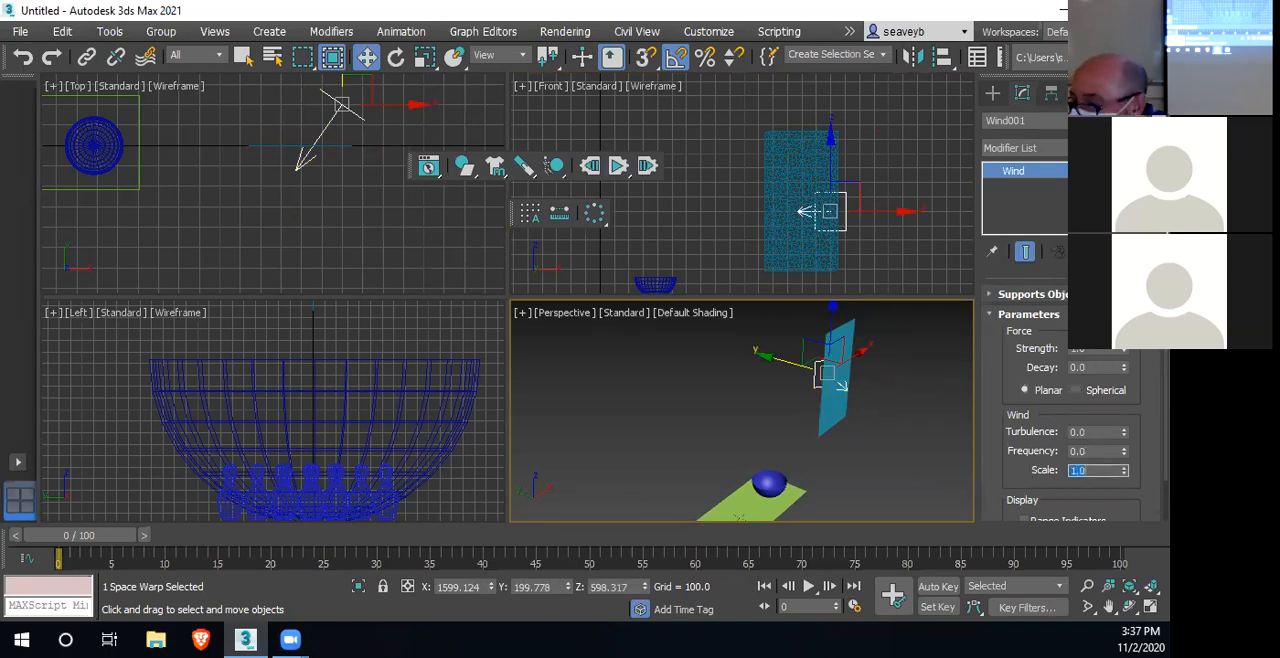
# Set the Wind space warp's Strength to 200 and run the simulation
pyautogui.doubleClick(1095, 353)
pyautogui.write('200')
pyautogui.press('Return')
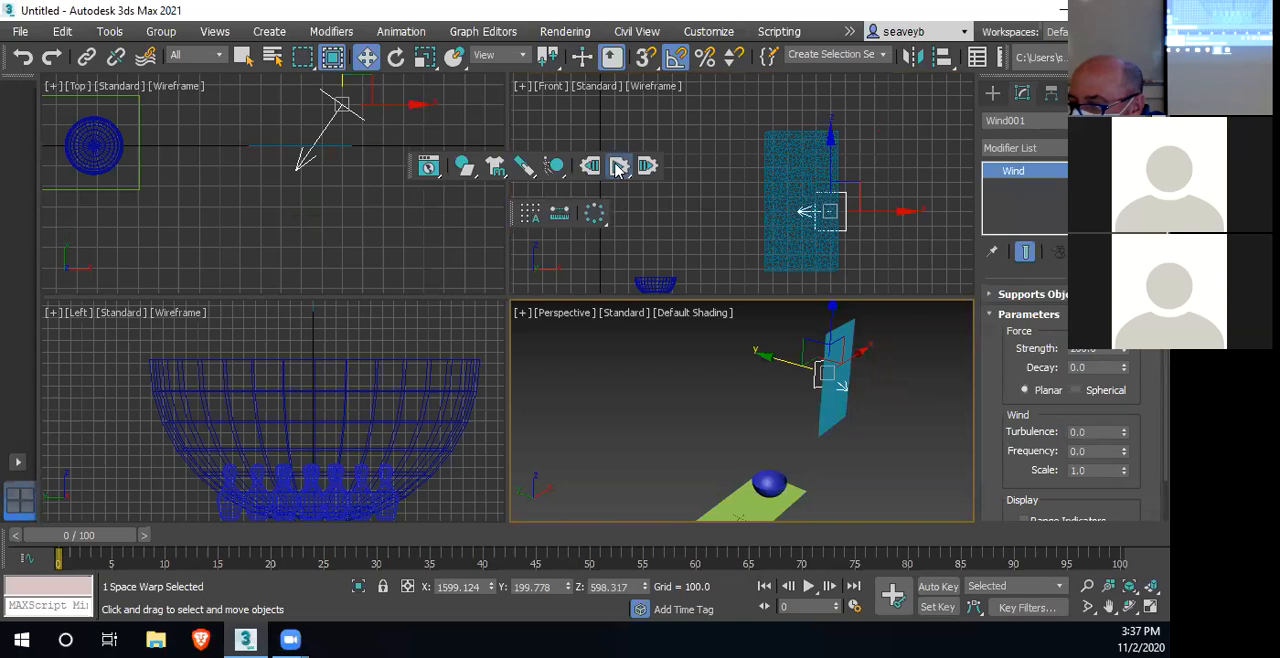
pyautogui.click(615, 168)
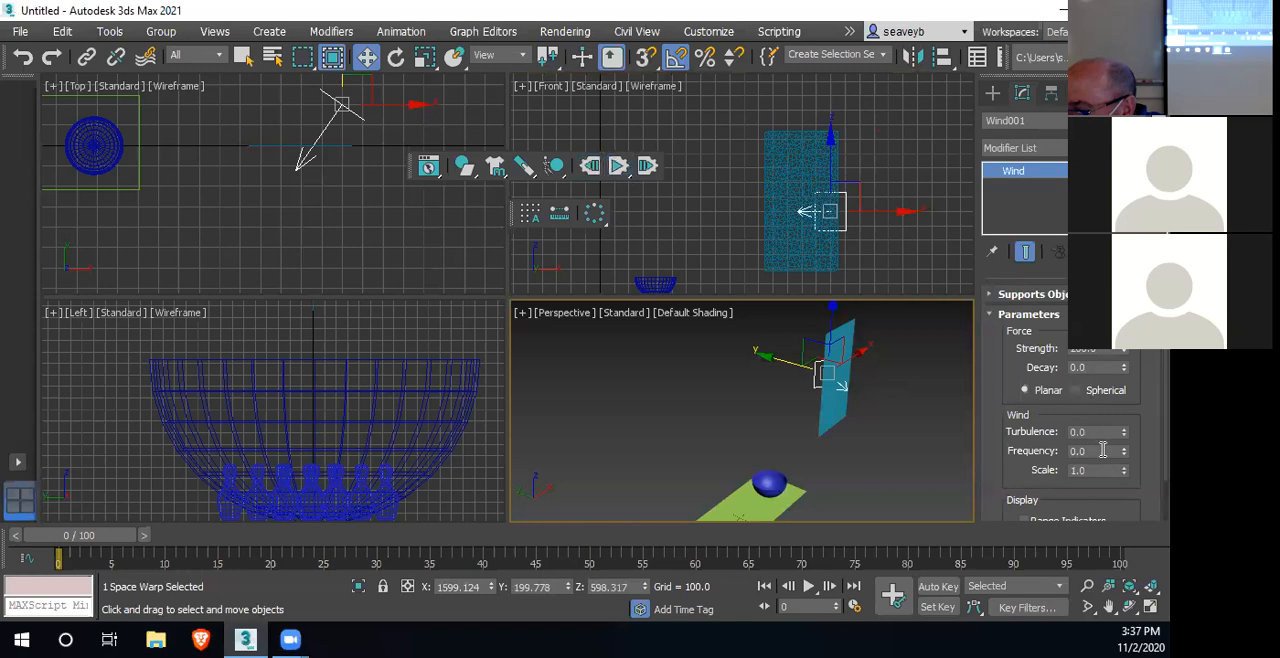
# Set the Wind space warp's Frequency to 3.48 and its Turbulence to 2.82
pyautogui.moveTo(1123, 457); pyautogui.dragTo(1118, 376)
pyautogui.moveTo(1123, 431); pyautogui.dragTo(1122, 385)
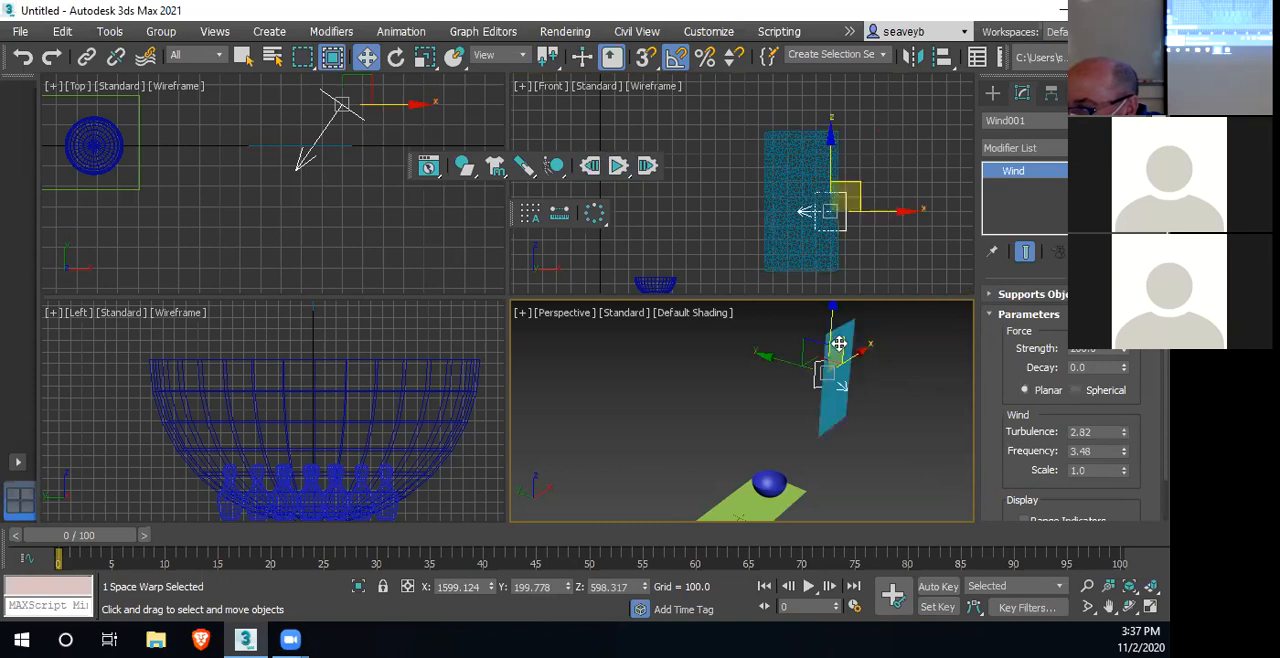
# Select the hanging cloth and set its mCloth physical fabric Density to 20
pyautogui.click(785, 242)
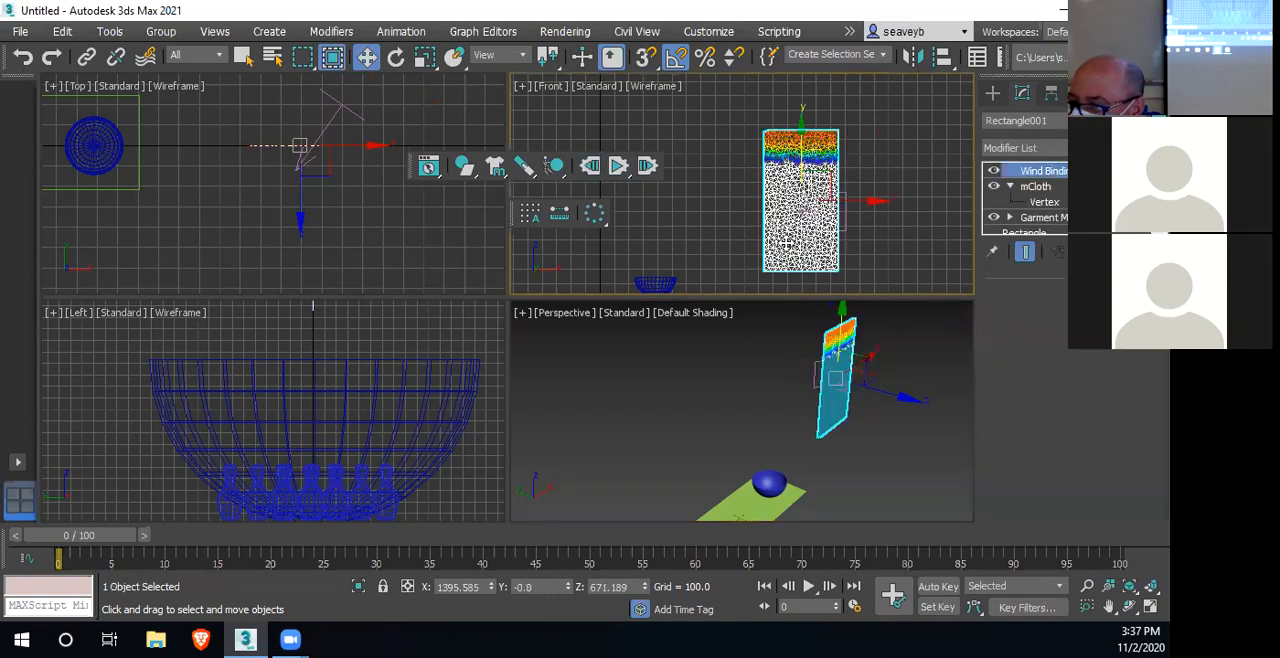
pyautogui.click(1045, 188)
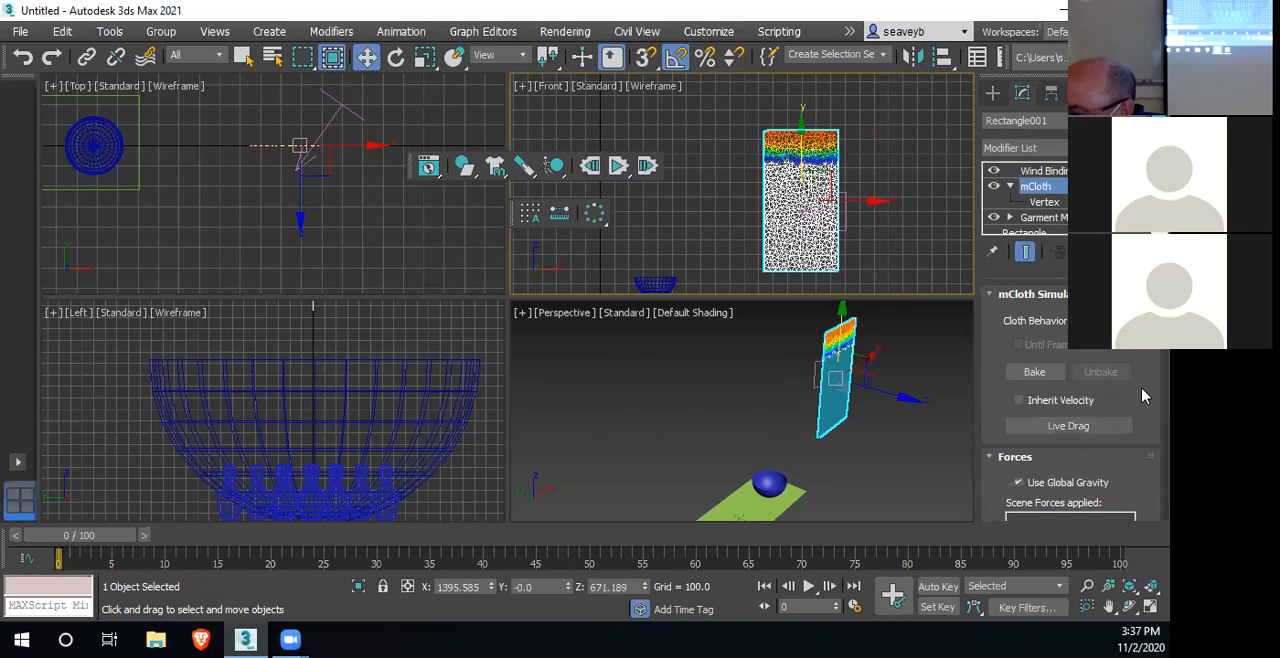
pyautogui.scroll(-5, 1145, 392)
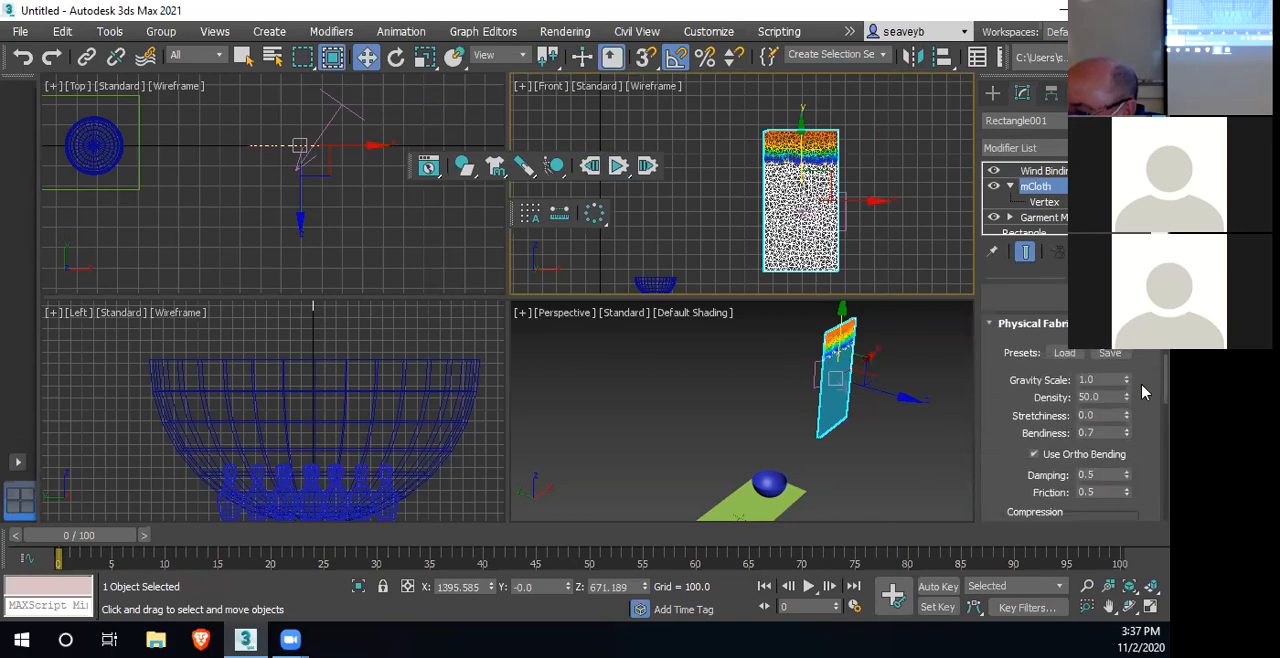
pyautogui.click(1090, 397)
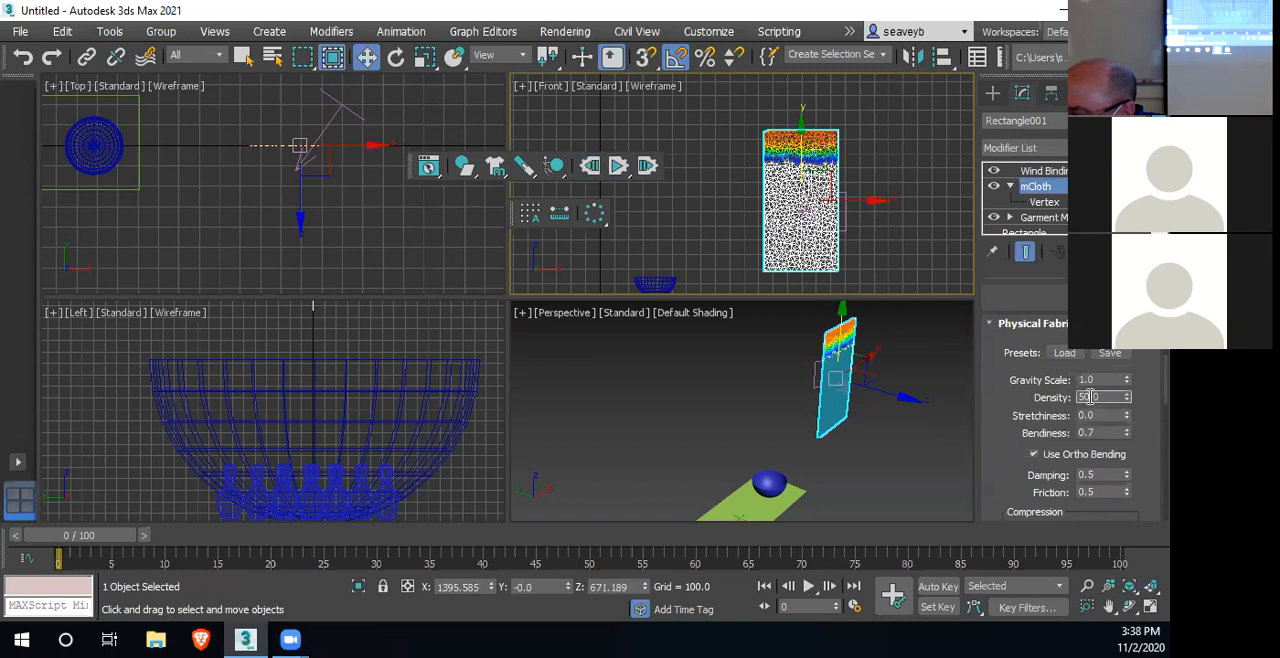
pyautogui.write('2')
pyautogui.press('Return')
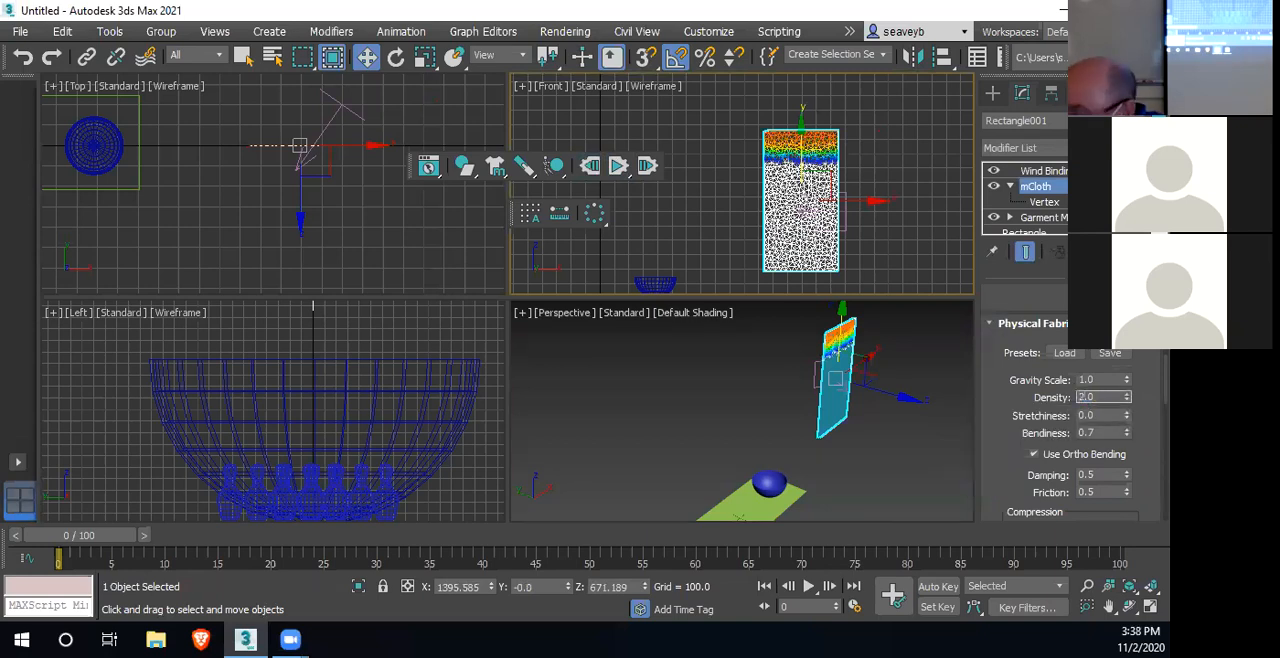
pyautogui.write('0')
pyautogui.press('Return')
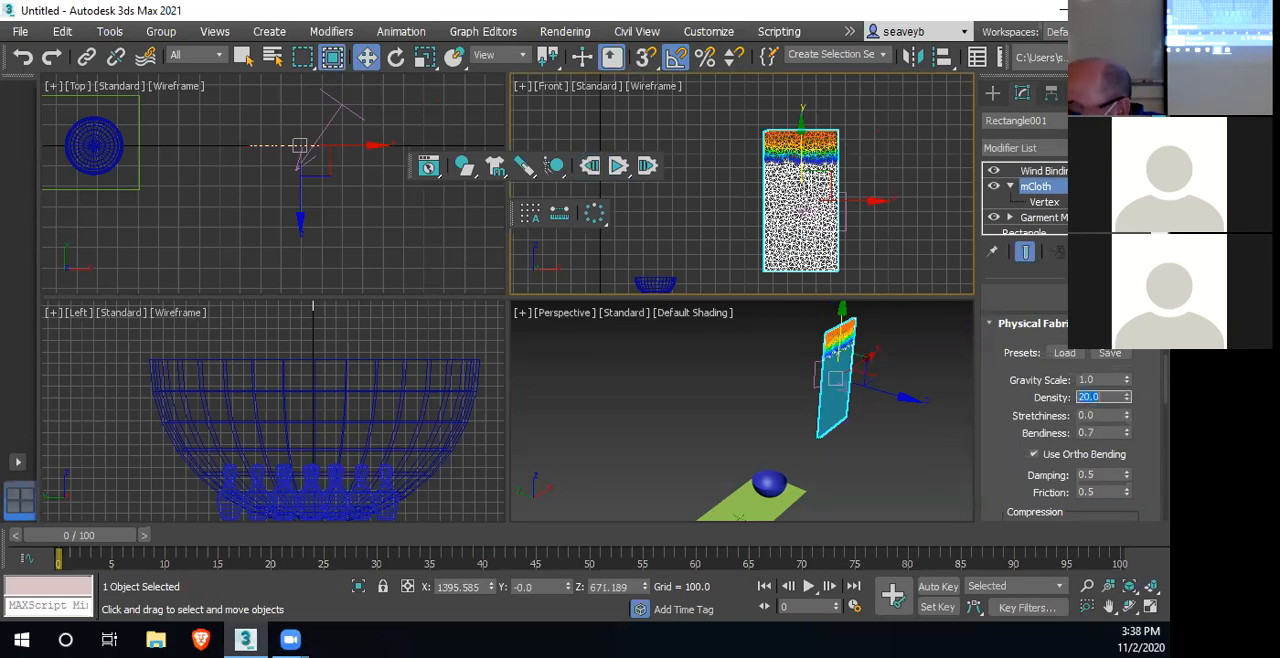
# Set the cloth's Stretchiness to 0.1, Damping to 0.2 and Friction to 0.2
pyautogui.click(1127, 413)
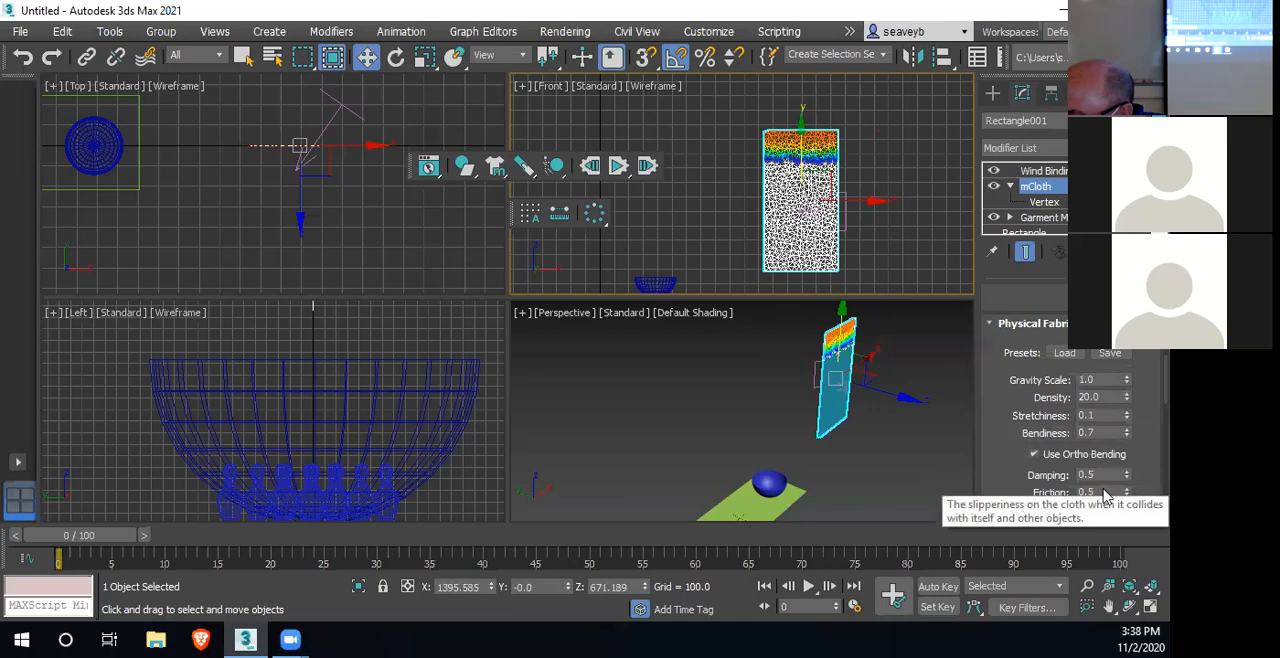
pyautogui.moveTo(1127, 478); pyautogui.dragTo(1127, 488)
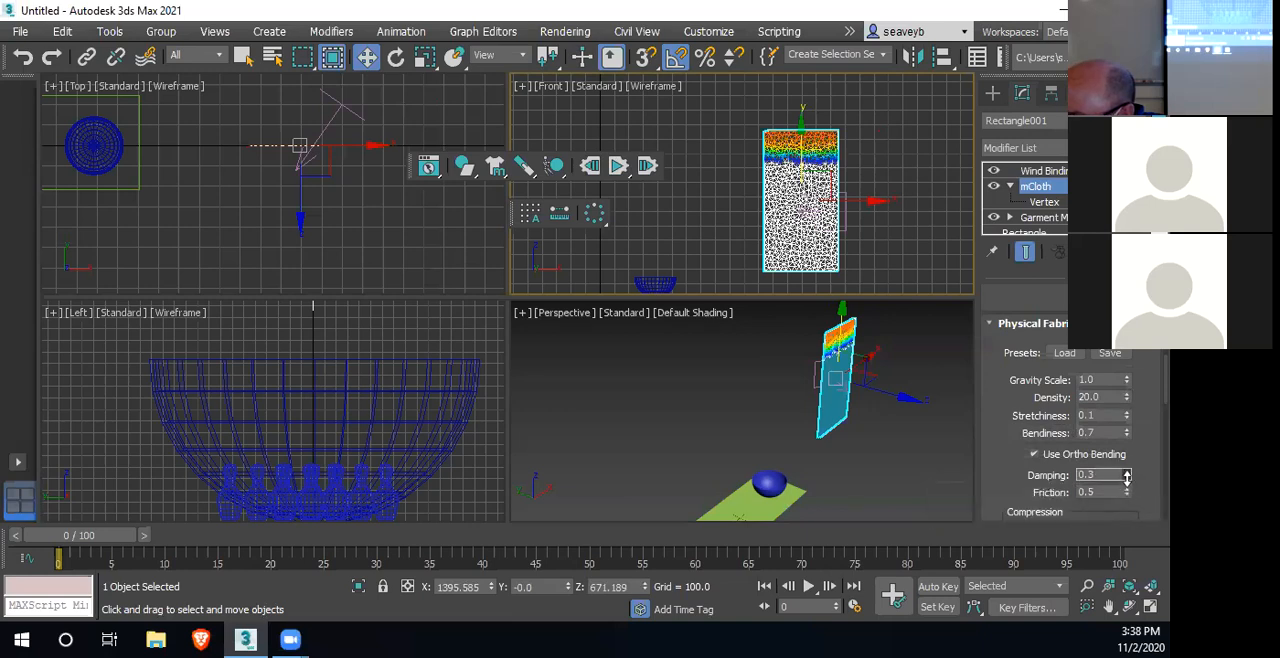
pyautogui.moveTo(1127, 491); pyautogui.dragTo(1127, 497)
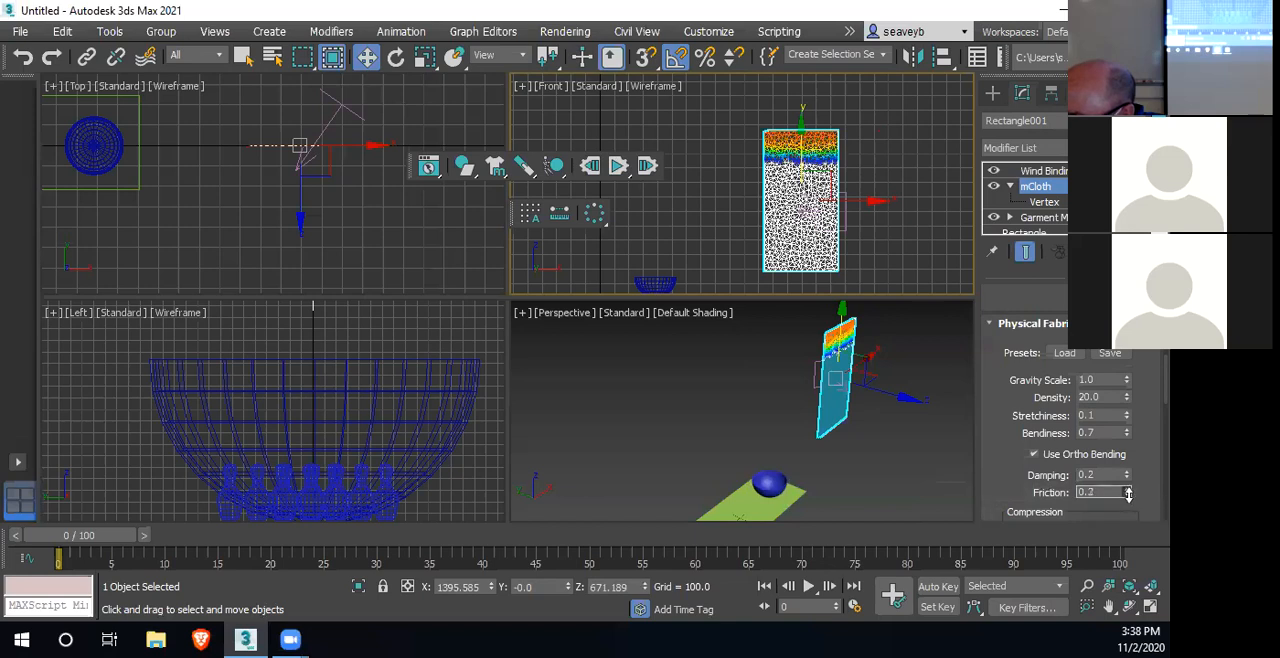
# Set the cloth's compression Stiffness to 0.0, then run and stop the simulation
pyautogui.moveTo(1030, 482); pyautogui.dragTo(995, 358)
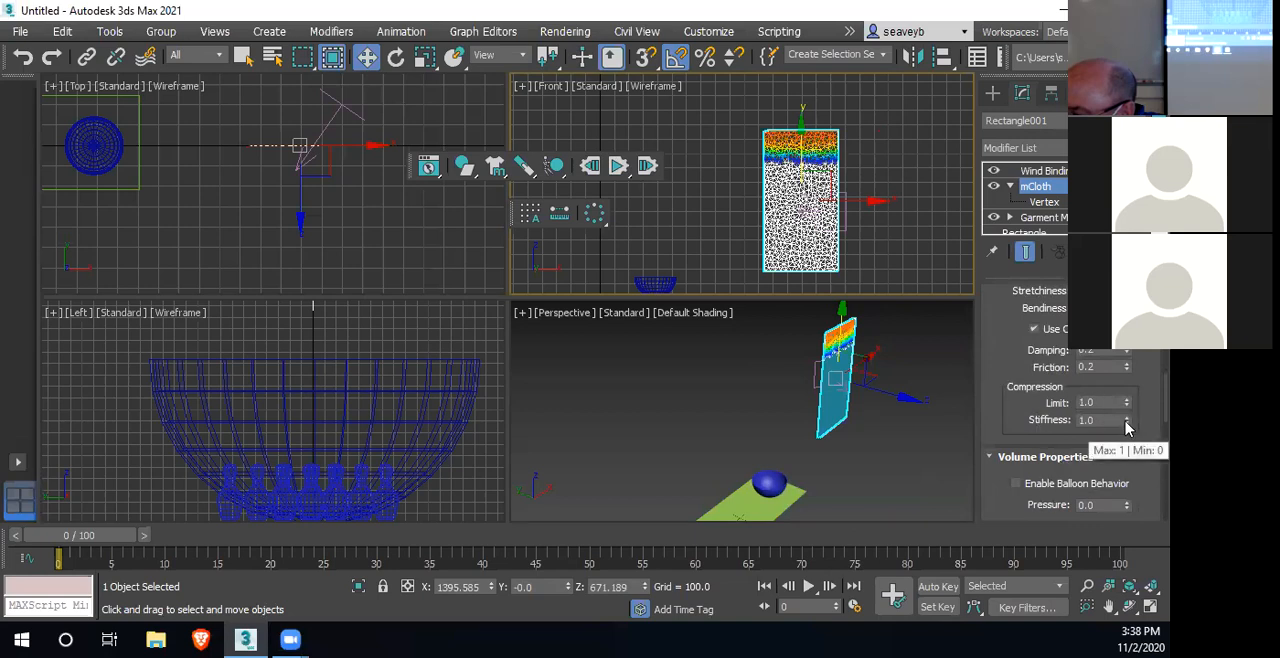
pyautogui.moveTo(1126, 424)
pyautogui.mouseDown()
pyautogui.moveTo(1125, 436)
pyautogui.moveTo(1126, 416)
pyautogui.mouseUp()
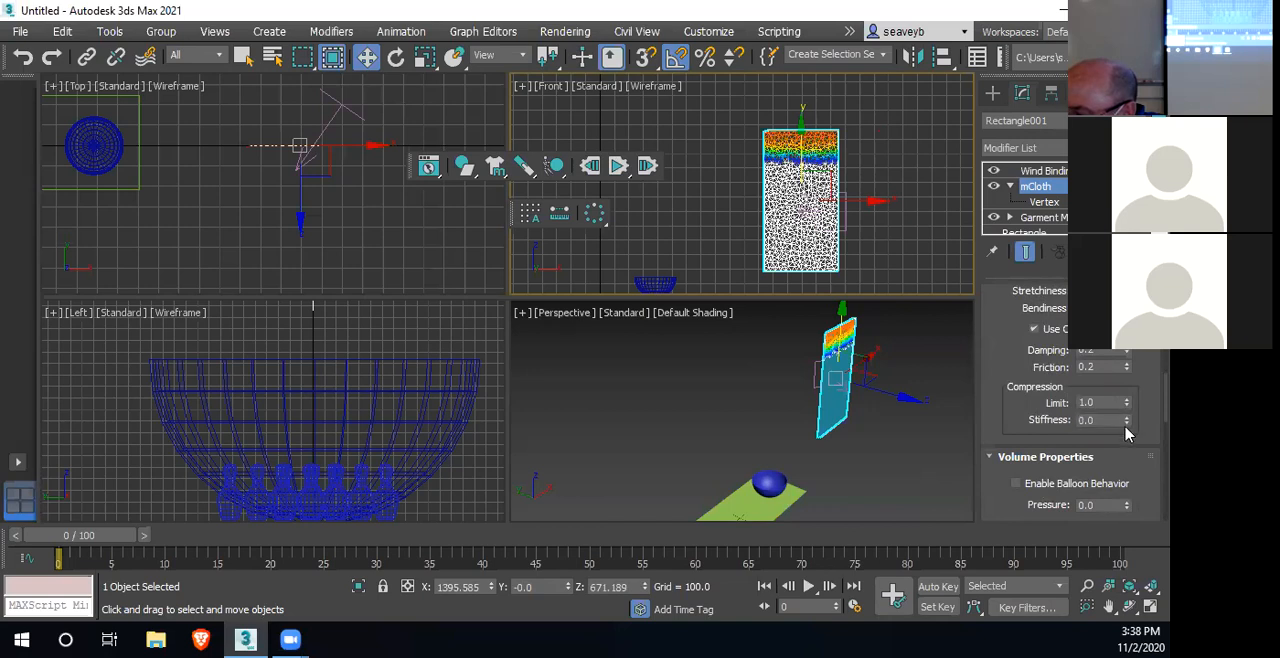
pyautogui.click(624, 172)
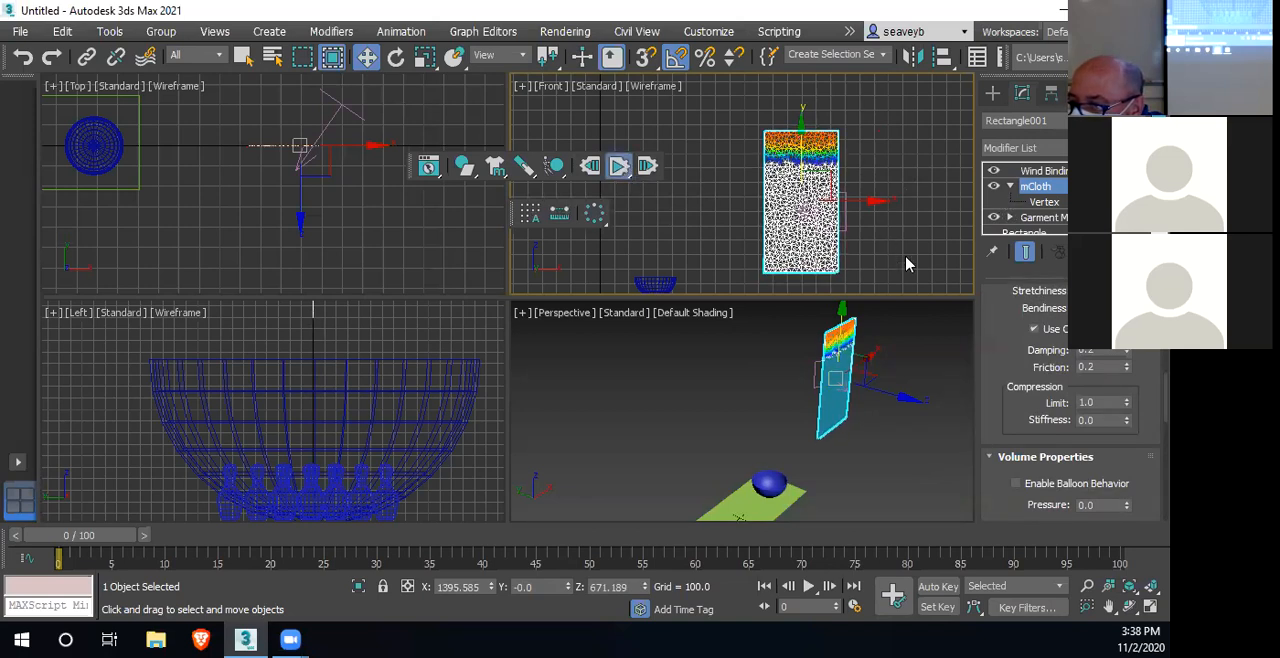
pyautogui.click(618, 166)
# Select the Wind space warp, set its Strength to 200000 and run the simulation
pyautogui.click(820, 362)
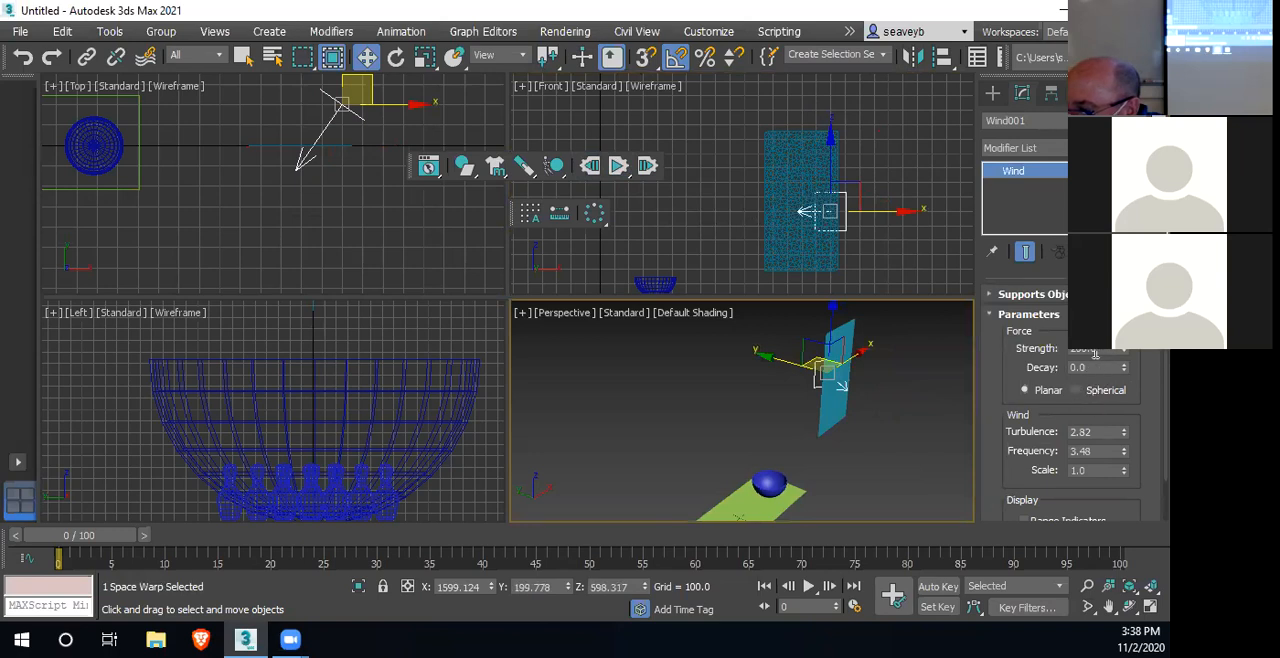
pyautogui.click(1075, 353)
pyautogui.write('00')
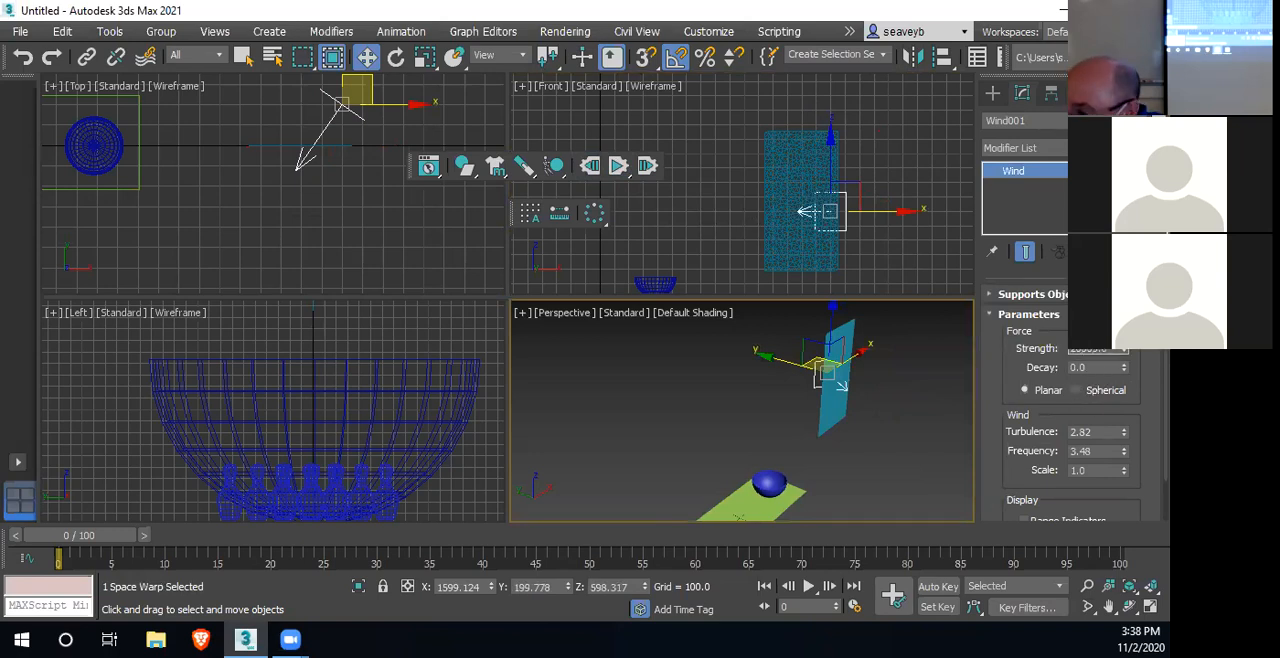
pyautogui.click(619, 168)
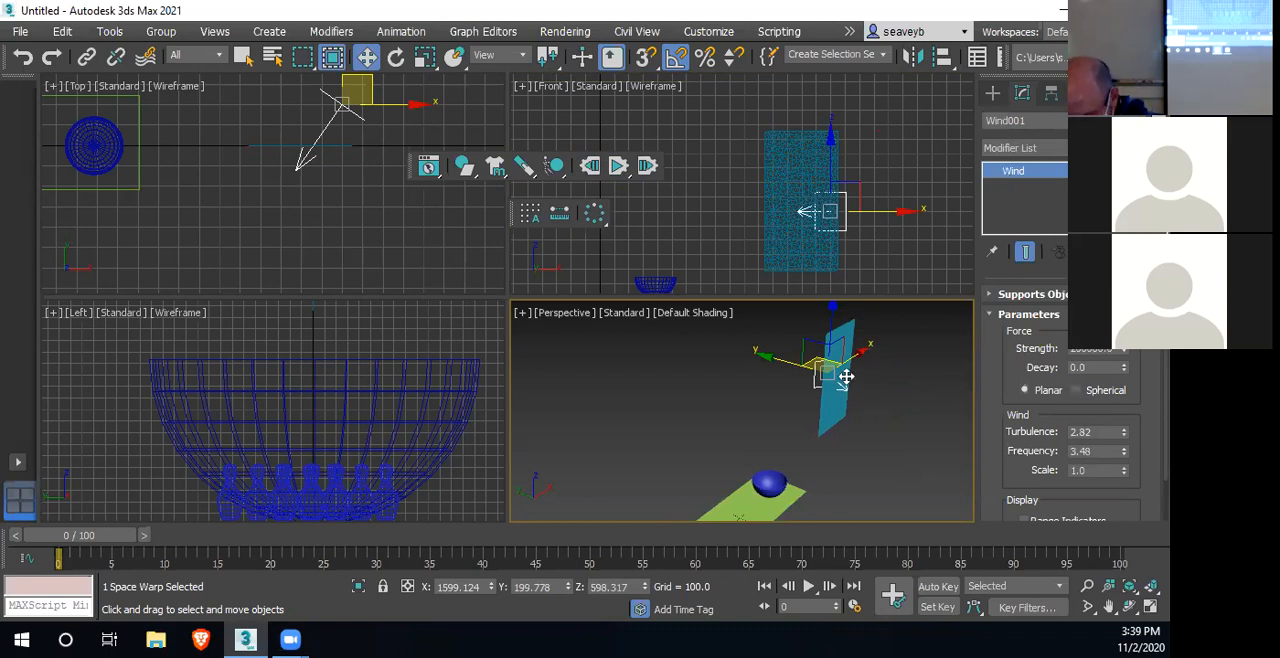
# With the cloth selected, examine the MassFX scene settings, advanced settings, and simulation playback and baking tools
pyautogui.click(818, 250)
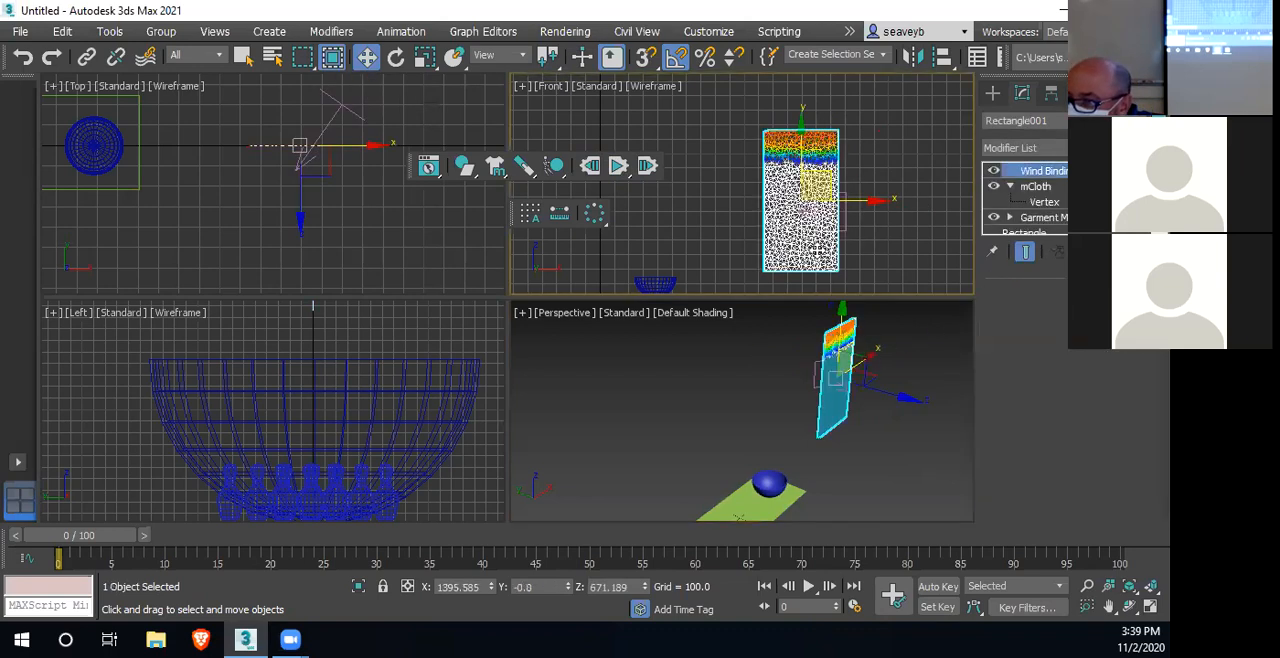
pyautogui.click(428, 167)
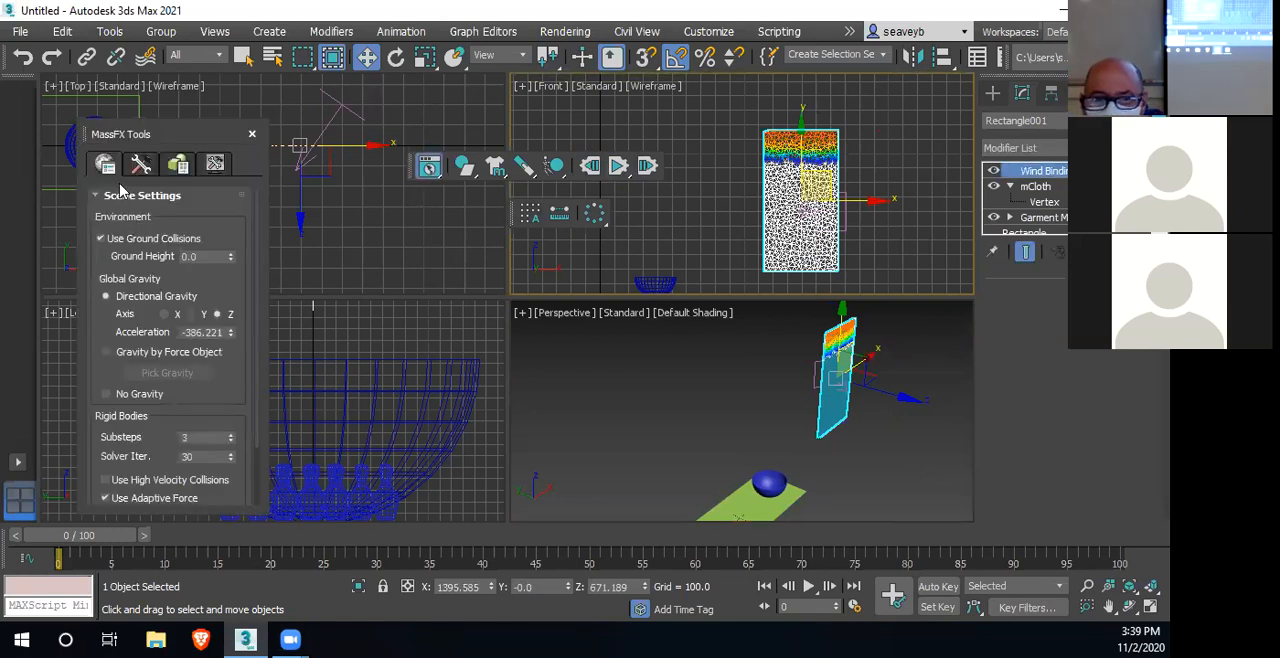
pyautogui.scroll(-3, 168, 340)
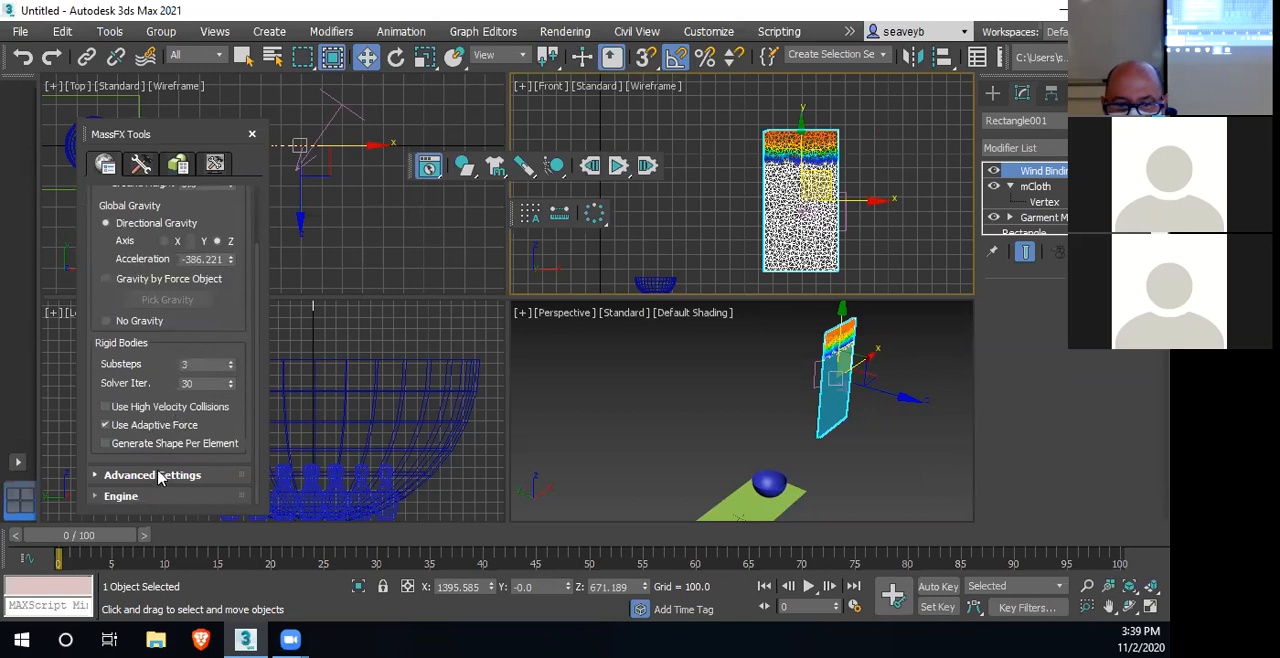
pyautogui.click(93, 474)
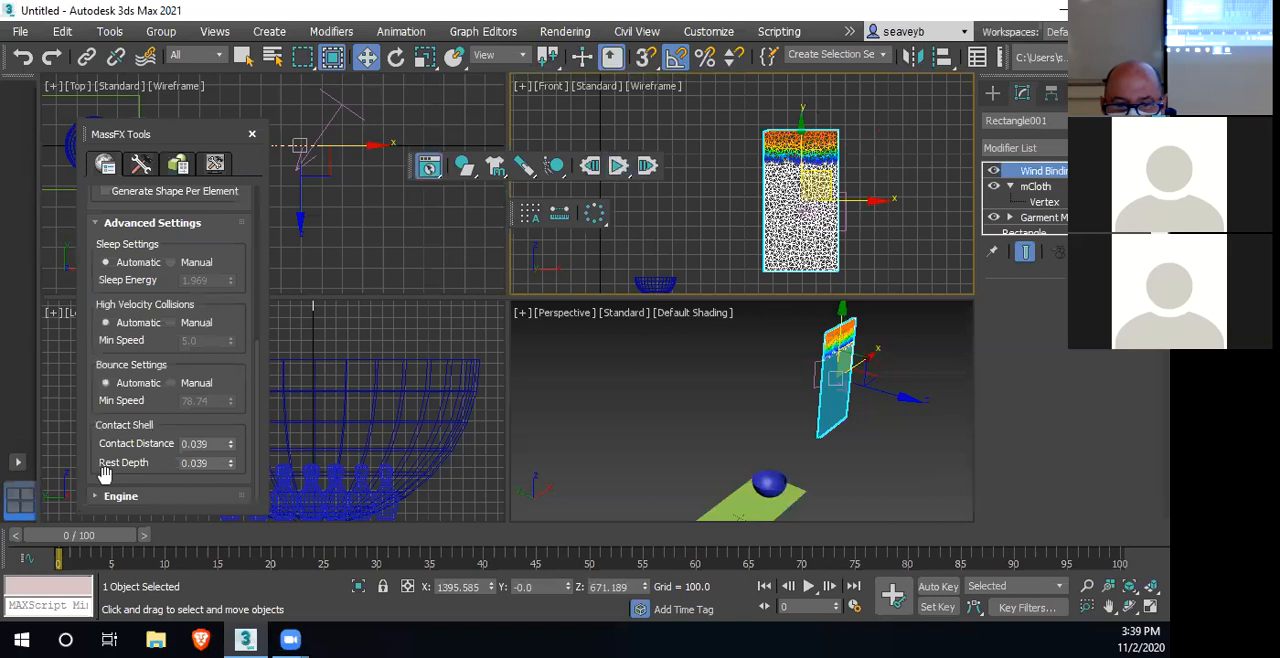
pyautogui.scroll(2, 105, 474)
pyautogui.scroll(2, 105, 474)
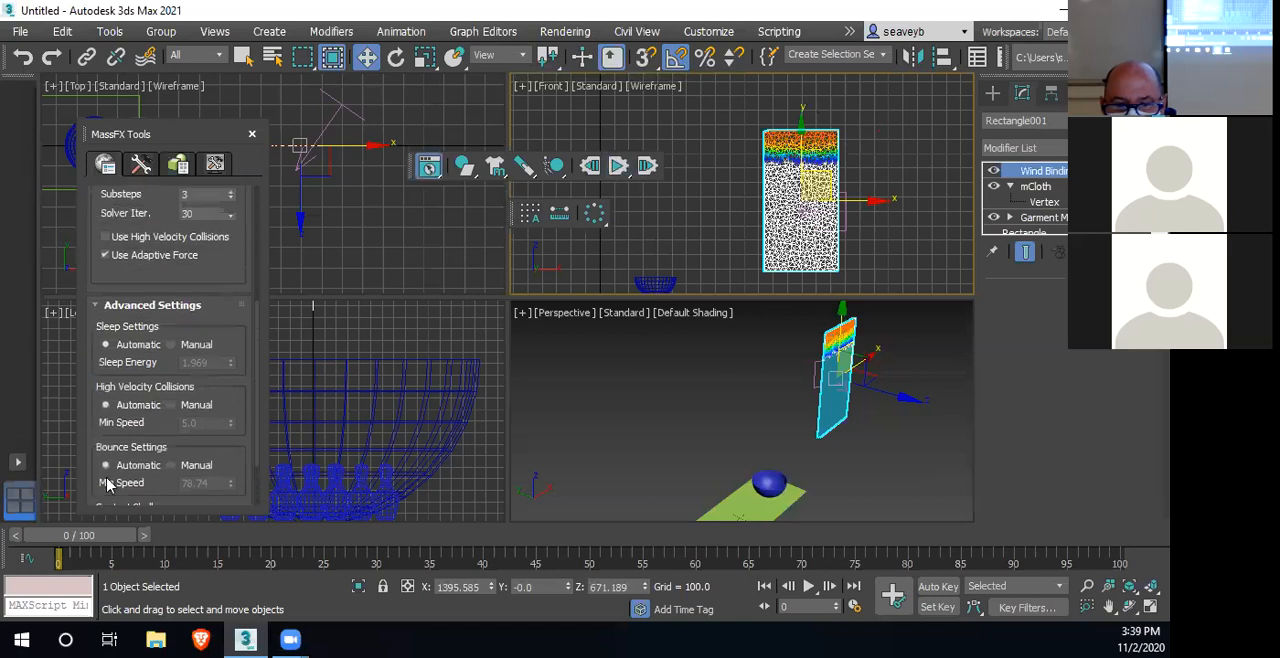
pyautogui.scroll(2, 105, 474)
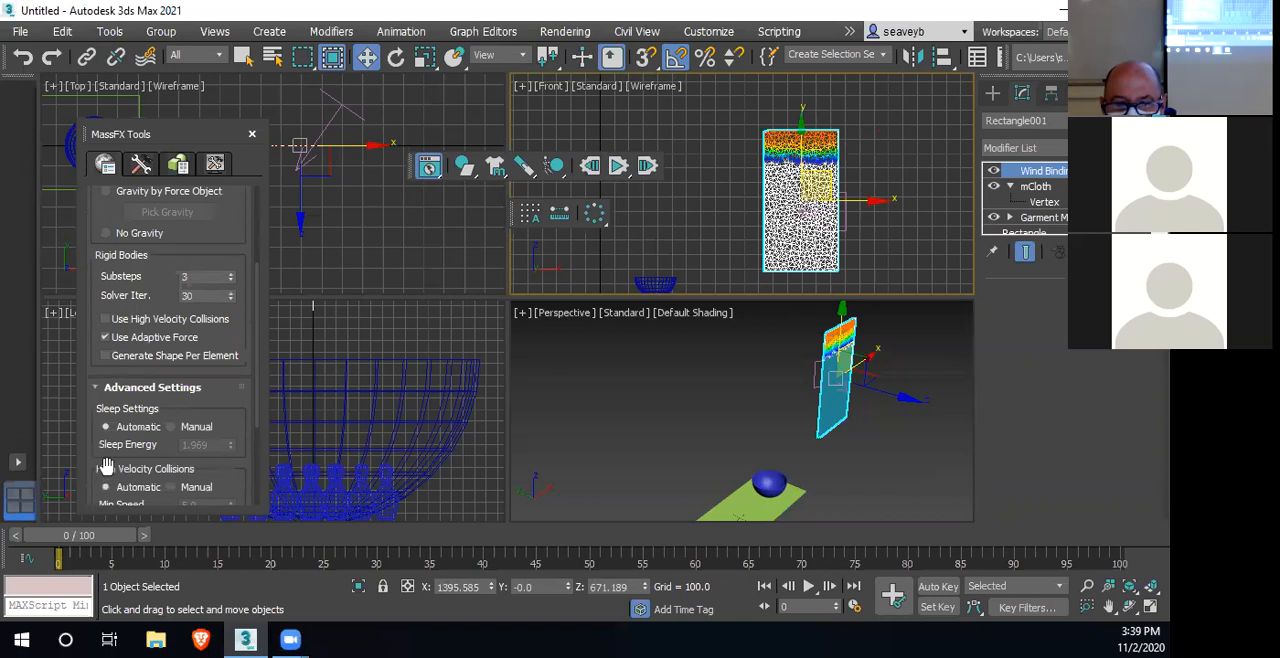
pyautogui.scroll(6, 106, 468)
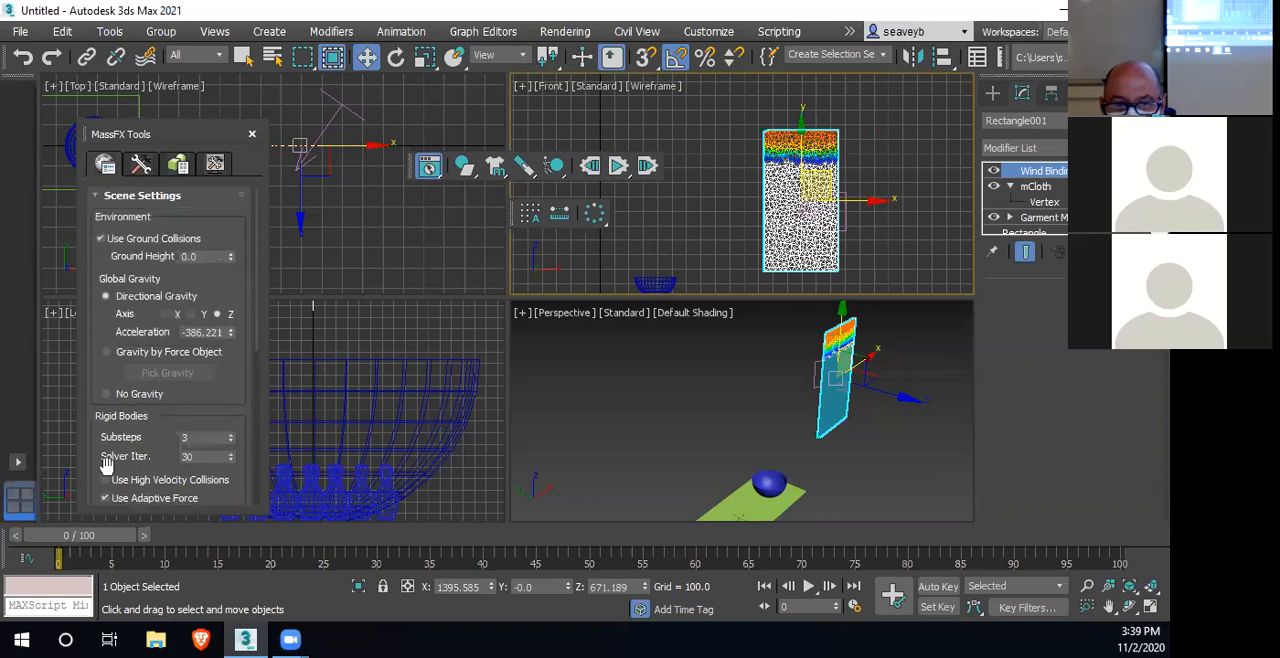
pyautogui.click(96, 195)
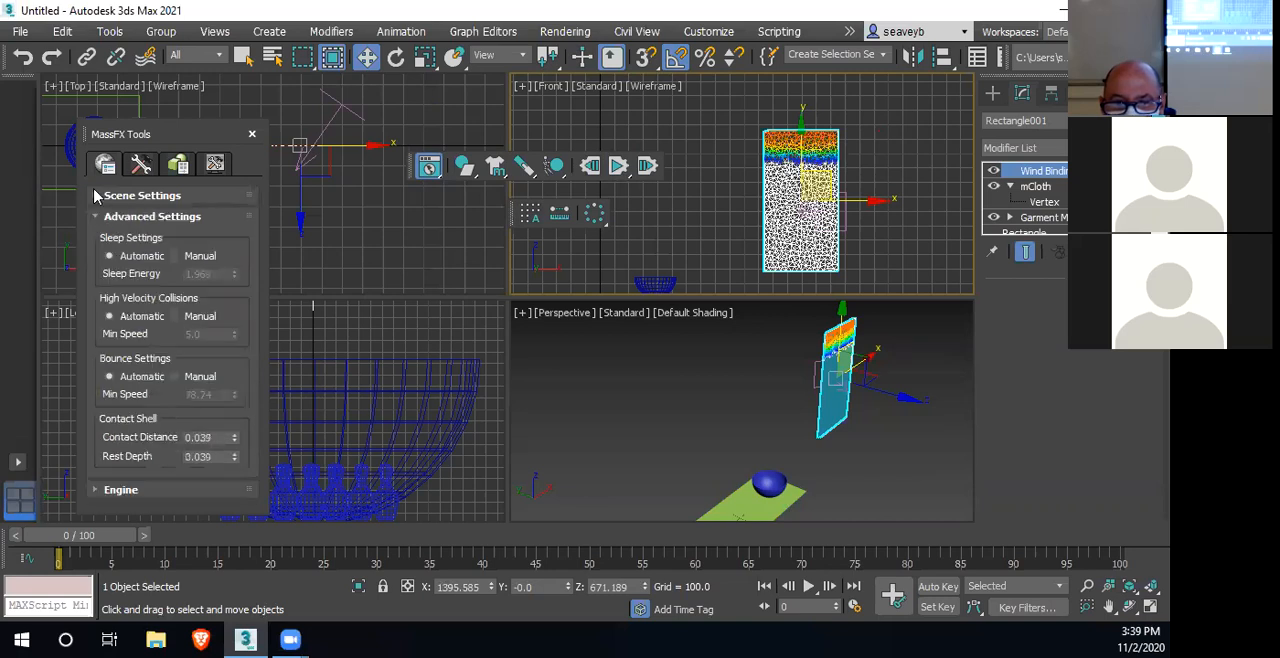
pyautogui.click(140, 165)
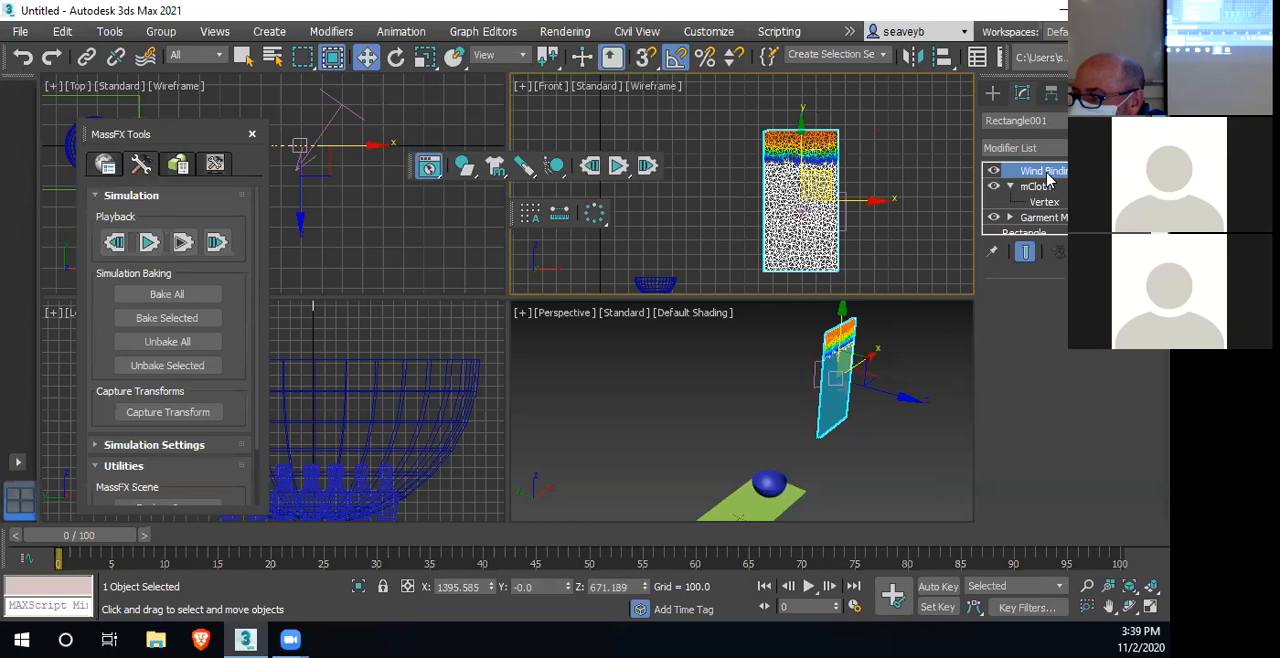
# Select the Wind space warp and review its supported objects and the available Forces space warp types
pyautogui.click(845, 225)
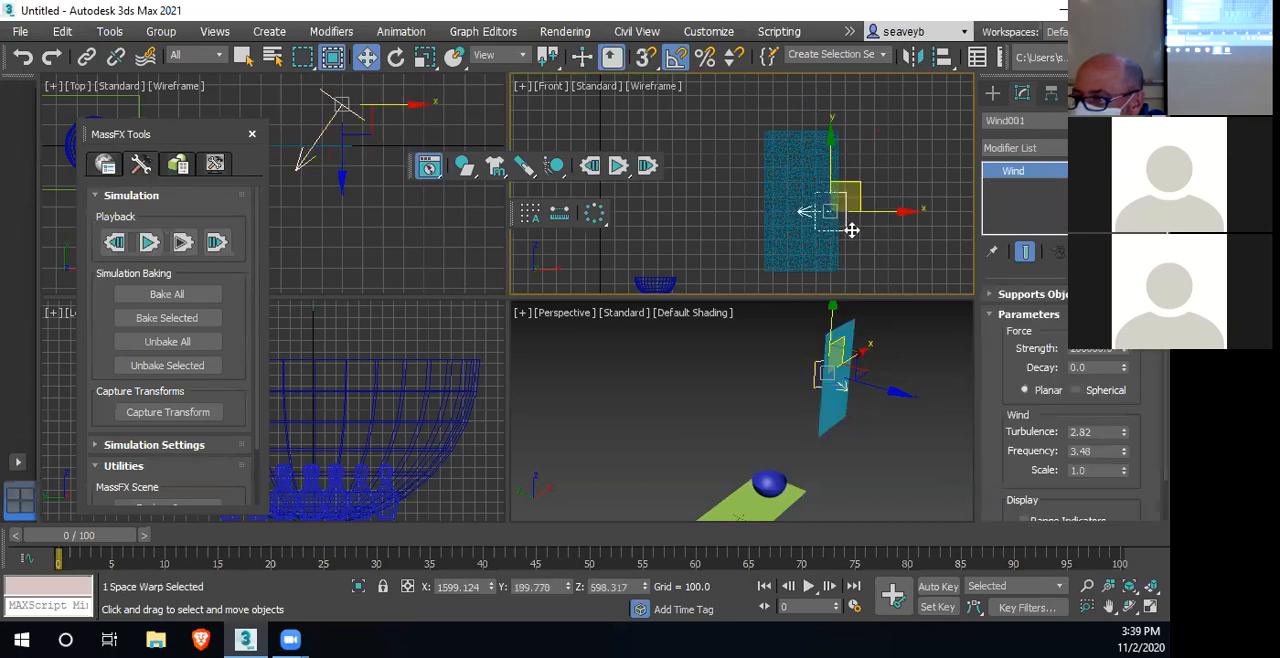
pyautogui.click(990, 297)
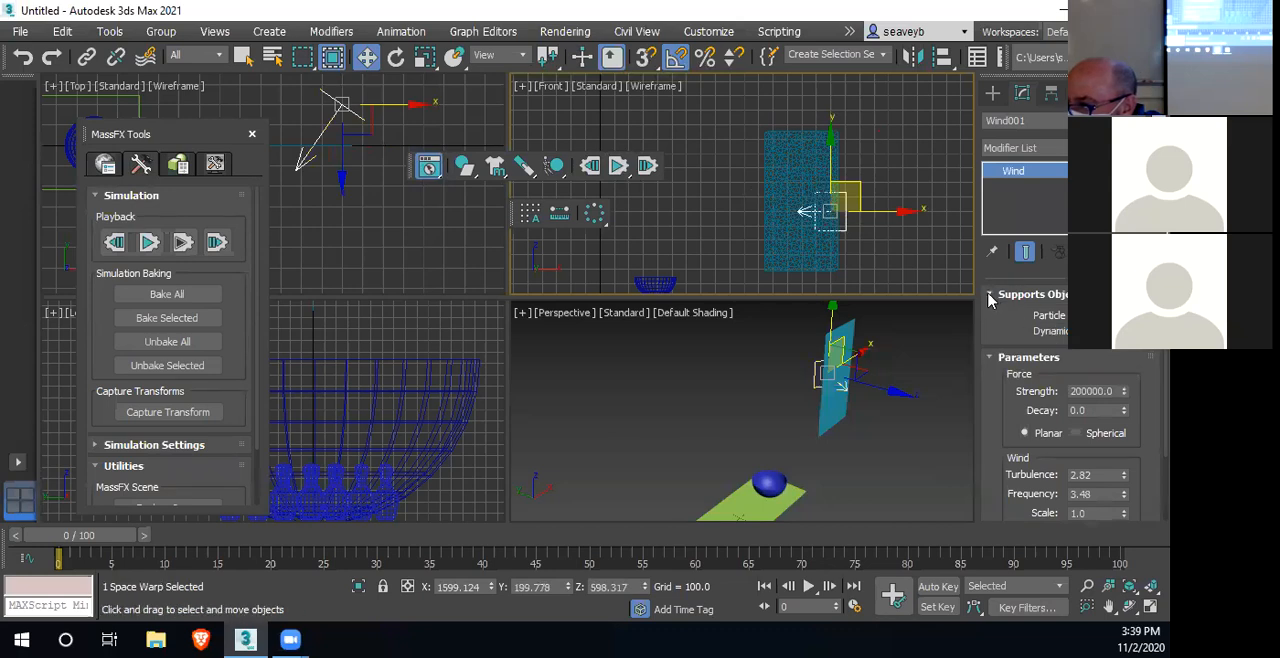
pyautogui.click(993, 93)
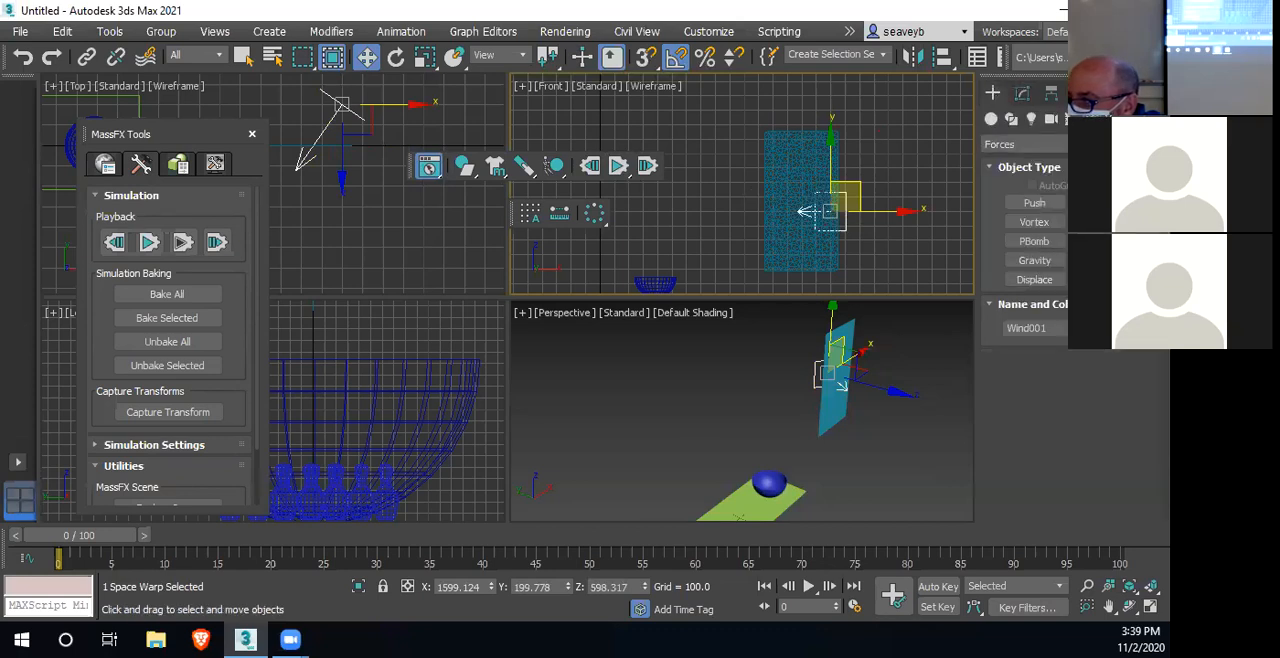
pyautogui.click(1078, 145)
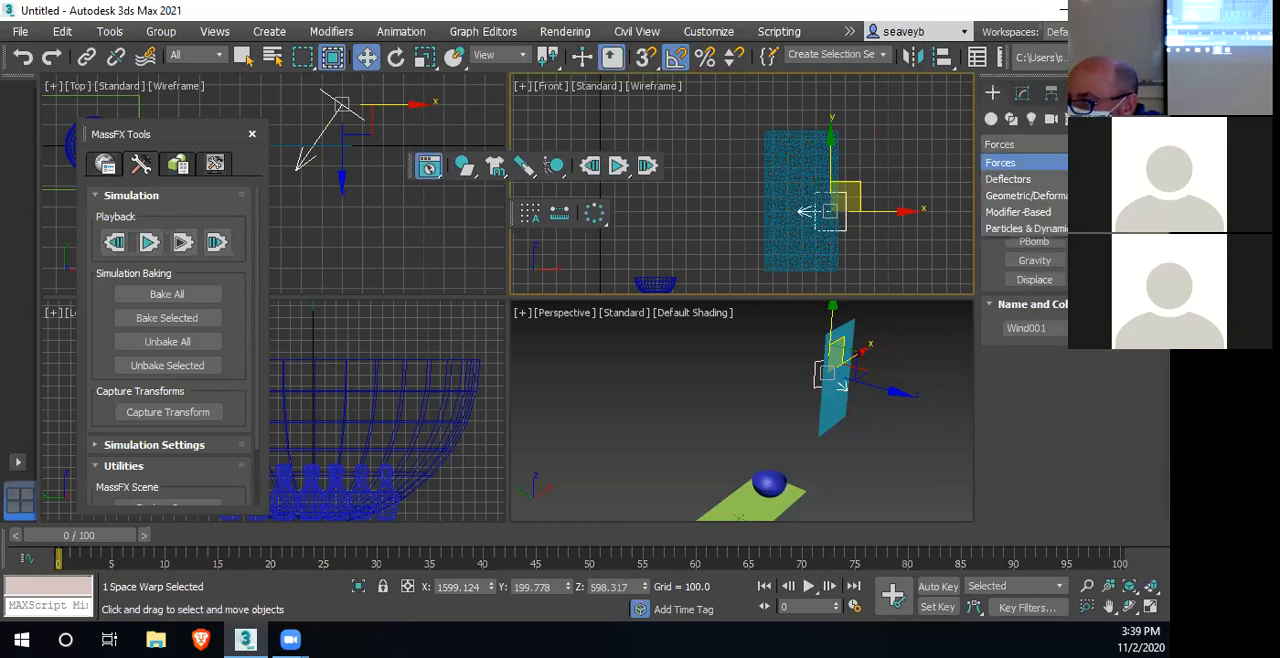
pyautogui.click(1078, 161)
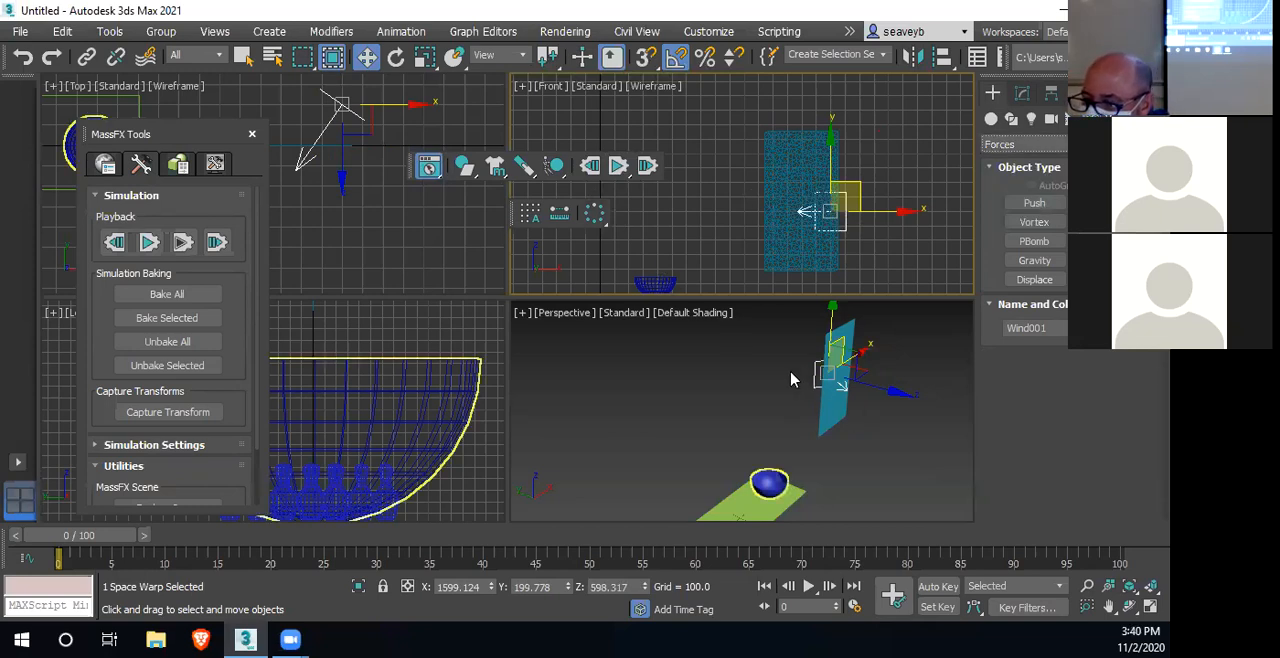
# Set the Wind space warp's Strength to 2000
pyautogui.click(1021, 93)
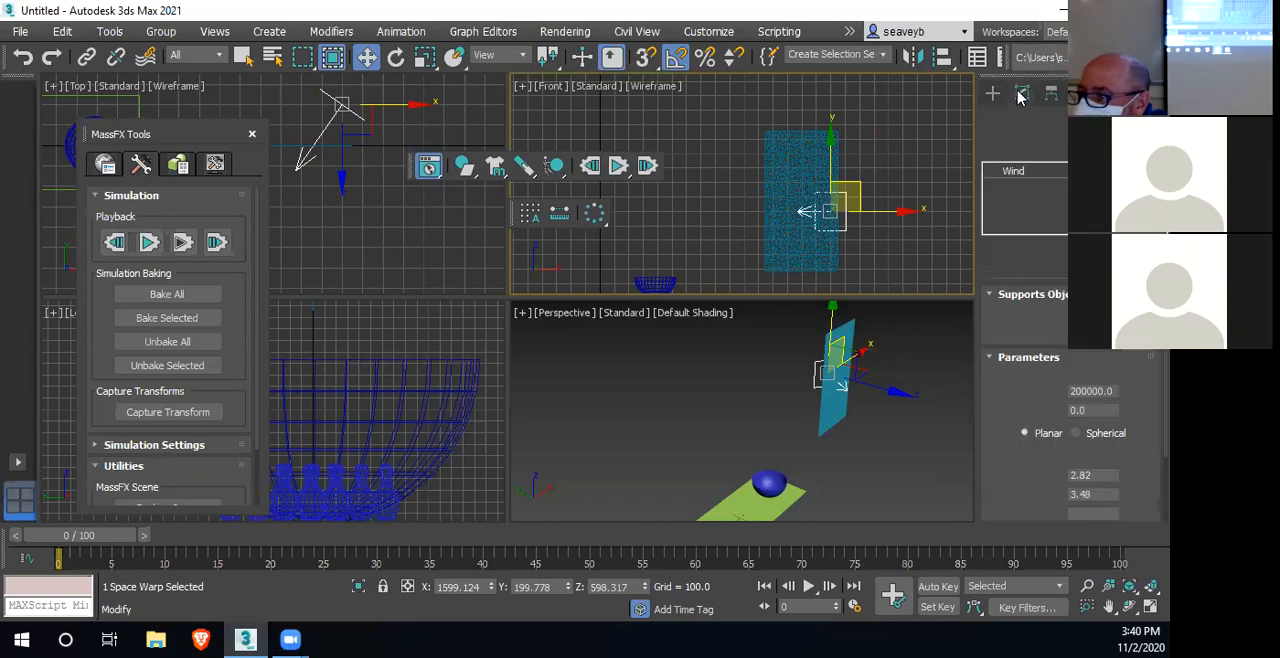
pyautogui.click(1091, 392)
pyautogui.press('BackSpace')
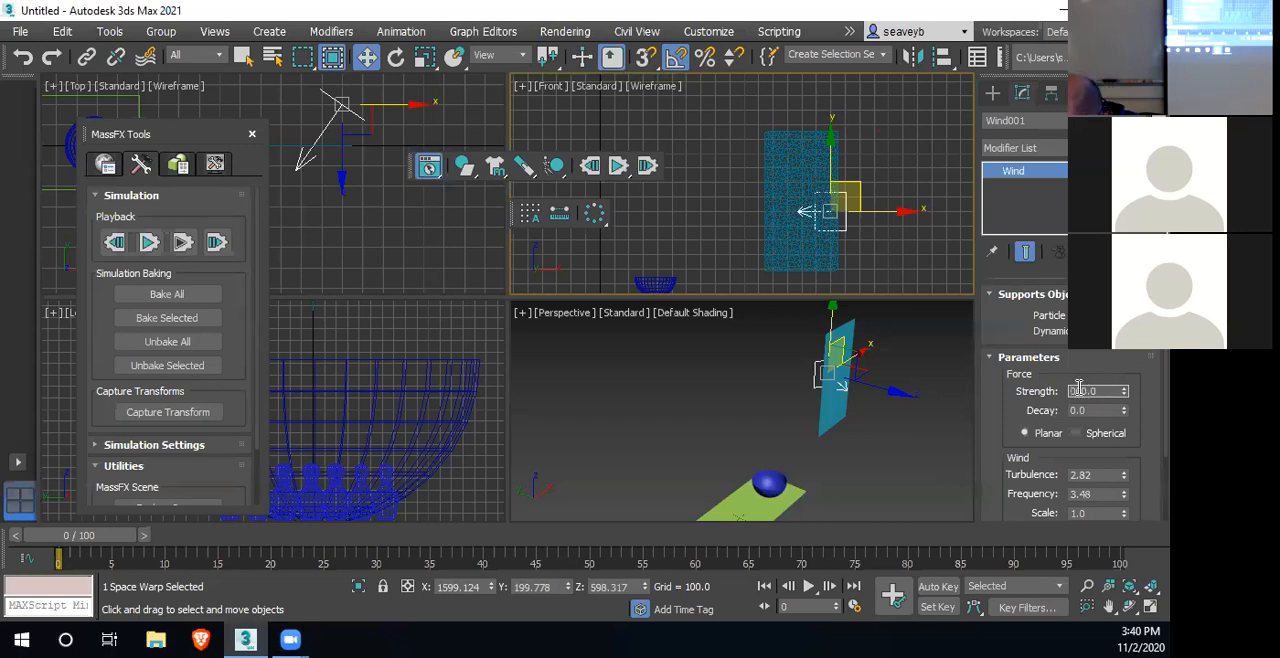
pyautogui.write('20')
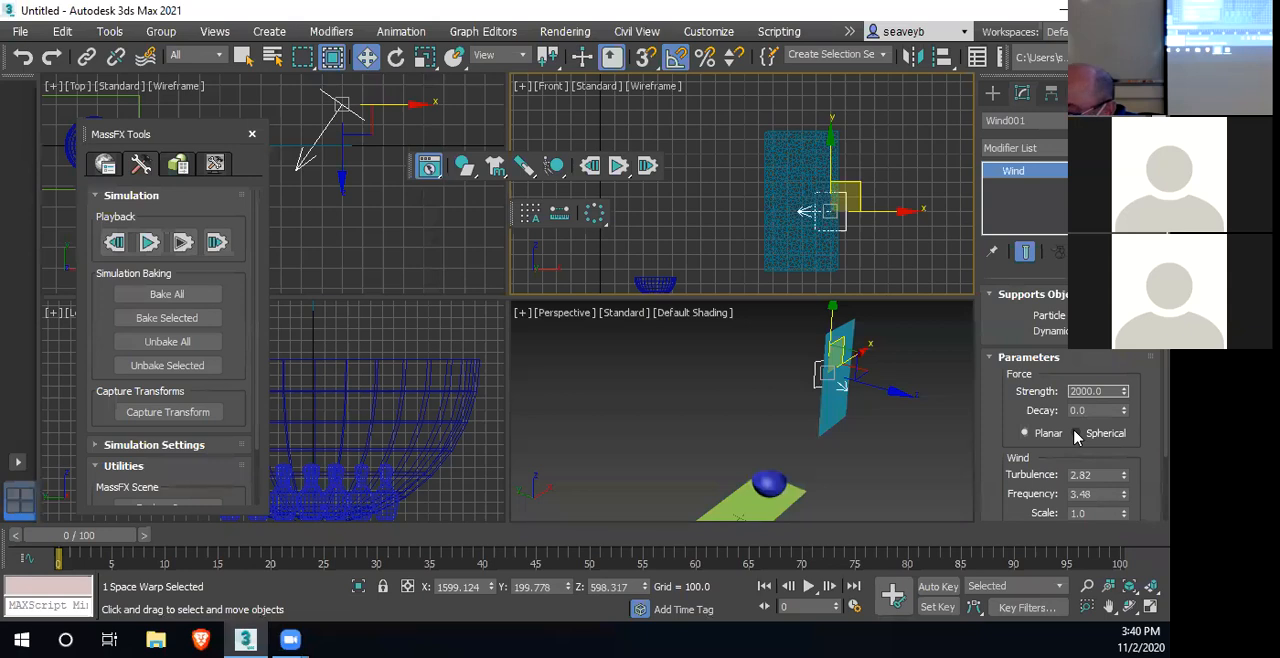
# Try the Spherical force type on the Wind space warp, set its Icon Size to 165.249, and return it to Planar
pyautogui.click(1076, 434)
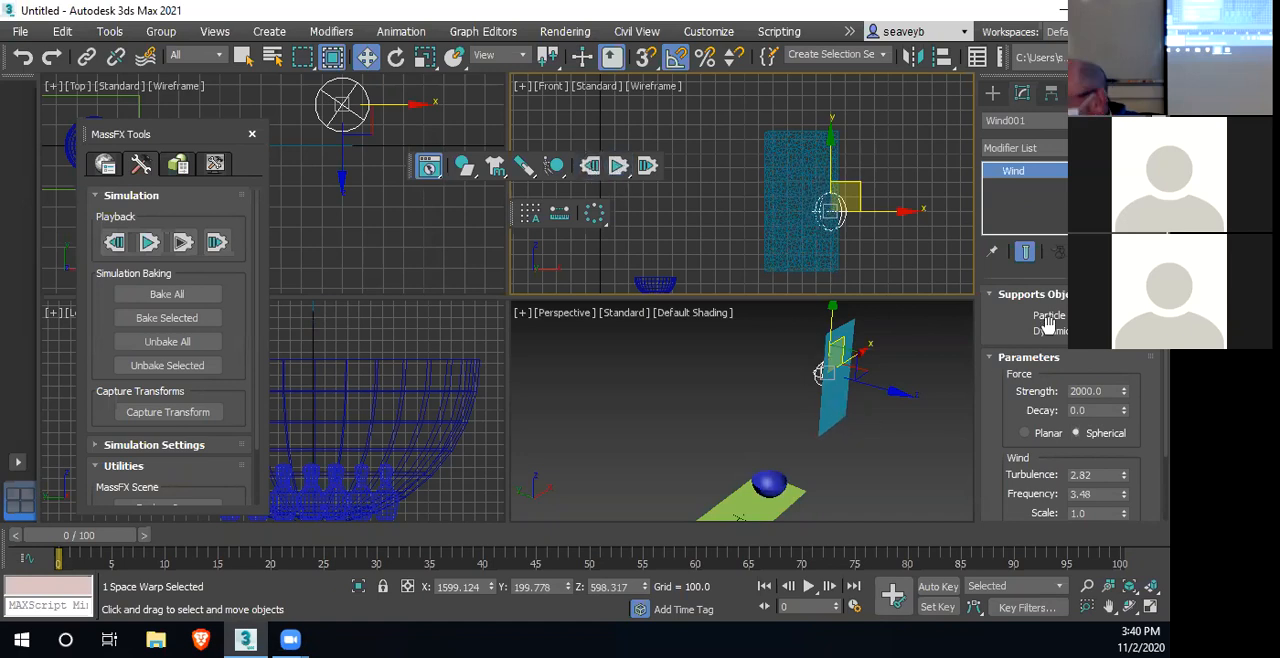
pyautogui.scroll(-3, 1034, 420)
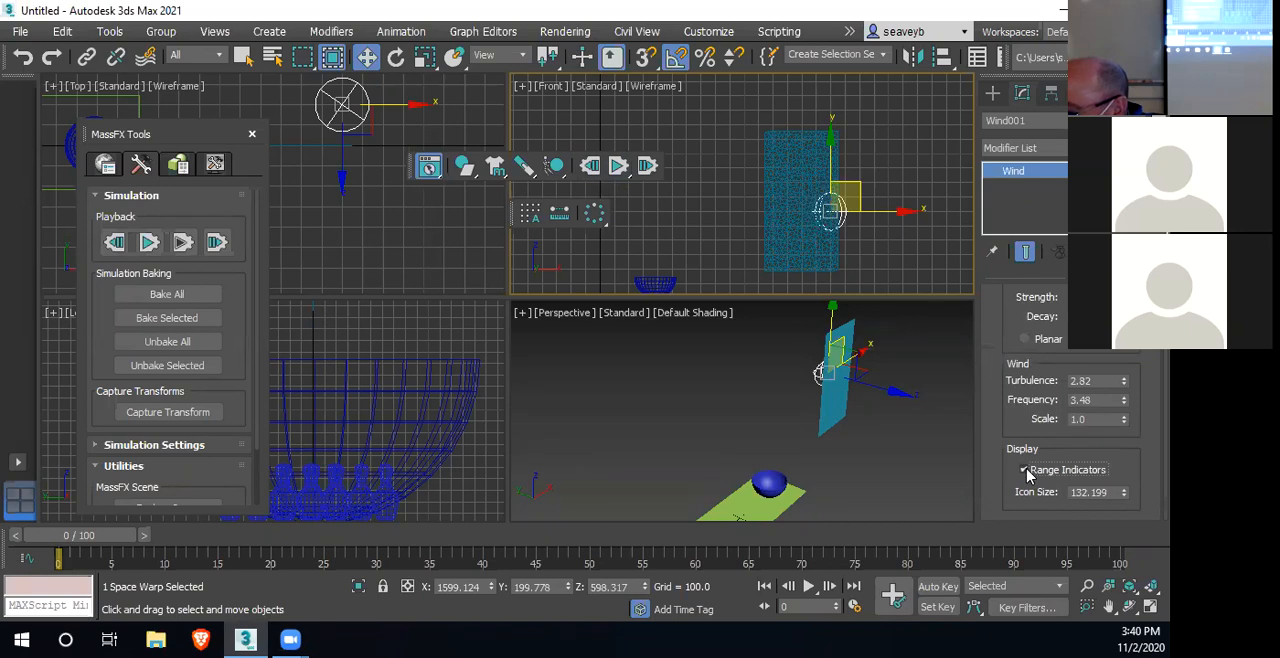
pyautogui.moveTo(1125, 494); pyautogui.dragTo(1121, 464)
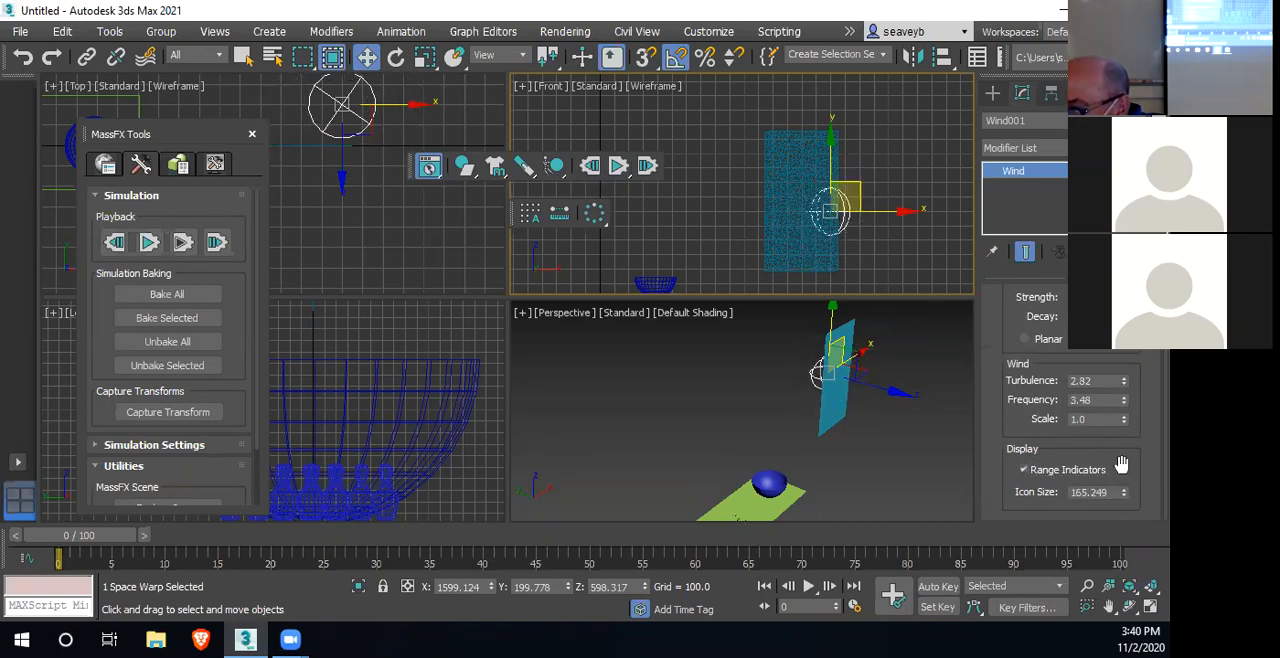
pyautogui.click(1024, 339)
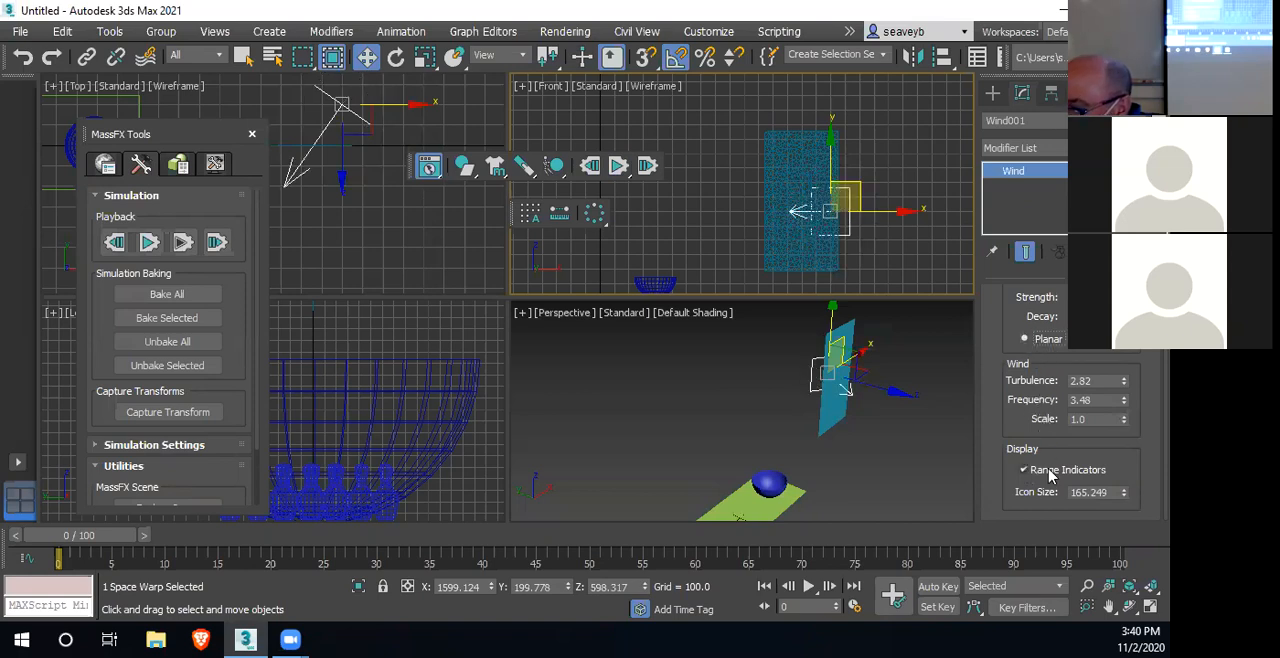
# Turn on the Range Indicators display for the Wind space warp
pyautogui.moveTo(997, 318); pyautogui.dragTo(997, 414)
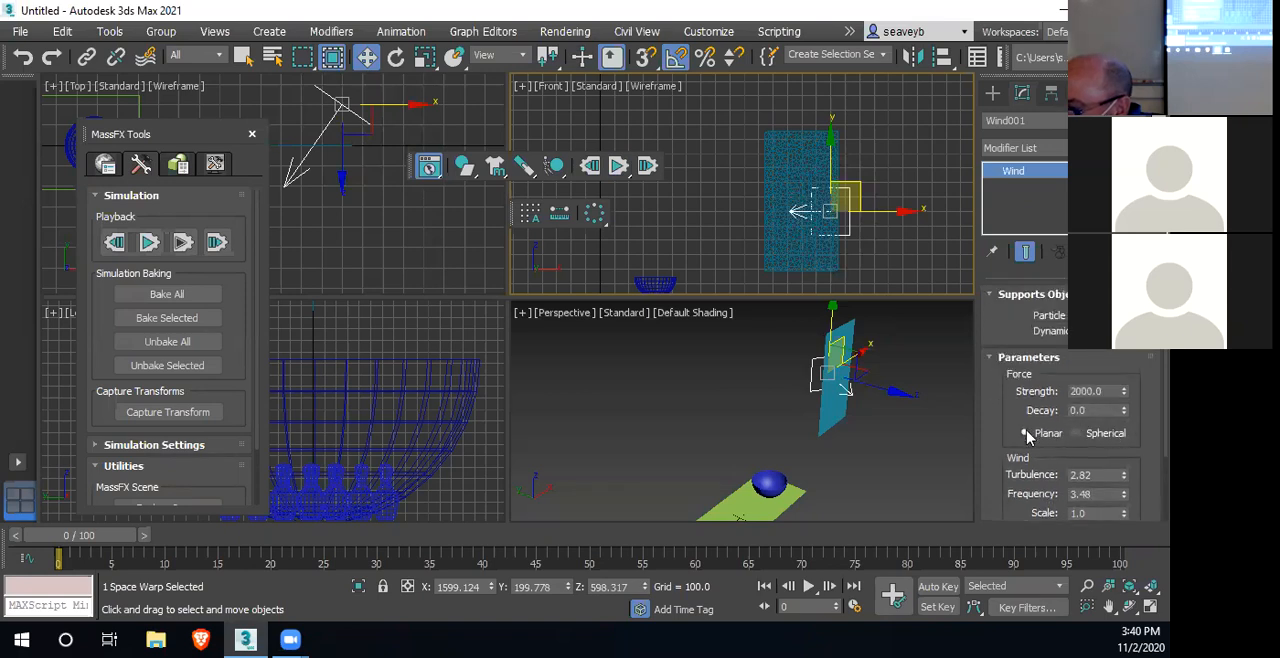
pyautogui.moveTo(999, 410); pyautogui.dragTo(995, 312)
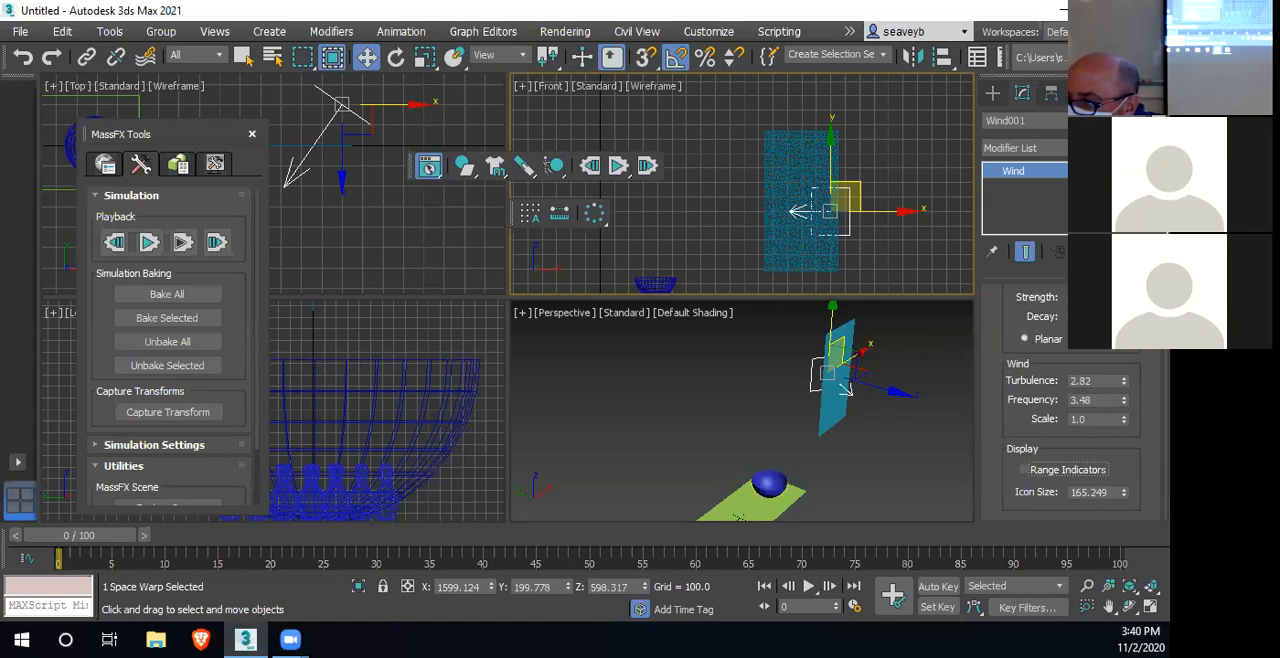
pyautogui.click(1024, 470)
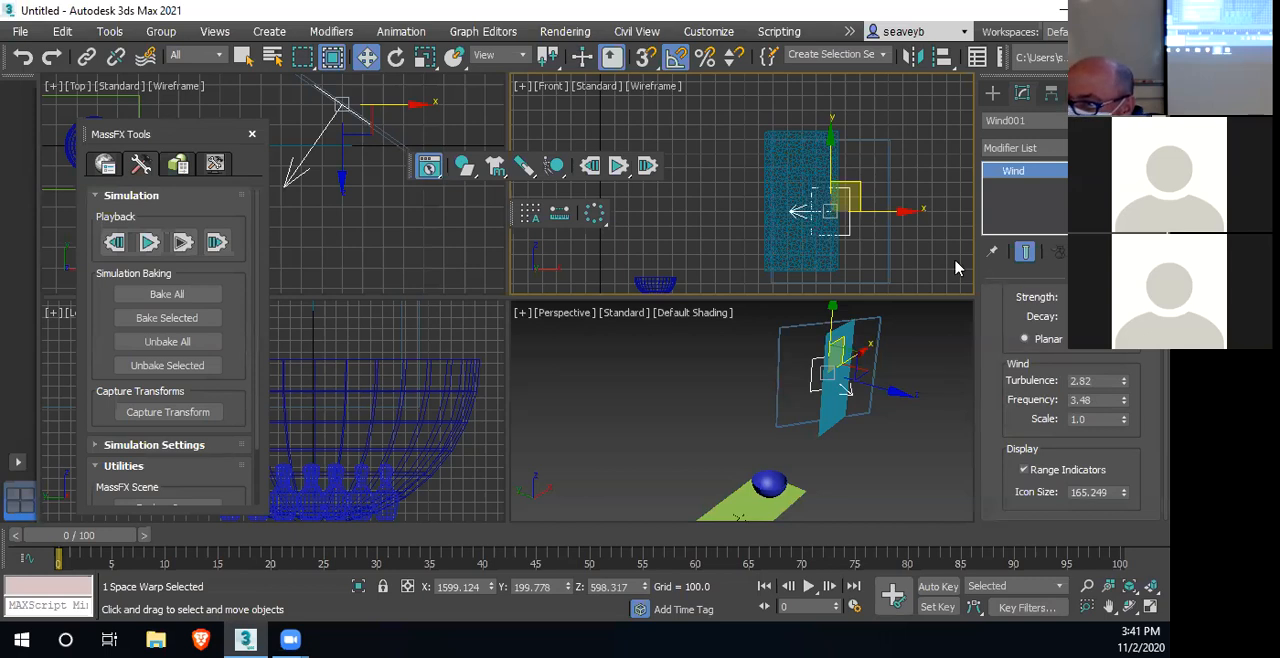
# Set the Wind space warp's Strength to 30
pyautogui.moveTo(1006, 336); pyautogui.dragTo(1005, 445)
pyautogui.moveTo(1124, 391); pyautogui.dragTo(1054, 400)
pyautogui.rightClick(1124, 391)
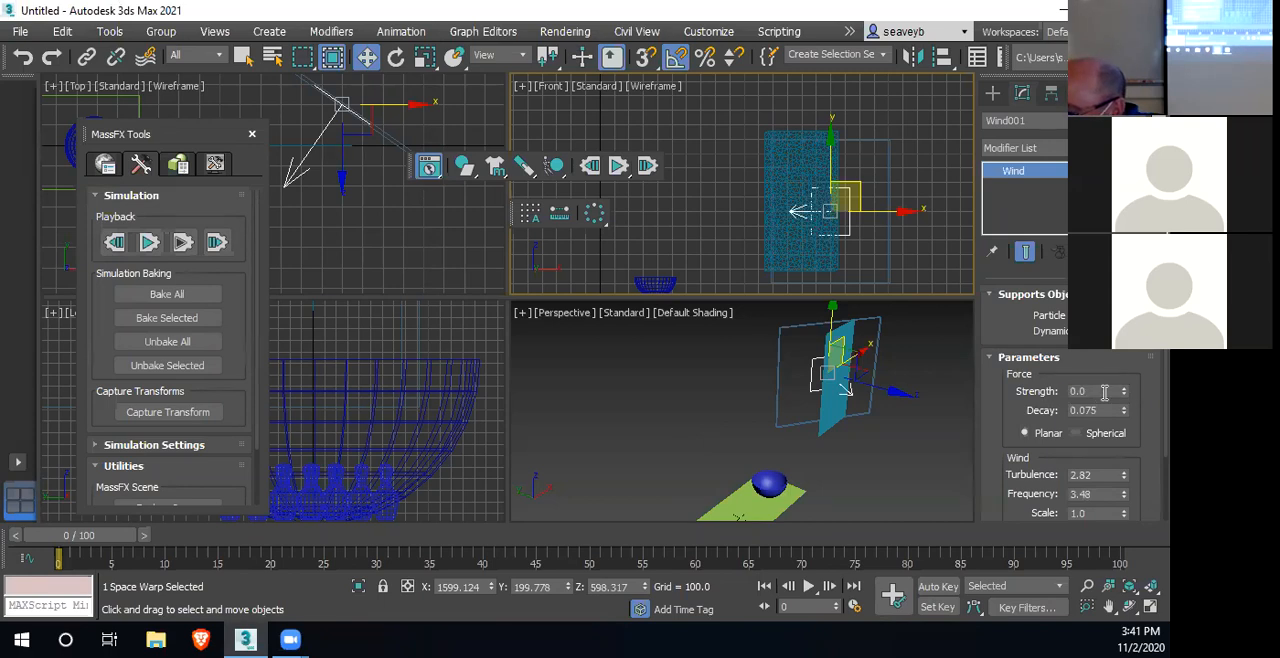
pyautogui.write('30')
pyautogui.press('Return')
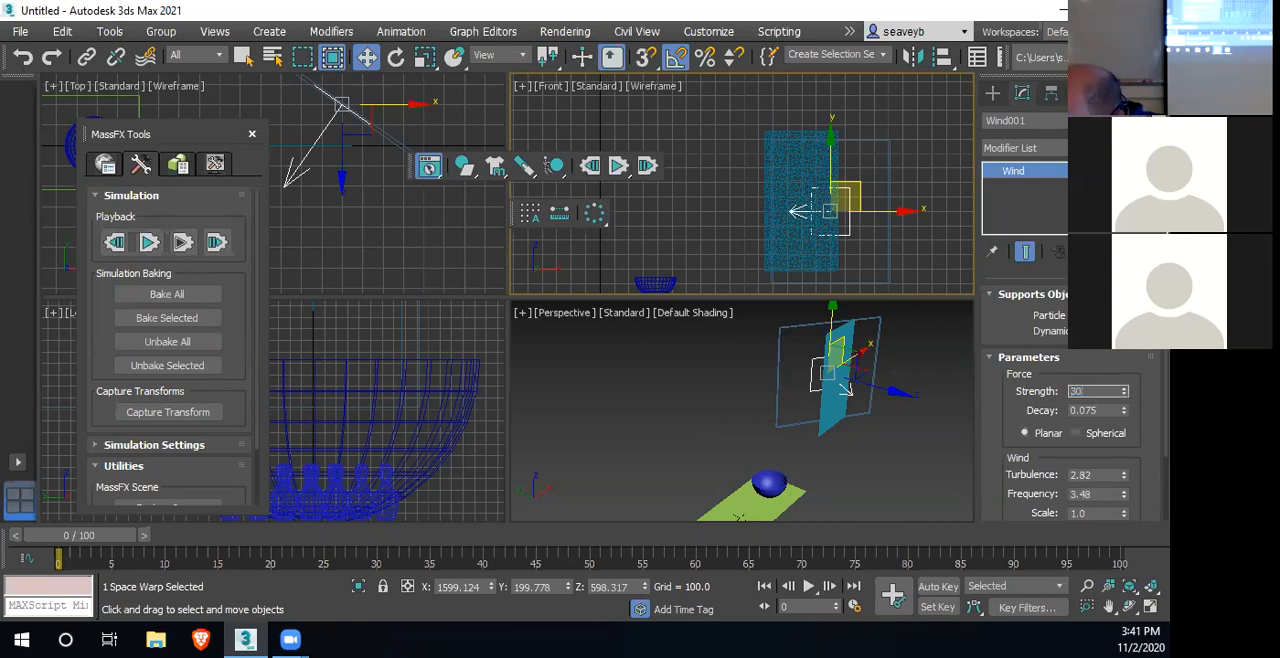
# Try different Decay amounts on the Wind space warp and set Decay to 0.001
pyautogui.moveTo(1125, 412); pyautogui.dragTo(1130, 270)
pyautogui.moveTo(1124, 410)
pyautogui.mouseDown()
pyautogui.moveTo(1143, 420)
pyautogui.moveTo(1143, 397)
pyautogui.moveTo(1136, 411)
pyautogui.mouseUp()
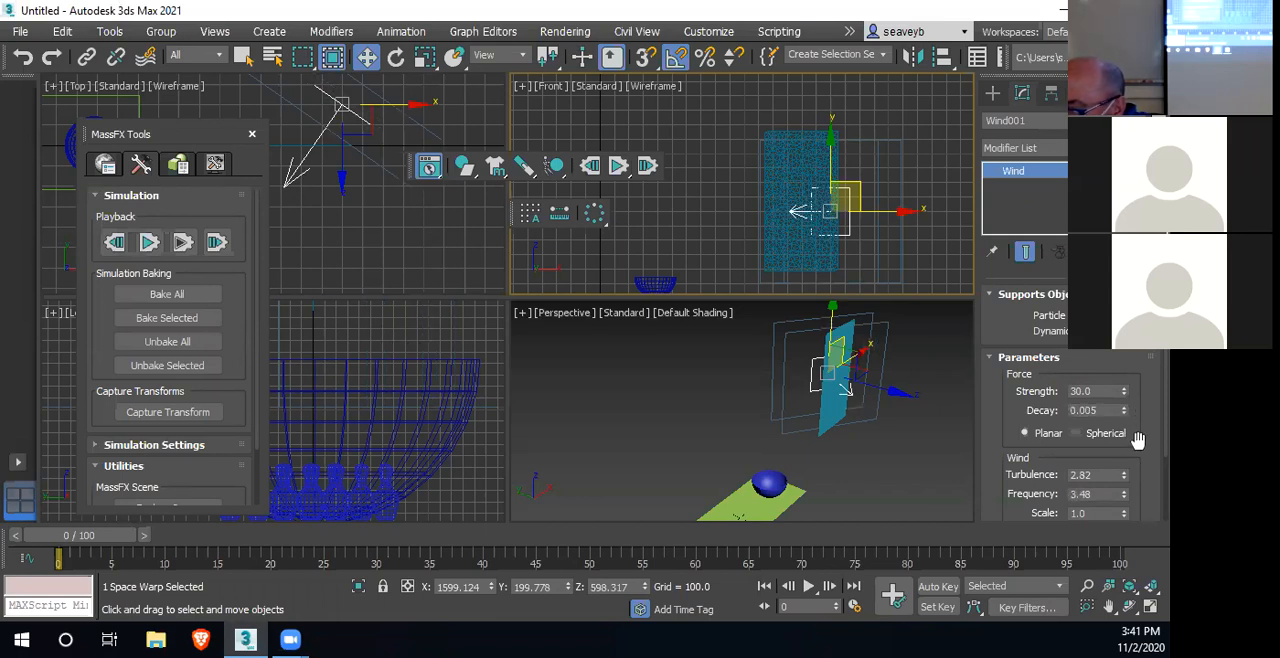
pyautogui.rightClick(1125, 416)
pyautogui.click(1124, 410)
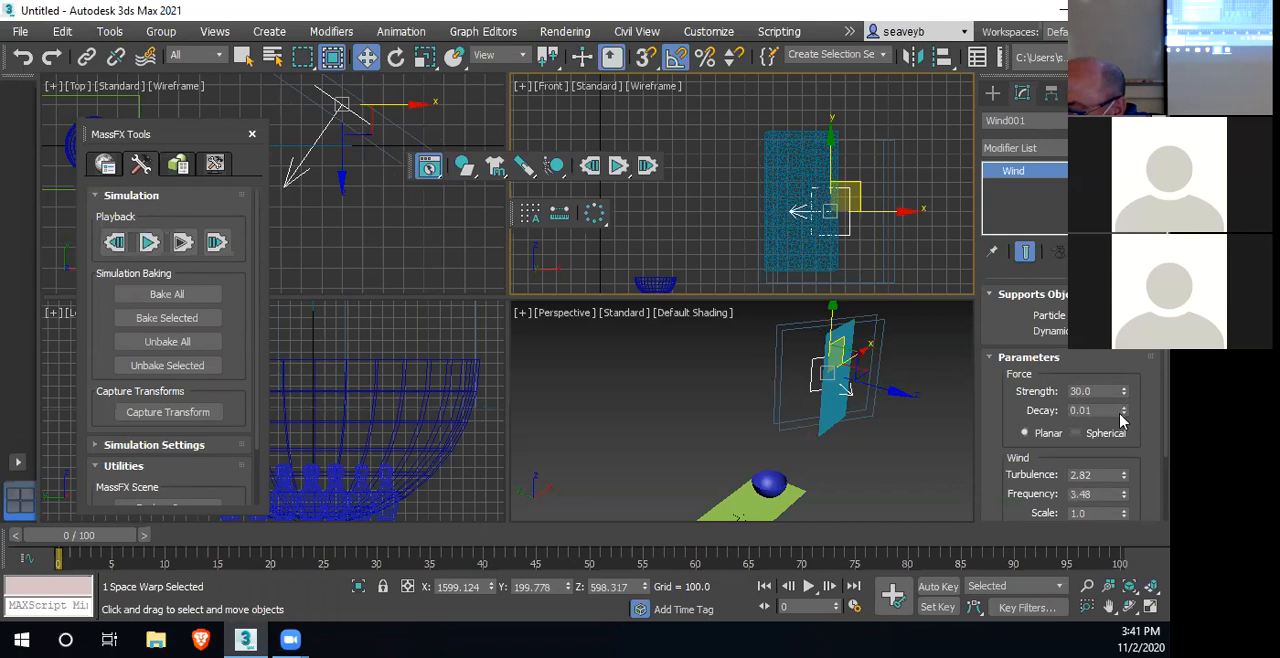
pyautogui.click(1087, 413)
pyautogui.write('0')
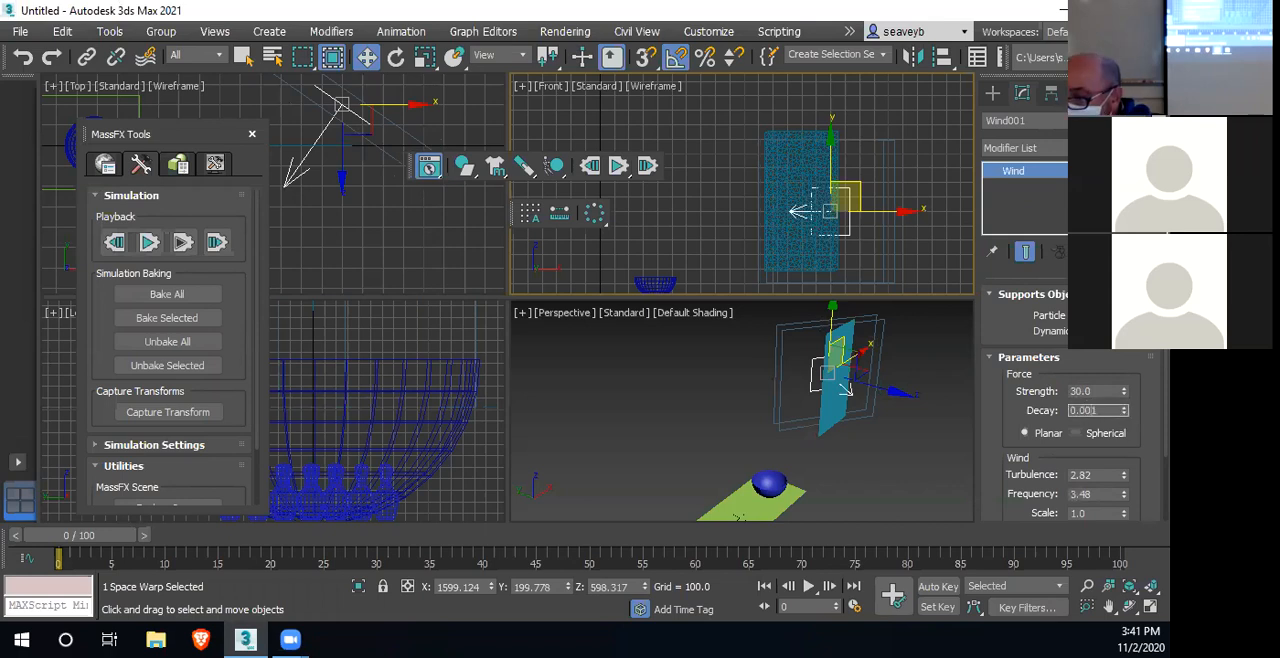
pyautogui.press('Return')
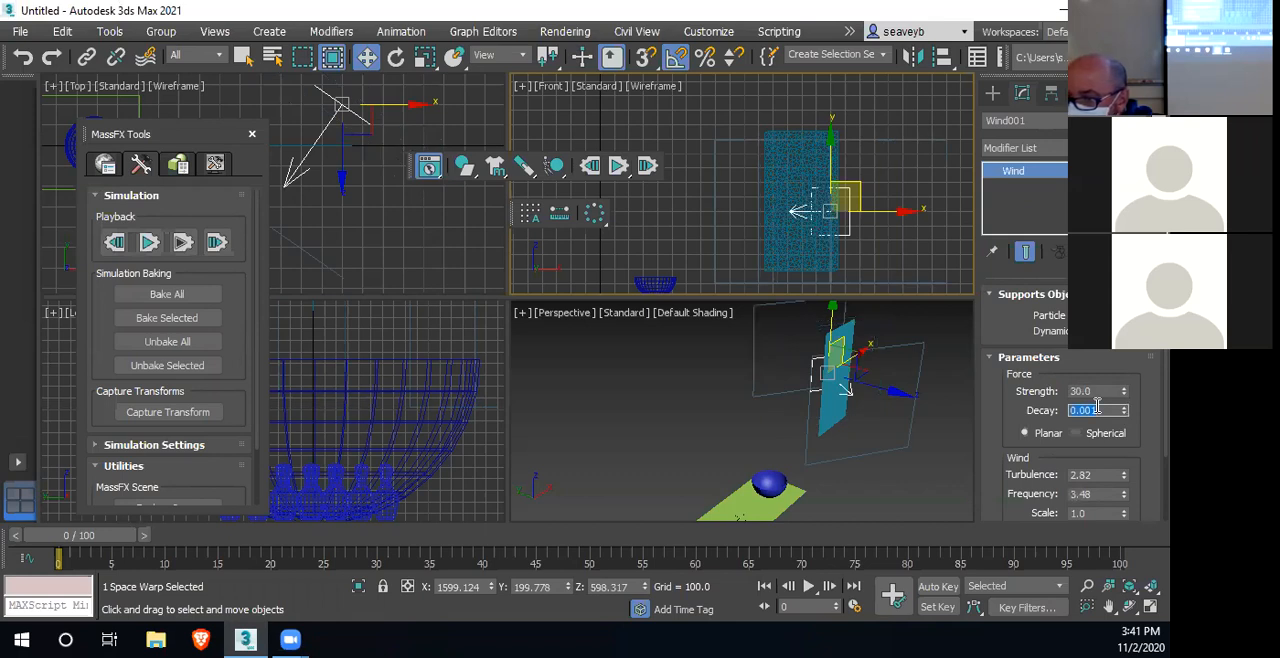
# Run the simulation to check the hanging cloth with the reduced wind, stop it, and review the remaining Wind parameters
pyautogui.click(618, 168)
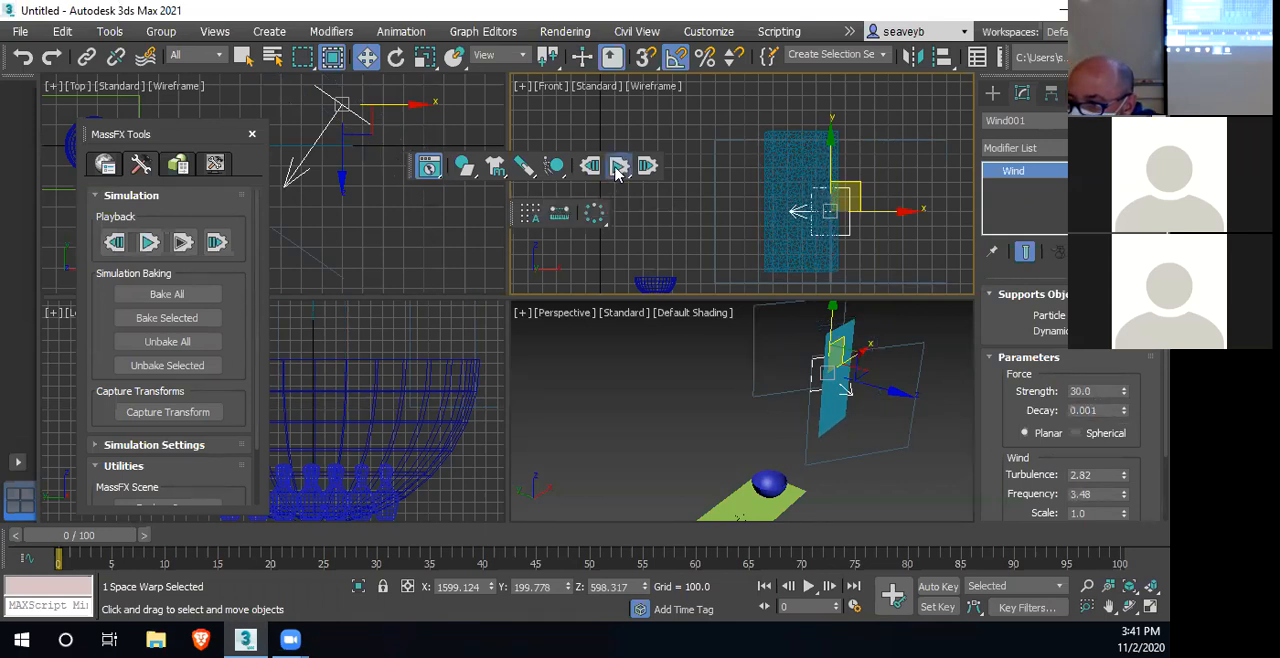
pyautogui.click(618, 167)
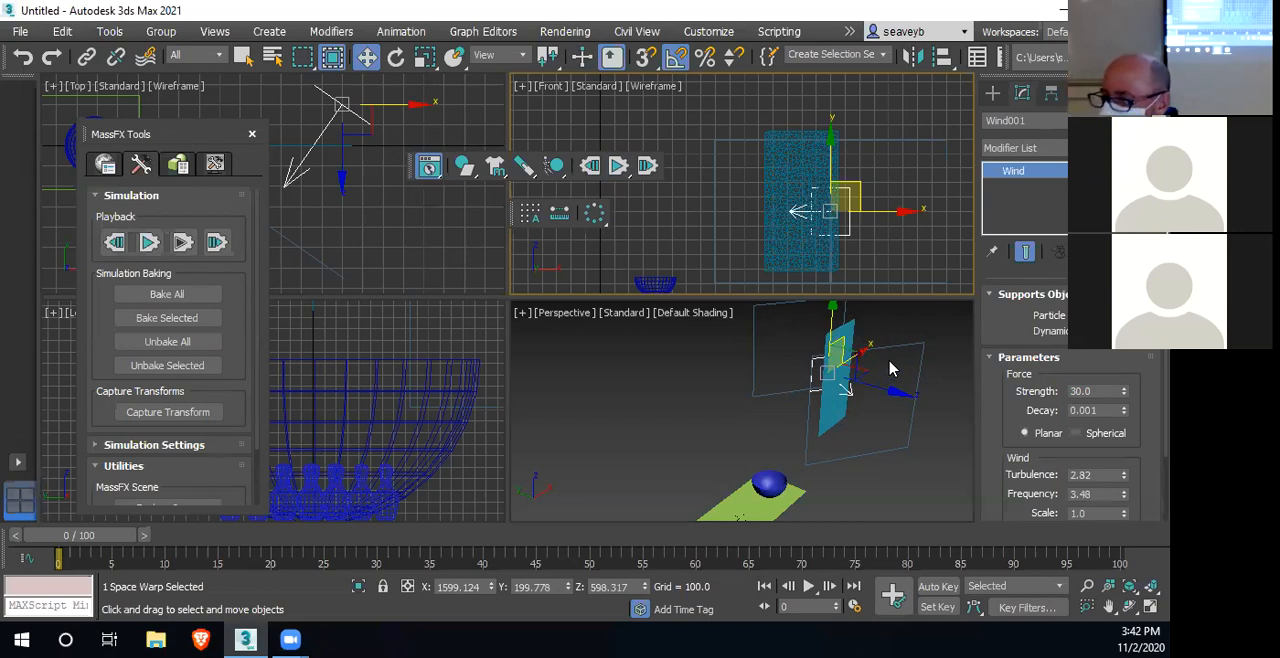
pyautogui.moveTo(1042, 480); pyautogui.dragTo(1020, 311)
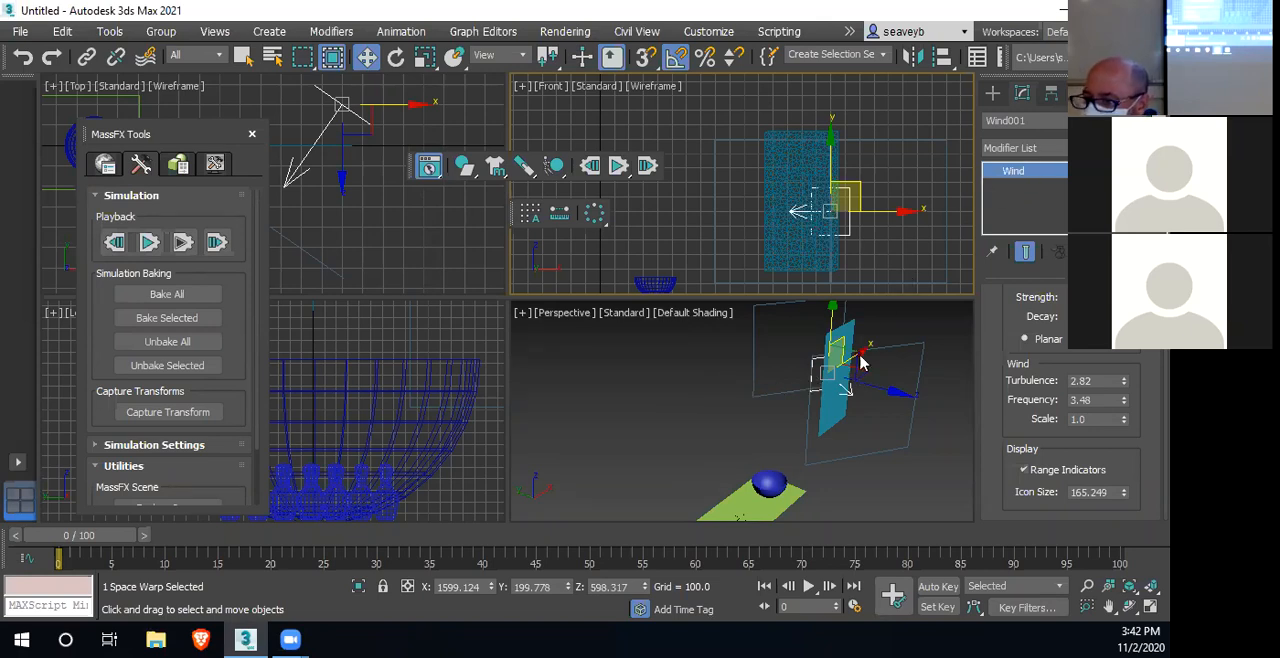
# Select the hanging cloth and, at mCloth Vertex level, detach the pin constraint from Group001
pyautogui.click(830, 405)
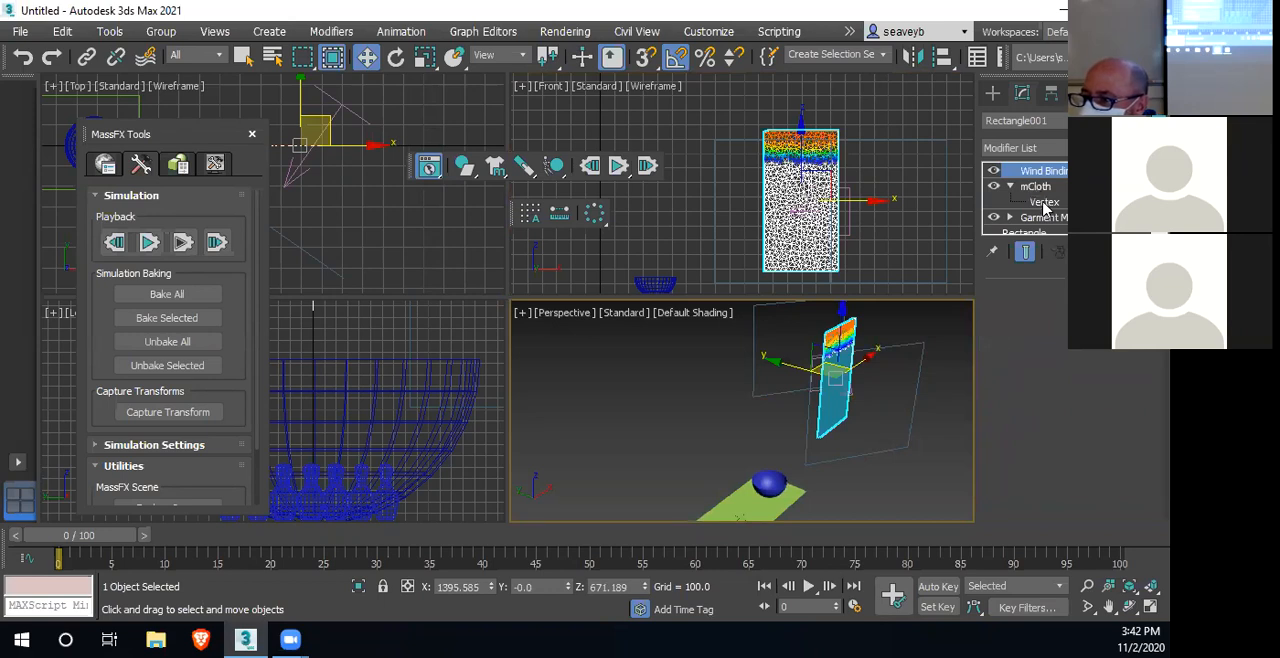
pyautogui.click(1044, 202)
pyautogui.click(1050, 515)
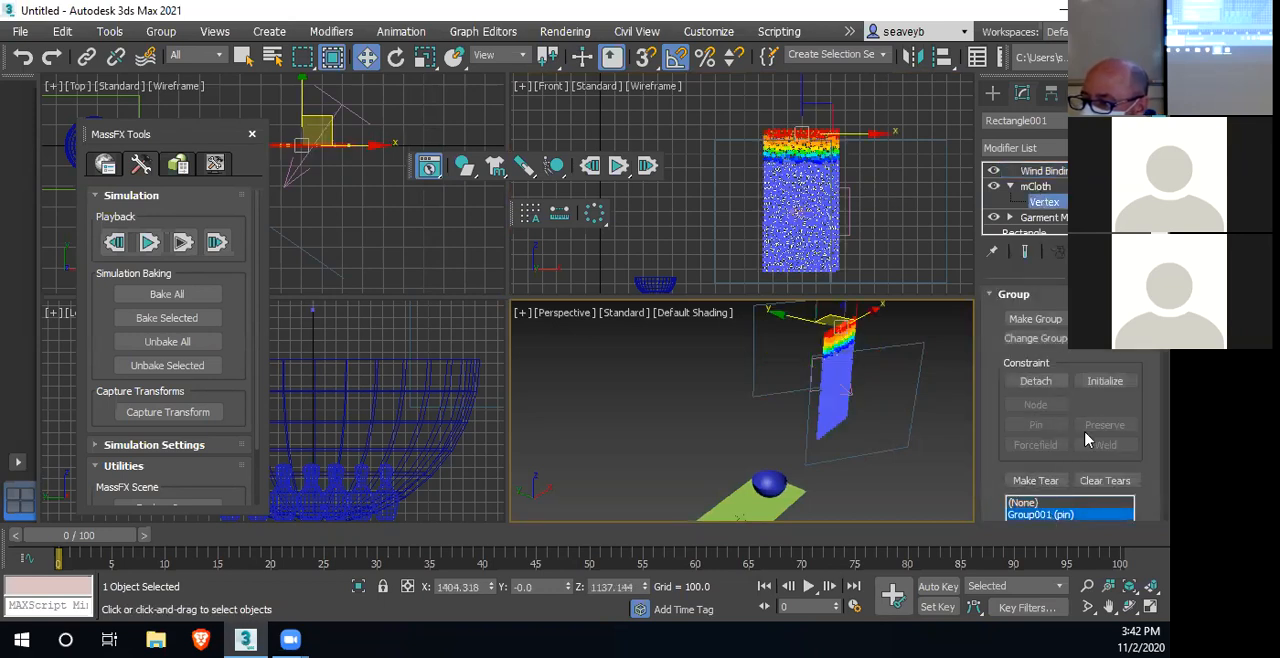
pyautogui.click(1045, 383)
pyautogui.scroll(-2, 1077, 423)
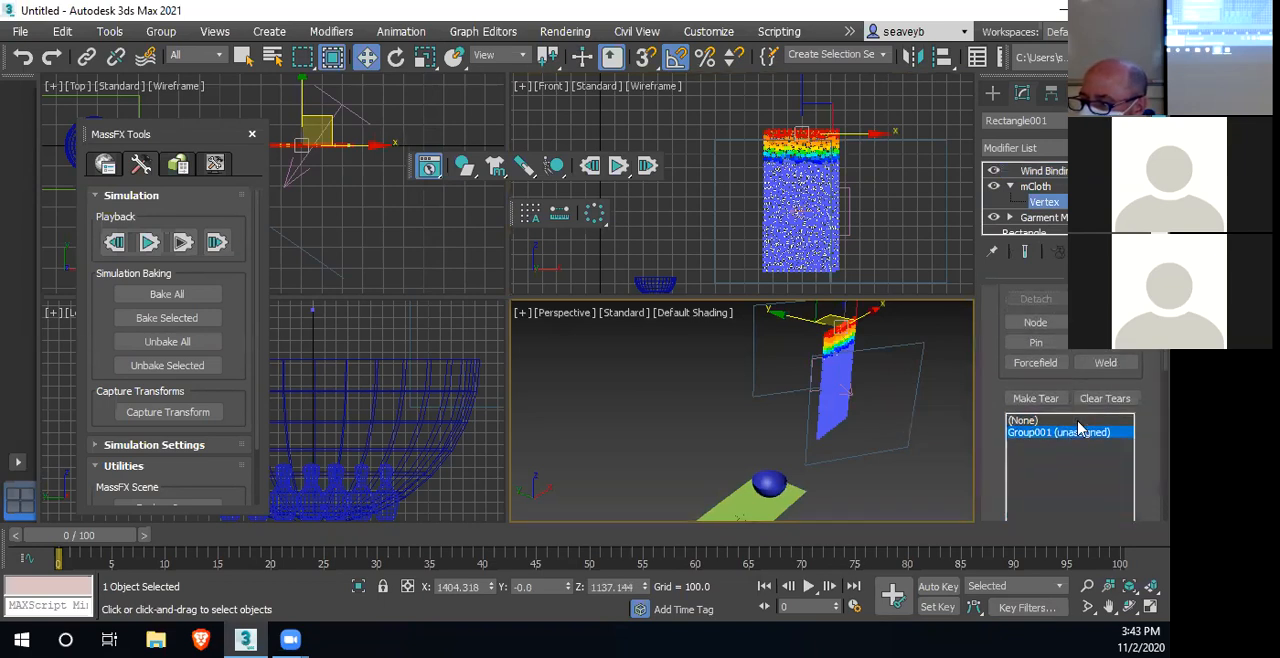
# Simulate the unpinned cloth to watch it fall, and reset the simulation to the start
pyautogui.click(1038, 187)
pyautogui.click(1044, 201)
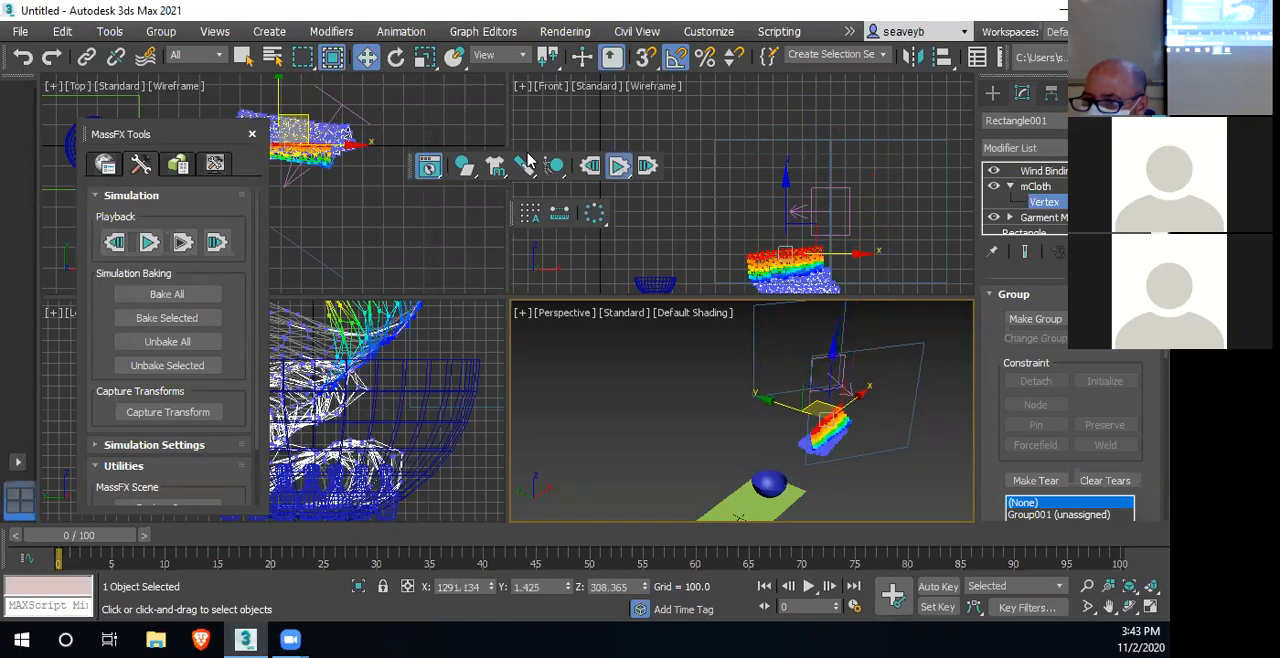
pyautogui.click(590, 166)
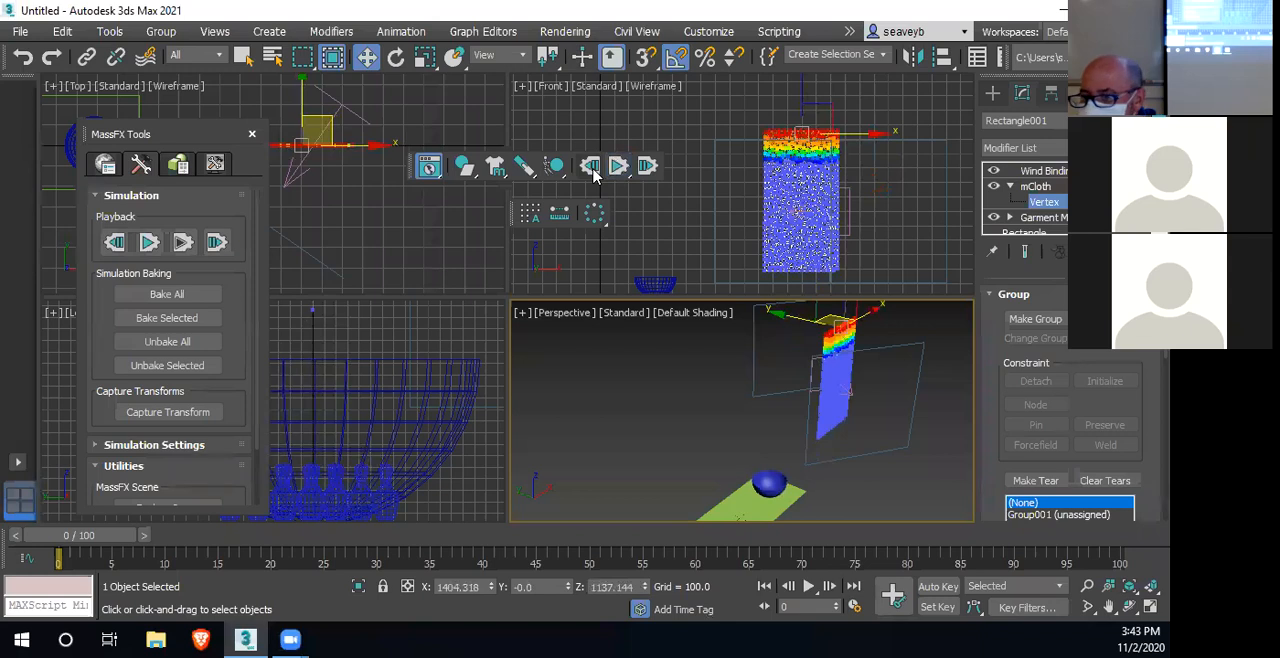
# Remove the Wind Binding modifier from the cloth and delete the Wind space warp from the scene
pyautogui.click(1036, 185)
pyautogui.click(1040, 171)
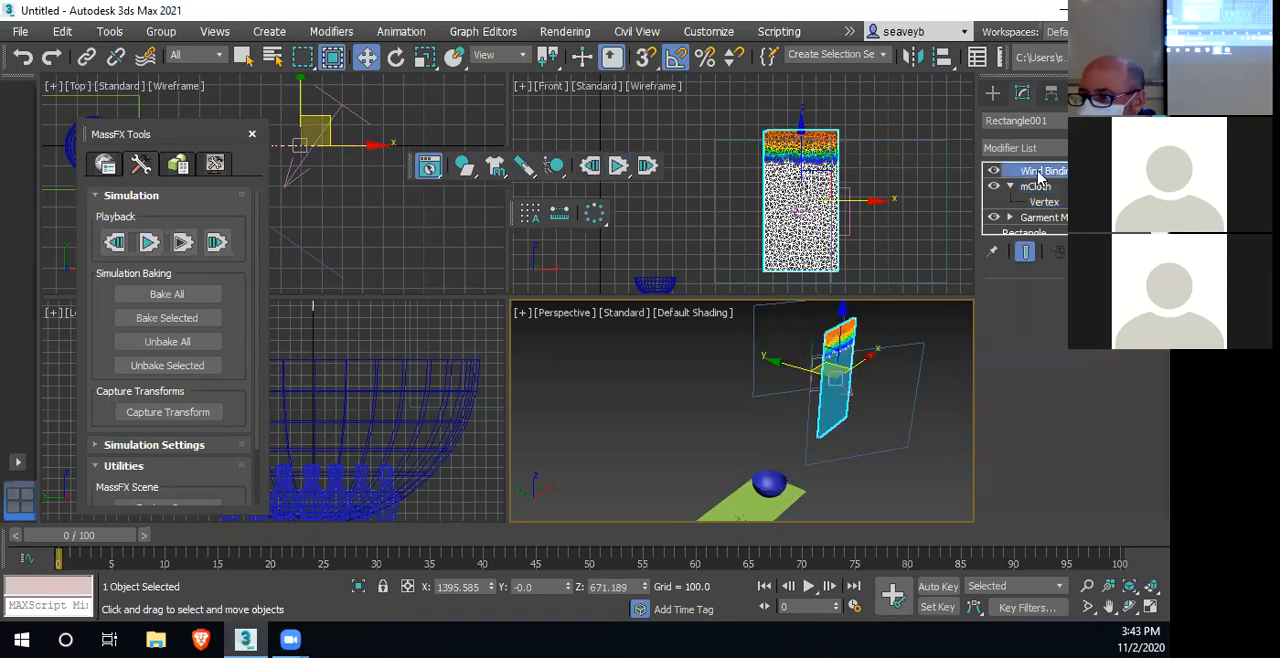
pyautogui.click(1090, 252)
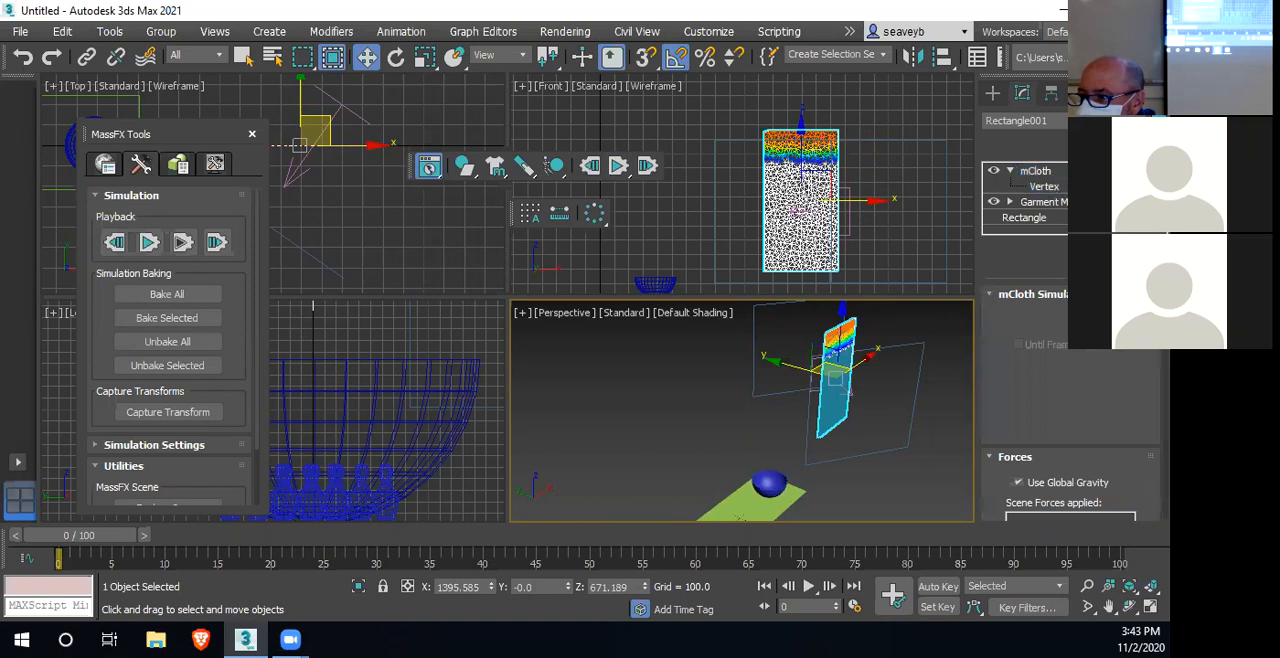
pyautogui.click(852, 220)
pyautogui.click(852, 220)
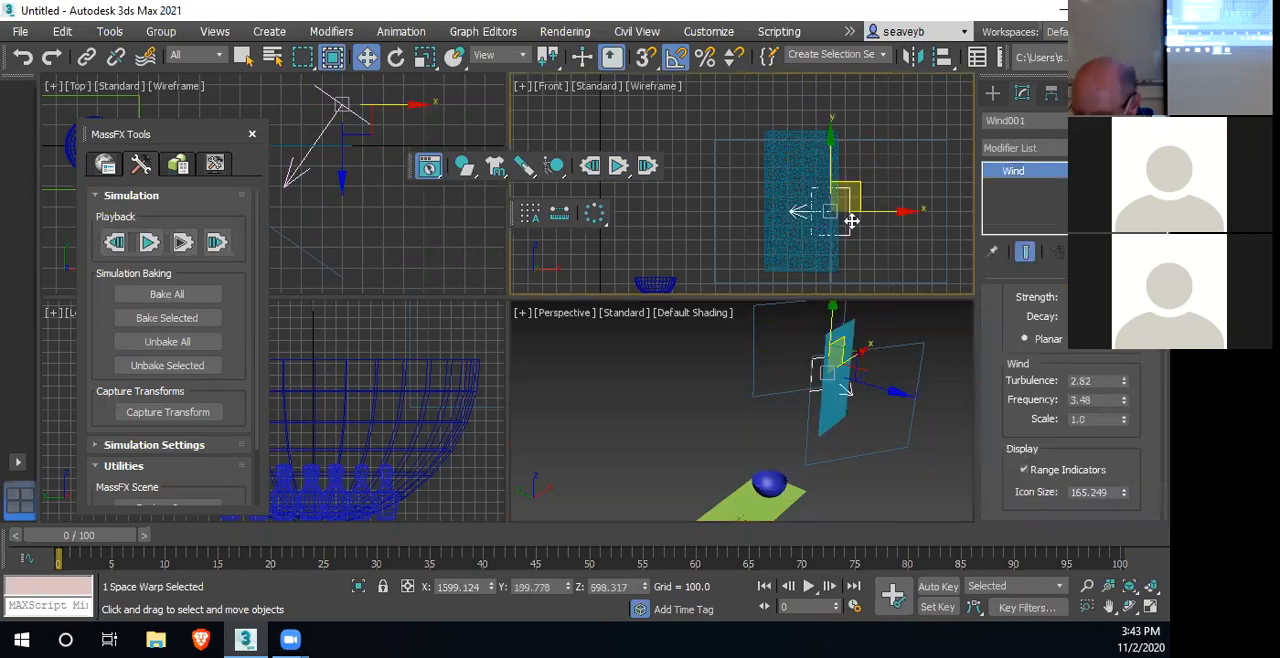
pyautogui.press('Delete')
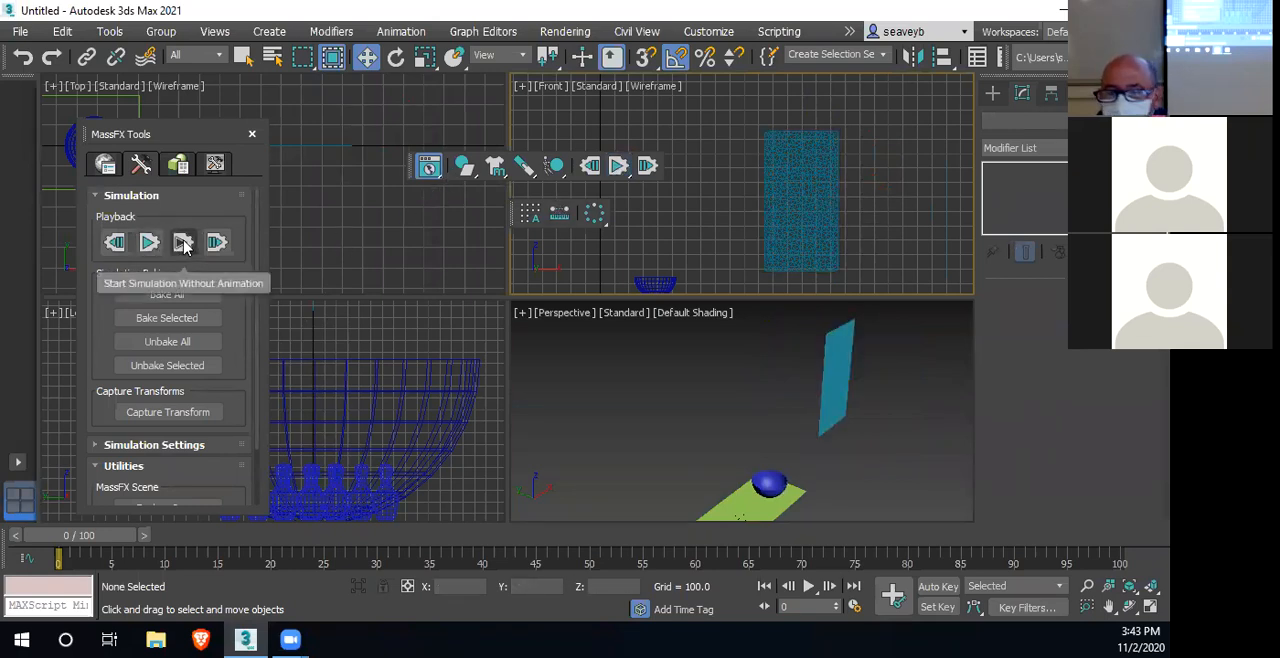
# Rotate the cloth sheet so it lies flat and move it to just above the blue bowl
pyautogui.click(803, 195)
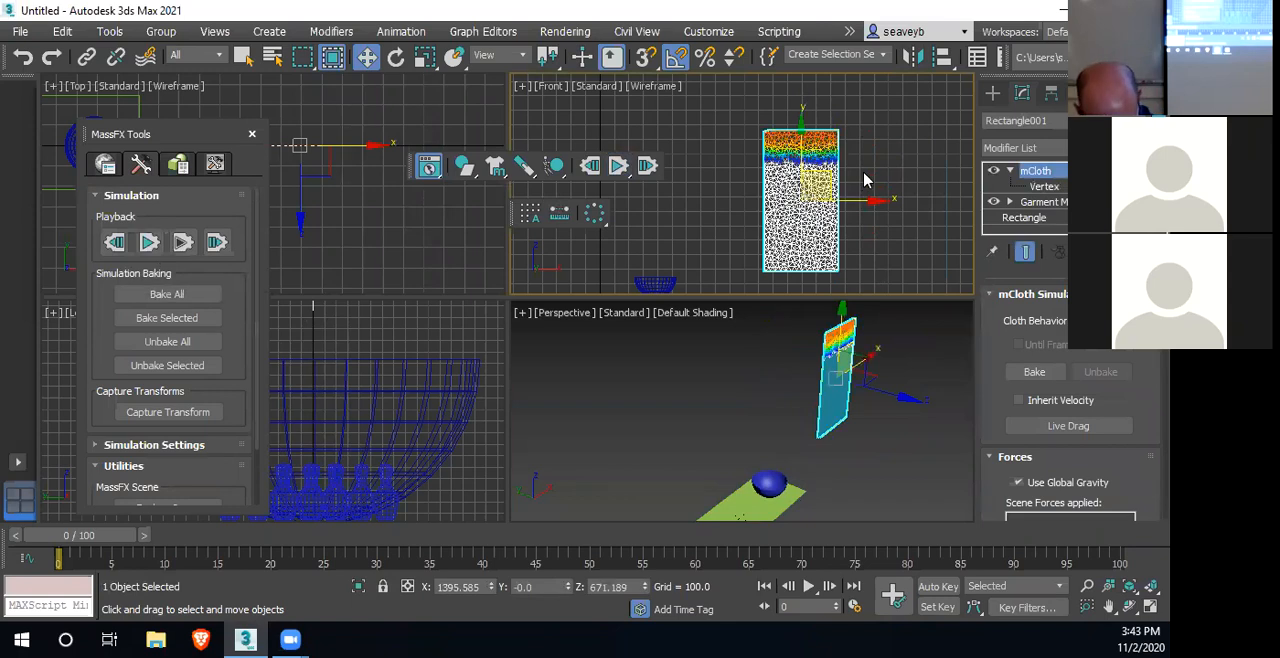
pyautogui.press('e')
pyautogui.moveTo(803, 236); pyautogui.dragTo(796, 160)
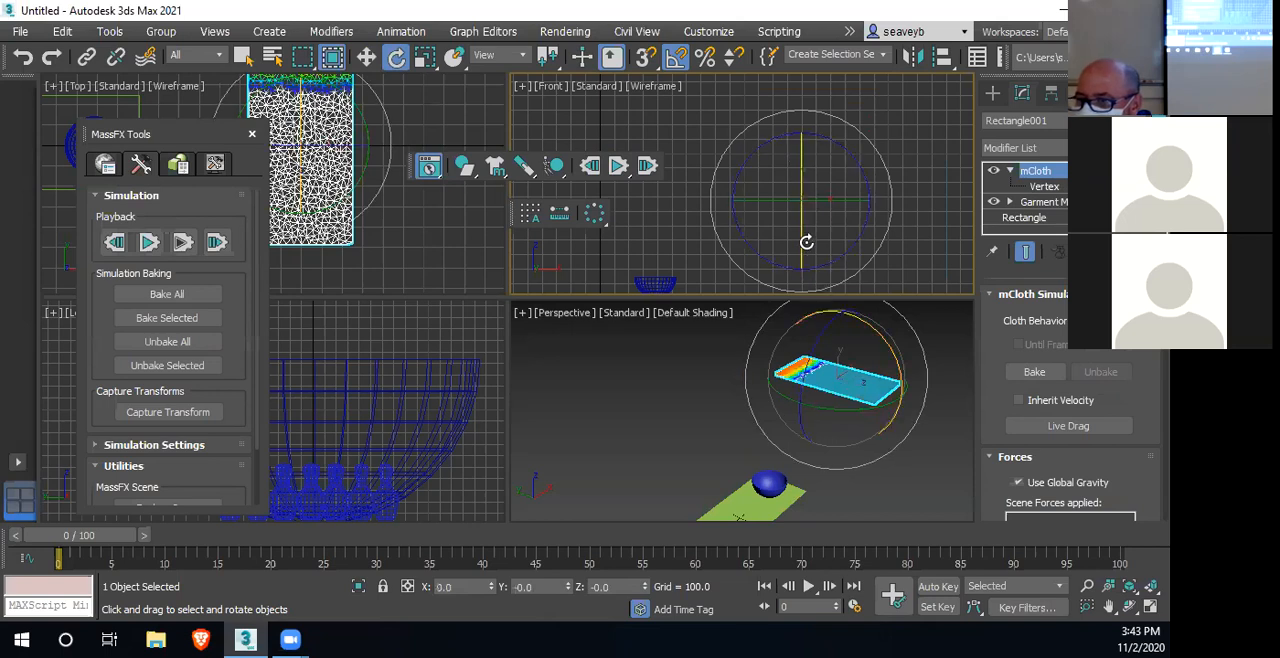
pyautogui.press('w')
pyautogui.moveTo(873, 201); pyautogui.dragTo(724, 202)
pyautogui.moveTo(652, 134); pyautogui.dragTo(654, 188)
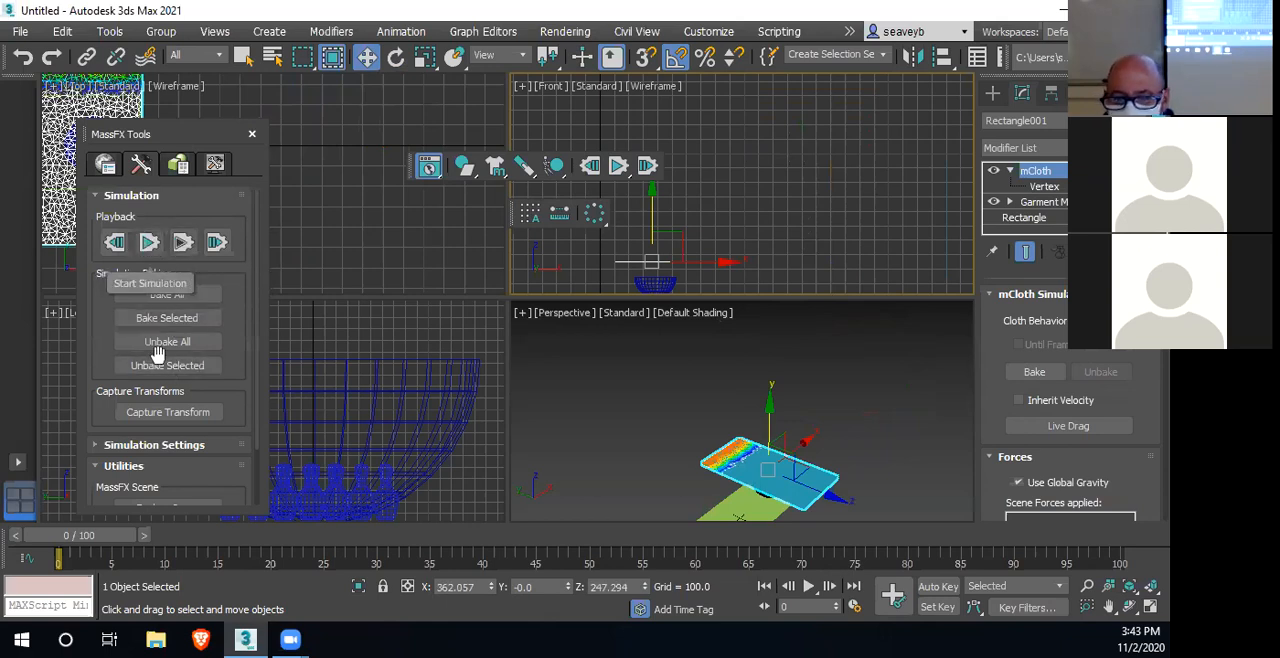
# Preview the cloth draping over the bowl, reset the simulation, and bake only the selected cloth to keyframes
pyautogui.click(619, 167)
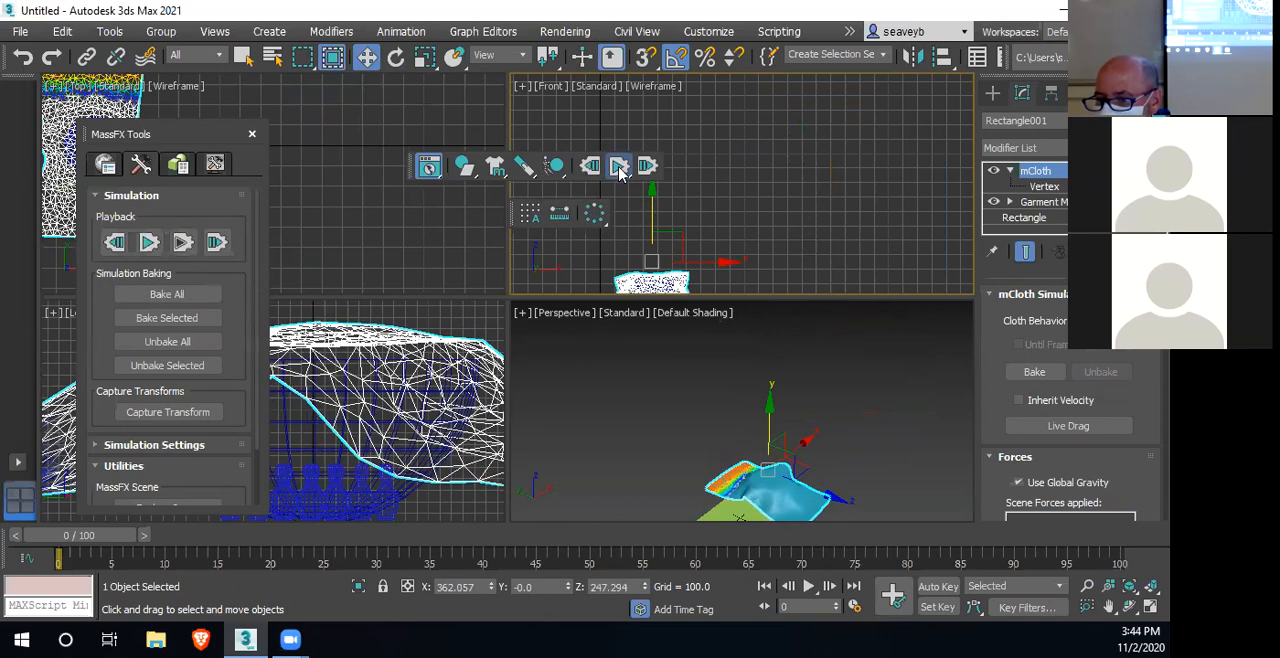
pyautogui.click(590, 166)
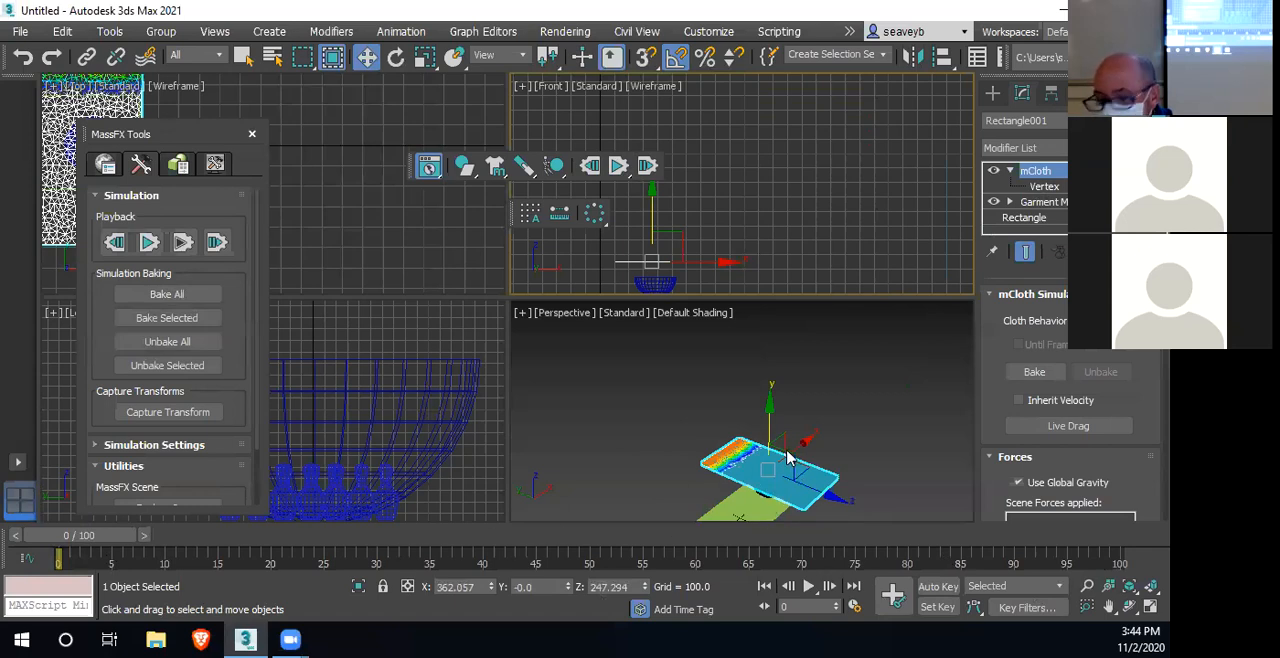
pyautogui.click(170, 318)
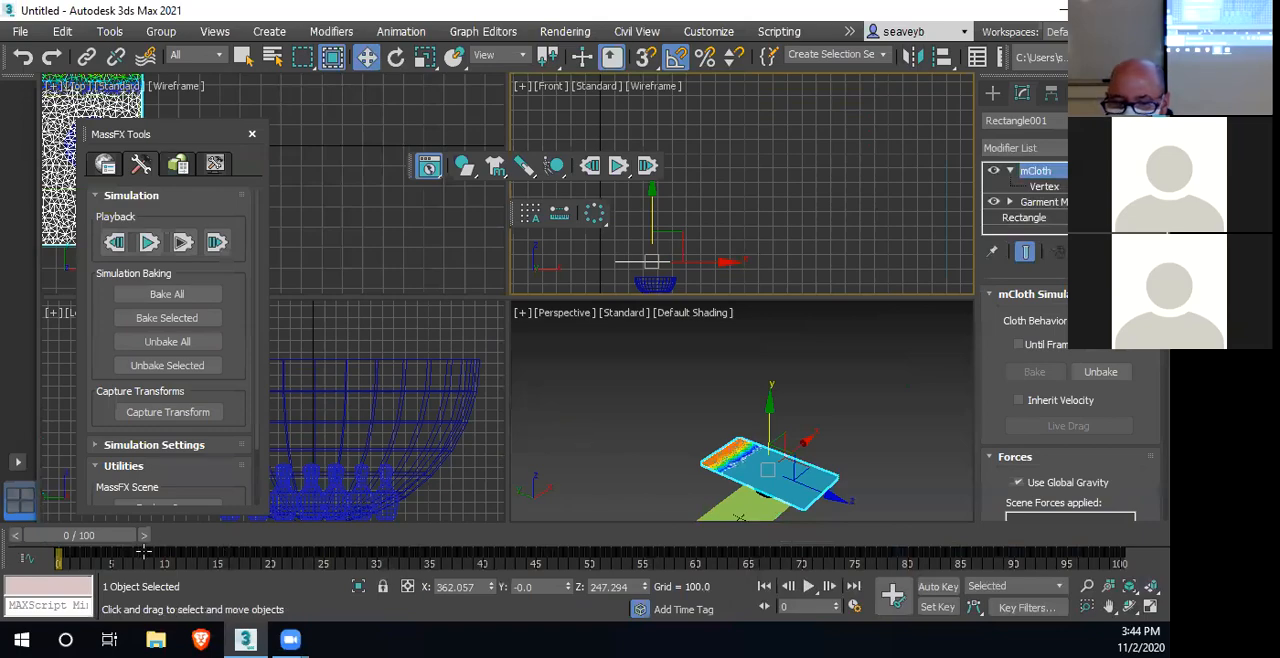
# Deselect the cloth and scrub the timeline through to frame 100 to review the baked draping animation
pyautogui.moveTo(83, 535); pyautogui.dragTo(381, 536)
pyautogui.moveTo(390, 598); pyautogui.dragTo(765, 589)
pyautogui.press('w')
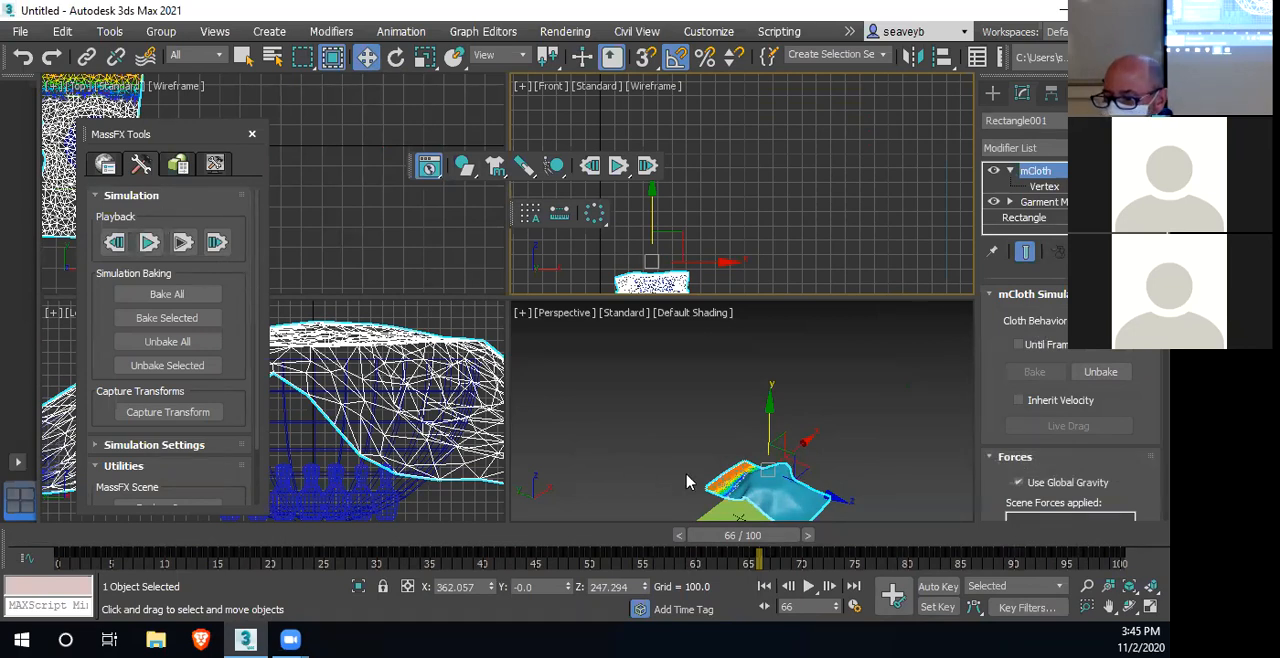
pyautogui.click(646, 425)
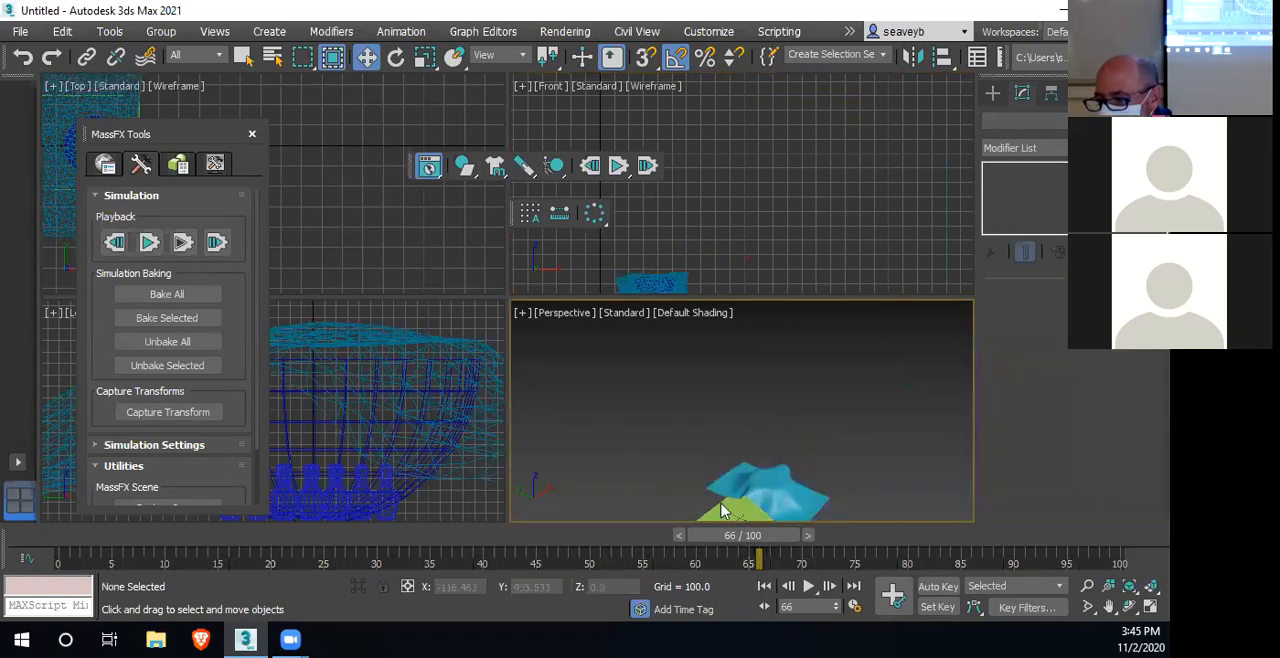
pyautogui.moveTo(736, 537); pyautogui.dragTo(857, 557)
pyautogui.moveTo(939, 536); pyautogui.dragTo(1120, 537)
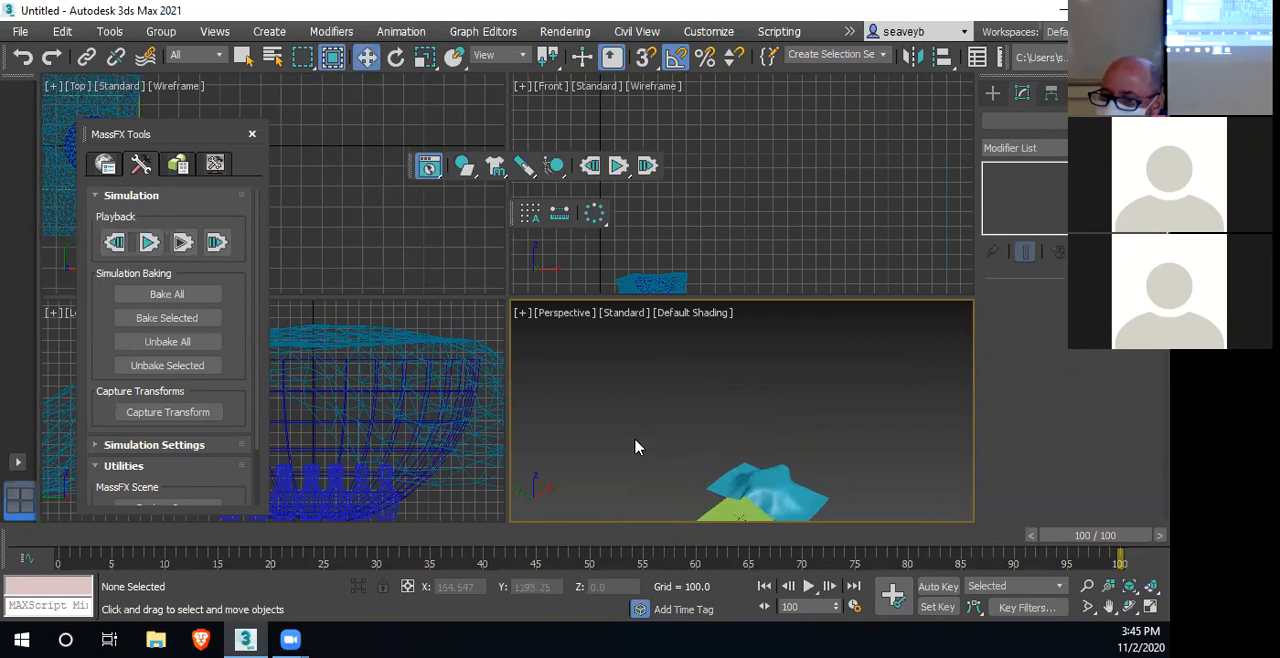